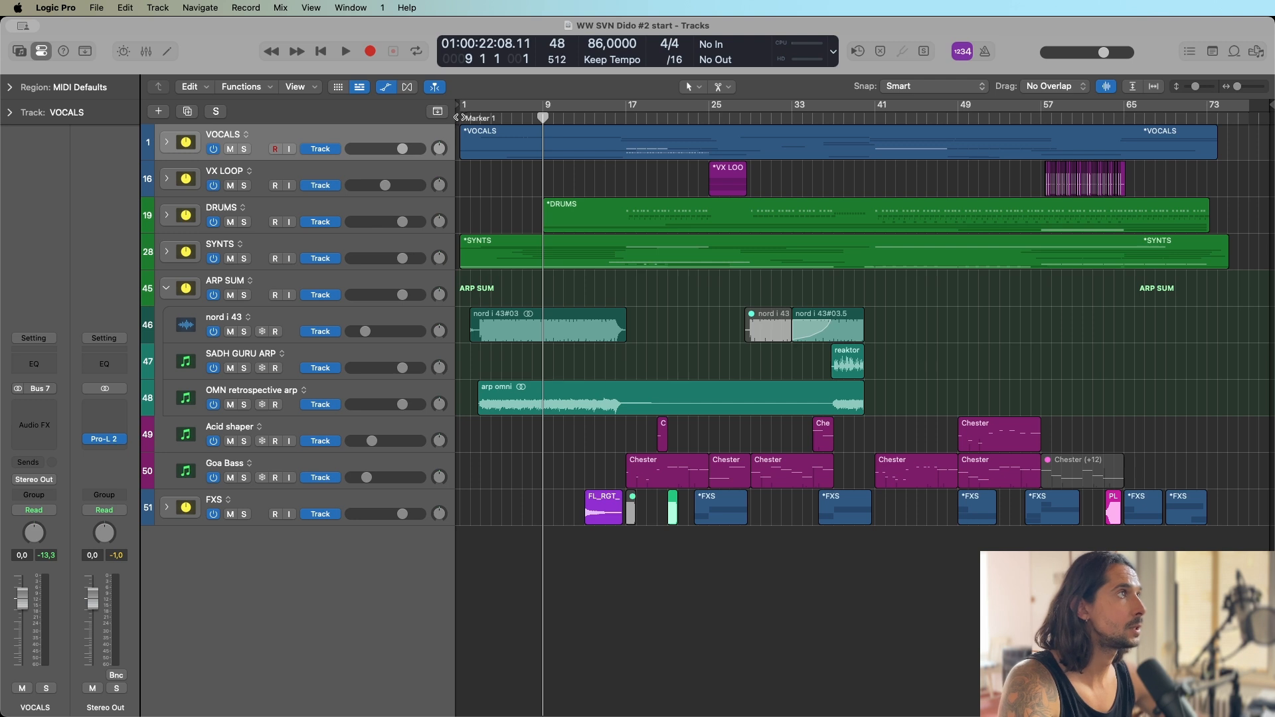
Place the playhead at the project start, then at bars 25, 17, 16 and 24 to point out the arrangement's sections.
key(Return)
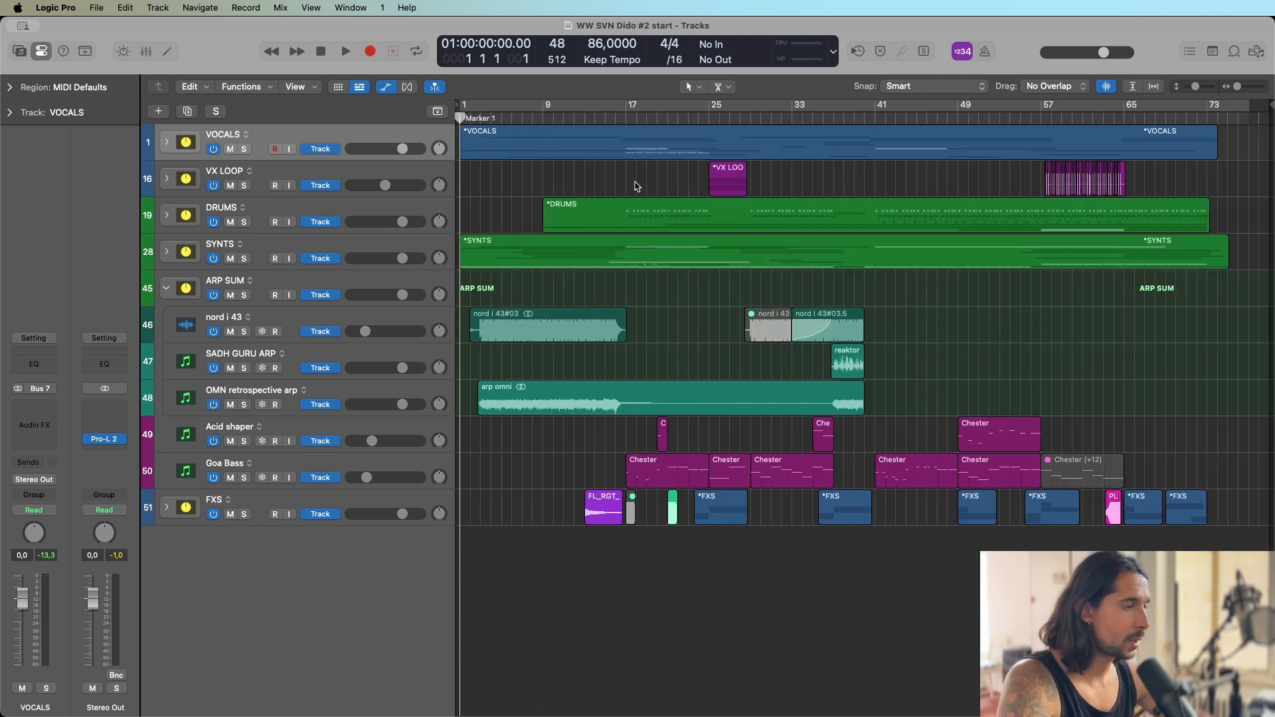
key(super+Up)
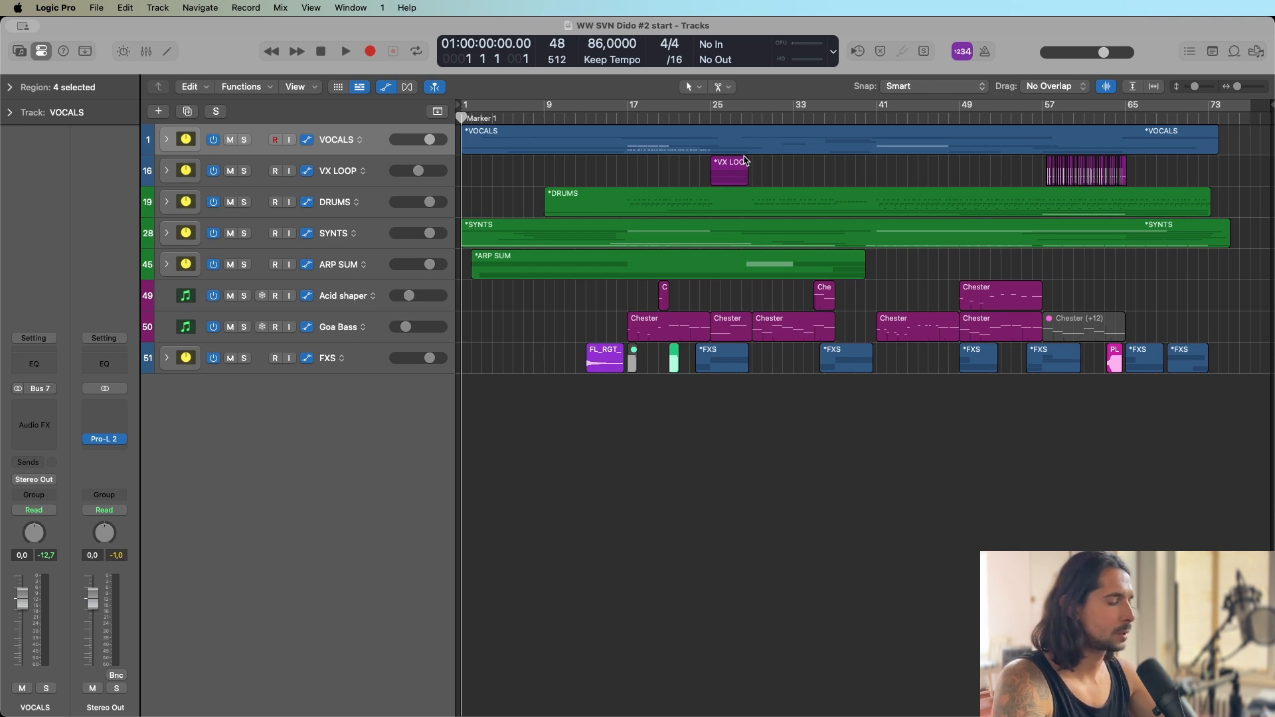
click(709, 119)
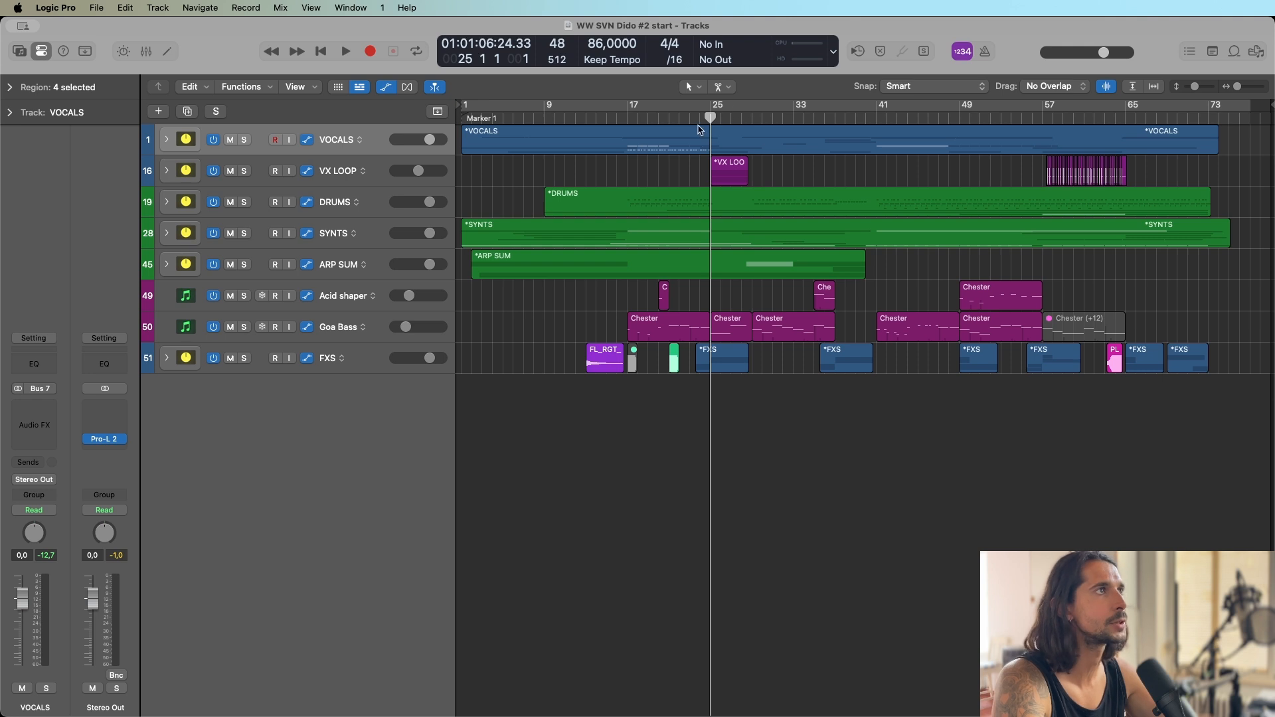
click(626, 117)
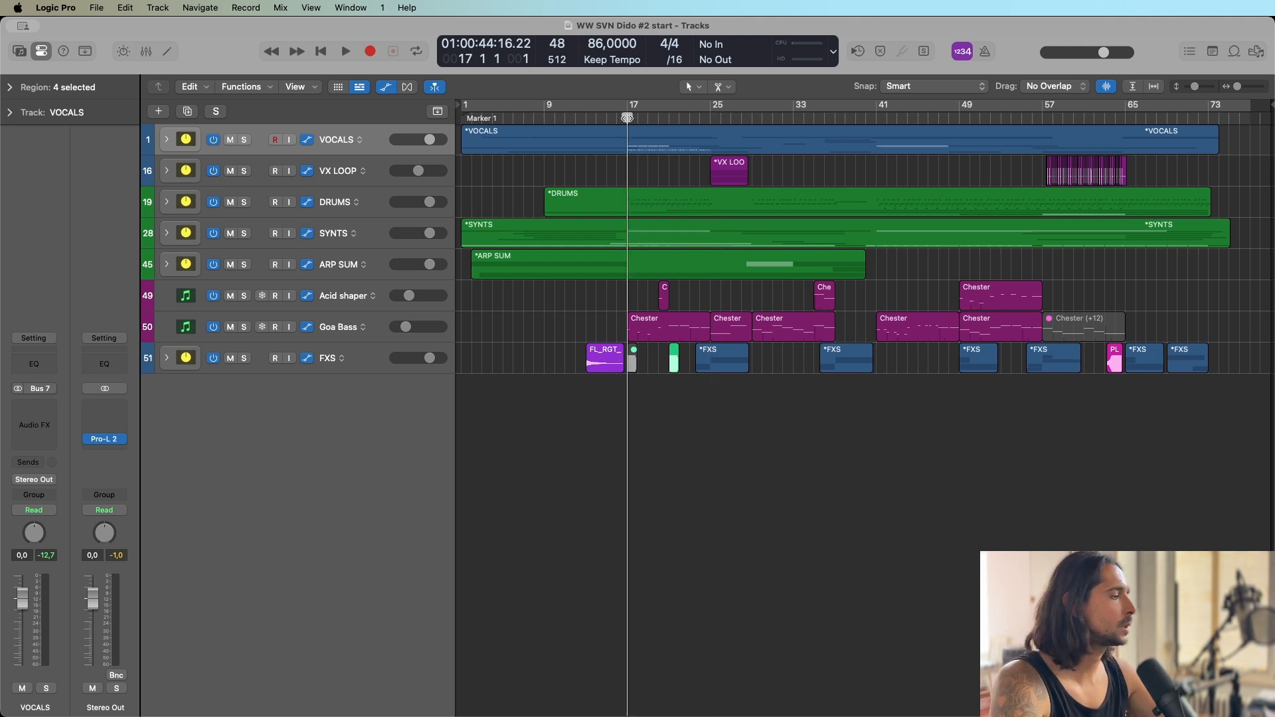
drag(627, 118, 619, 117)
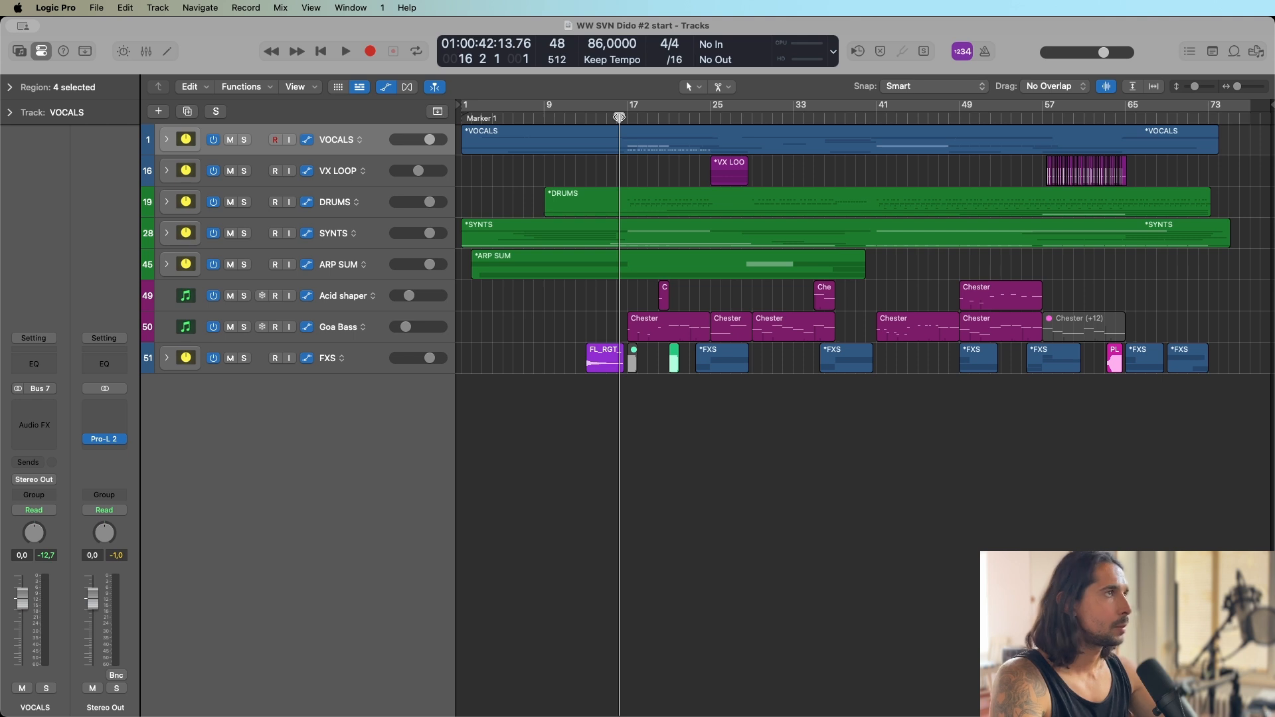
mouse_move(617, 117)
mouse_down()
mouse_move(605, 118)
mouse_move(616, 117)
mouse_up()
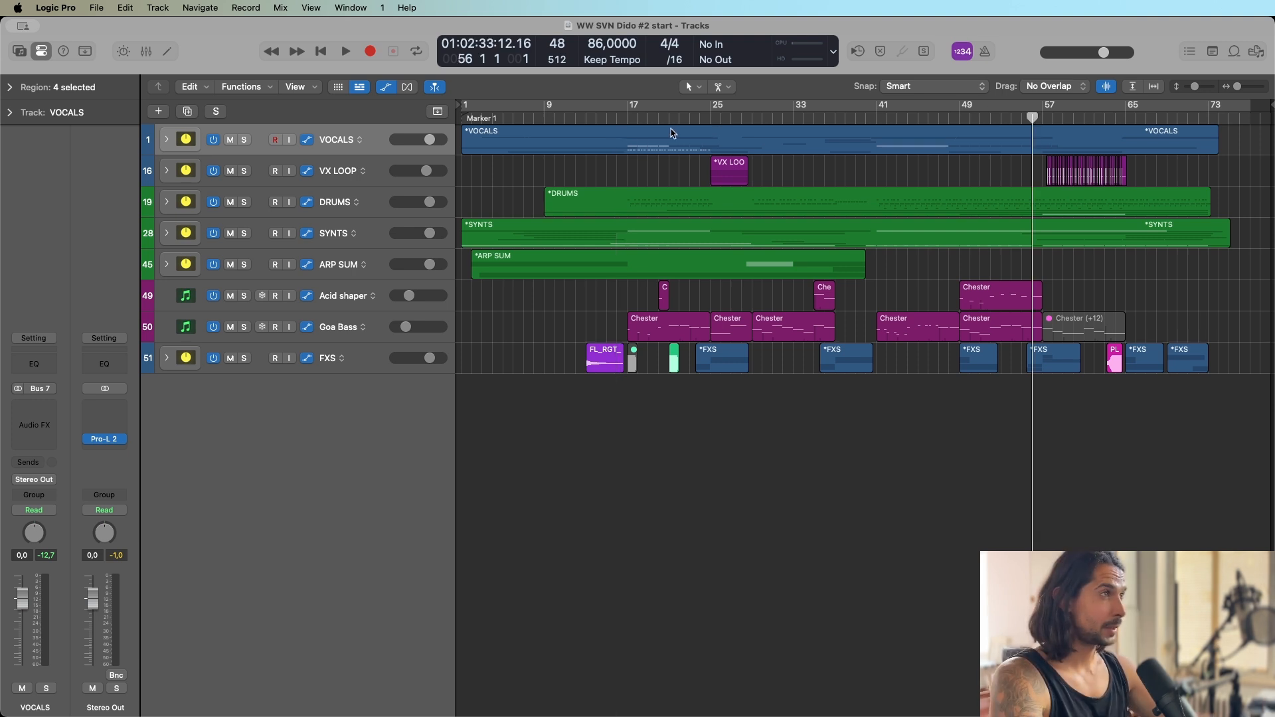
click(702, 118)
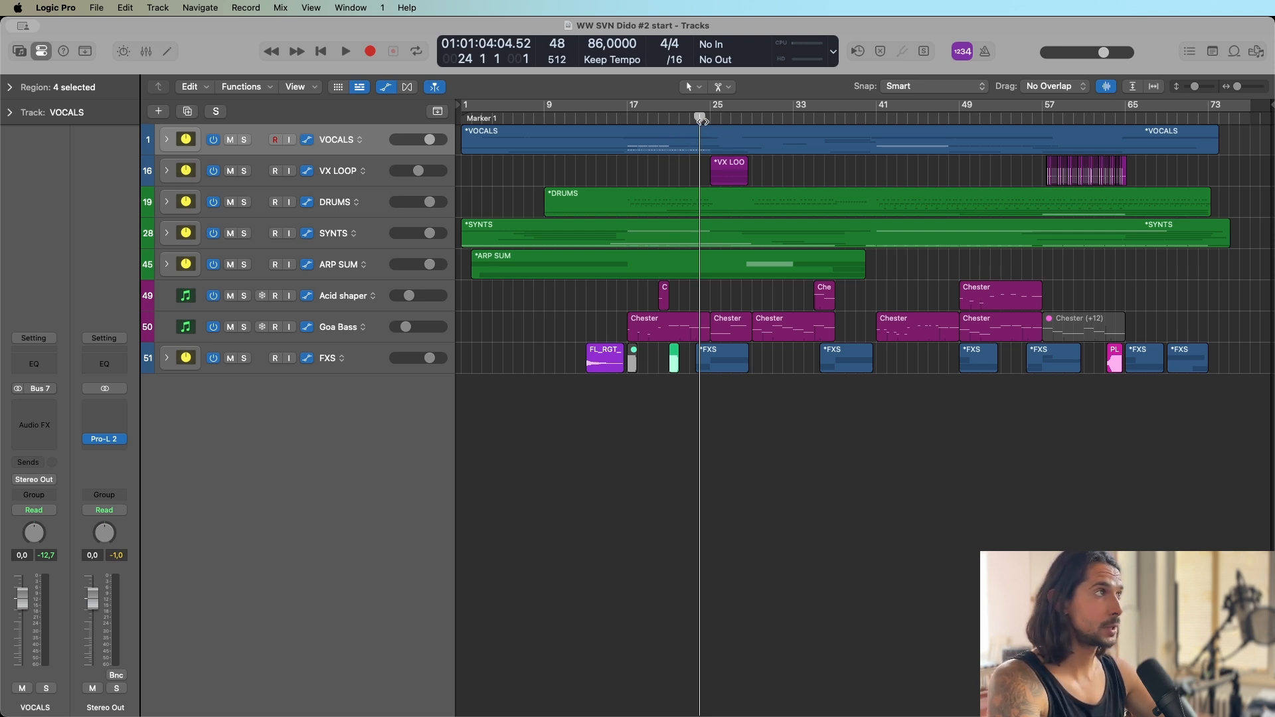
Play the full arrangement from bar 1.
click(462, 117)
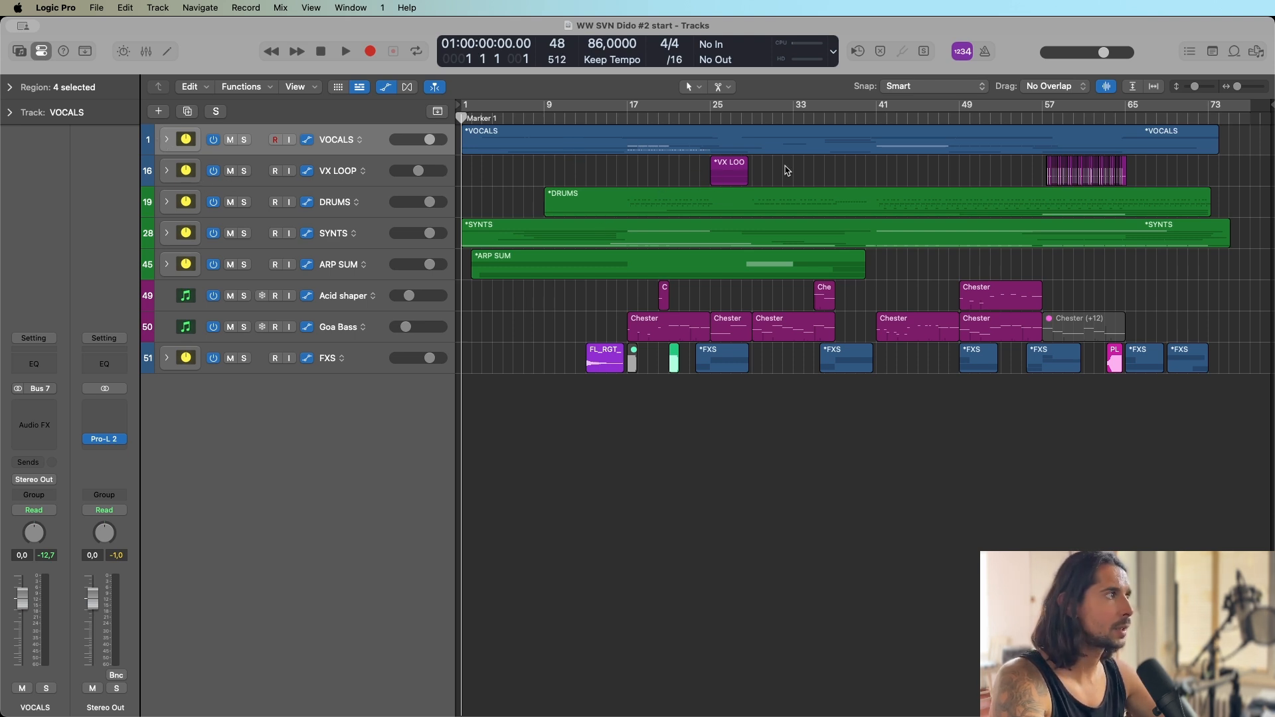
click(602, 137)
key(space)
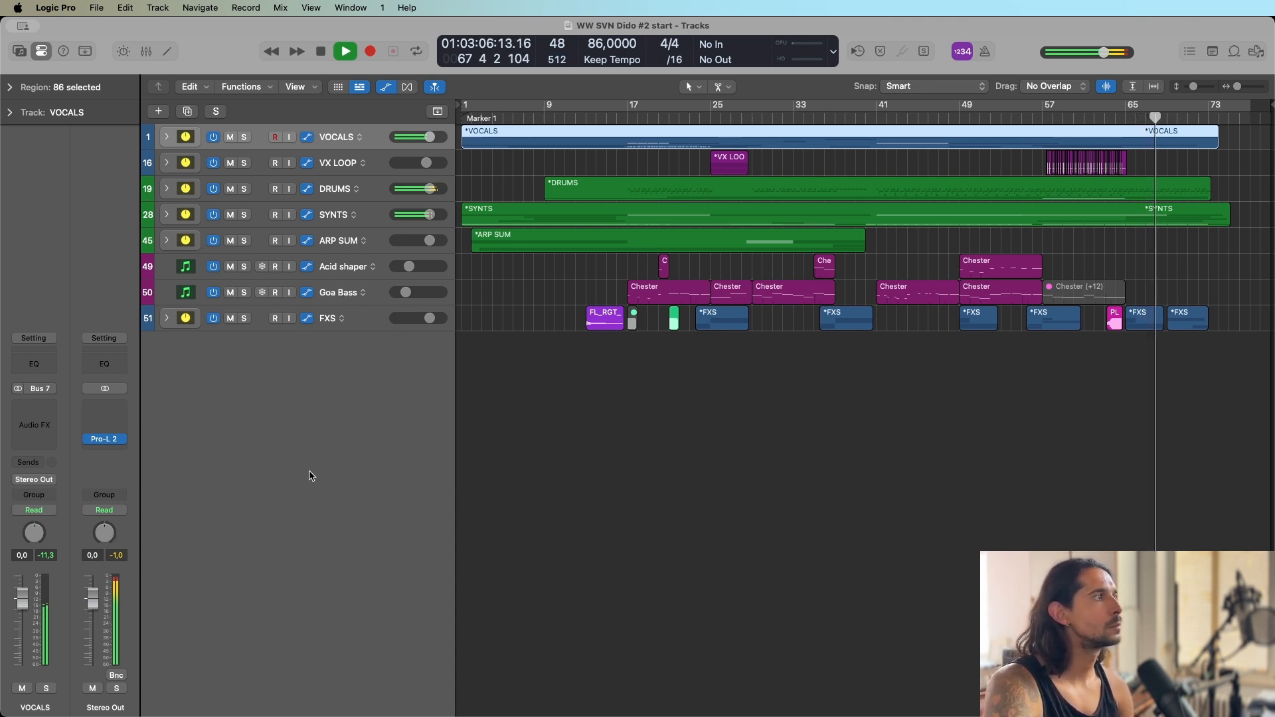
Examine the Pro-L 2 limiter on the Stereo Out during playback, close it and deselect all regions.
click(105, 441)
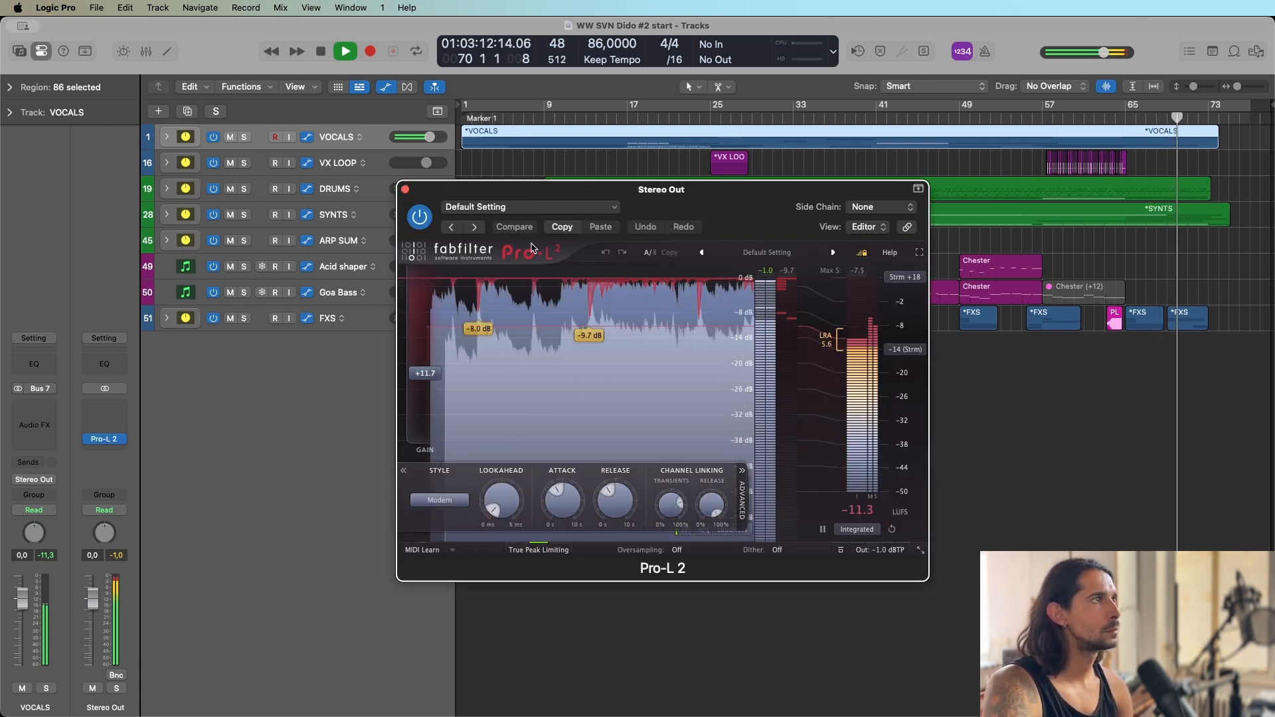
click(405, 189)
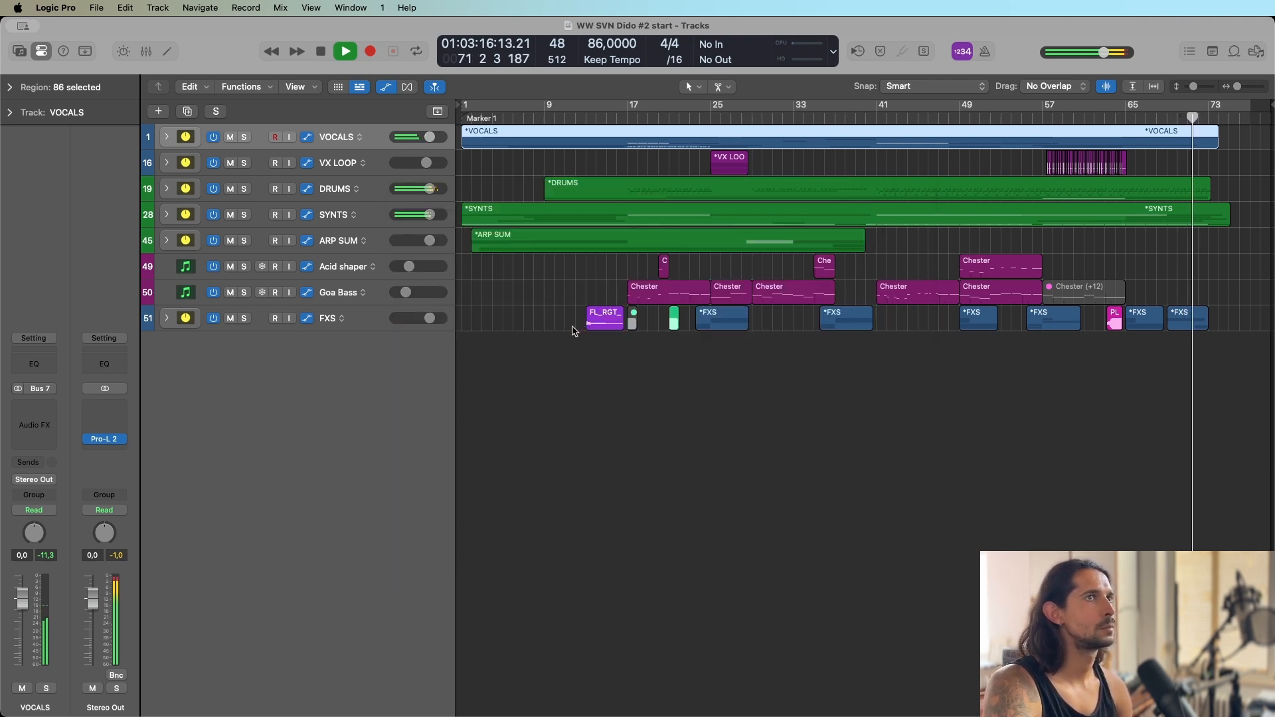
scroll(573, 326, right, 1)
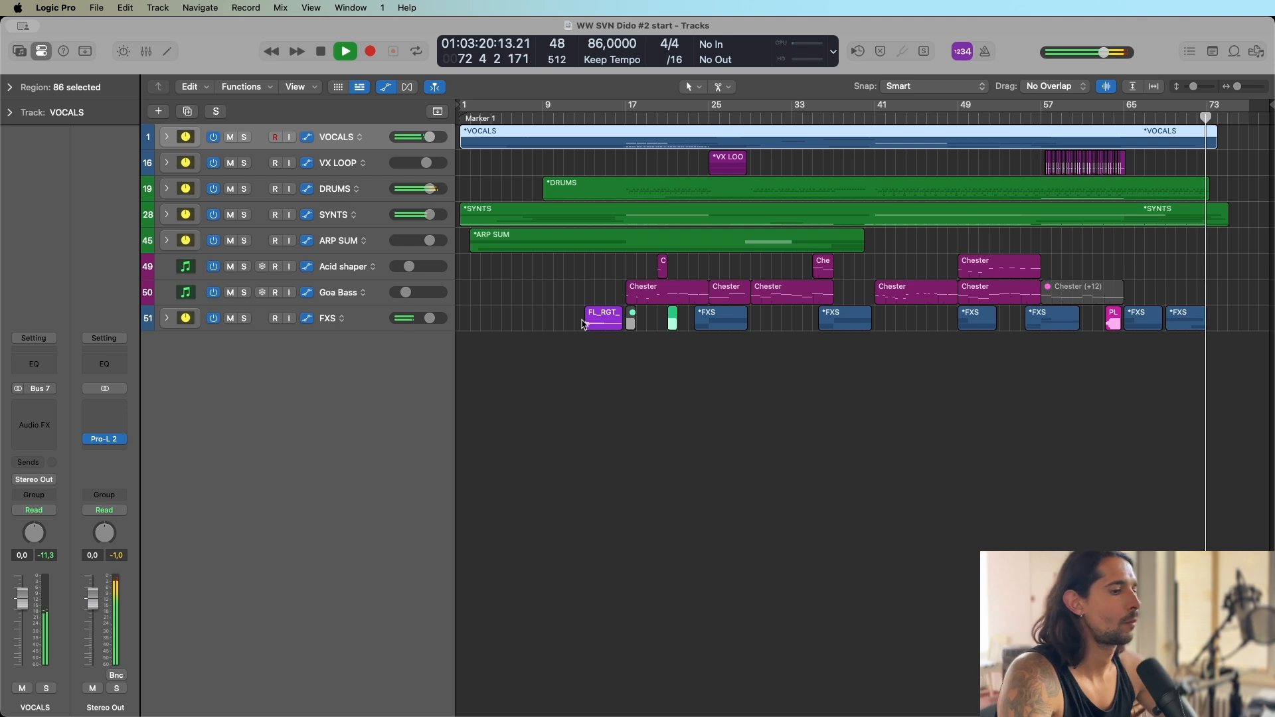
click(678, 389)
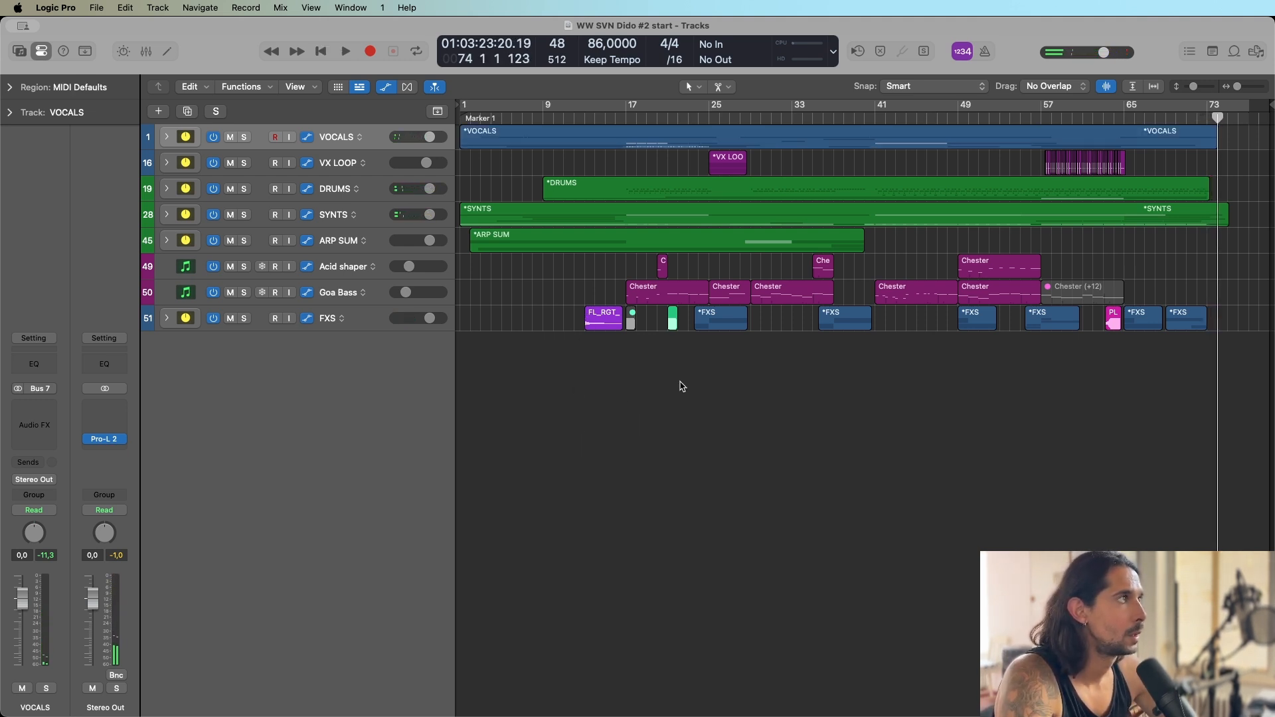
Move the playhead to bars 17, 16 and 24 to review where the sections change.
click(624, 117)
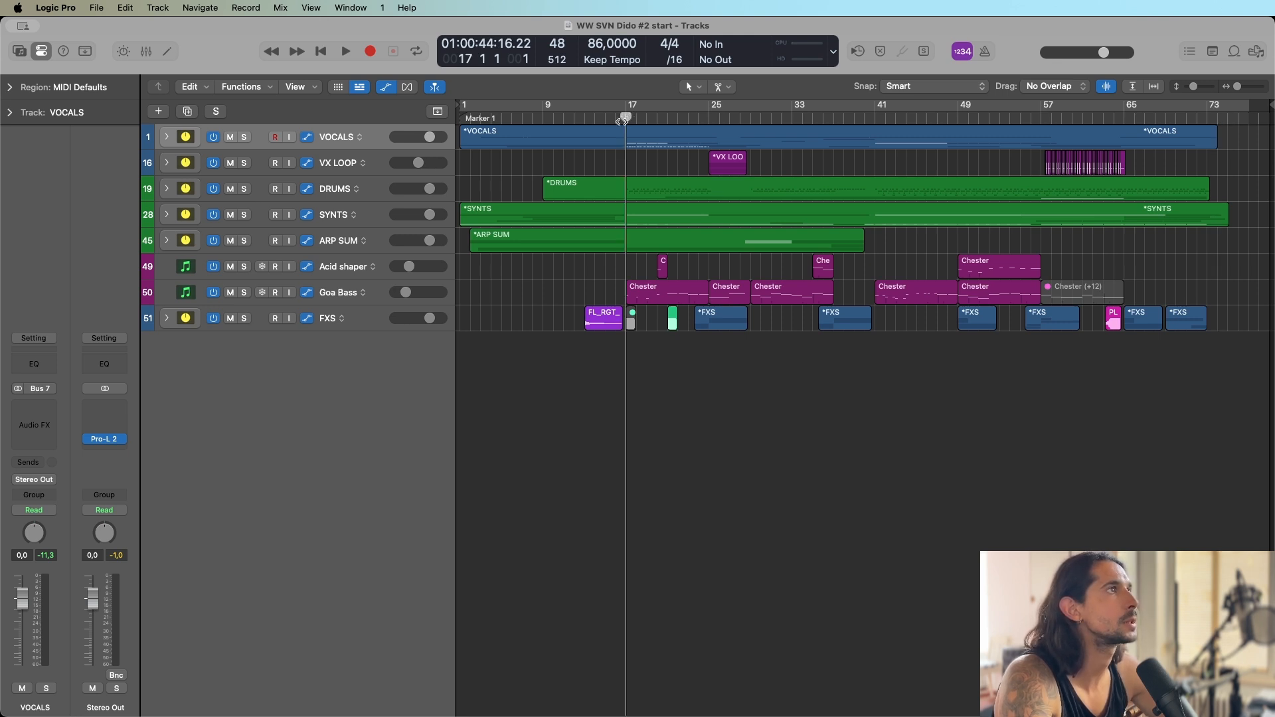
mouse_move(622, 119)
mouse_down()
mouse_move(616, 132)
mouse_move(618, 118)
mouse_up()
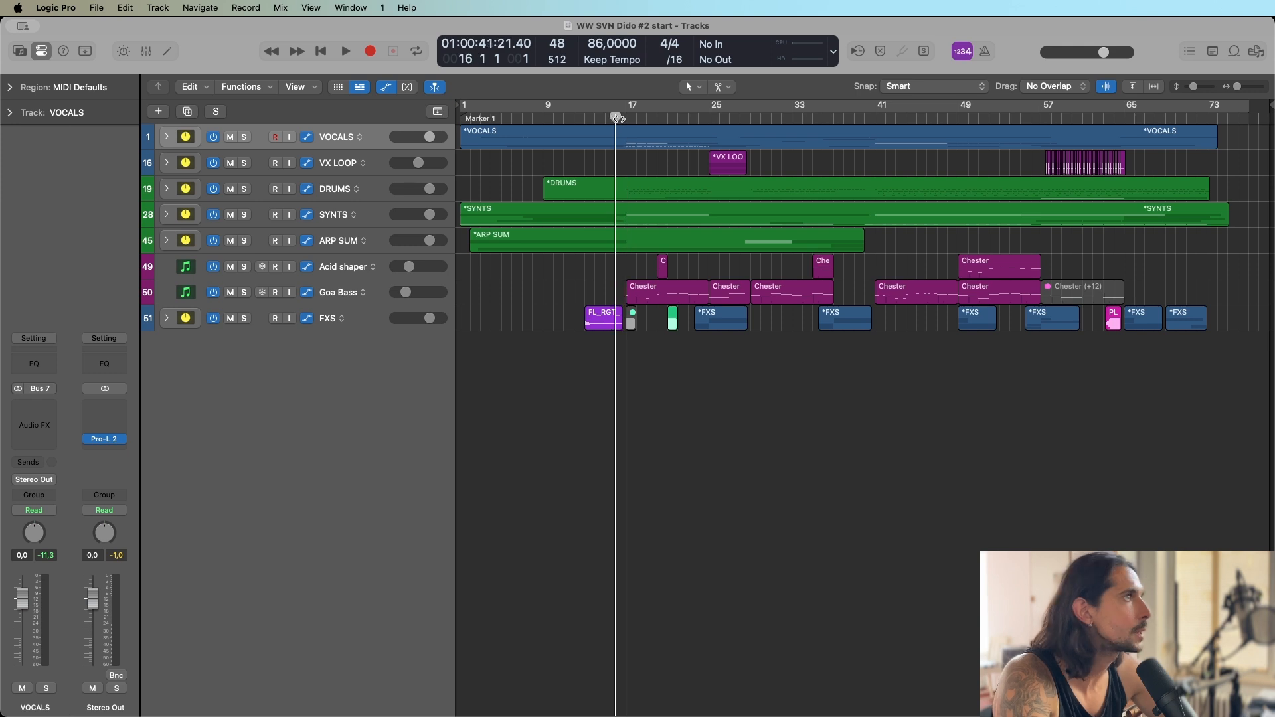
click(699, 119)
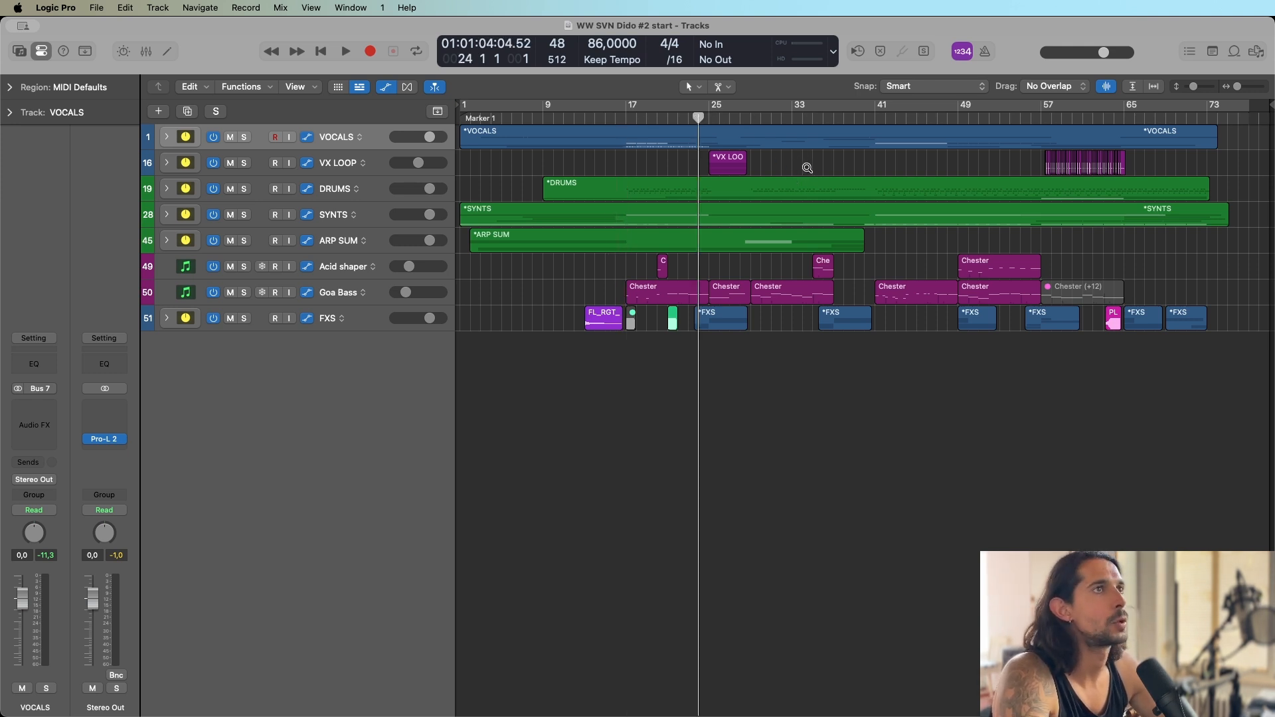
Expand the DRUMS stack and examine its kick, snare, clap and percussion tracks across the arrangement.
scroll(811, 169, up, 5)
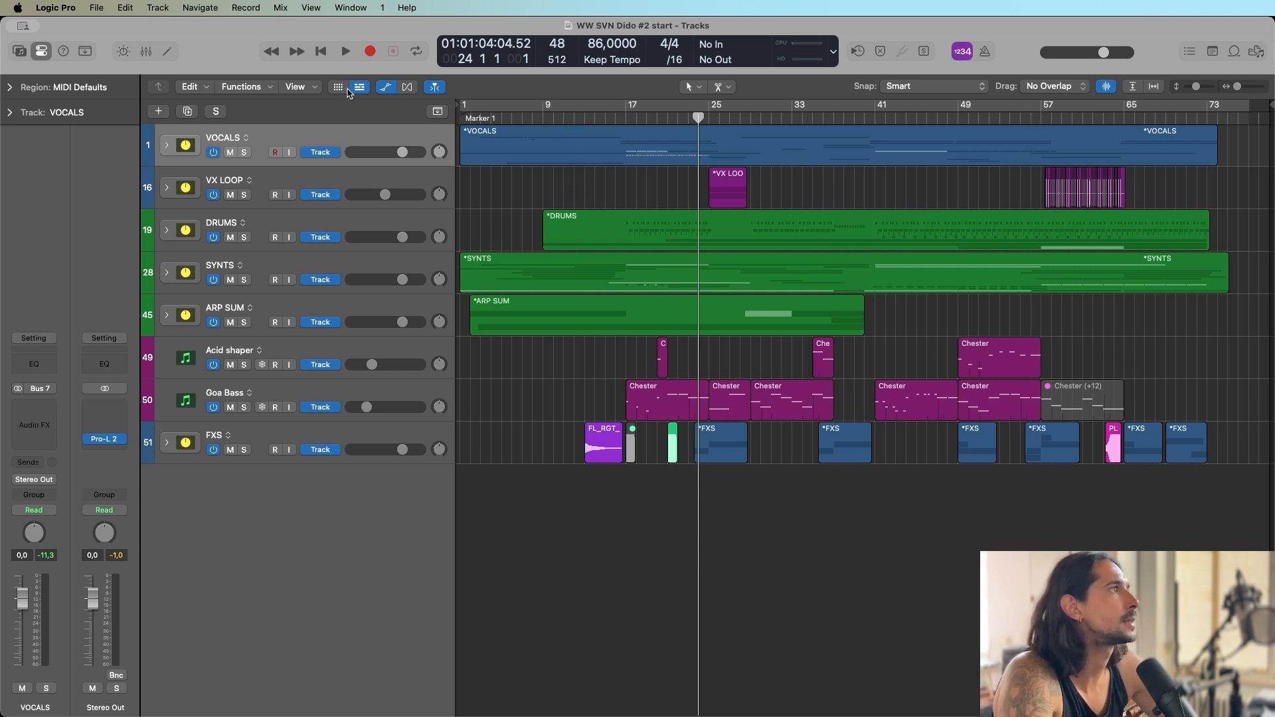
click(166, 231)
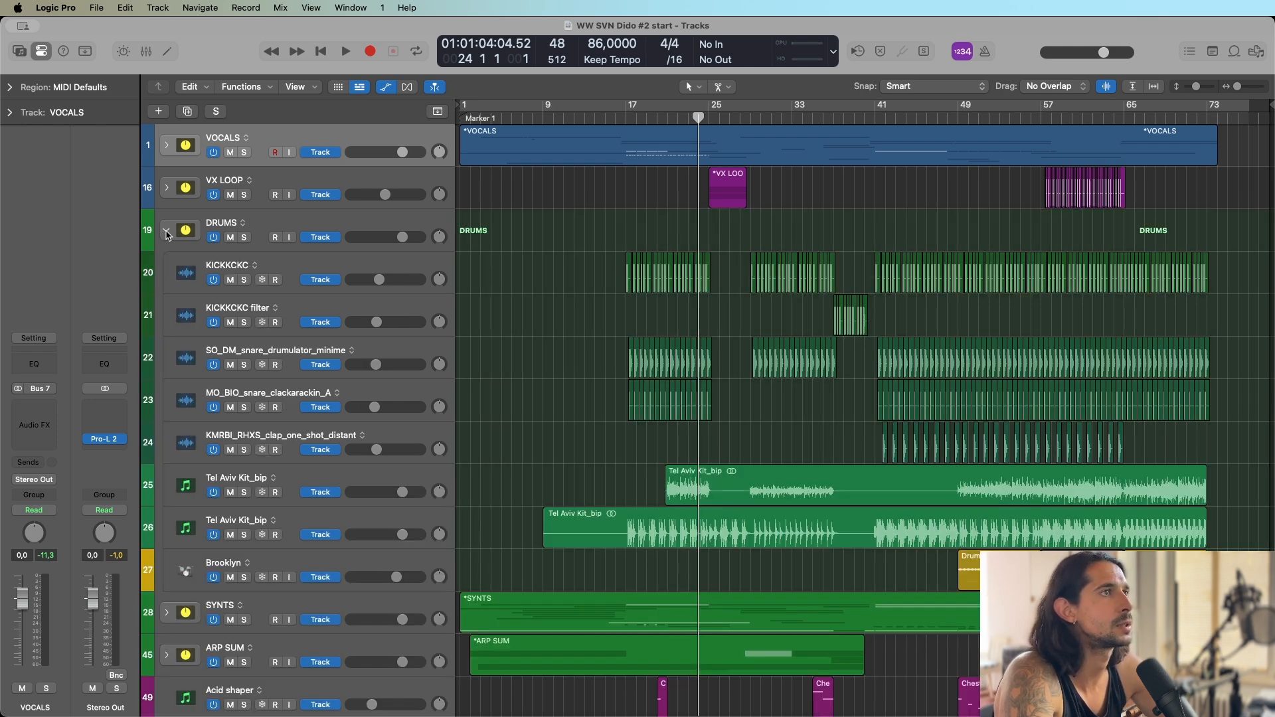
click(166, 232)
click(245, 238)
click(245, 238)
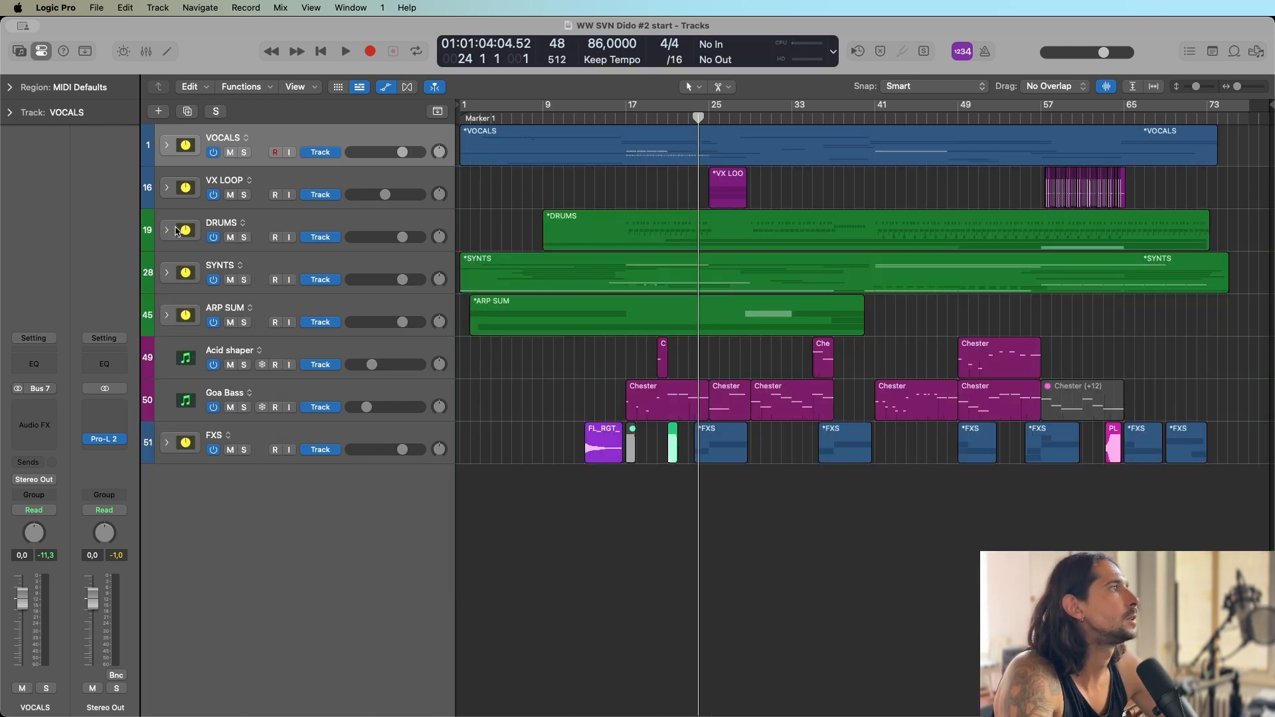
click(168, 231)
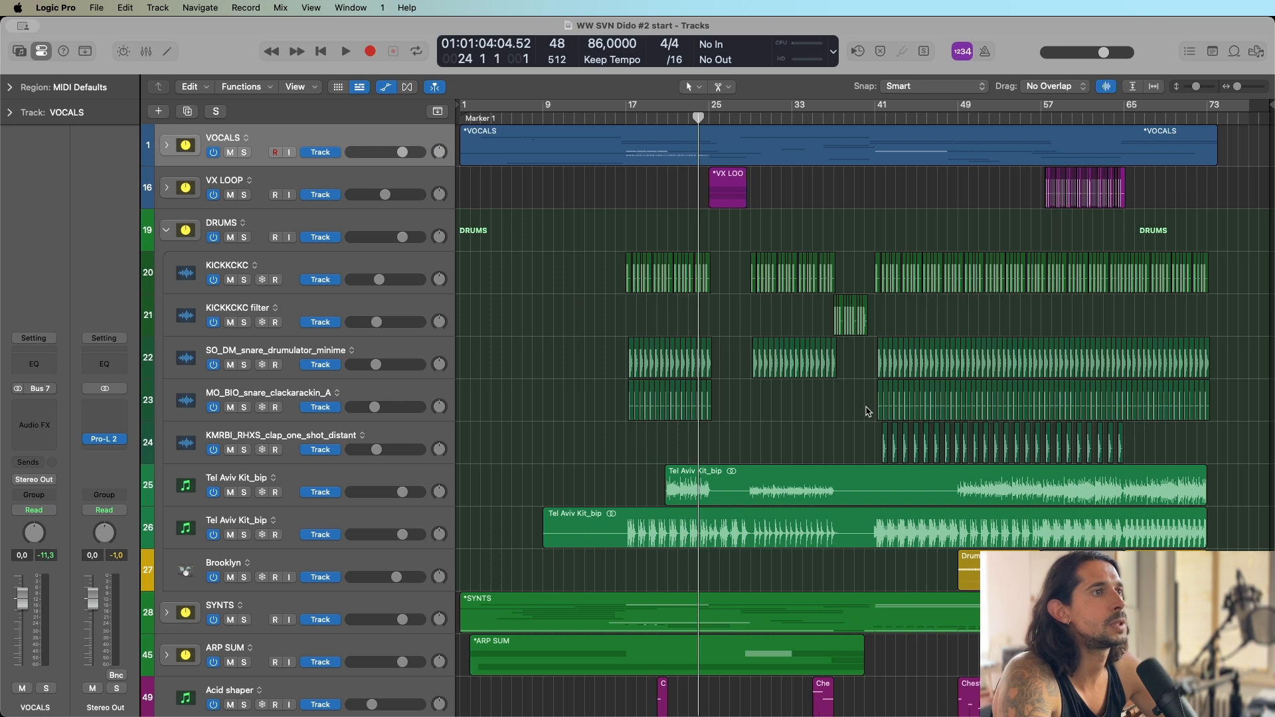
scroll(866, 411, down, 5)
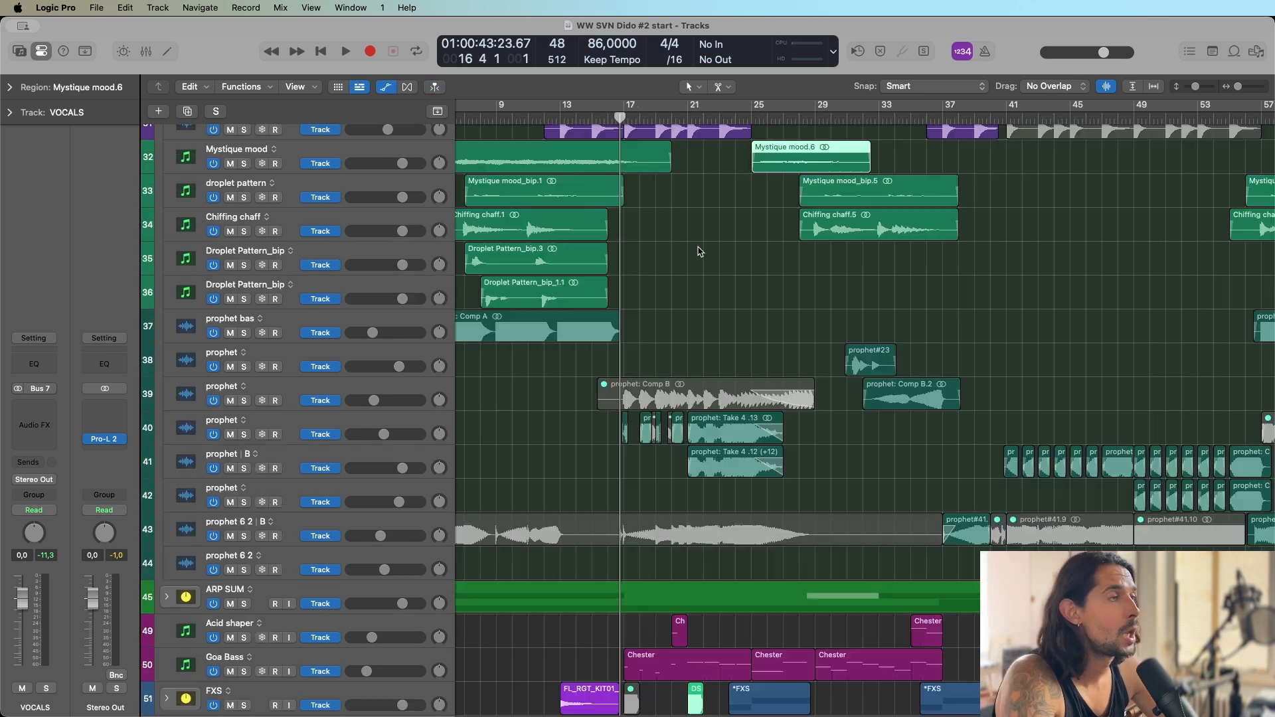
scroll(810, 266, up, 3)
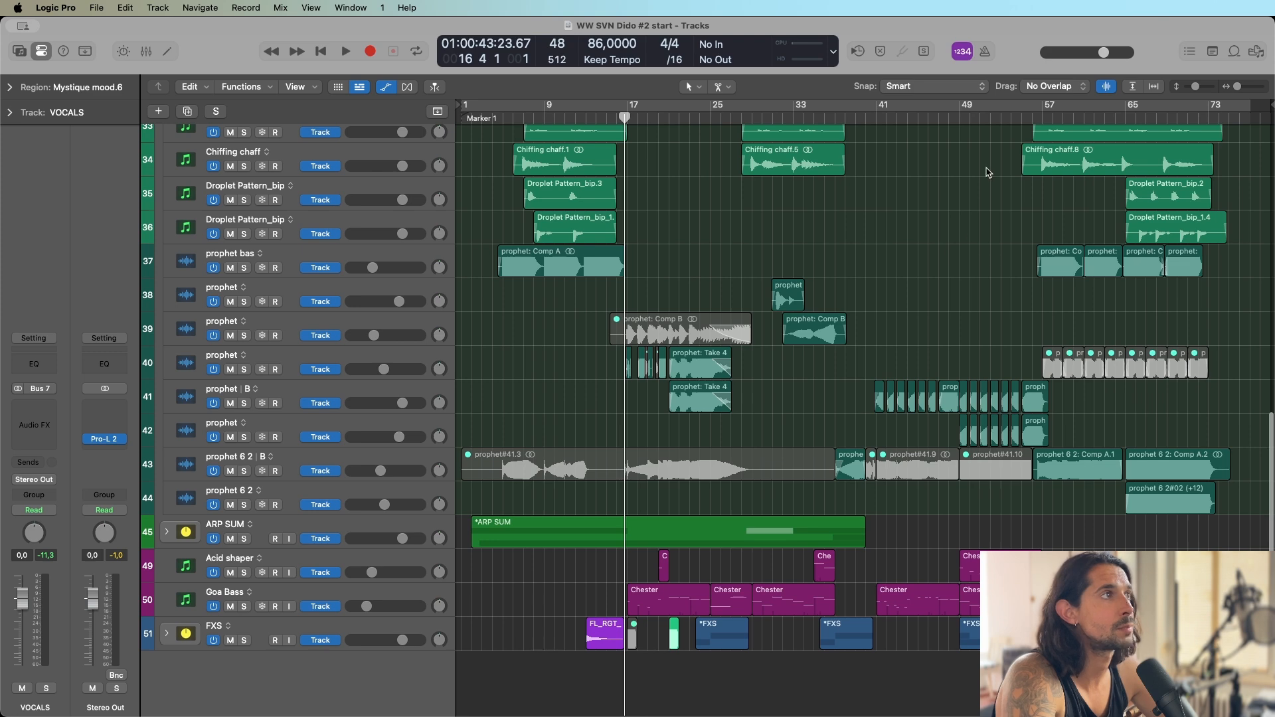
Select the prophet bas track and the prophet track 42 in the SYNTS stack to examine their regions.
click(412, 245)
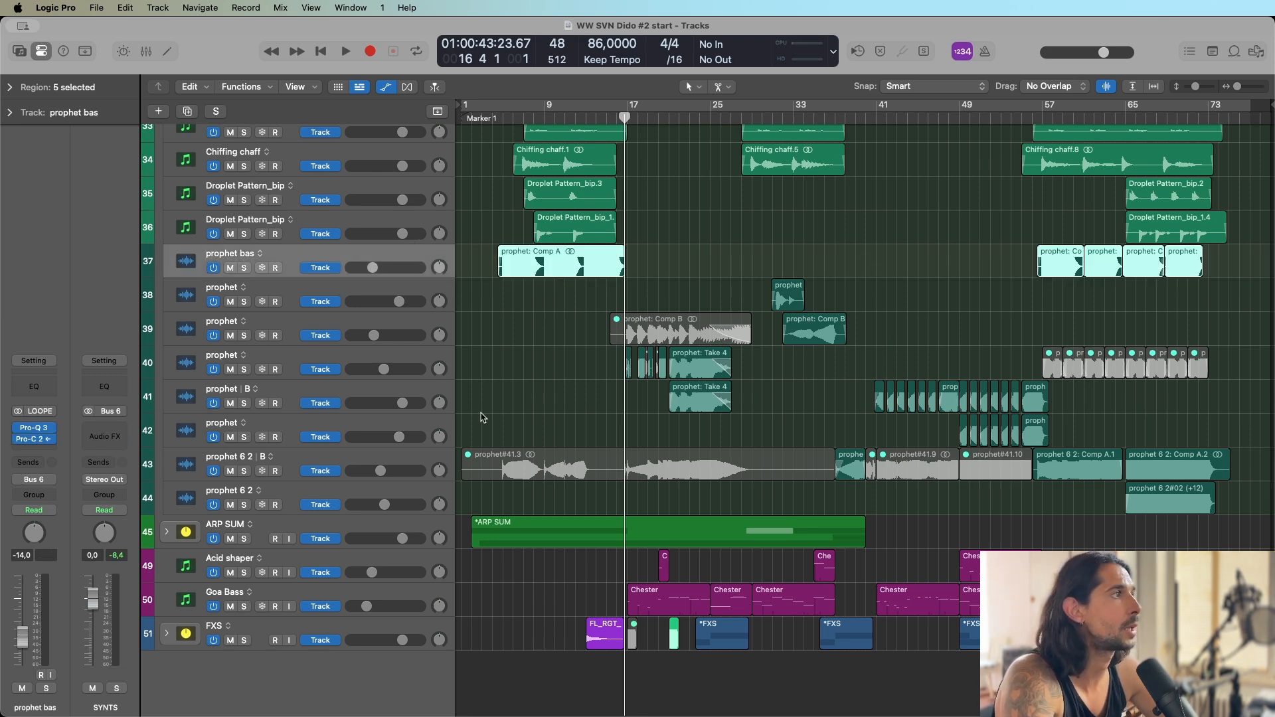
click(336, 429)
scroll(853, 326, down, 1)
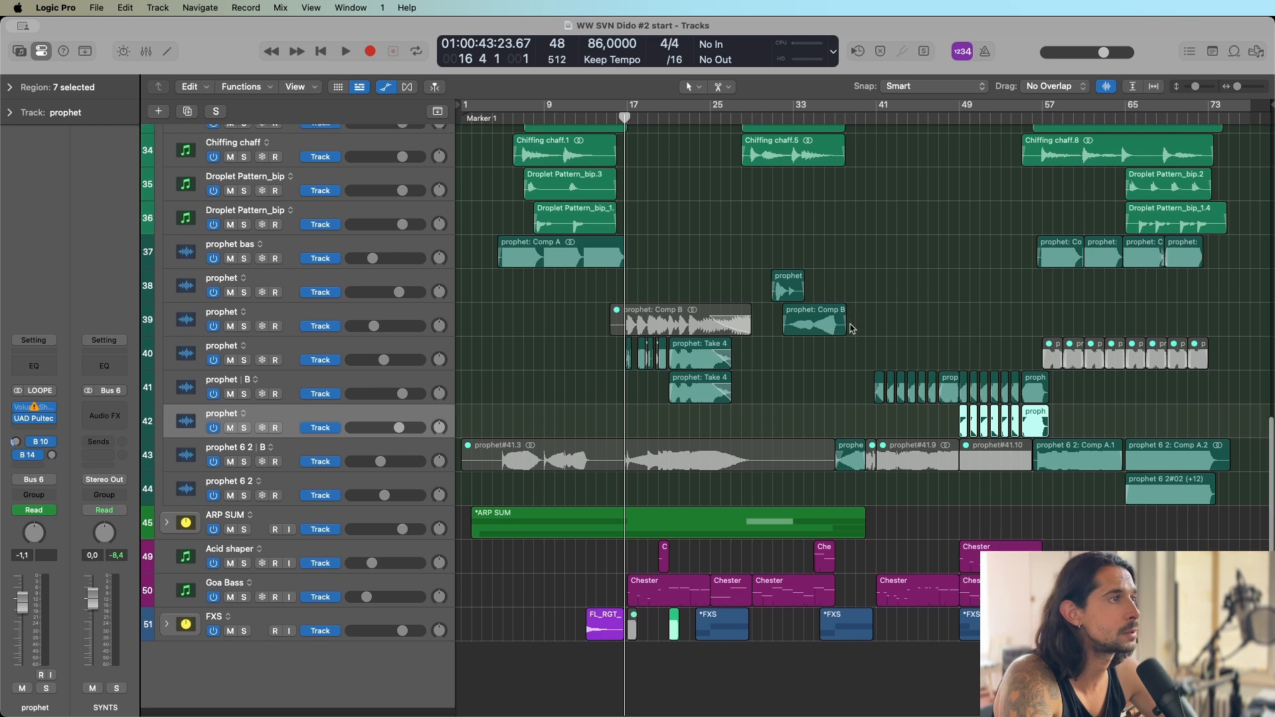
Expand the ARP SUM stack and examine the Goa Bass, FXS, nord i 43 and OMN retrospective arp tracks.
click(167, 532)
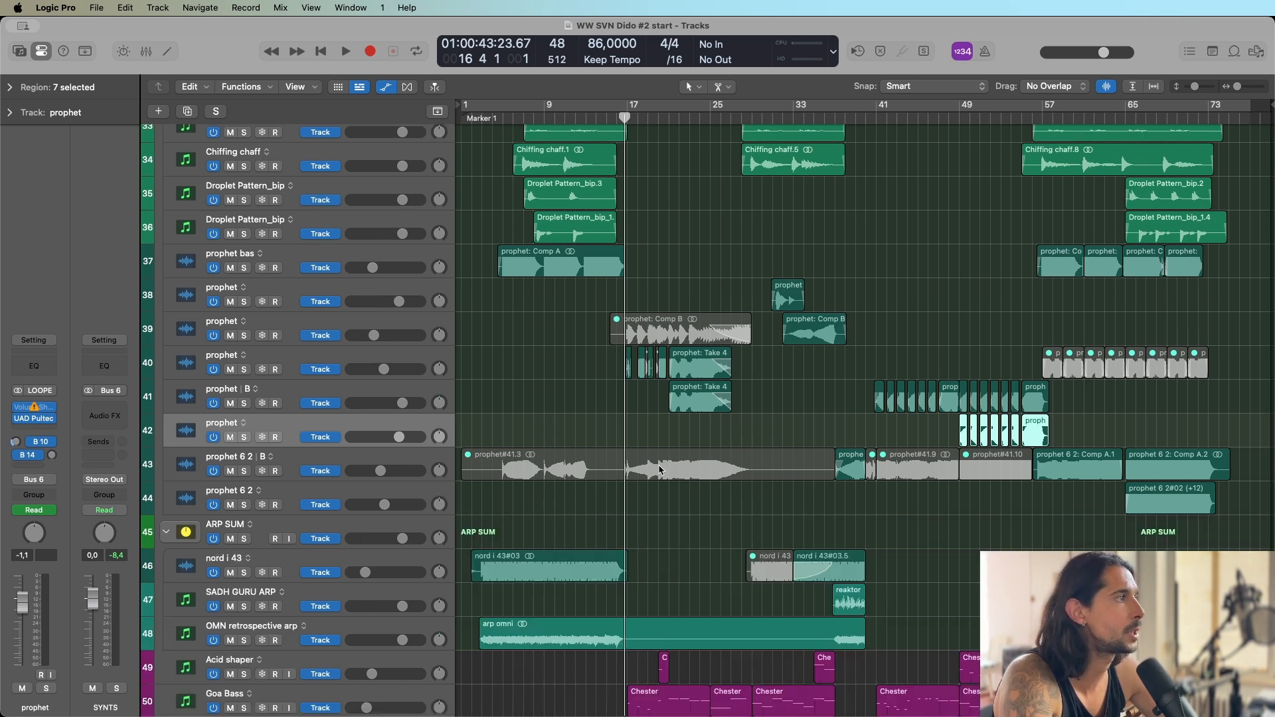
scroll(659, 465, down, 3)
click(327, 599)
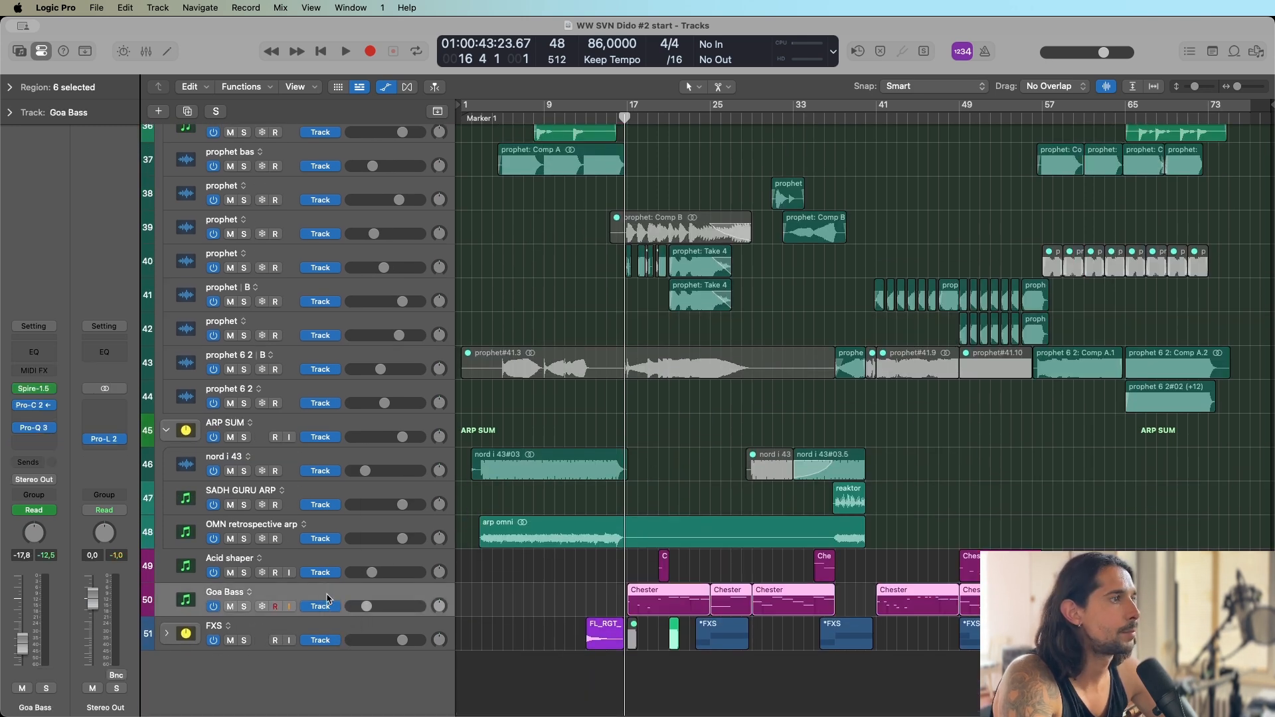
click(321, 627)
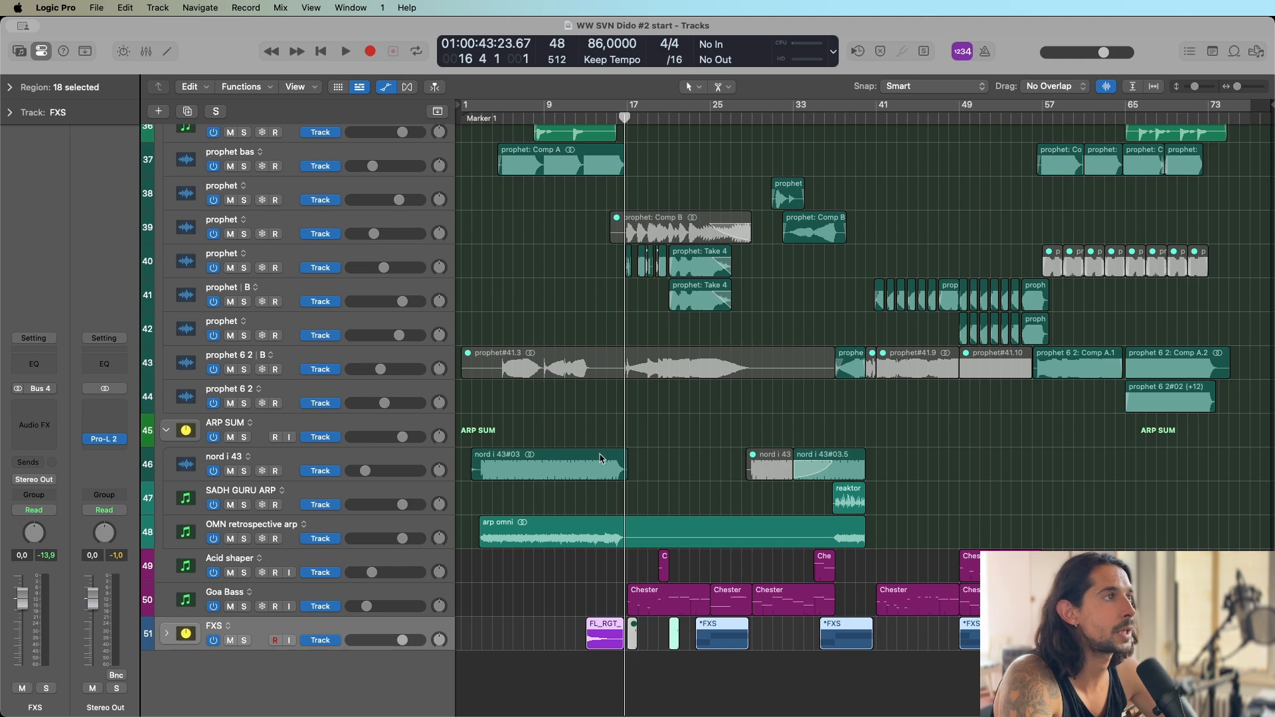
click(301, 478)
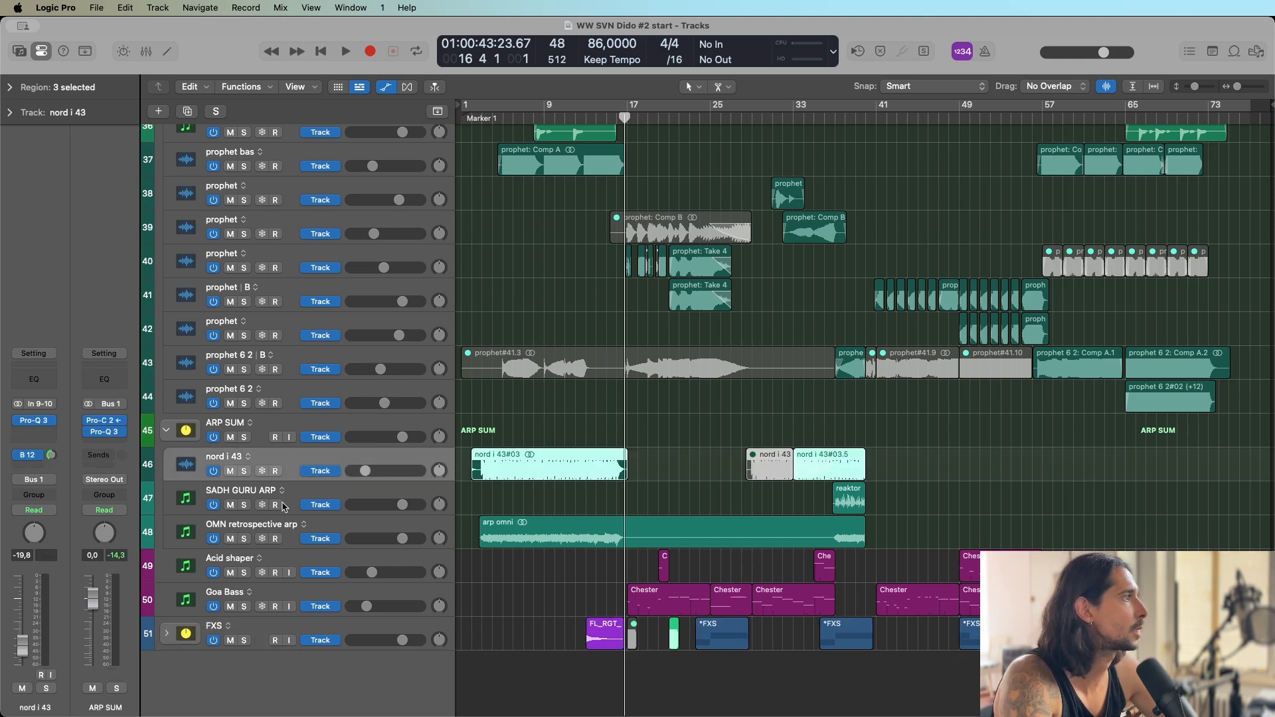
click(280, 528)
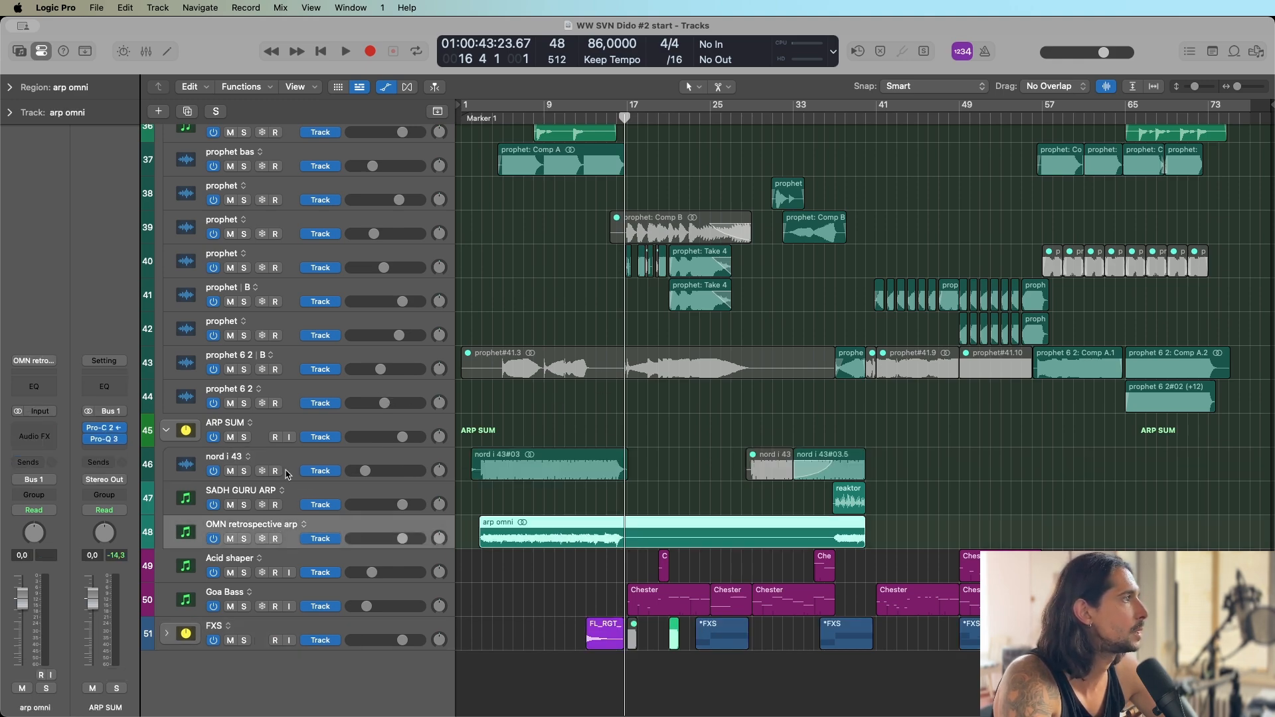
Place the playhead at bars 24 and 40 and just before bar 57 to review the section transitions.
scroll(432, 444, up, 12)
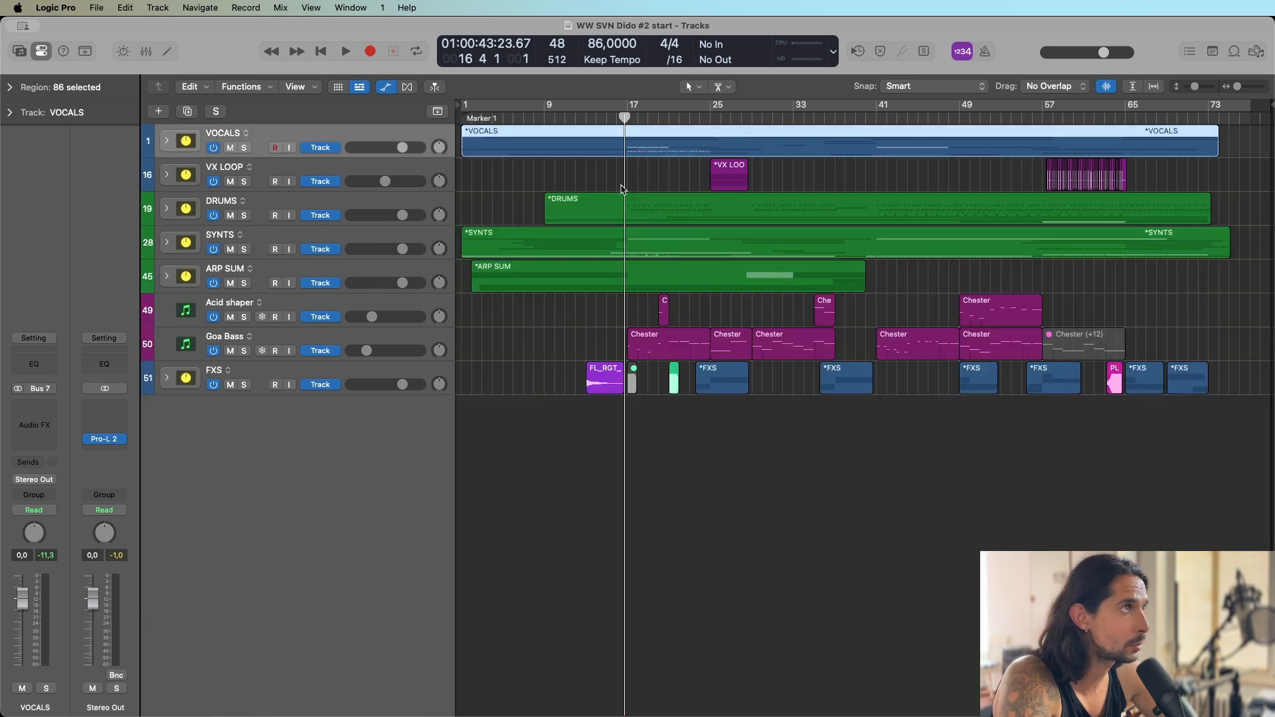
click(704, 117)
key(super+Right)
key(super+Left)
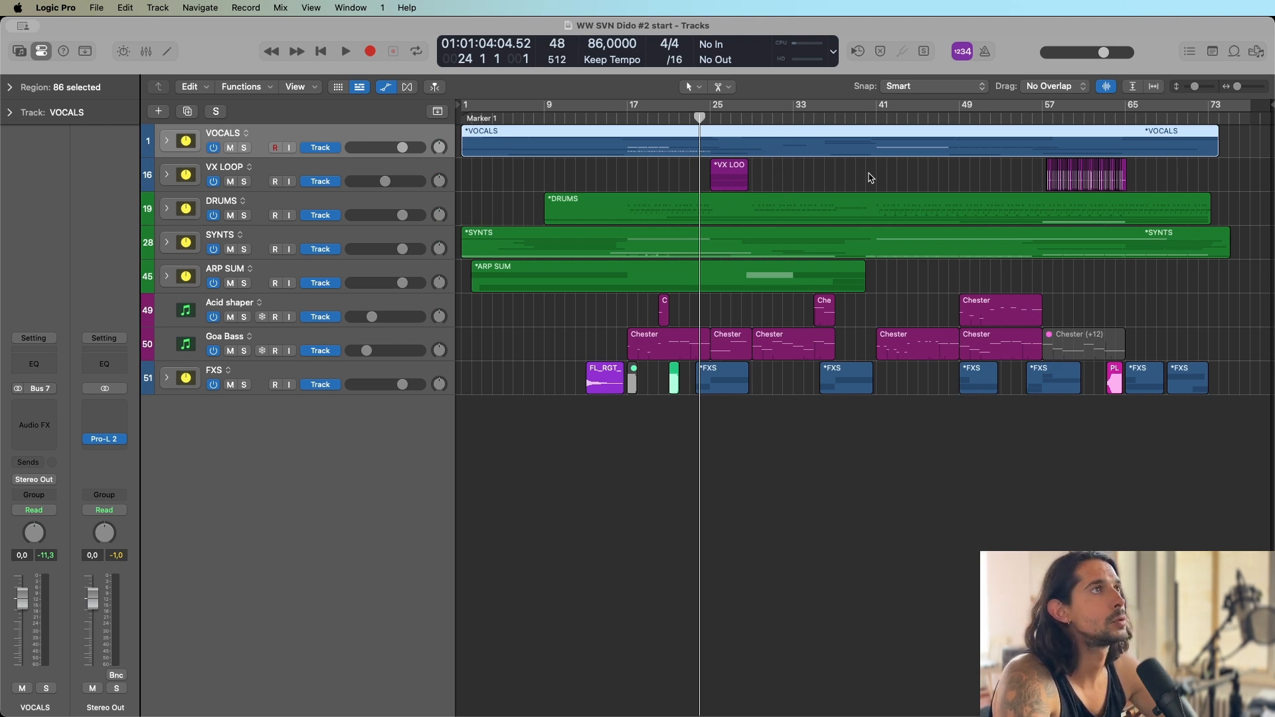
click(864, 118)
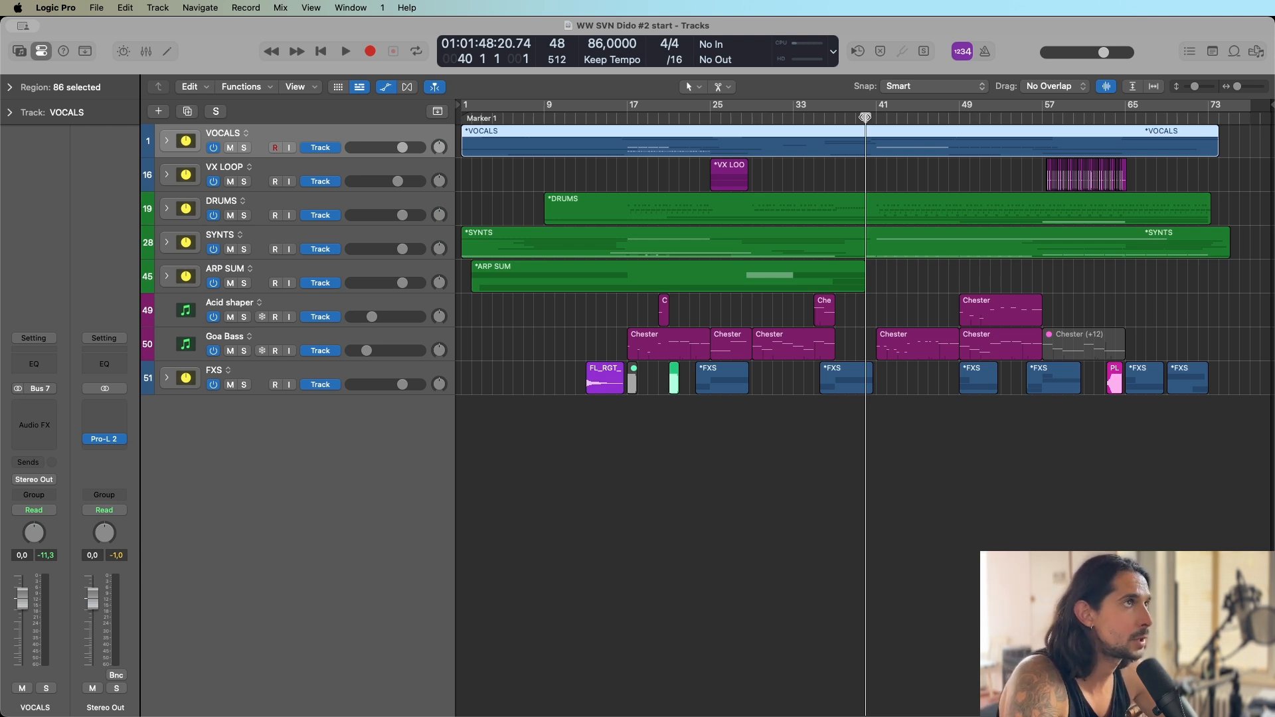
click(1040, 117)
click(1038, 117)
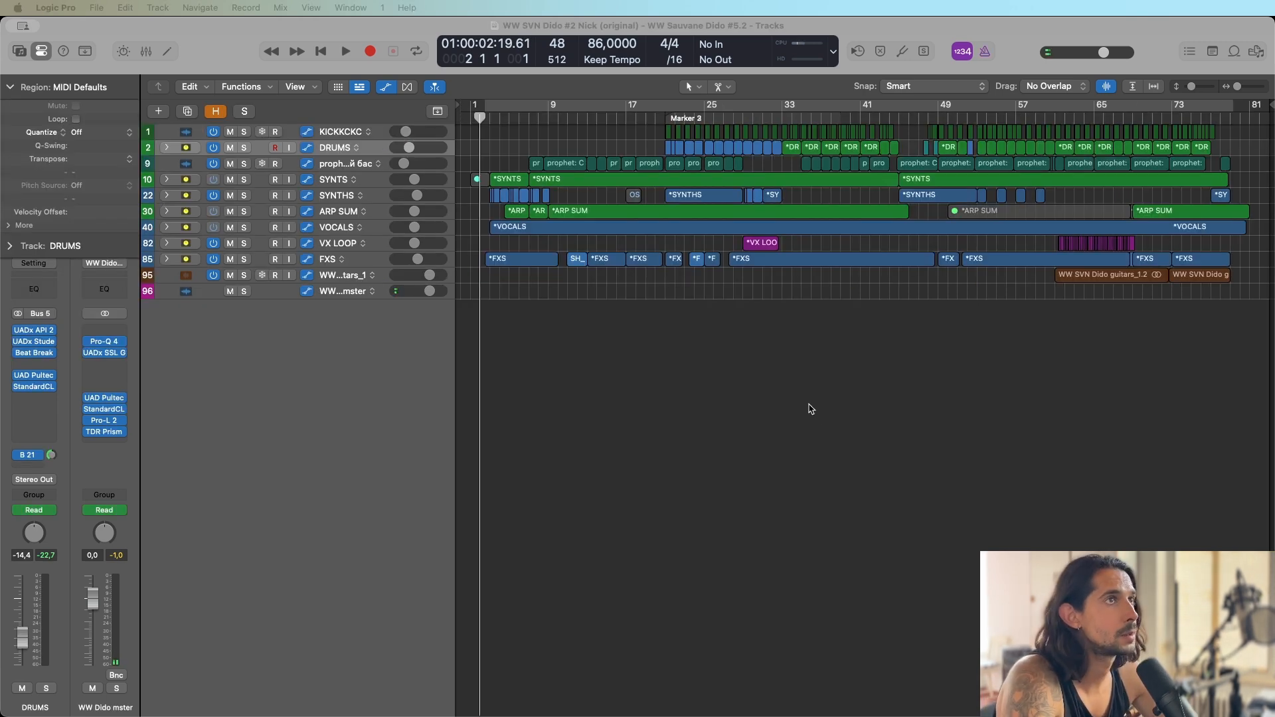
Increase the track heights in the WW Sauvane Dido #5.2 project and collapse the Region inspector.
key(super+Down)
key(super+Down)
key(super+Down)
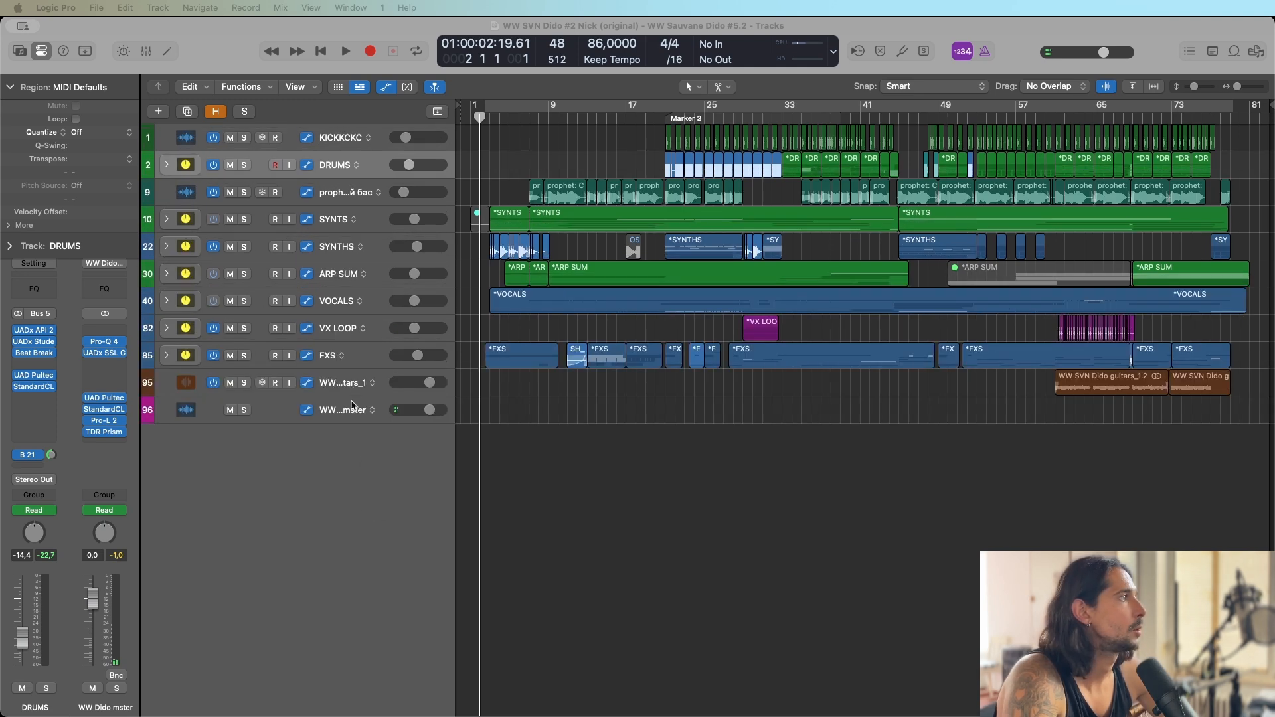
click(10, 87)
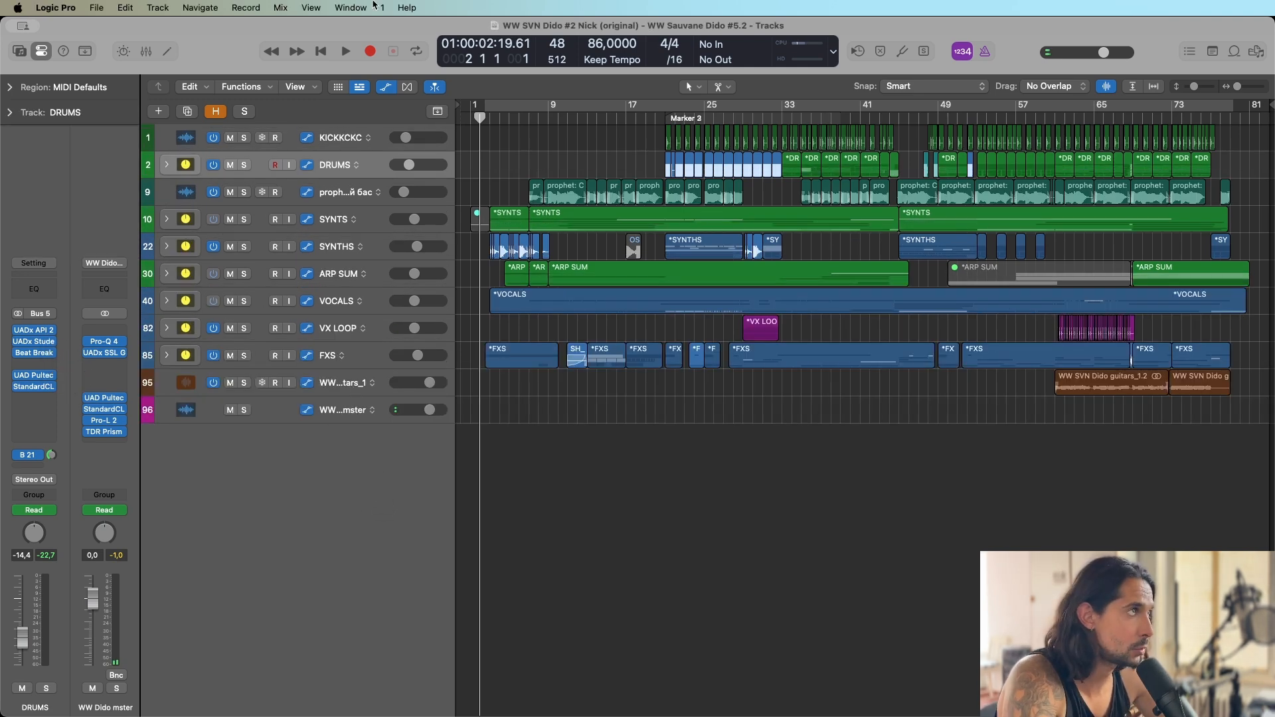
Select the ARP SUM stack and play the arrangement from bar 2 to hear the whole song.
click(626, 117)
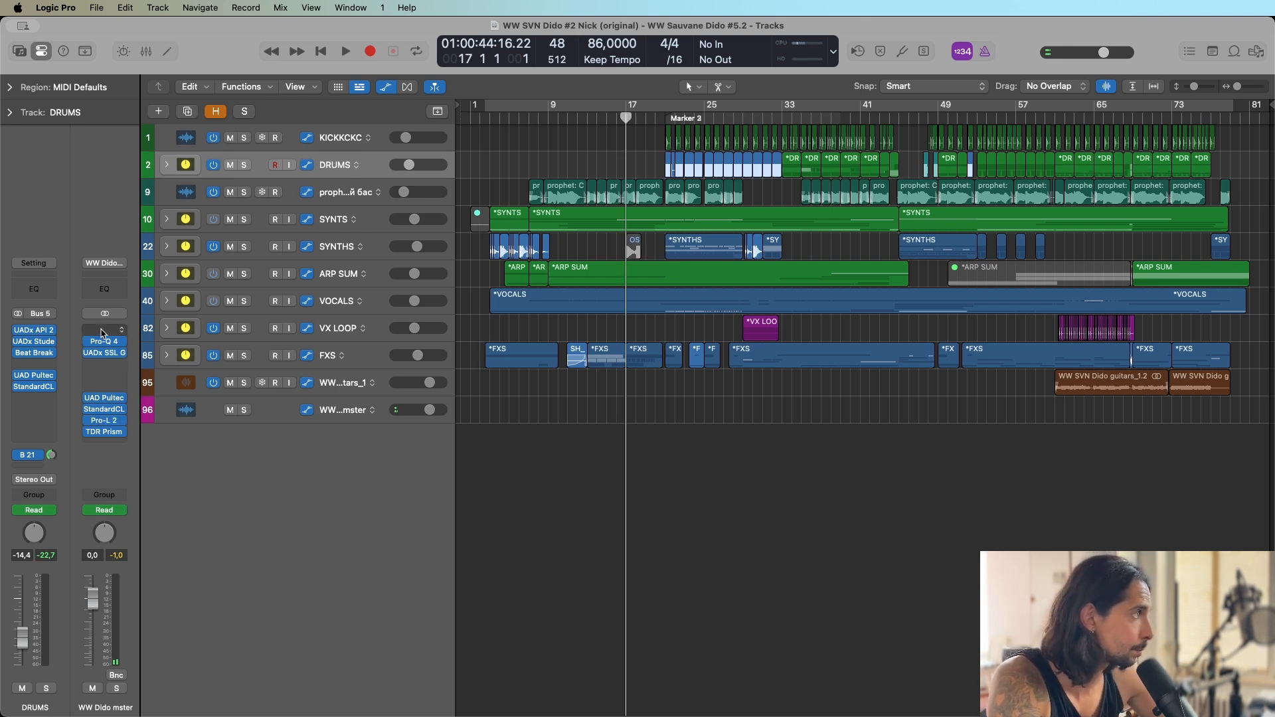
click(340, 271)
click(486, 118)
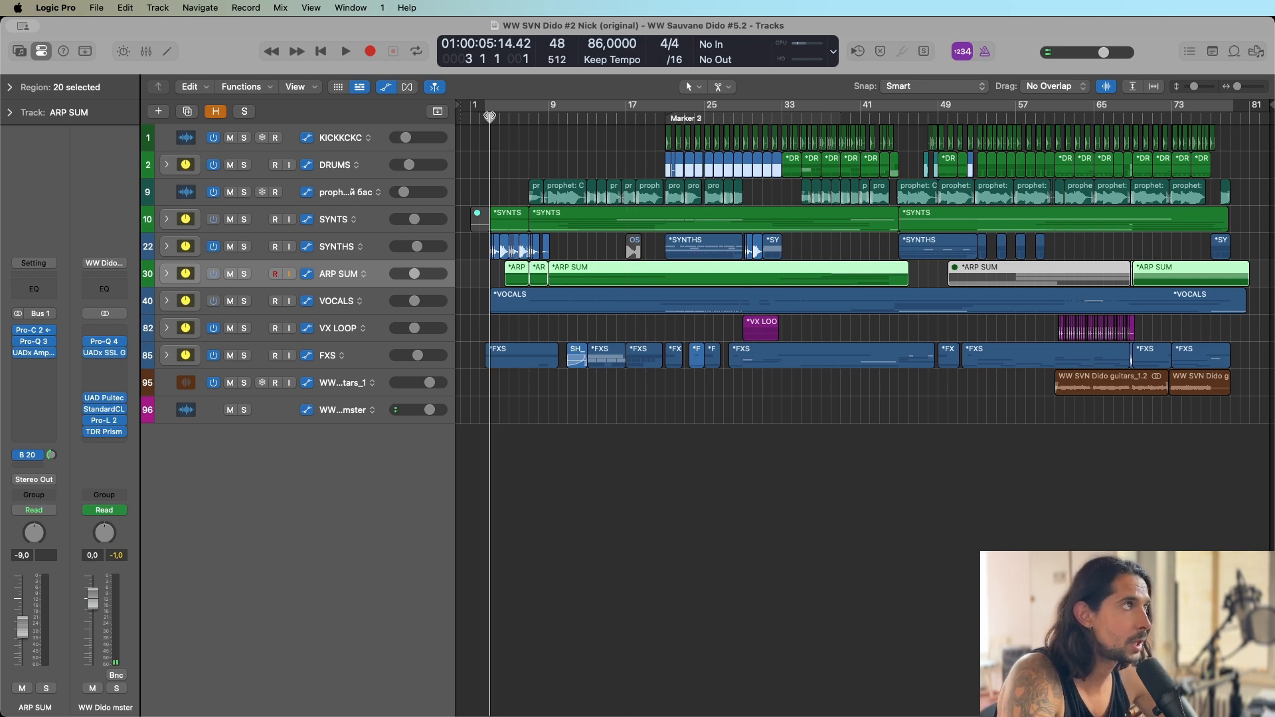
click(480, 118)
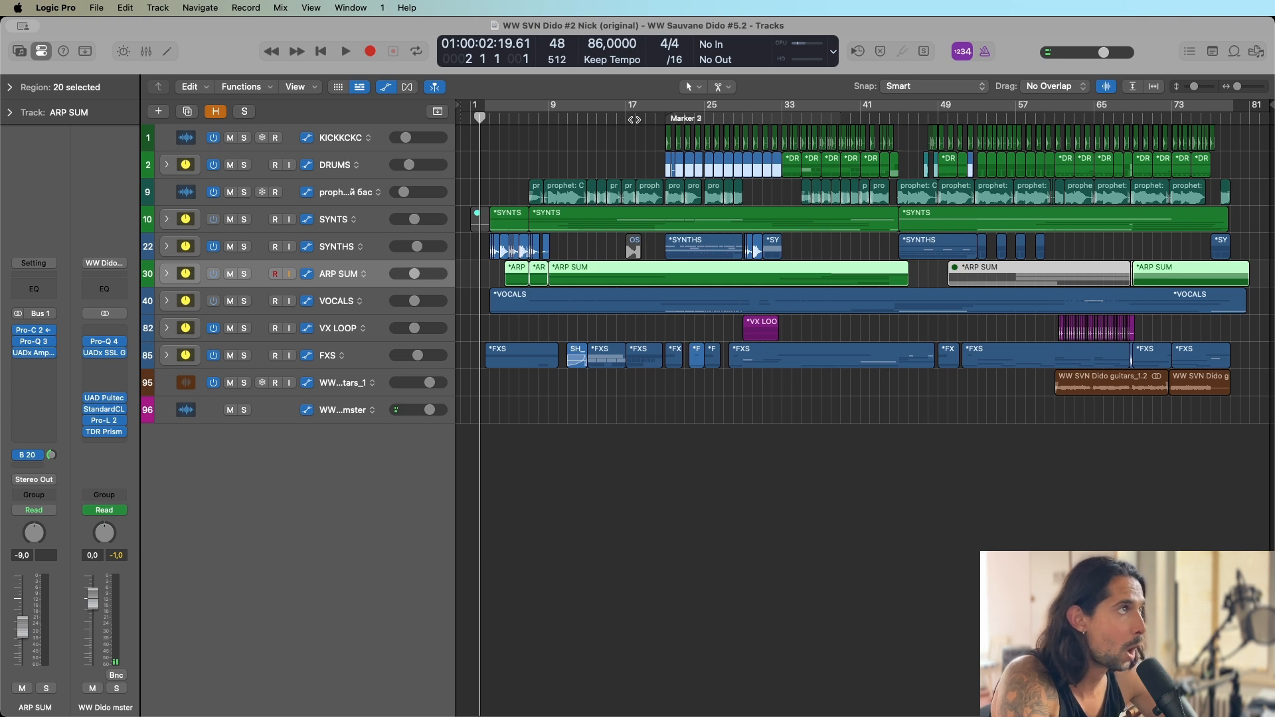
key(space)
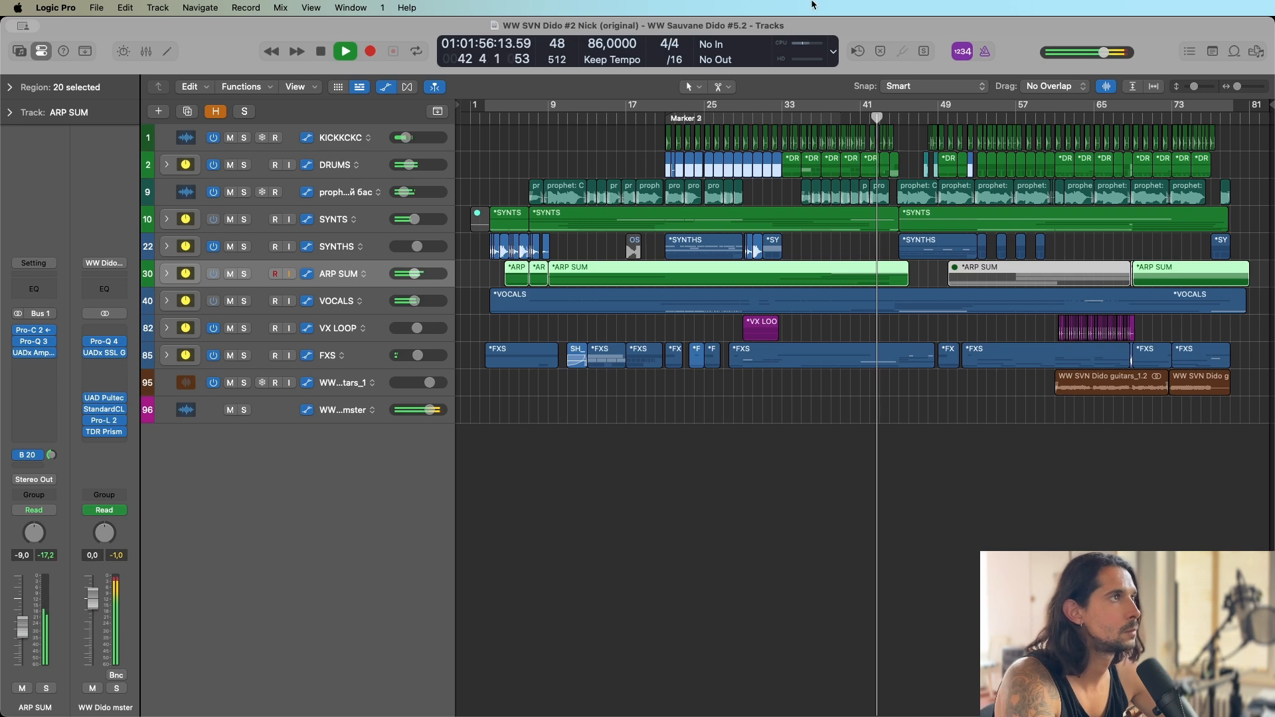
Clear the region selection and expand the DRUMS and SYNTS stacks to follow their tracks during playback.
click(824, 413)
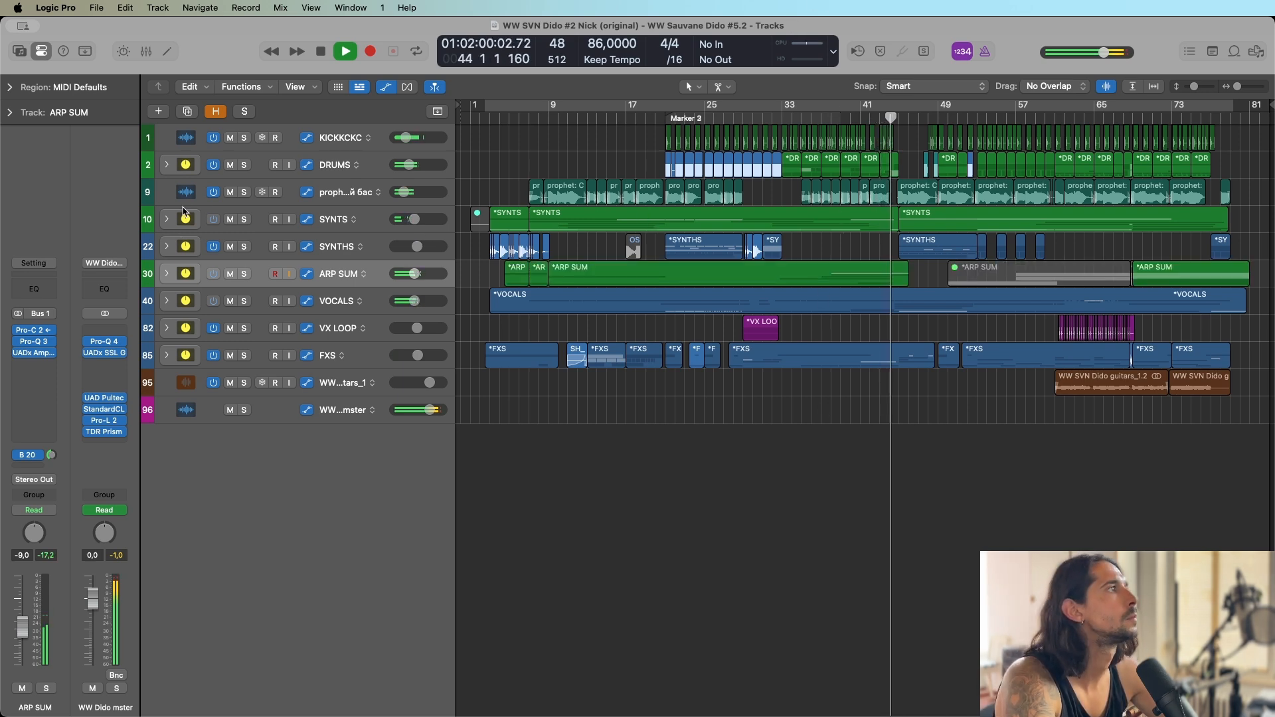
click(167, 165)
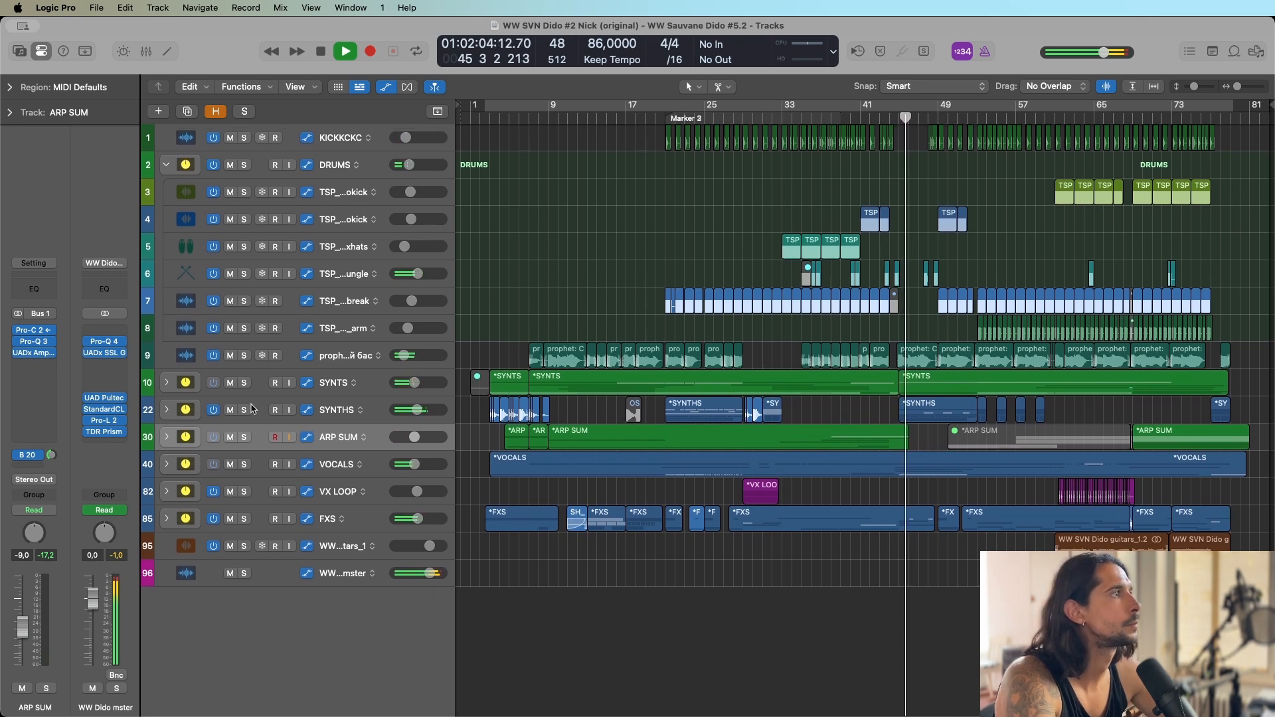
click(167, 382)
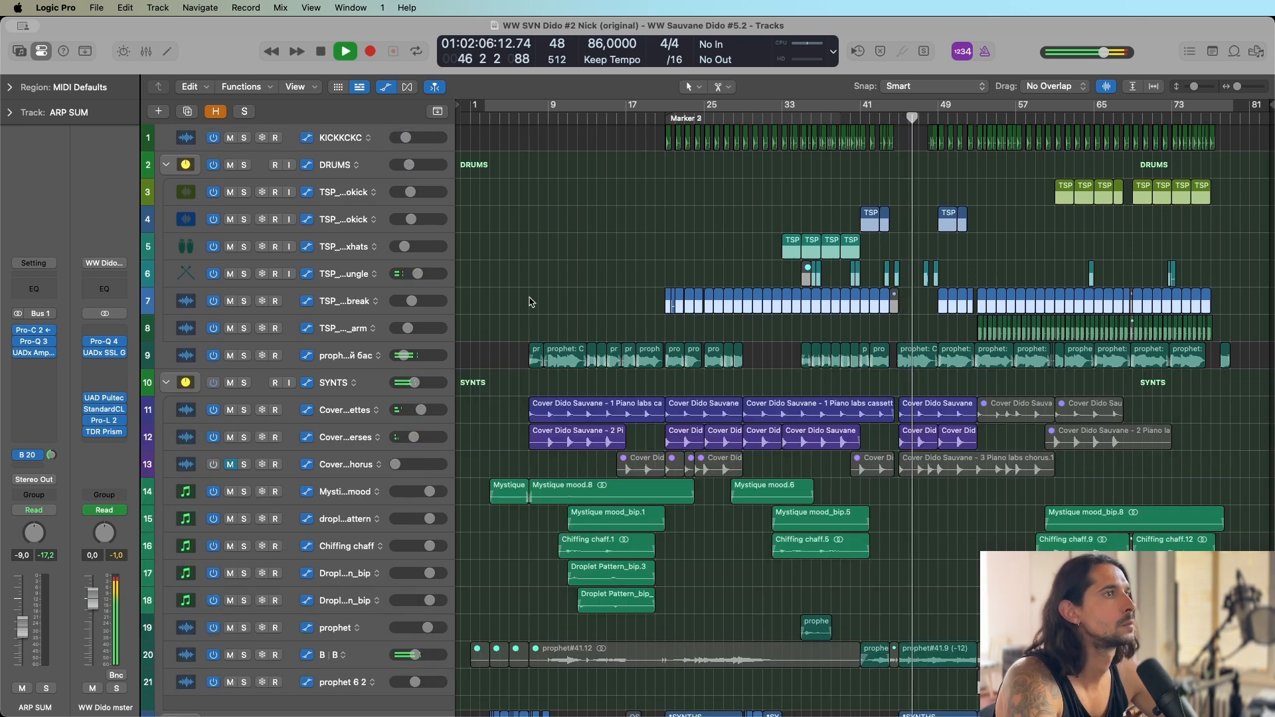
scroll(535, 280, down, 5)
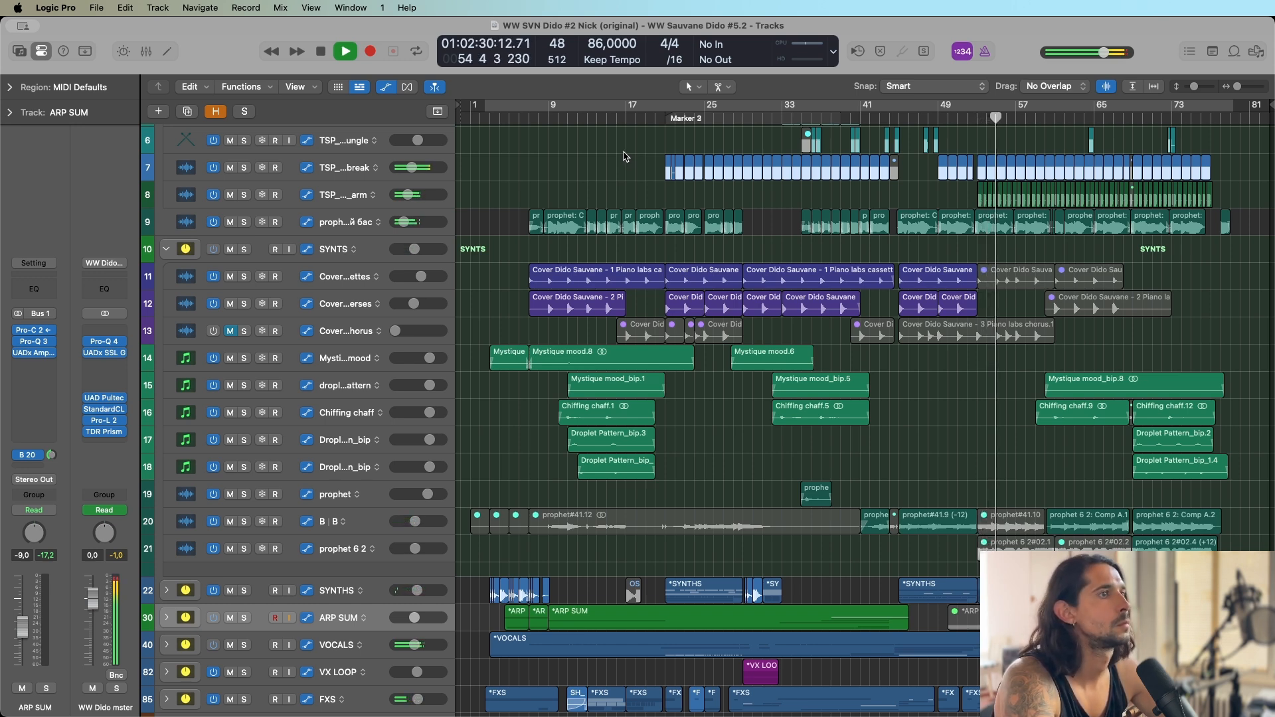
scroll(619, 154, down, 4)
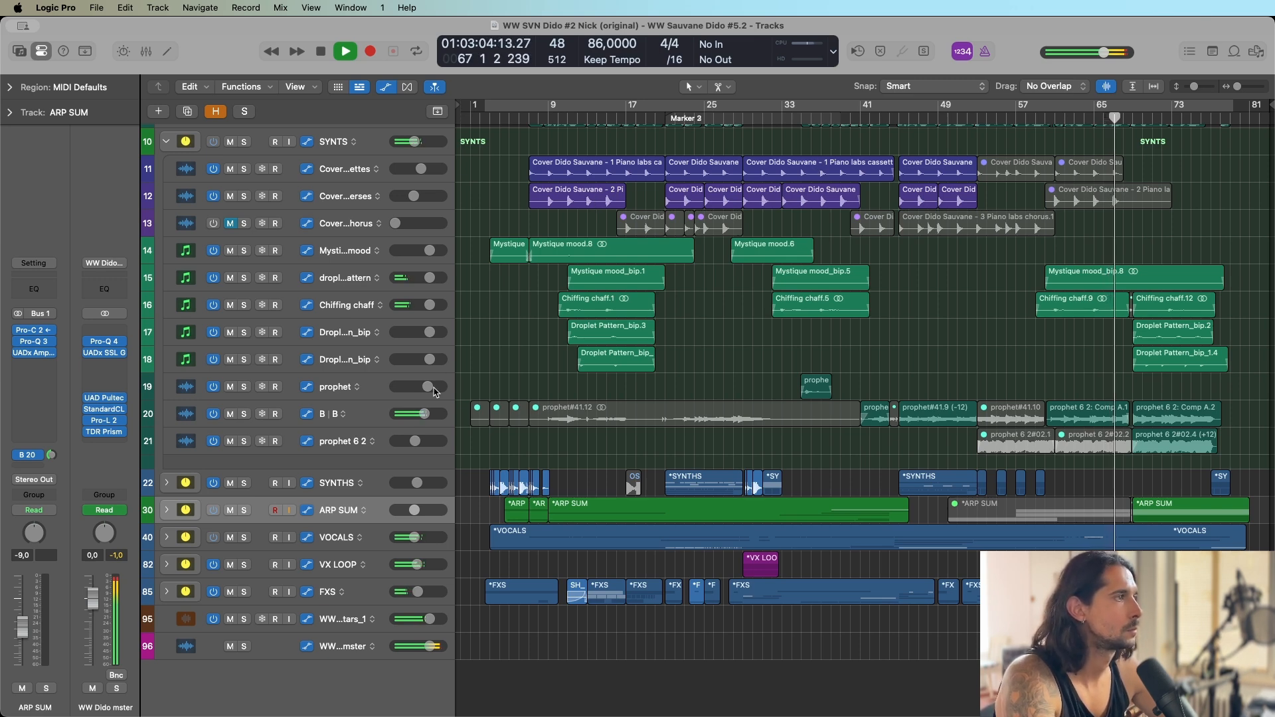
Expand the SYNTHS, ARP SUM and VOCALS stacks to show their individual tracks during playback.
click(168, 484)
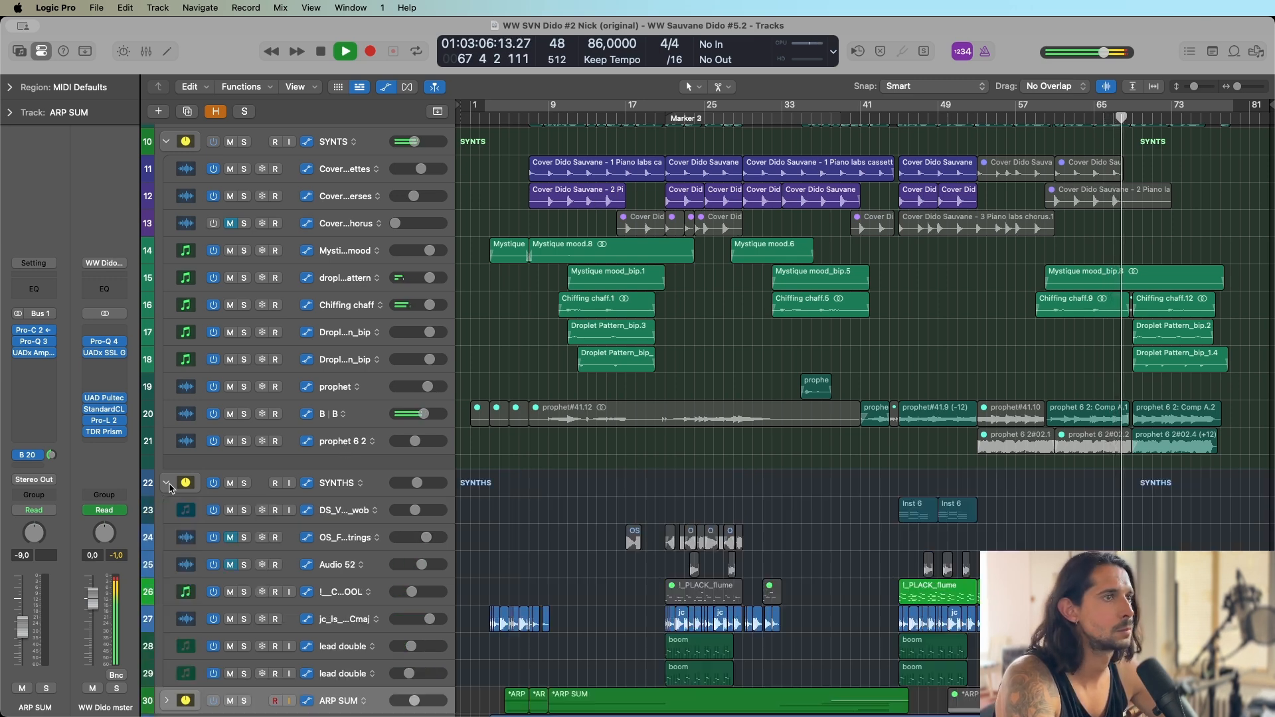
scroll(193, 479, down, 5)
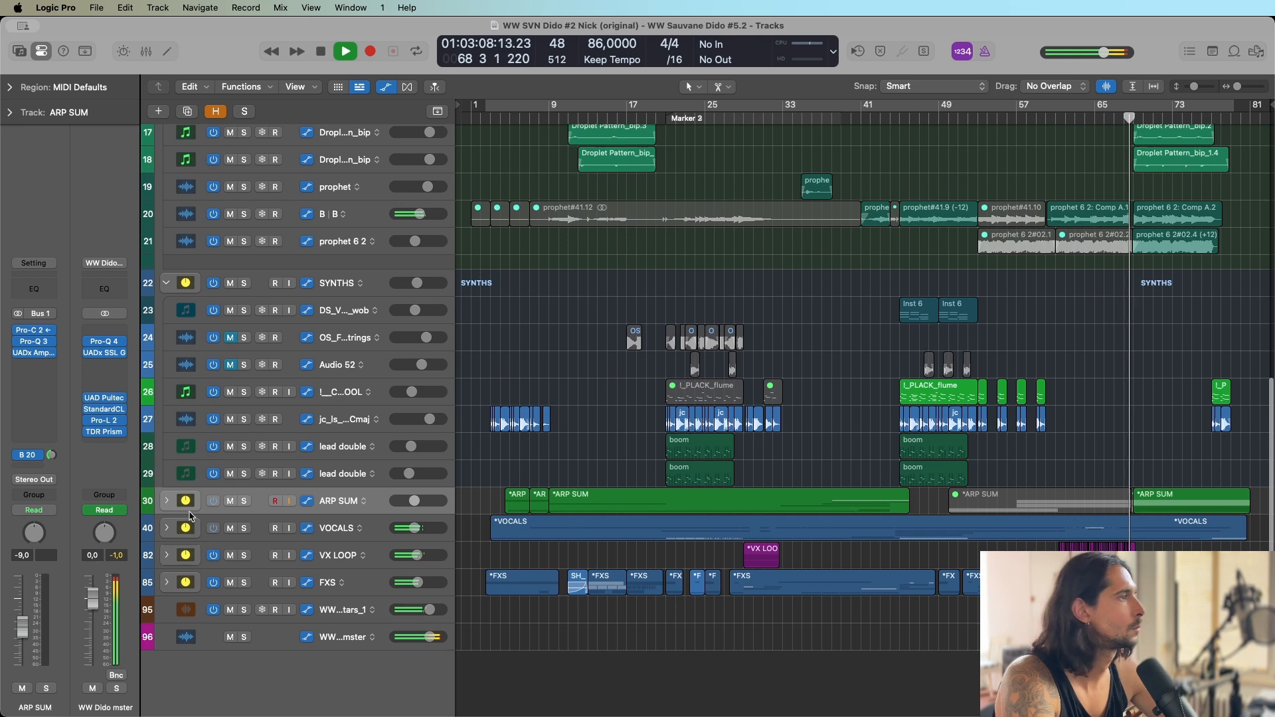
click(167, 502)
scroll(263, 452, down, 6)
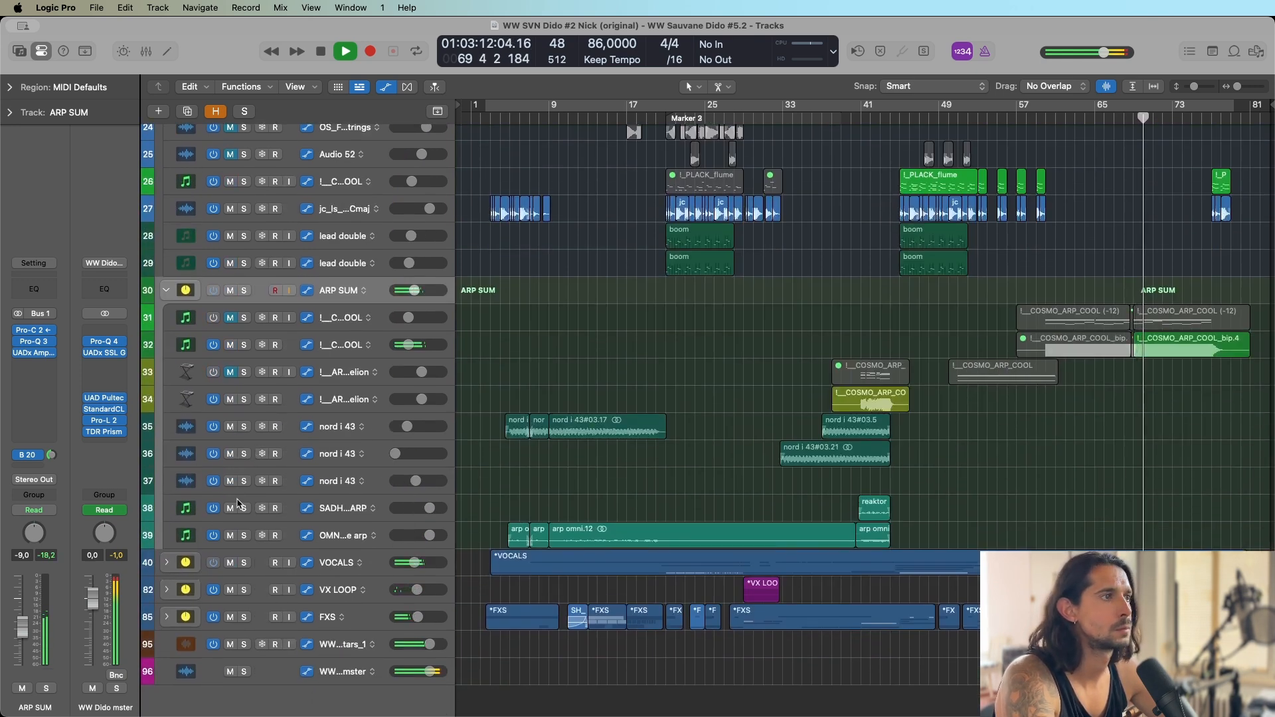
click(167, 563)
scroll(209, 522, down, 15)
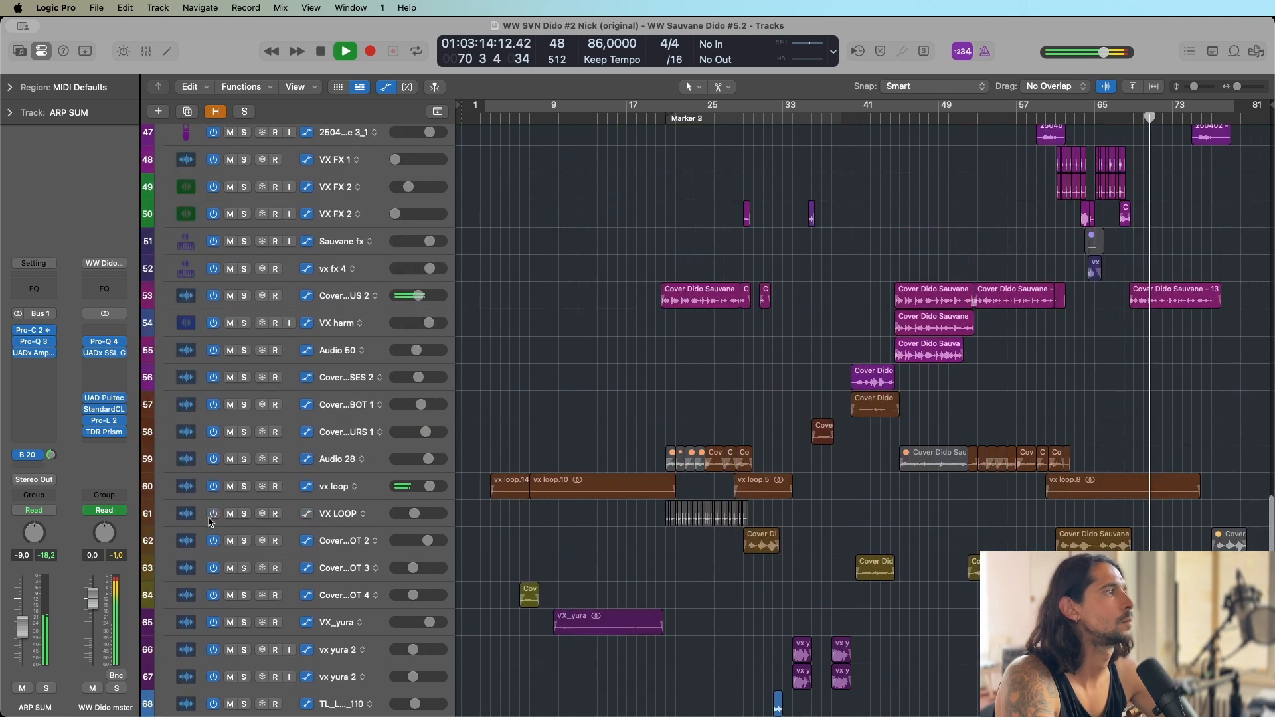
Expand the VX LOOP and FXS stacks and examine their tracks during playback.
scroll(208, 522, down, 5)
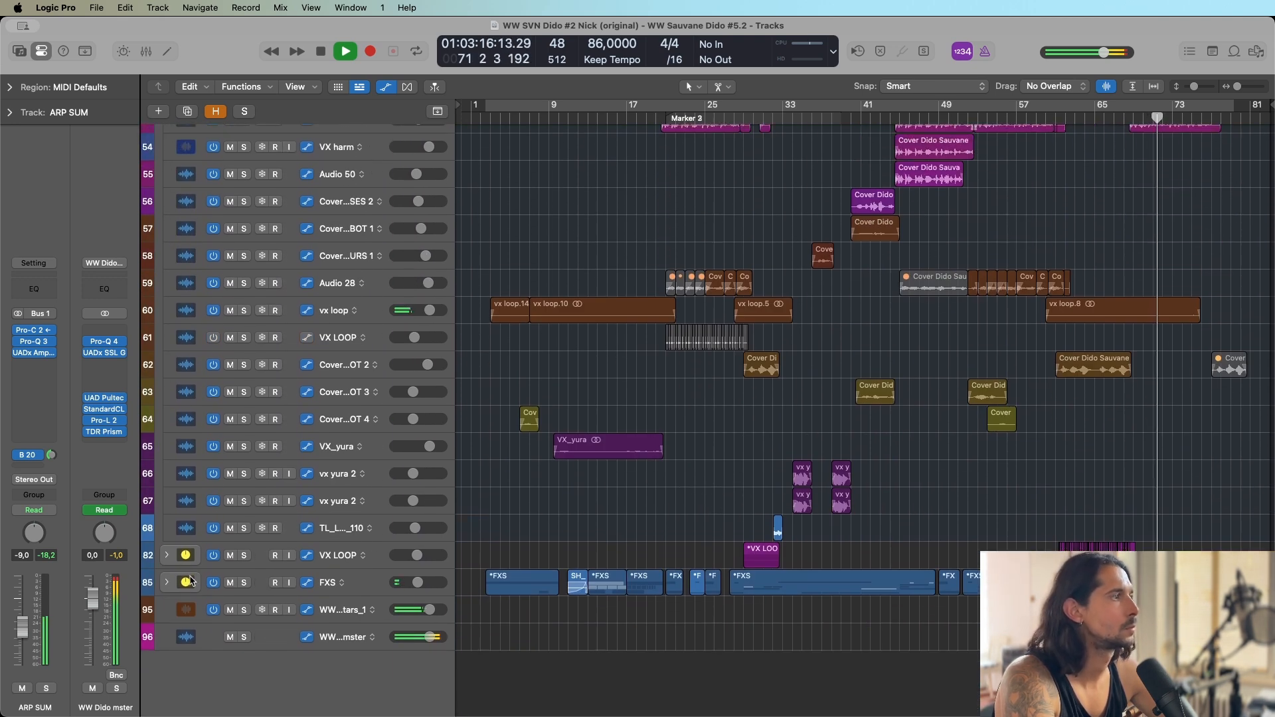
click(166, 555)
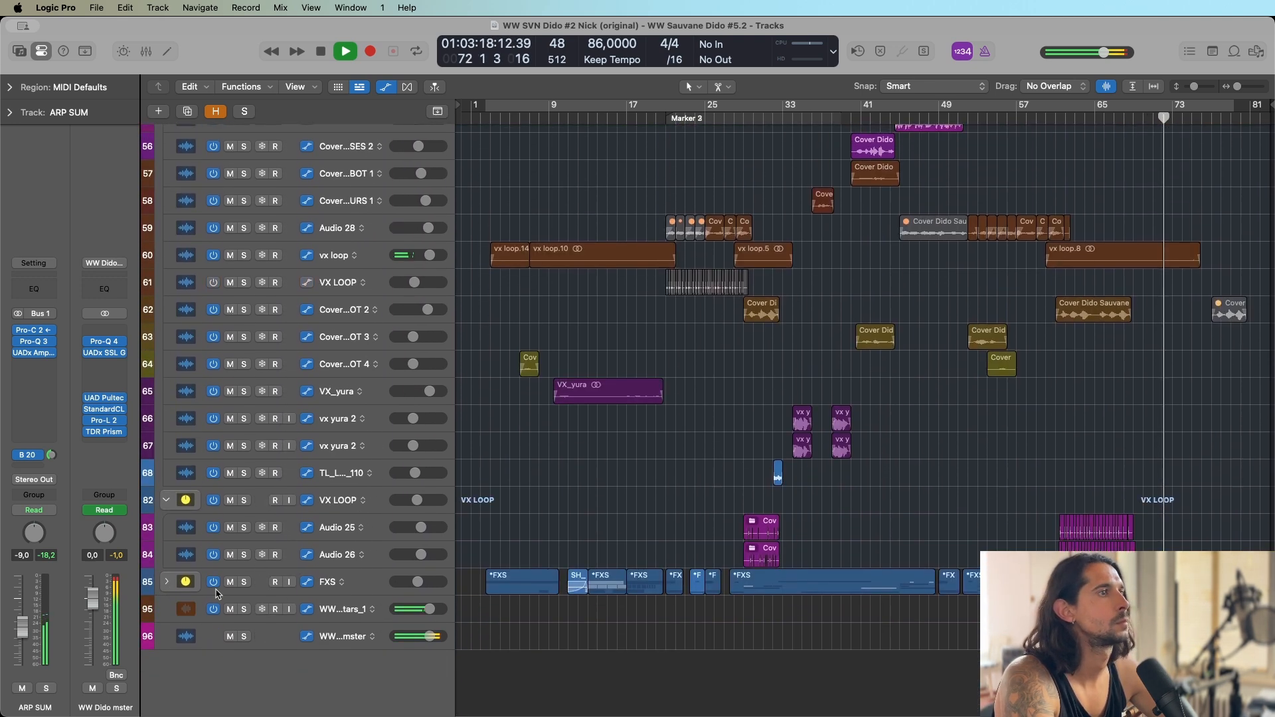
click(167, 582)
scroll(427, 455, down, 5)
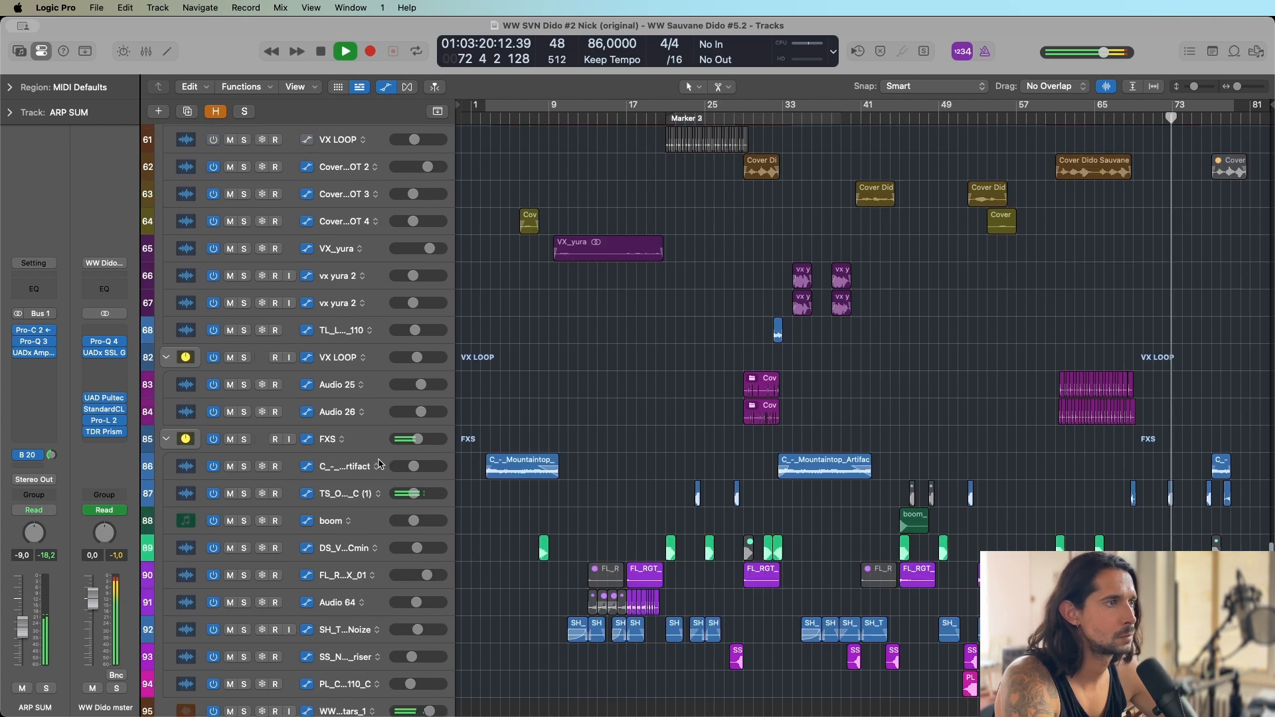
scroll(506, 403, up, 20)
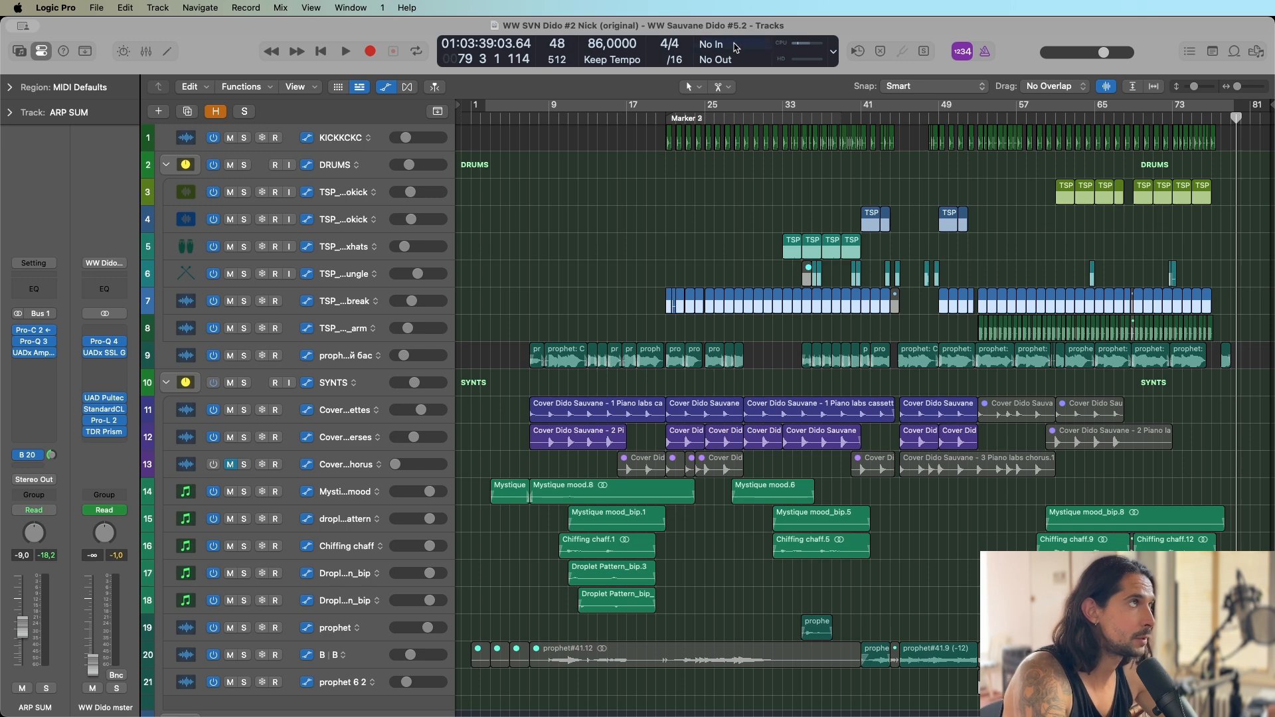
Review the list of saved project alternatives for the Dido song.
click(96, 7)
mouse_move(166, 202)
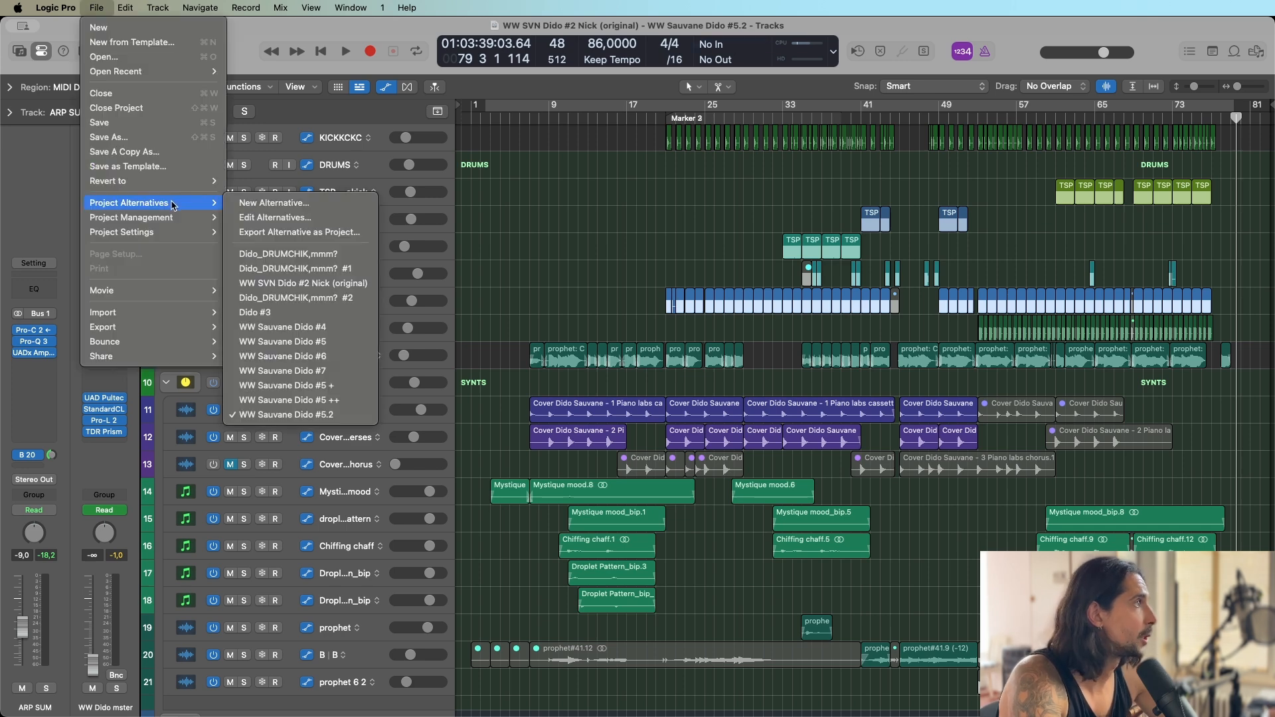
click(289, 356)
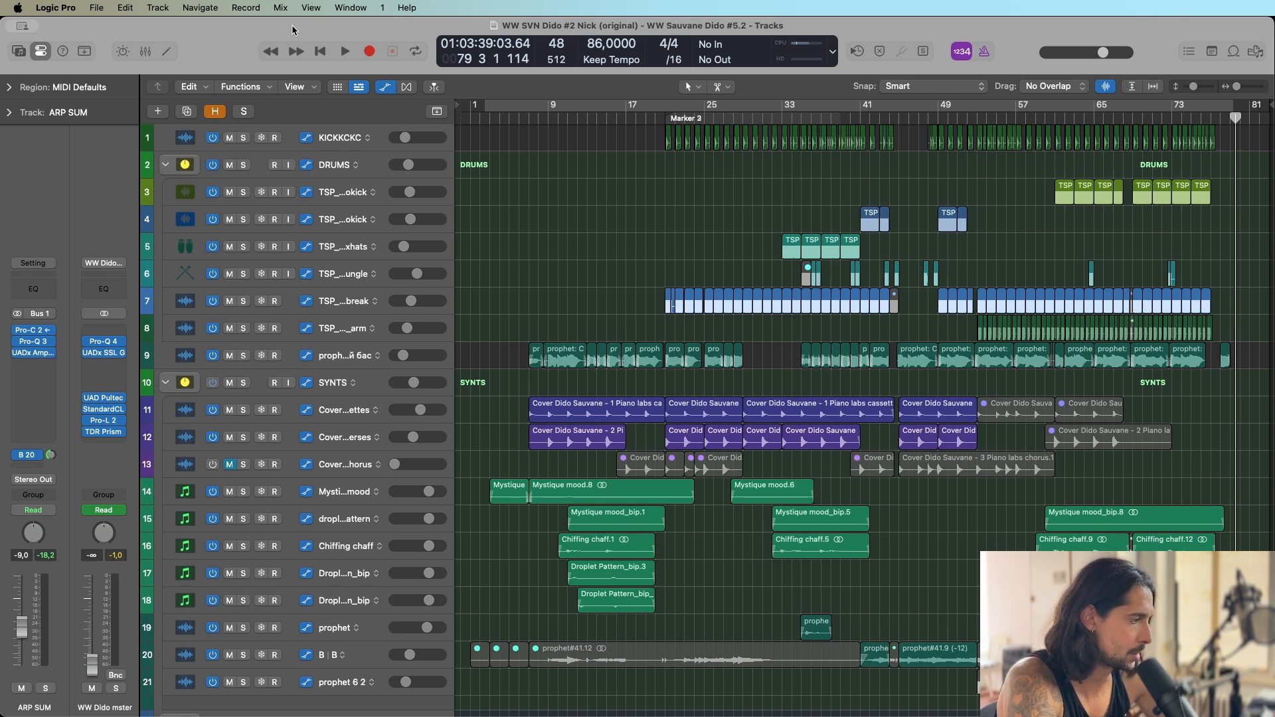
Place the playhead at bar 52 and examine the vocal, loop and effect regions around that section.
scroll(992, 185, down, 15)
click(968, 119)
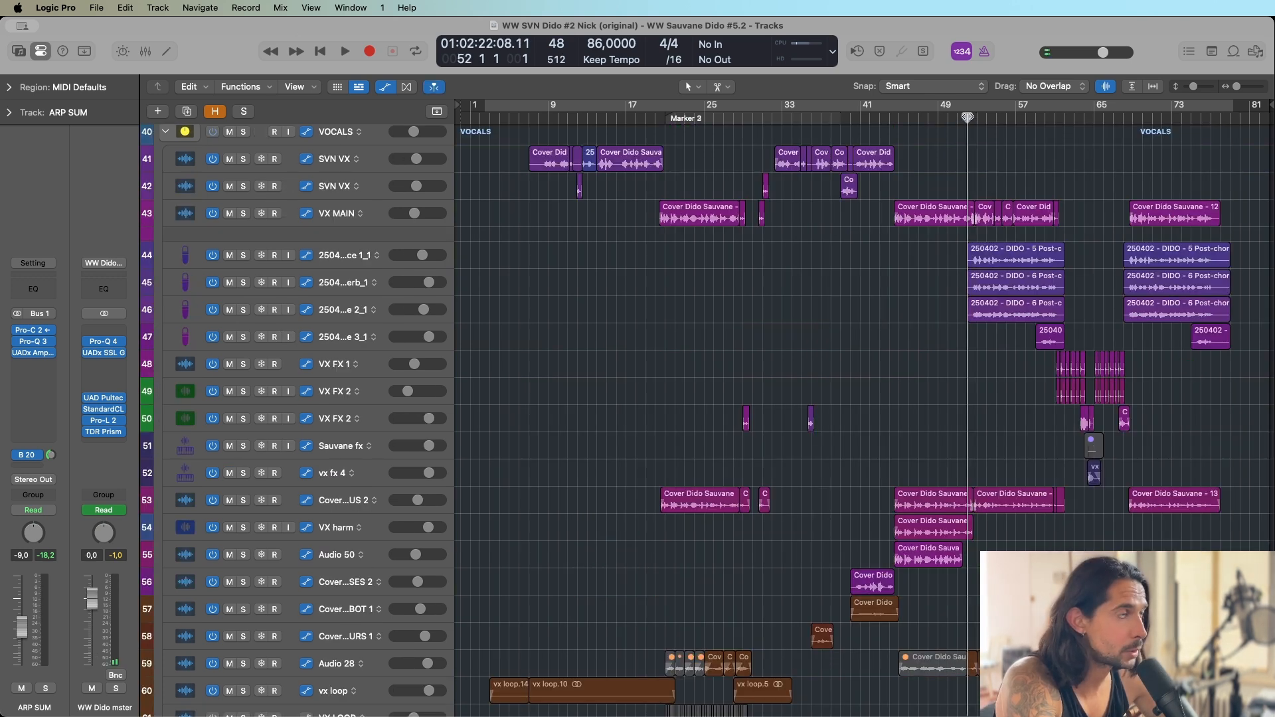
scroll(1001, 213, down, 15)
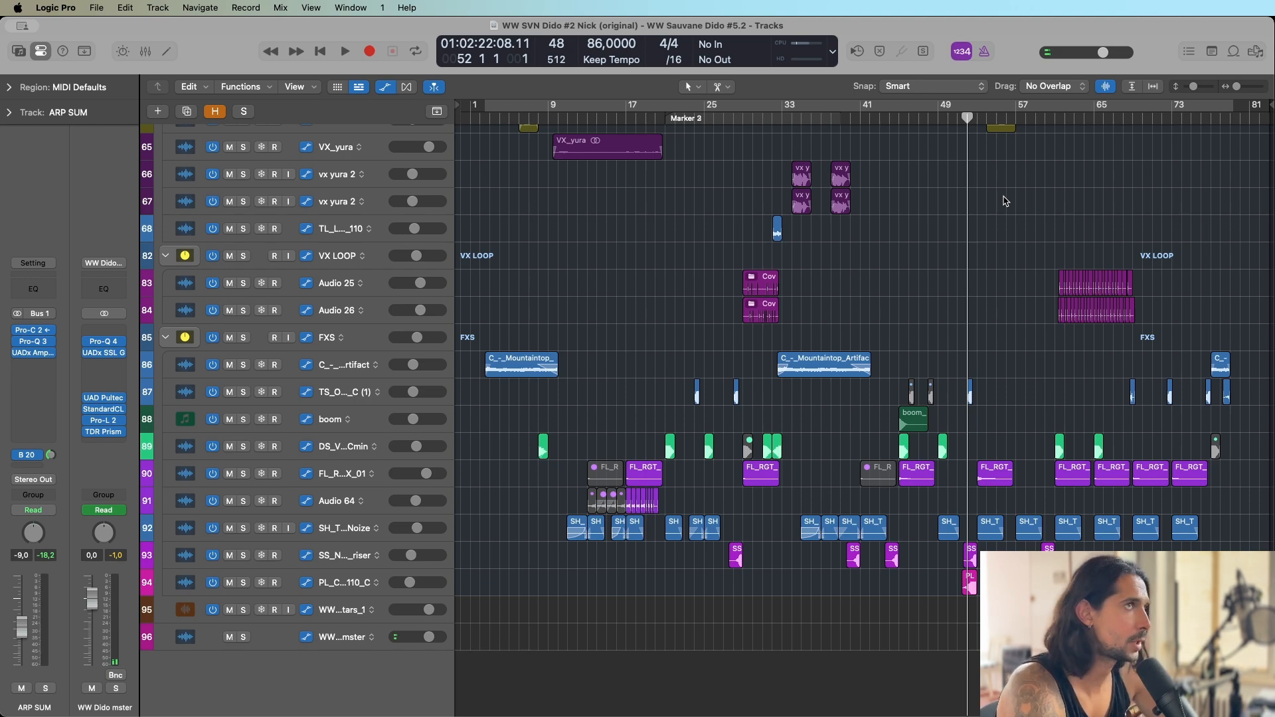
scroll(1005, 202, up, 20)
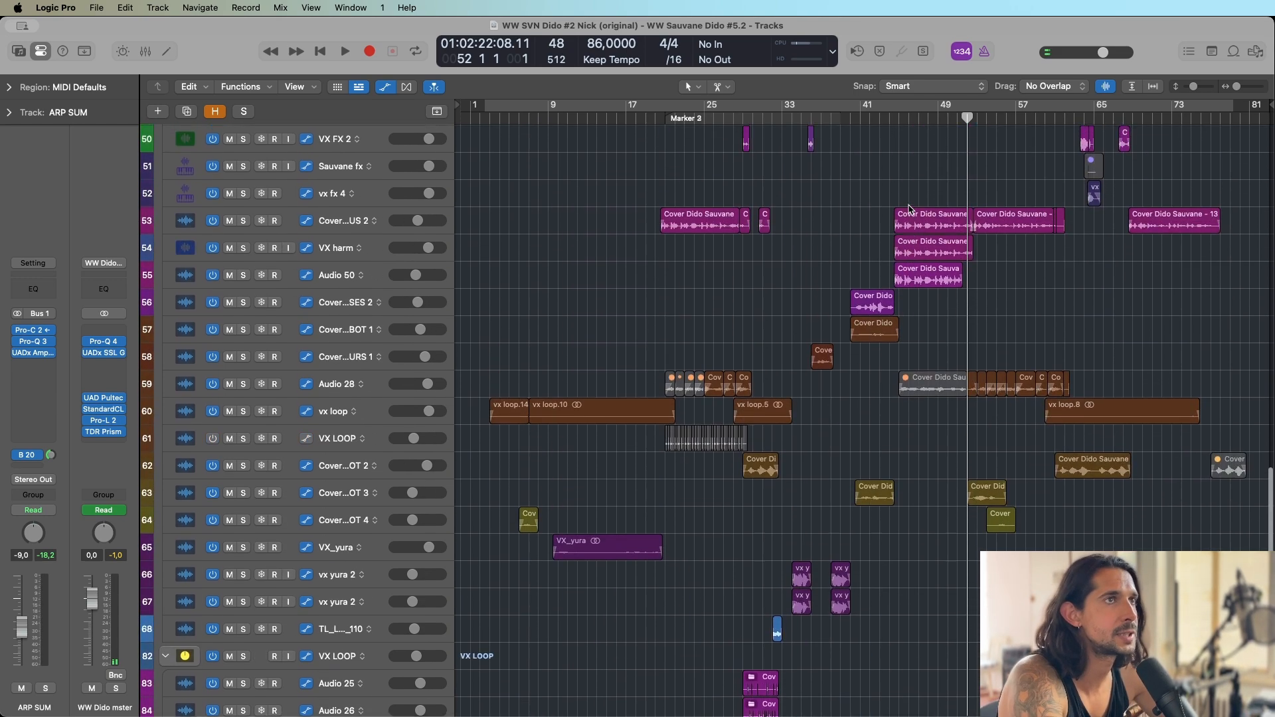
scroll(901, 176, up, 10)
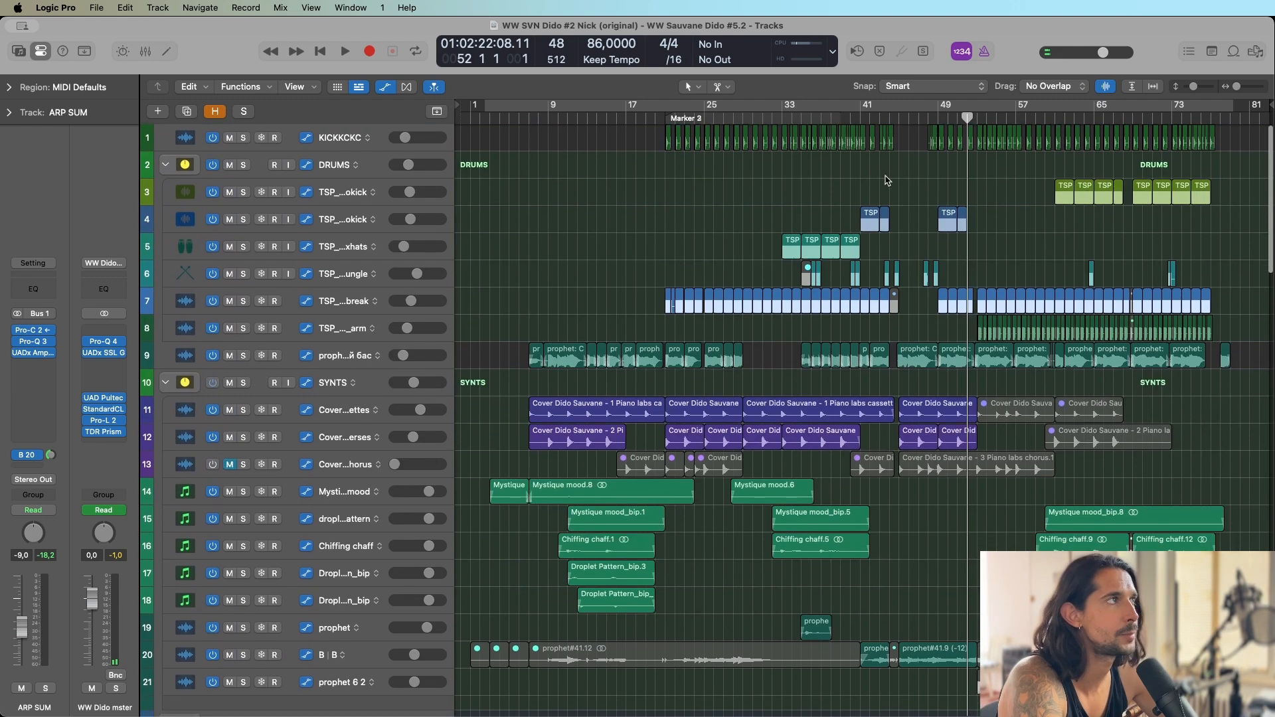
Place the playhead at bar 20 and review the drum, synth, arp, vocal and FXS tracks around the transition.
click(656, 111)
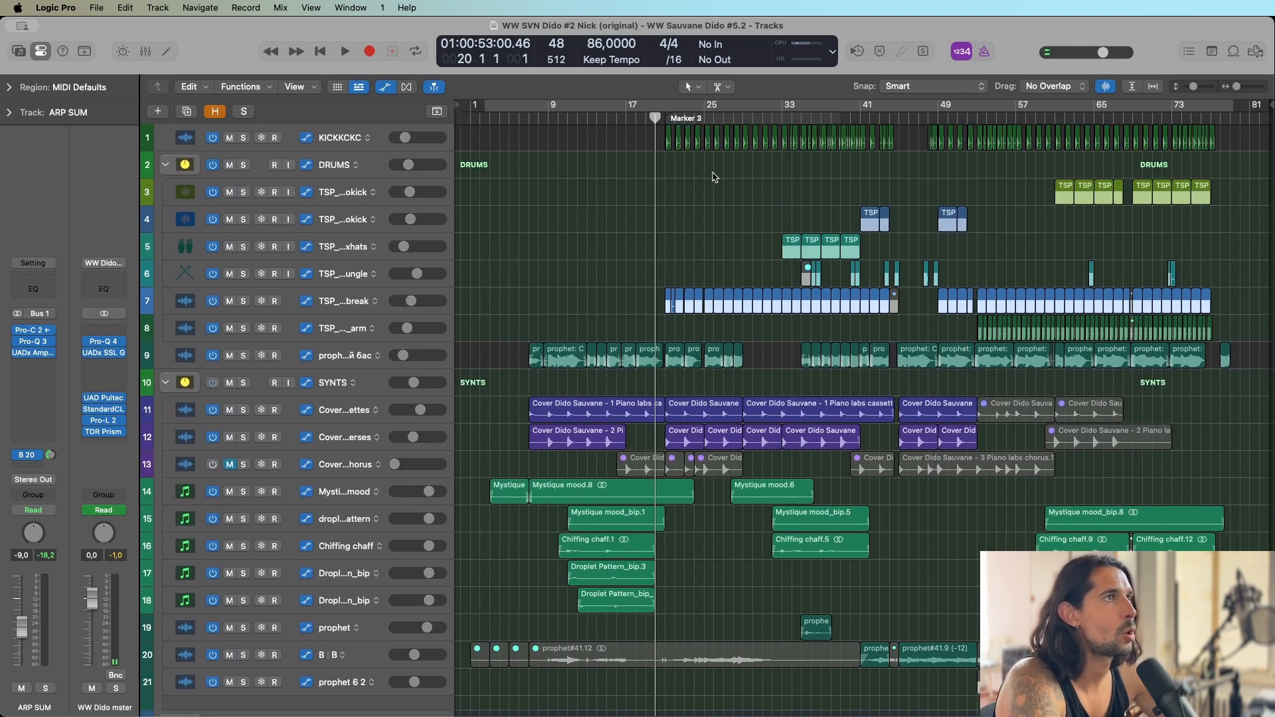
scroll(714, 176, down, 6)
scroll(714, 176, down, 2)
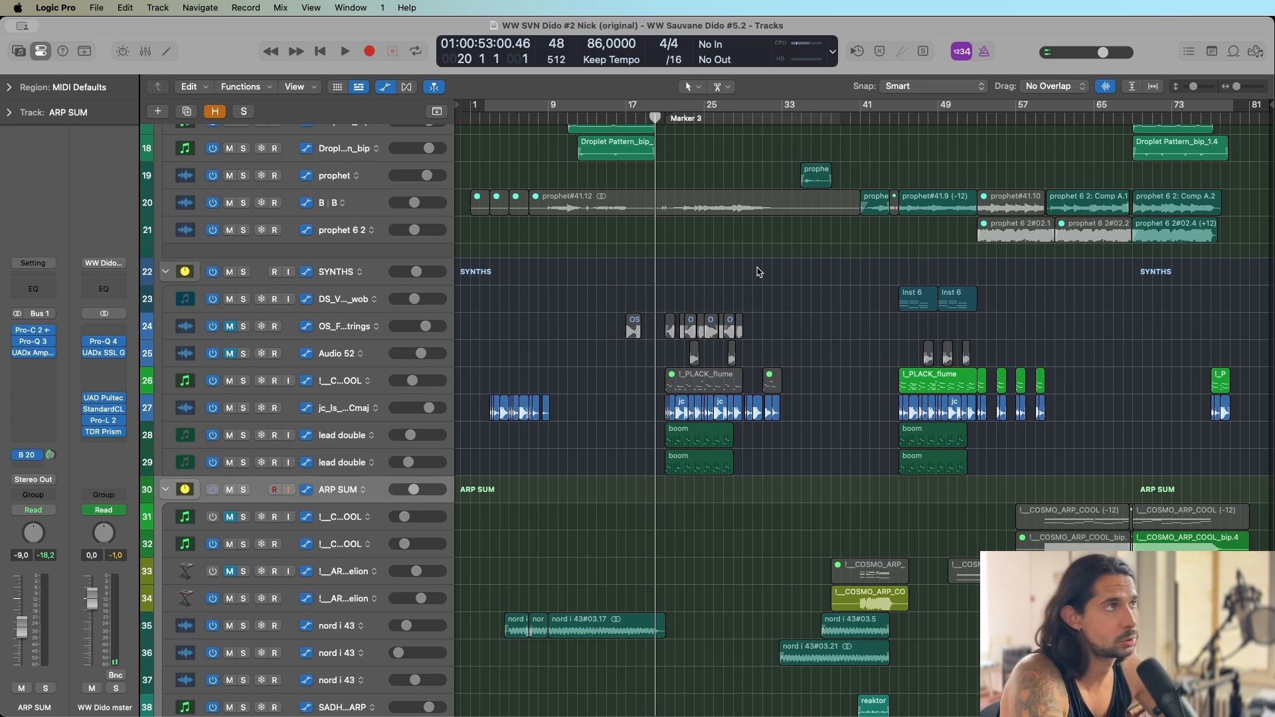
scroll(762, 251, up, 15)
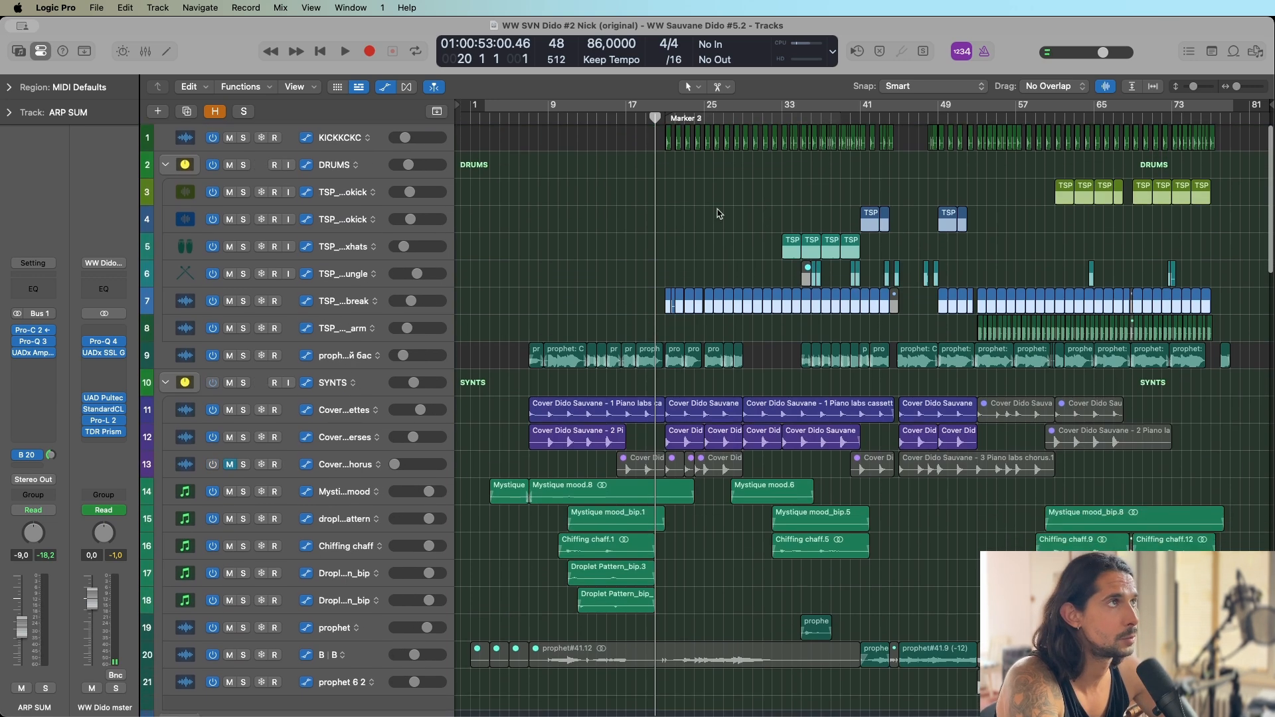
scroll(743, 221, down, 20)
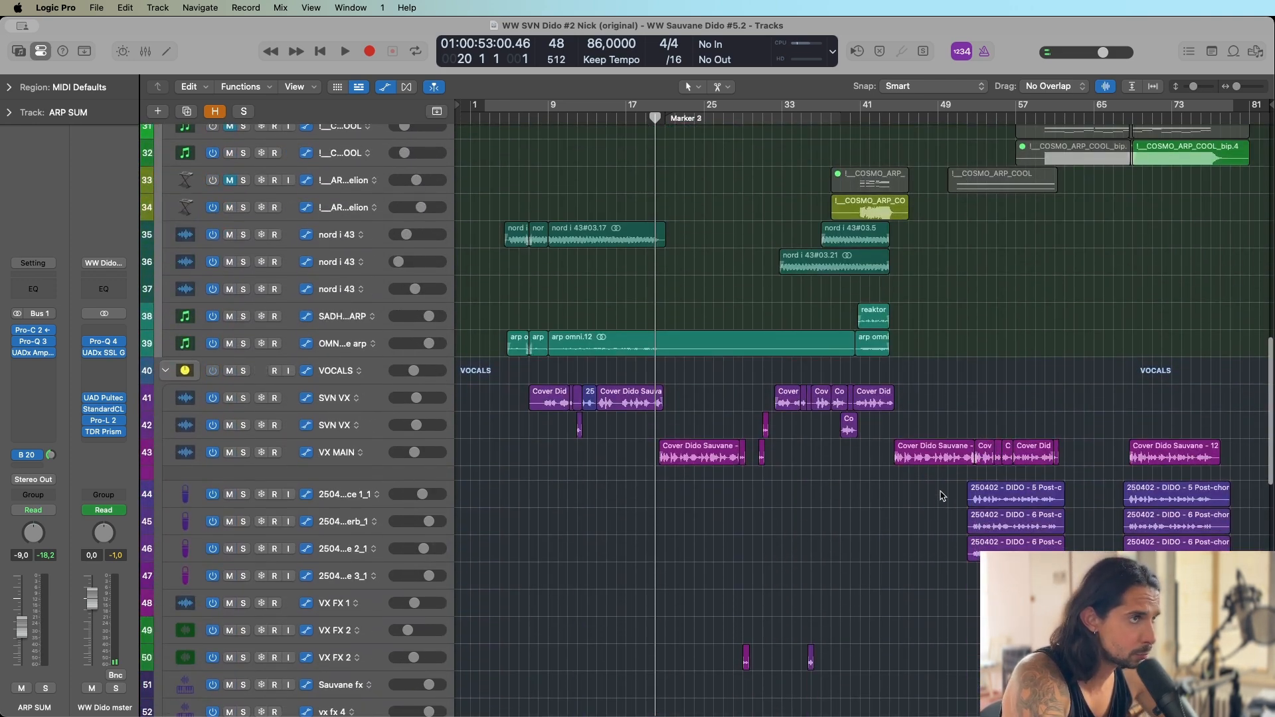
scroll(910, 508, down, 20)
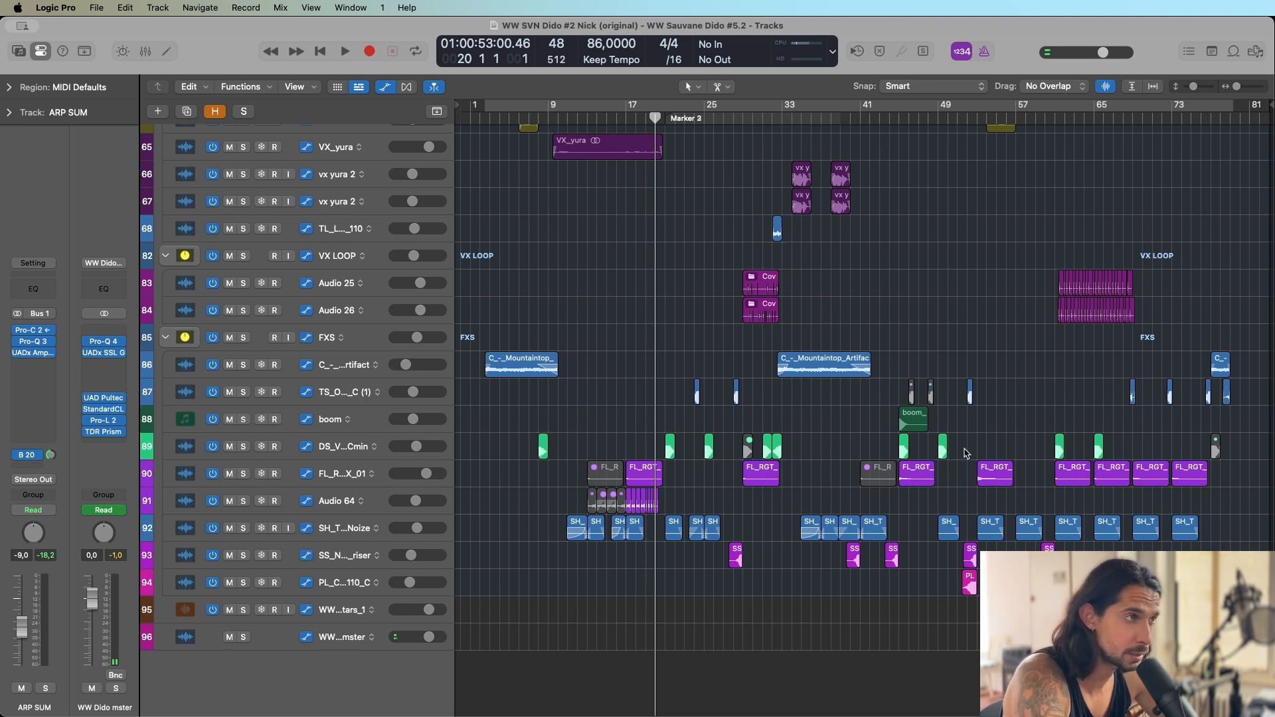
Enlarge the track heights to show the automation lanes and examine them from the FXS tracks up to the drums.
key(super+Down)
key(super+Down)
key(super+Down)
key(super+Down)
key(super+Down)
scroll(955, 339, down, 10)
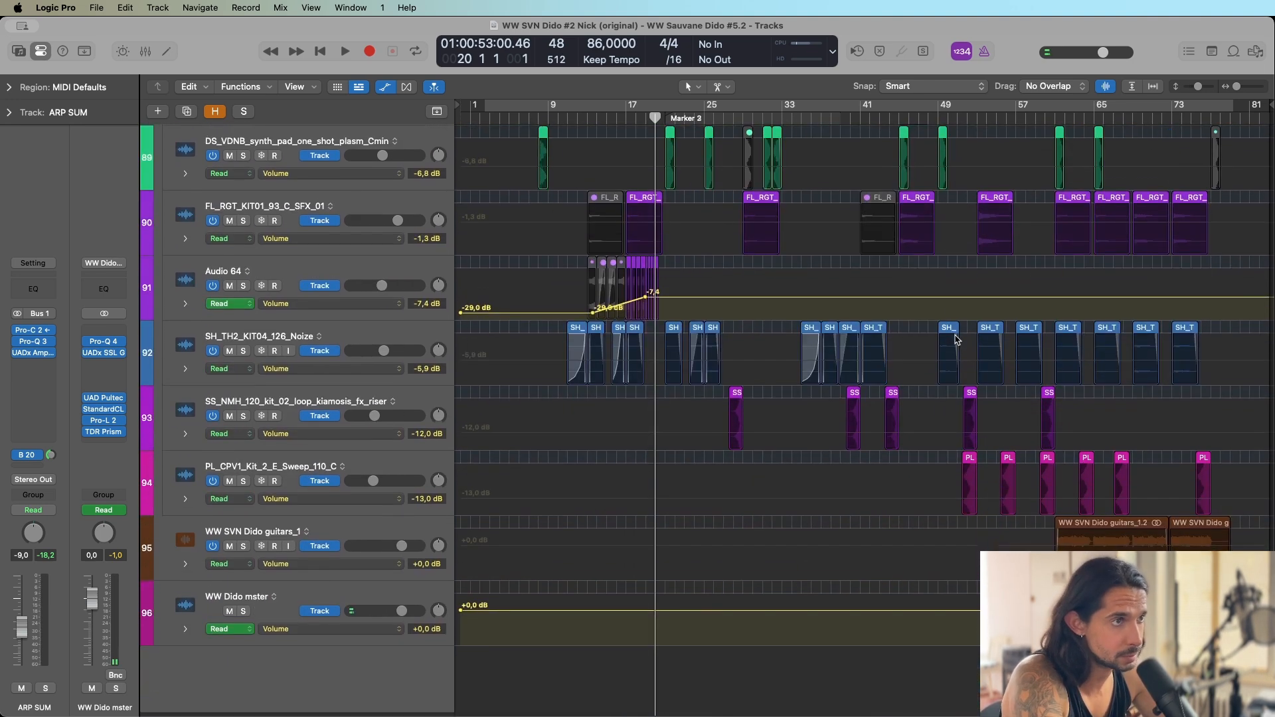
scroll(985, 430, up, 1)
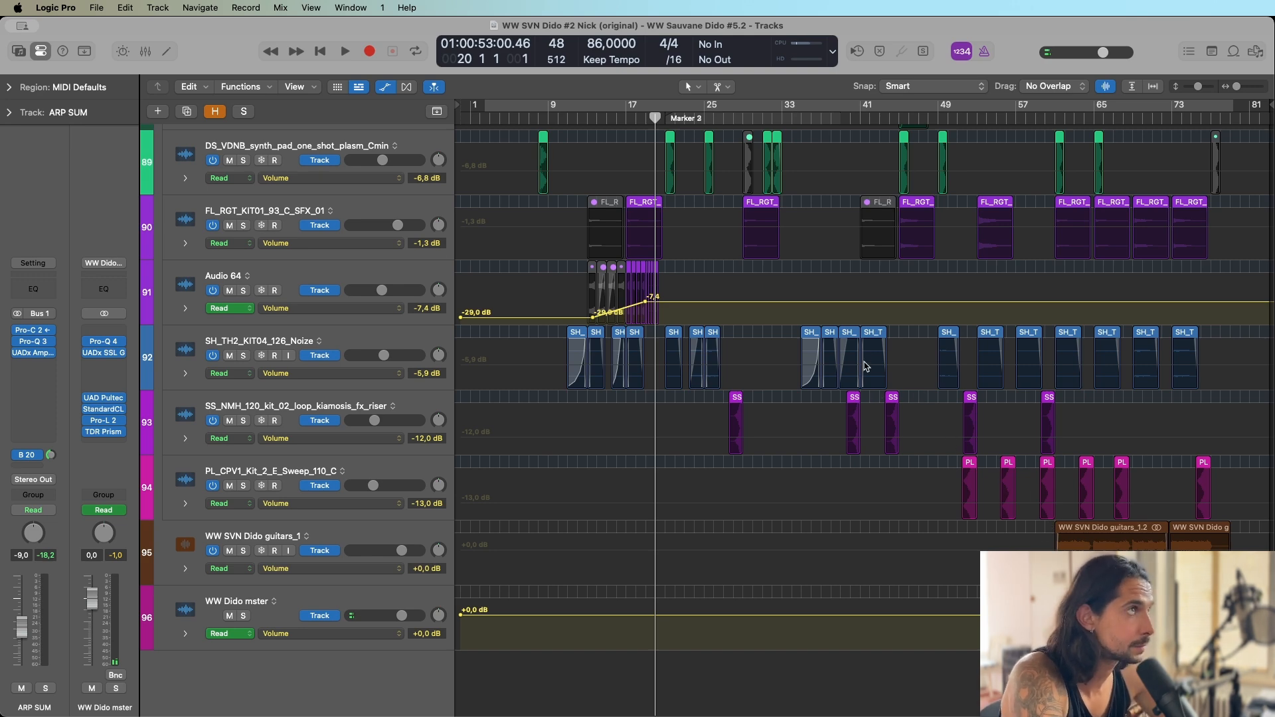
scroll(710, 480, up, 20)
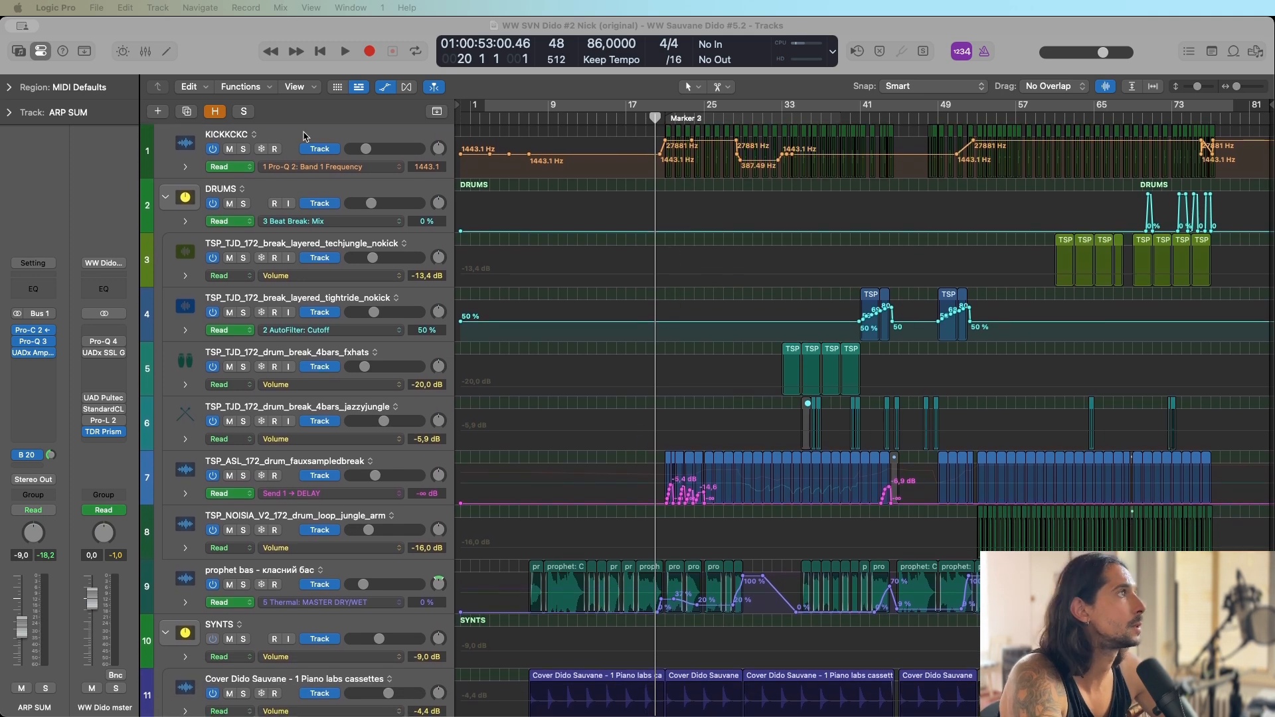
Select the KICKKCKC track and examine its Pro-Q 2 Band 1 Frequency automation around bar 21.
click(315, 131)
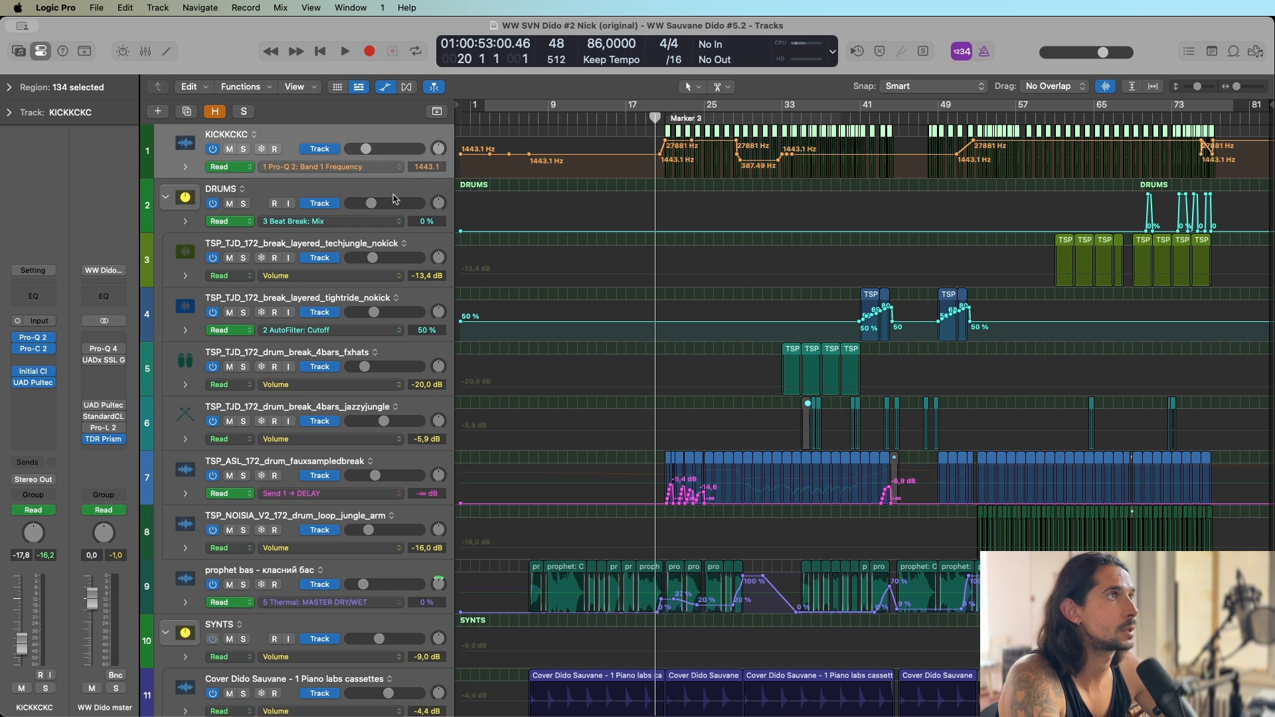
scroll(634, 232, up, 5)
scroll(664, 223, down, 4)
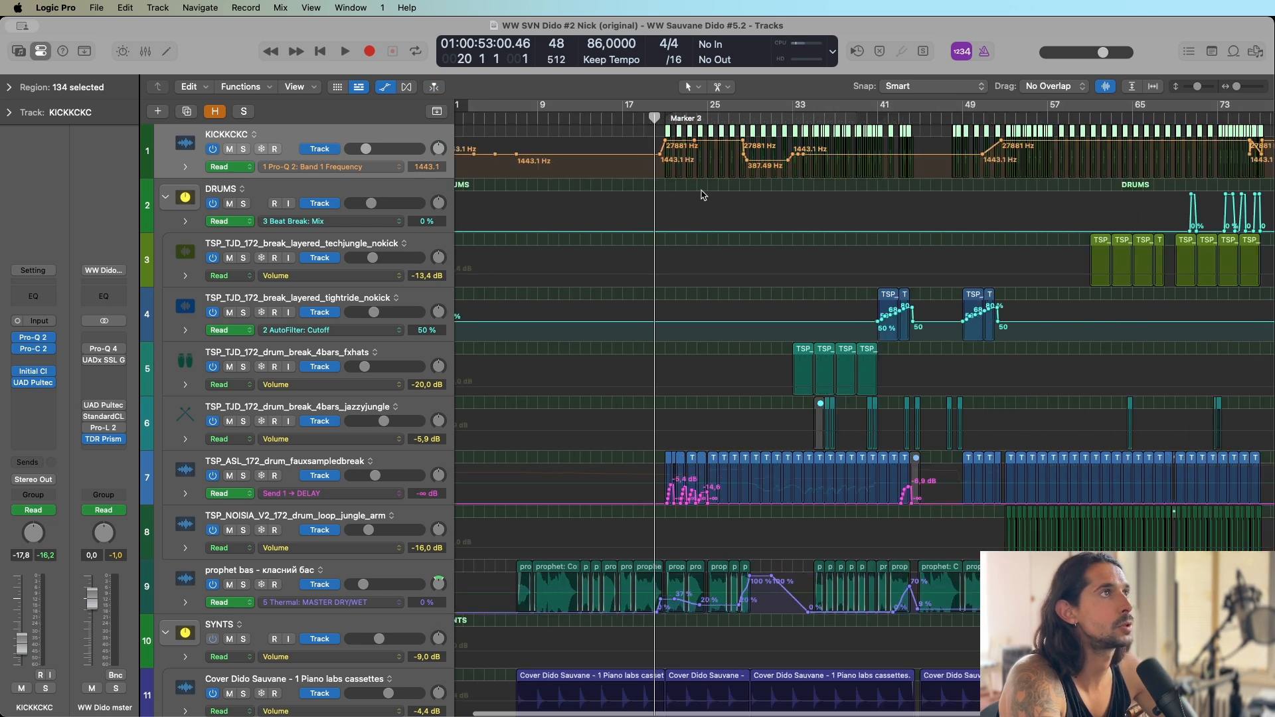
scroll(702, 195, down, 1)
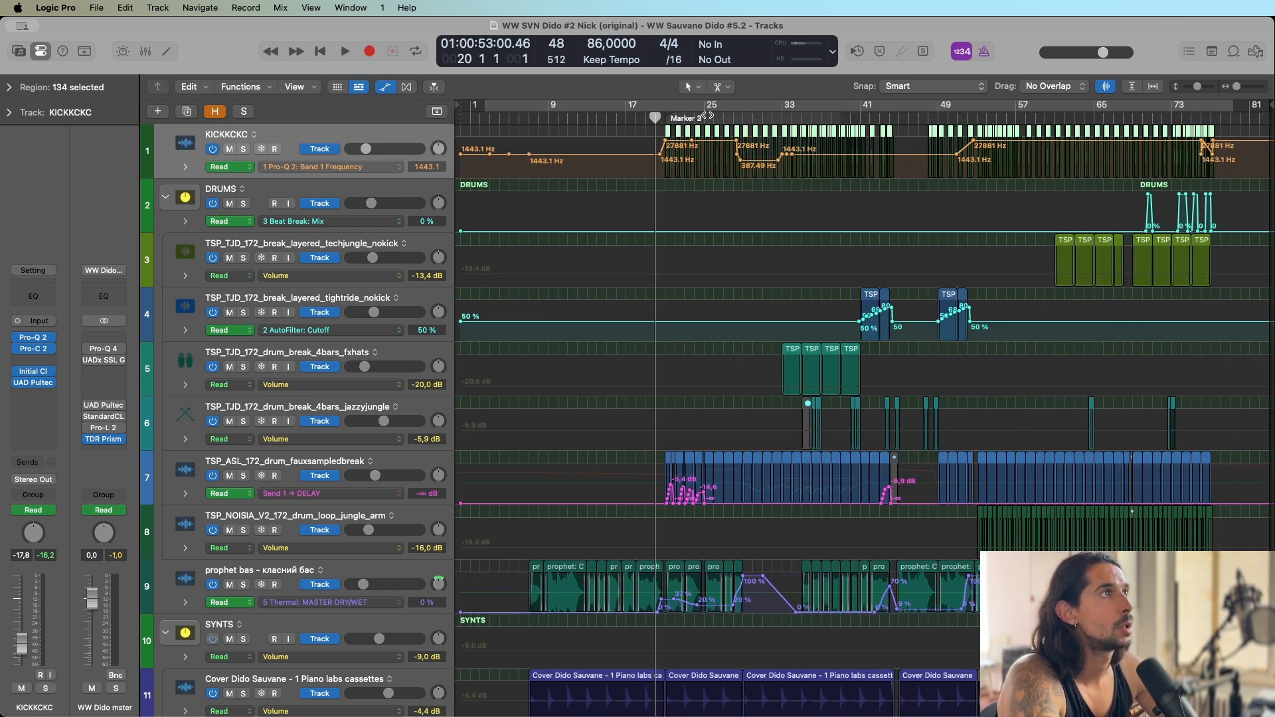
scroll(704, 120, up, 5)
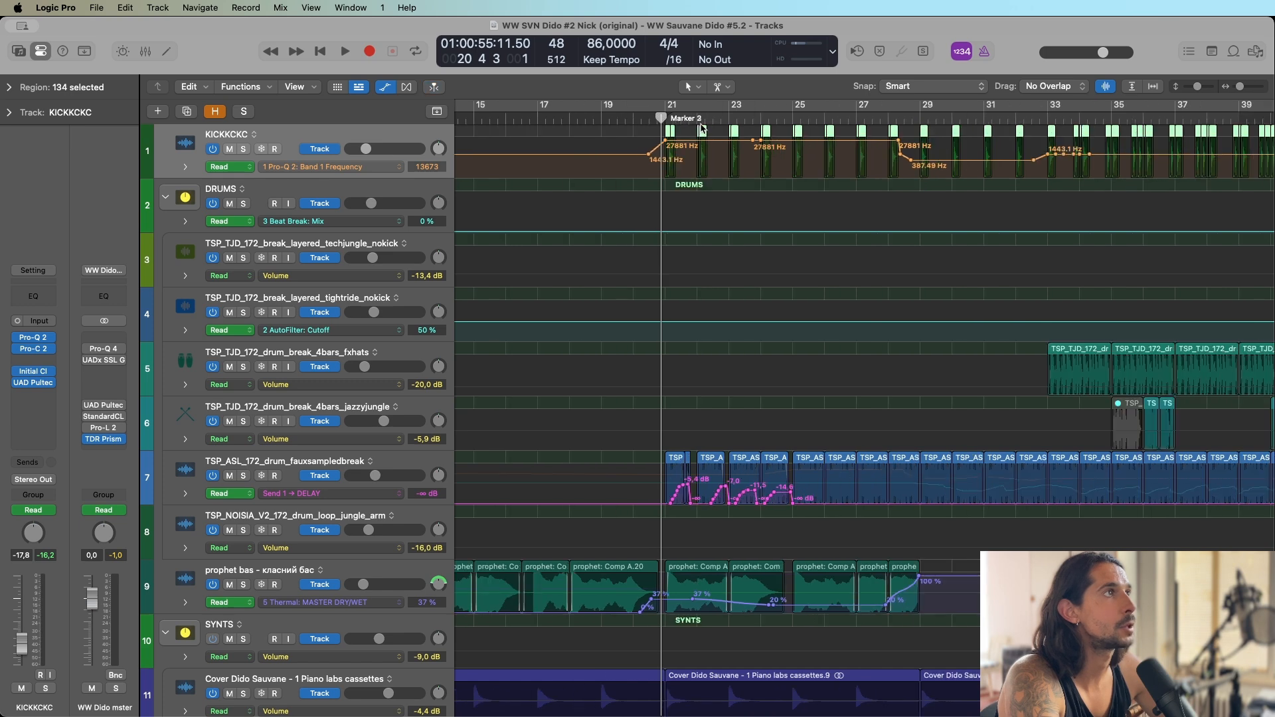
Examine the KICKKCKC track's Pro-Q 2 Band 1 Frequency automation across the arrangement, placing the playhead at bars 28 and 45.
scroll(703, 128, down, 3)
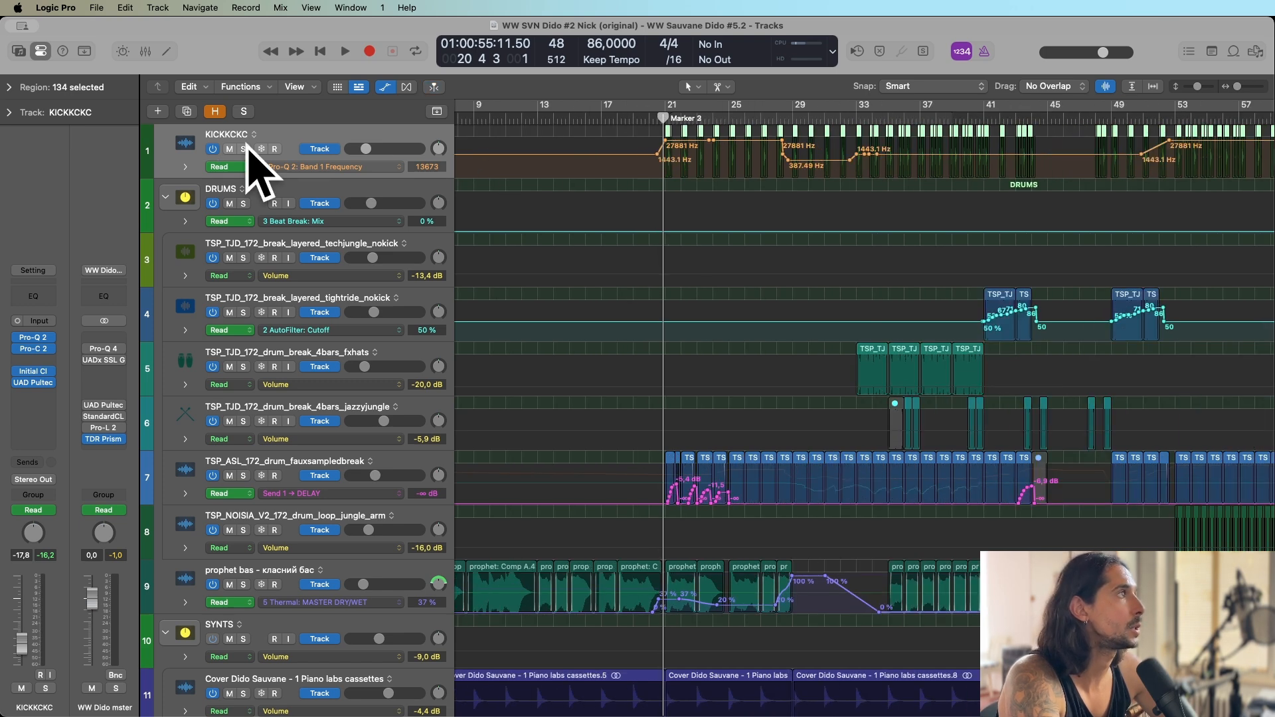
scroll(718, 204, down, 3)
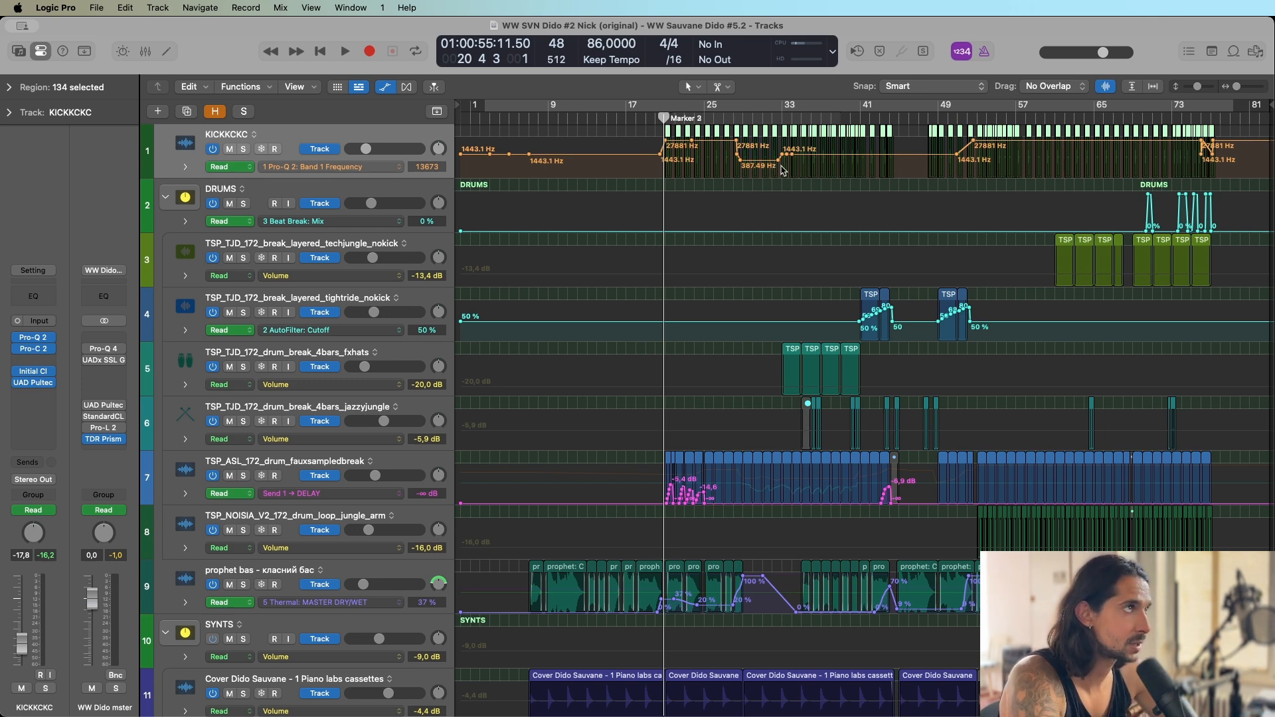
click(732, 118)
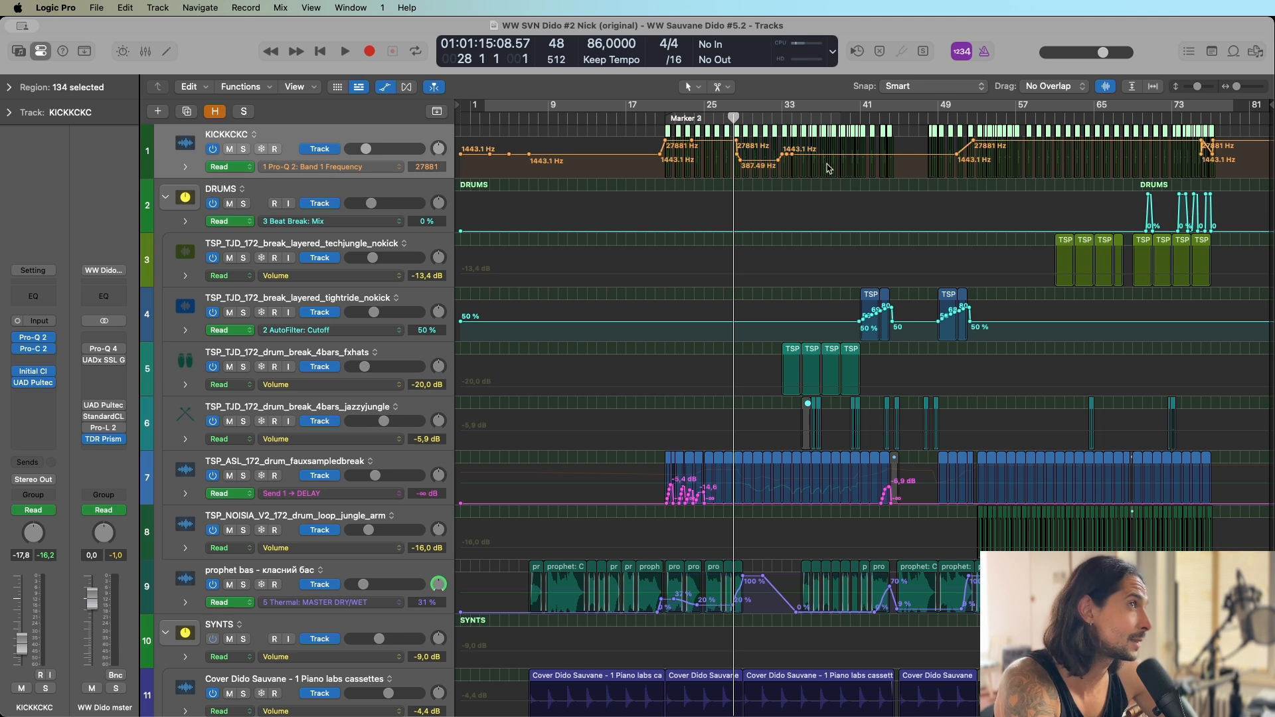
click(898, 121)
scroll(898, 122, up, 2)
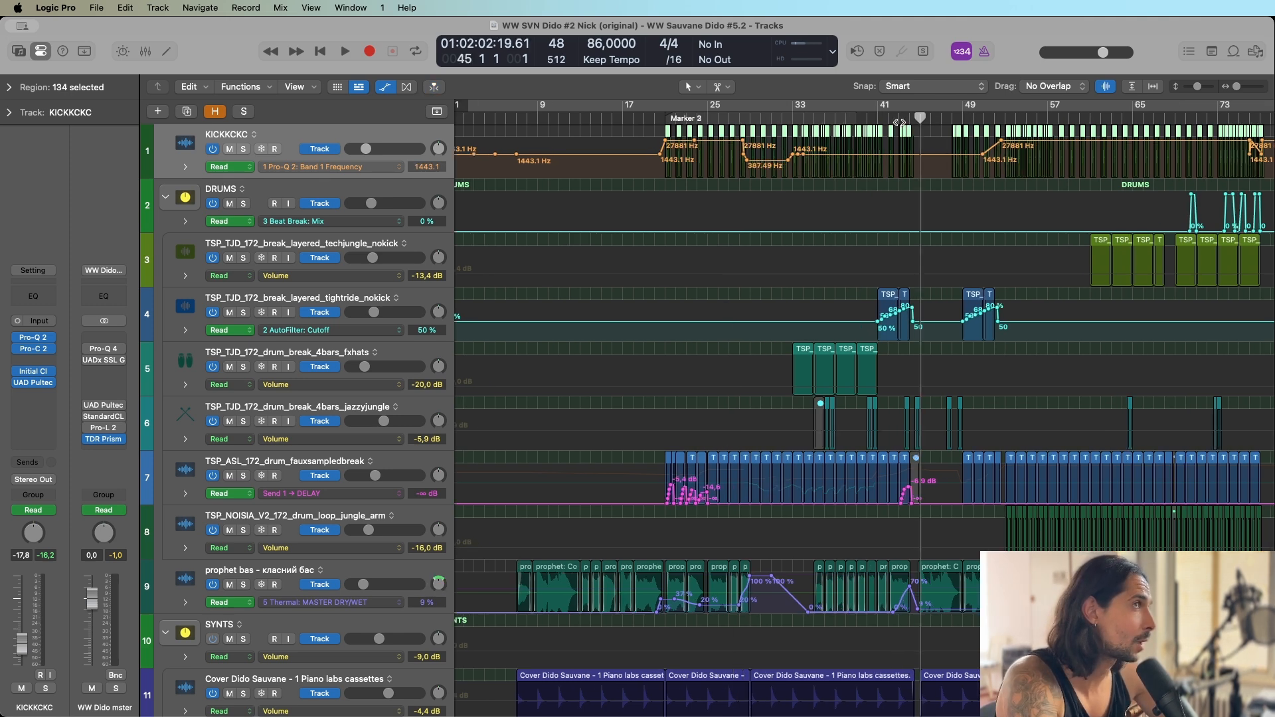
scroll(873, 128, down, 2)
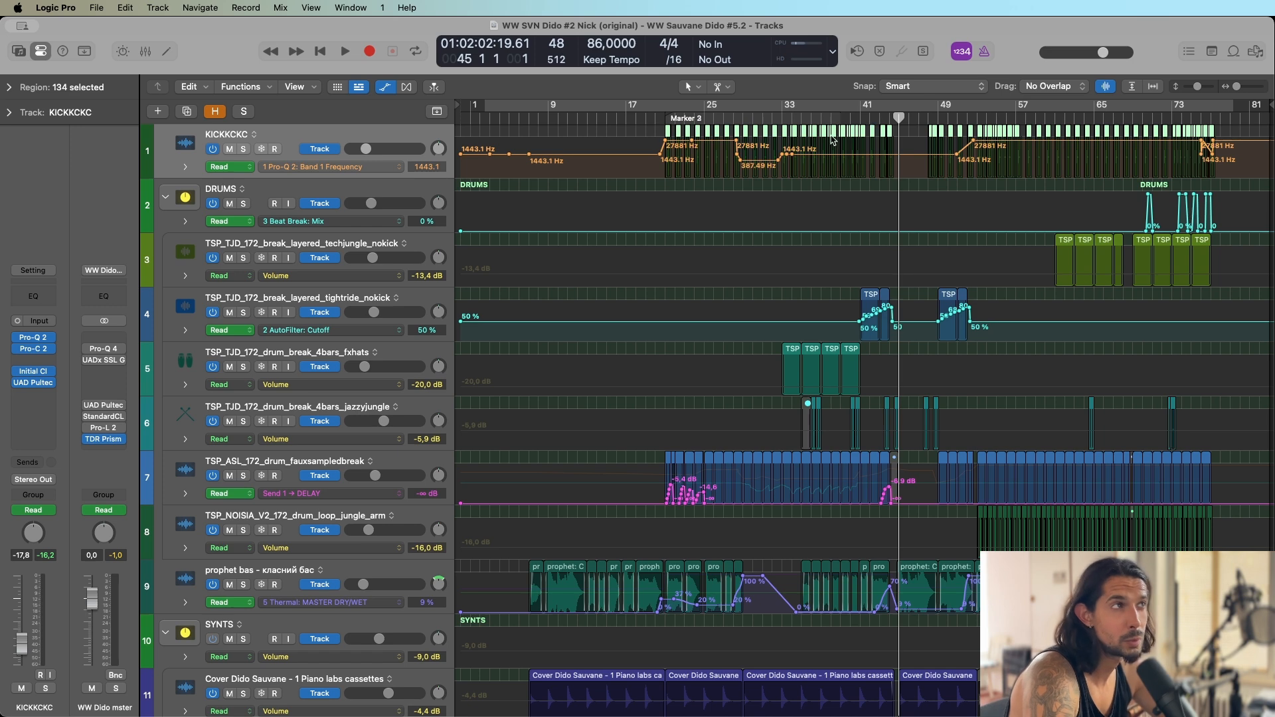
Check the kick filter automation changes at bar 28 and around the transition at bars 20 and 21.
click(730, 117)
scroll(733, 120, up, 3)
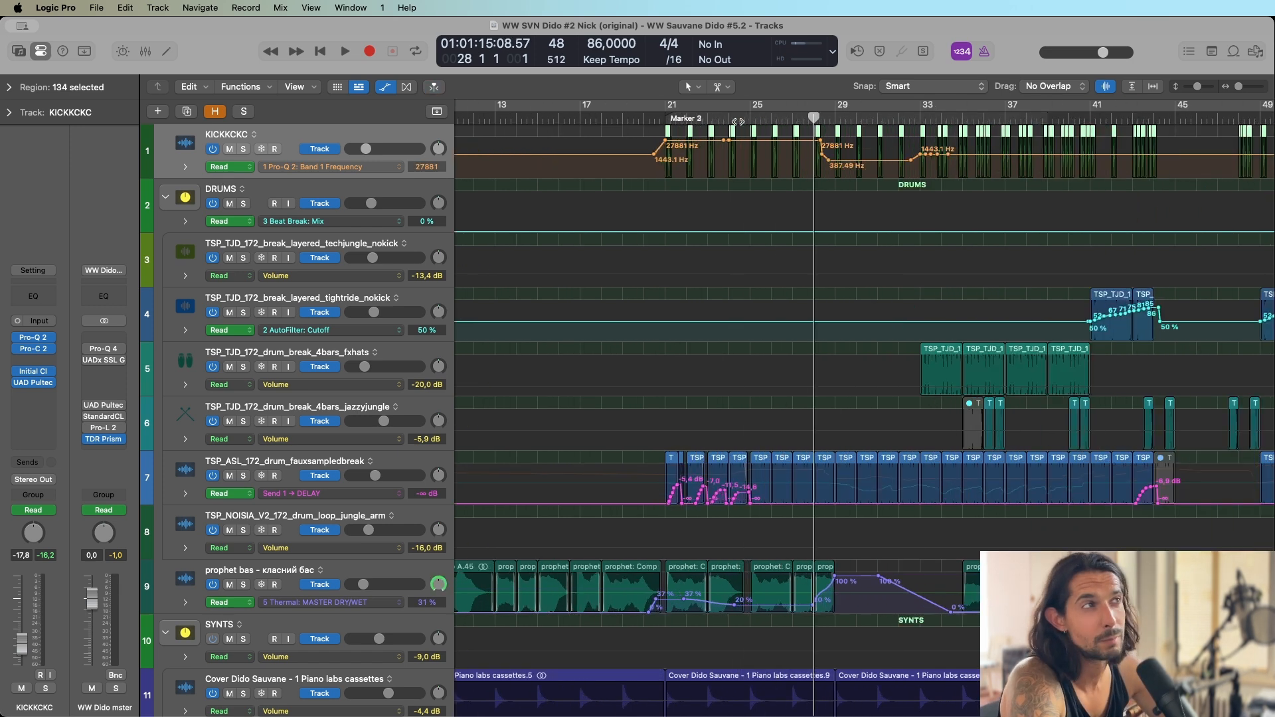
scroll(738, 121, down, 3)
click(664, 119)
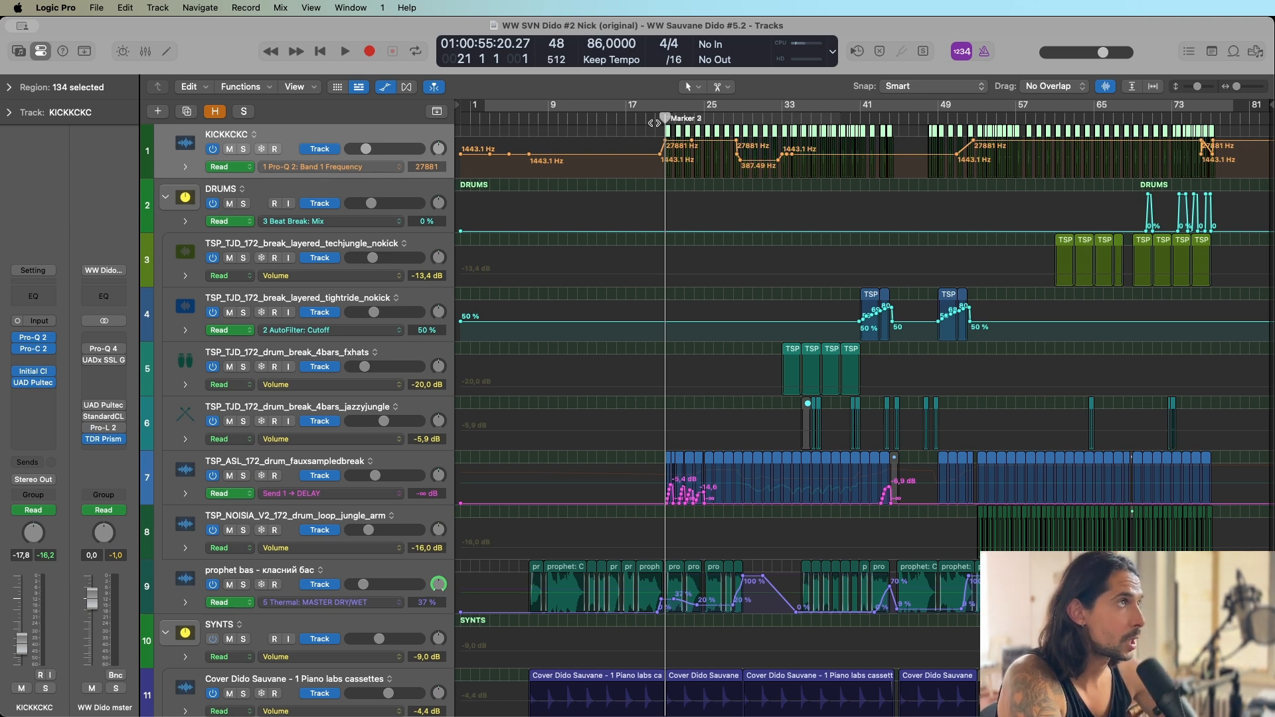
click(655, 123)
scroll(665, 131, up, 8)
scroll(665, 132, down, 4)
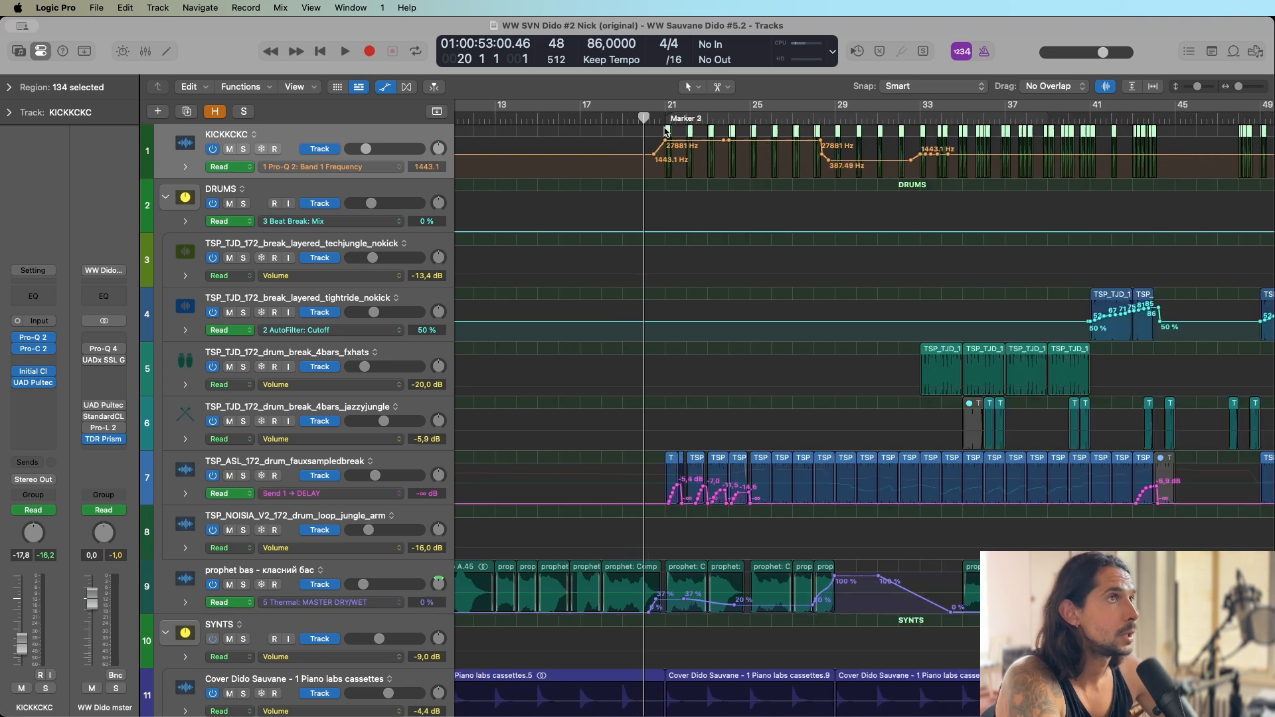
scroll(665, 131, down, 6)
Shrink the tracks to hide the automation lanes, then play KICKKCKC soloed from bar 21 with its insert plug-ins bypassed.
key(super+Up)
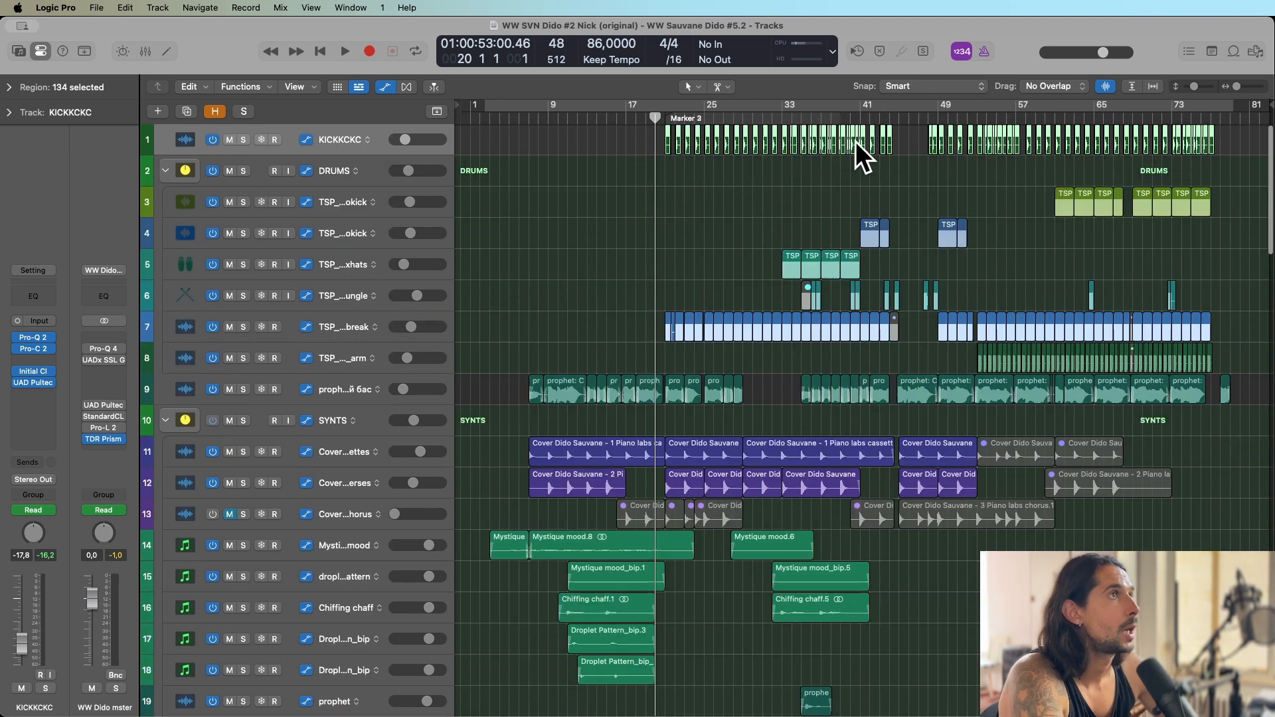
click(665, 120)
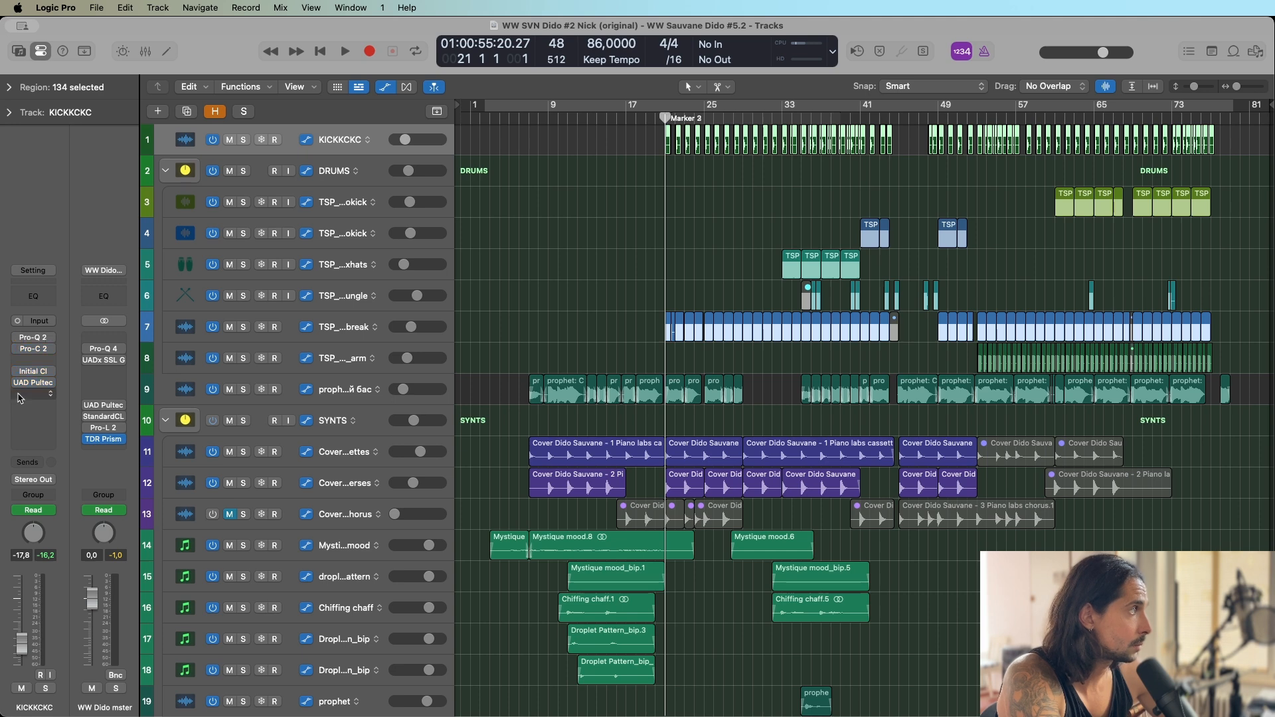
click(244, 140)
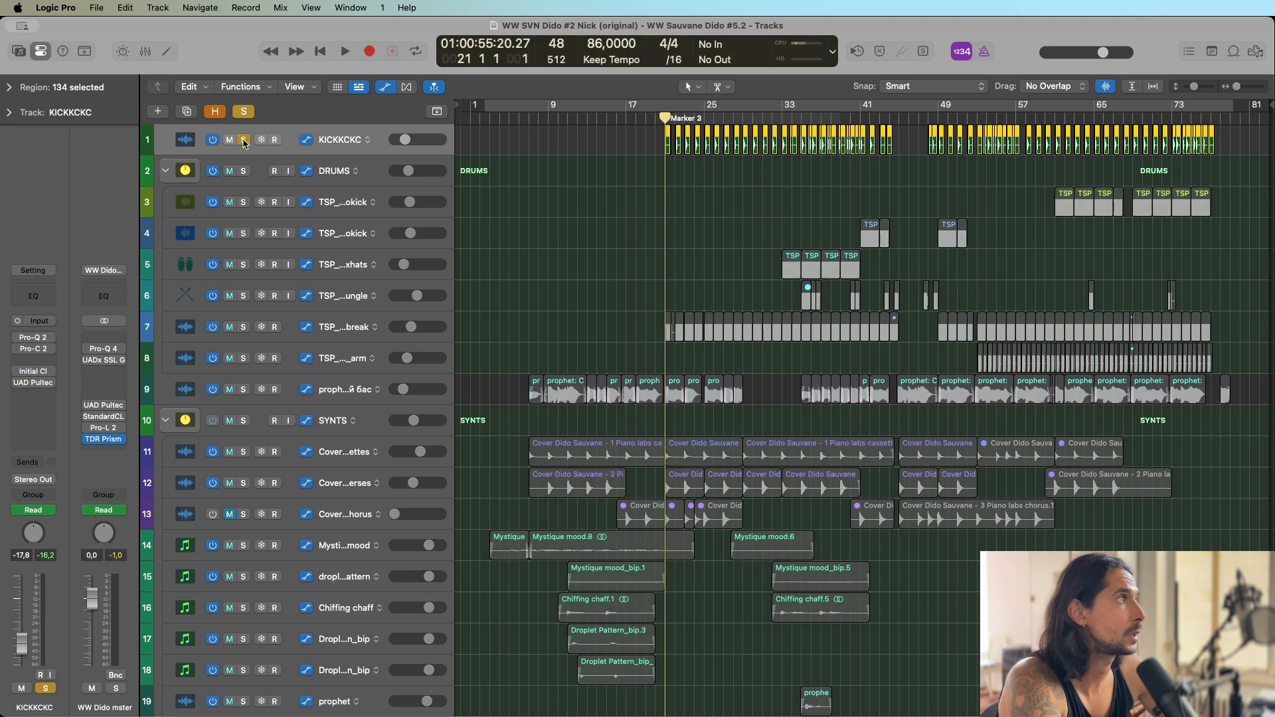
key(space)
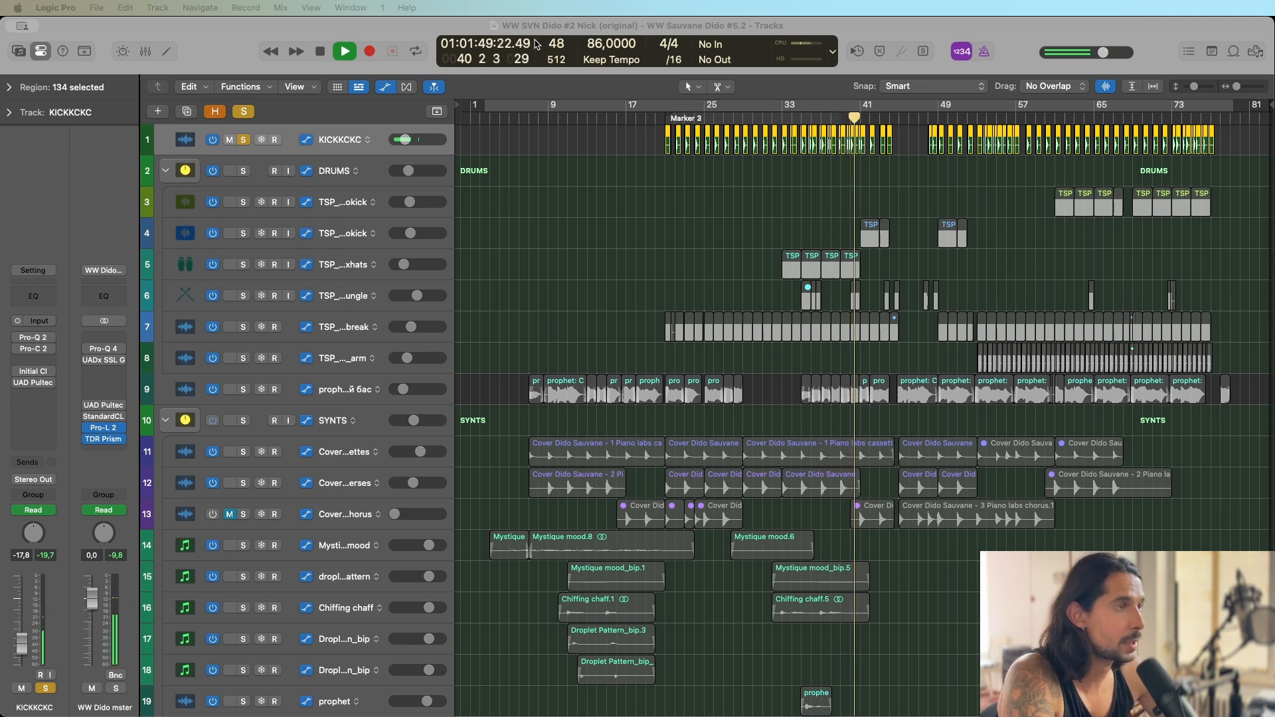
Inspect the kick regions on the KICKKCKC track up close around bars 30 to 44 during solo playback, then stop playback.
click(733, 175)
key(super+Right)
key(super+Right)
key(super+Right)
key(super+Right)
key(super+Right)
key(super+Right)
key(super+Right)
key(super+Right)
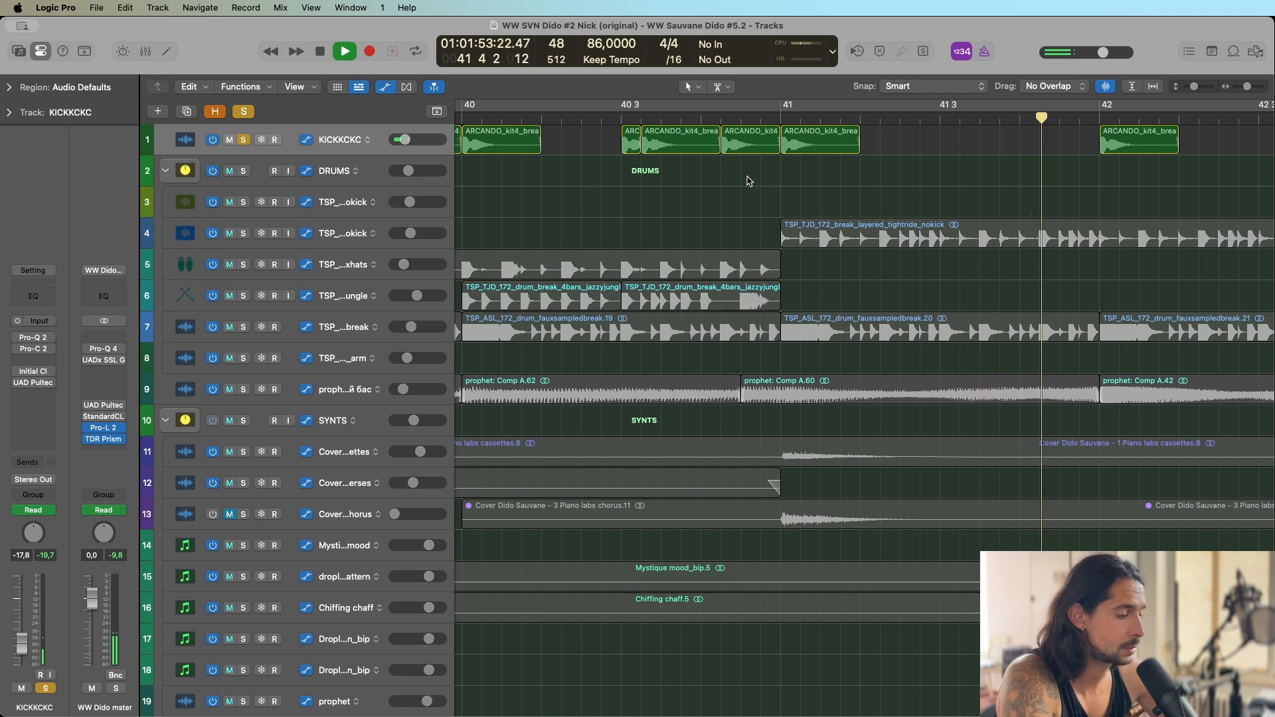
key(super+Left)
key(super+Left)
key(super+Left)
key(super+Left)
key(super+Left)
key(super+Left)
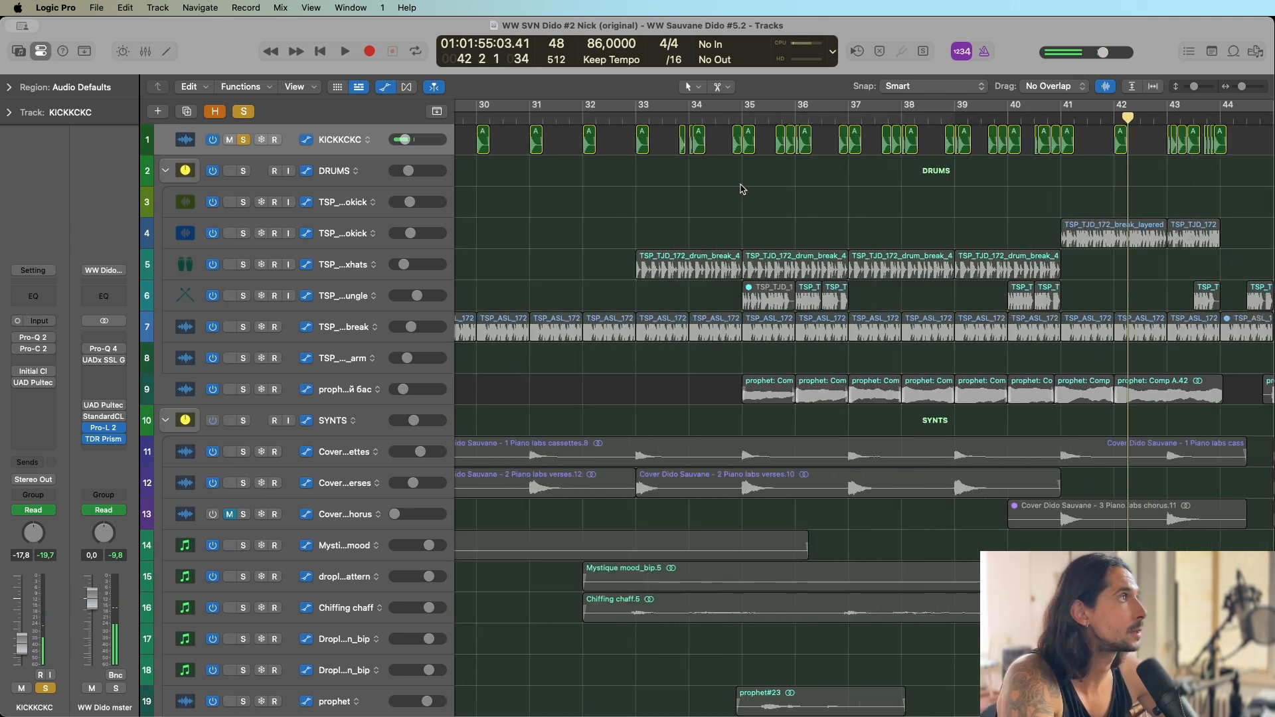
key(space)
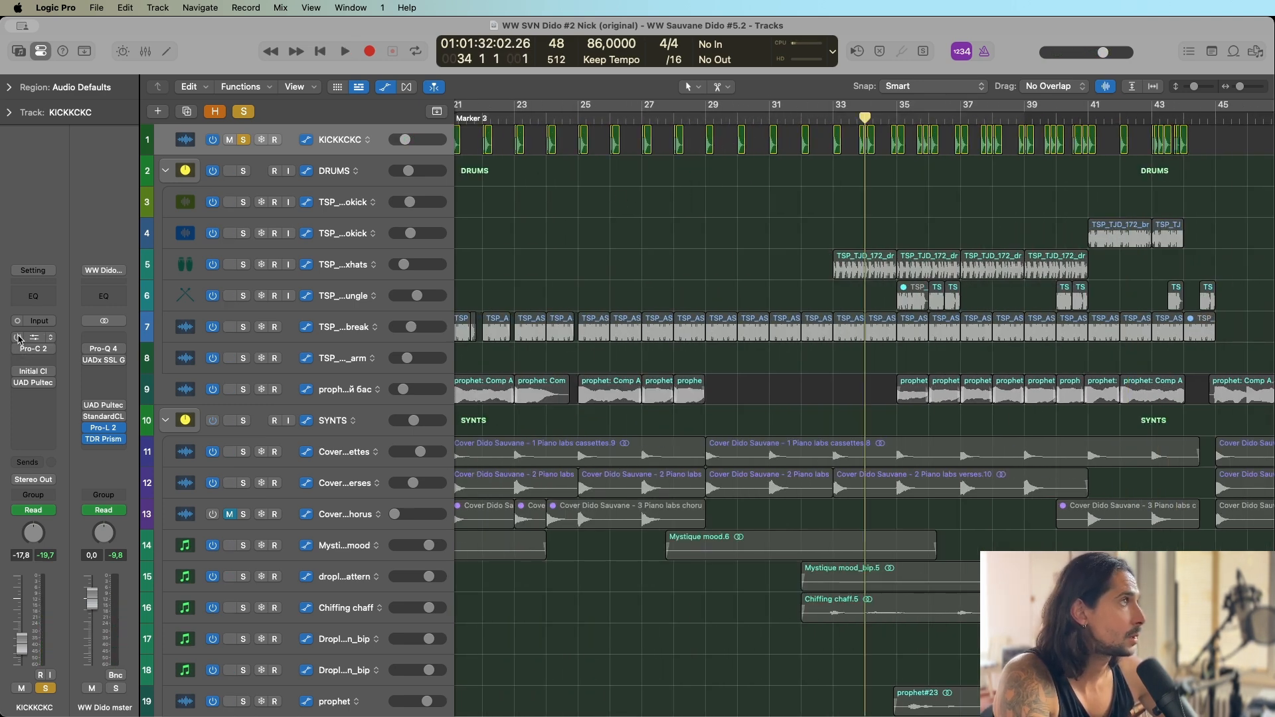
Re-enable Pro-Q 2 on the KICKKCKC track, view its filter curve and close the plug-in window.
click(18, 341)
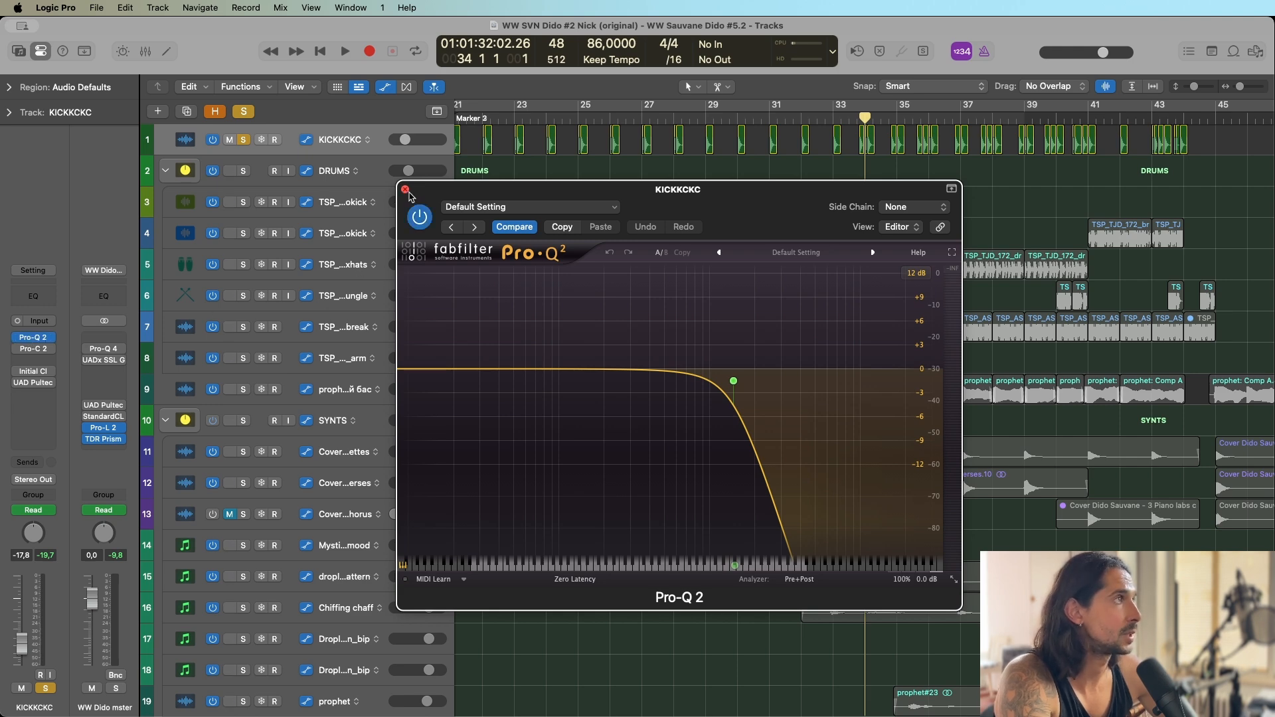
click(405, 190)
key(z)
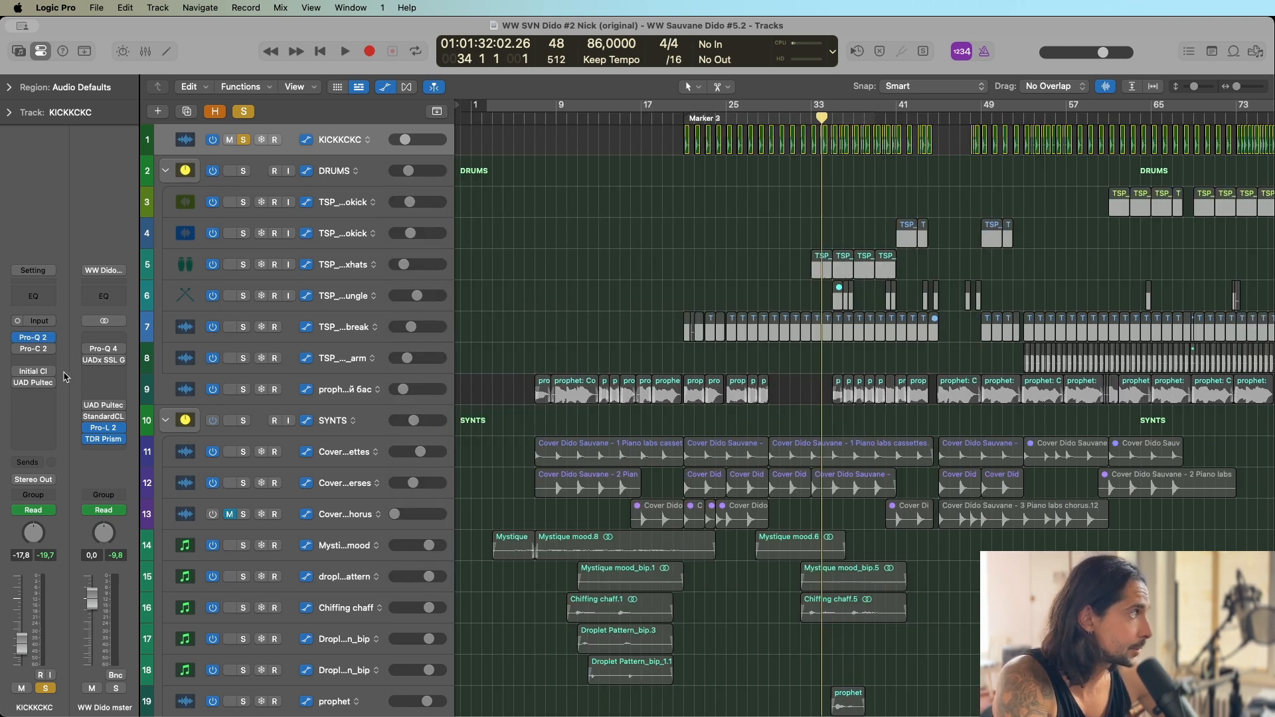
Re-enable Pro-C 2 and Initial Clipper on the KICKKCKC track and play the soloed kick from bar 34 through them.
click(31, 349)
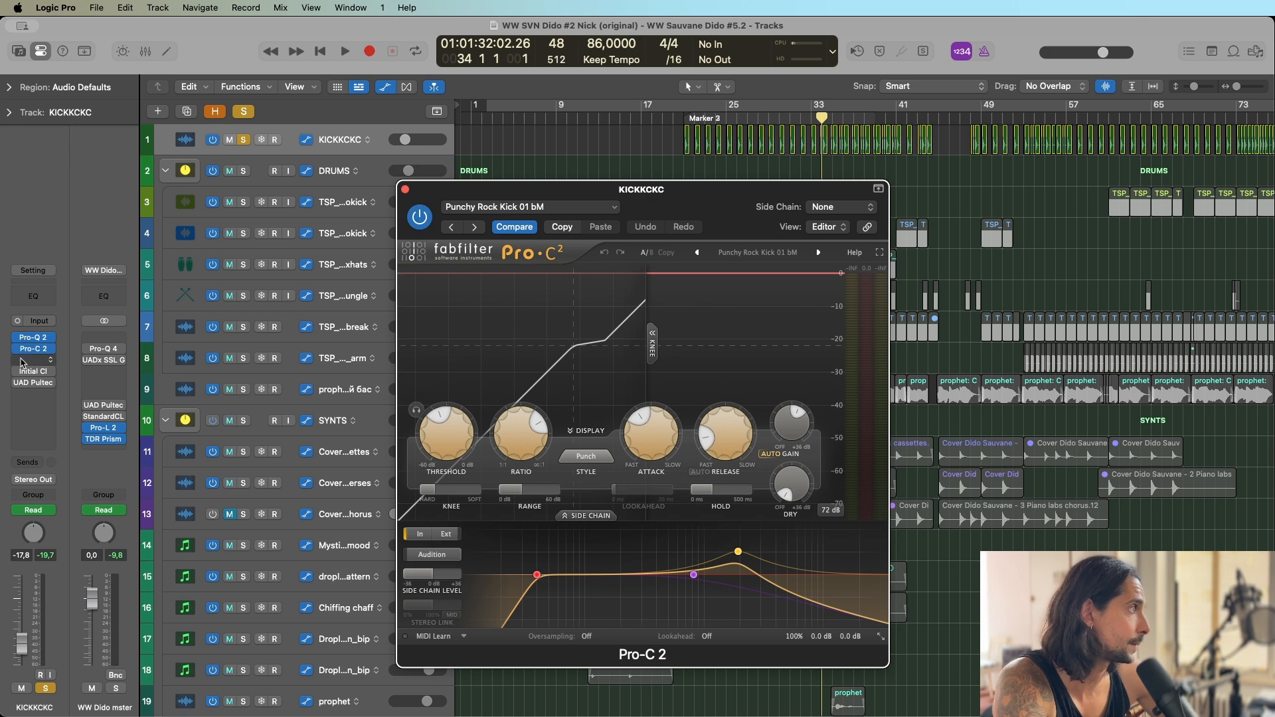
click(33, 372)
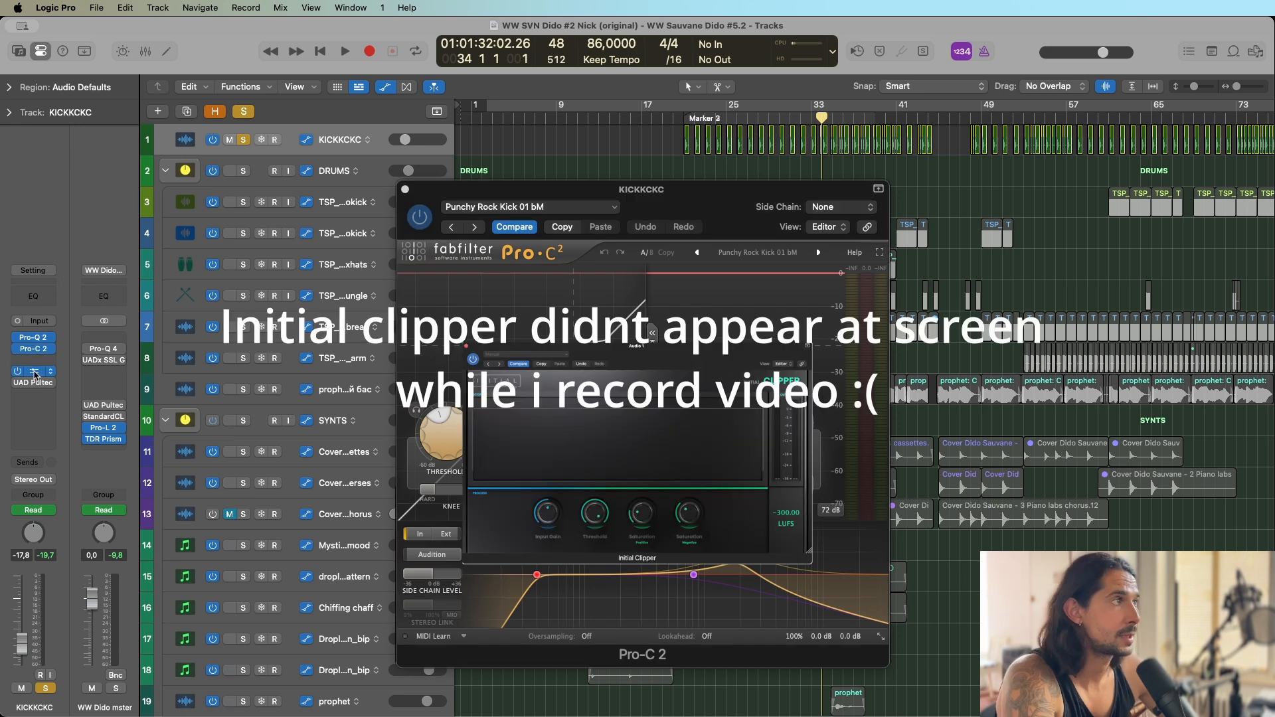
key(space)
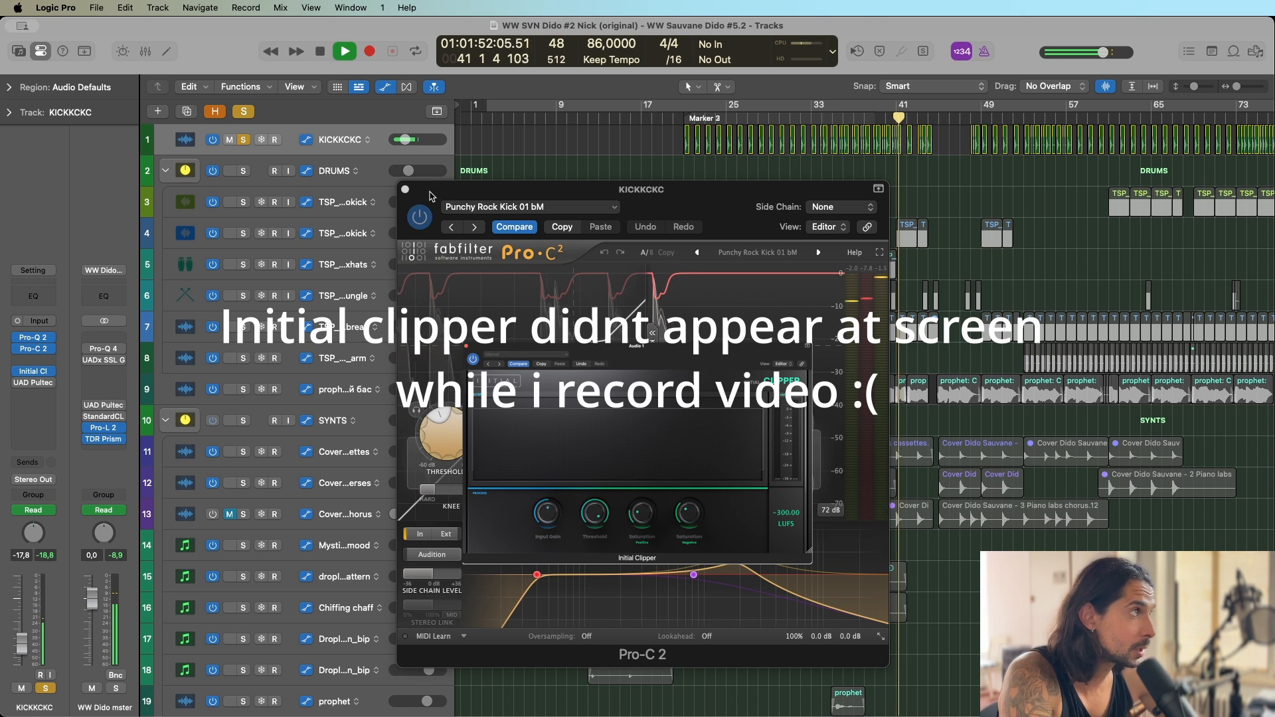
click(405, 189)
key(space)
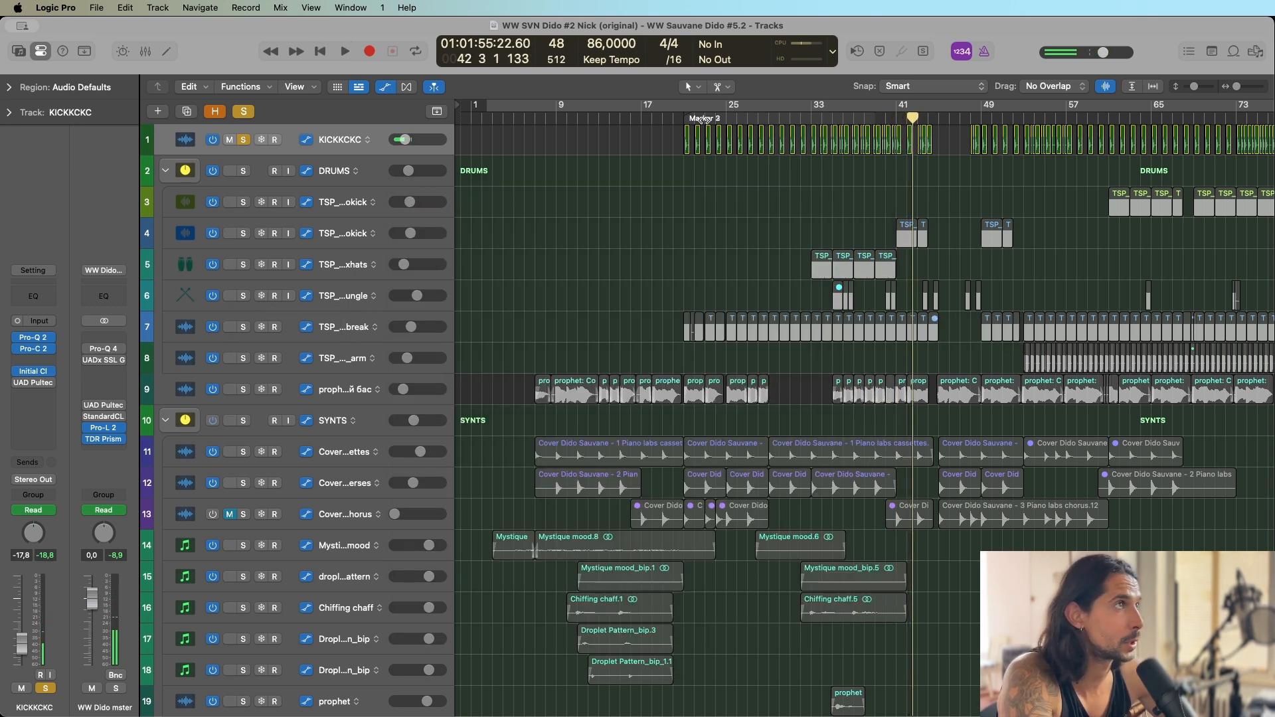
Return the playhead to bar 21, re-enable UAD Pultec-Pro Legacy on KICKKCKC and review its equalizer settings.
click(682, 120)
click(35, 383)
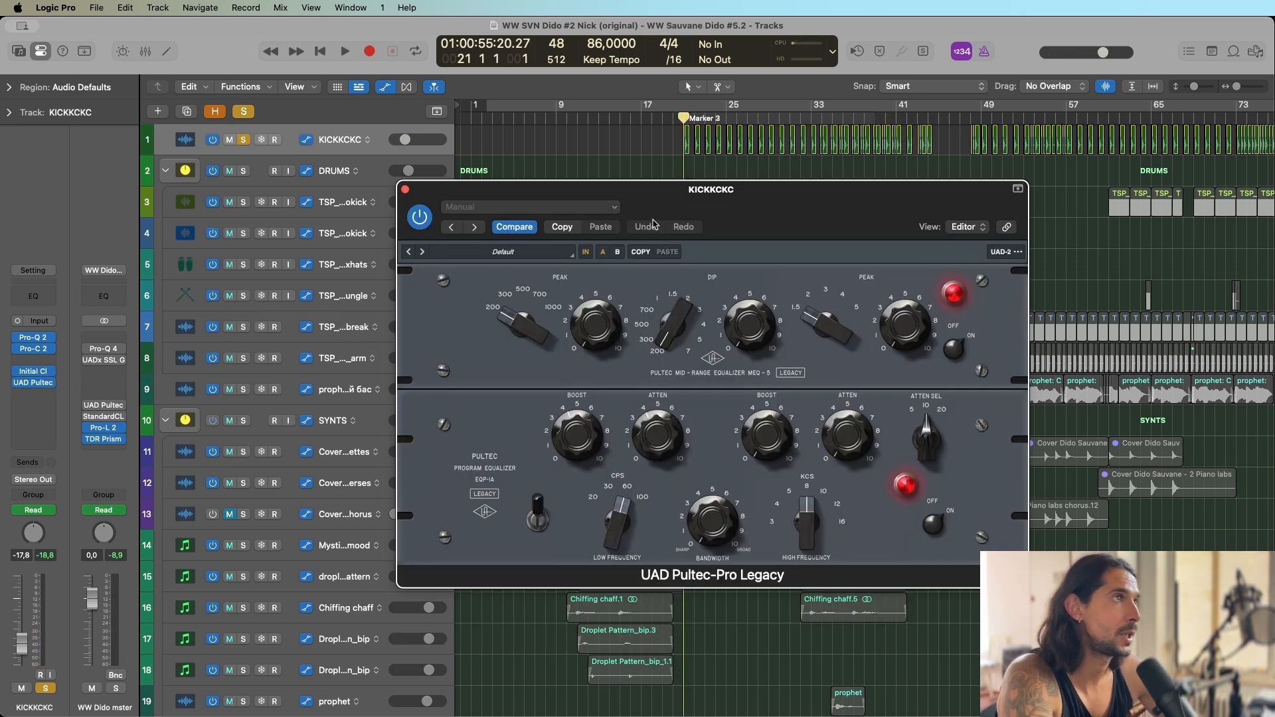
drag(788, 209, 703, 195)
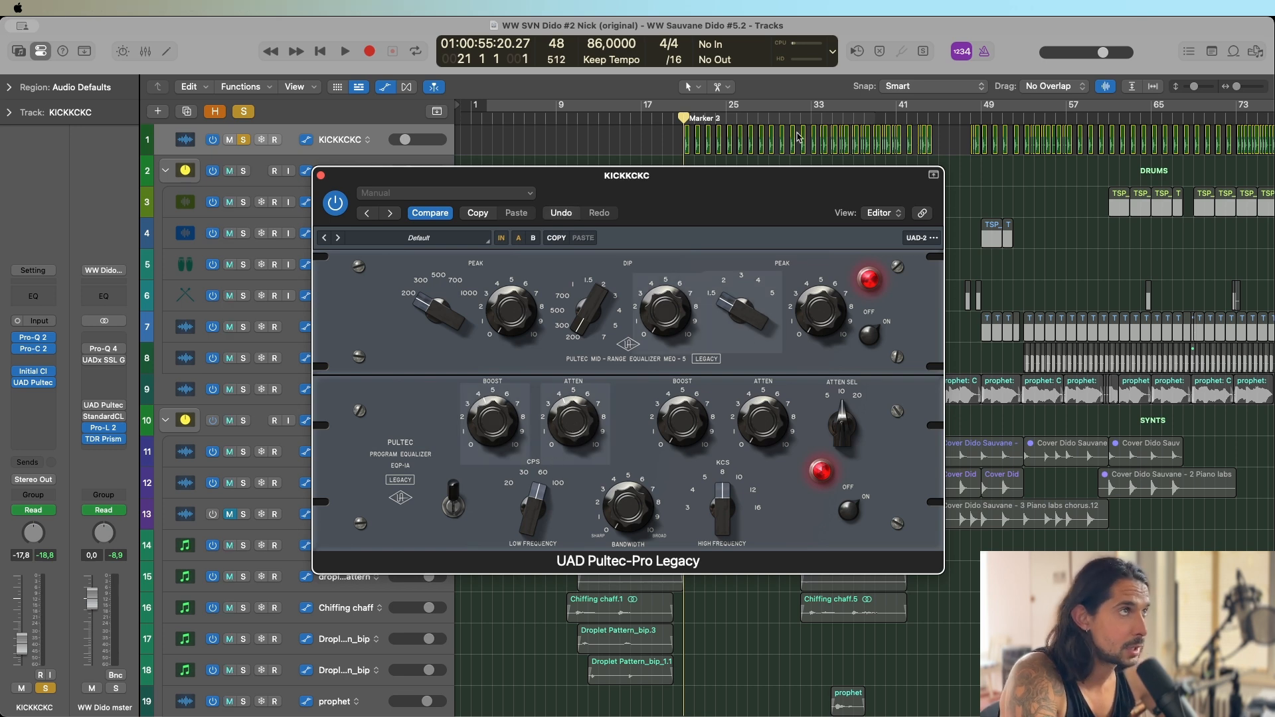
mouse_move(675, 203)
mouse_down()
mouse_move(696, 213)
mouse_move(679, 213)
mouse_up()
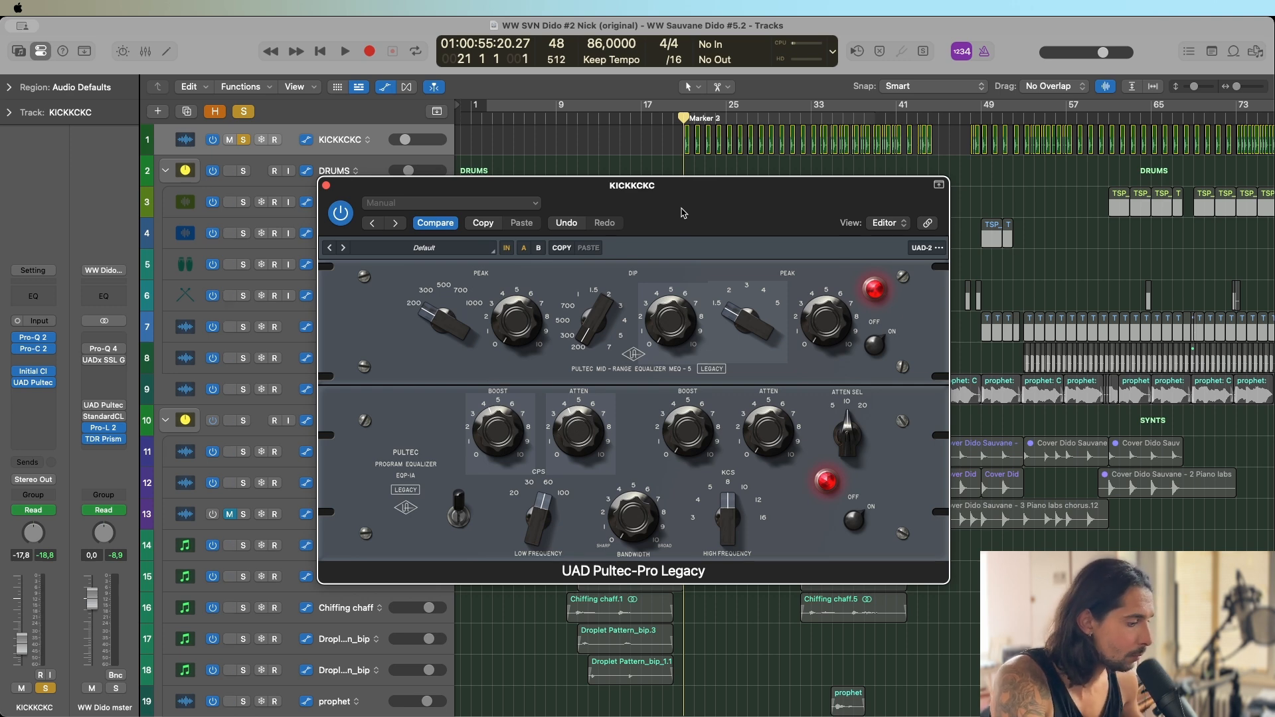
drag(681, 212, 679, 211)
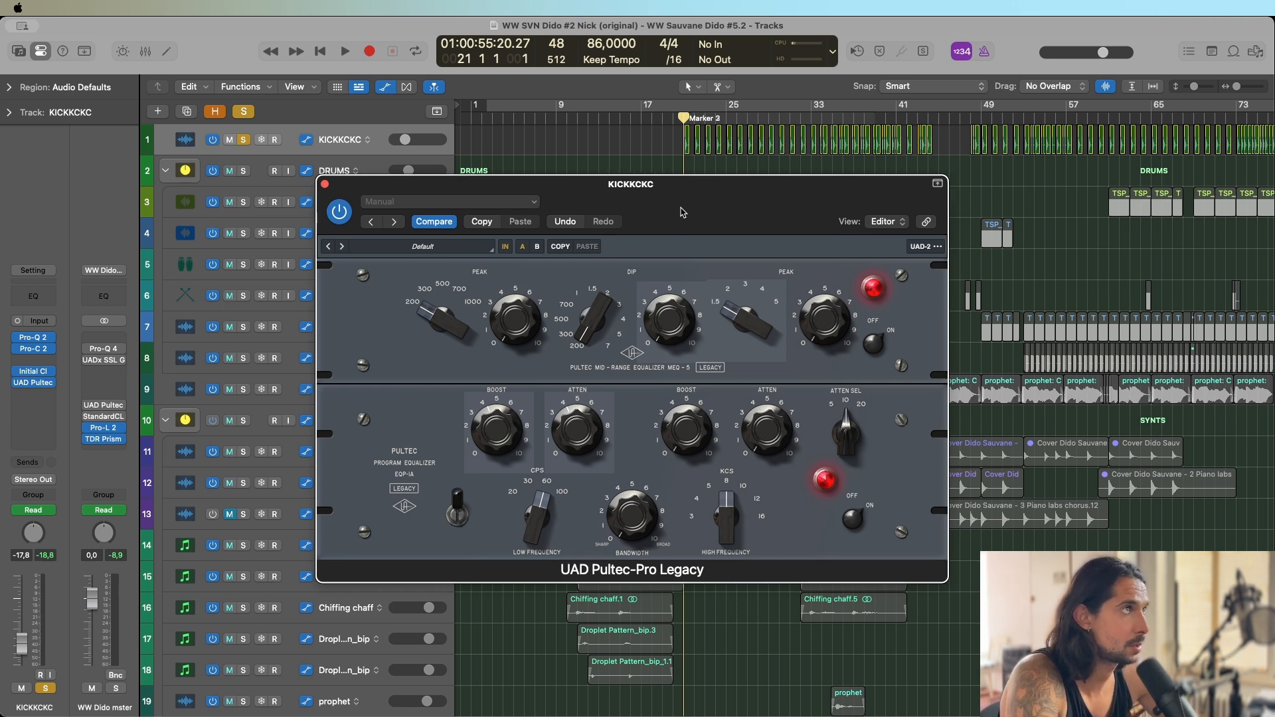
Play the soloed kick from around bar 21 and compare its sound with UAD Pultec-Pro Legacy bypassed and active.
key(space)
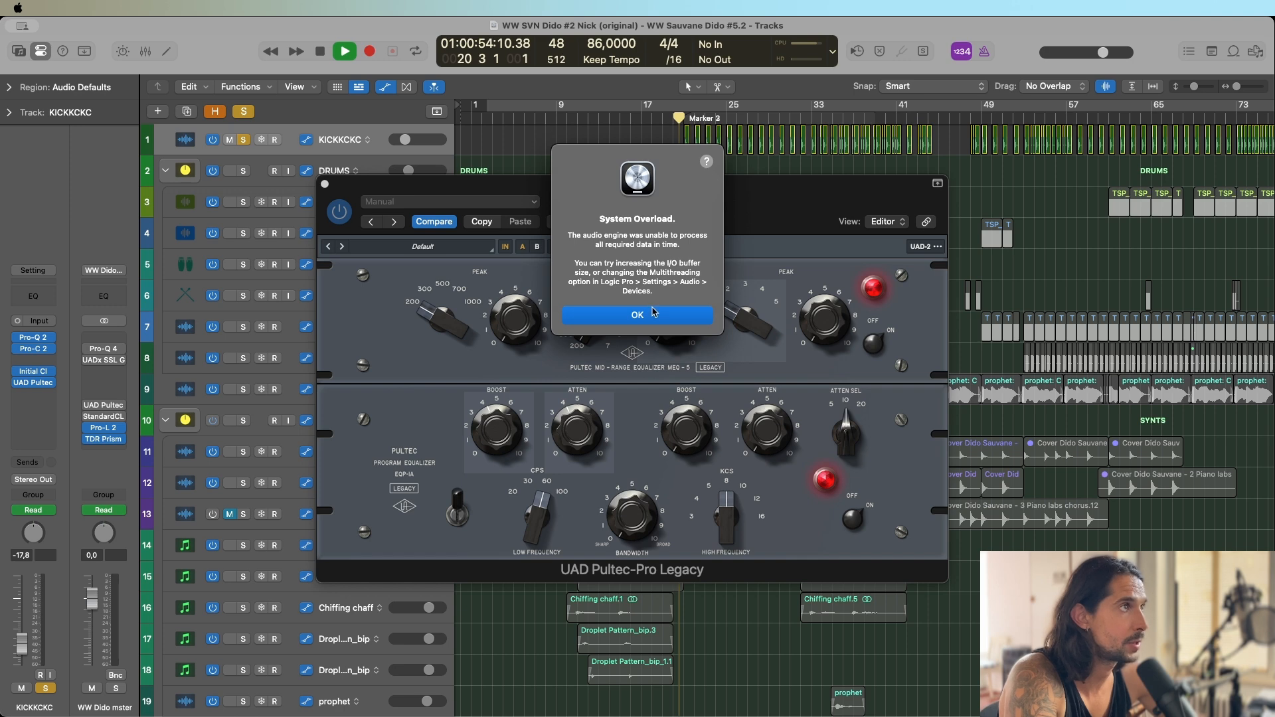
click(654, 315)
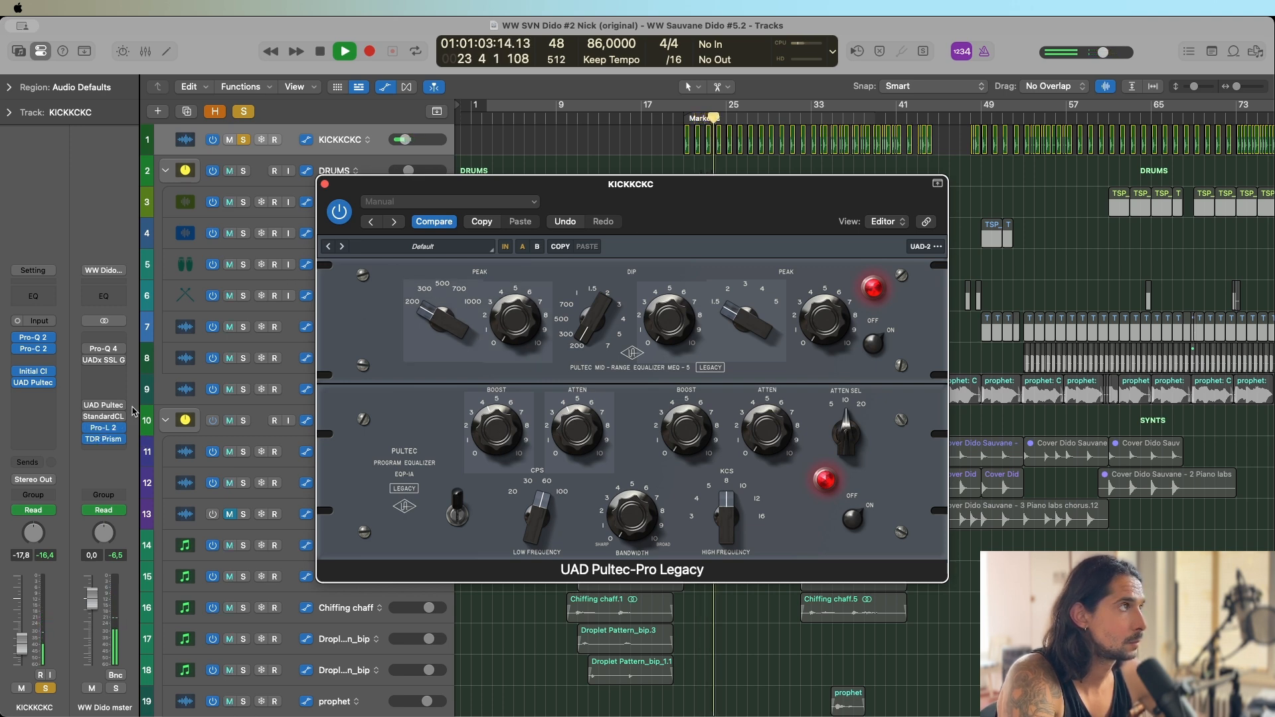
click(505, 248)
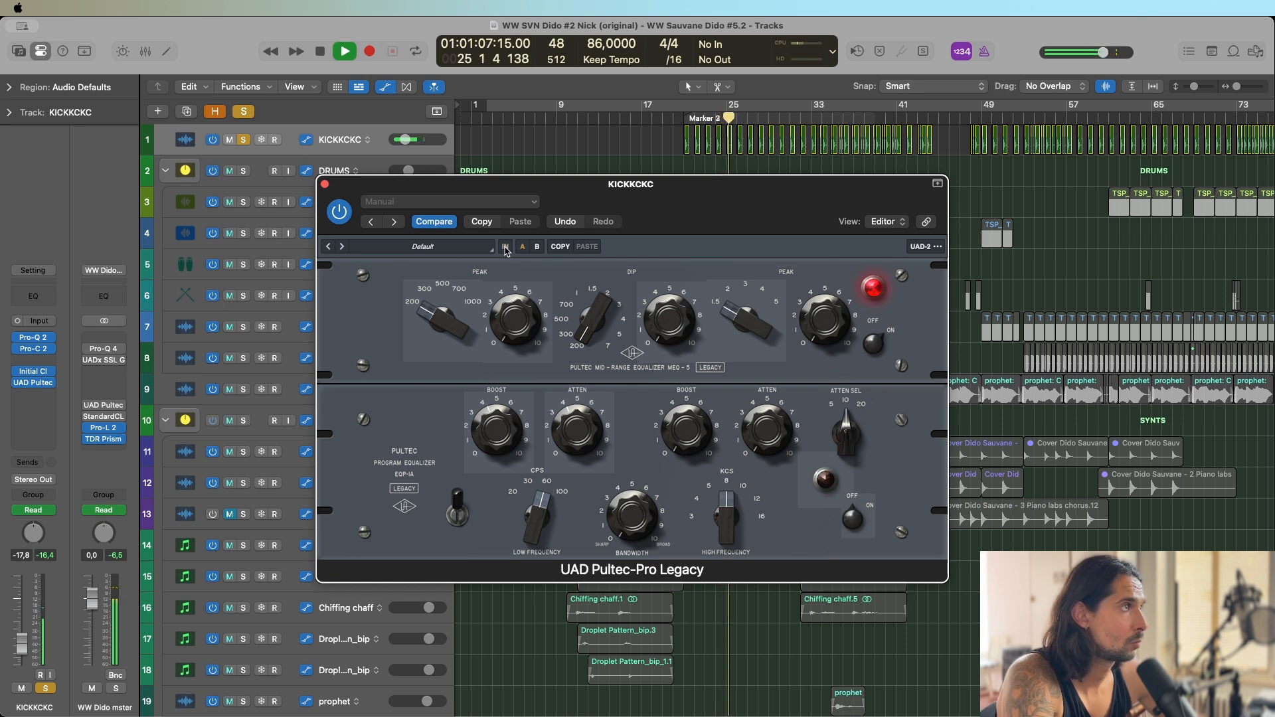
click(506, 248)
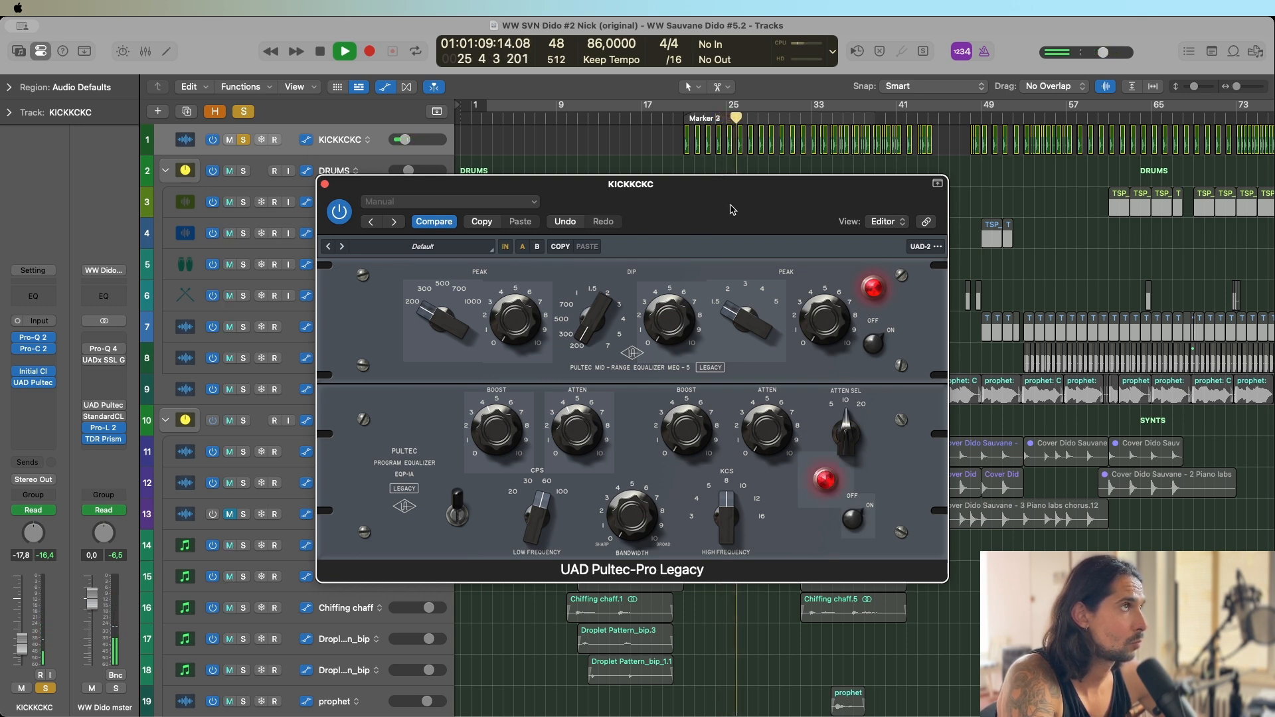
key(space)
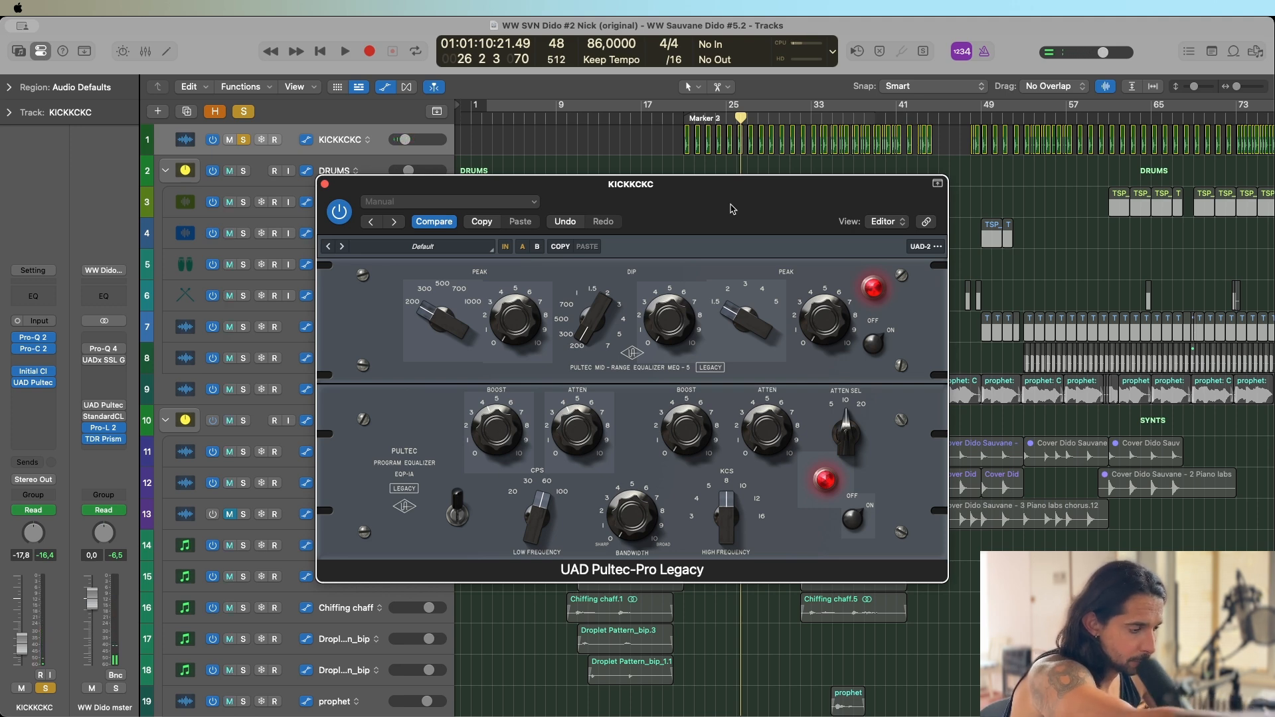
Play the soloed kick from bar 54 and compare that section with UAD Pultec-Pro Legacy active and bypassed.
click(1035, 119)
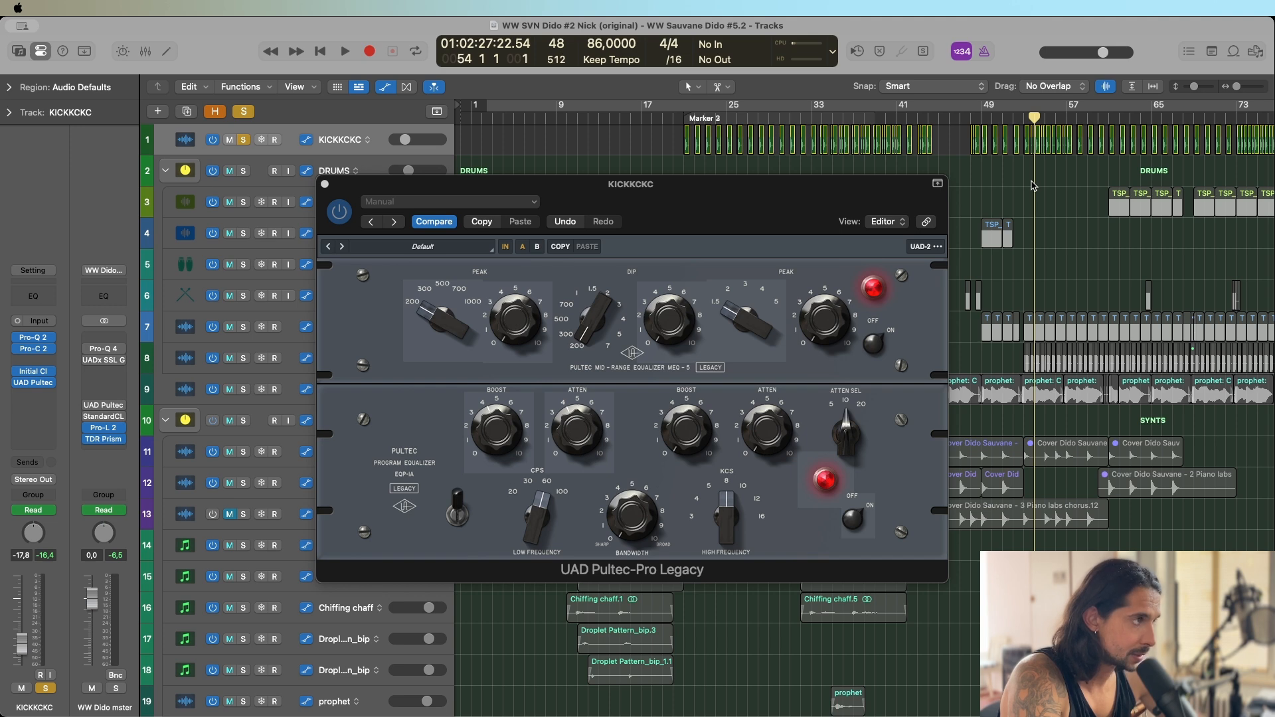
key(space)
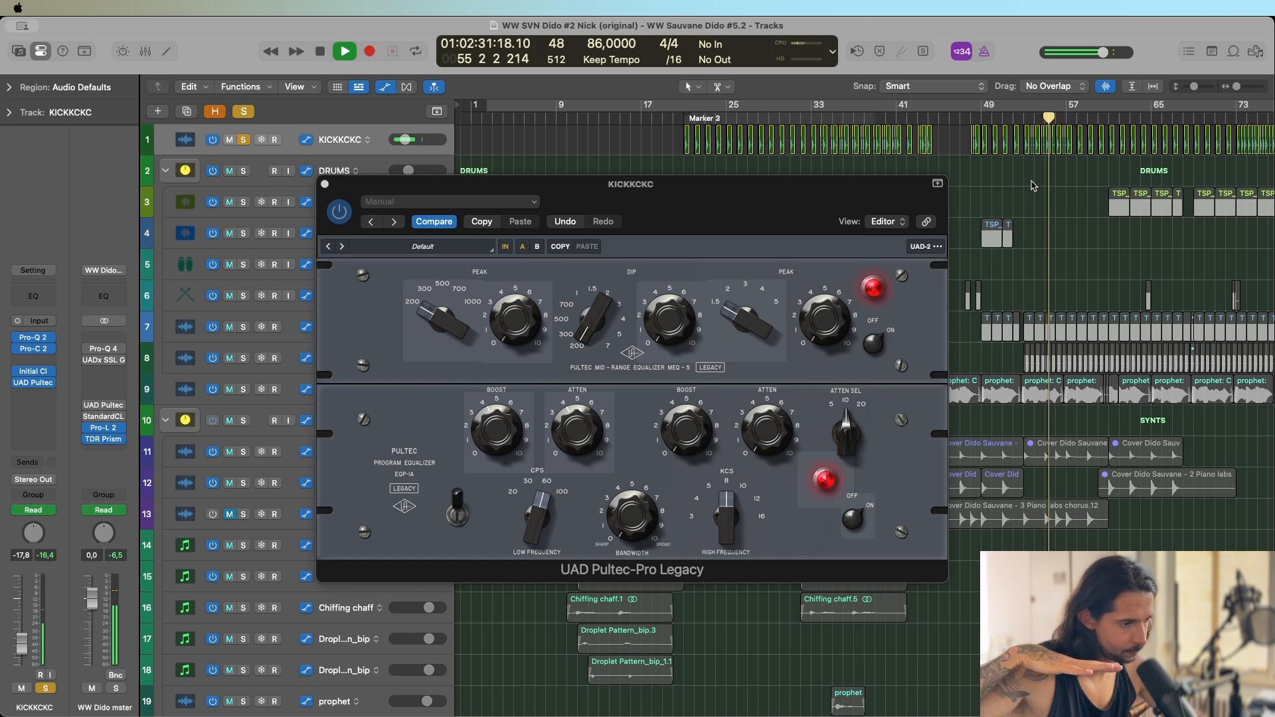
key(space)
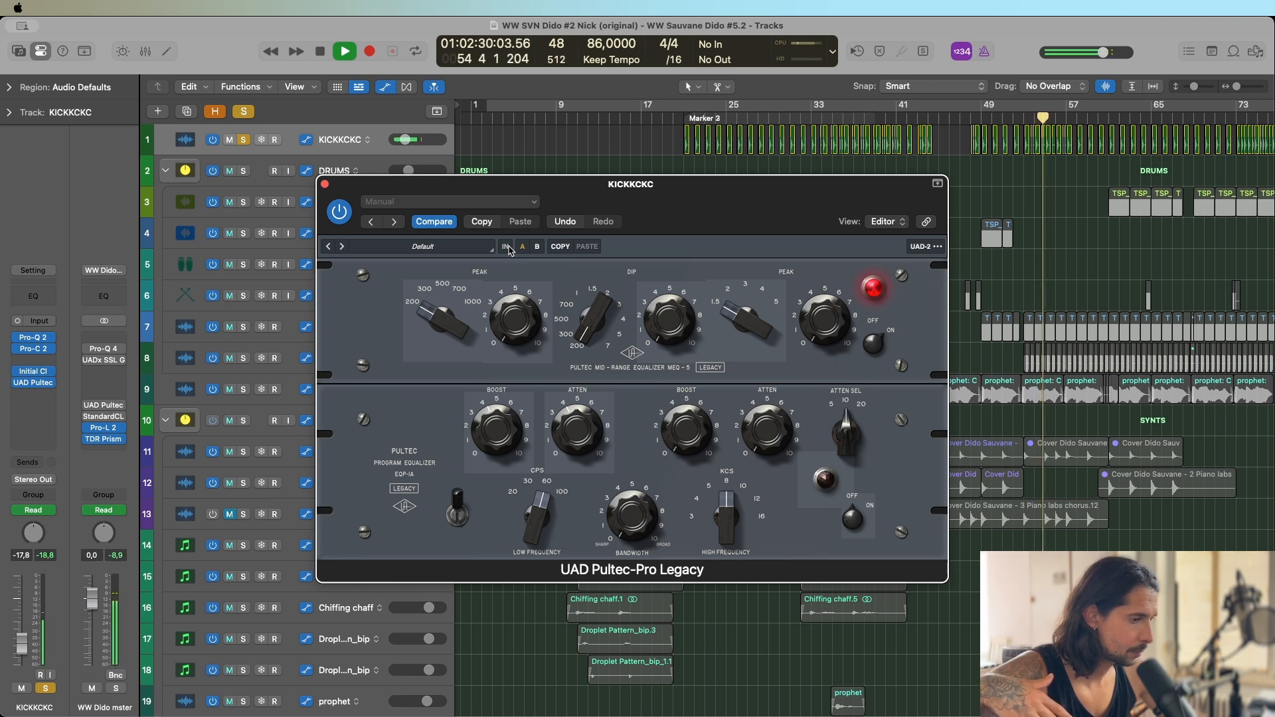
key(space)
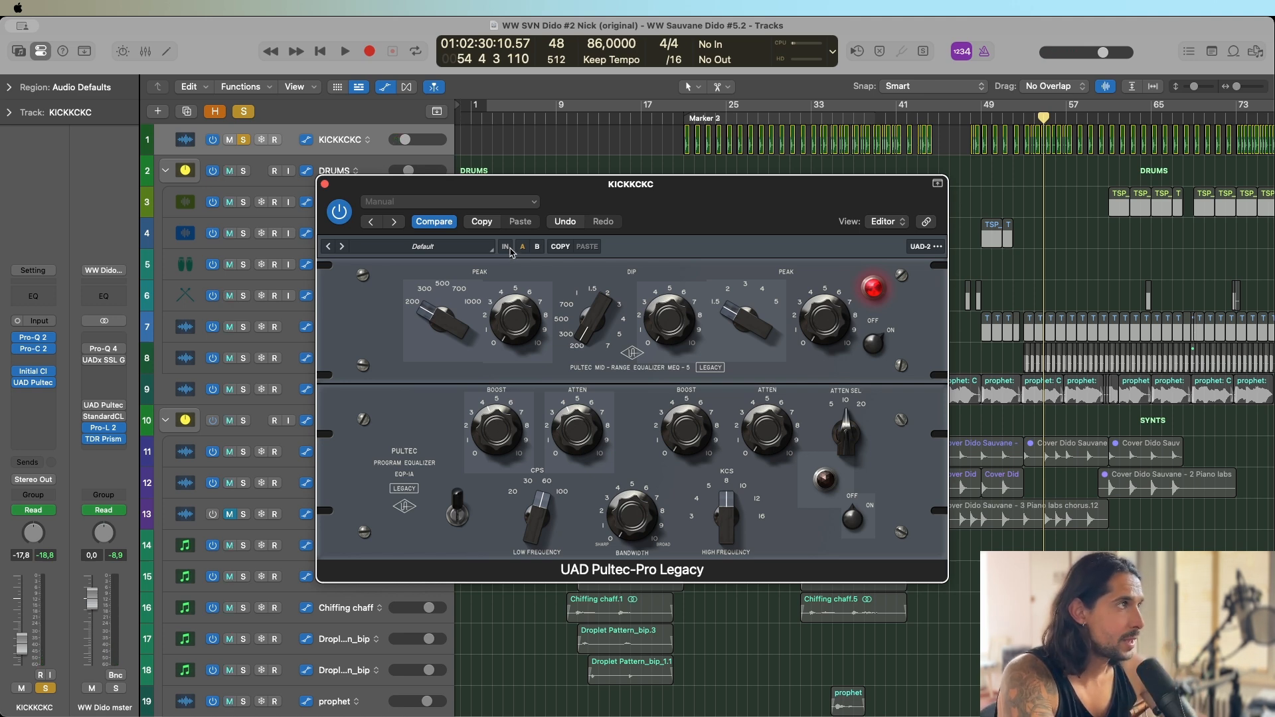
key(space)
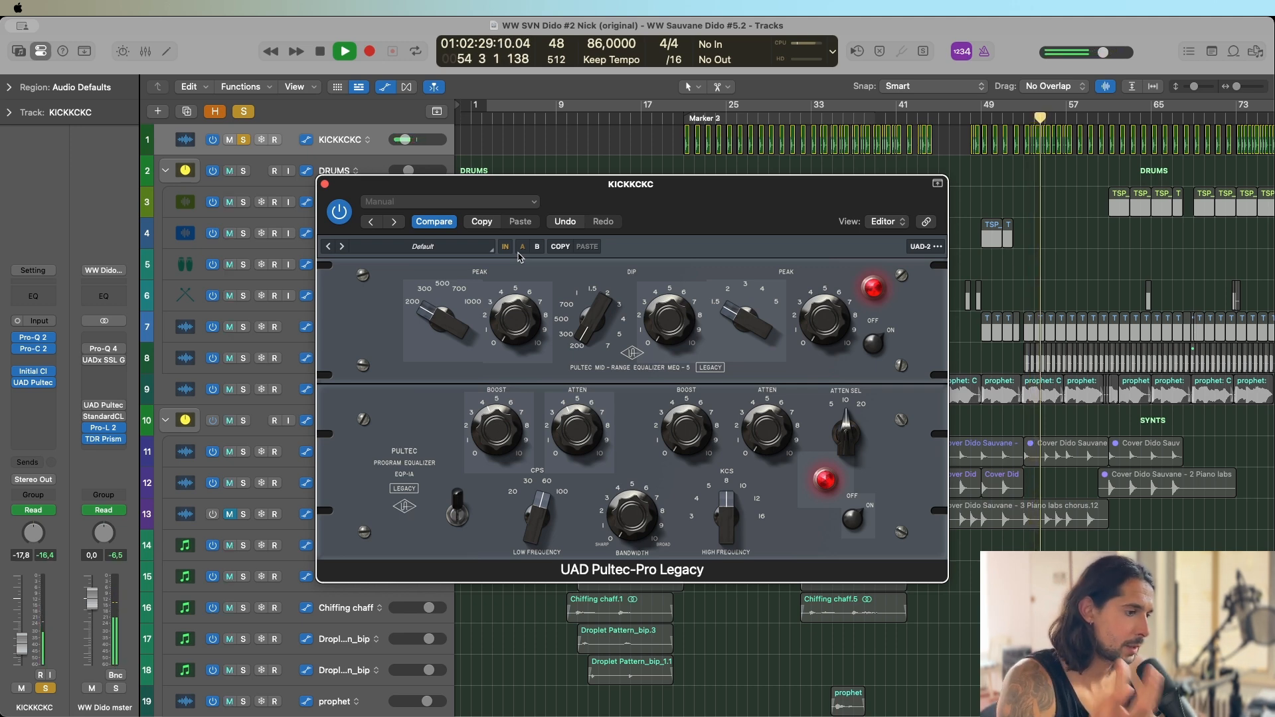
Stop the soloed kick playback and close the UAD Pultec-Pro Legacy window on KICKKCKC.
key(space)
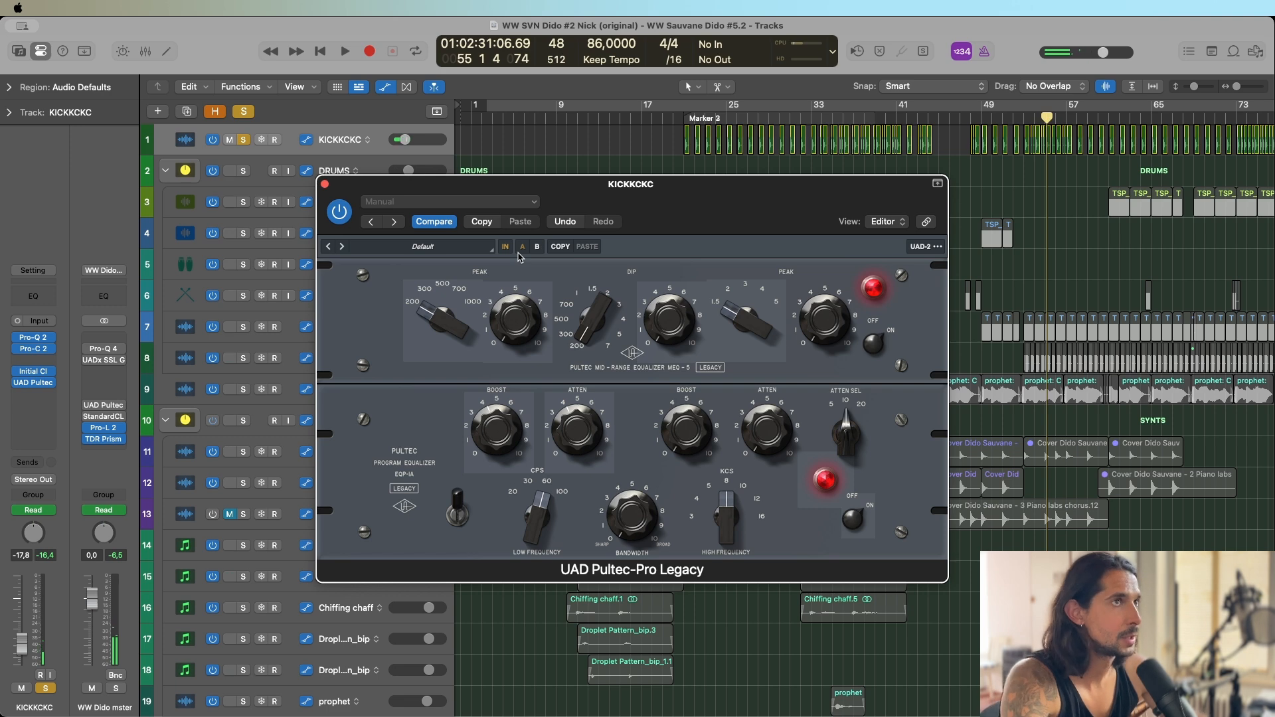
drag(580, 186, 564, 205)
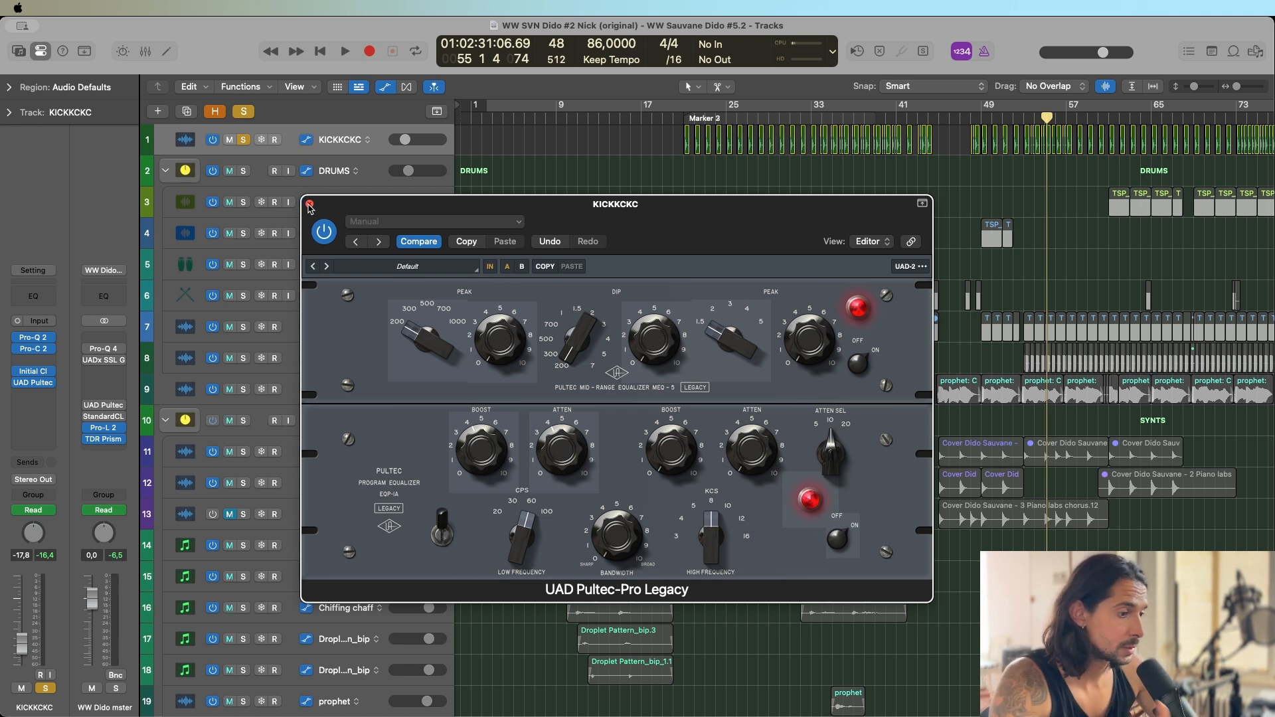
click(309, 205)
Solo the DRUMS track stack and select the TSP_ASL_172_drum_fauxsampledbreak track inside it.
click(165, 165)
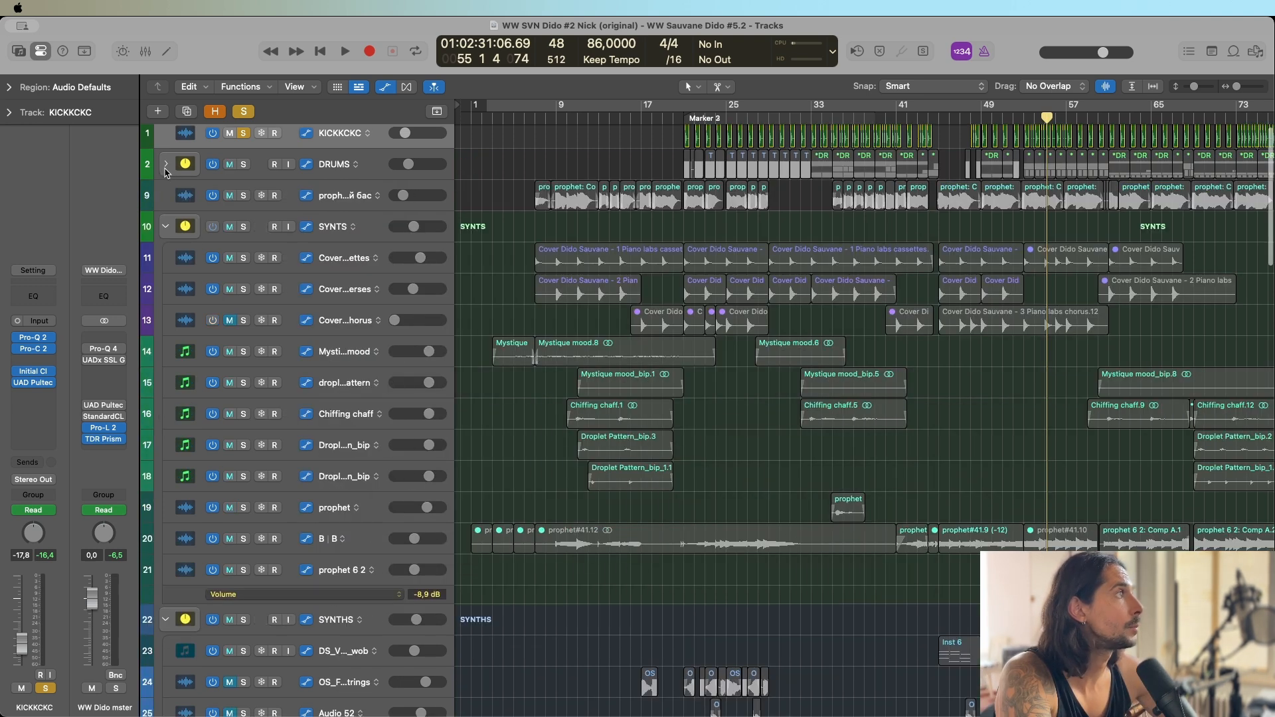
click(166, 164)
click(243, 165)
click(349, 313)
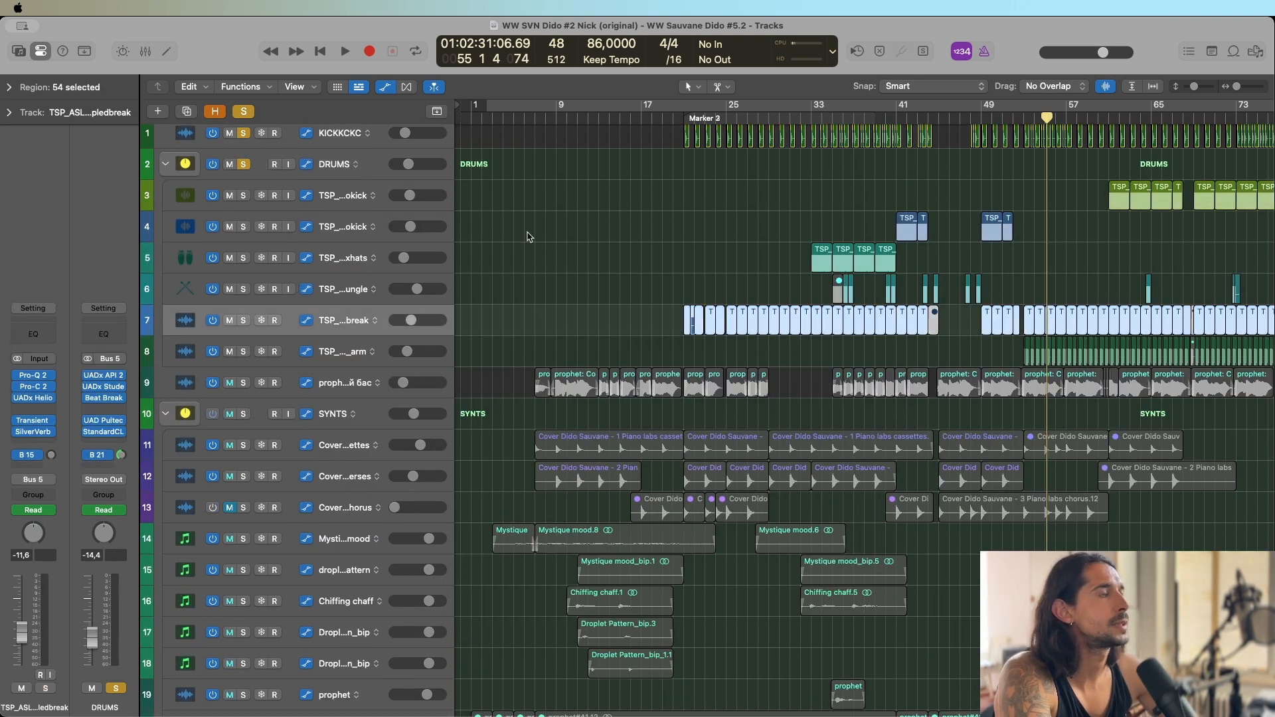
Enable UADx API 2500 Bus Compressor on the DRUMS stack and play the soloed drums and kick from bar 33.
scroll(772, 206, up, 5)
scroll(768, 232, right, 10)
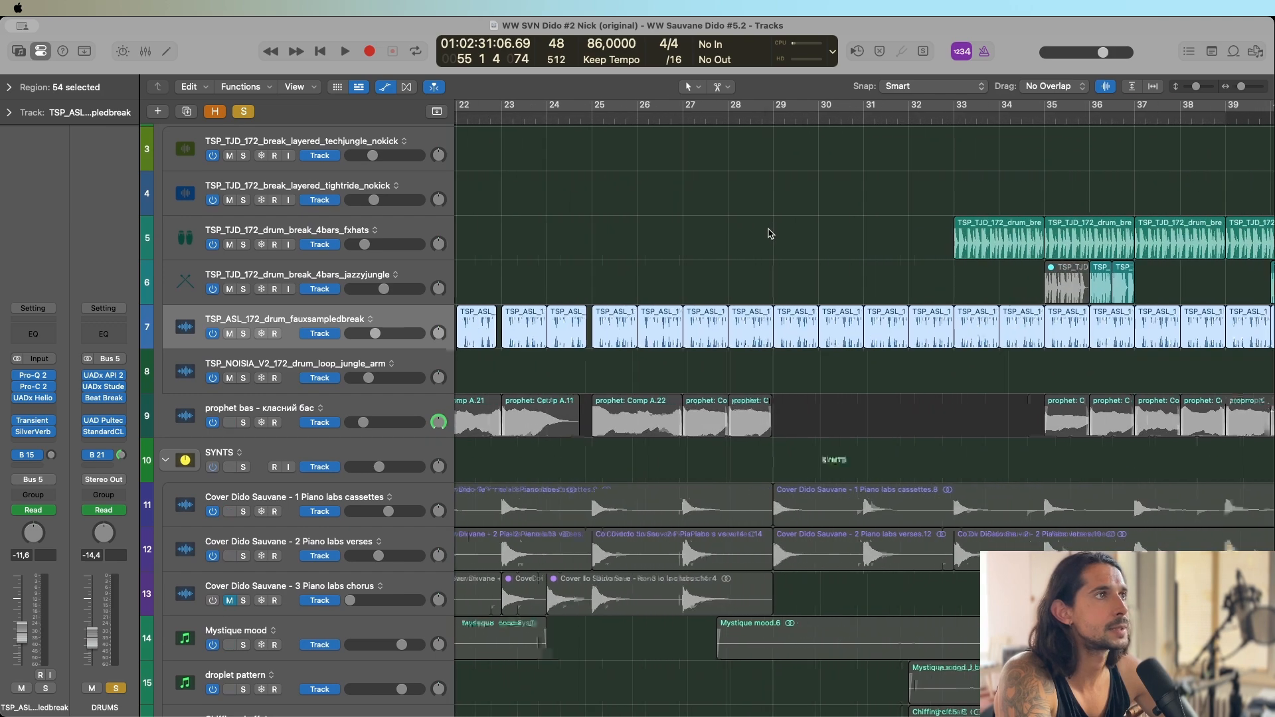
scroll(855, 196, right, 5)
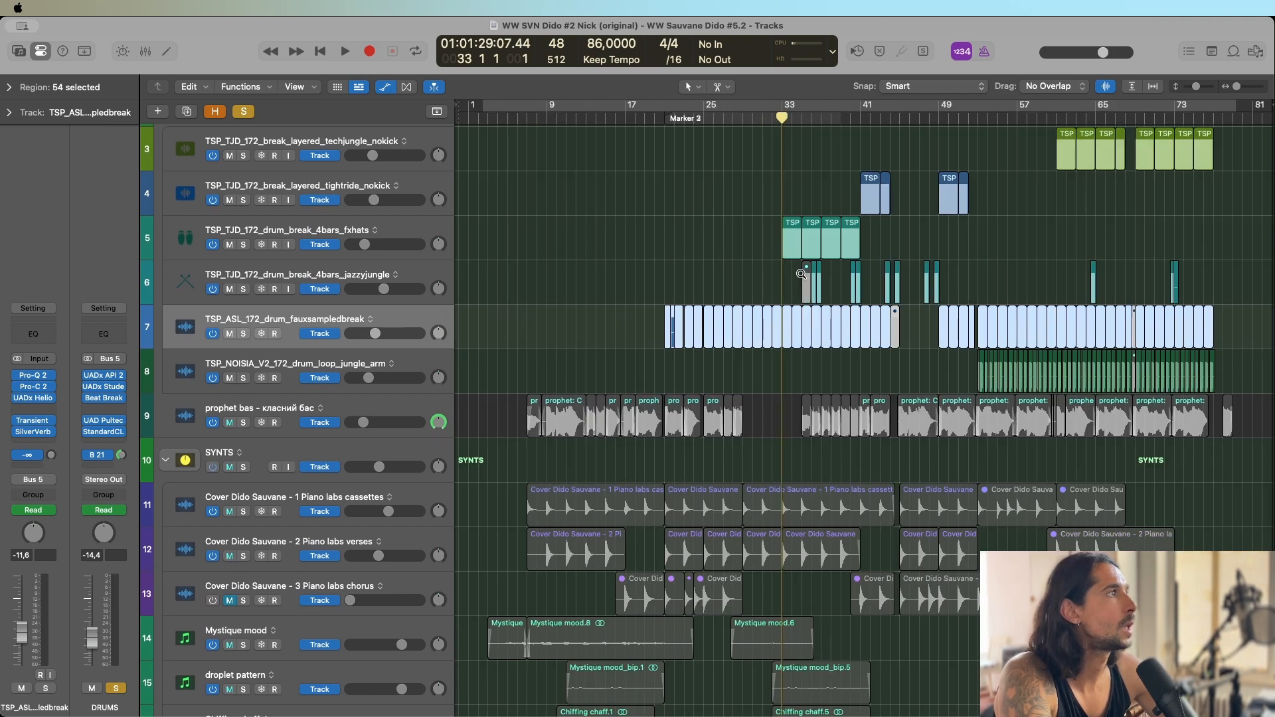
scroll(691, 202, up, 3)
click(691, 199)
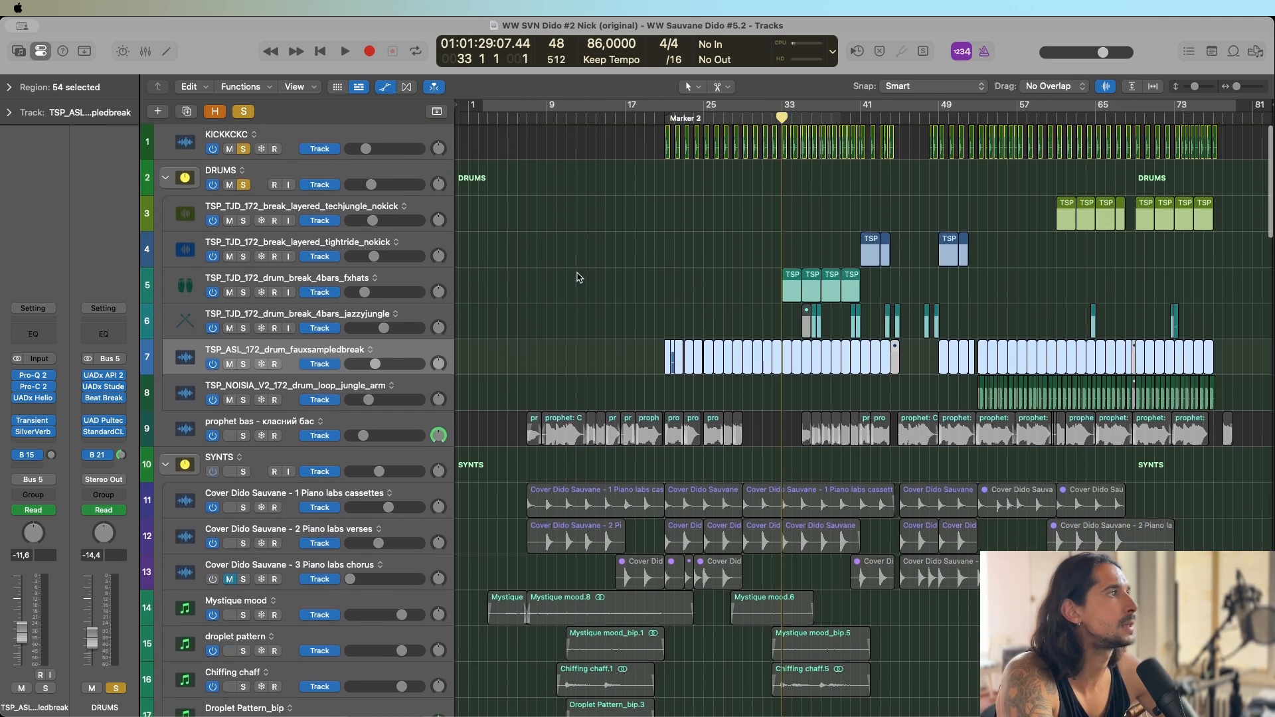
click(33, 330)
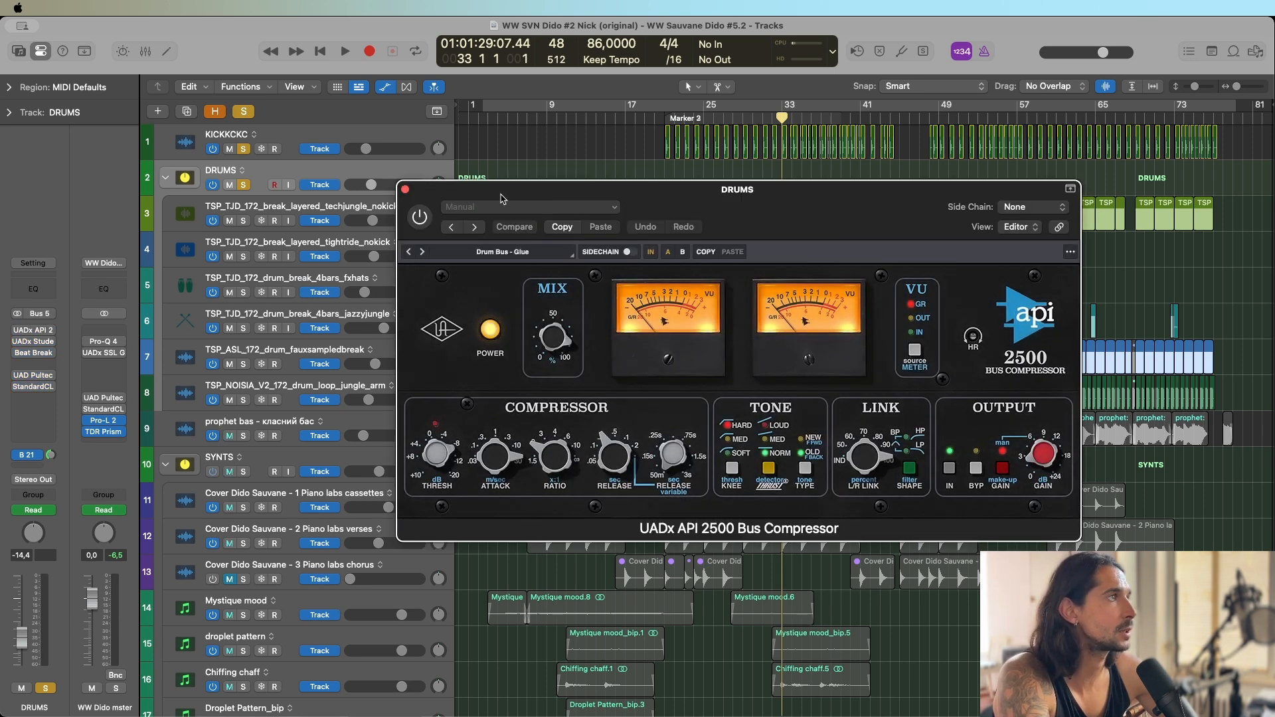
click(420, 217)
key(space)
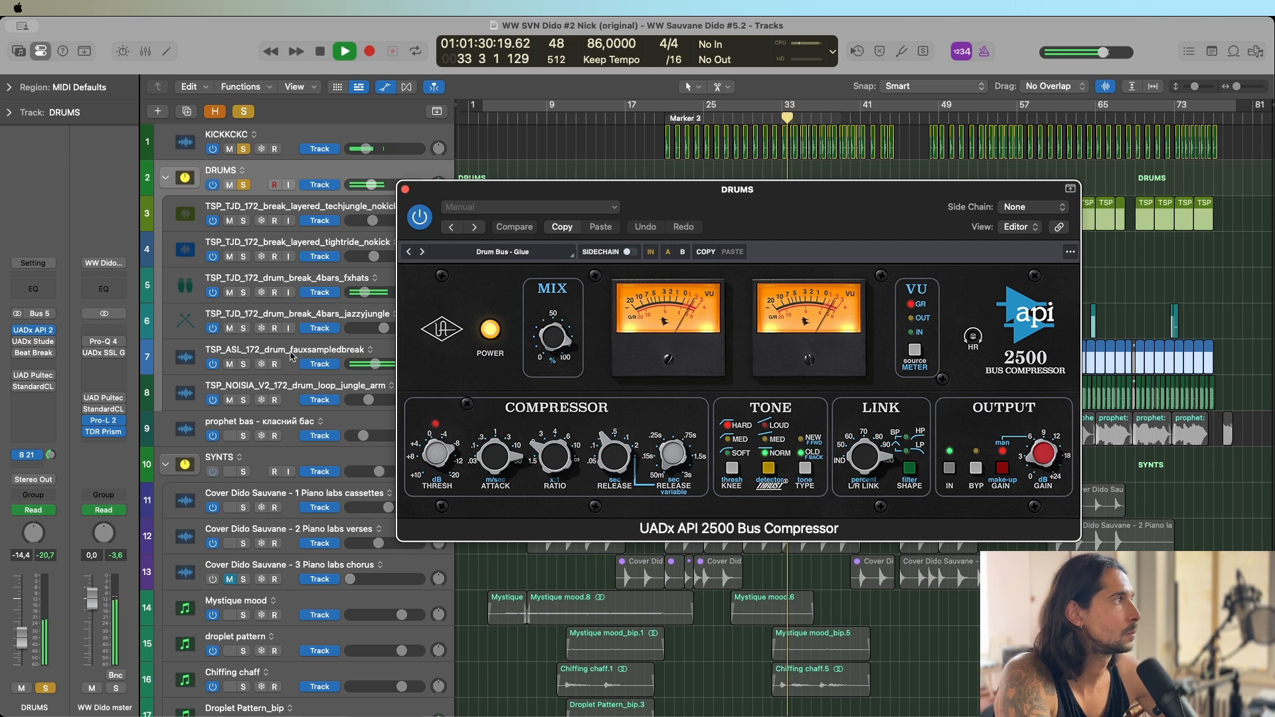
Enable UADx Studer A800 Tape Recorder on DRUMS and play the soloed drums through it around bar 34.
click(35, 342)
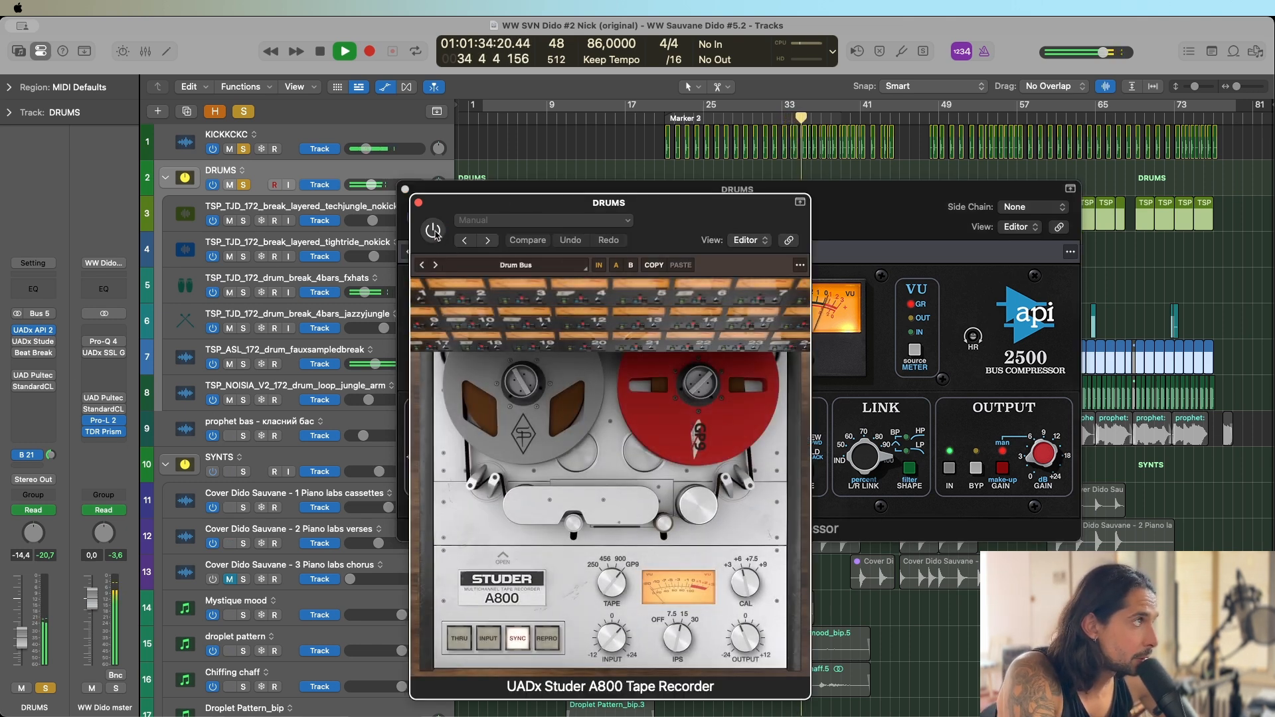
key(space)
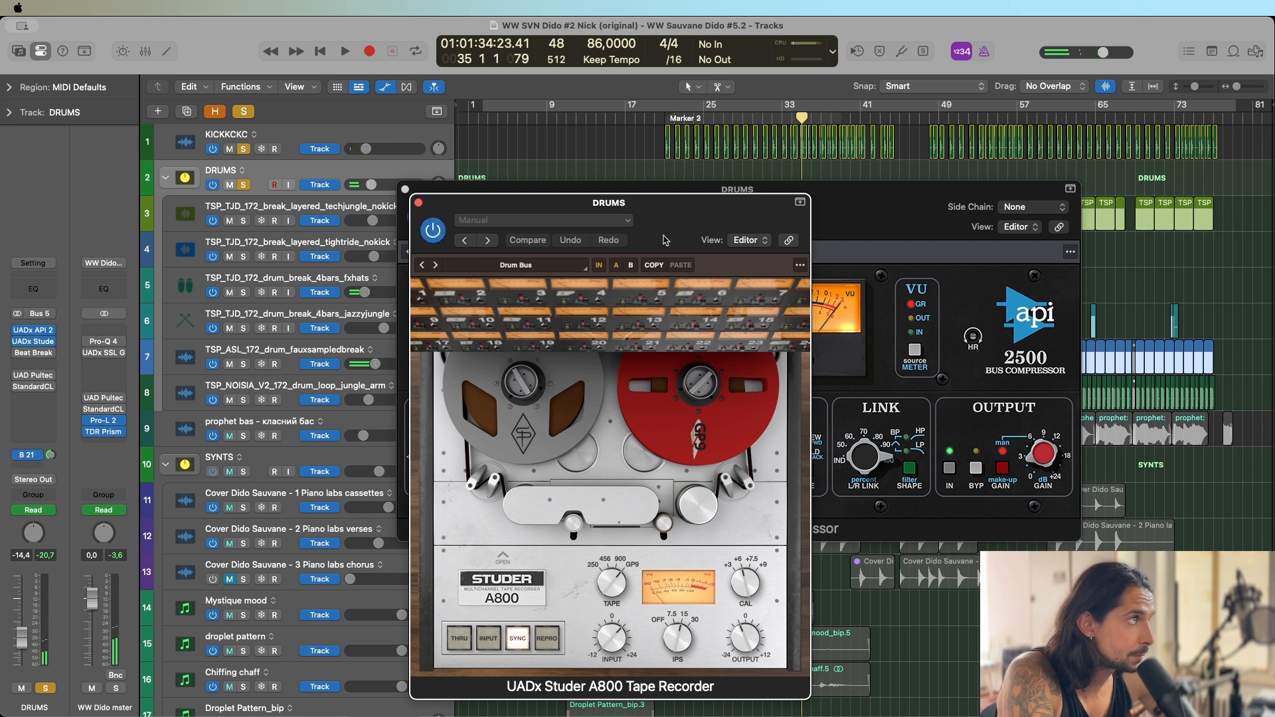
drag(665, 240, 682, 190)
key(space)
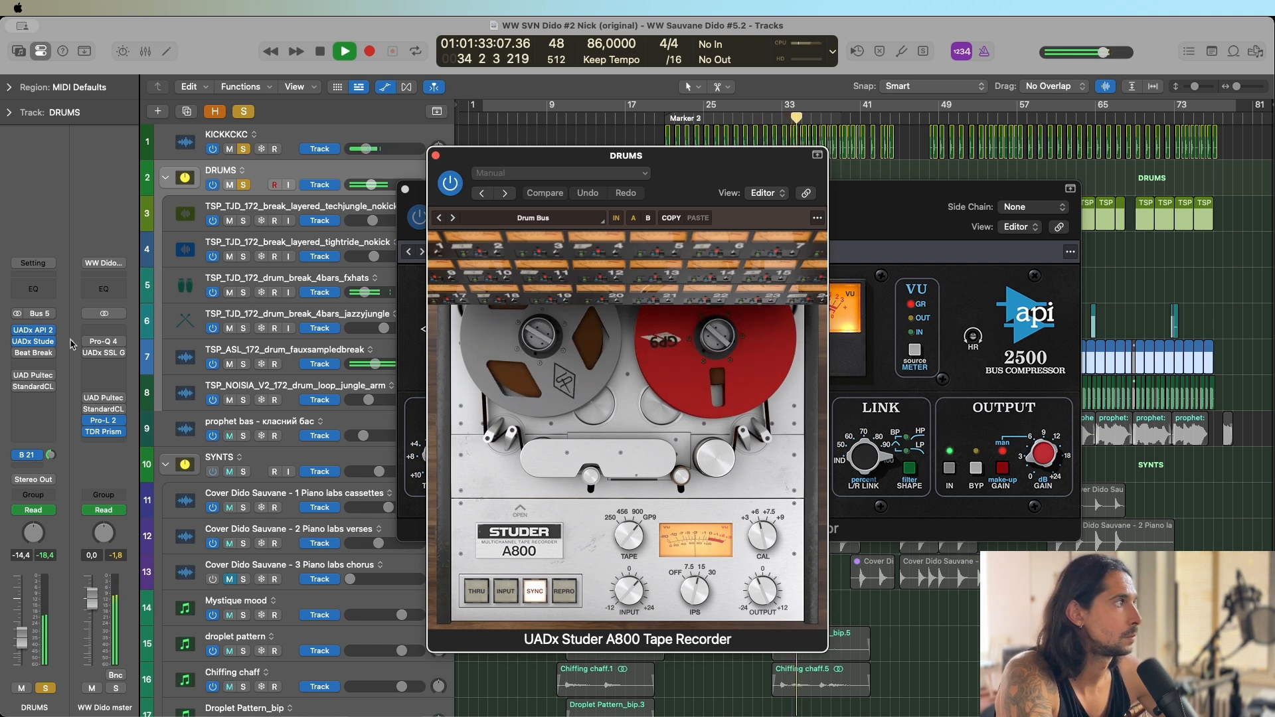
key(space)
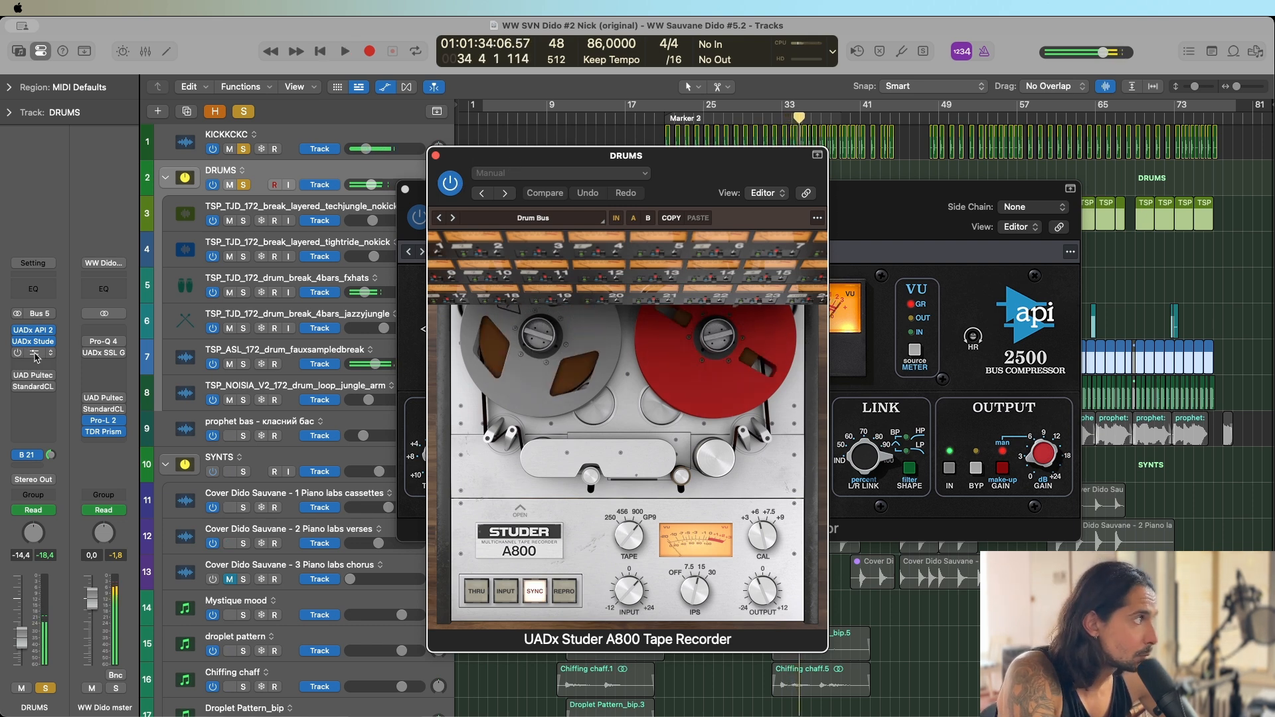
Show Beat Breaker on DRUMS and play the soloed drums from bar 69 with it bypassed.
click(35, 354)
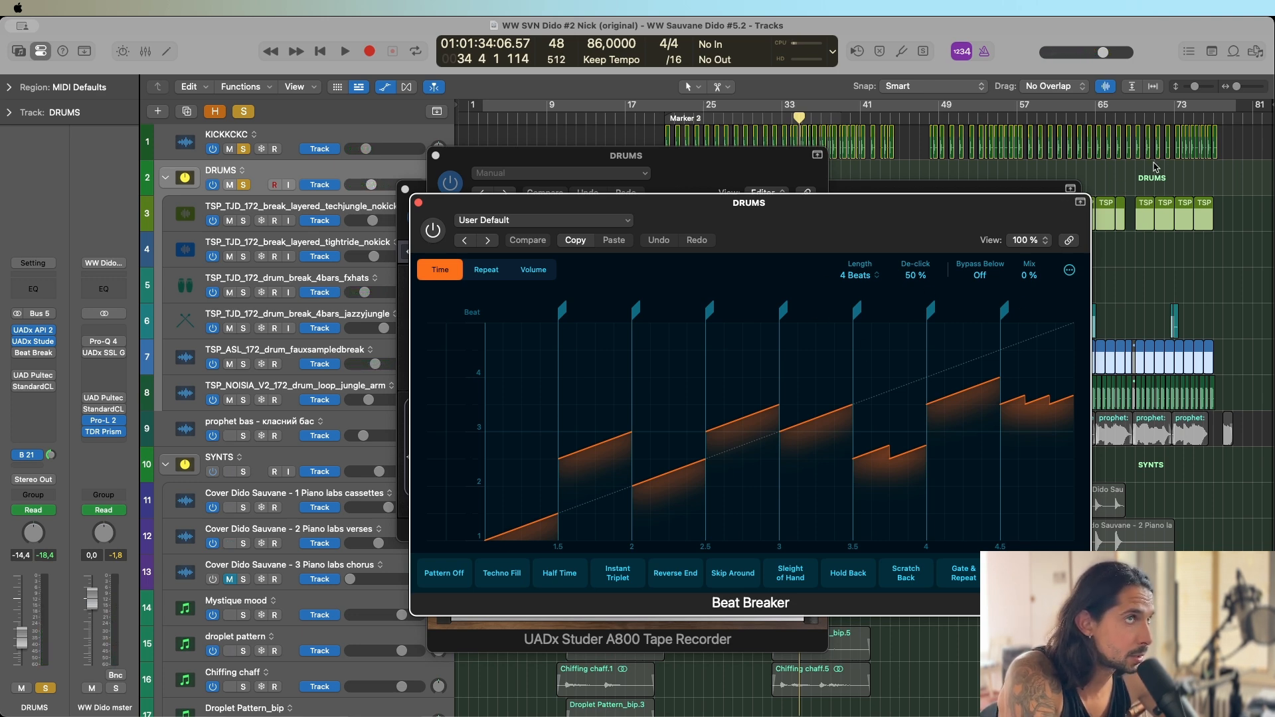
click(1136, 122)
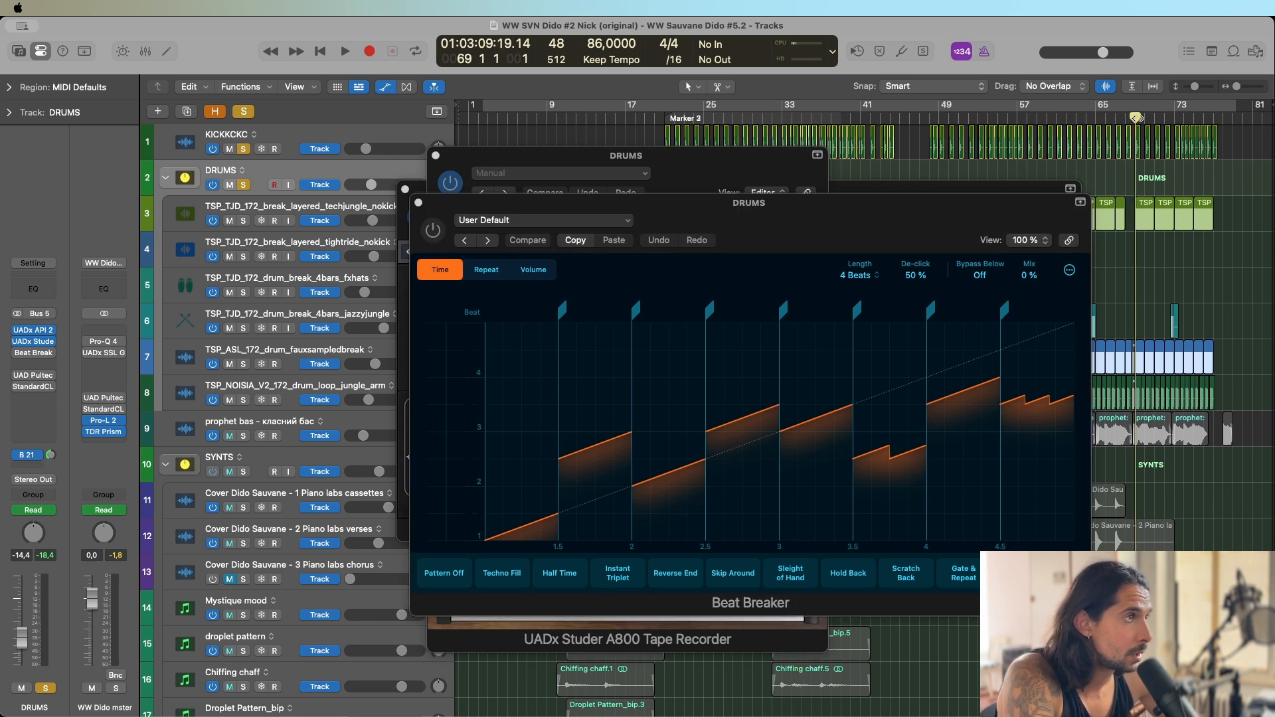
key(space)
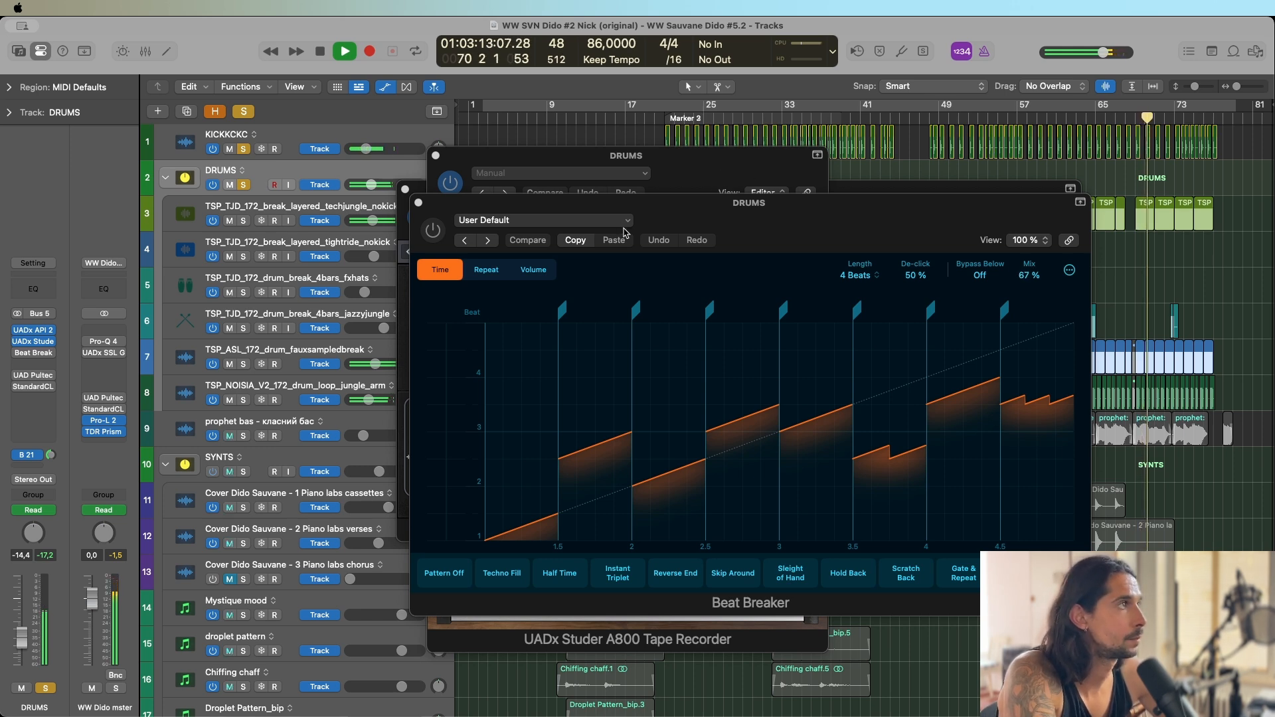
key(space)
Enable Beat Breaker on DRUMS and play the soloed drums through to bar 73 with its automated mix.
click(433, 230)
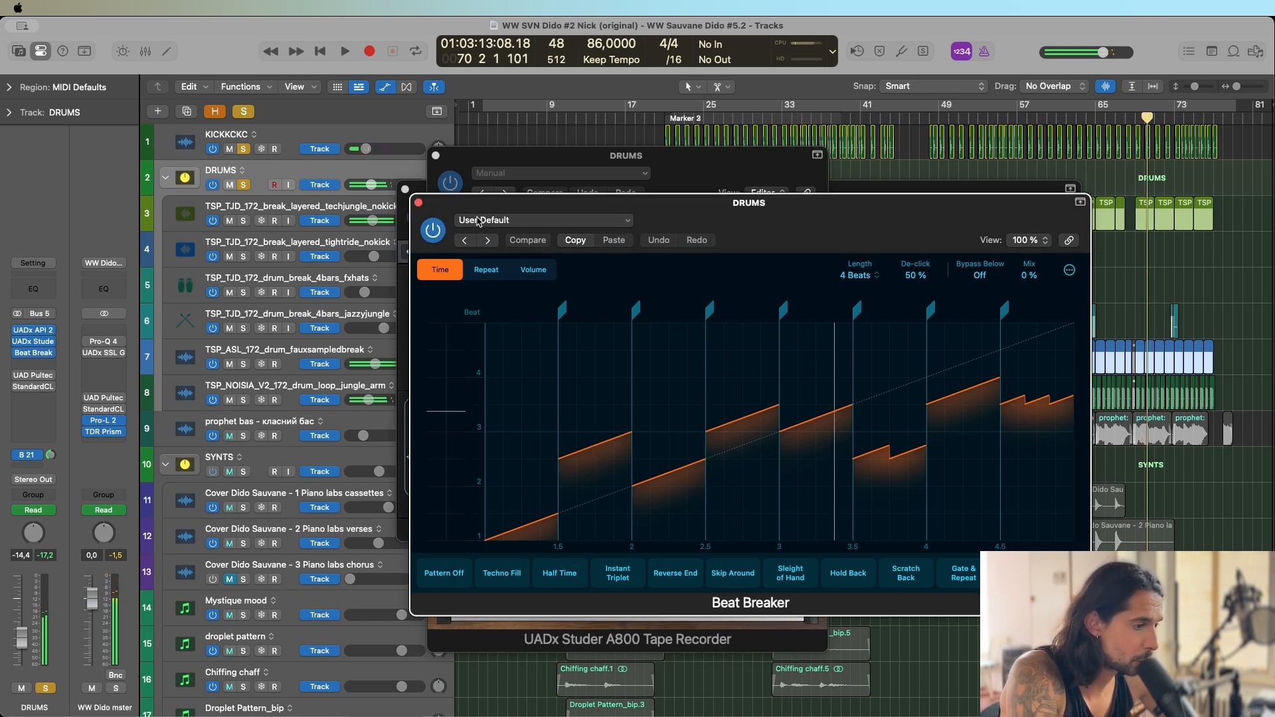
key(space)
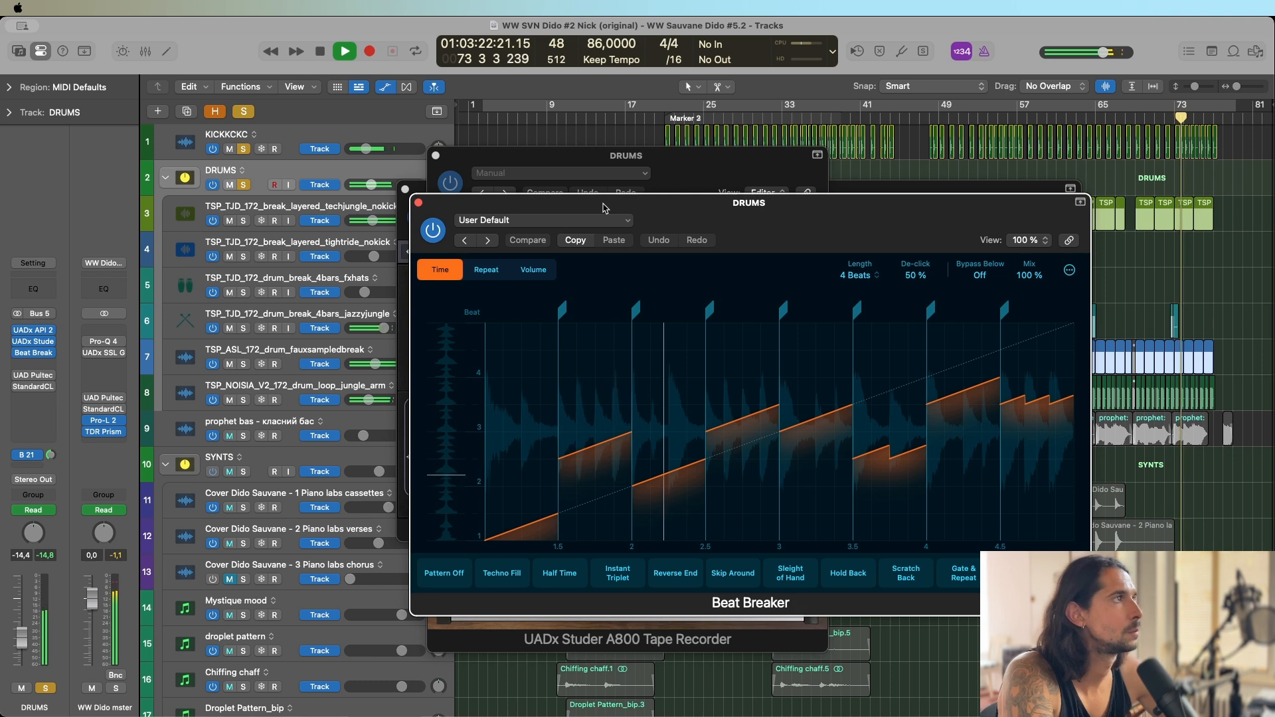
key(space)
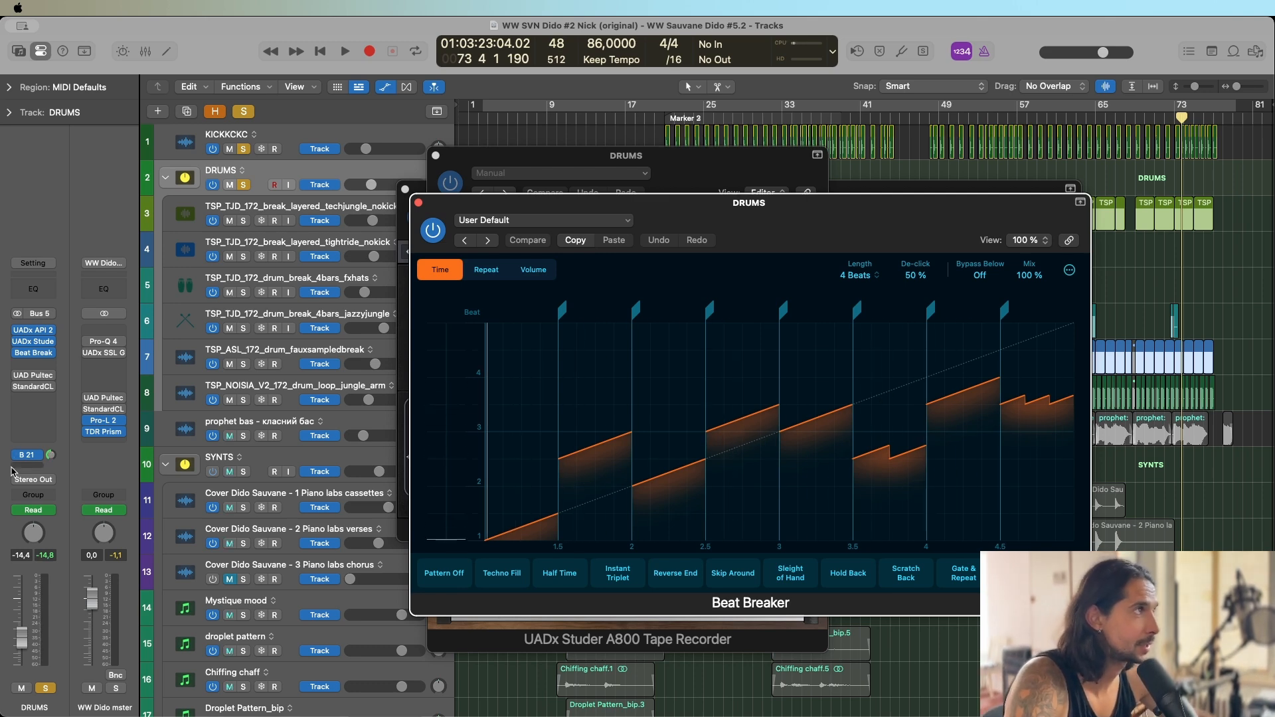
Close the Beat Breaker, Studer A800 and API 2500 windows, then enable UAD Pultec-Pro Legacy on DRUMS.
click(419, 202)
click(435, 156)
click(405, 190)
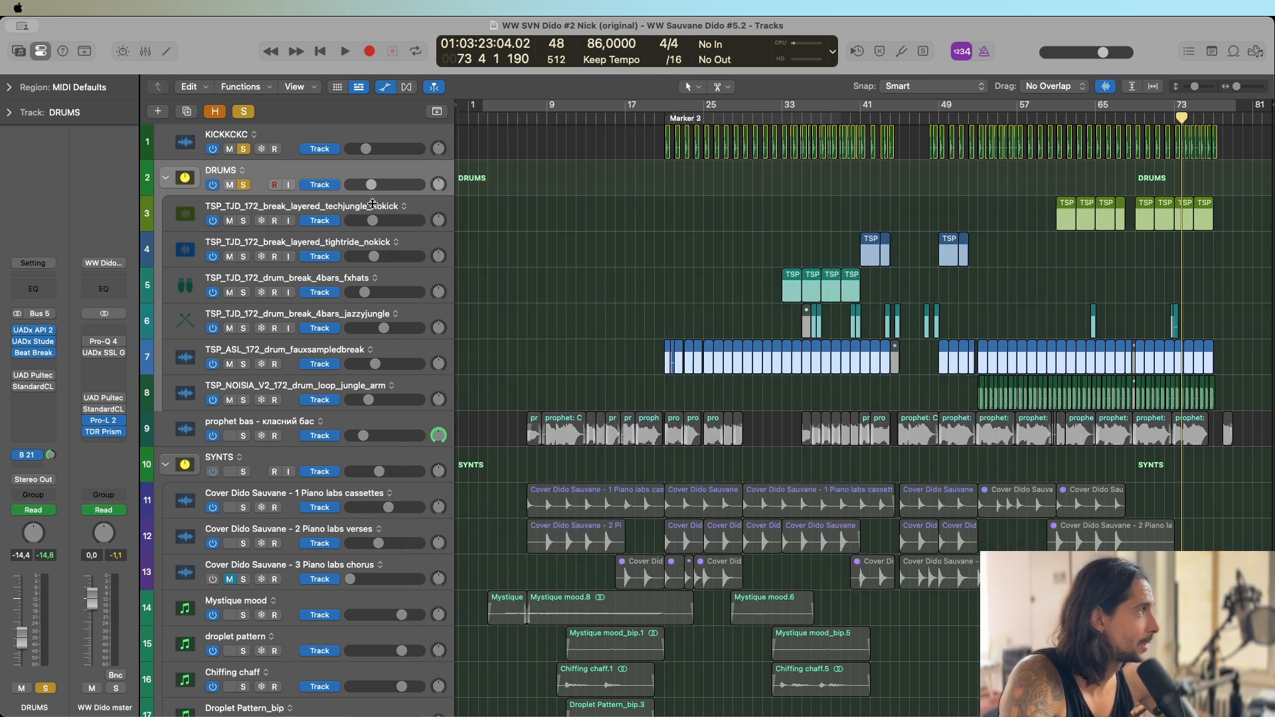
click(33, 376)
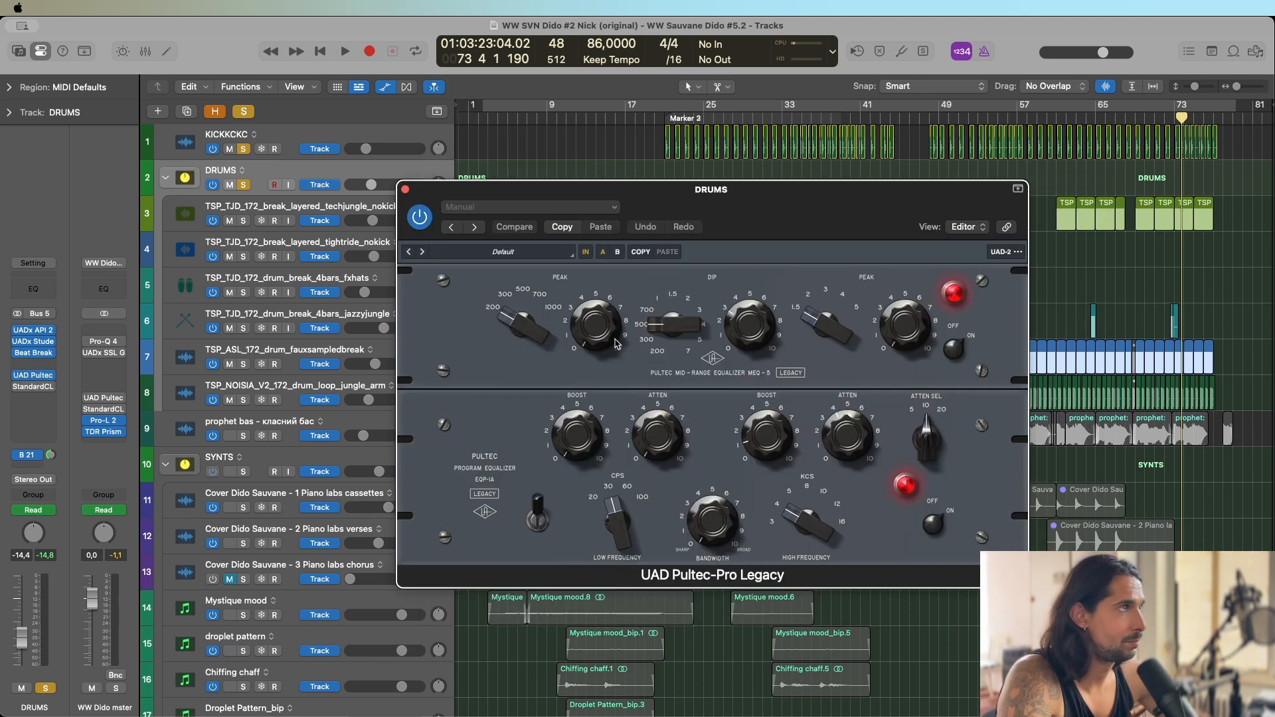
drag(800, 212, 751, 201)
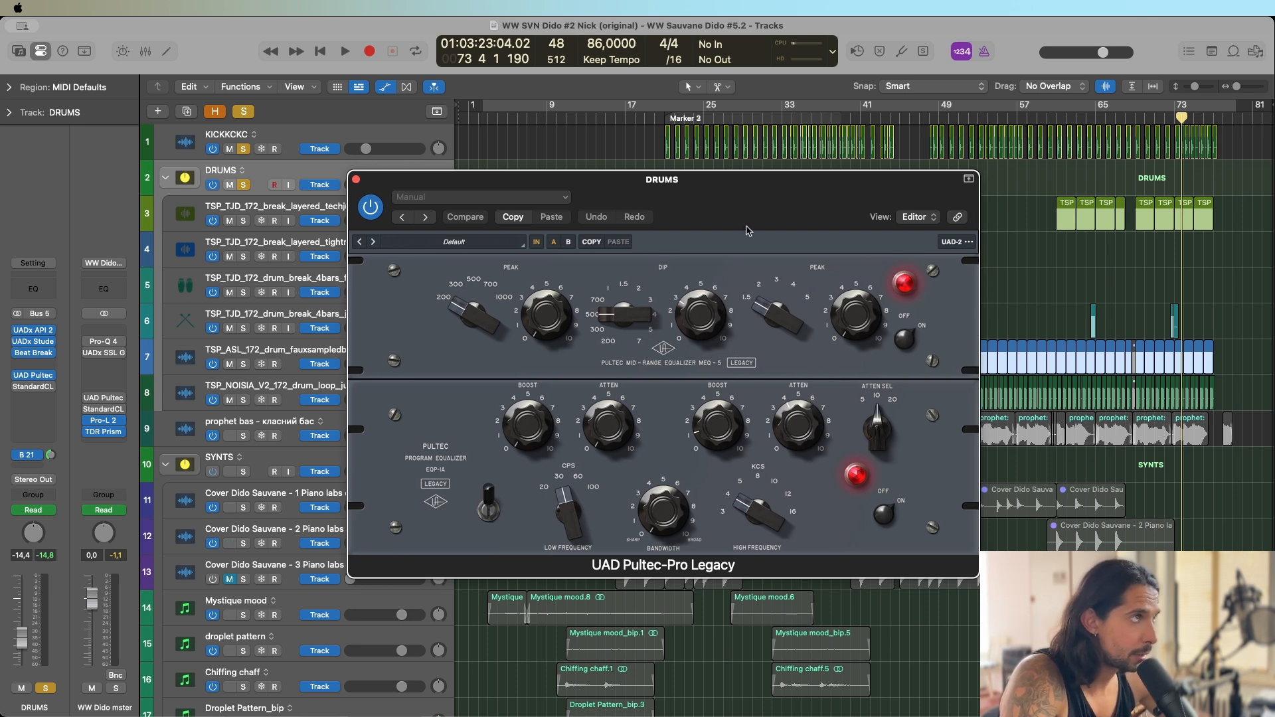
mouse_move(775, 217)
mouse_down()
mouse_move(733, 219)
mouse_move(781, 209)
mouse_move(769, 210)
mouse_up()
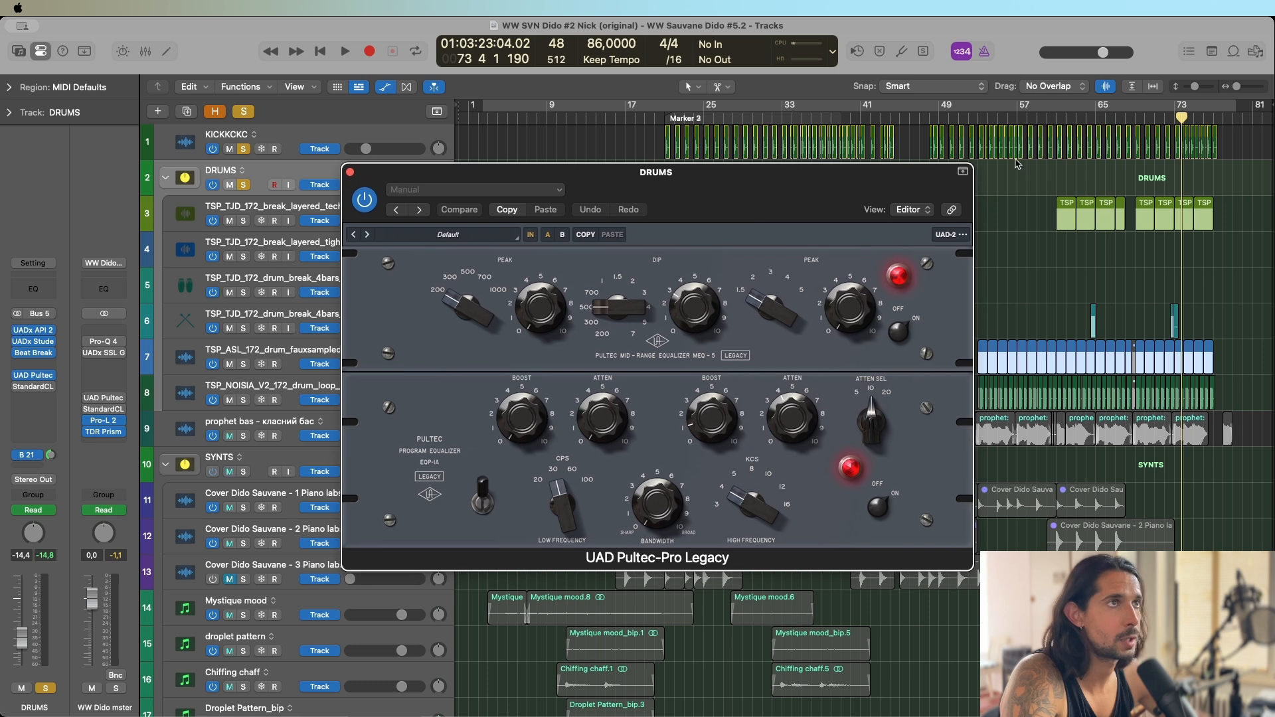
Play the soloed drums from bar 61 through UAD Pultec-Pro Legacy and review its equalizer settings.
click(1058, 118)
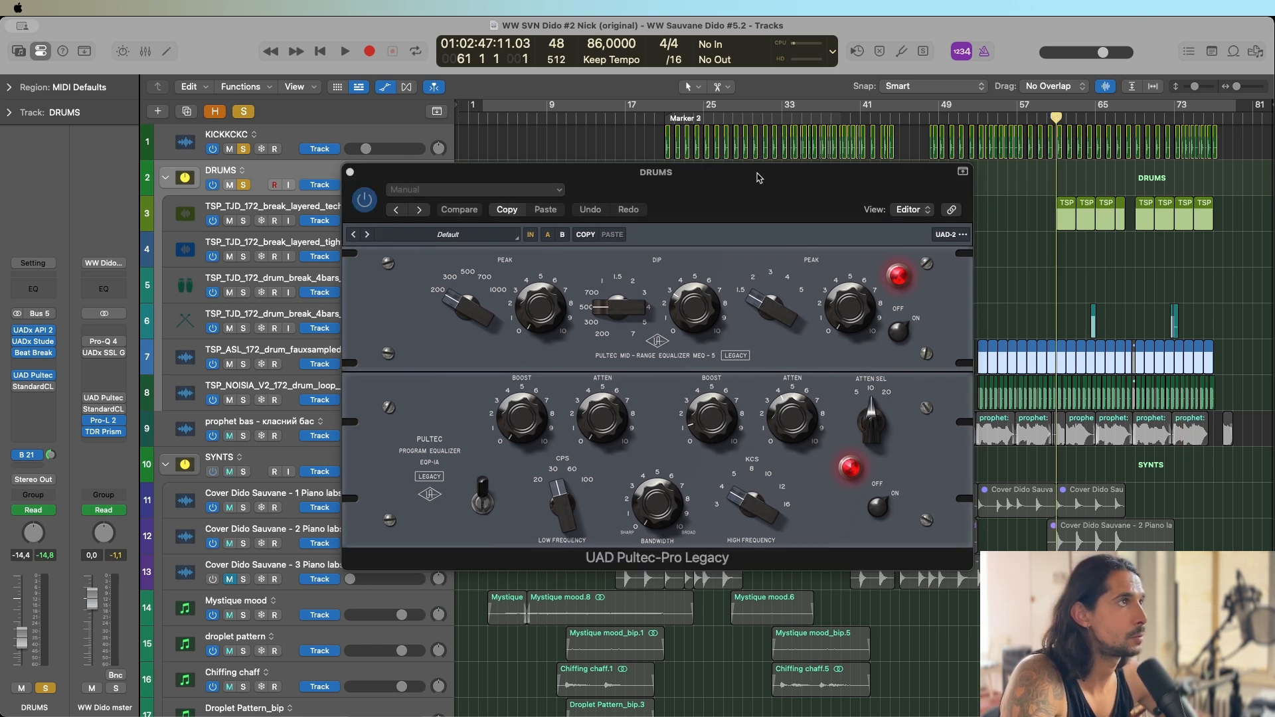
drag(729, 200, 718, 176)
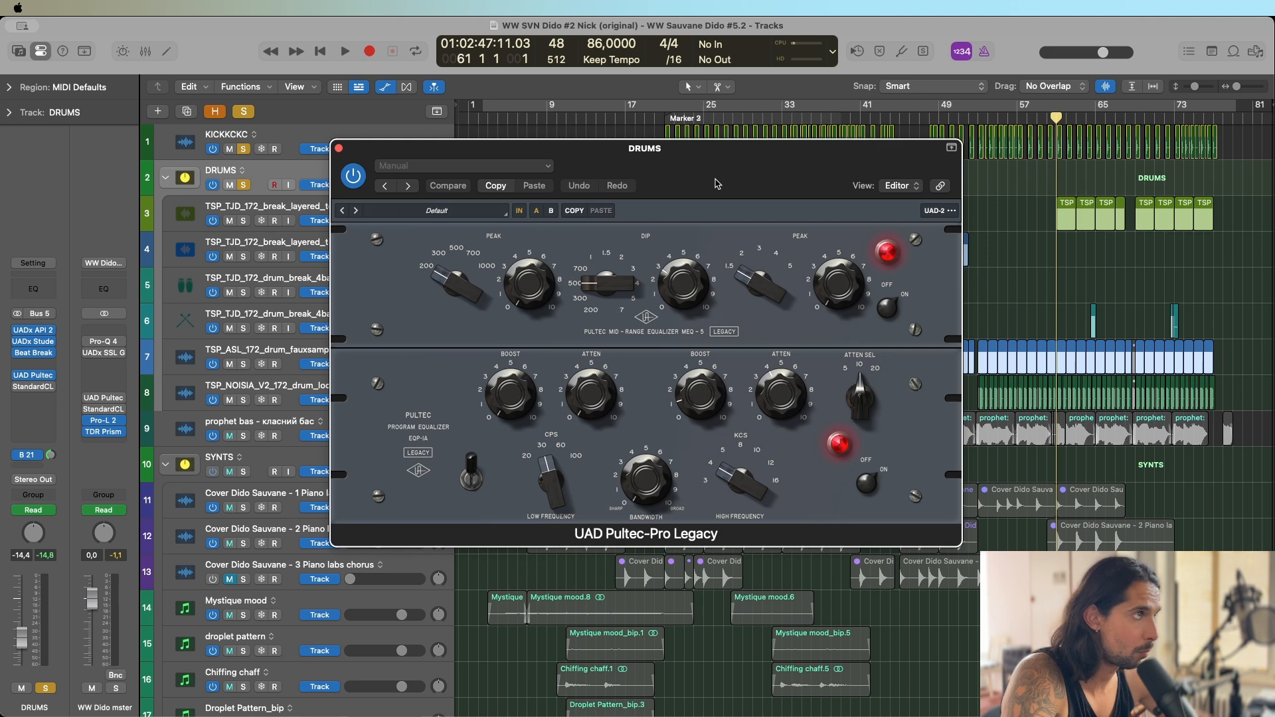
mouse_move(727, 174)
mouse_down()
mouse_move(749, 171)
mouse_move(710, 187)
mouse_up()
key(space)
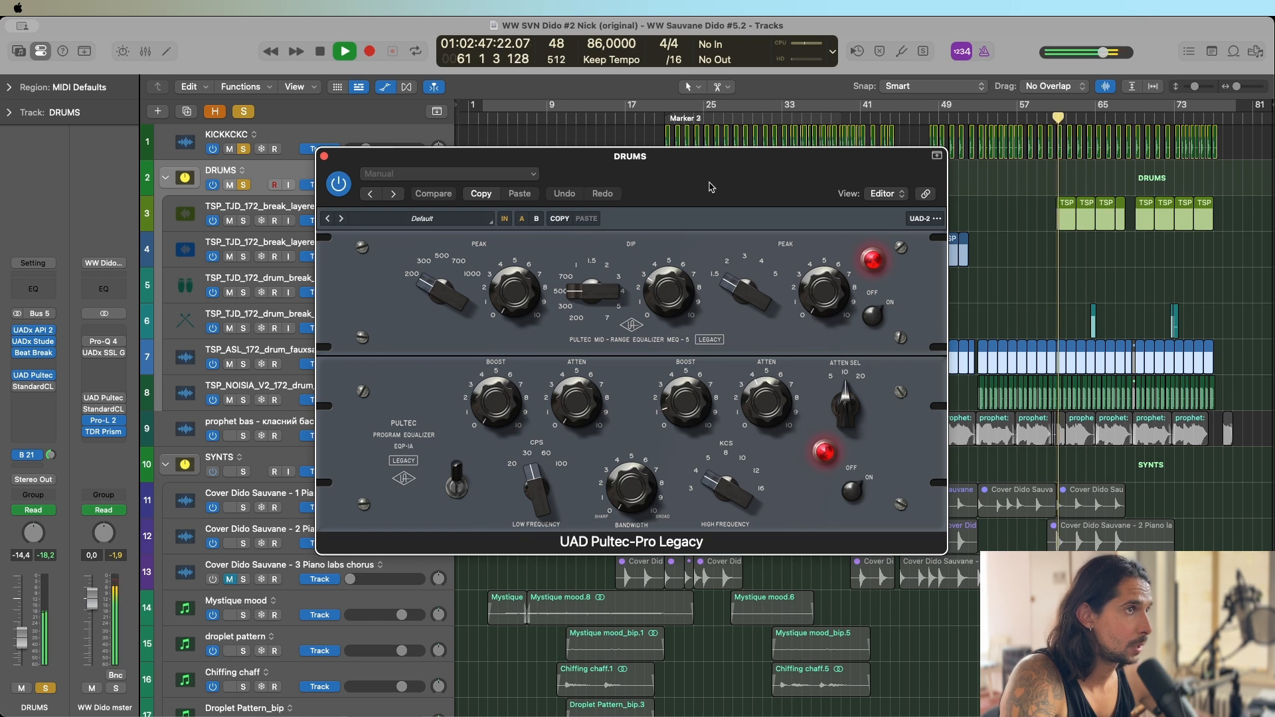
key(space)
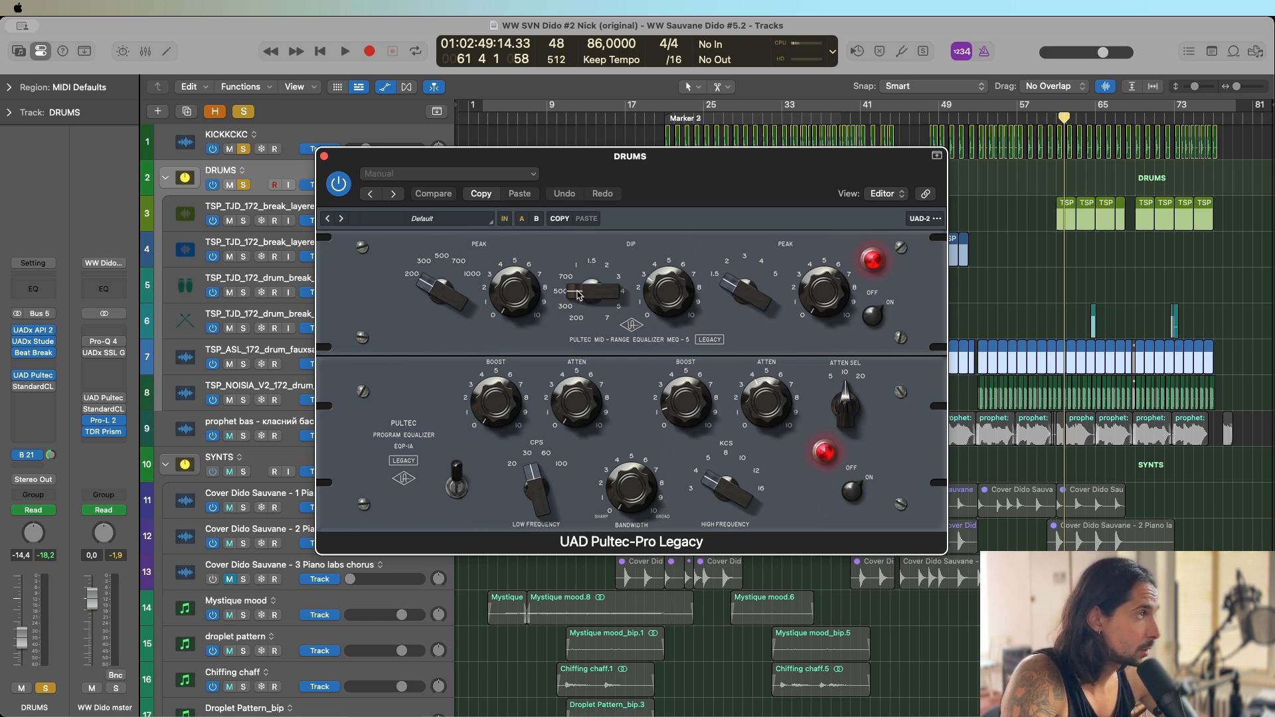
drag(668, 298, 666, 298)
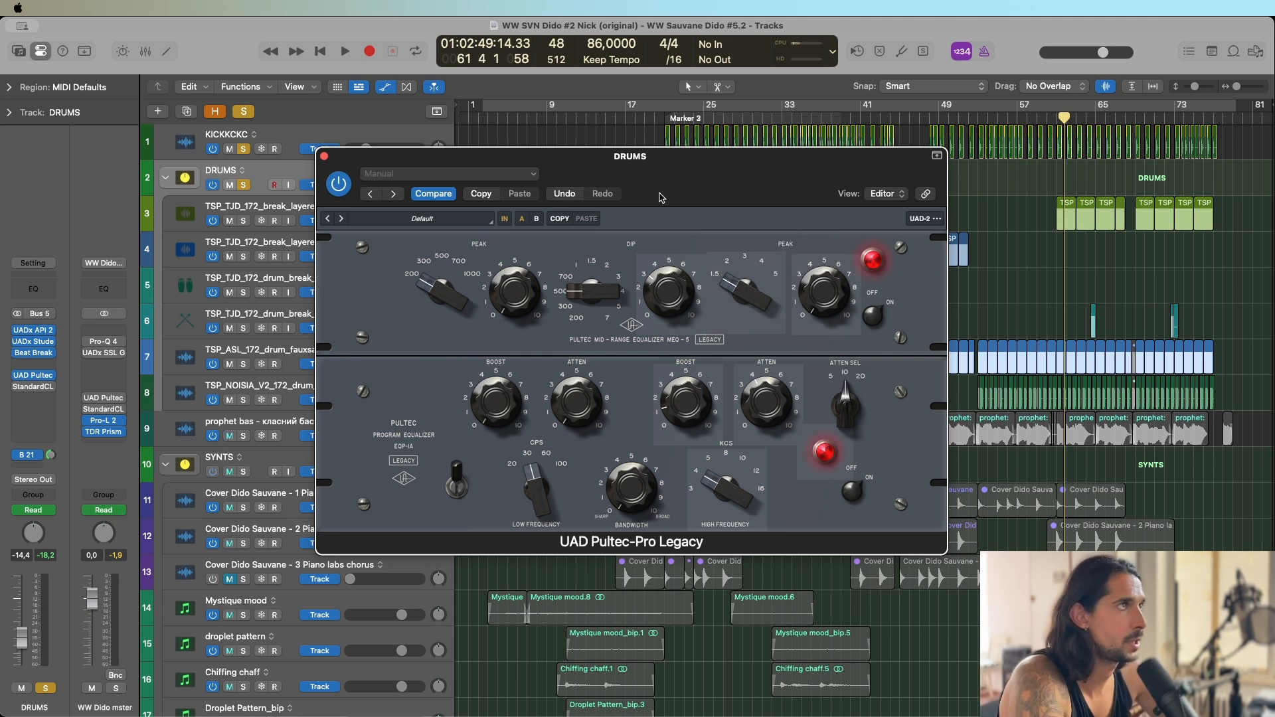
drag(656, 178, 651, 194)
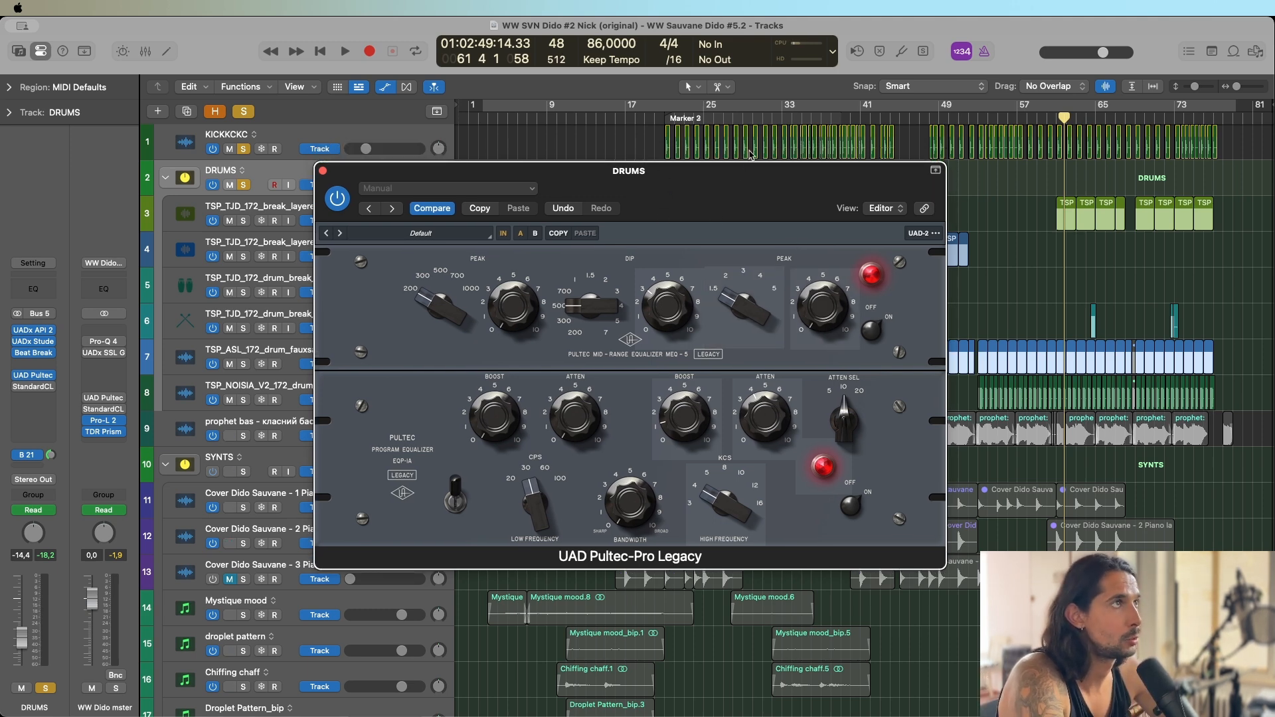
Enable StandardCLIP on DRUMS and play the soloed drums from around bar 33 while examining its hard clipping.
click(781, 118)
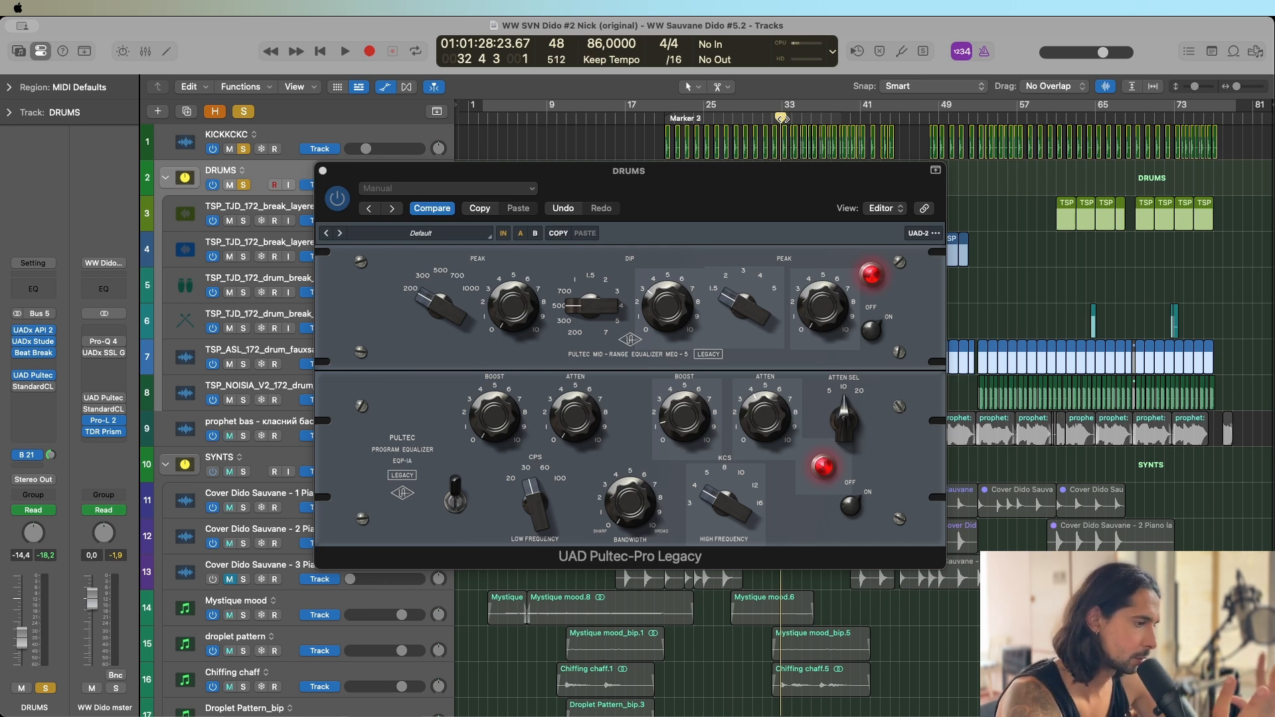
key(space)
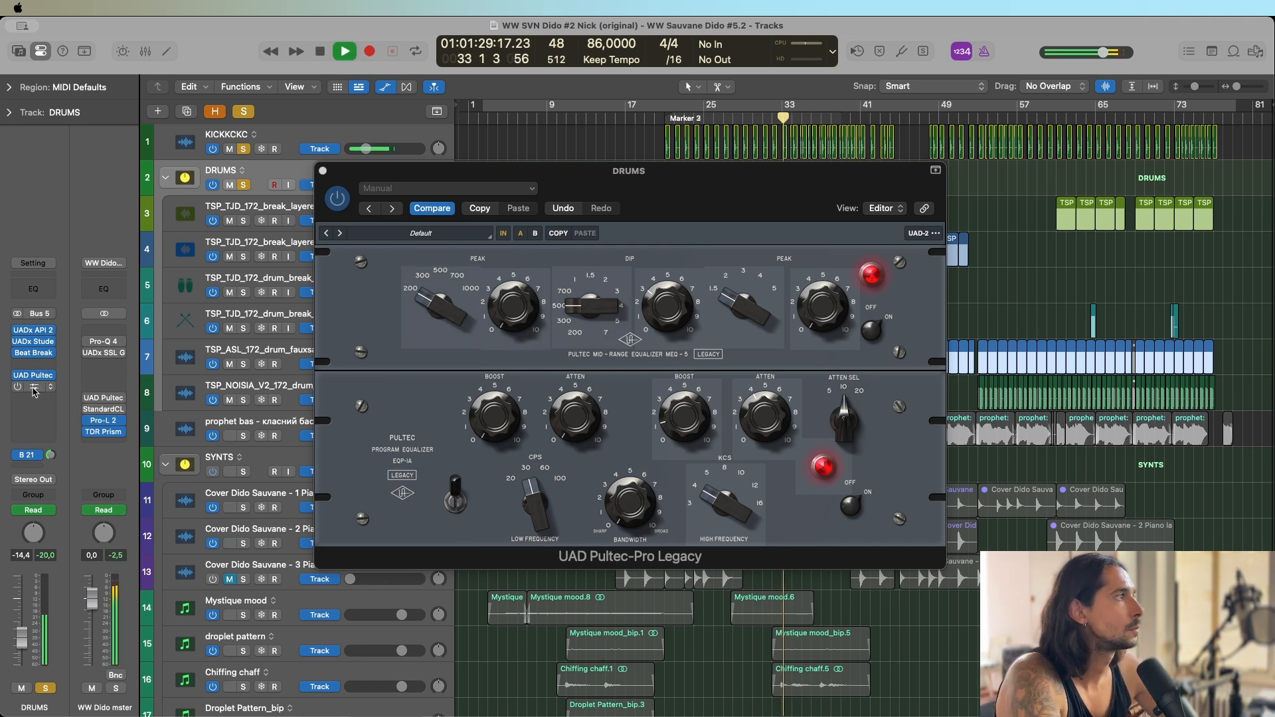
click(33, 386)
key(space)
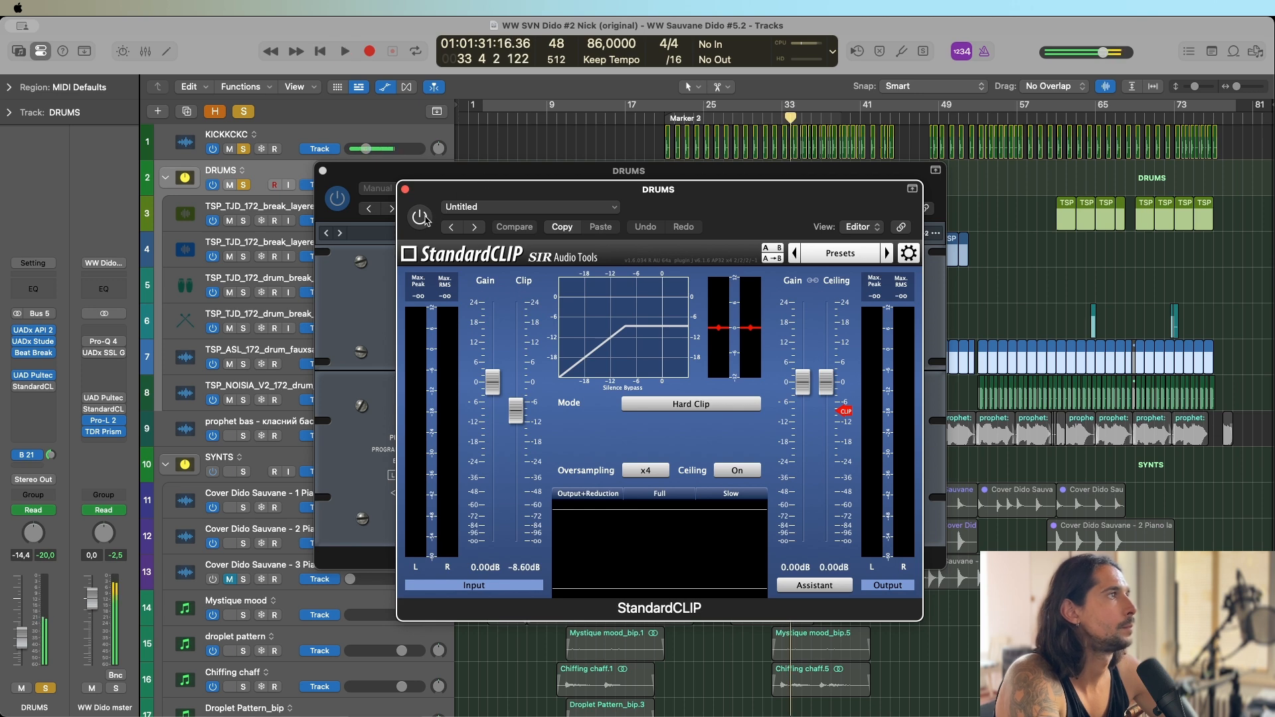
click(420, 216)
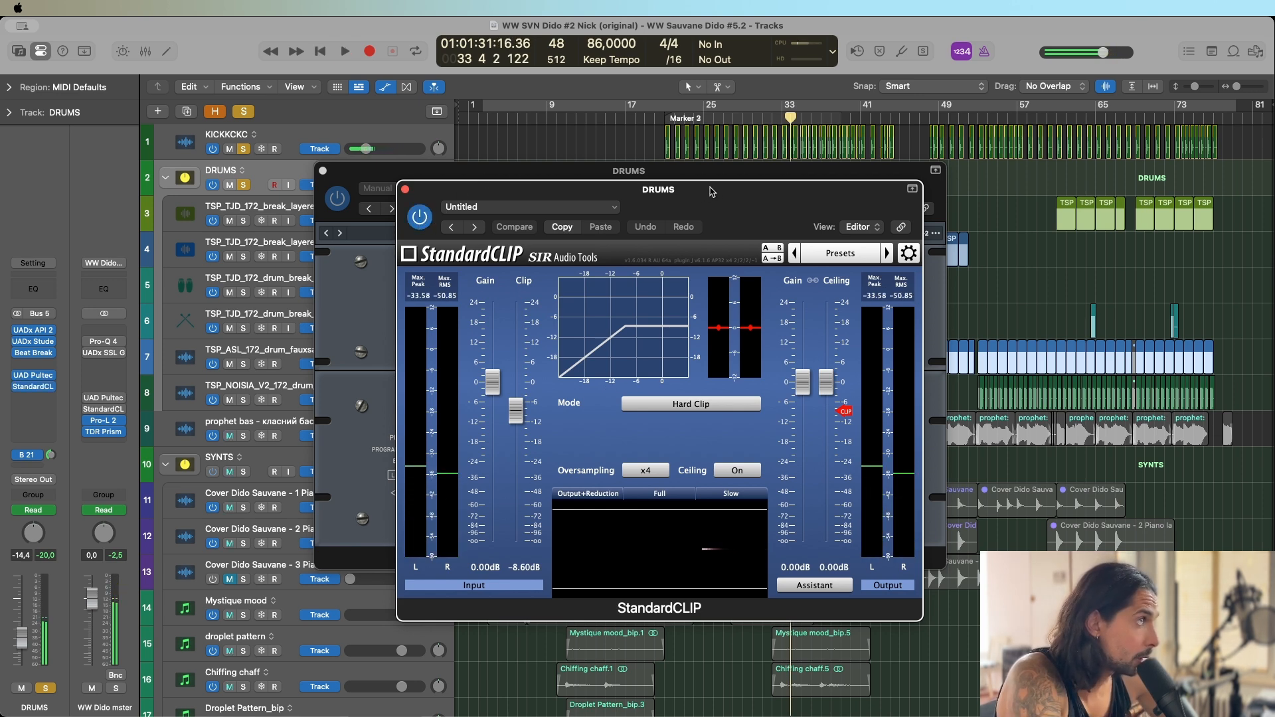
key(space)
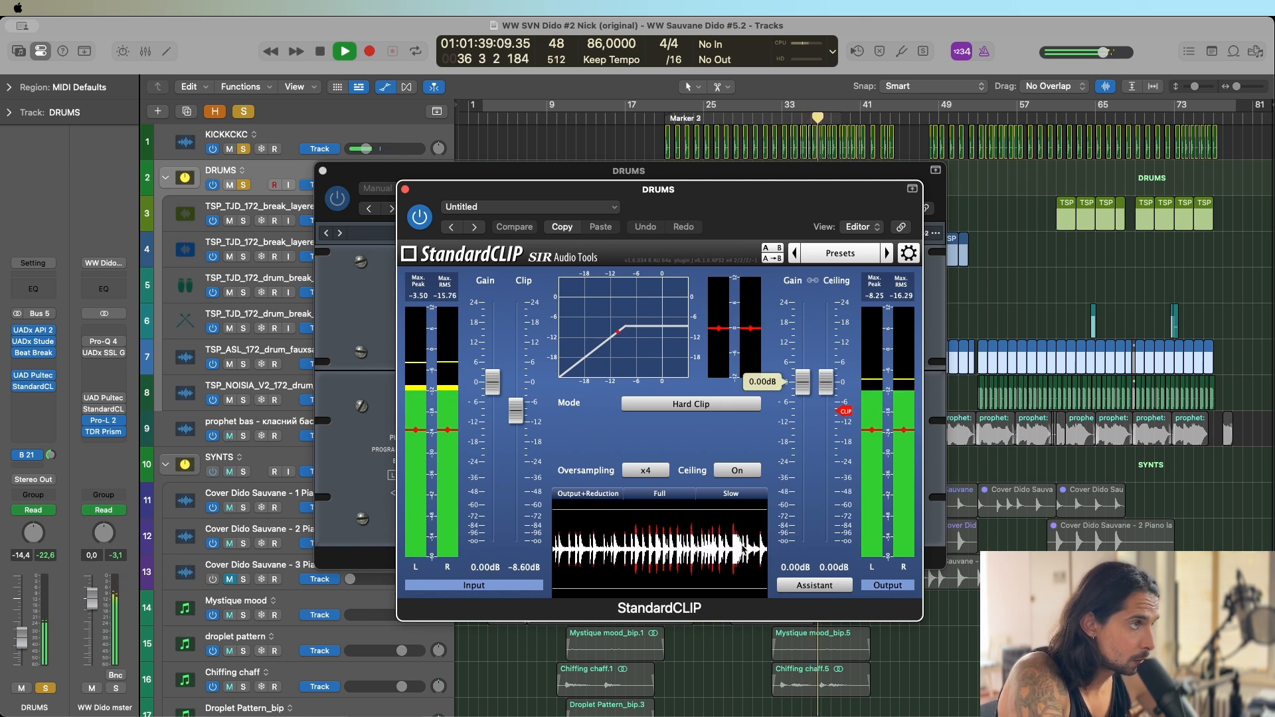
key(space)
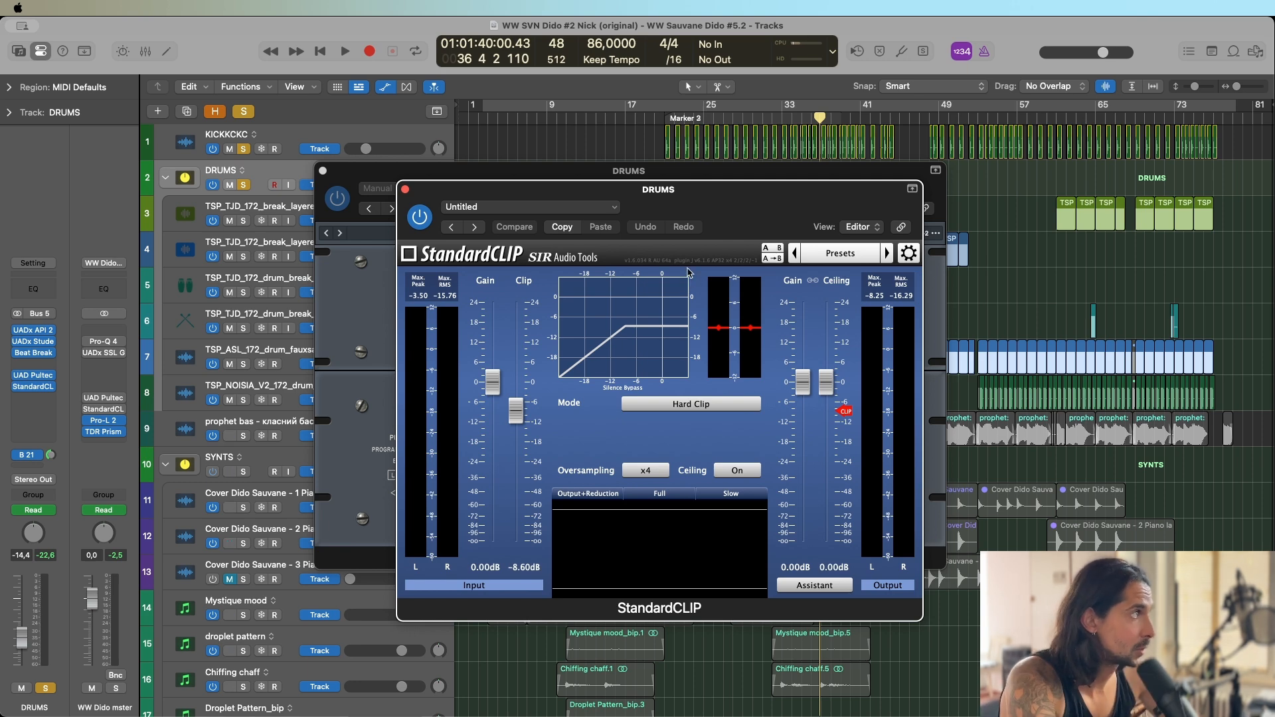
Open UADx Hitsville Reverb Chambers on the drum htsv room return and play the soloed drums through it from around bar 36.
click(52, 455)
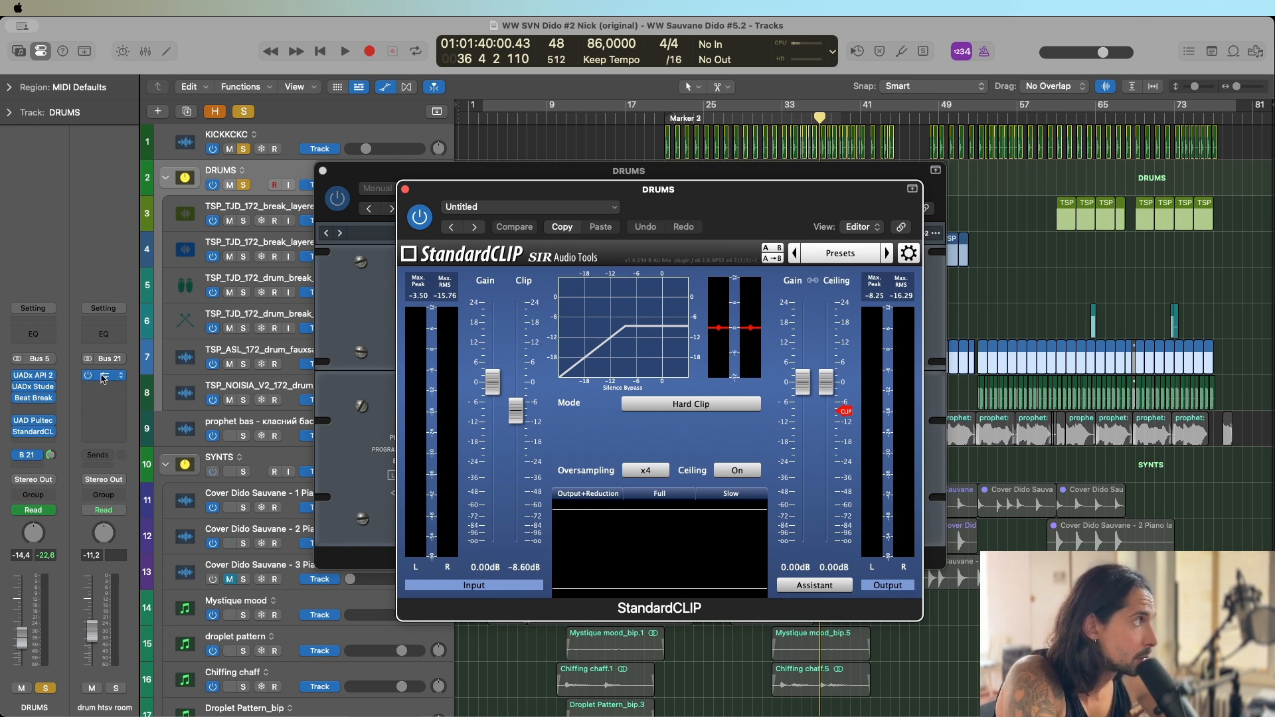
click(105, 376)
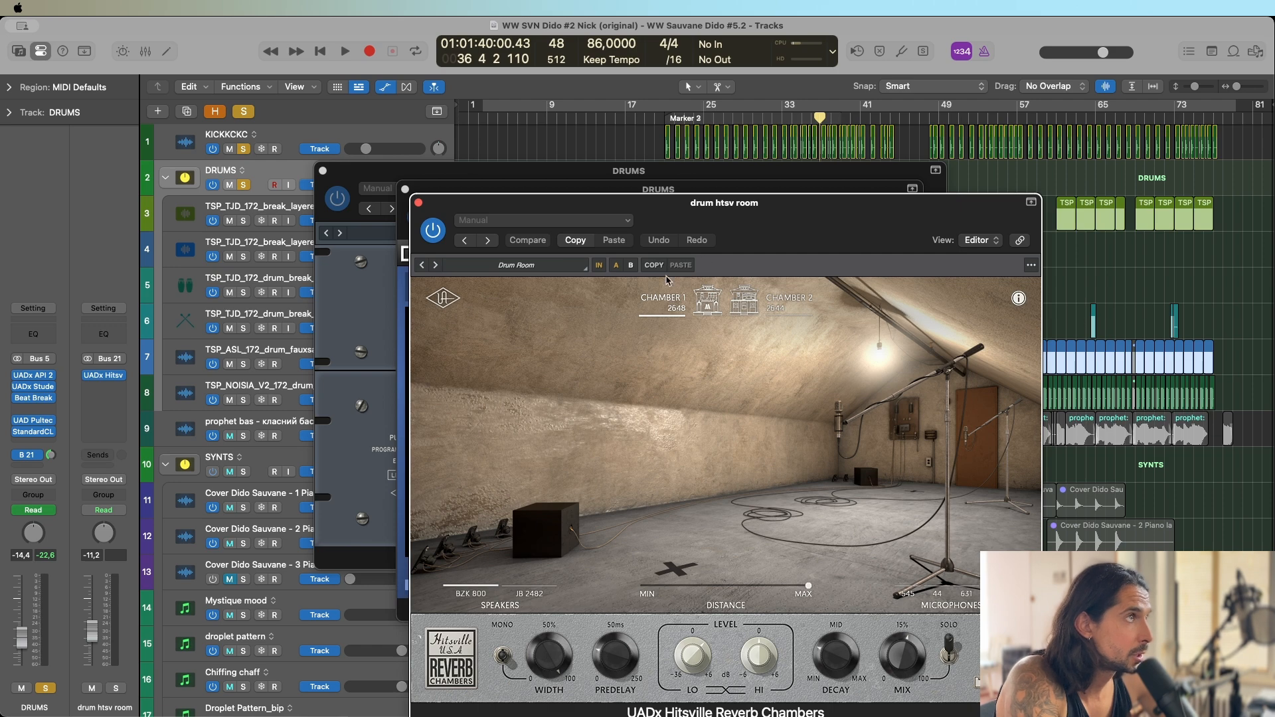
drag(761, 240, 706, 188)
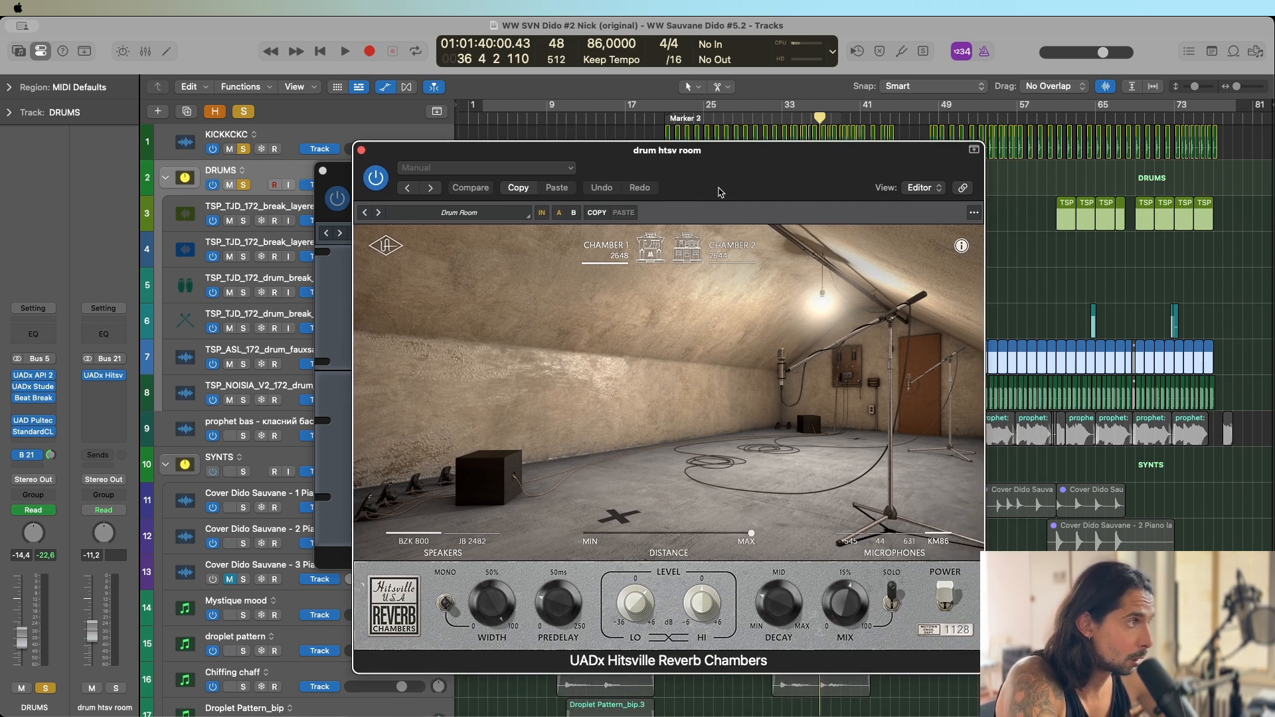
key(space)
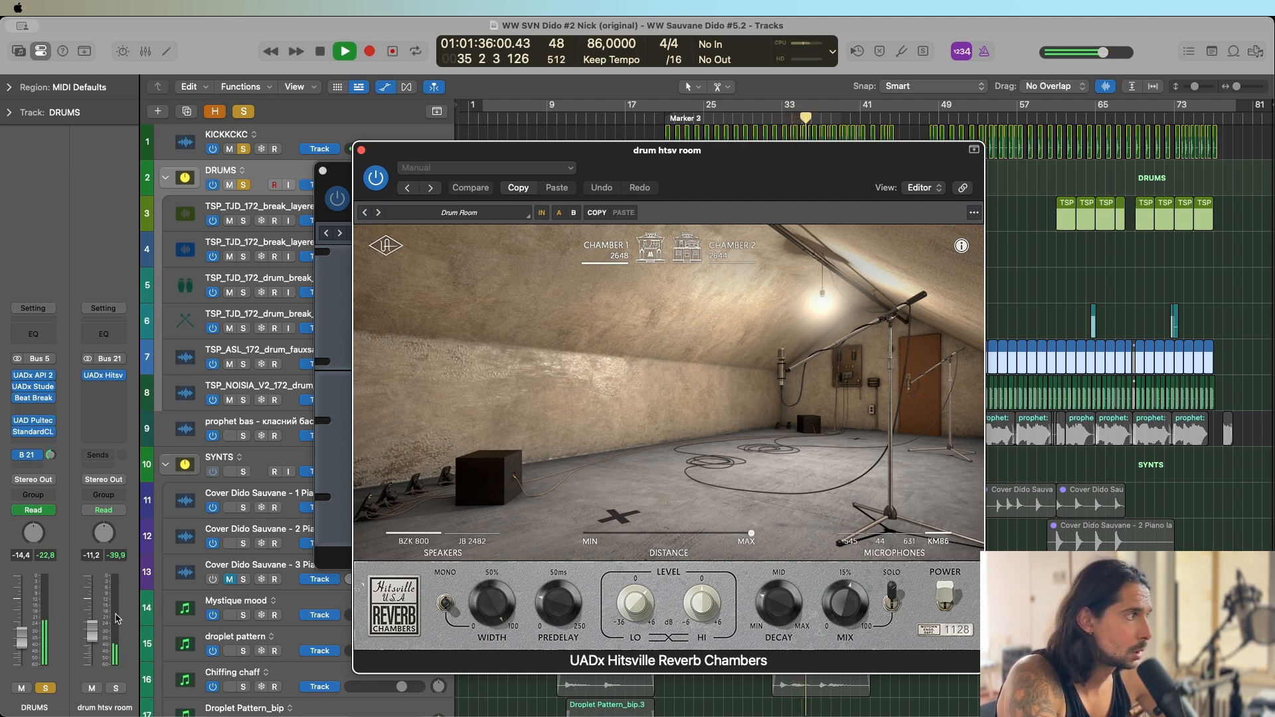
Solo the drum htsv room return to hear the reverb alone, then return the solo to DRUMS and play to bar 42.
click(115, 688)
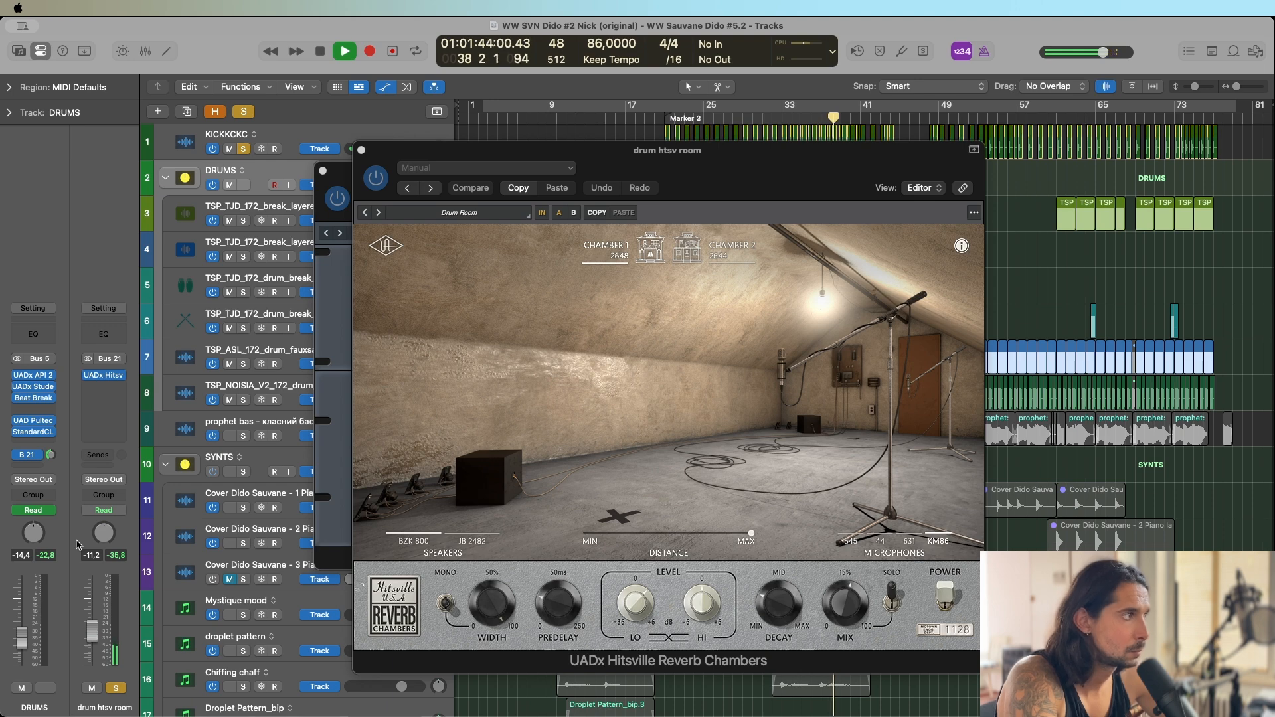
key(m)
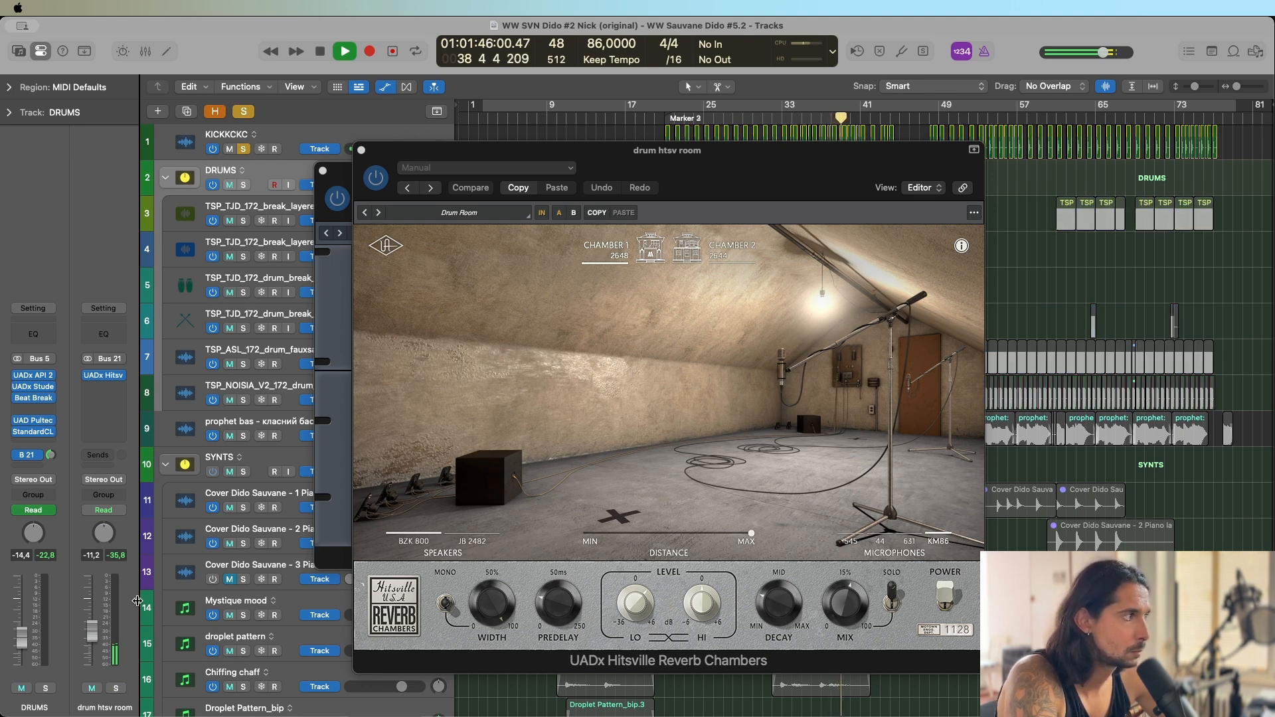
key(s)
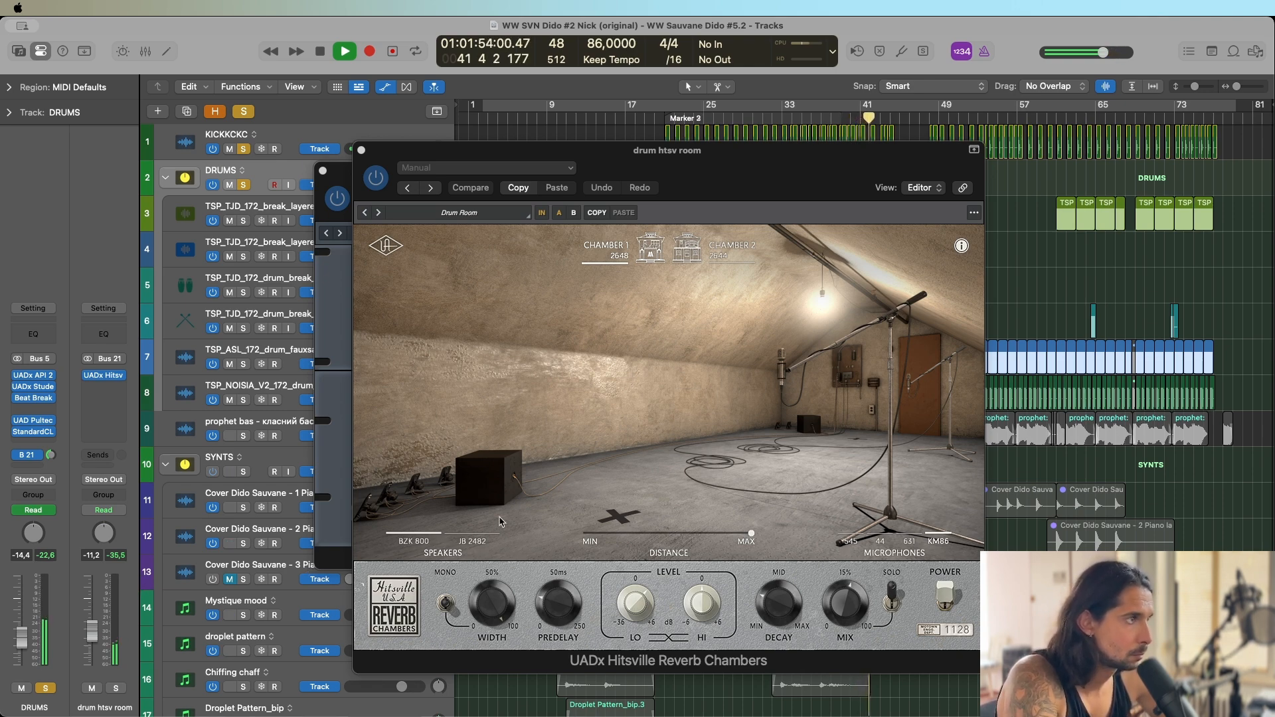
key(space)
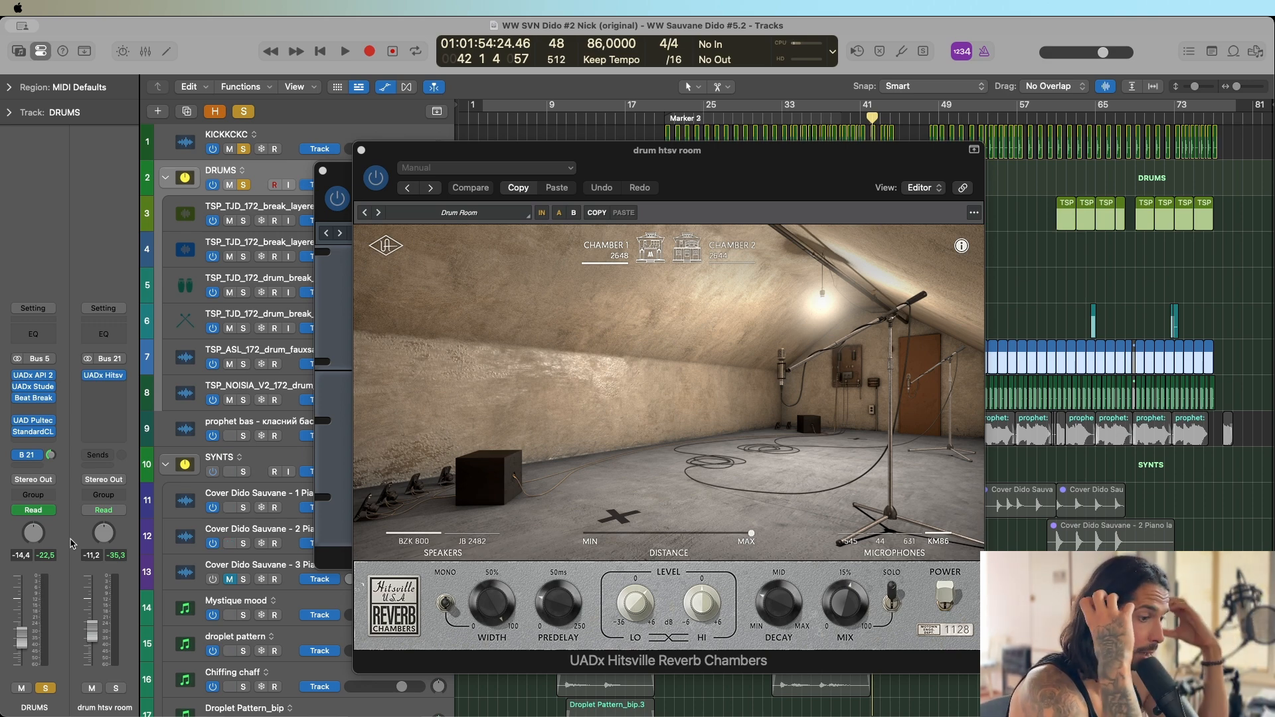
Lower the drum htsv room return level to -13.8 dB while playing the soloed drums around bar 35.
key(space)
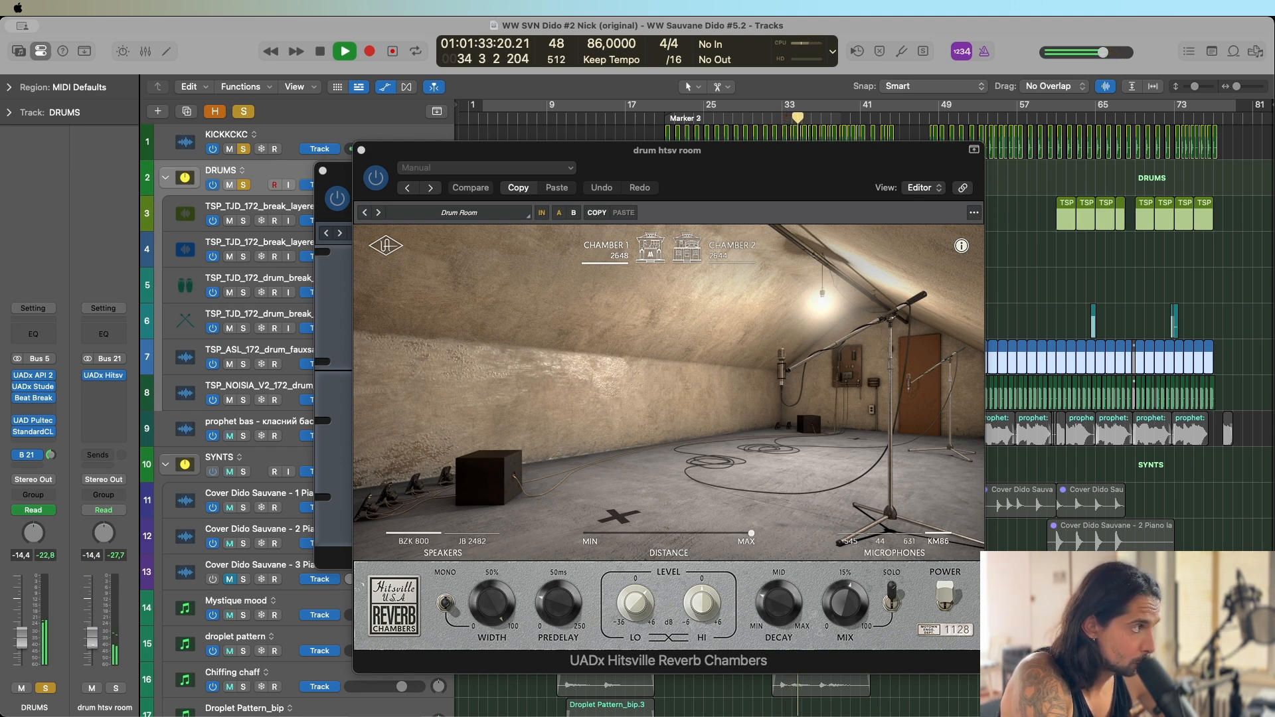
drag(93, 644, 92, 643)
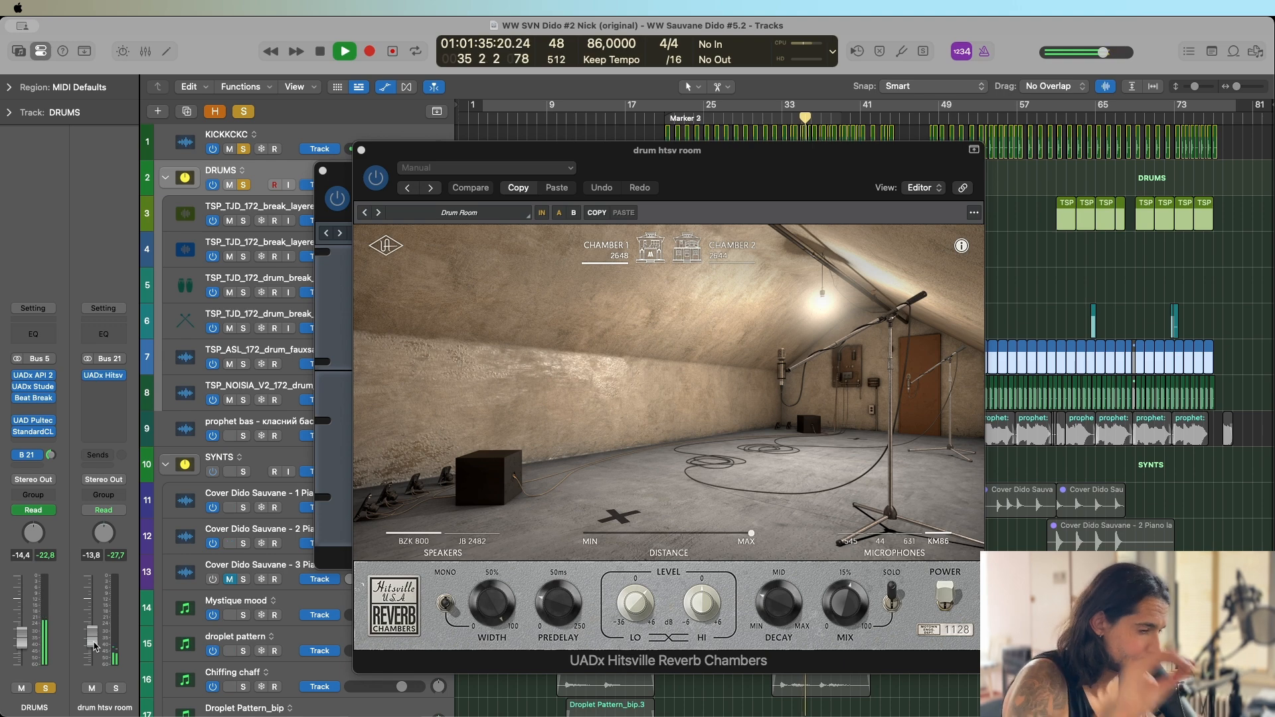
key(space)
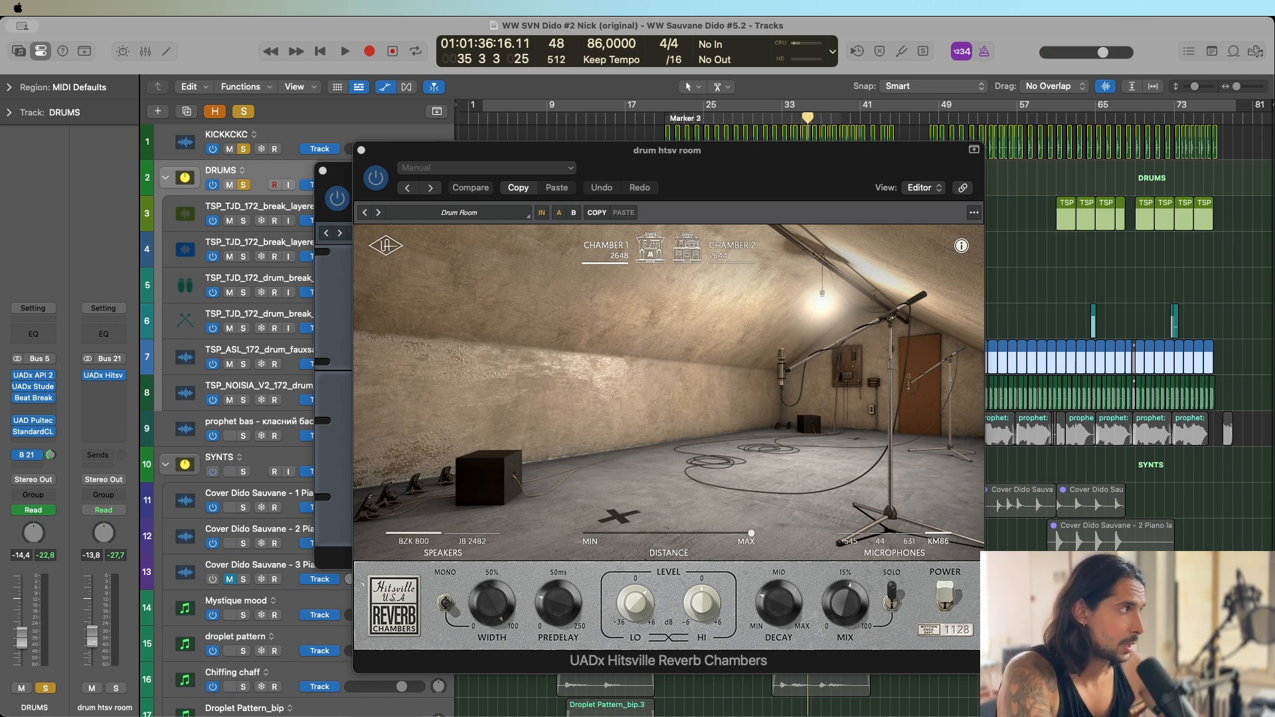
Solo the prophet bas track and close the Hitsville, StandardCLIP and remaining DRUMS plug-in windows.
alt+click(243, 436)
click(361, 152)
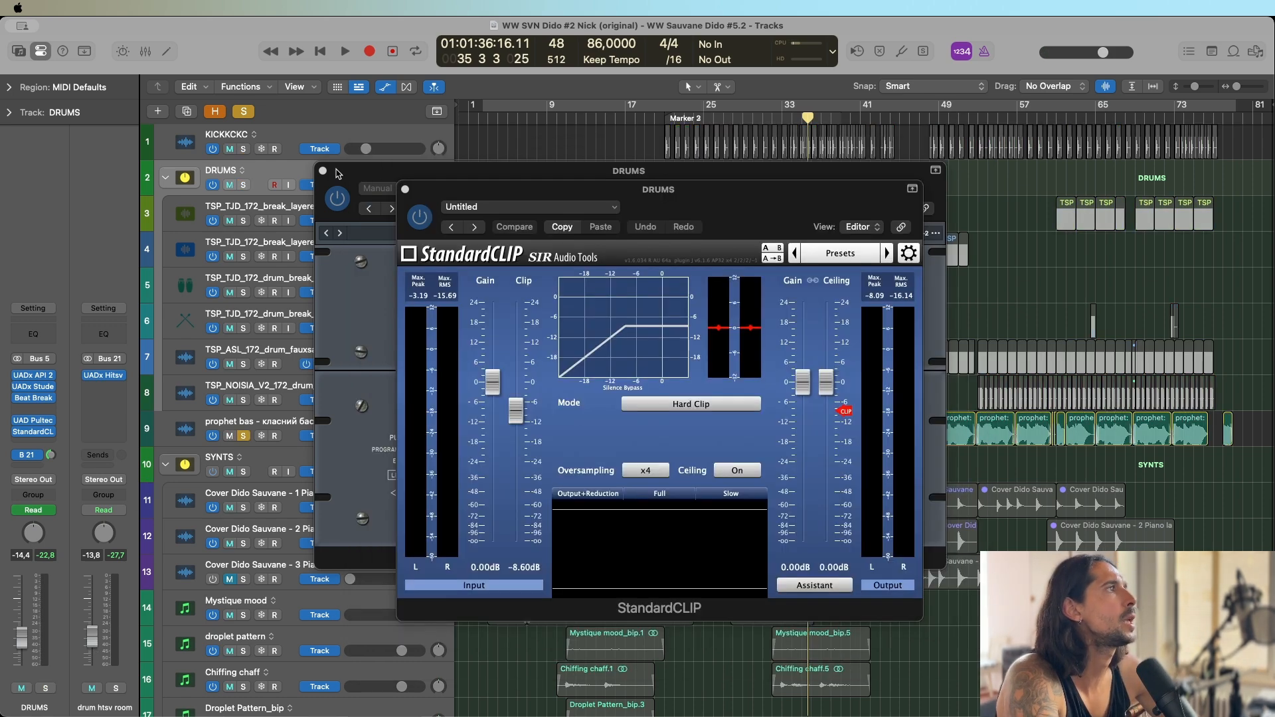
click(323, 170)
click(404, 190)
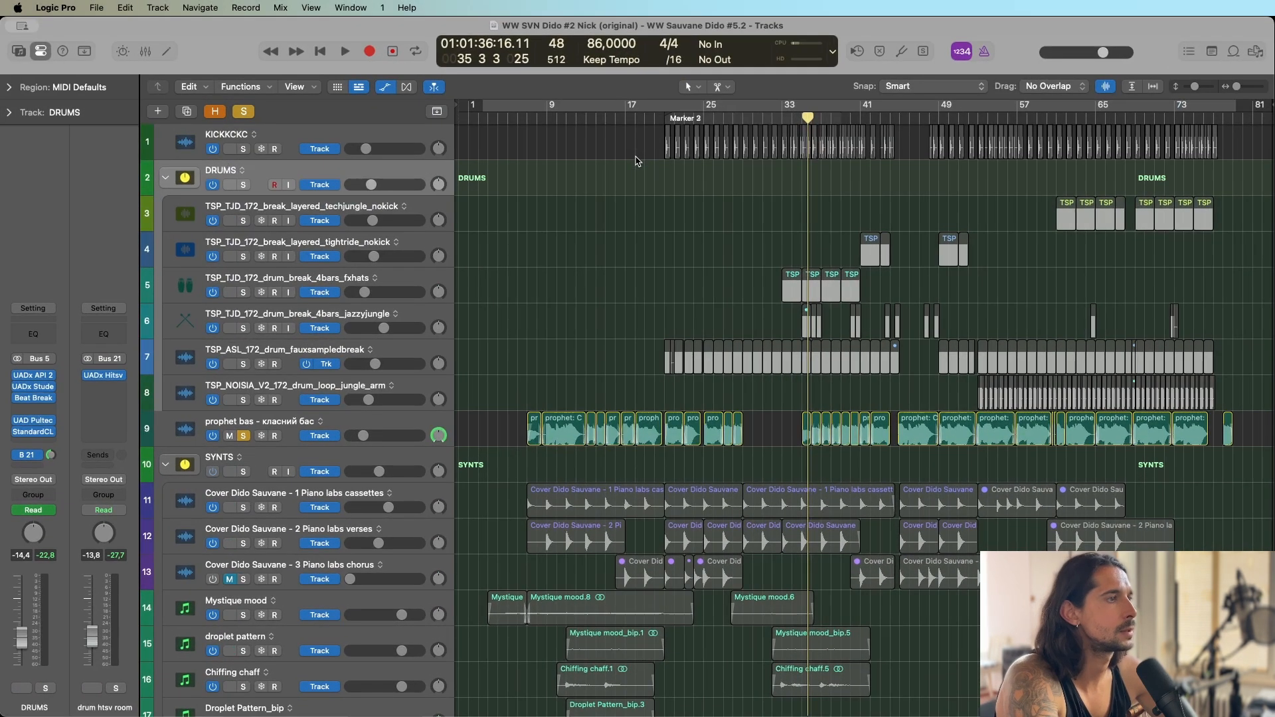
Play the soloed prophet bas track from bar 8.
click(630, 221)
click(536, 119)
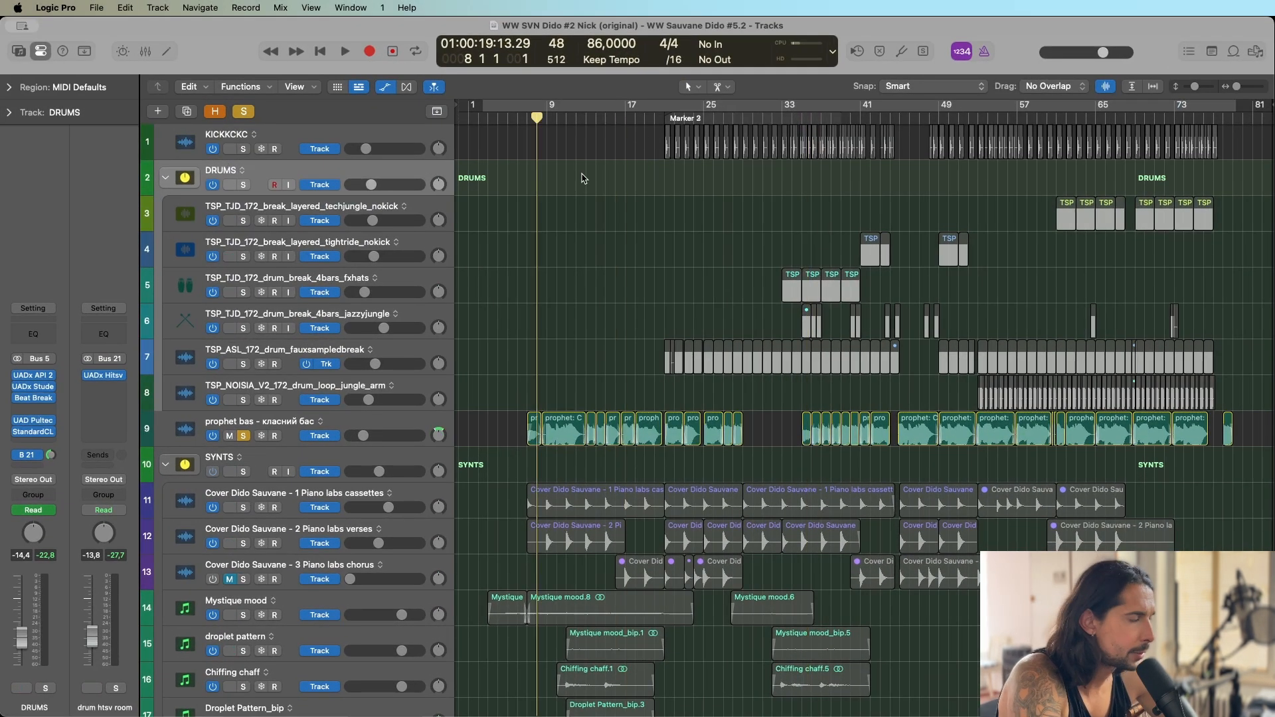
key(super+Right)
key(super+Right)
key(super+Right)
key(super+Right)
key(super+Right)
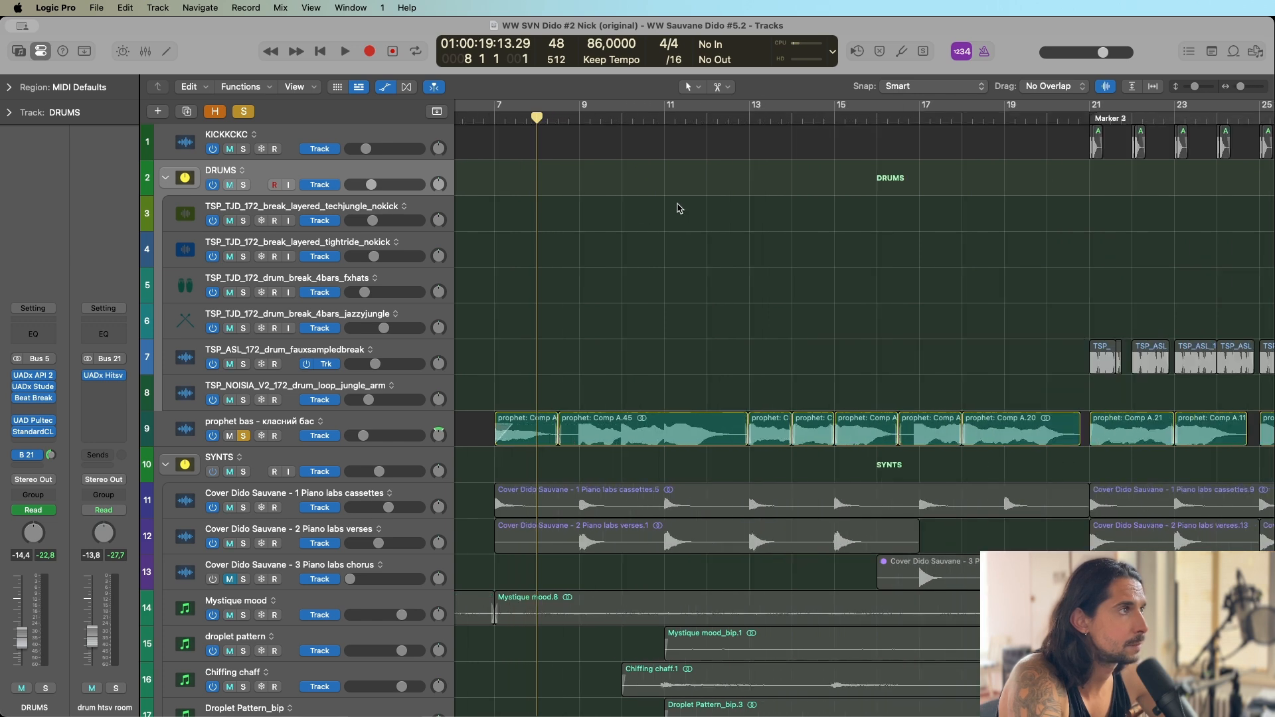
key(space)
key(super+Left)
key(super+Left)
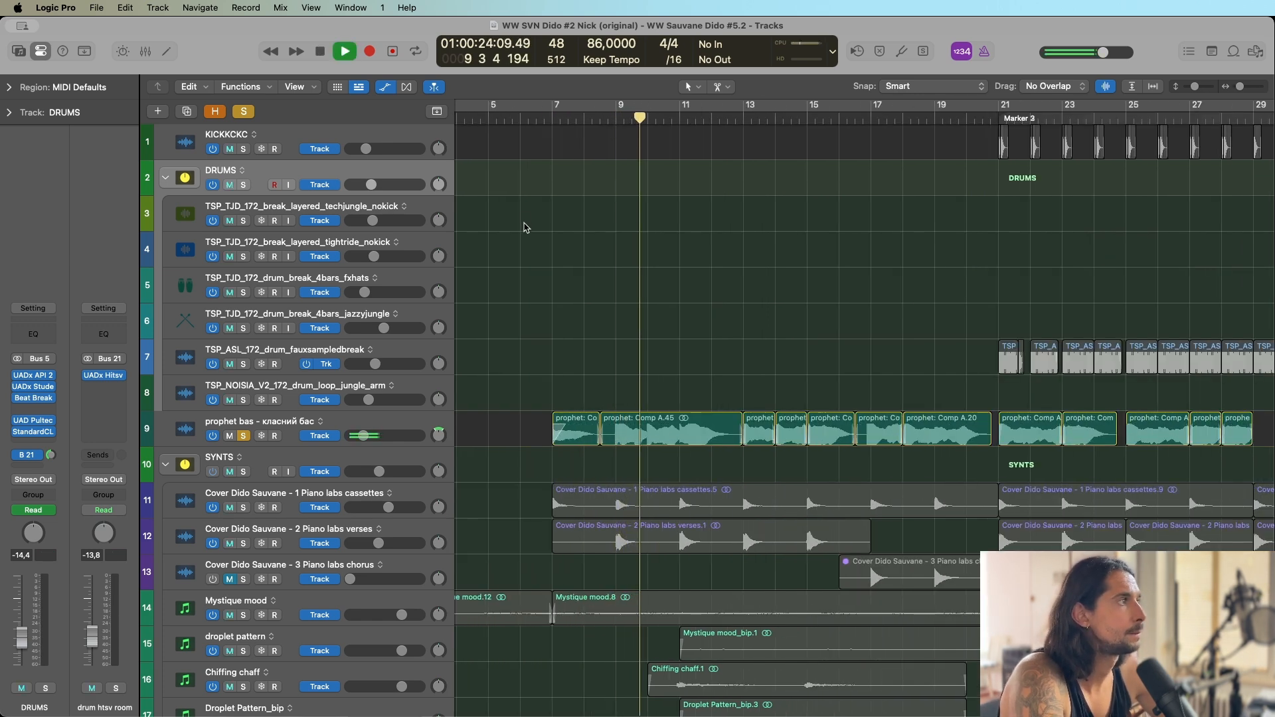
Select the prophet bas track, bypass all of its plug-ins and play the dry bass from around bar 9 to bar 11.
click(406, 416)
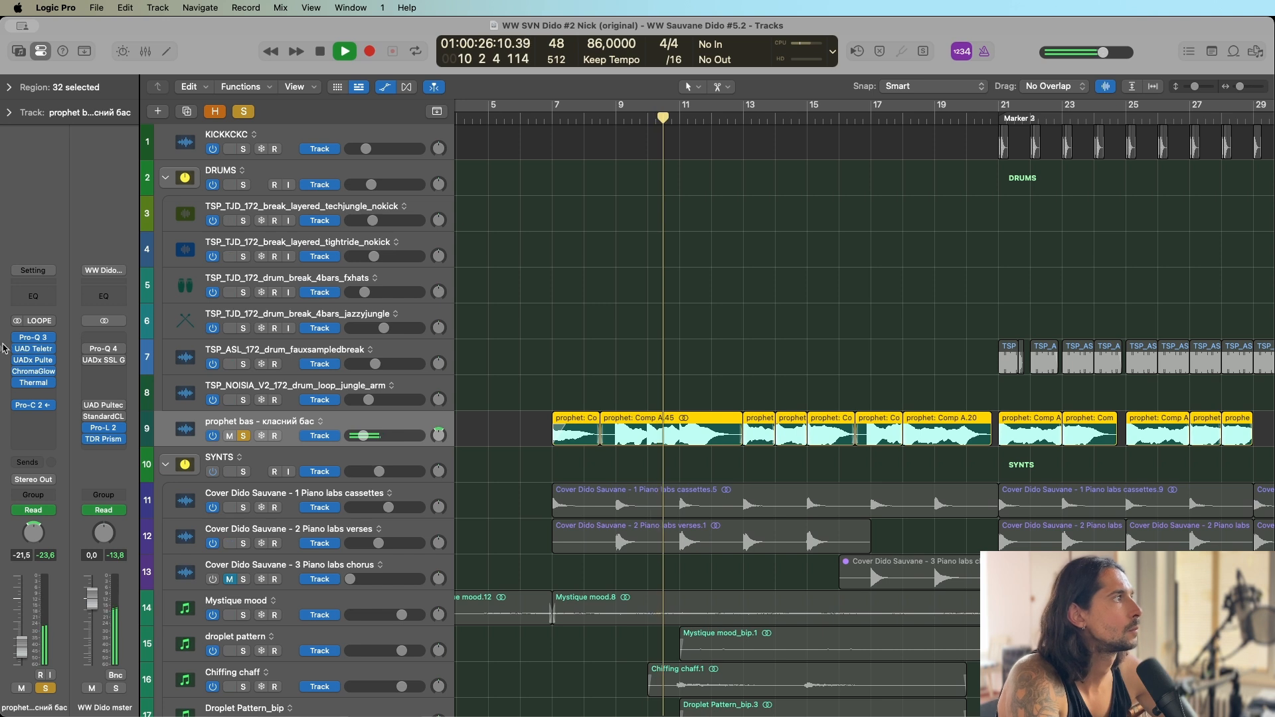
key(space)
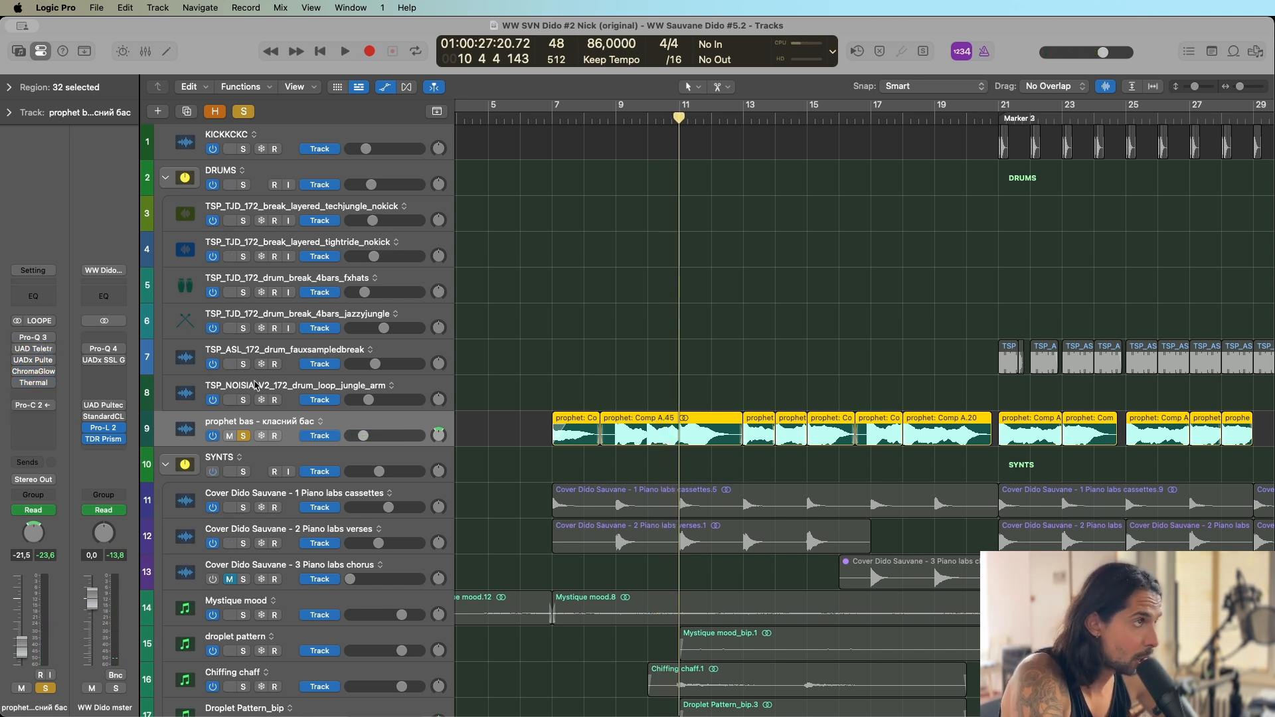
click(640, 120)
key(space)
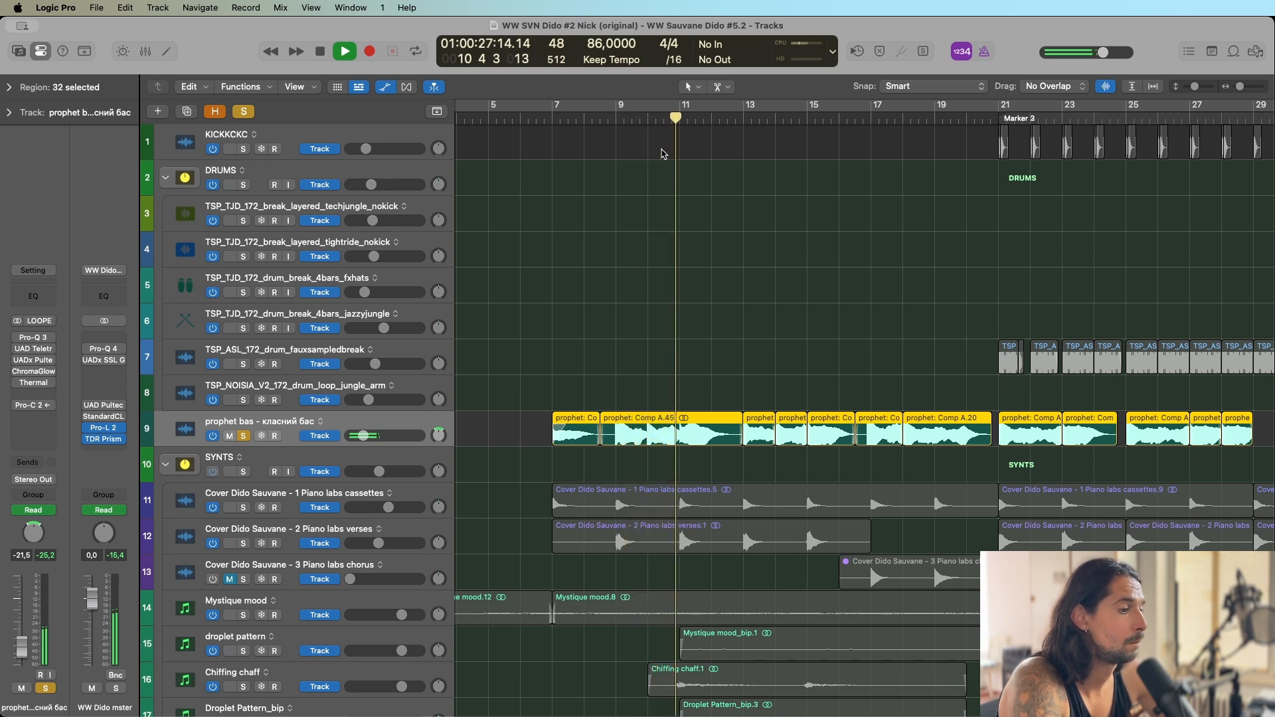
key(space)
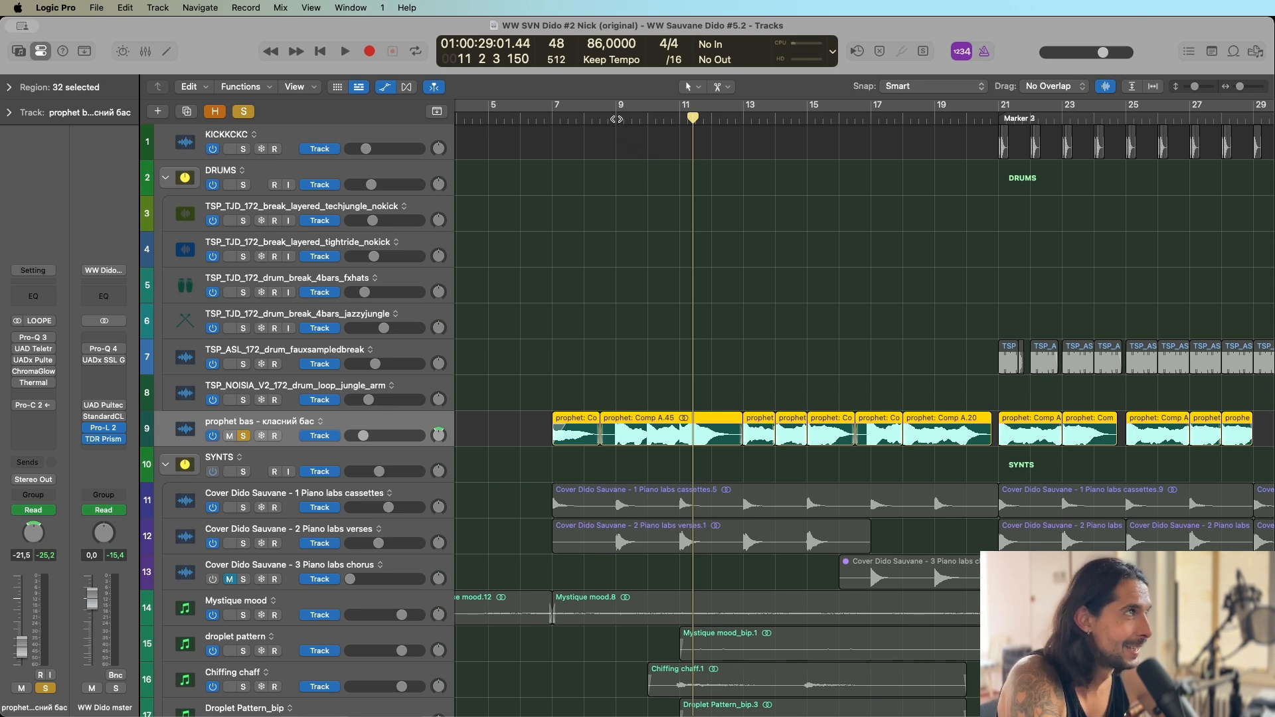
Enable Pro-Q 3 on the bass, play from bar 9, and examine the 198.73 Hz dip in isolation and the 111.86 Hz side low cut.
click(616, 119)
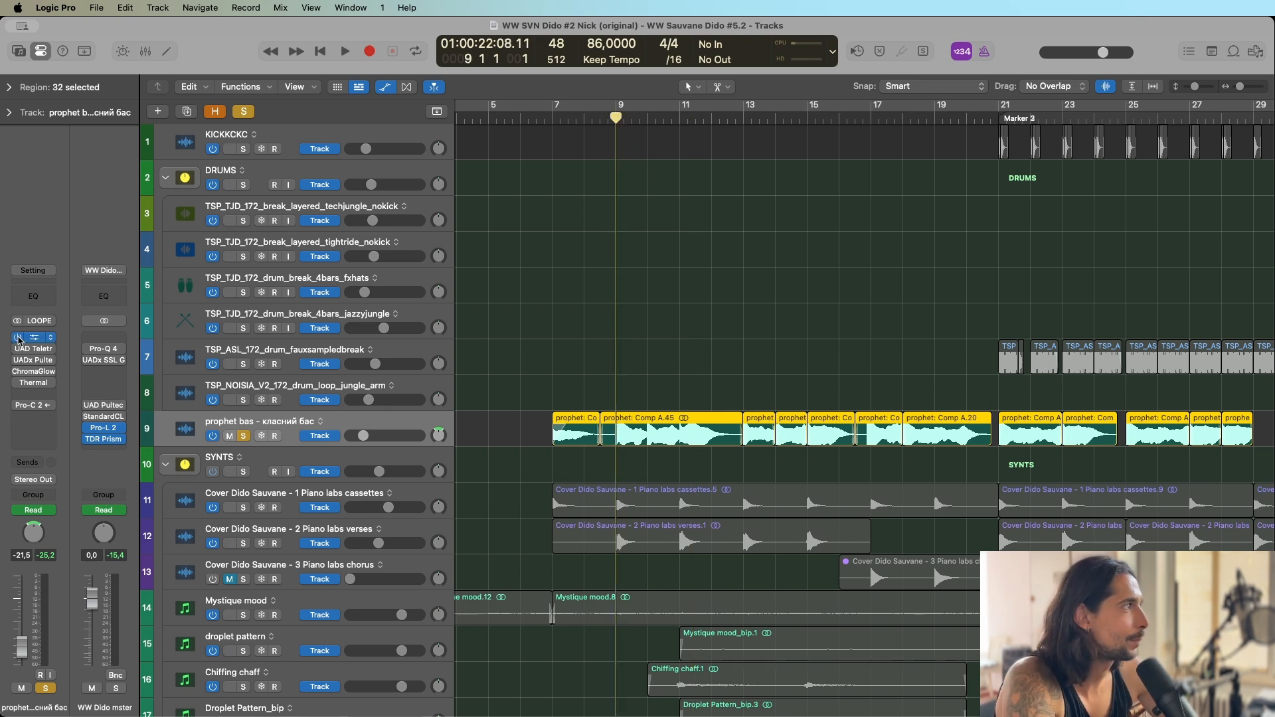
click(33, 337)
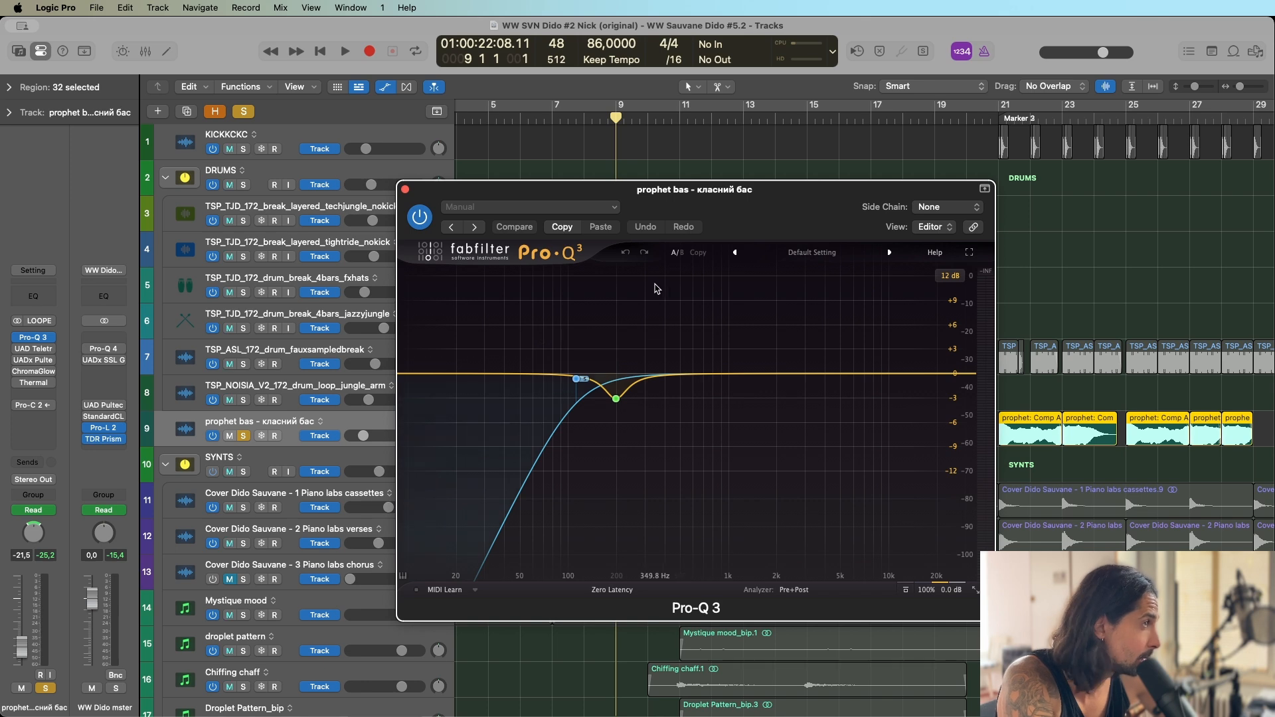
key(space)
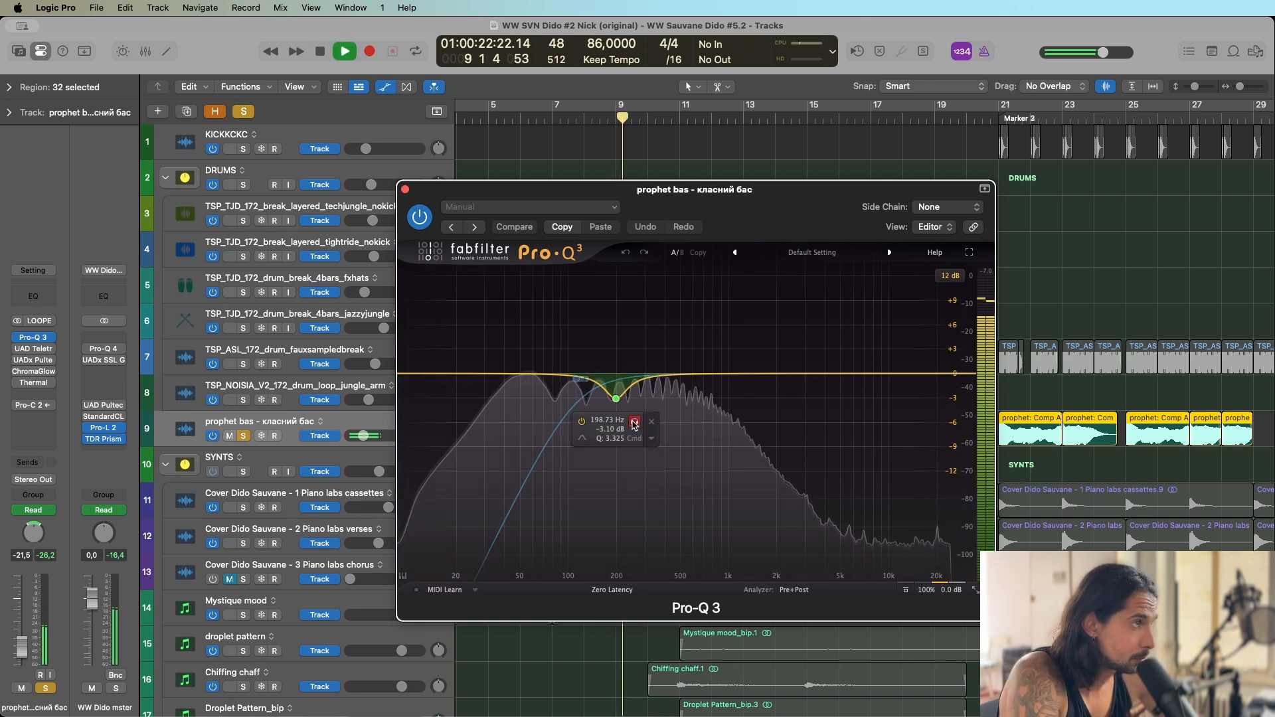
click(634, 423)
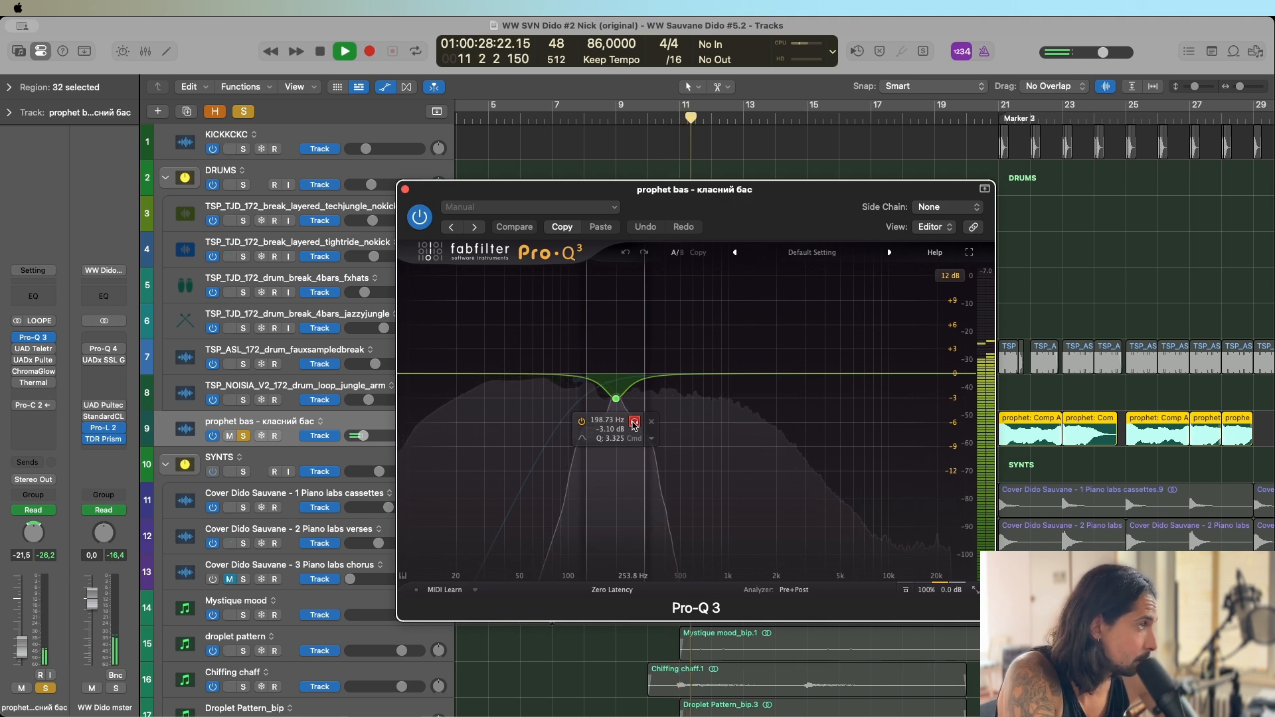
click(634, 423)
click(576, 379)
key(space)
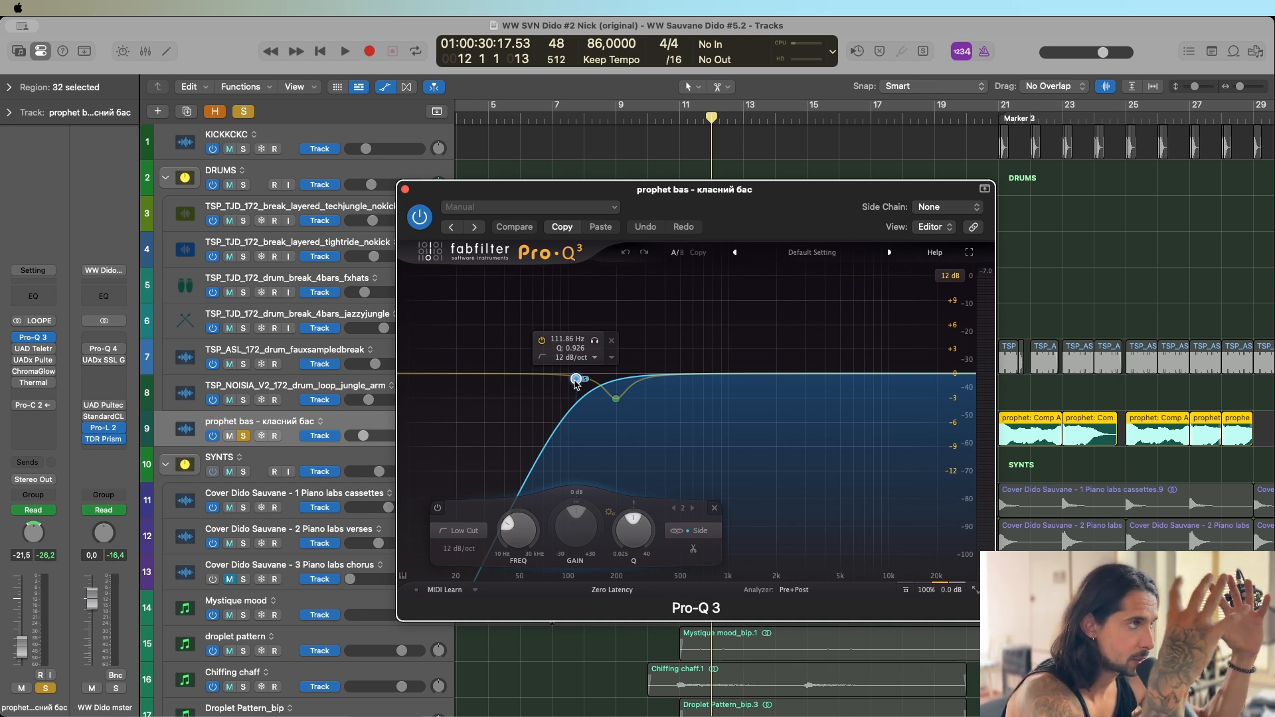
Close Pro-Q 3, show track automation and play the soloed bass to bar 22 along its Pan Spread automation.
drag(407, 193, 406, 205)
click(406, 202)
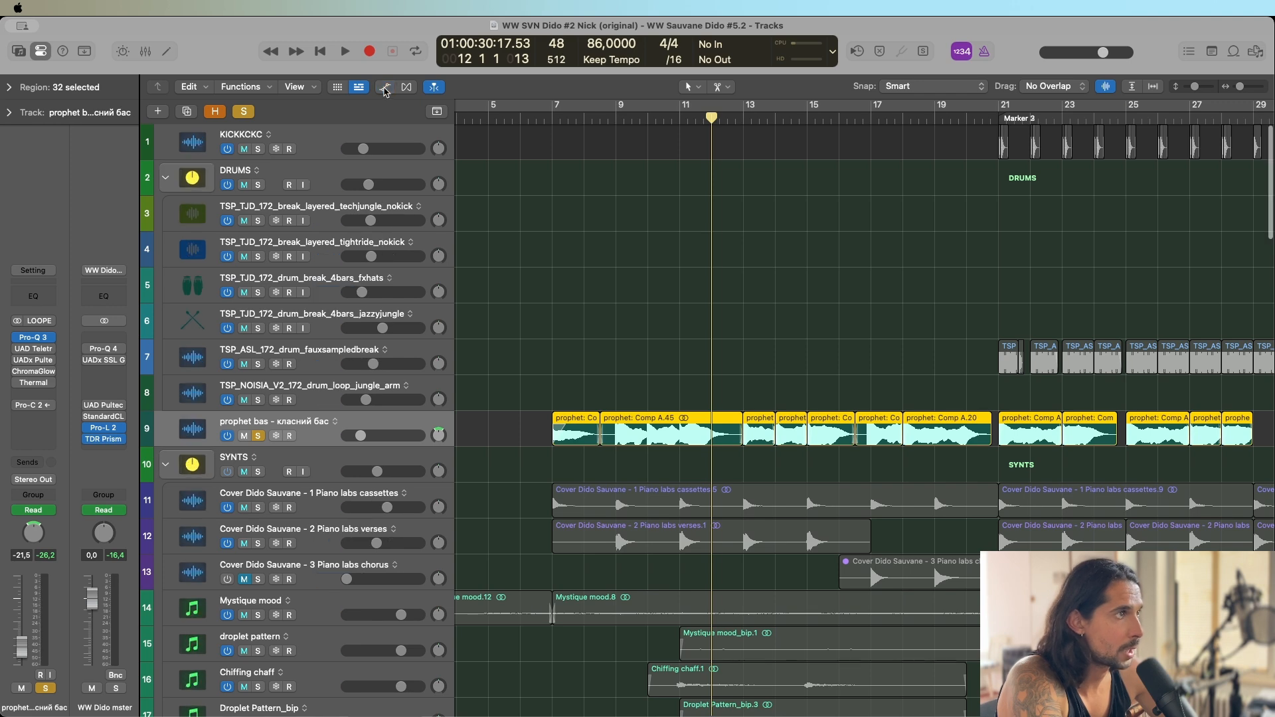
click(386, 87)
key(super+Left)
key(super+Left)
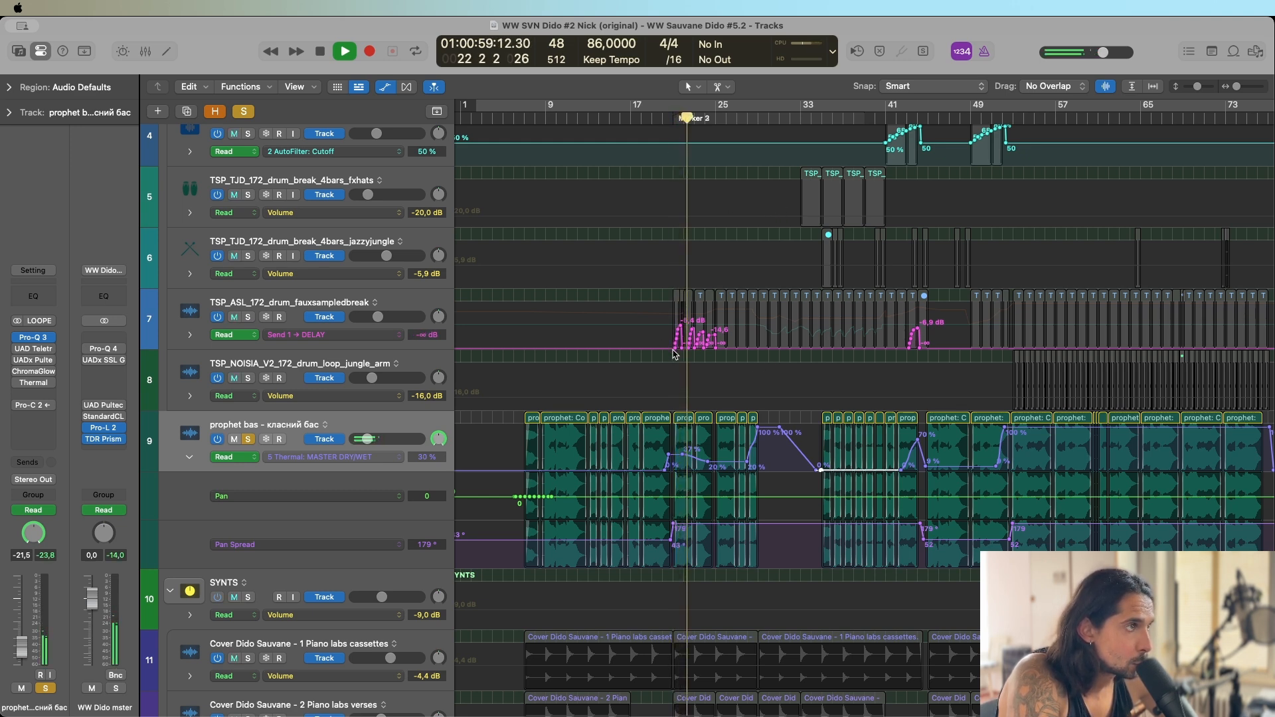
key(space)
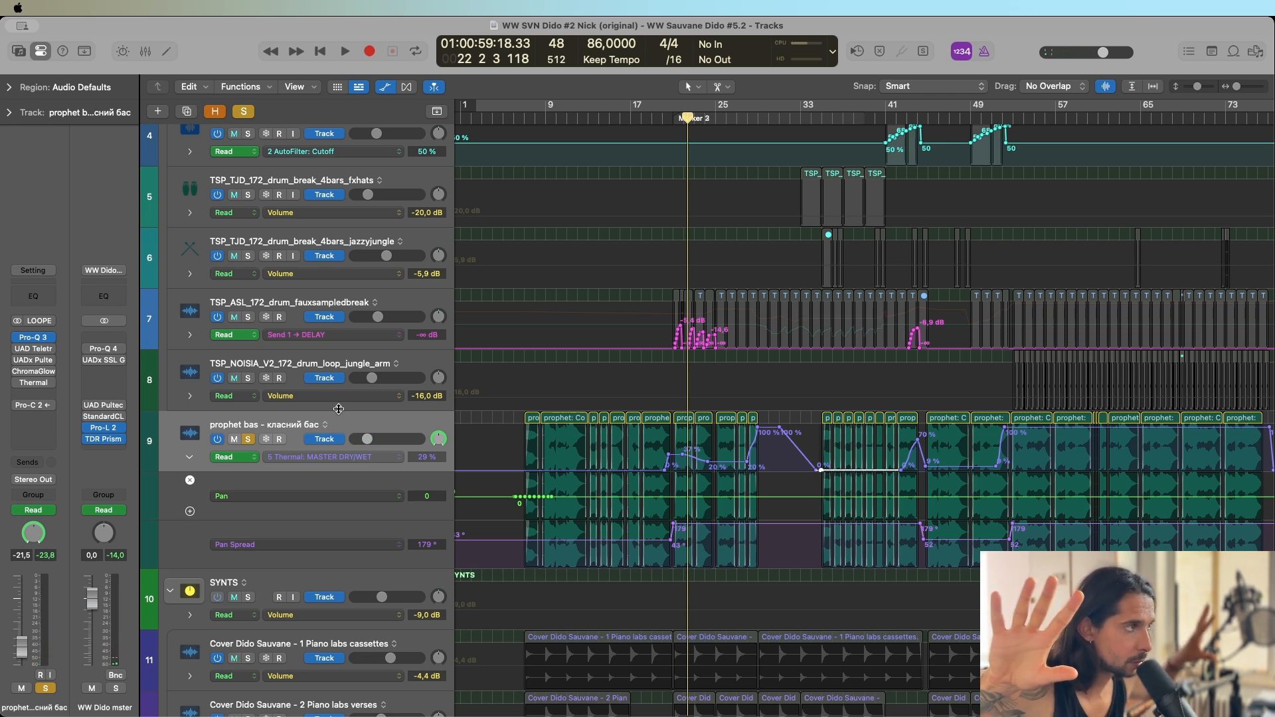
Play the soloed bass through the Pan Spread automation change around bar 53 and stop in bar 54.
click(31, 340)
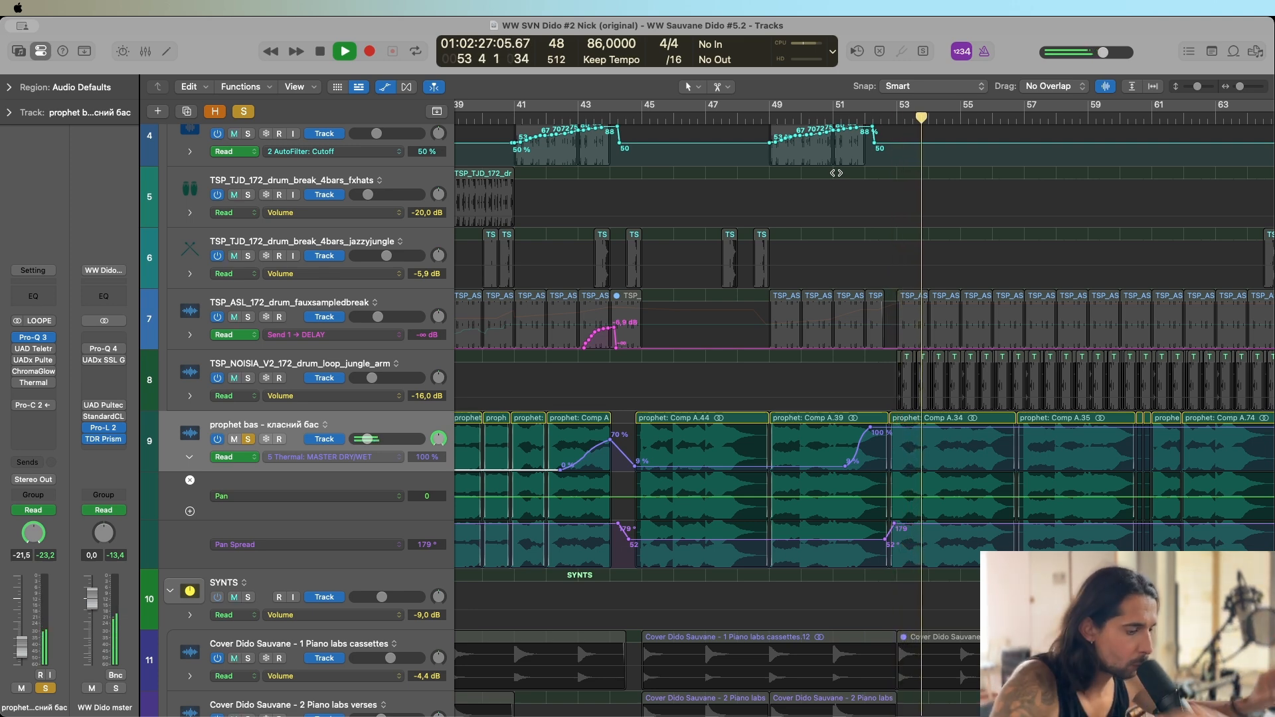
key(space)
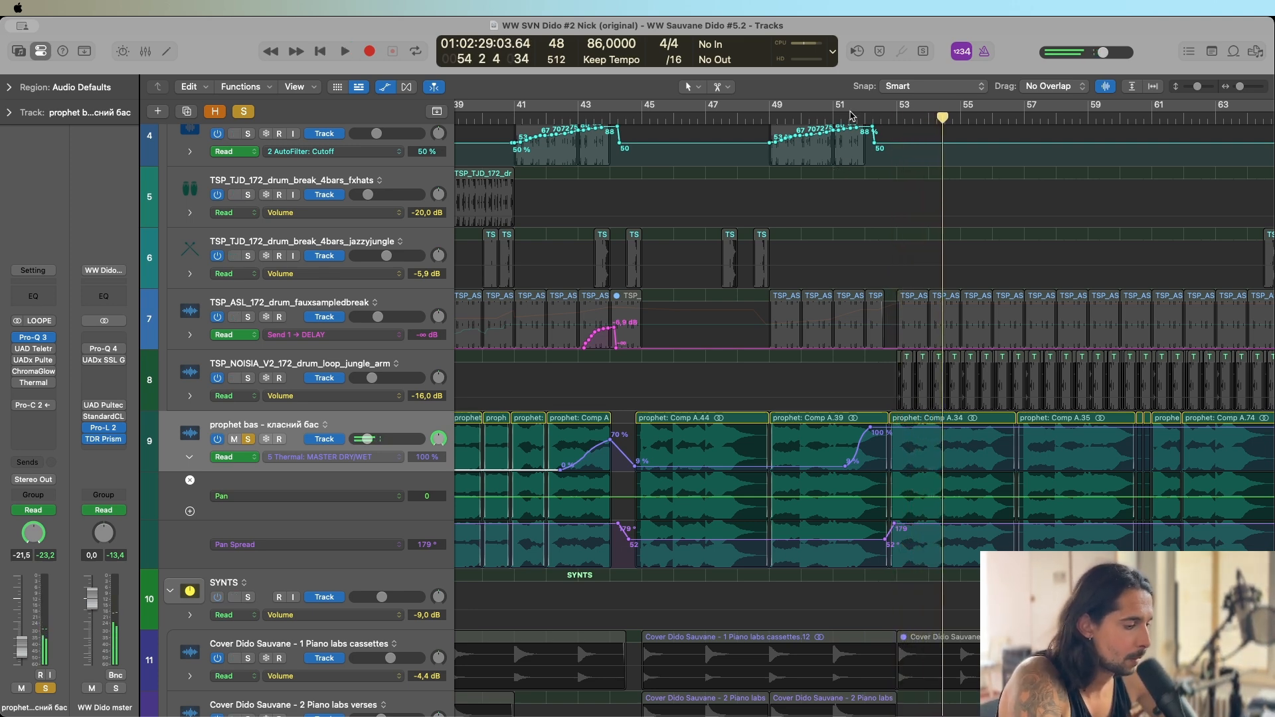
key(super+Left)
key(super+Left)
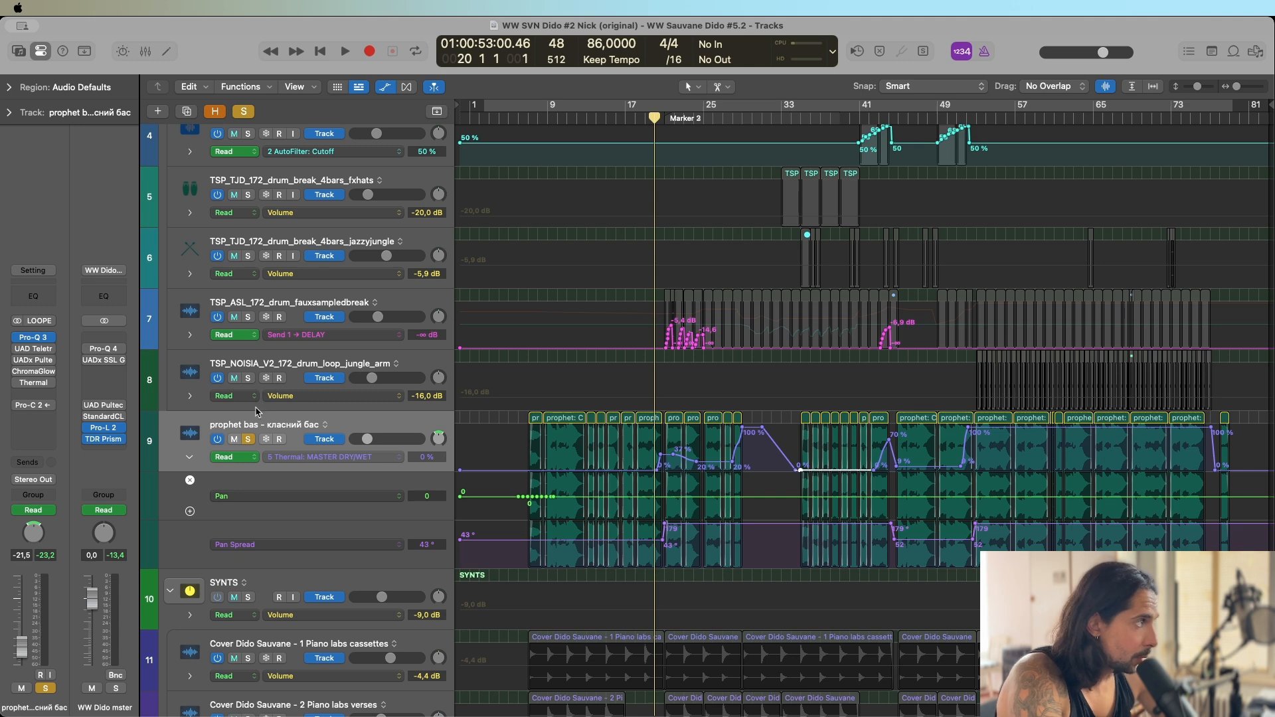
Unsolo the prophet bas track, open its UAD Teletronix LA-2A Legacy and inspect the bass automation around bars 18 to 27.
click(249, 440)
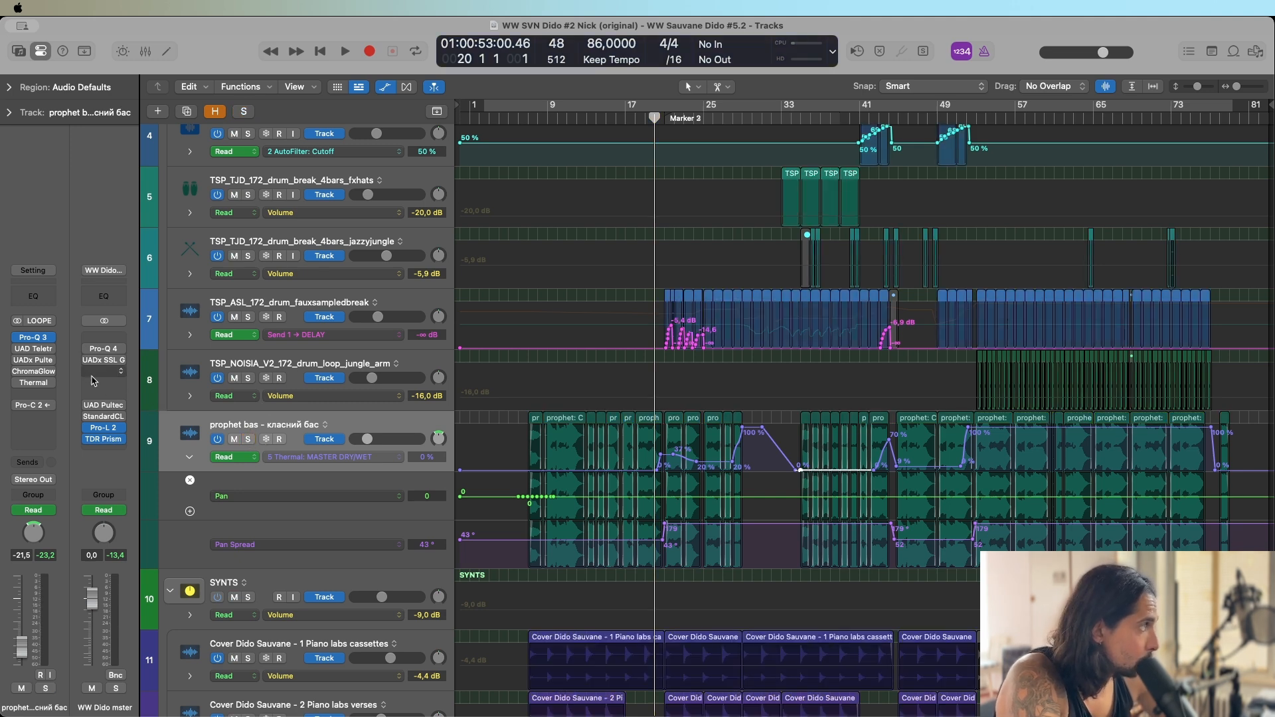
click(38, 350)
key(super+Right)
key(super+Right)
key(super+Right)
key(super+Right)
key(super+Right)
key(super+Right)
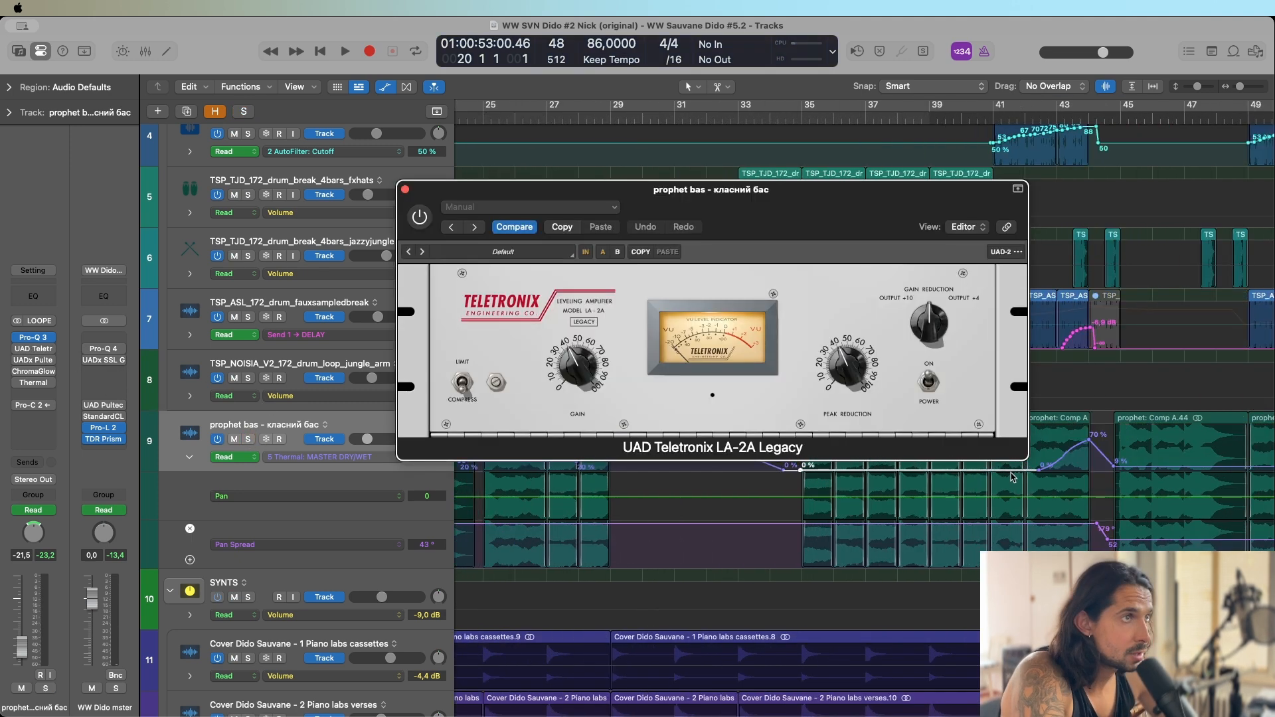
scroll(1127, 374, left, 10)
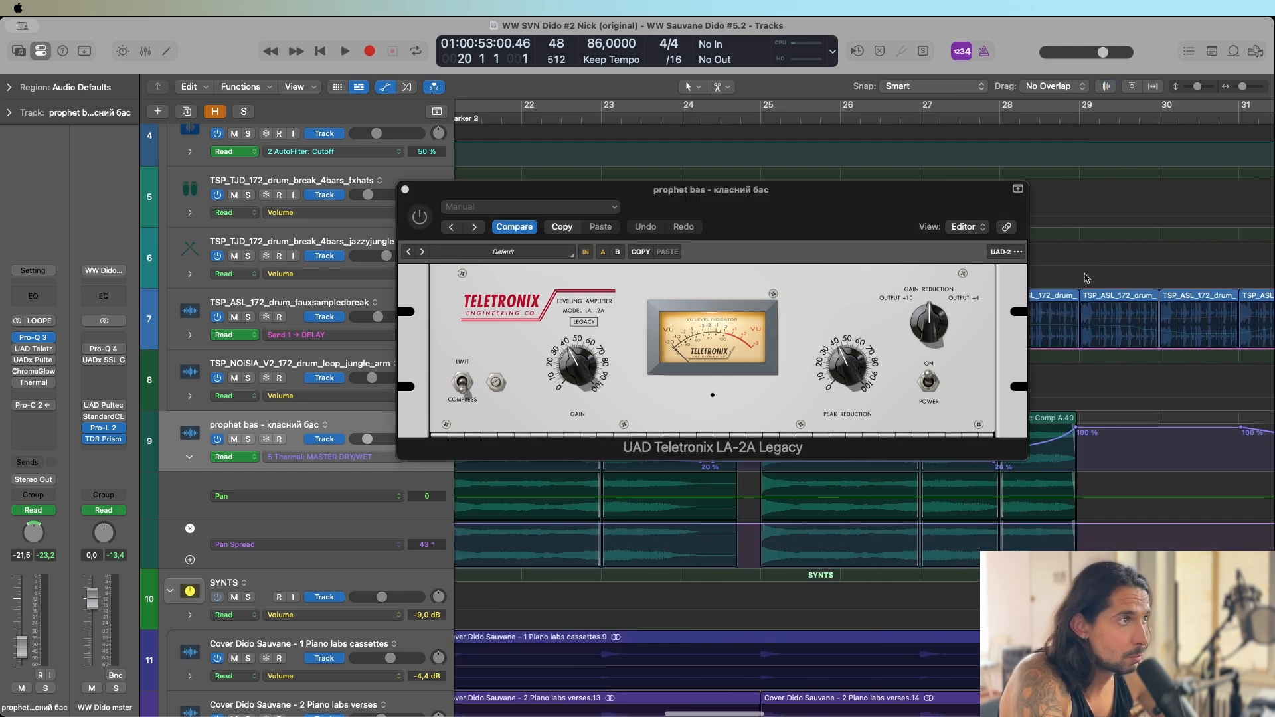
scroll(1086, 278, up, 3)
scroll(1076, 325, left, 4)
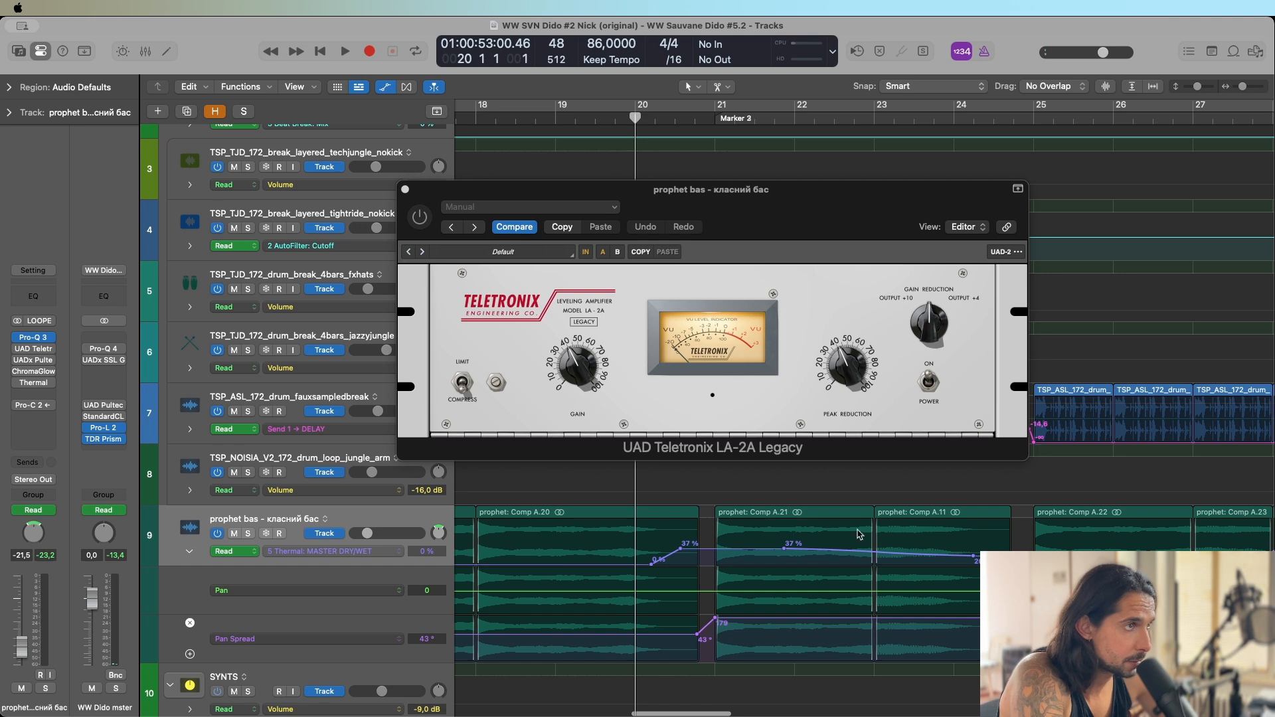
Enable the LA-2A on the prophet bas track, play from bar 20 and solo the bass.
scroll(753, 539, left, 8)
scroll(741, 535, down, 4)
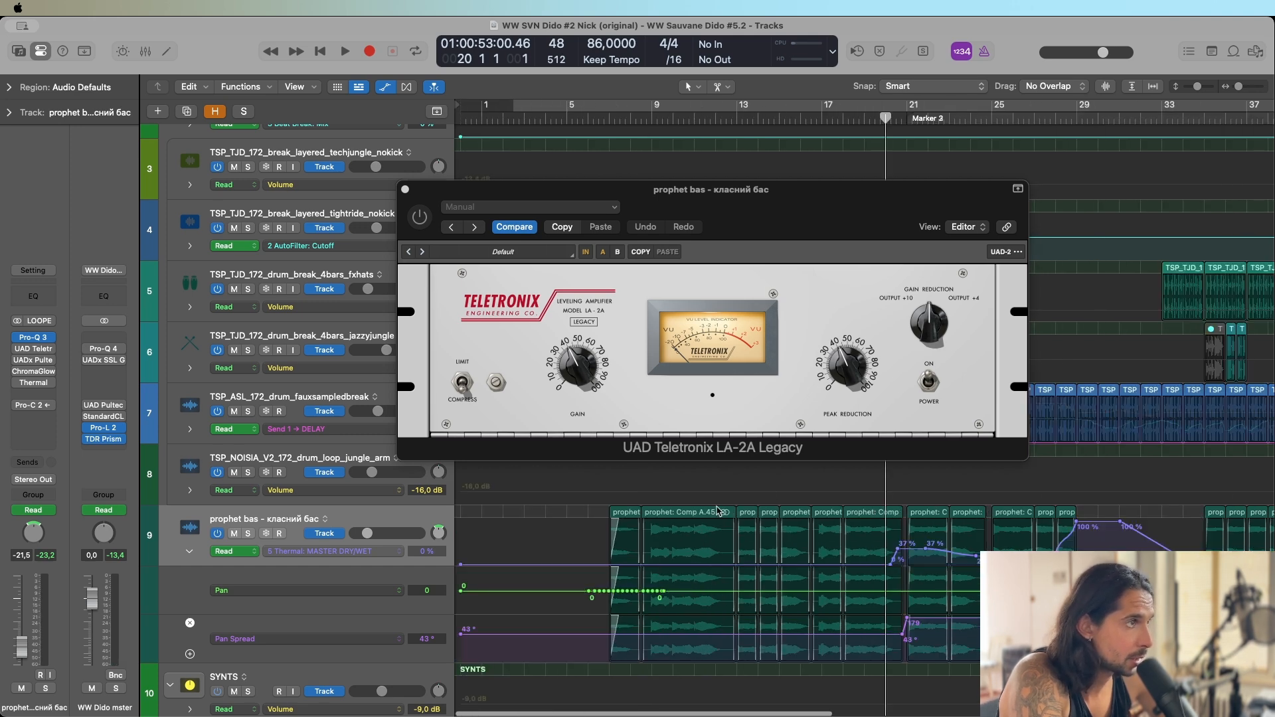
key(space)
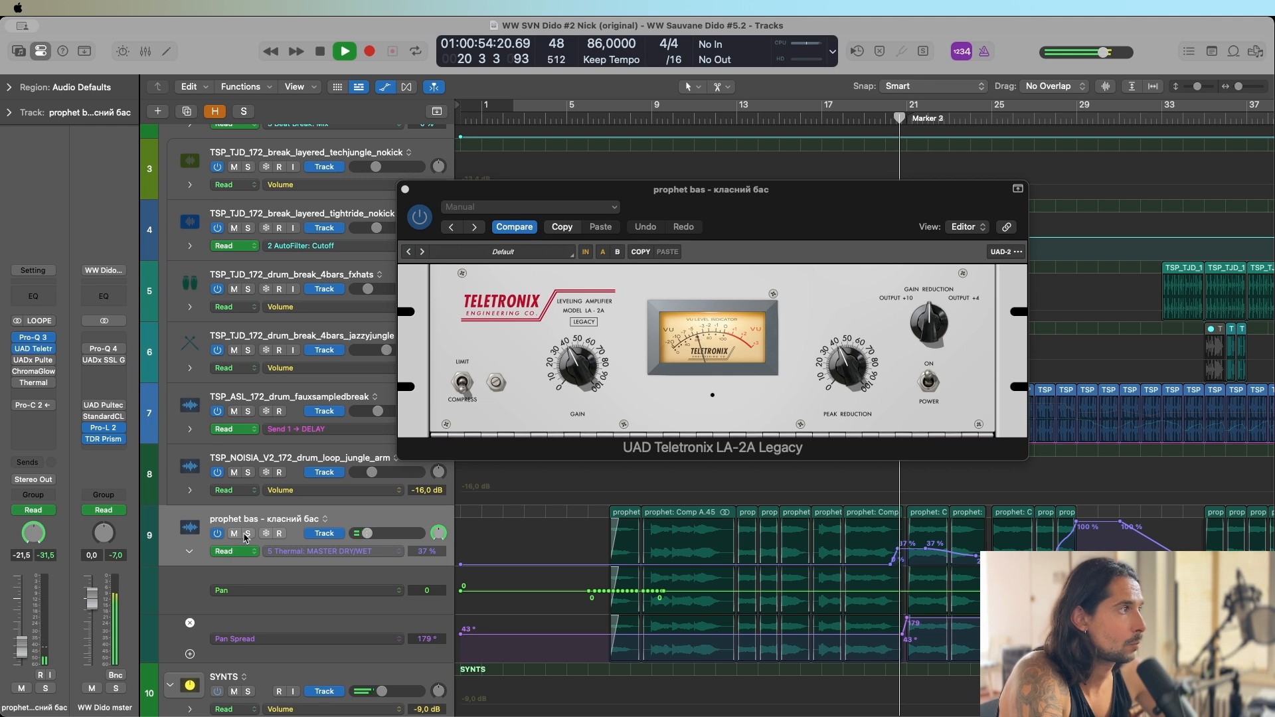
key(s)
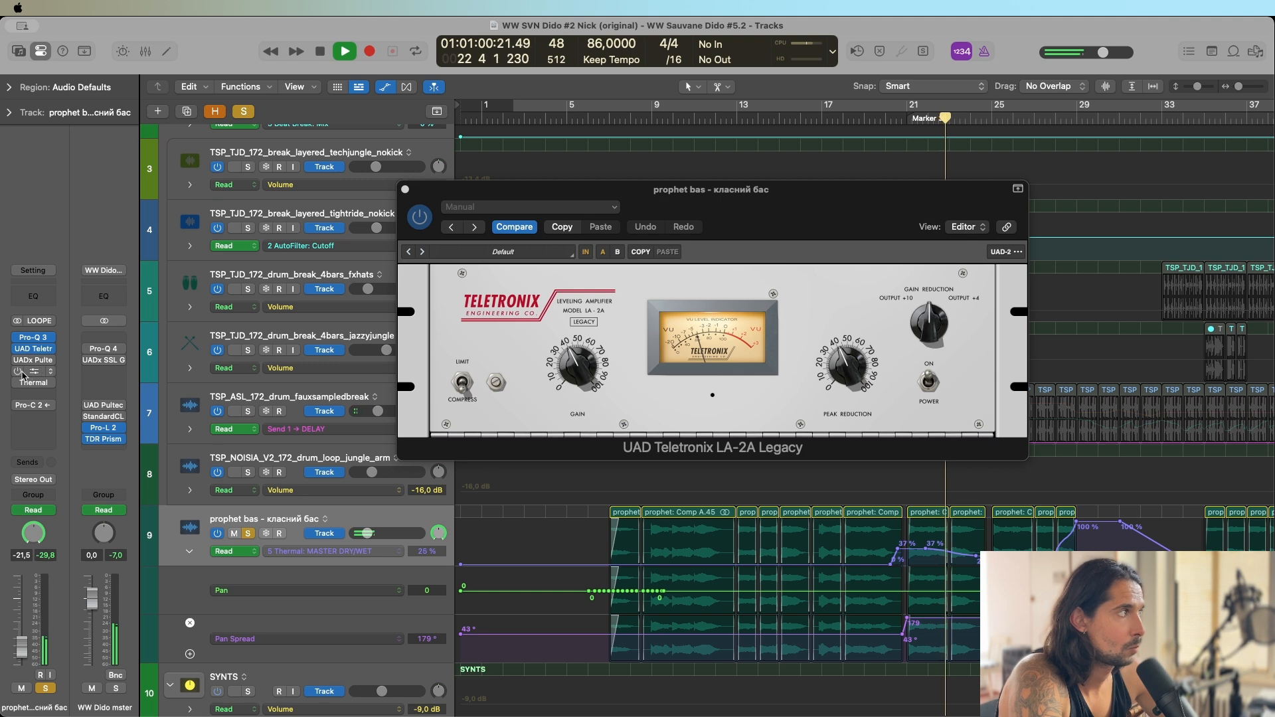
Enable the UADx Pultec EQP-1A on the soloed bass, open it, and bring up TDR Prism from the master during playback.
mouse_move(19, 362)
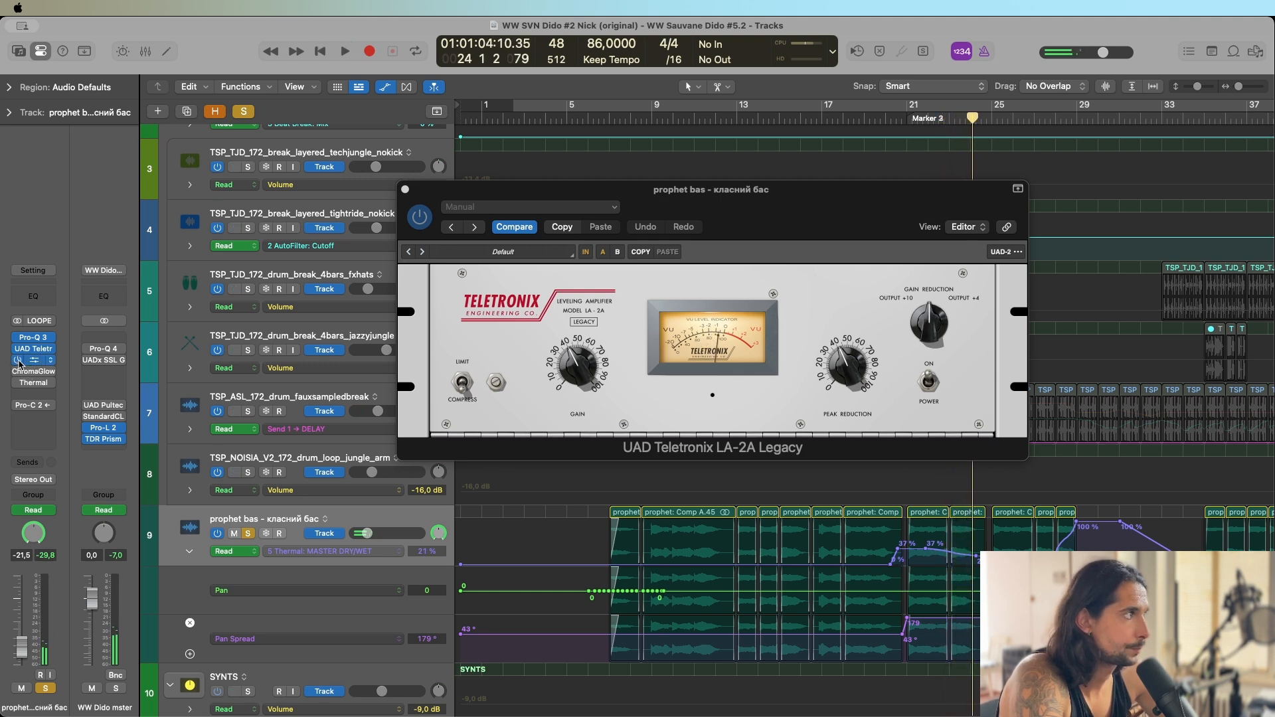
click(17, 360)
key(space)
click(33, 360)
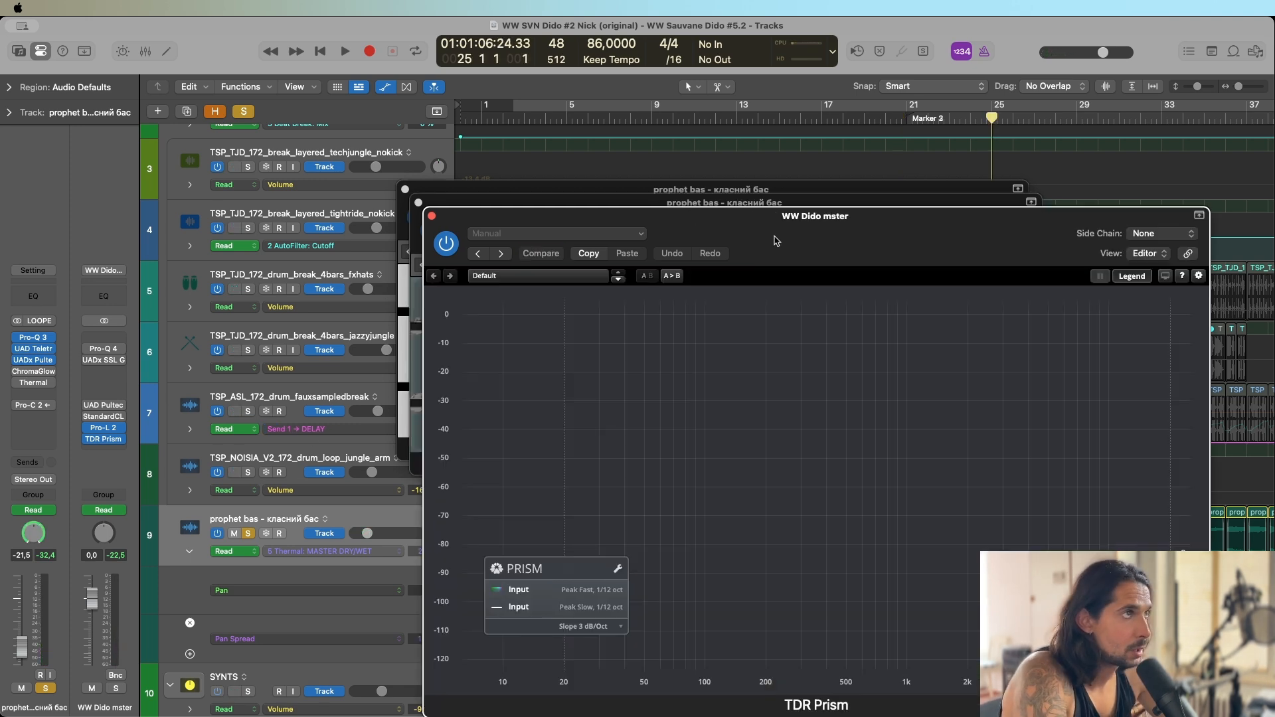
drag(777, 233, 606, 165)
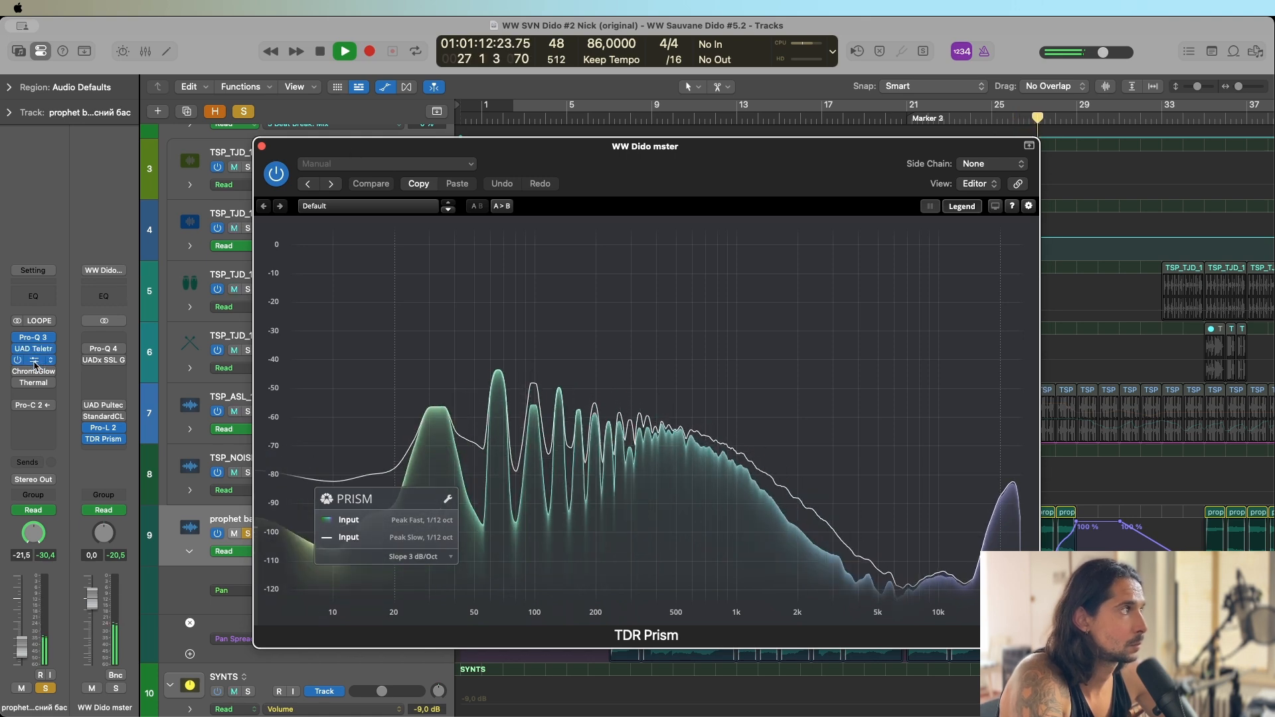
Place the Pultec EQP-1A above TDR Prism and examine the bass's low-end spectrum during playback up to bar 28.
click(34, 360)
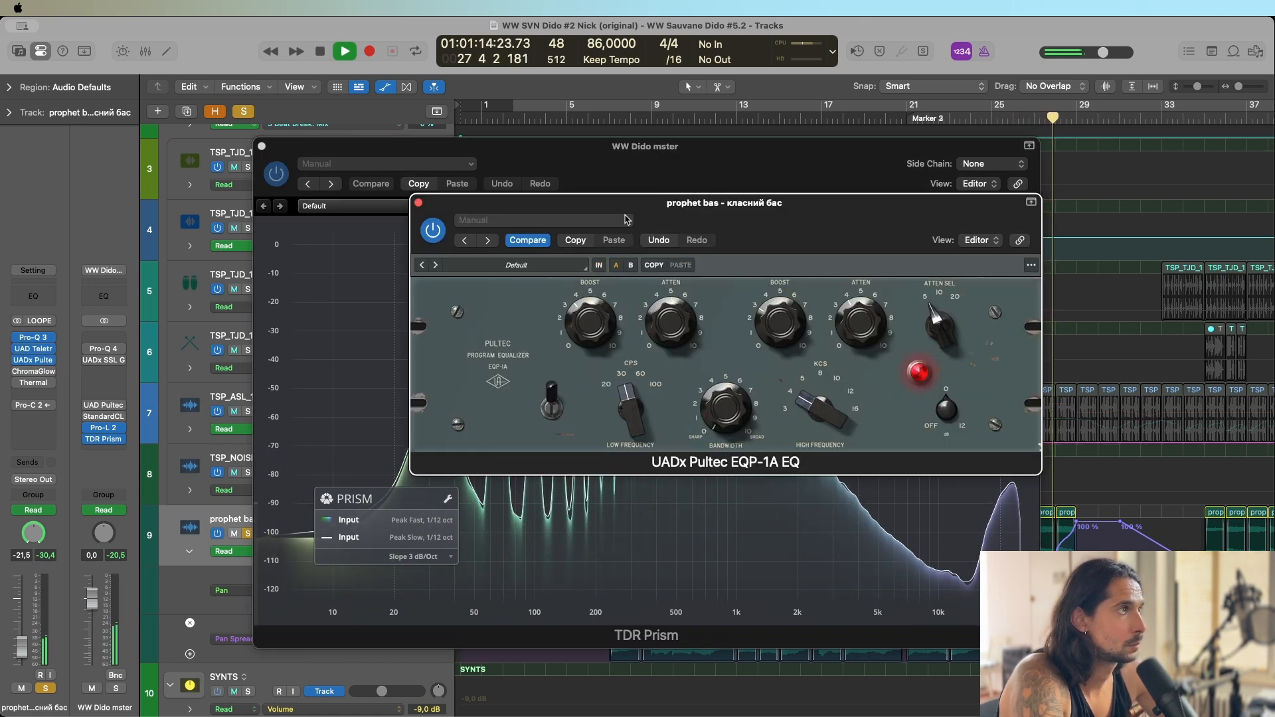
drag(658, 213, 662, 110)
key(space)
key(space)
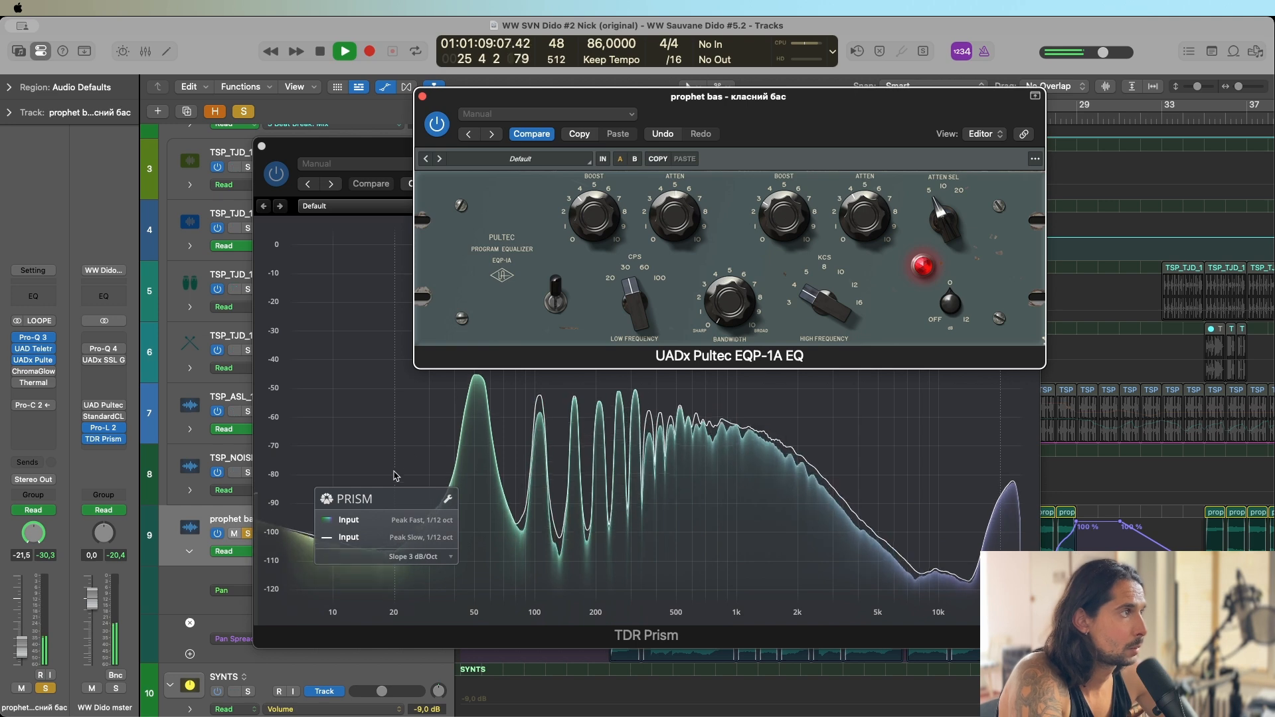
click(413, 457)
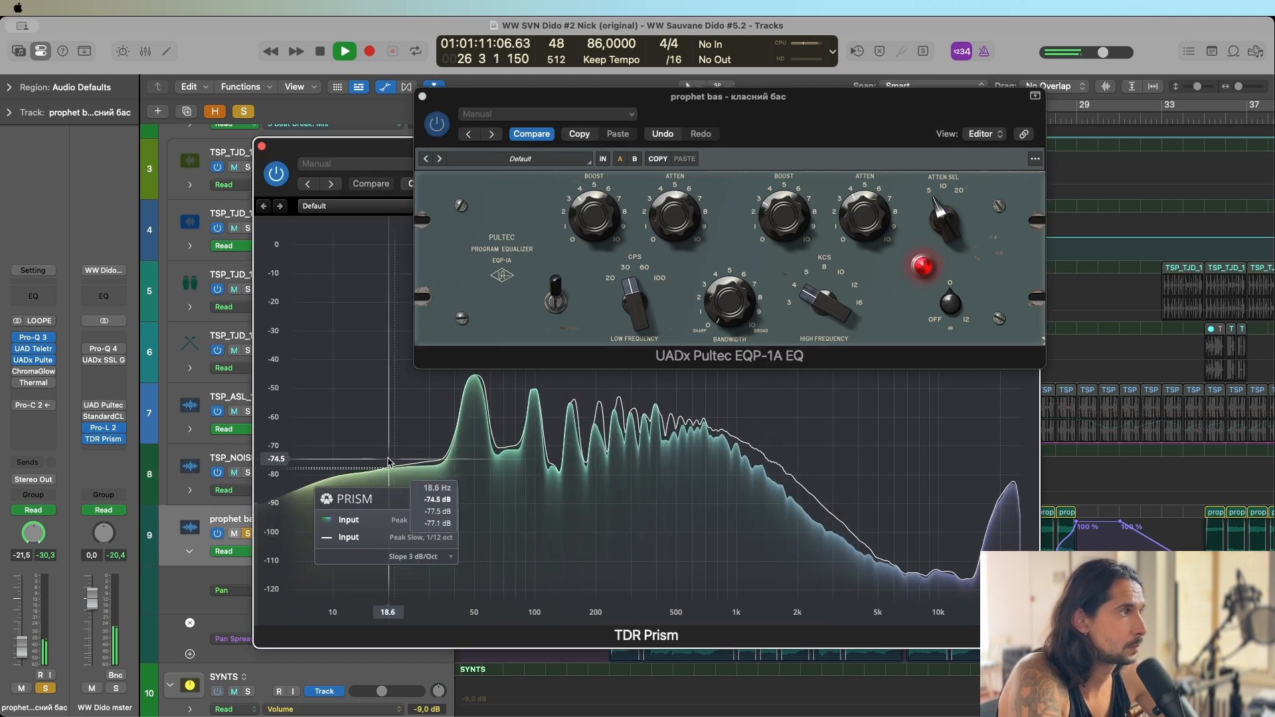
click(418, 461)
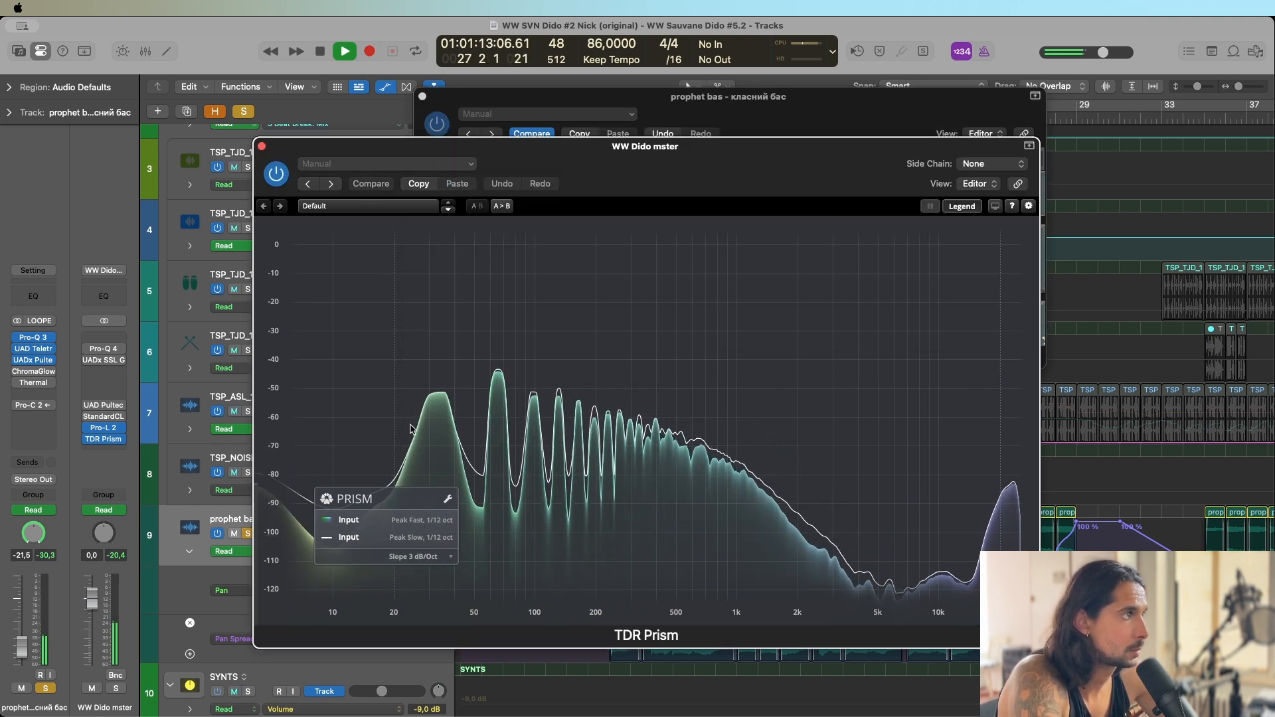
click(437, 398)
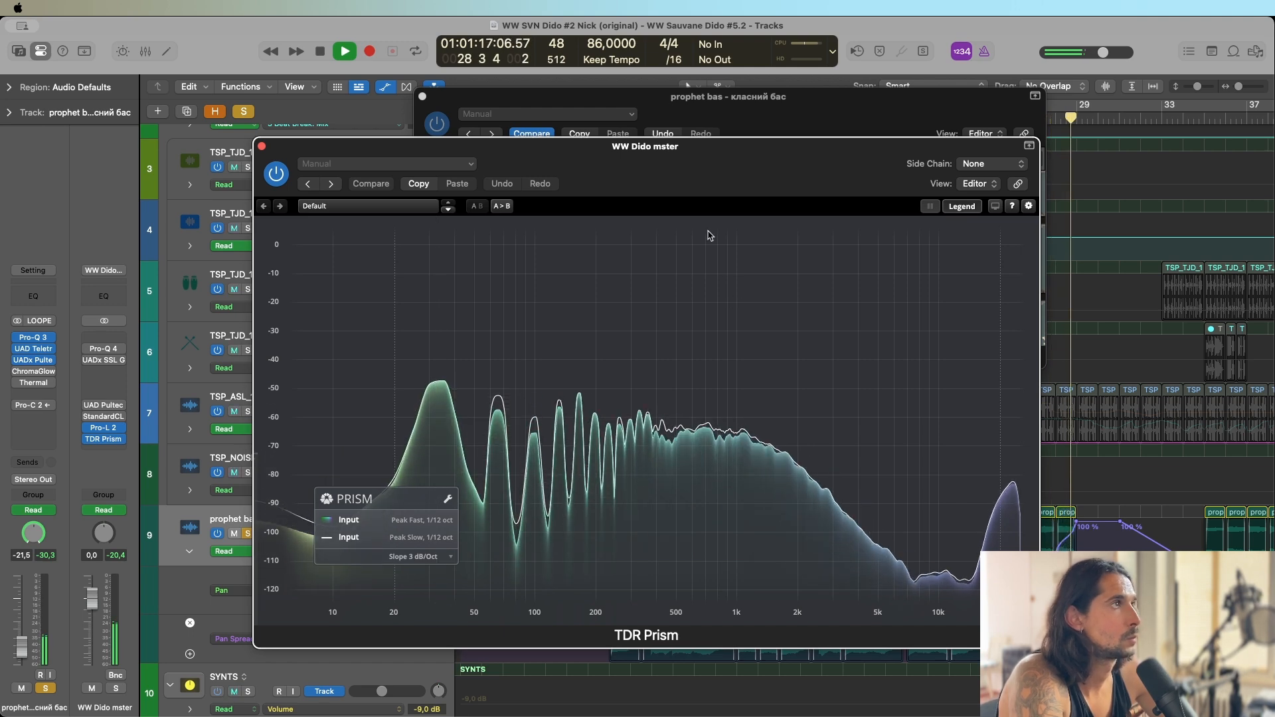
Replay the bass from bar 24 with the Pultec EQP-1A bypassed and active, compare the low end in TDR Prism, and close the analyzer.
key(space)
click(708, 110)
key(space)
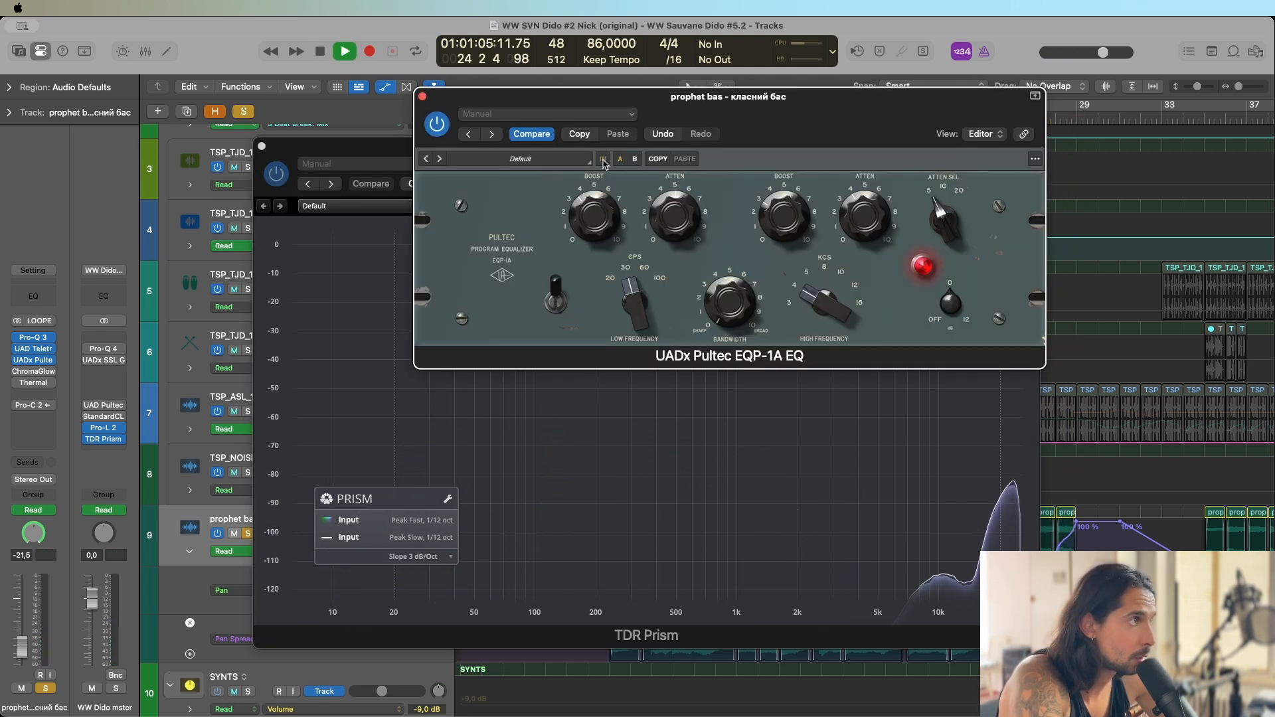
click(573, 413)
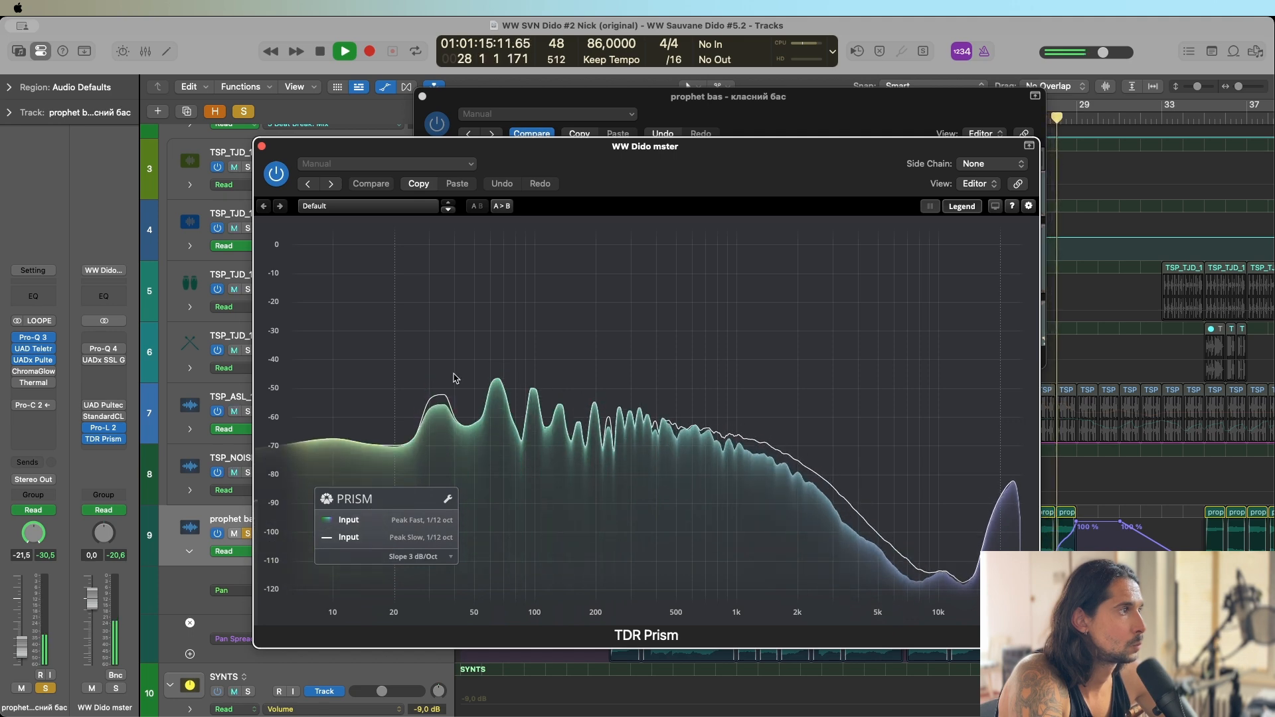
key(space)
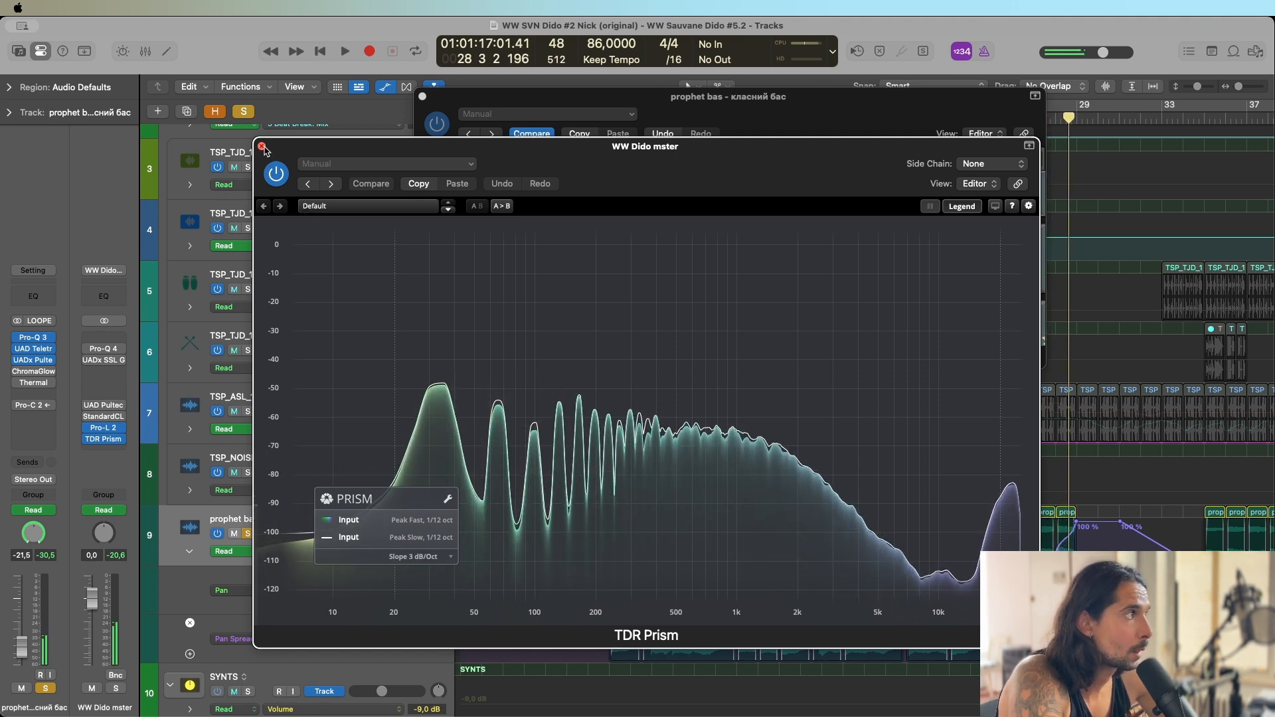
click(262, 146)
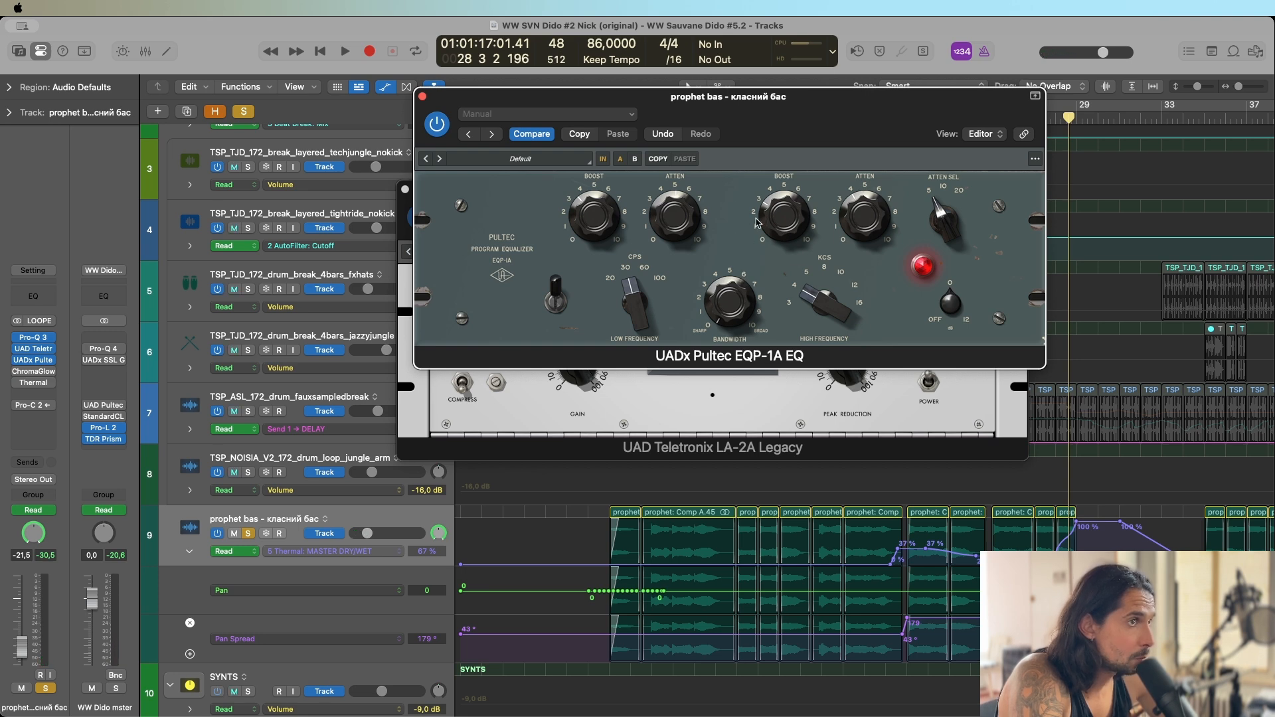
Close the Pultec EQP-1A and LA-2A windows.
key(super+Right)
key(super+Right)
key(super+Right)
key(super+Left)
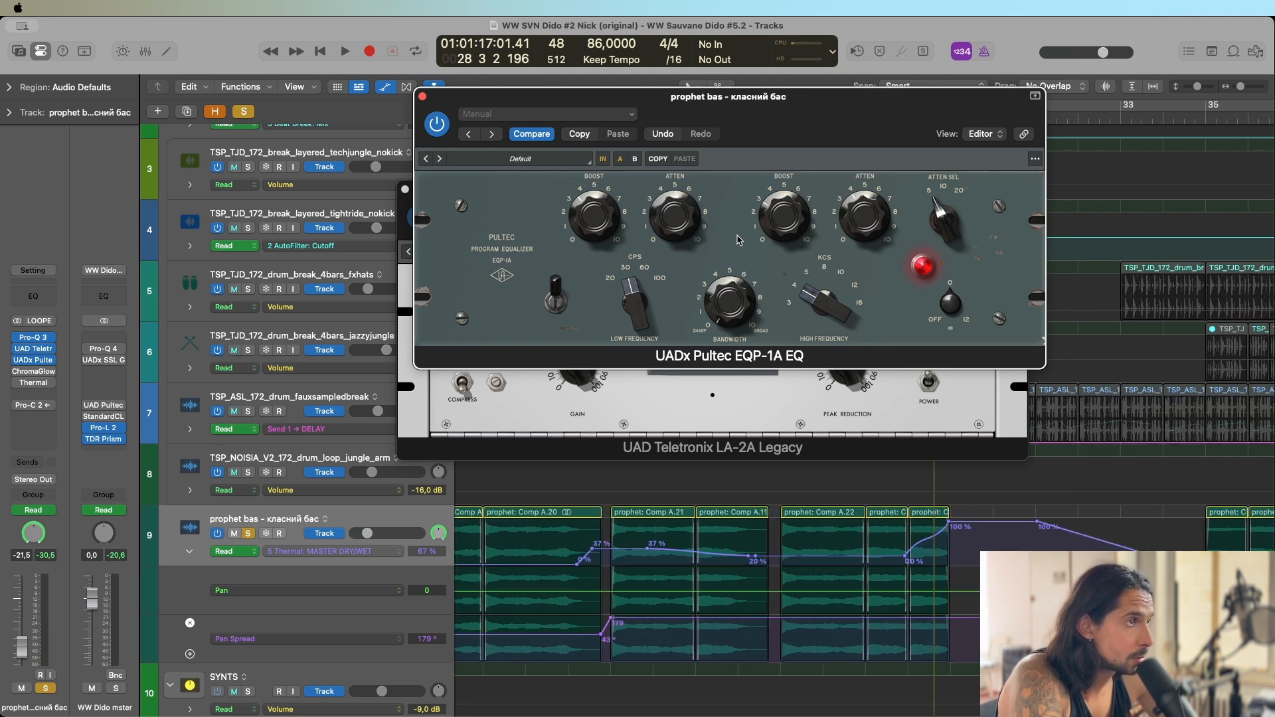
key(super+Left)
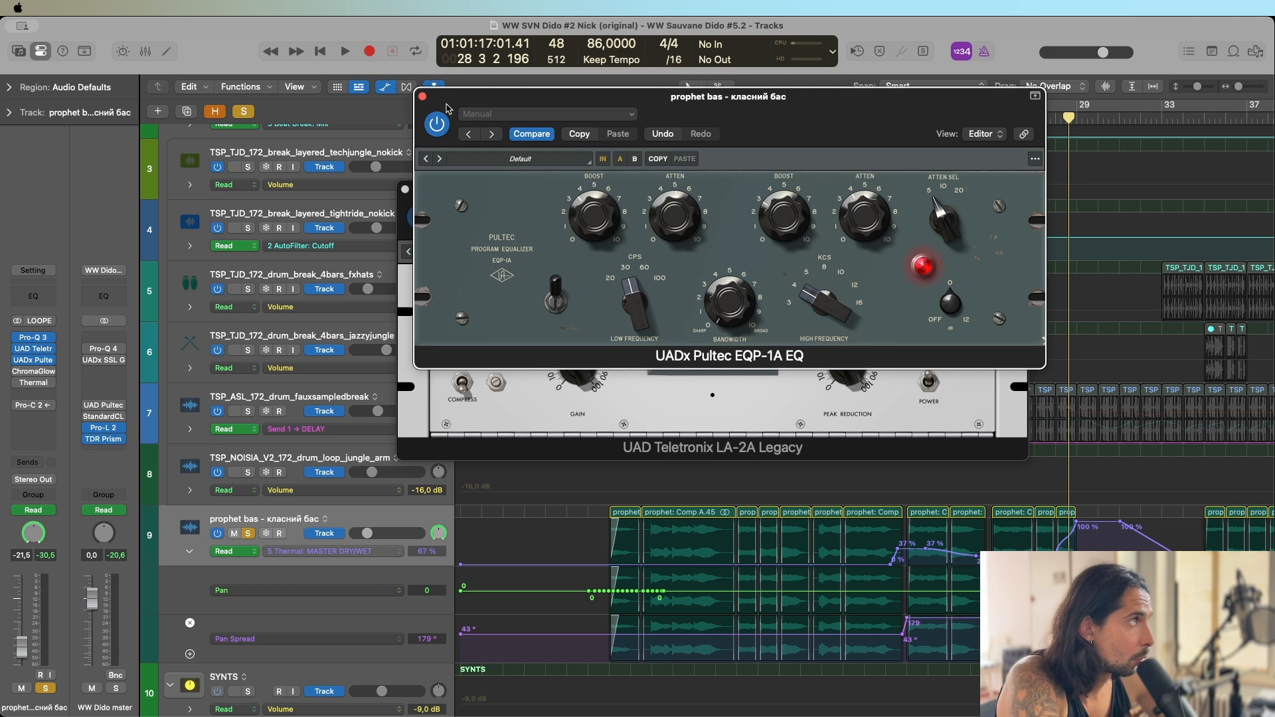
click(422, 97)
click(405, 192)
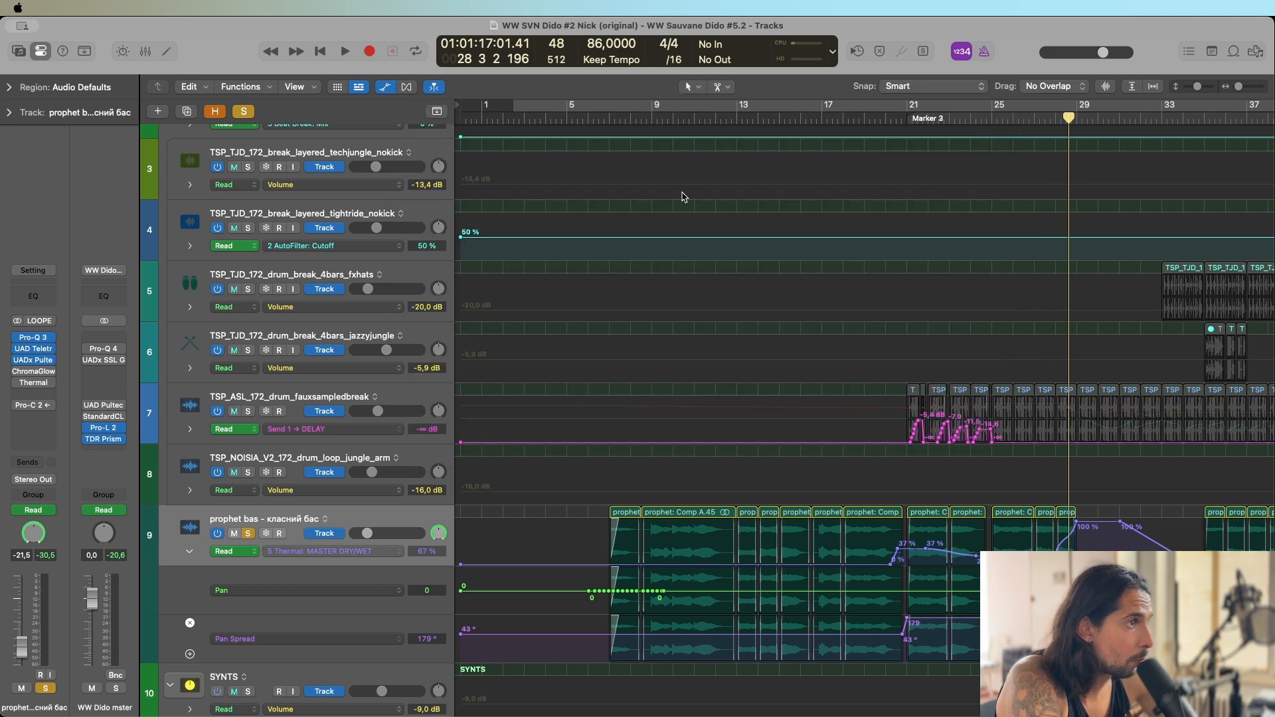
Place the playhead at bar 35, where the bass regions resume, and inspect the Thermal dry/wet automation around it.
key(super+Left)
key(super+Left)
click(798, 117)
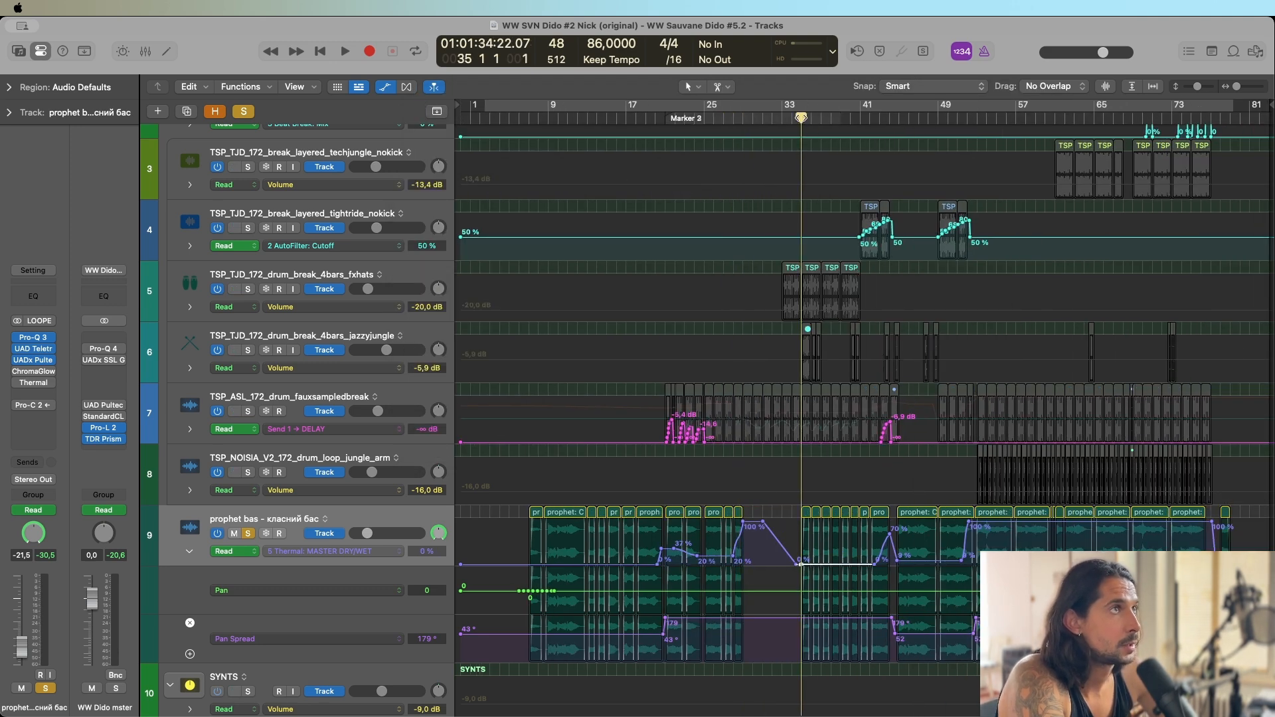
key(super+Right)
key(super+Right)
scroll(779, 180, right, 2)
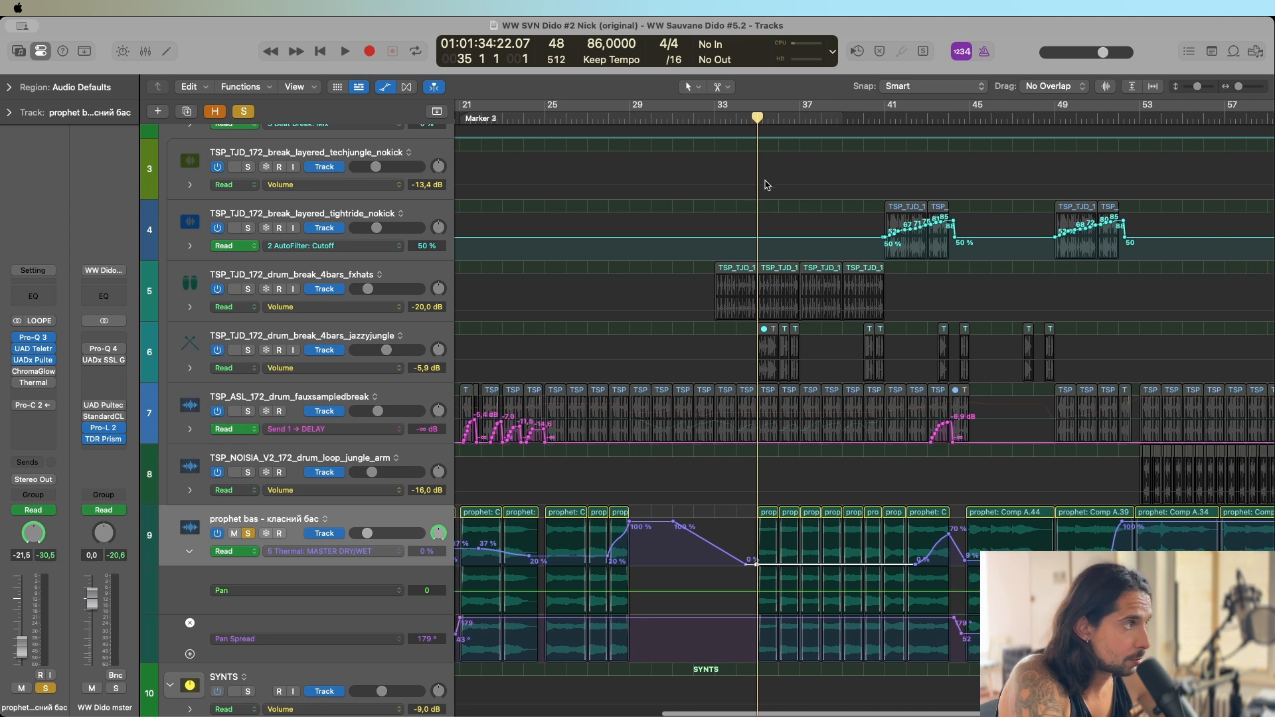
key(super+Left)
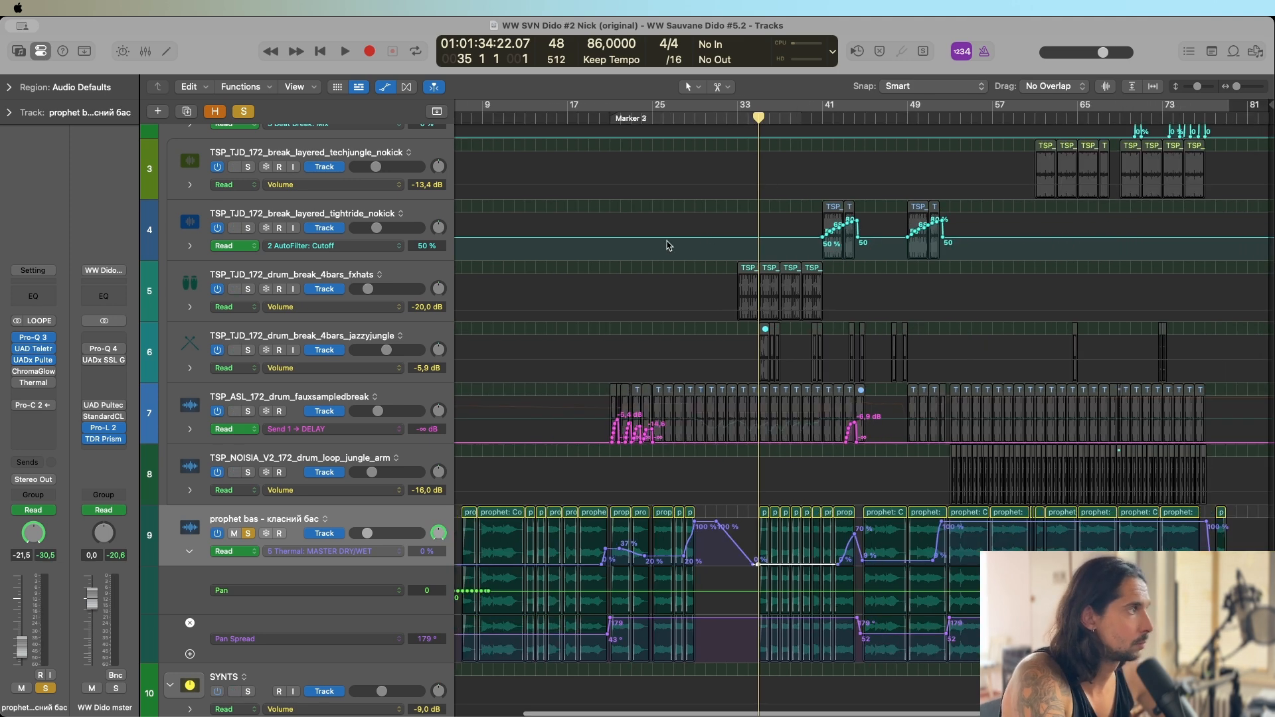
key(super+Left)
Enable and open ChromaGlow and Thermal on the bass, play the soloed track from bar 35 and stop in bar 37.
click(28, 375)
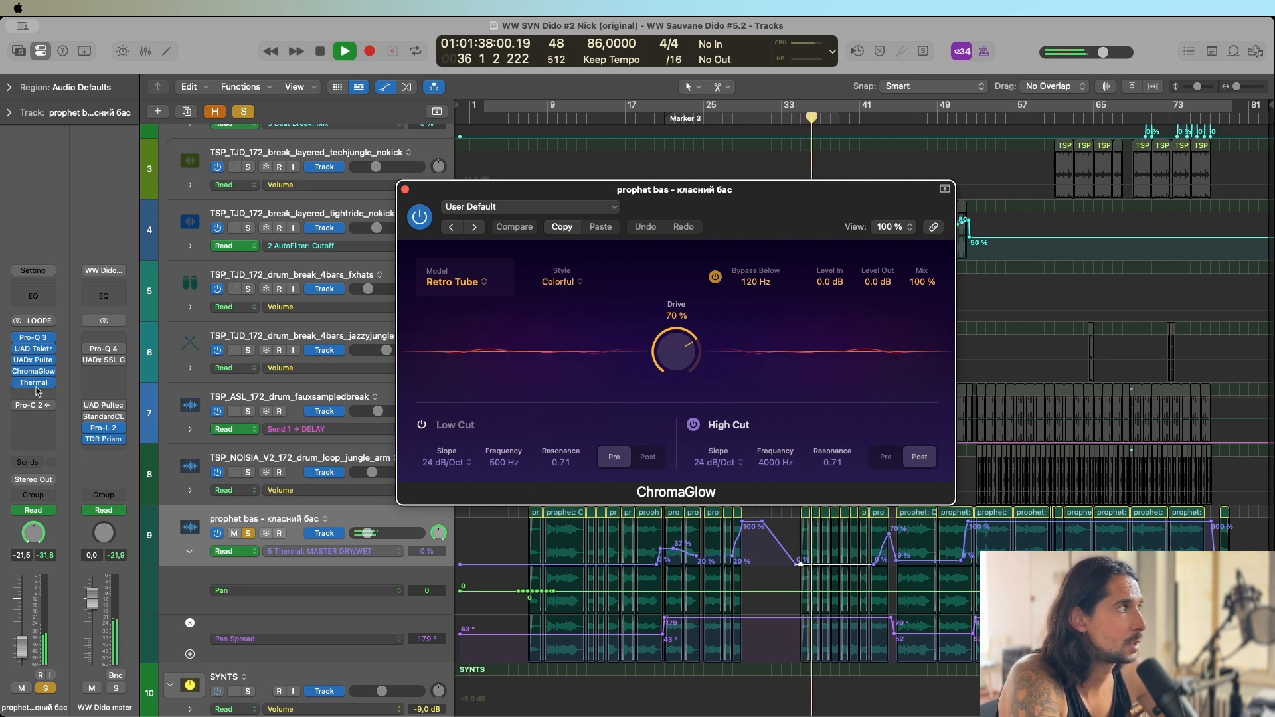
click(36, 384)
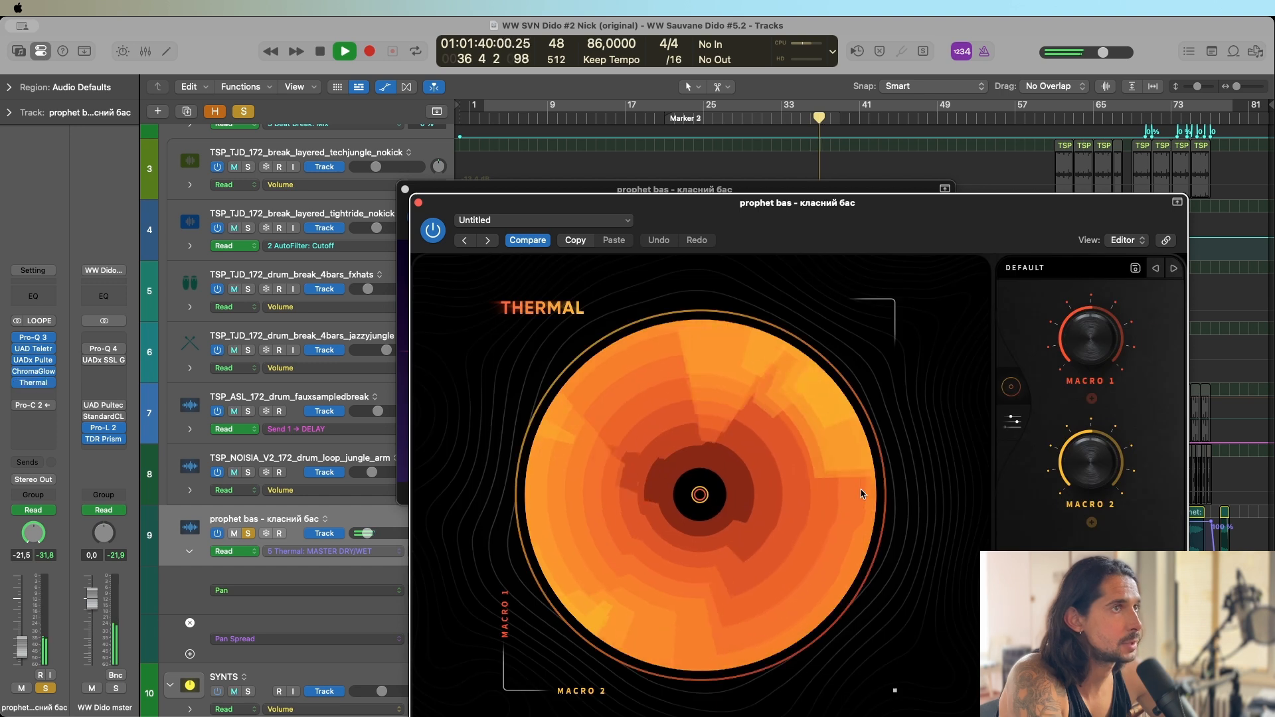
drag(819, 239, 767, 172)
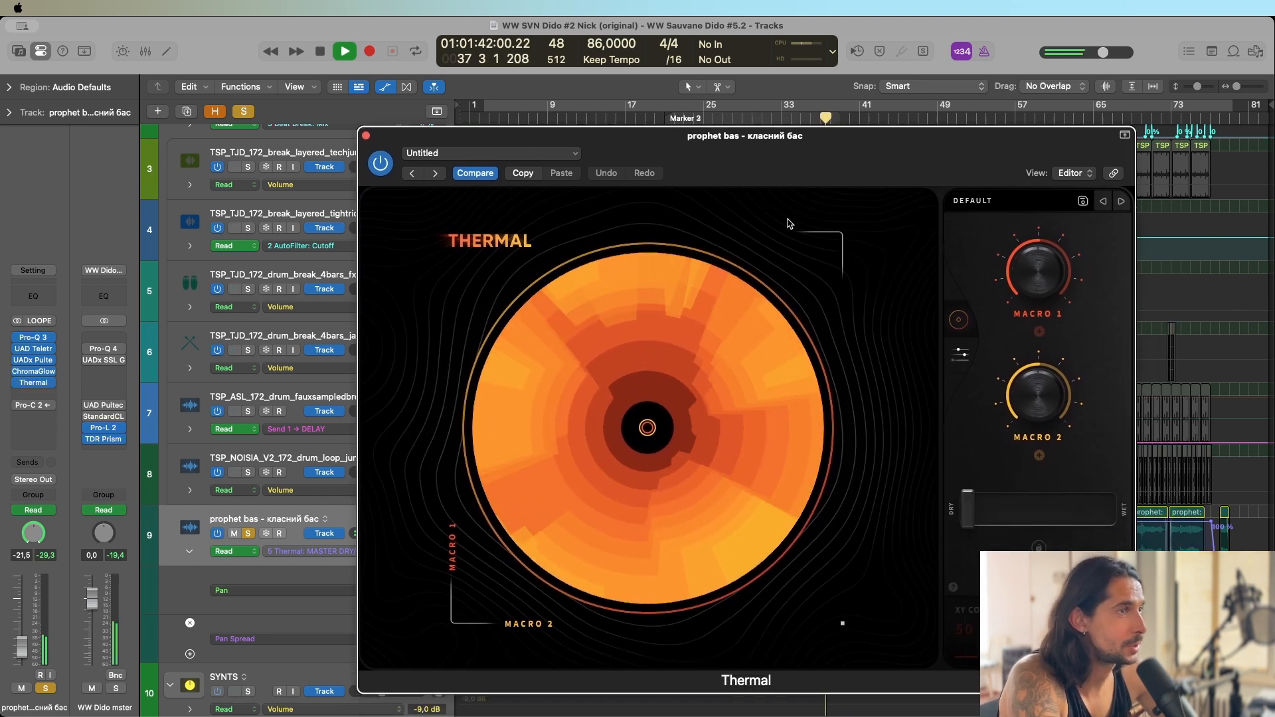
key(space)
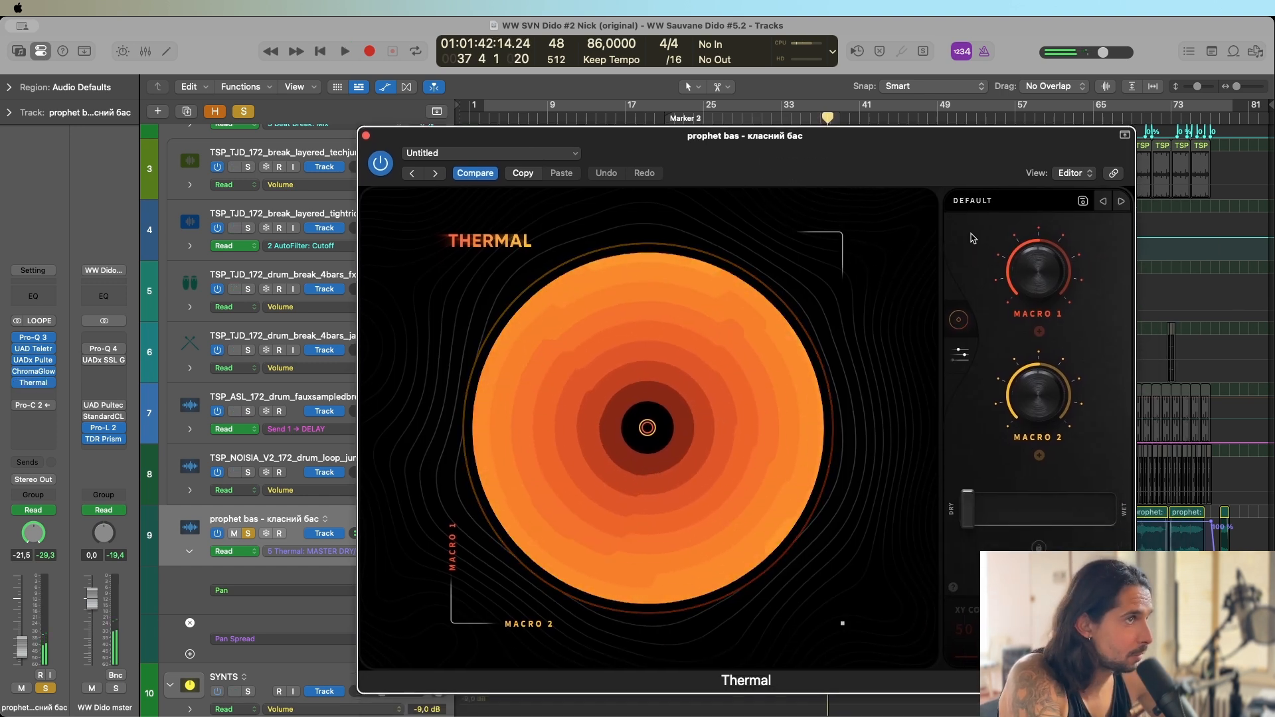
drag(930, 148, 538, 163)
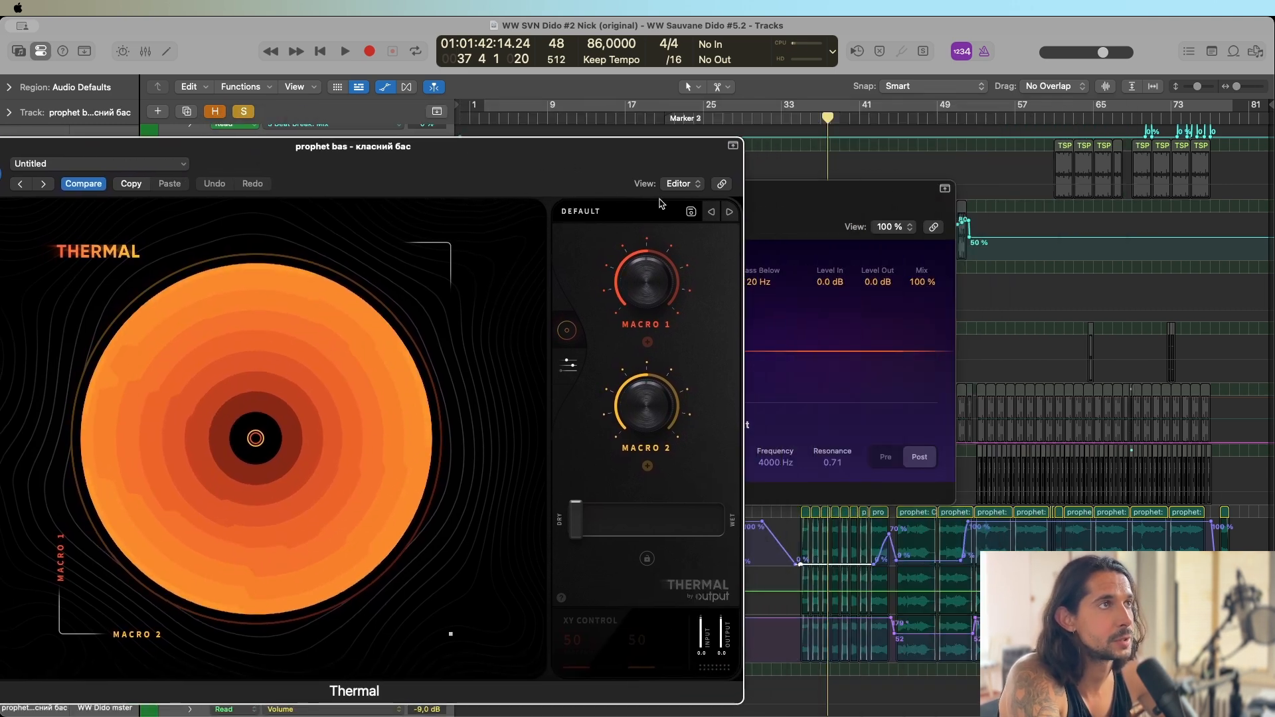
Play the soloed bass from bar 50 through Thermal's dry/wet automation to bar 55, and close the Thermal and ChromaGlow windows.
click(957, 120)
key(space)
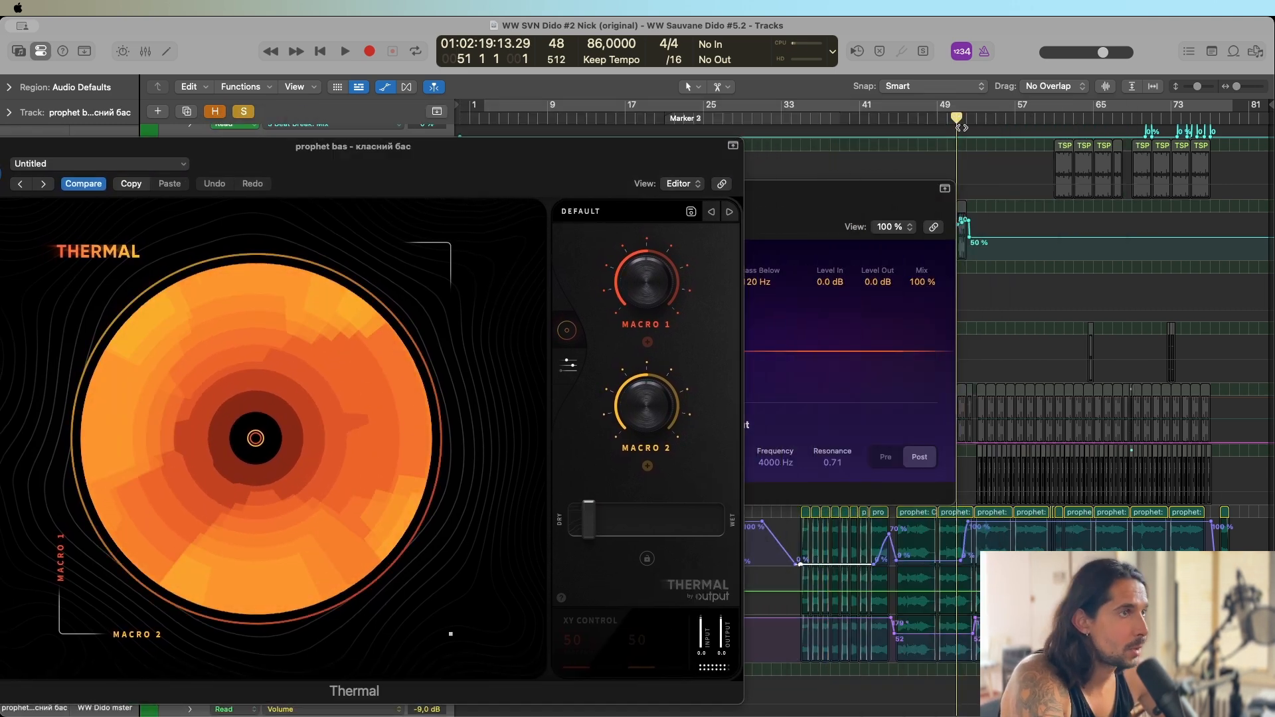
click(657, 316)
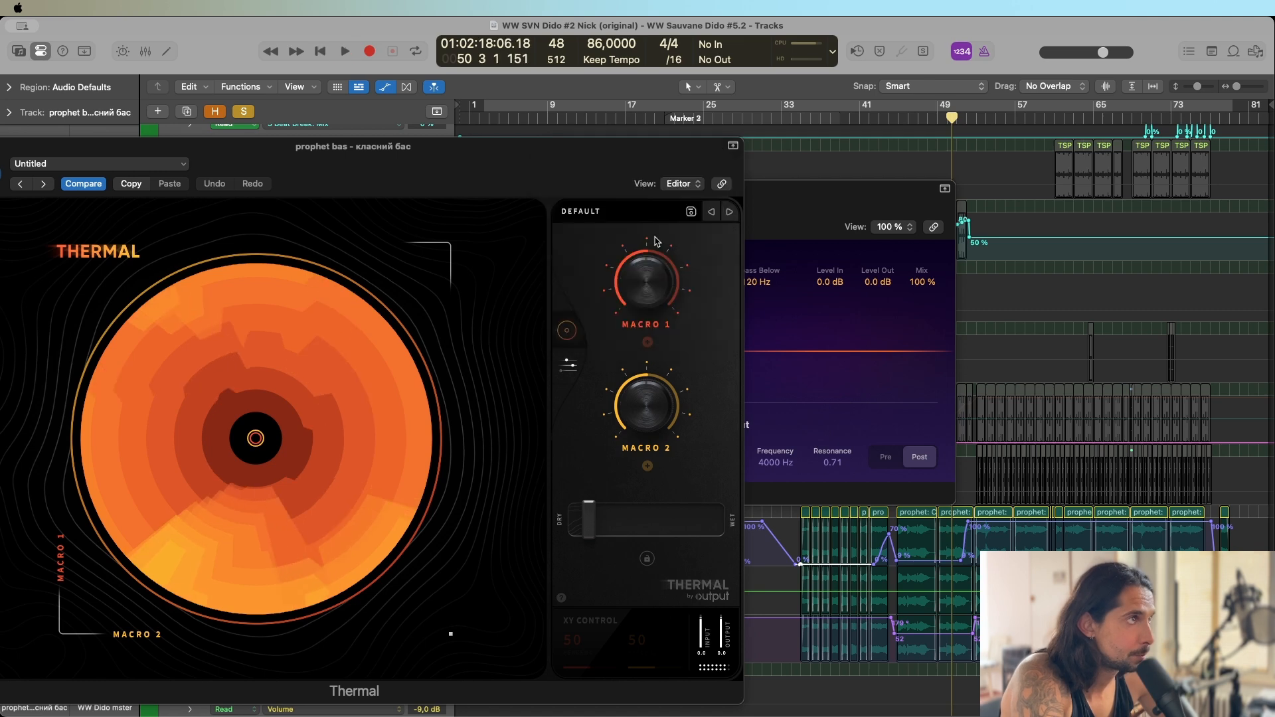
key(space)
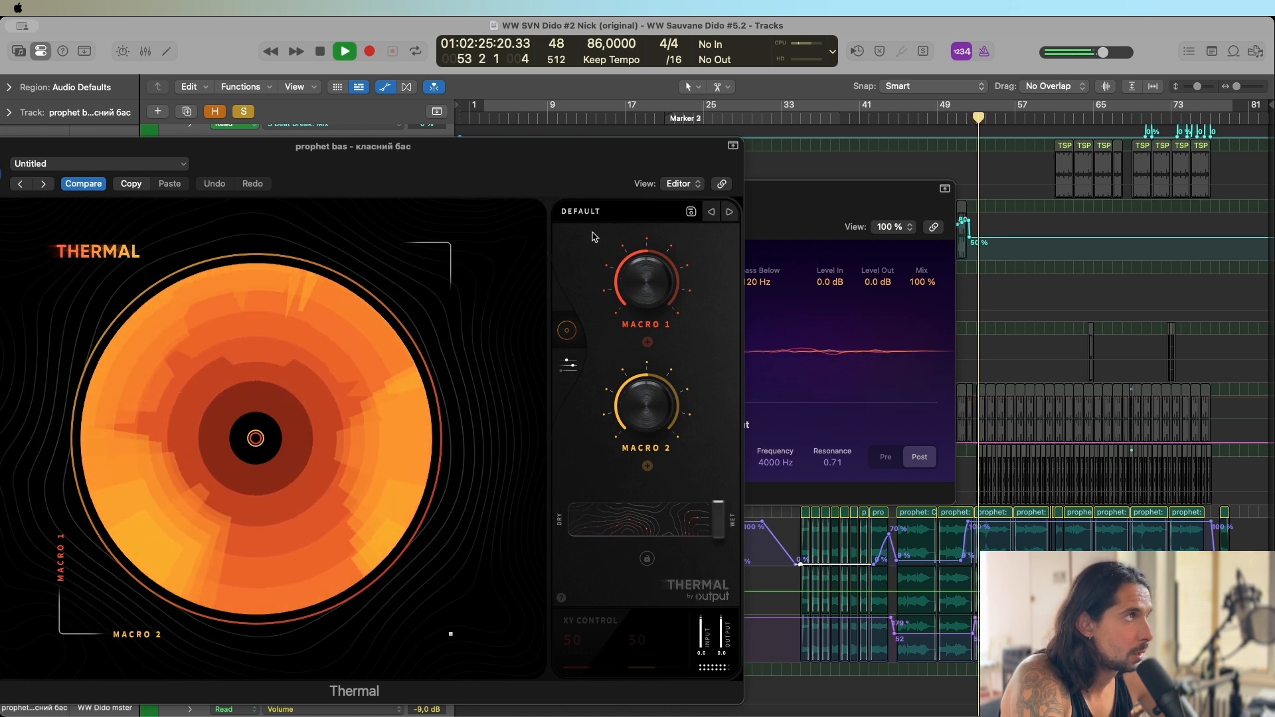
drag(498, 180, 717, 195)
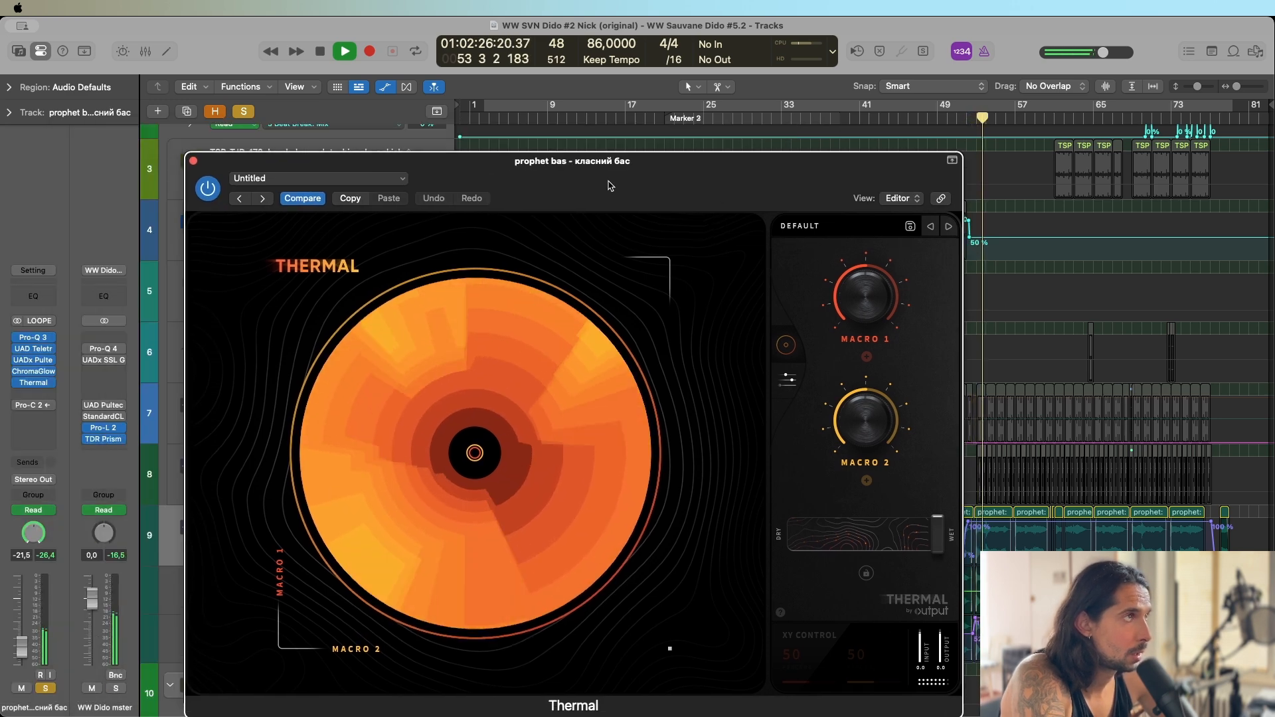
click(193, 161)
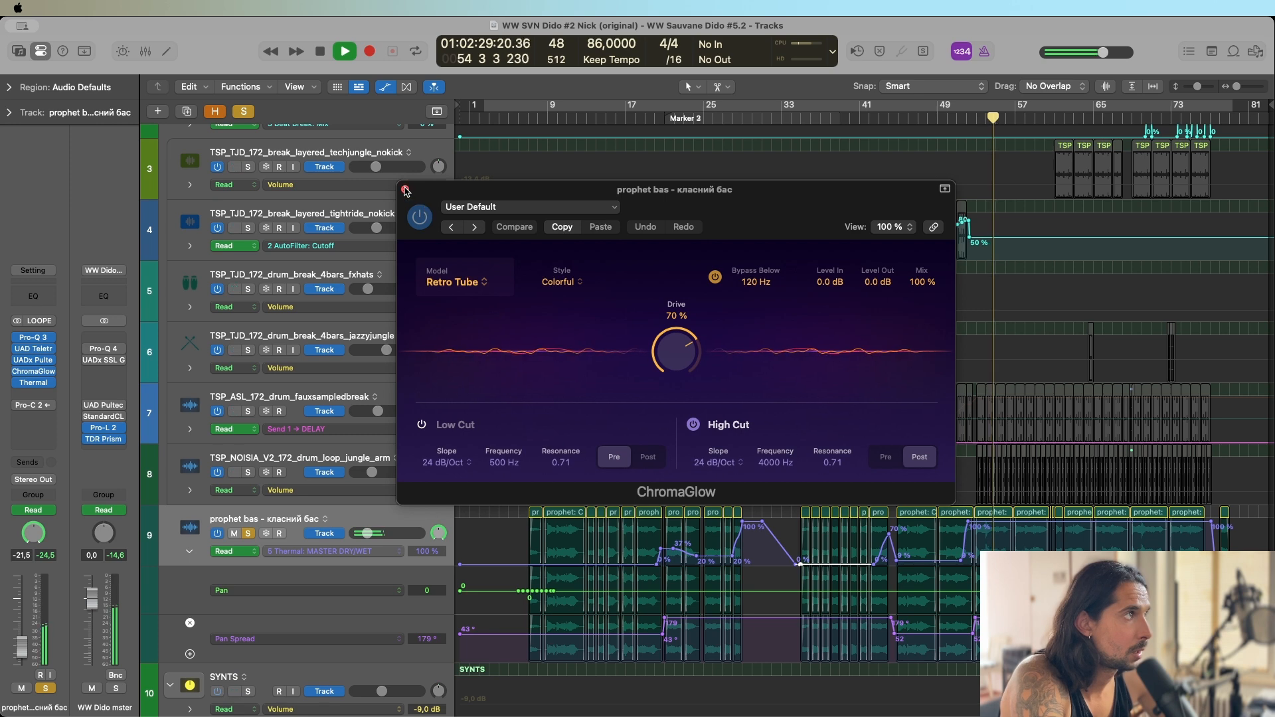
click(405, 189)
Open and enable Pro-C 2 with its Audio 16 side chain on the bass, and play the soloed track around bar 55.
click(33, 408)
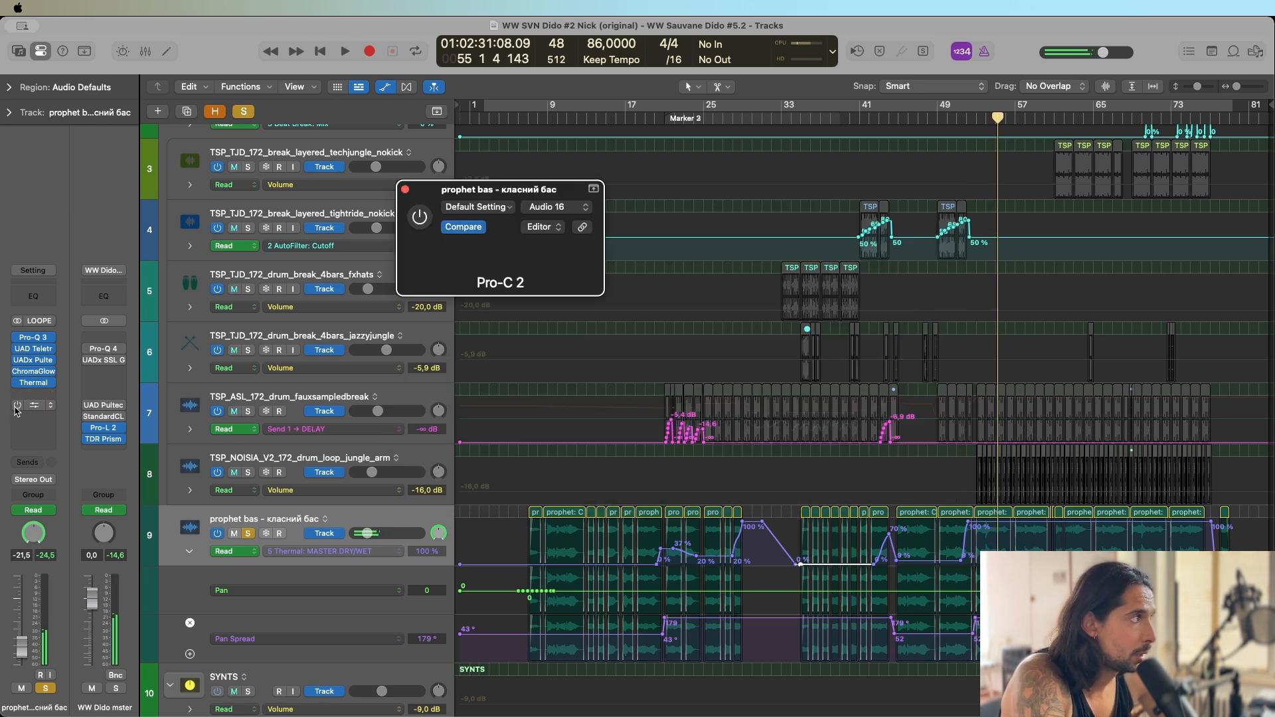
key(space)
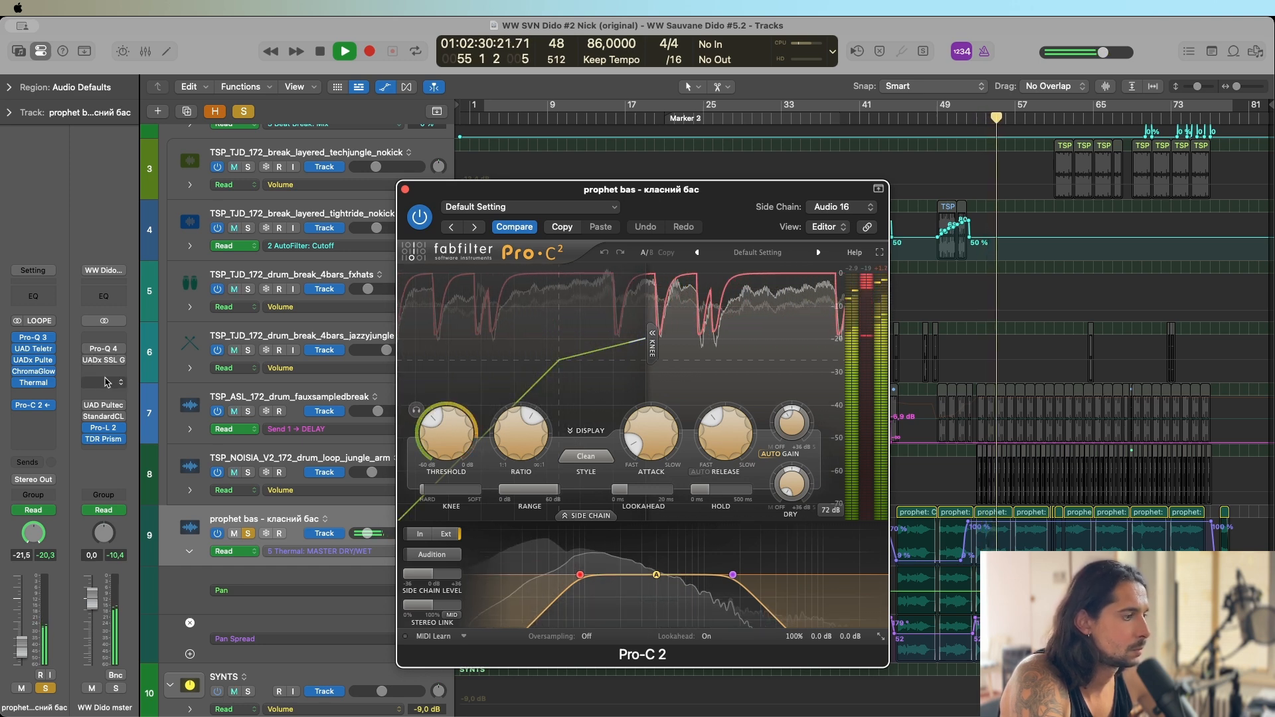
key(space)
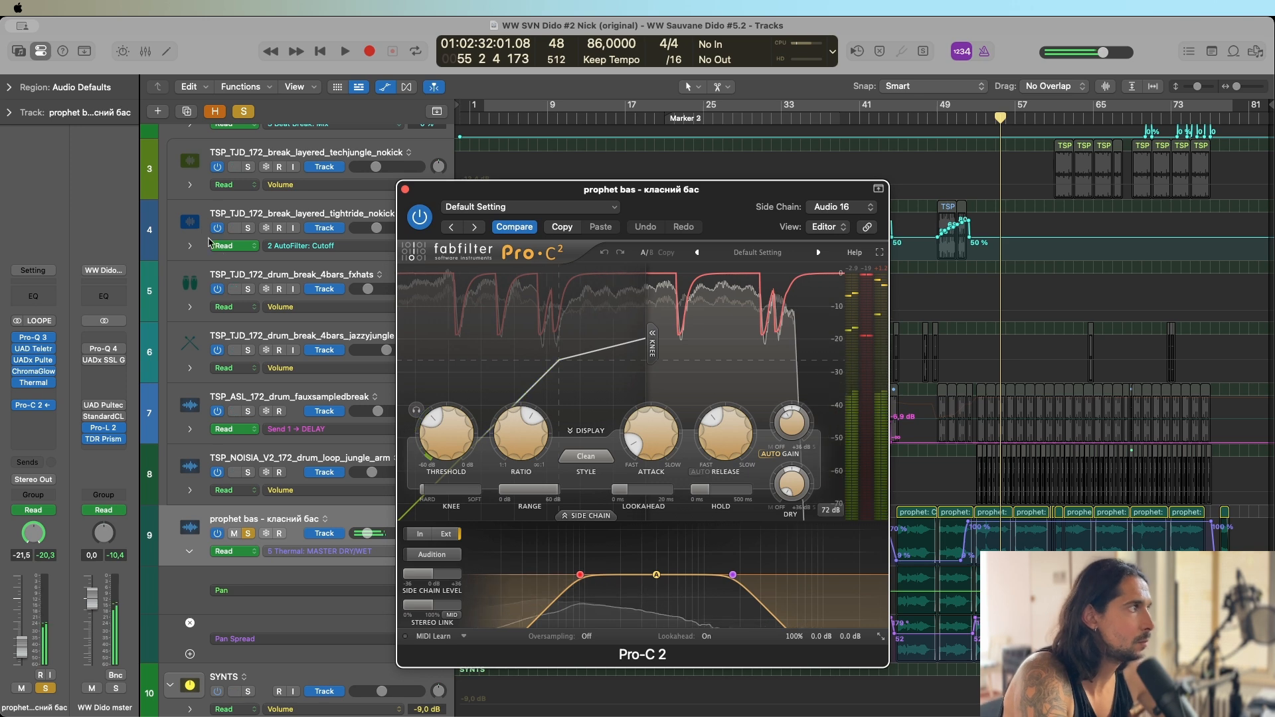
Solo KICKKCKC and DRUMS with the bass, play from bar 50, close Pro-C 2 and hide track automation.
scroll(225, 162, up, 4)
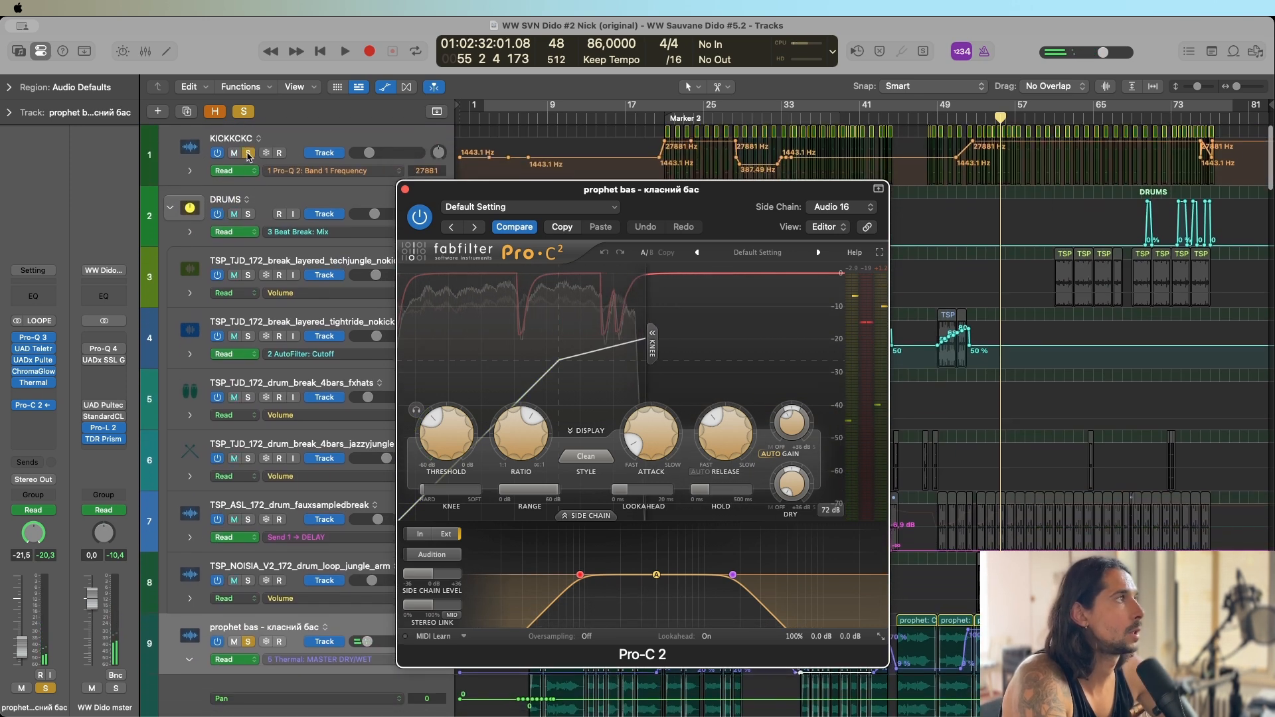
key(space)
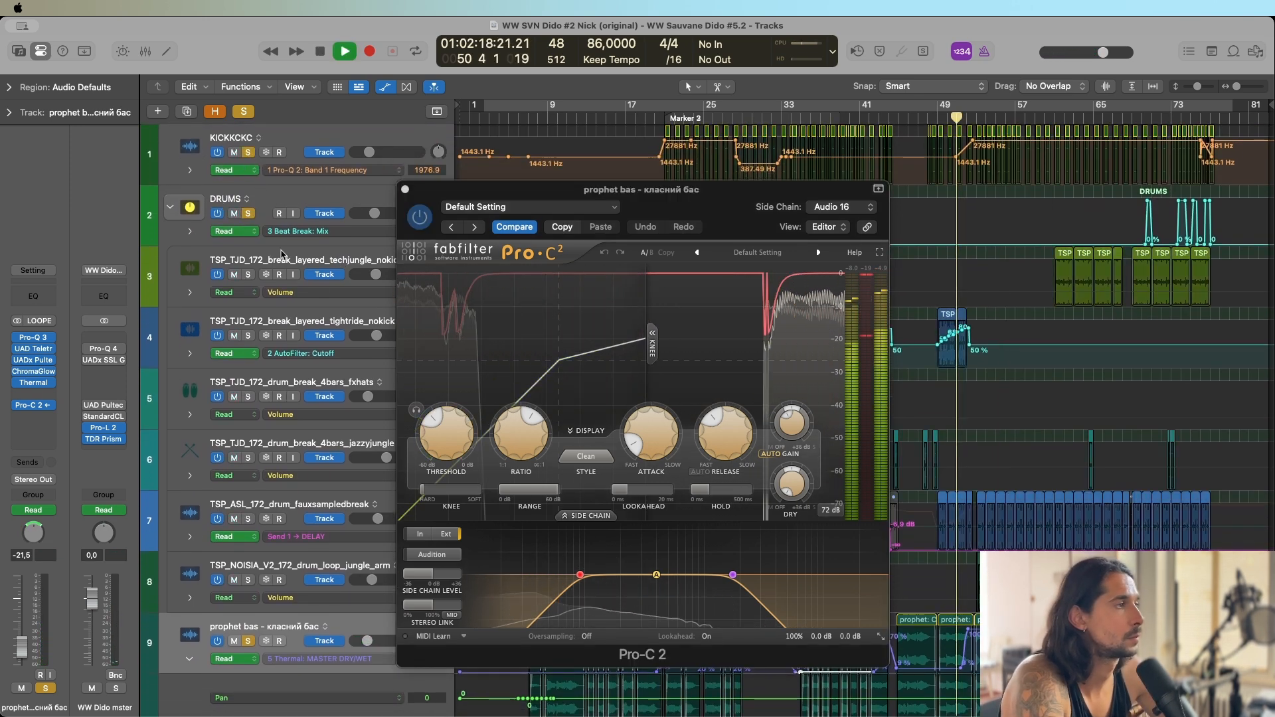
click(405, 191)
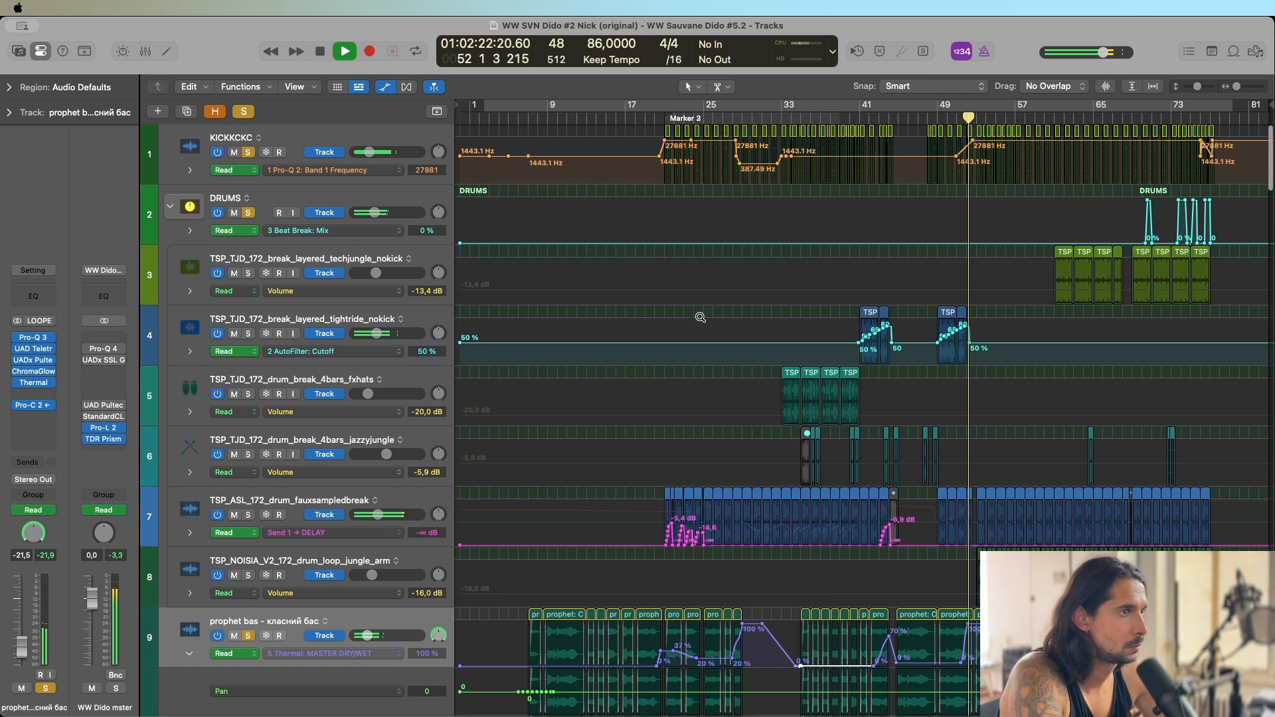
key(a)
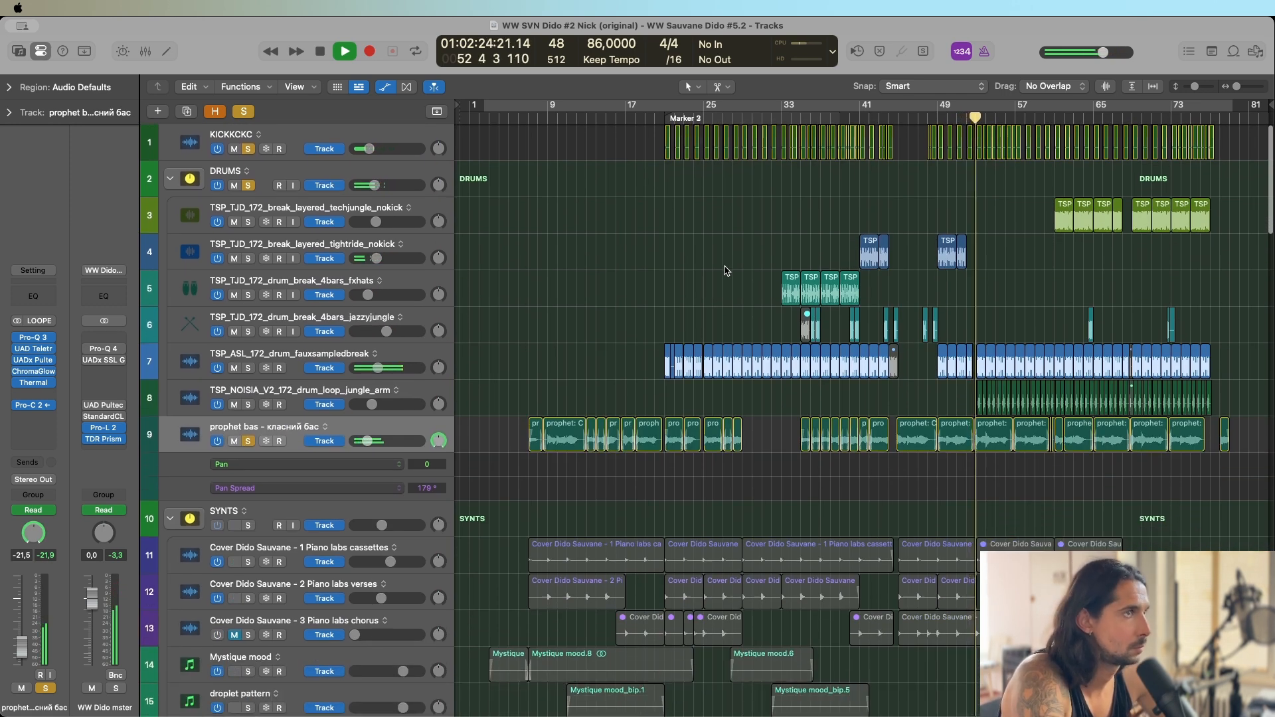
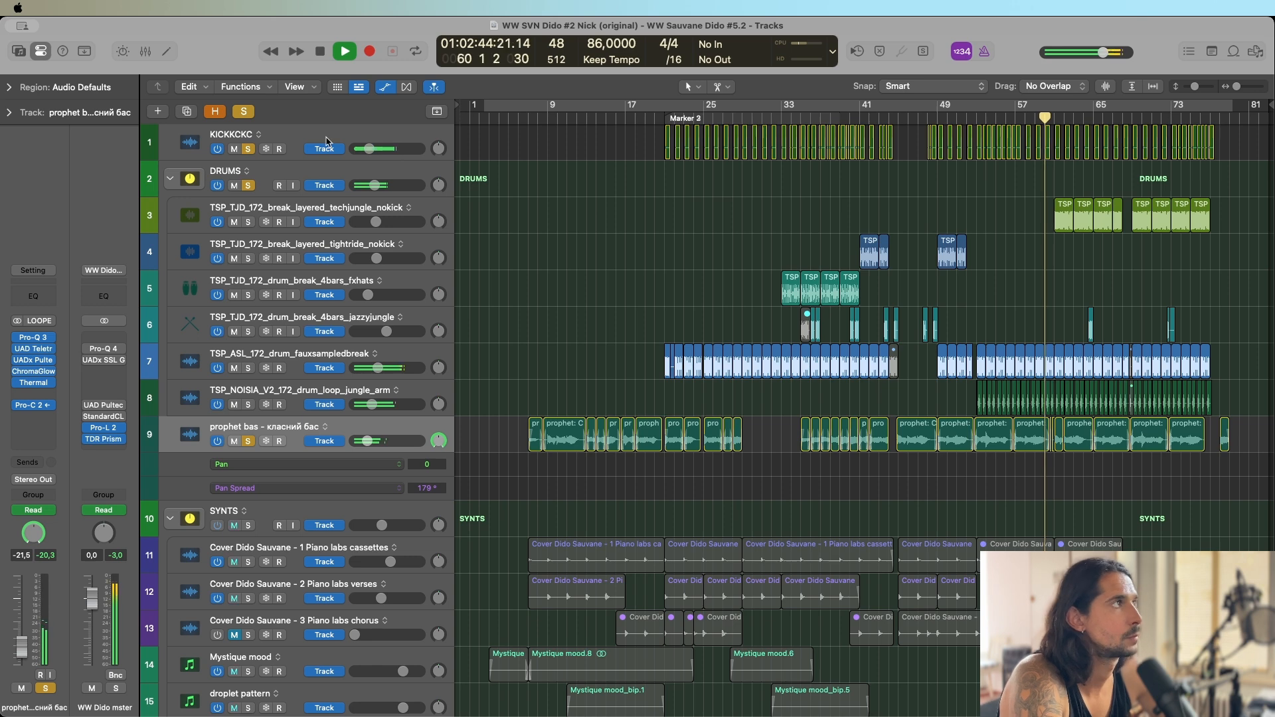
Stop playback, clear all solos, and view Thermal on the prophet bass before closing it.
key(space)
click(245, 112)
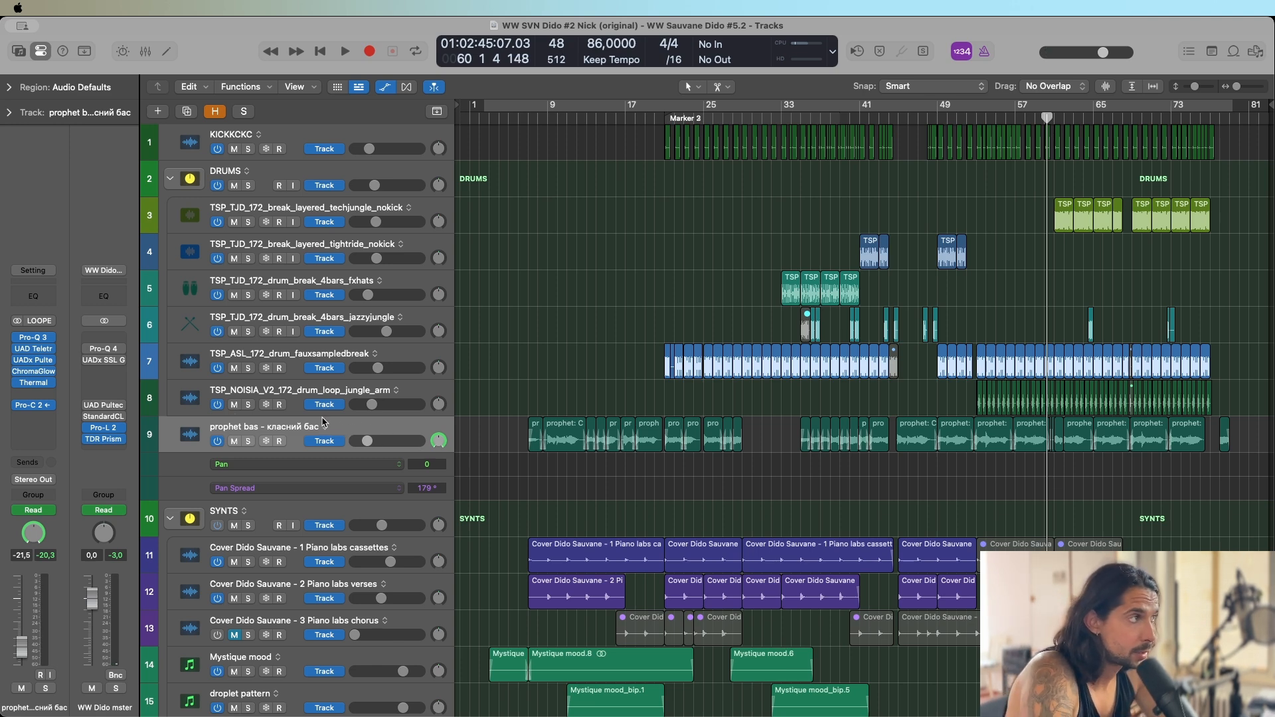
click(33, 384)
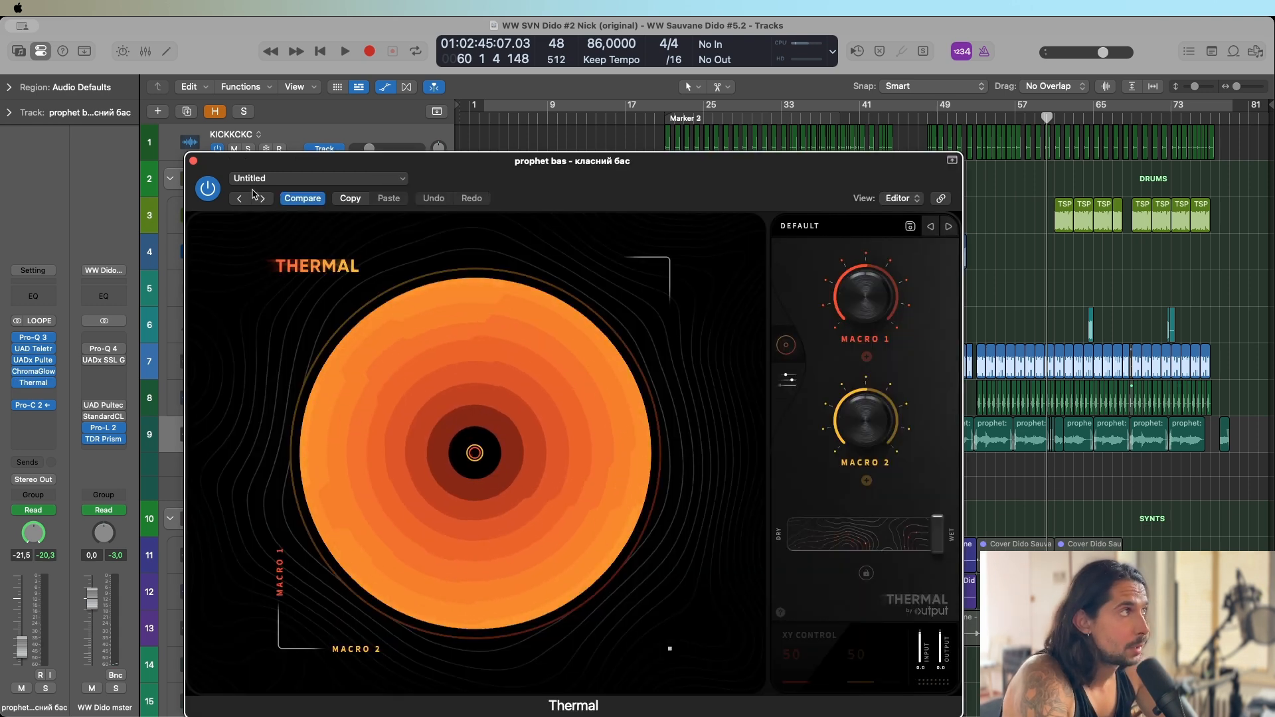
click(194, 161)
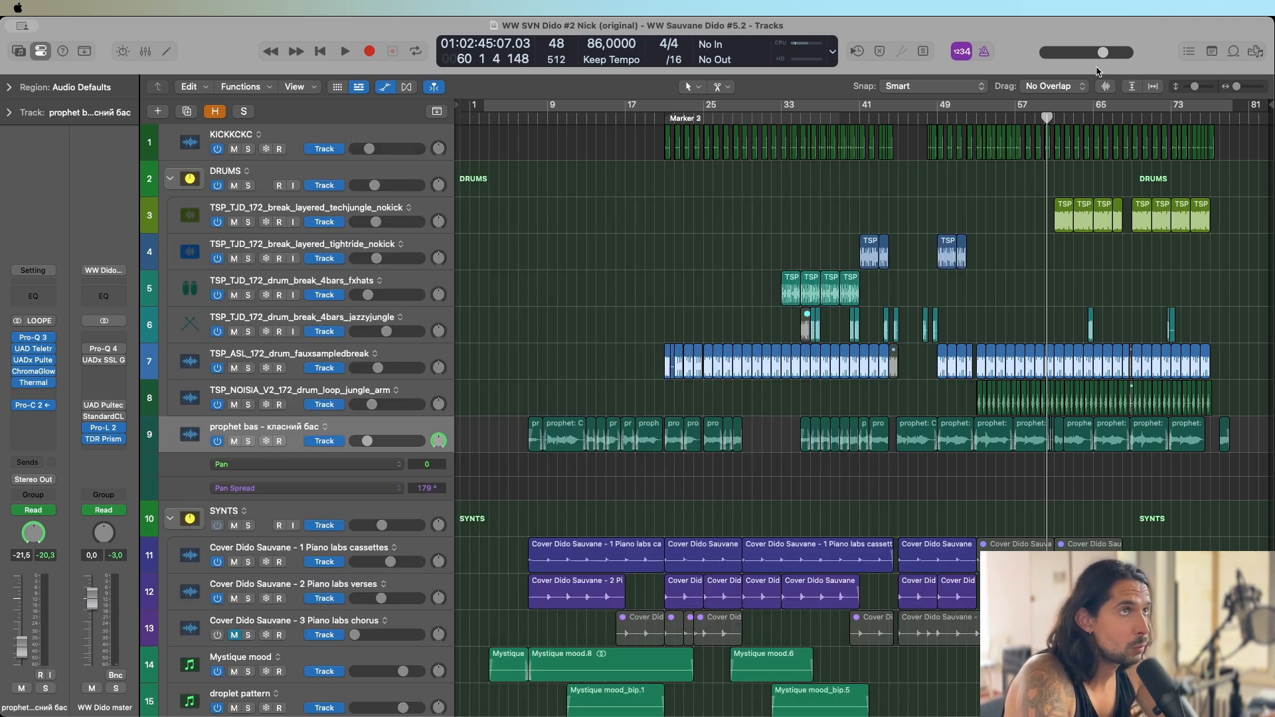
Place the playhead at bar 61, and look over the SYNTS group's piano, pad, pattern and prophet tracks.
click(1055, 117)
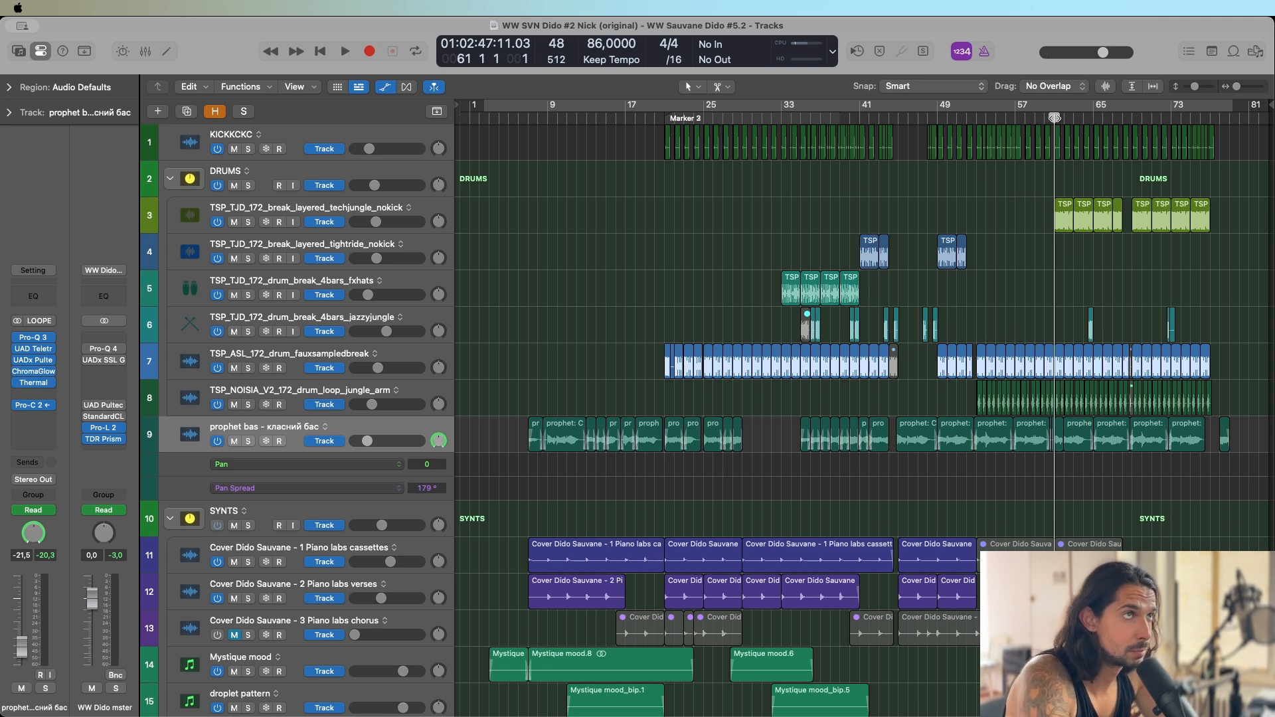
drag(1055, 118, 1075, 131)
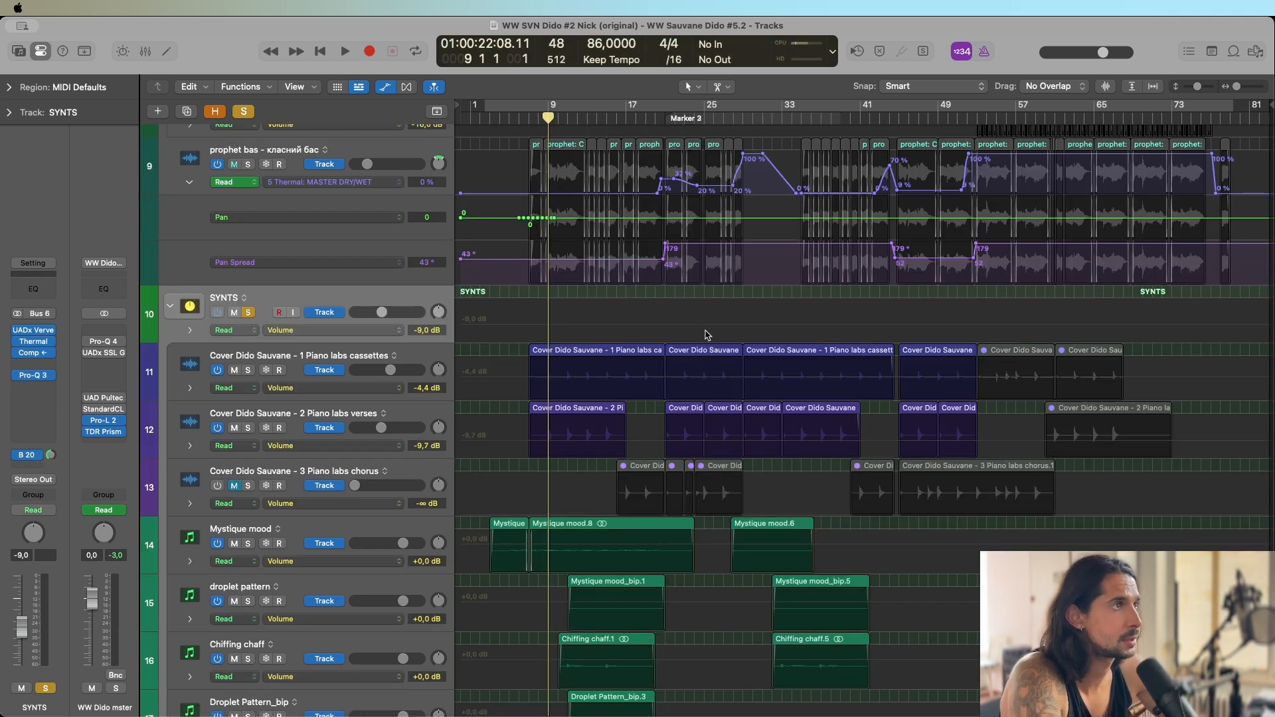
scroll(708, 335, up, 5)
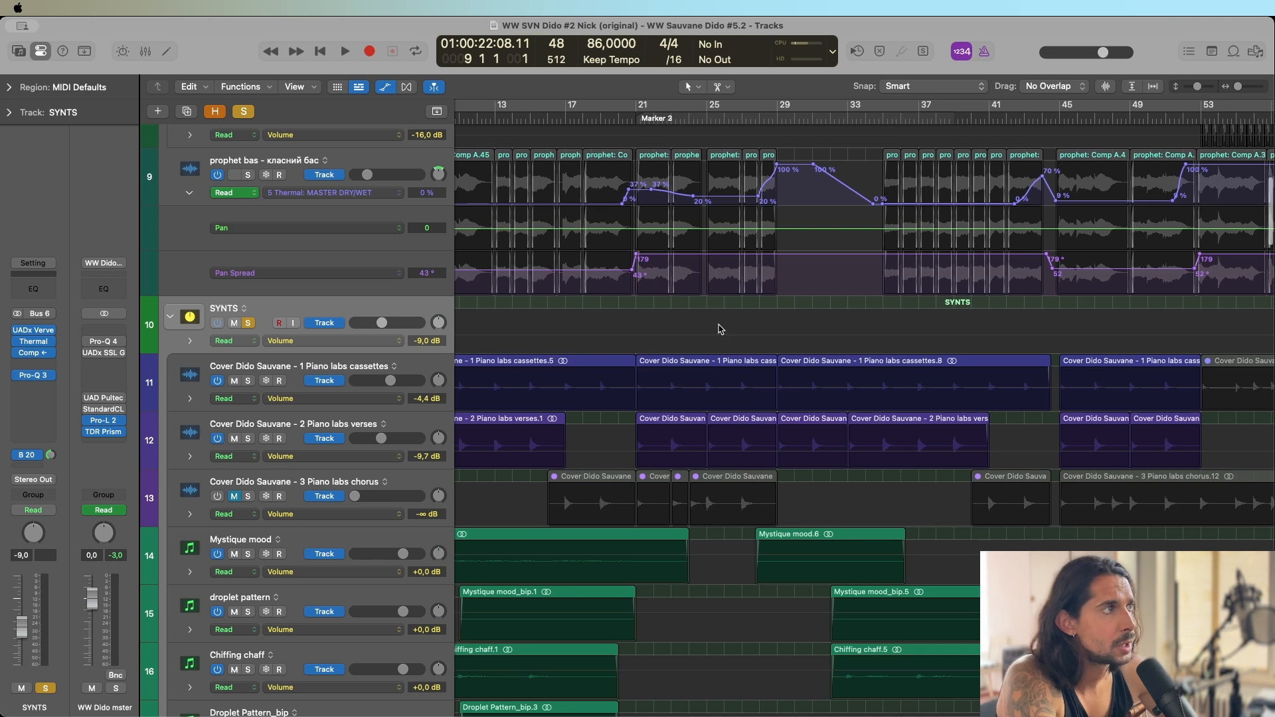
scroll(720, 330, left, 4)
scroll(698, 329, up, 3)
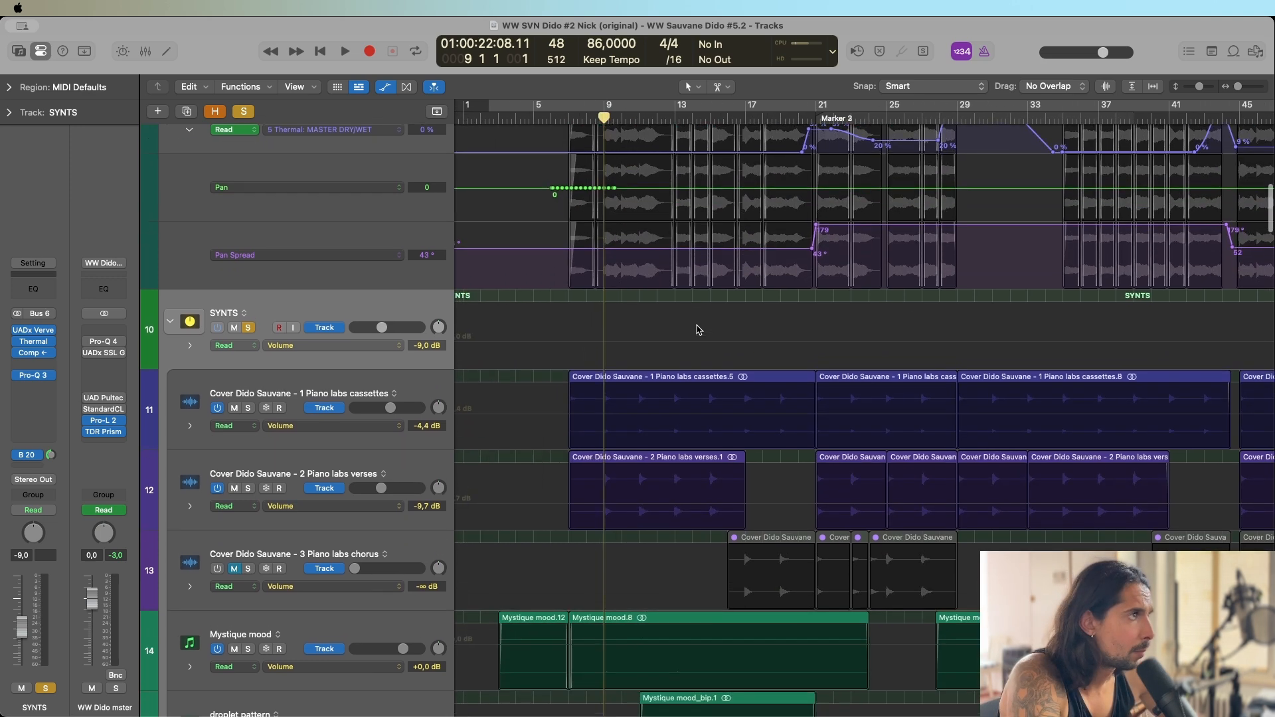
scroll(698, 329, down, 10)
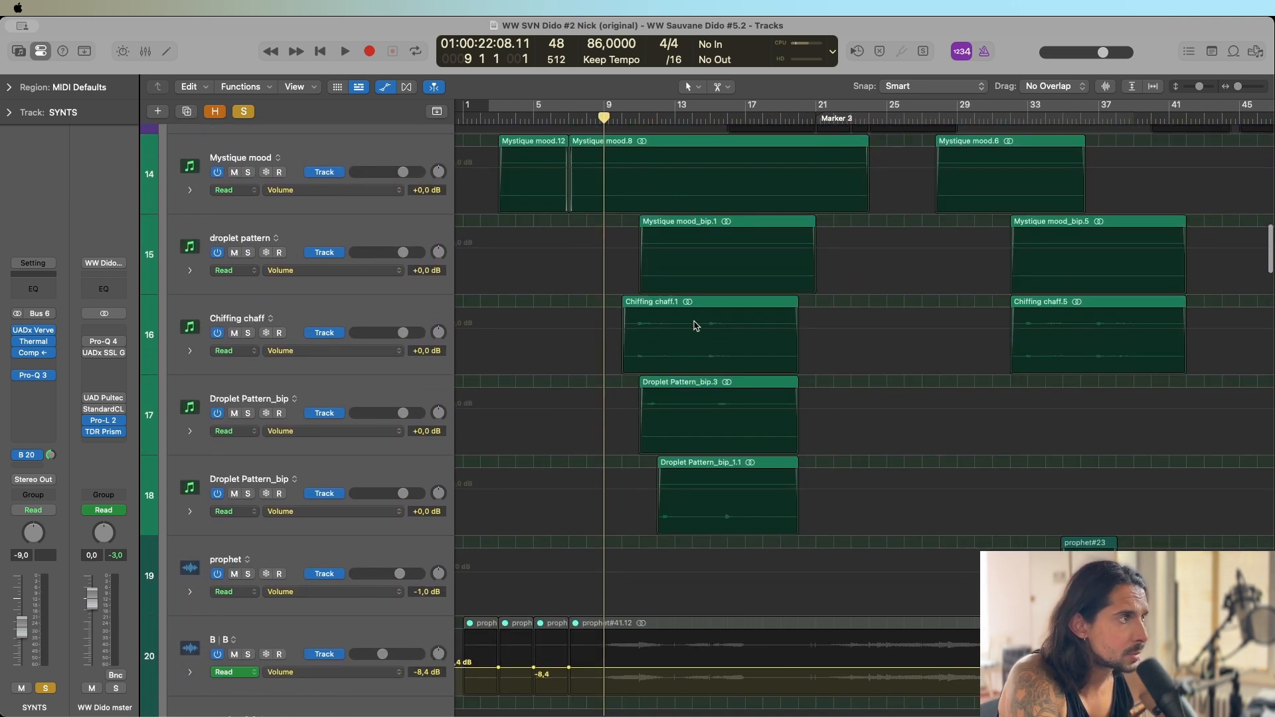
scroll(696, 325, down, 4)
scroll(761, 326, down, 6)
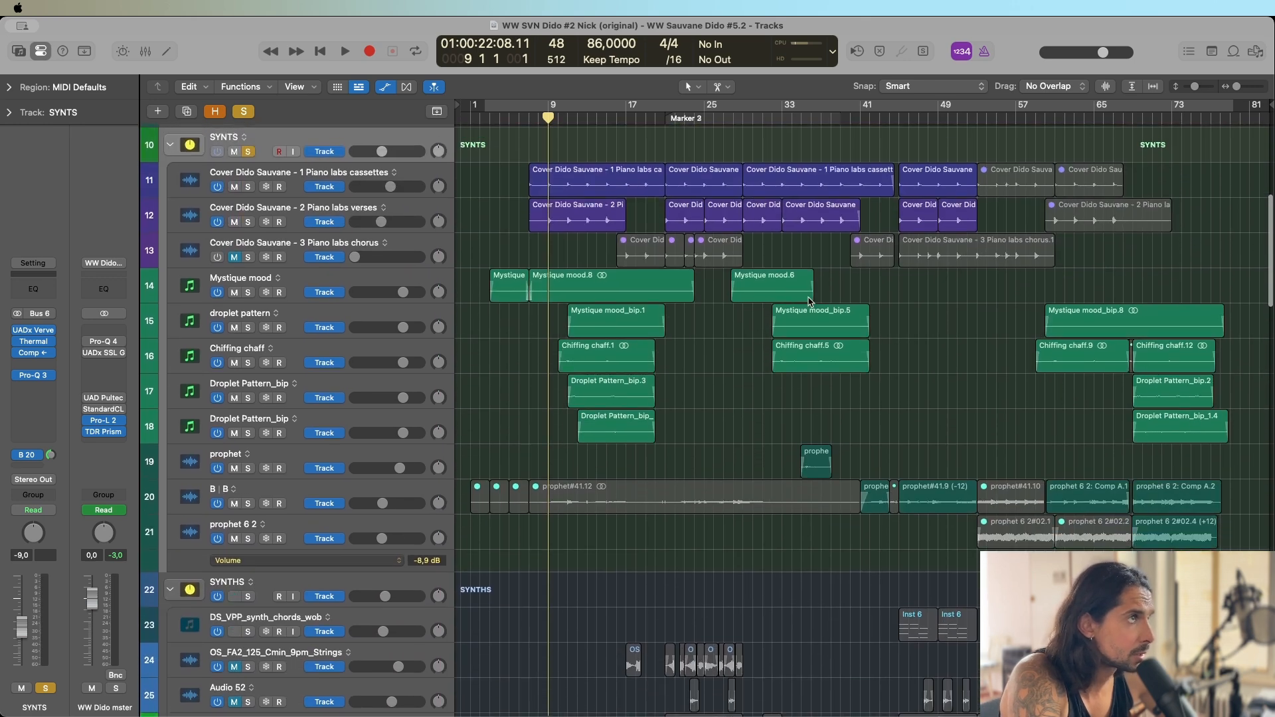
scroll(808, 301, up, 3)
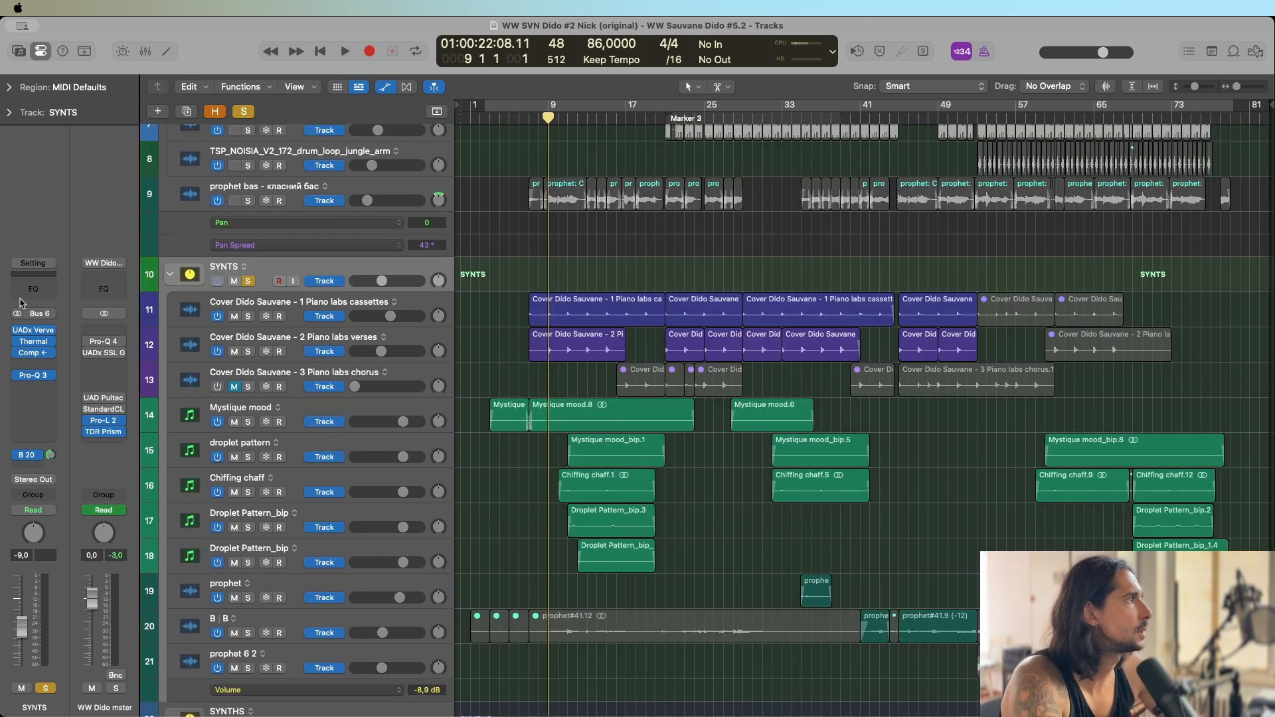
Open Pro-Q 3 on the SYNTS group, inspect its two bell cuts and close the plug-in.
click(33, 376)
click(33, 376)
click(33, 376)
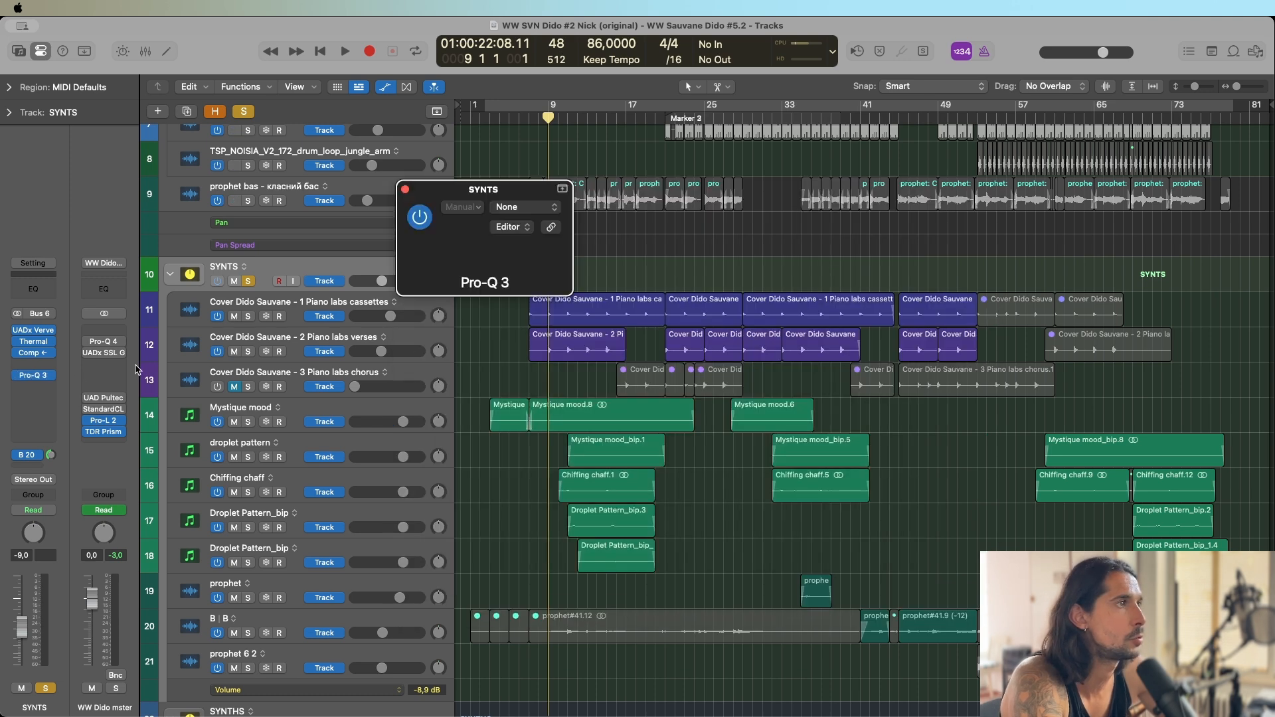
drag(726, 325, 842, 441)
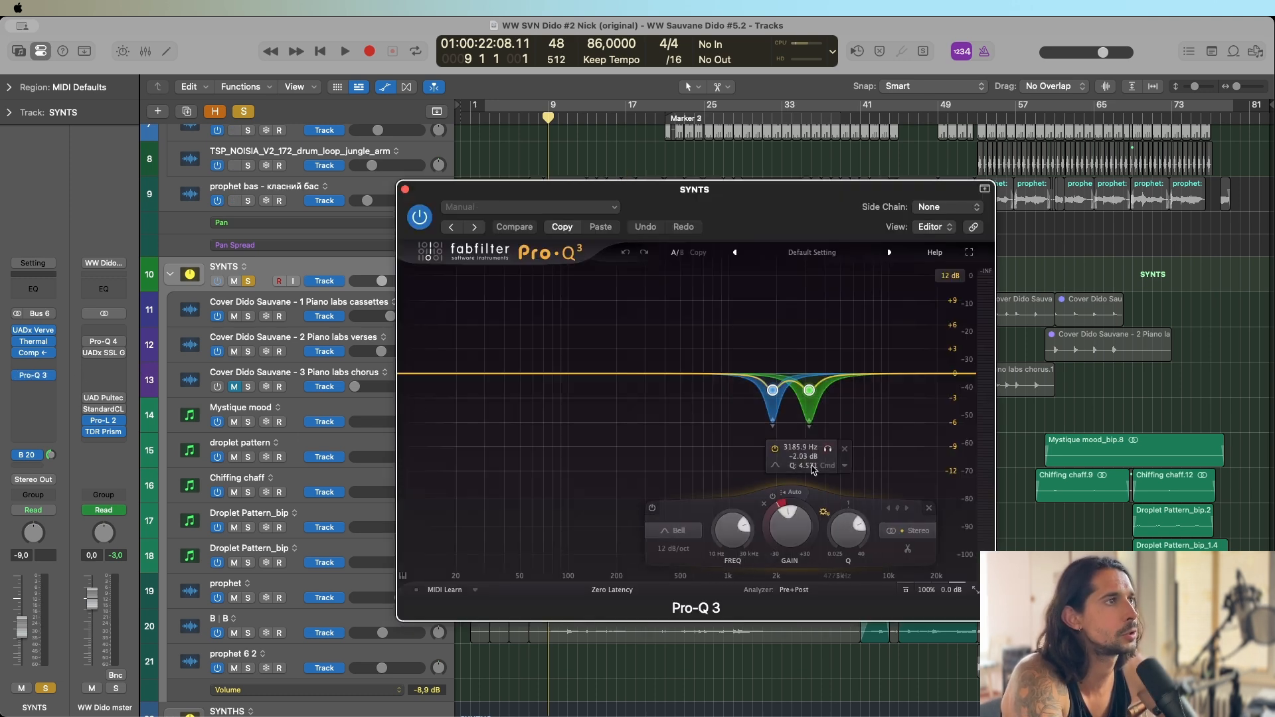
click(809, 390)
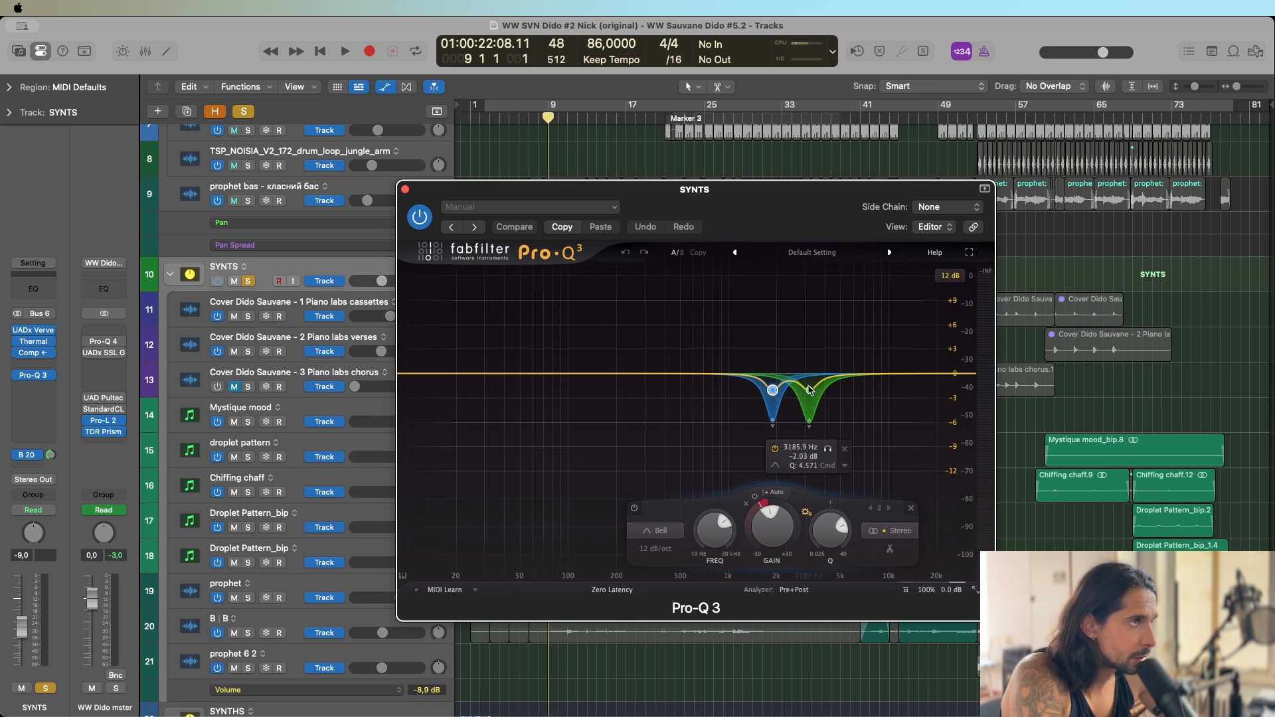
click(405, 189)
Play the soloed SYNTS group from bar 9 and enlarge the waveform display.
key(space)
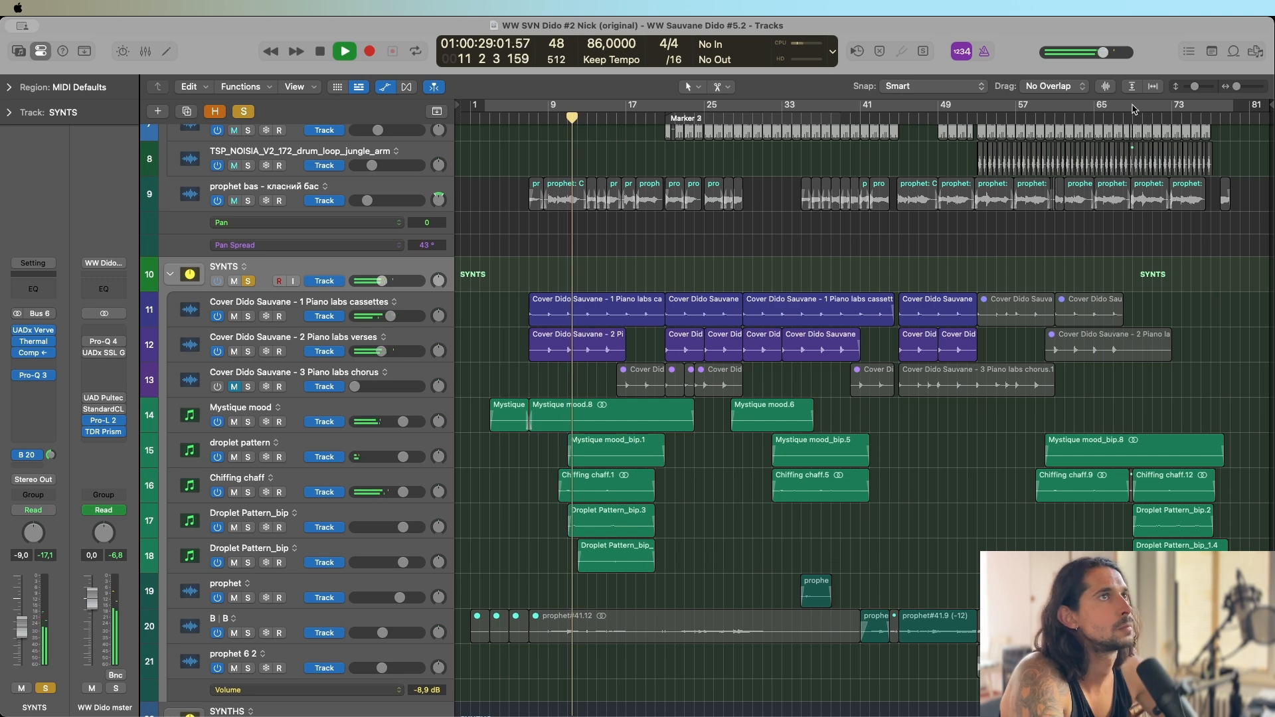
click(1105, 85)
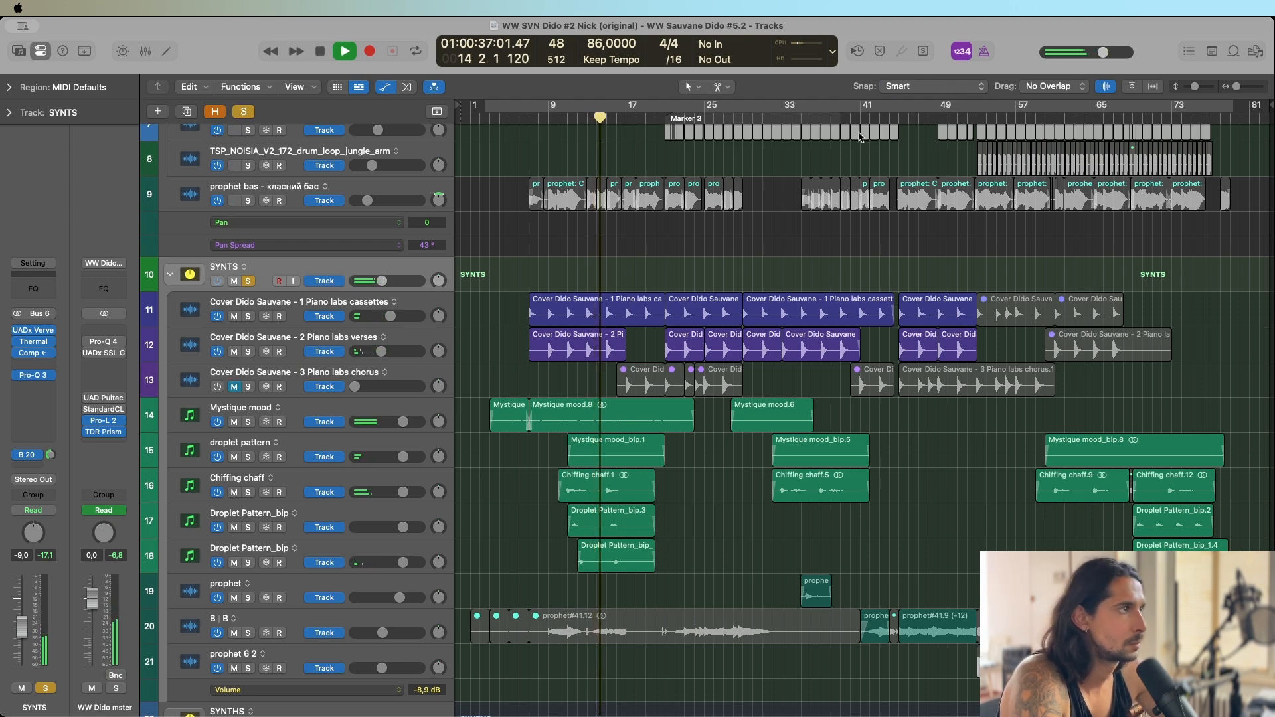
Add ARP SUM to the solo and look over the vocal, VX LOOP and FXS tracks while playback runs to bar 25.
scroll(832, 150, down, 12)
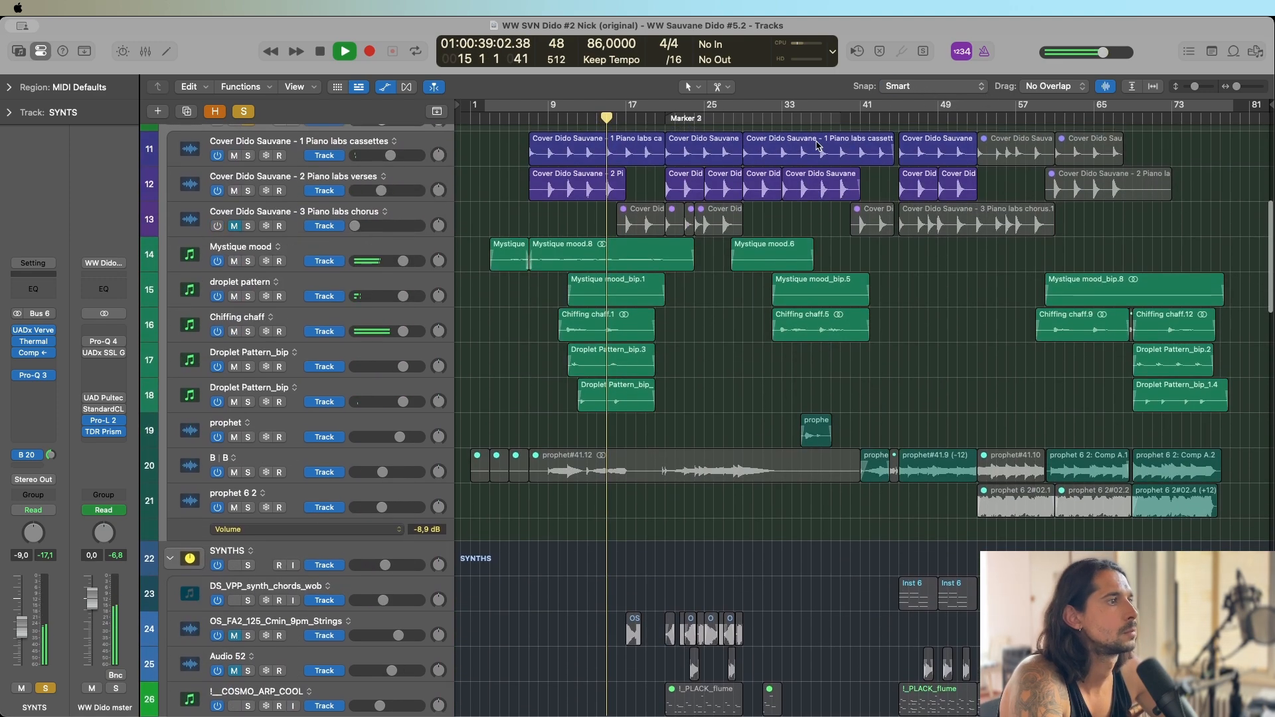
scroll(797, 147, down, 6)
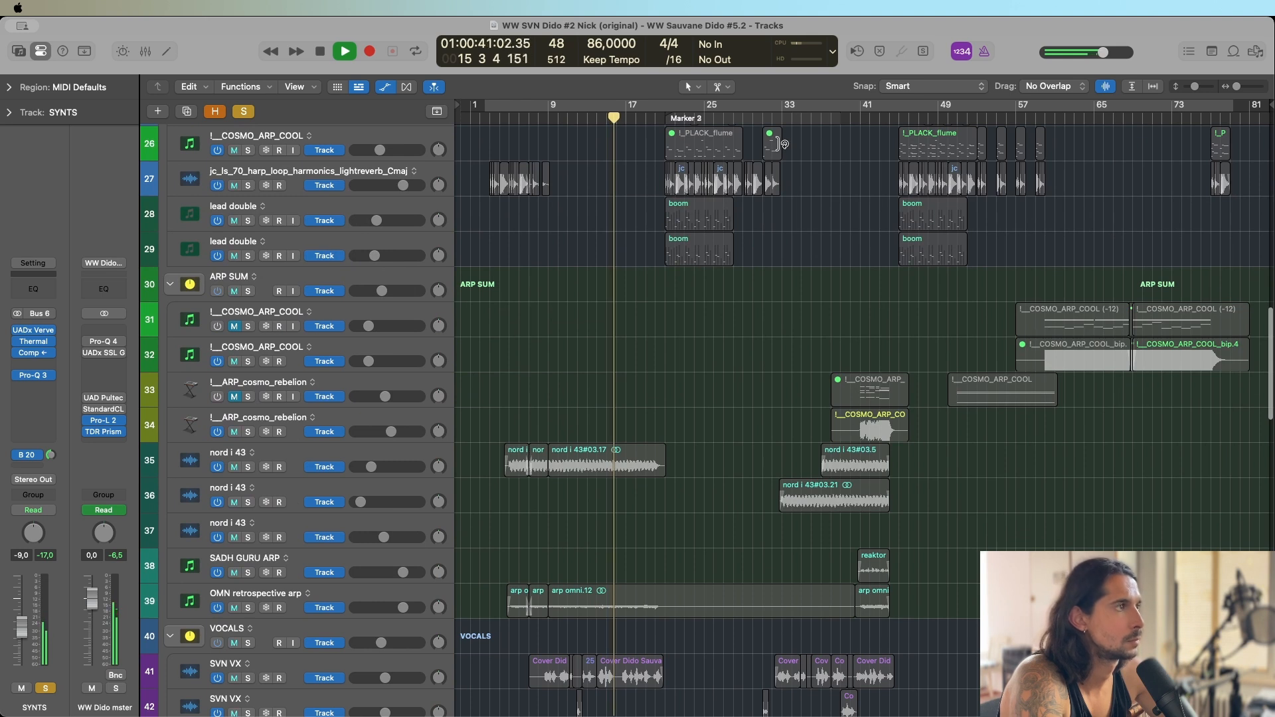
click(248, 290)
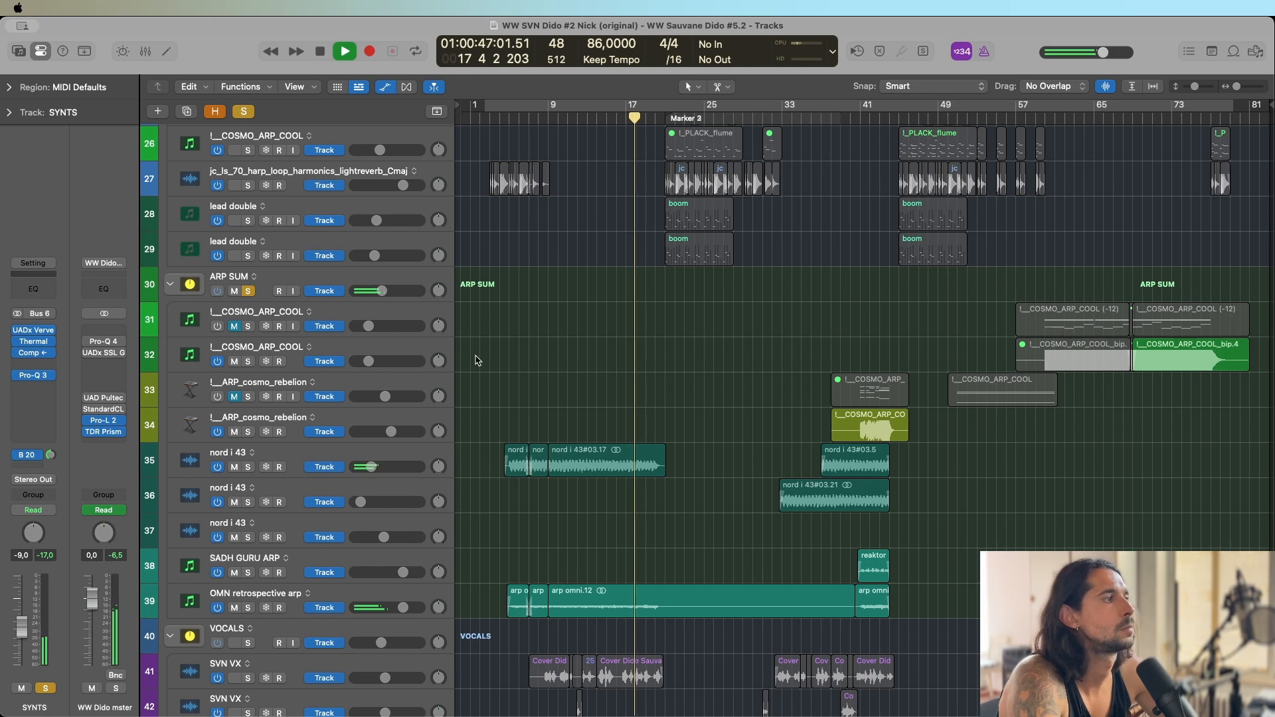
scroll(536, 330, down, 15)
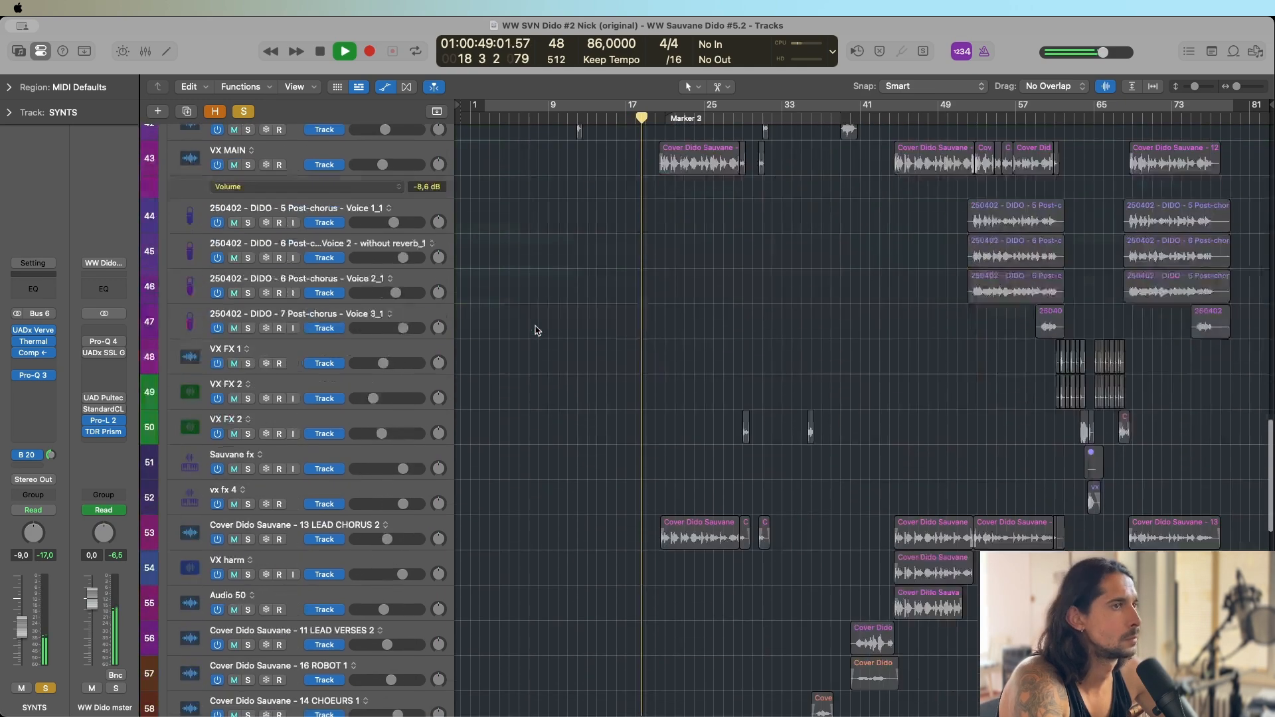
scroll(537, 330, down, 15)
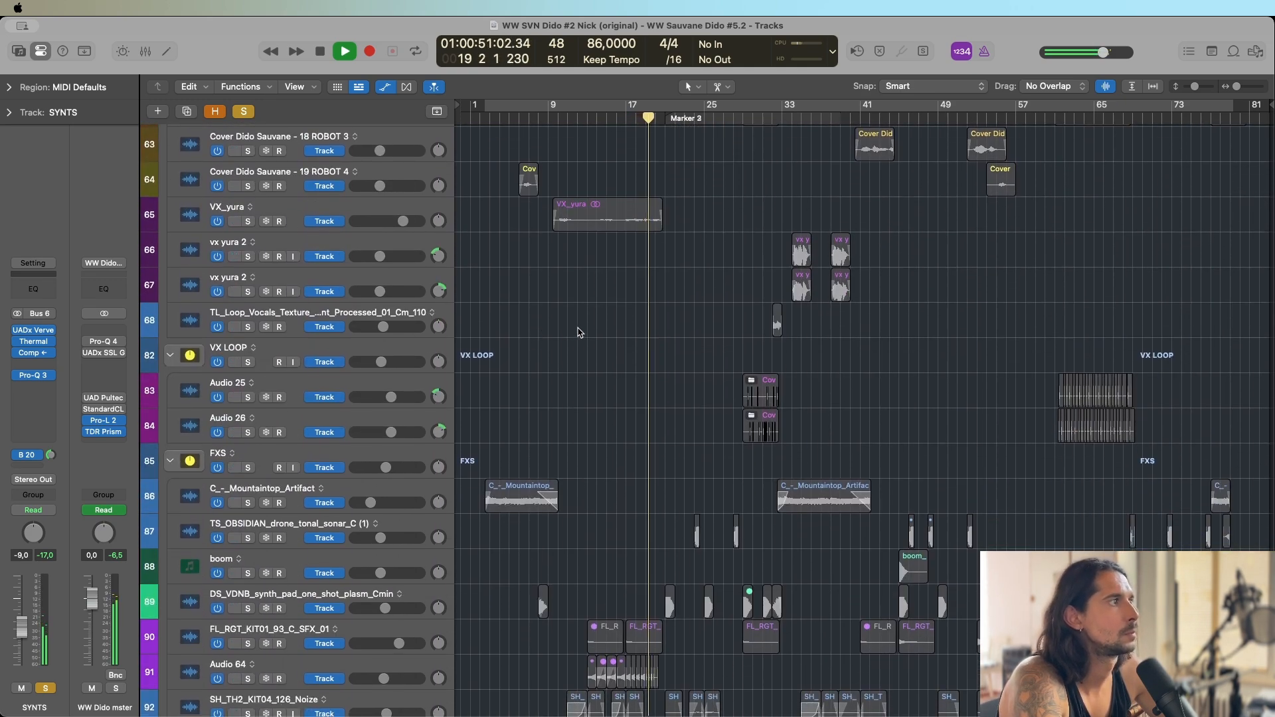
scroll(579, 332, down, 2)
scroll(603, 300, up, 20)
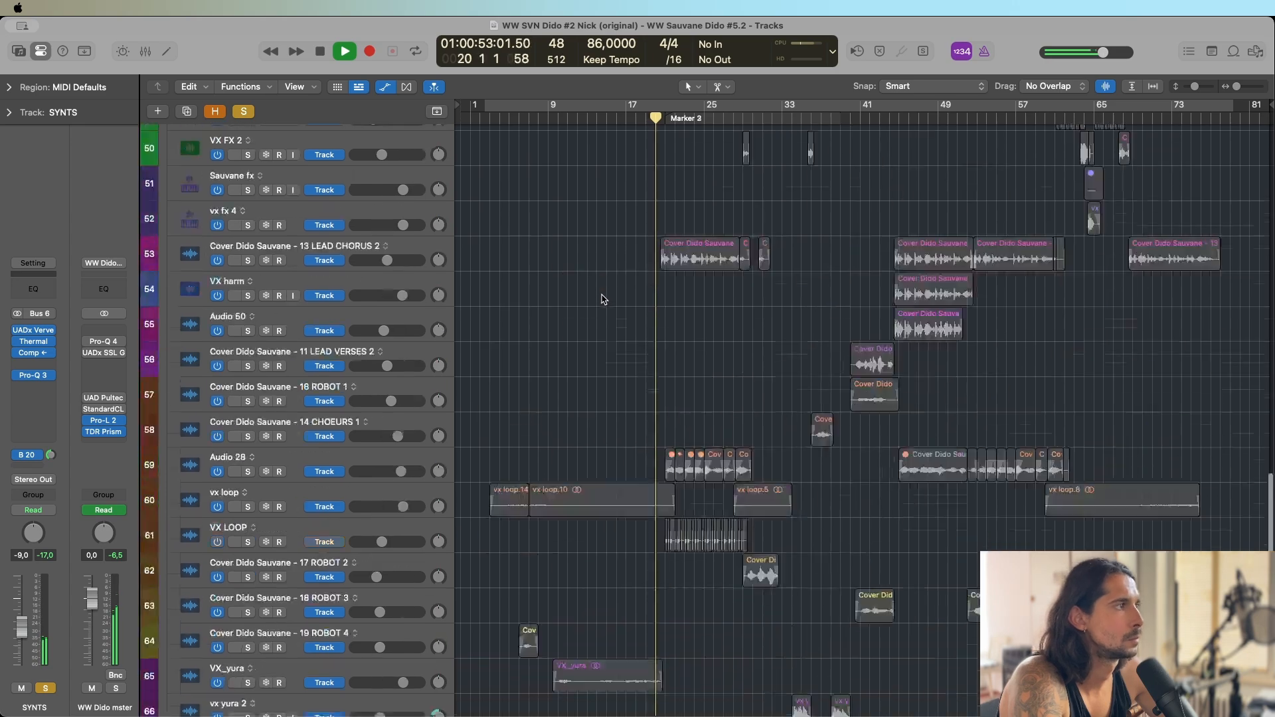
scroll(607, 293, down, 1)
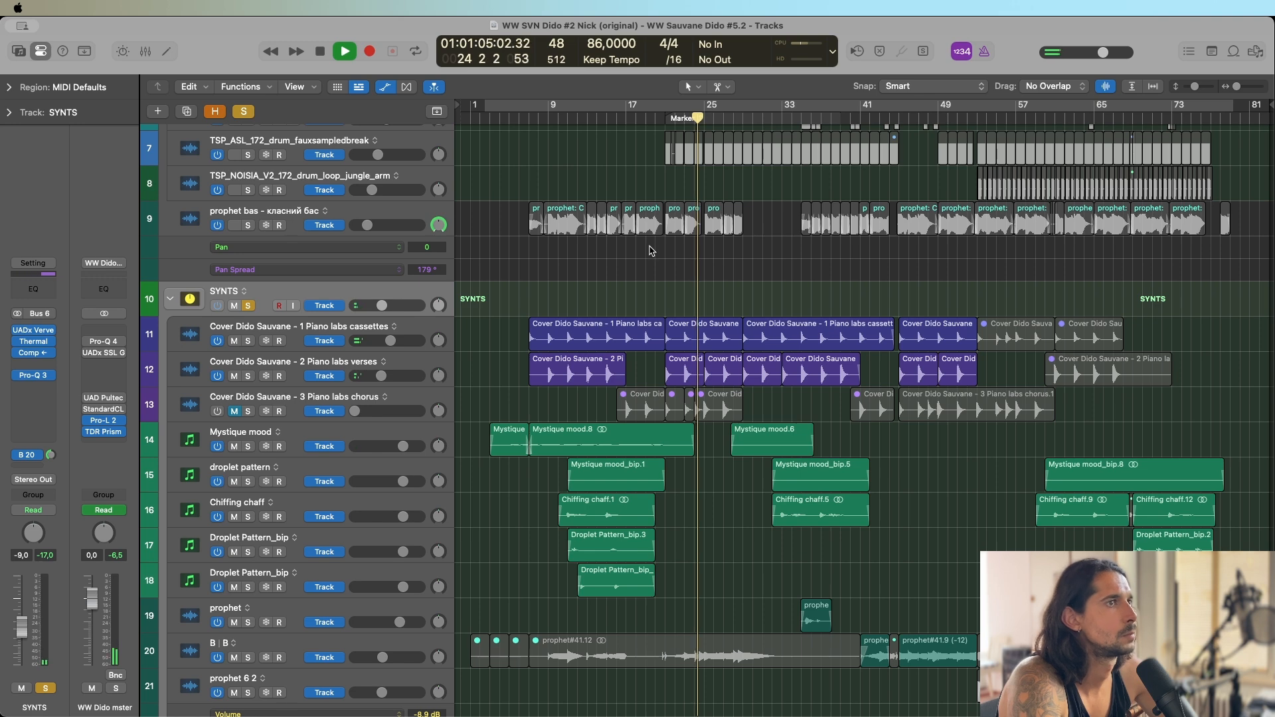
scroll(797, 199, down, 5)
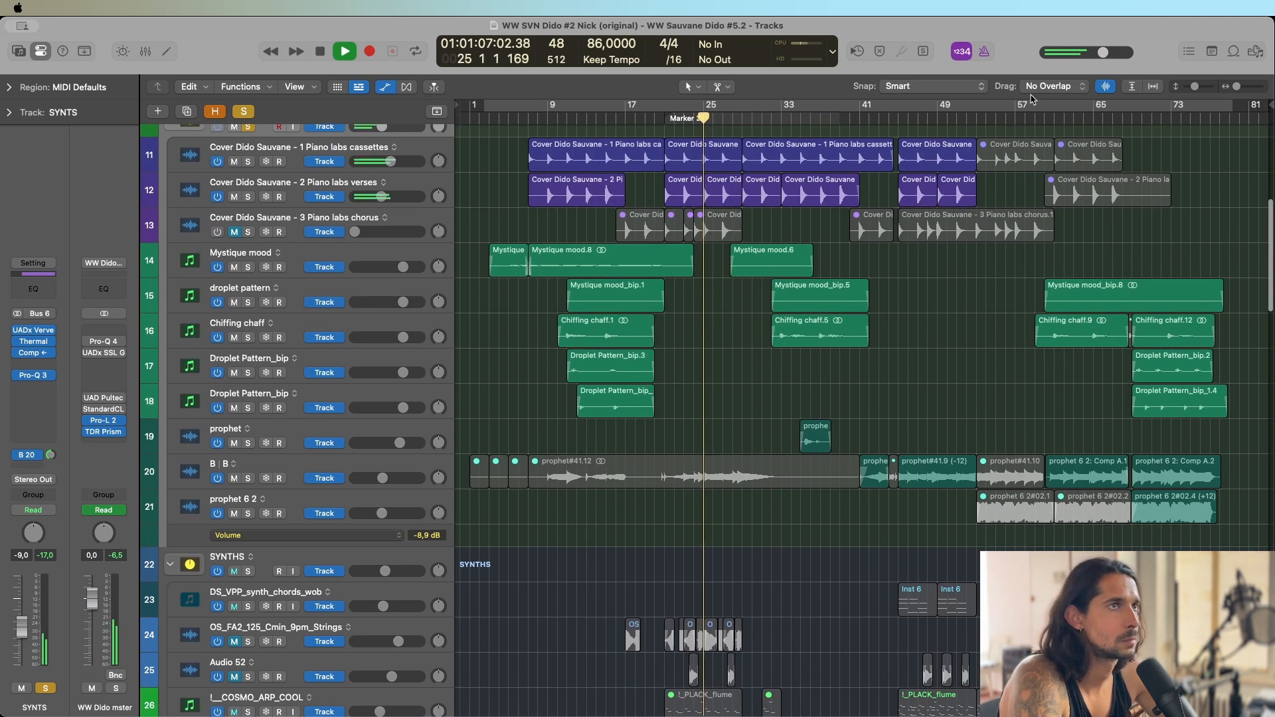
Play the soloed SYNTS and ARP SUM groups from bar 69 to bar 76, following their active tracks.
click(1133, 117)
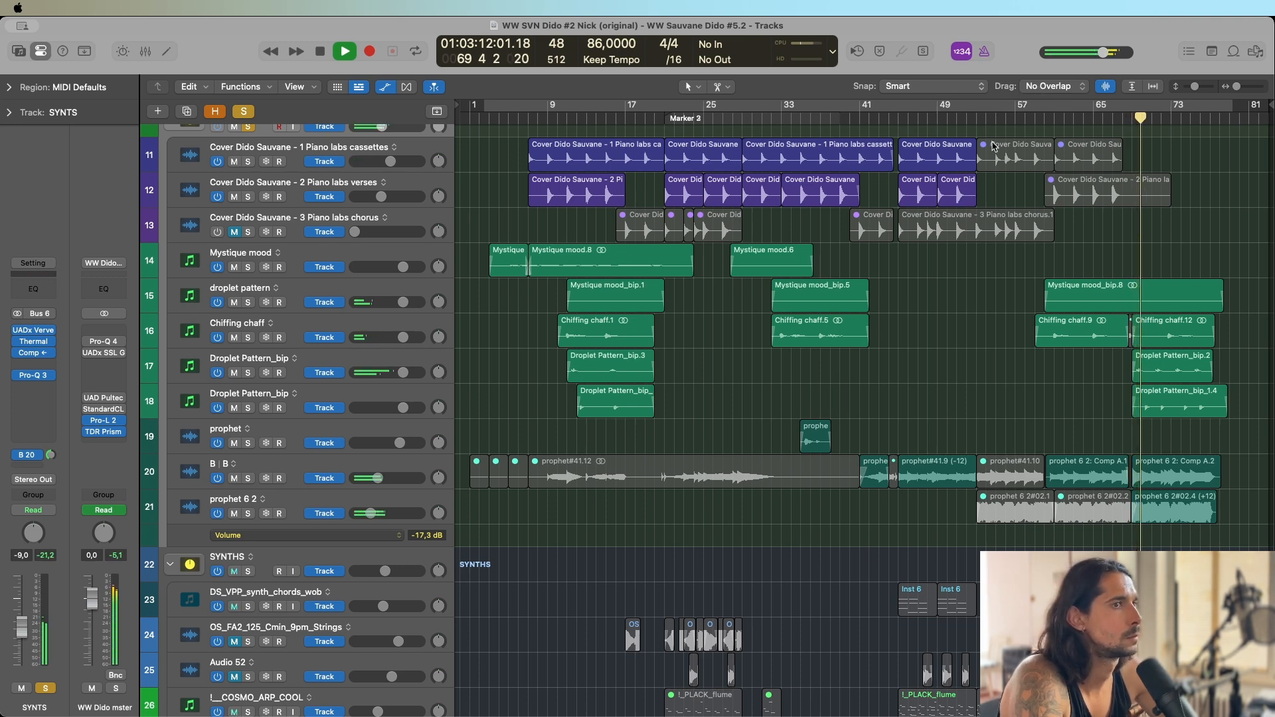
scroll(994, 146, down, 6)
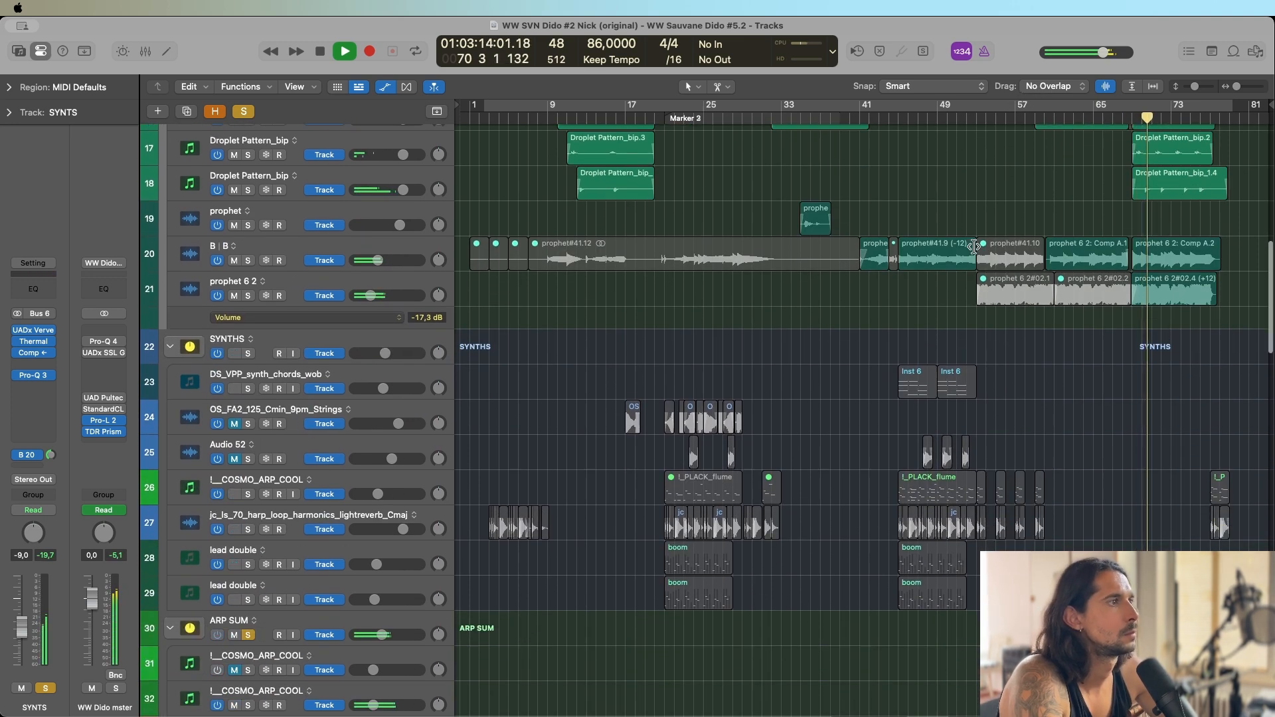
scroll(966, 241, down, 4)
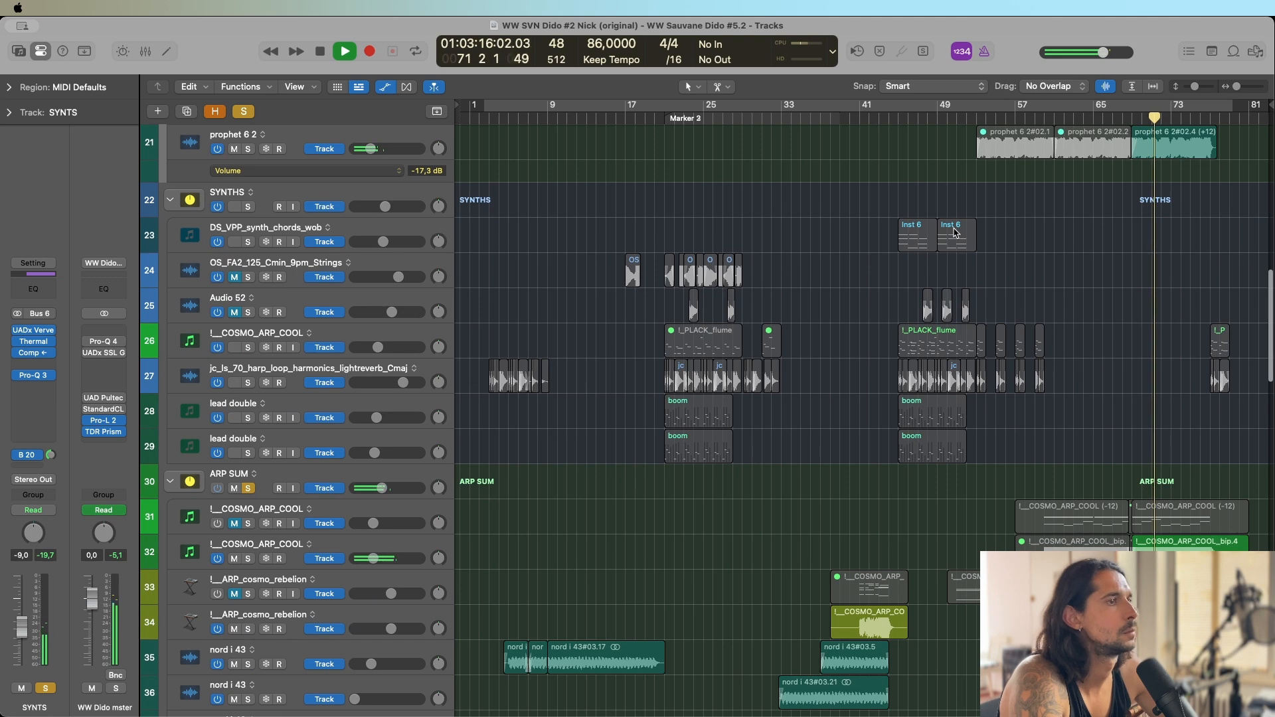
scroll(954, 232, down, 3)
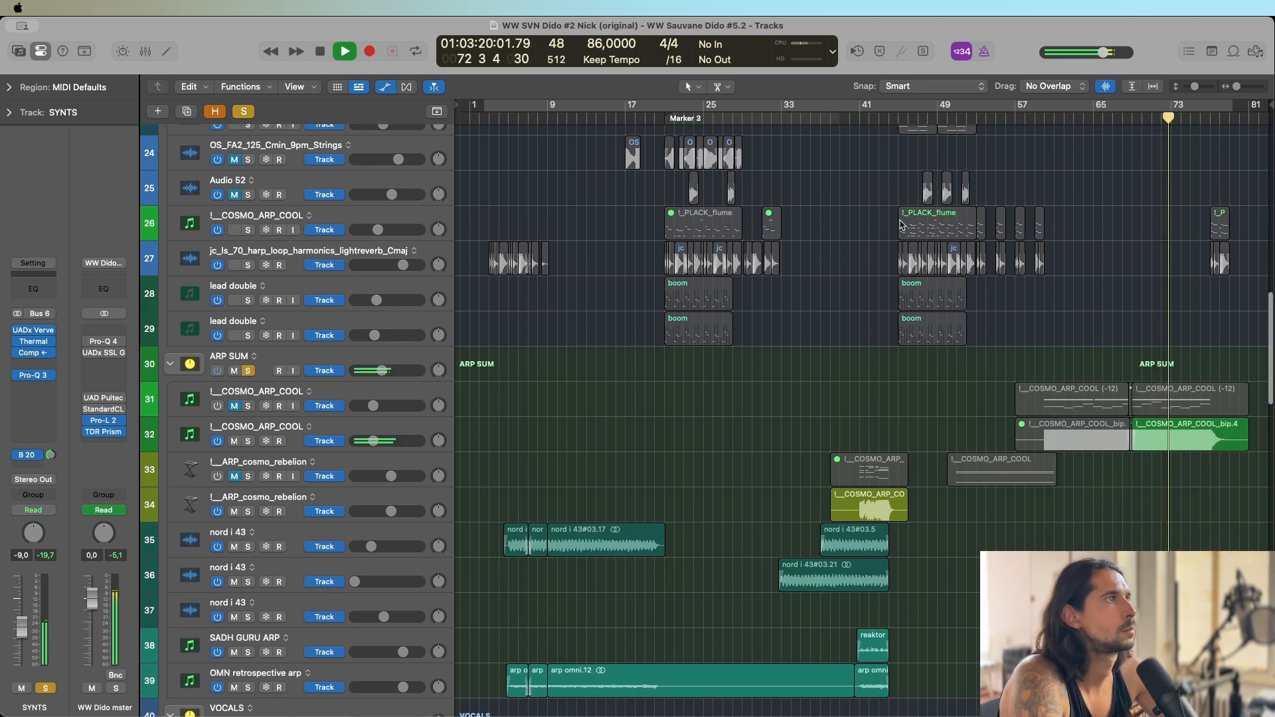
scroll(887, 225, up, 13)
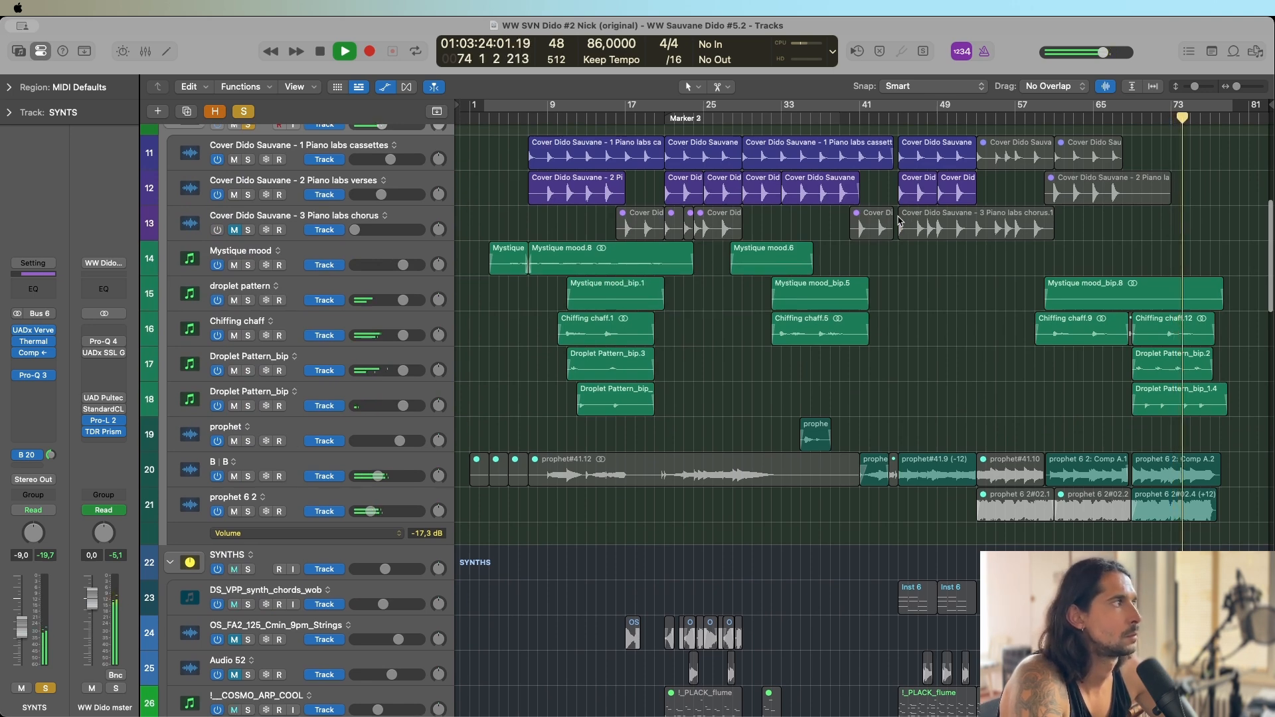
scroll(810, 219, up, 5)
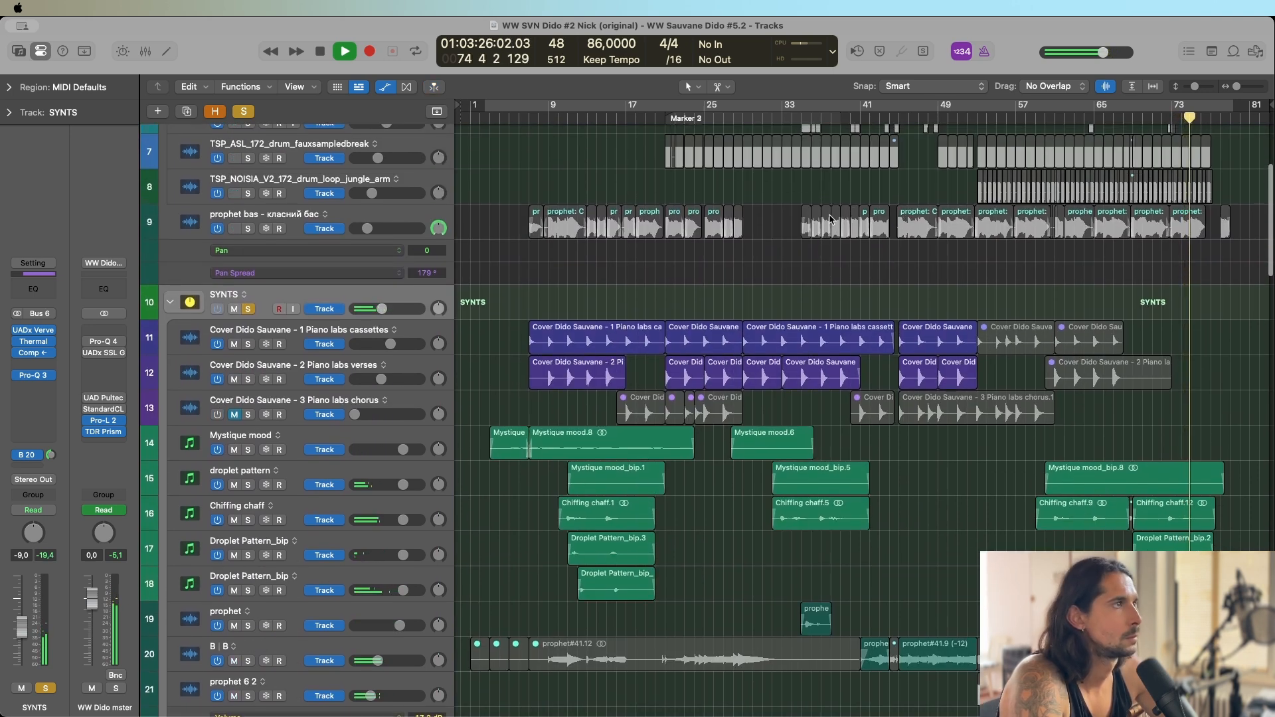
scroll(817, 219, down, 5)
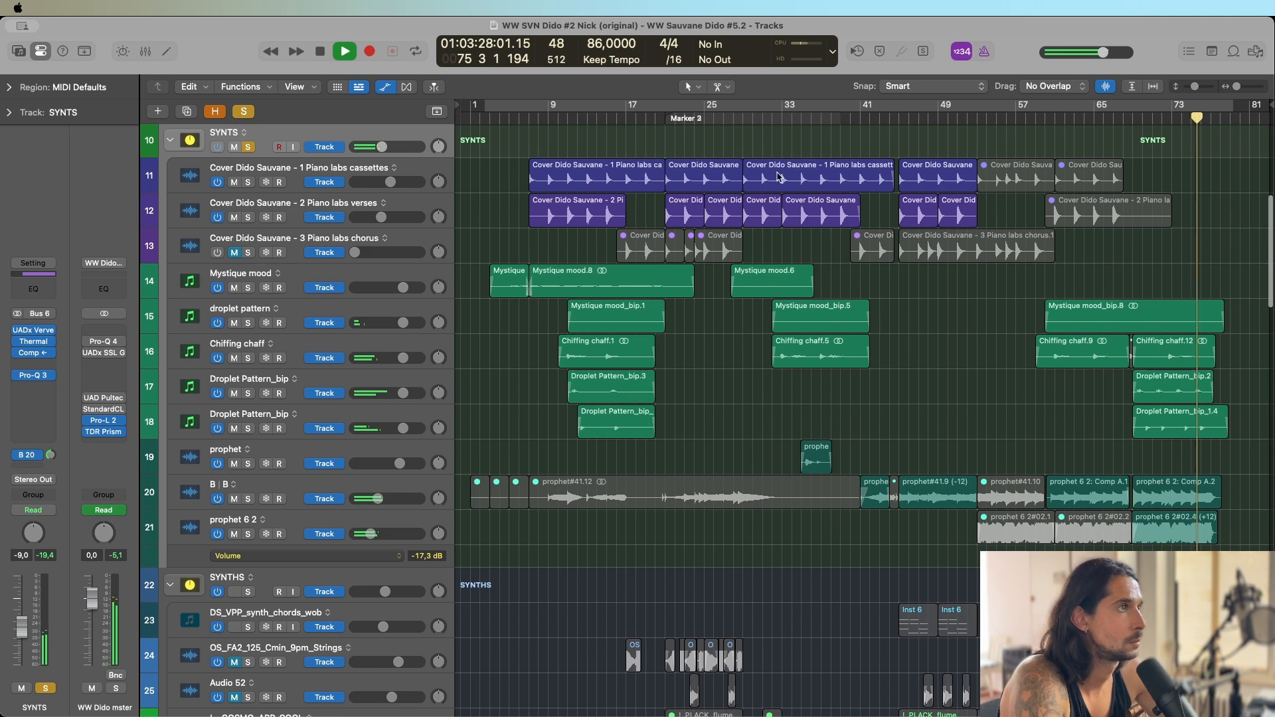
scroll(780, 179, down, 5)
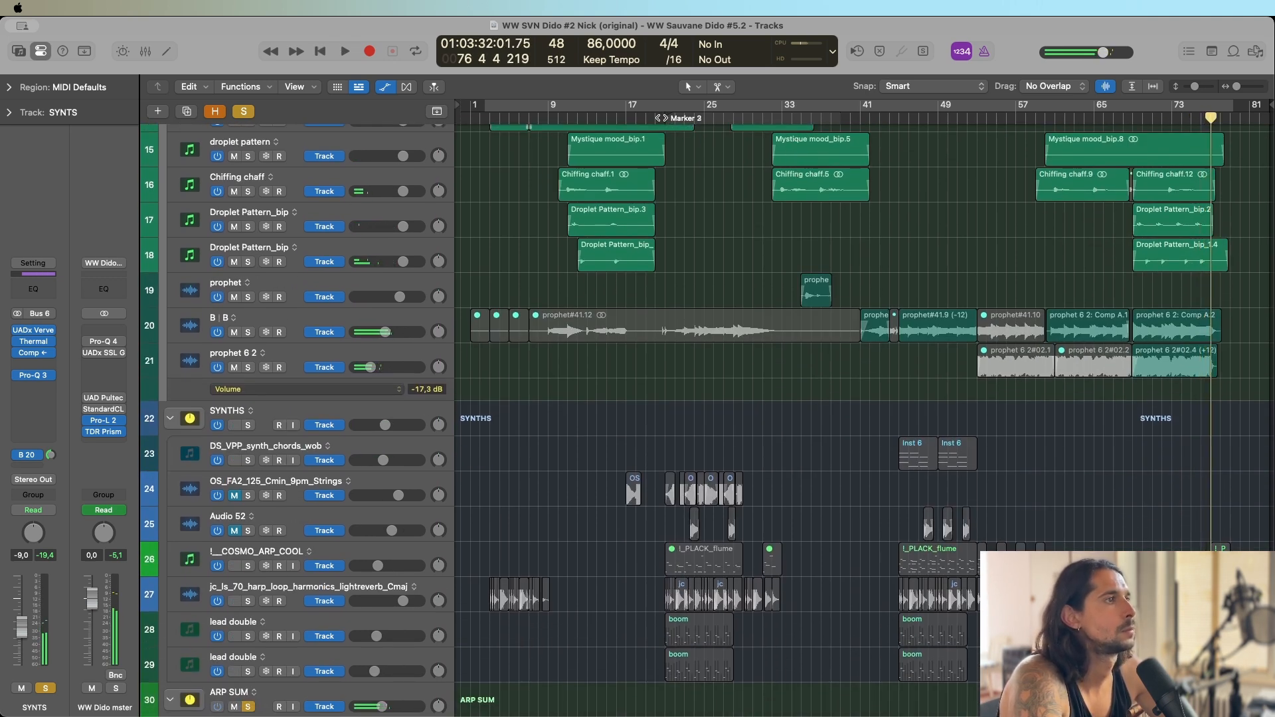
Play from bar 21 with SYNTHS added to the solo, and solo the prophet bass too.
click(662, 118)
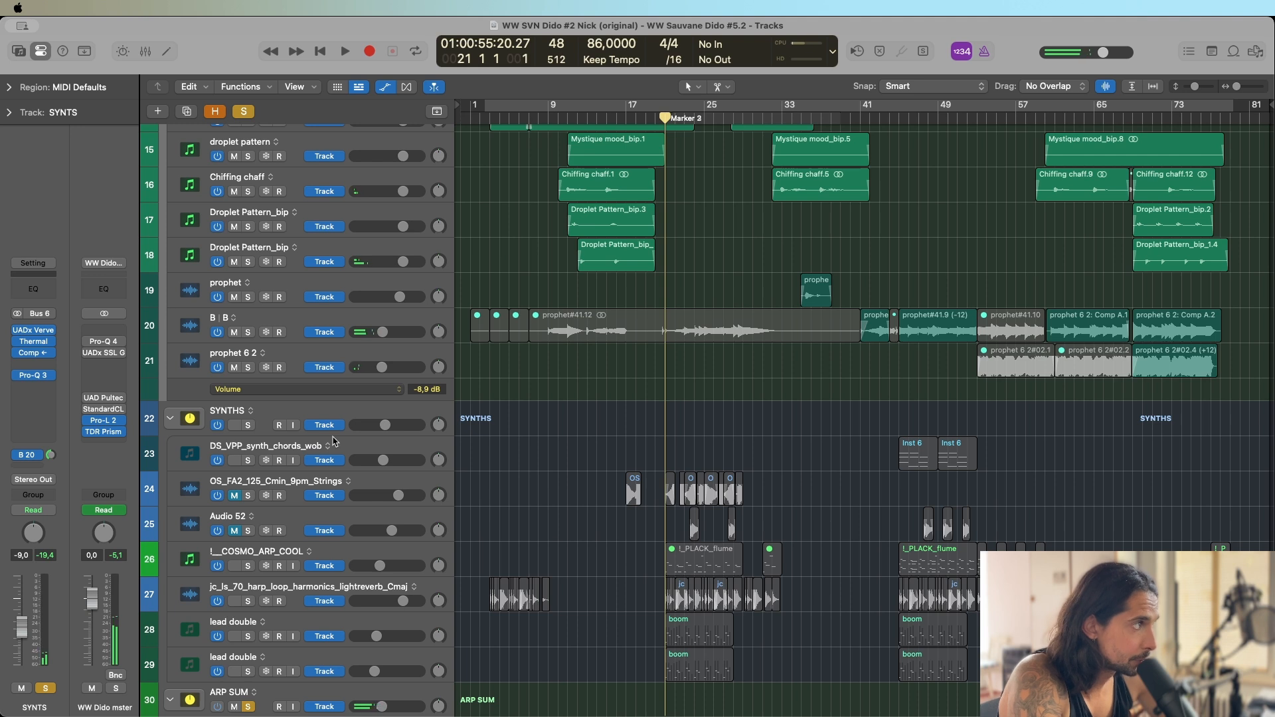
click(248, 425)
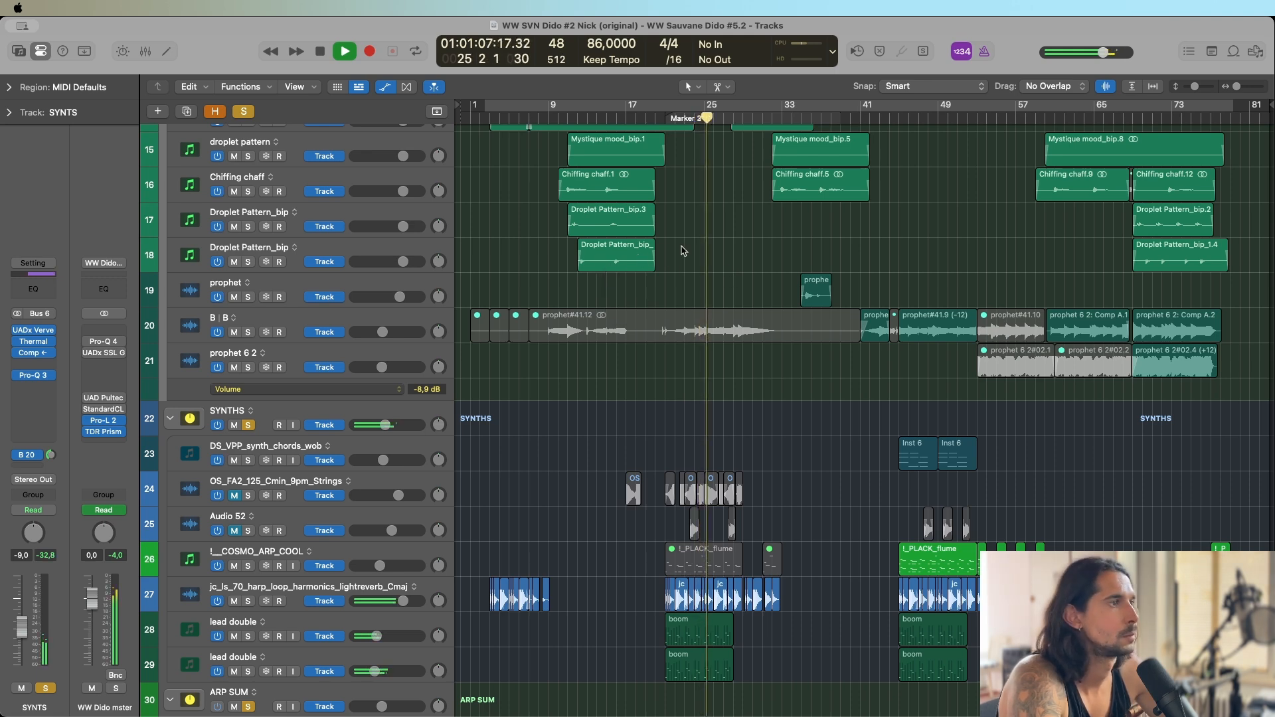
scroll(682, 251, up, 10)
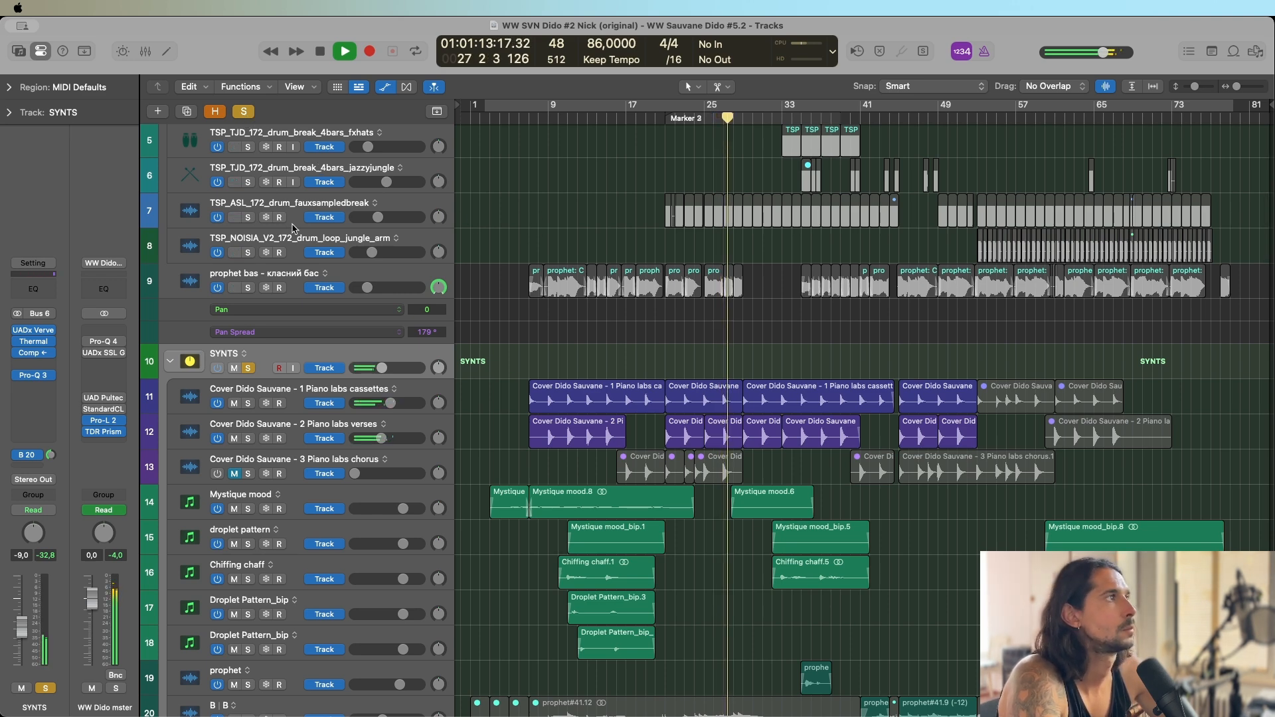
click(248, 288)
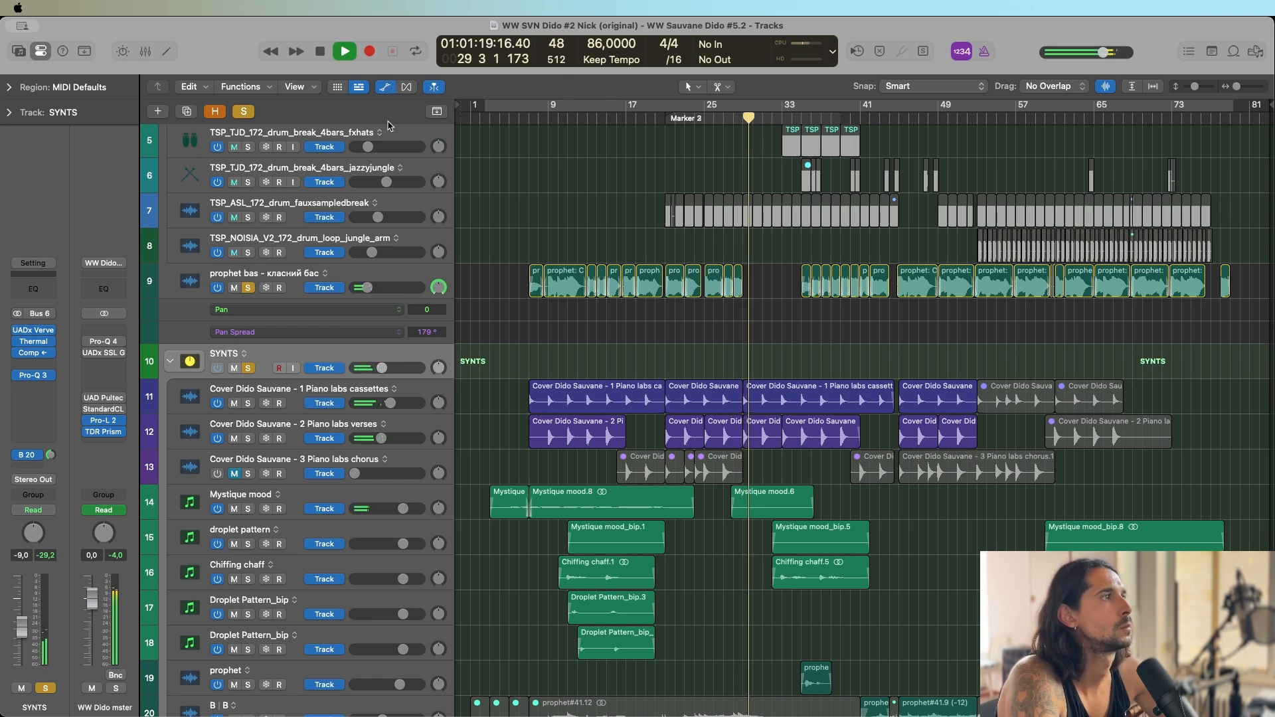
Stop playback, clear all active solos and solo only the SYNTS group.
key(space)
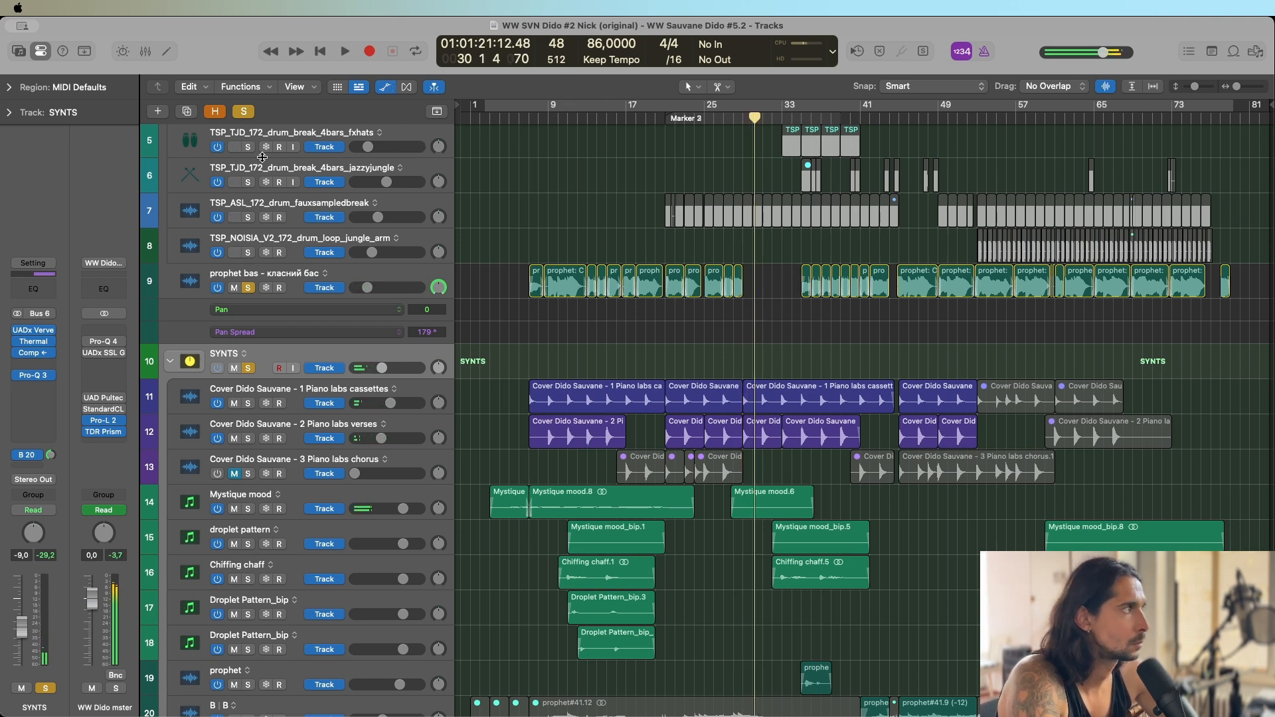
click(244, 111)
click(249, 370)
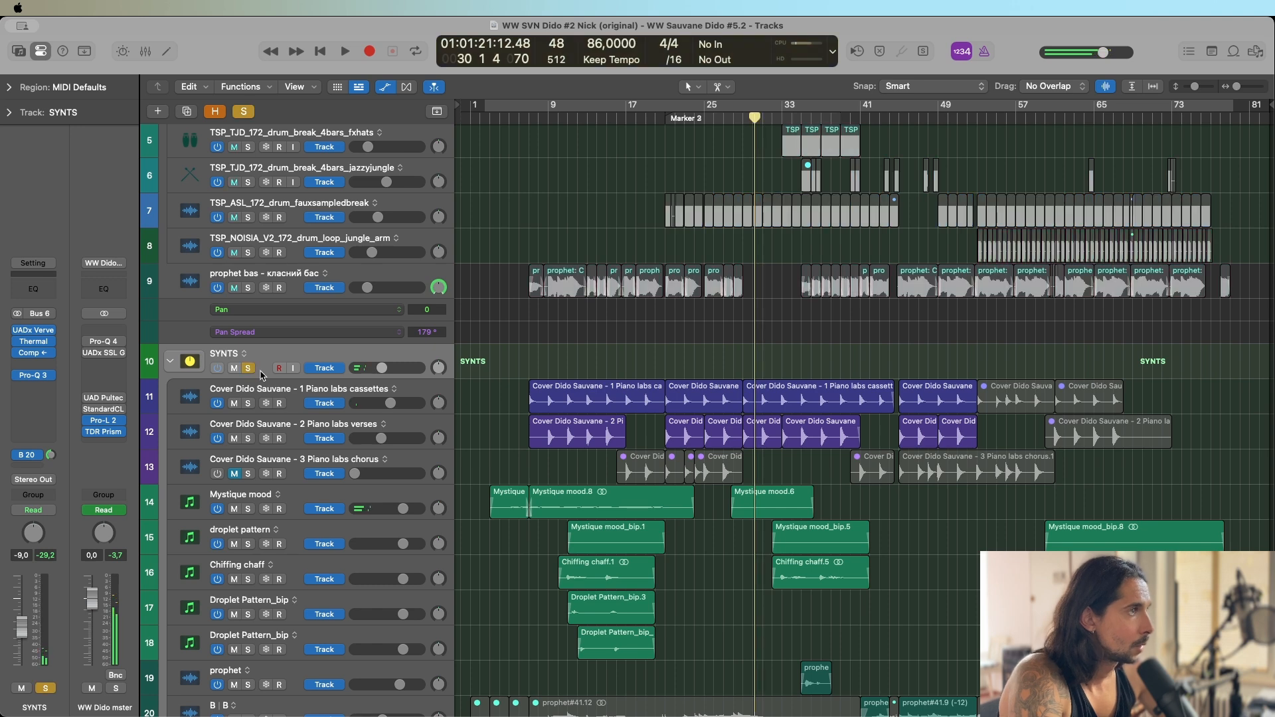
Examine the SYNTS group's Verve Analog Machines, Thermal with its stage controls, Compressor and Pro-Q 3 settings, and close the plug-in windows.
click(35, 332)
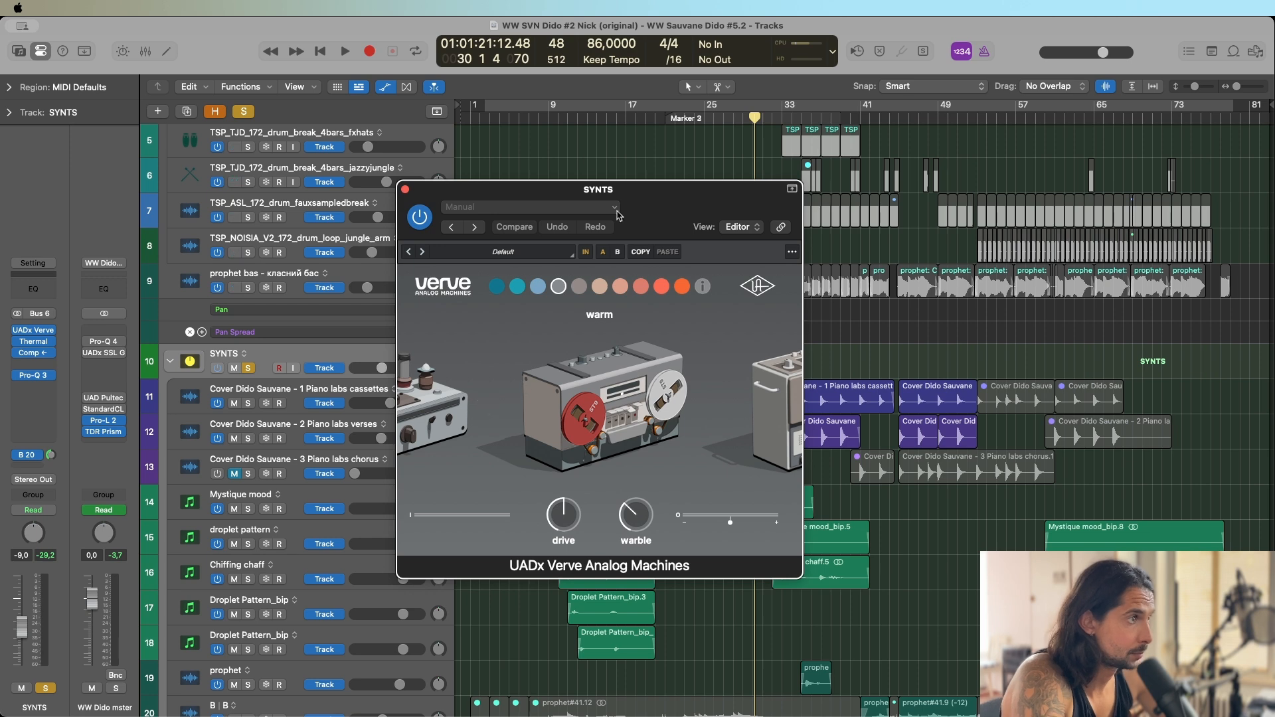
click(37, 340)
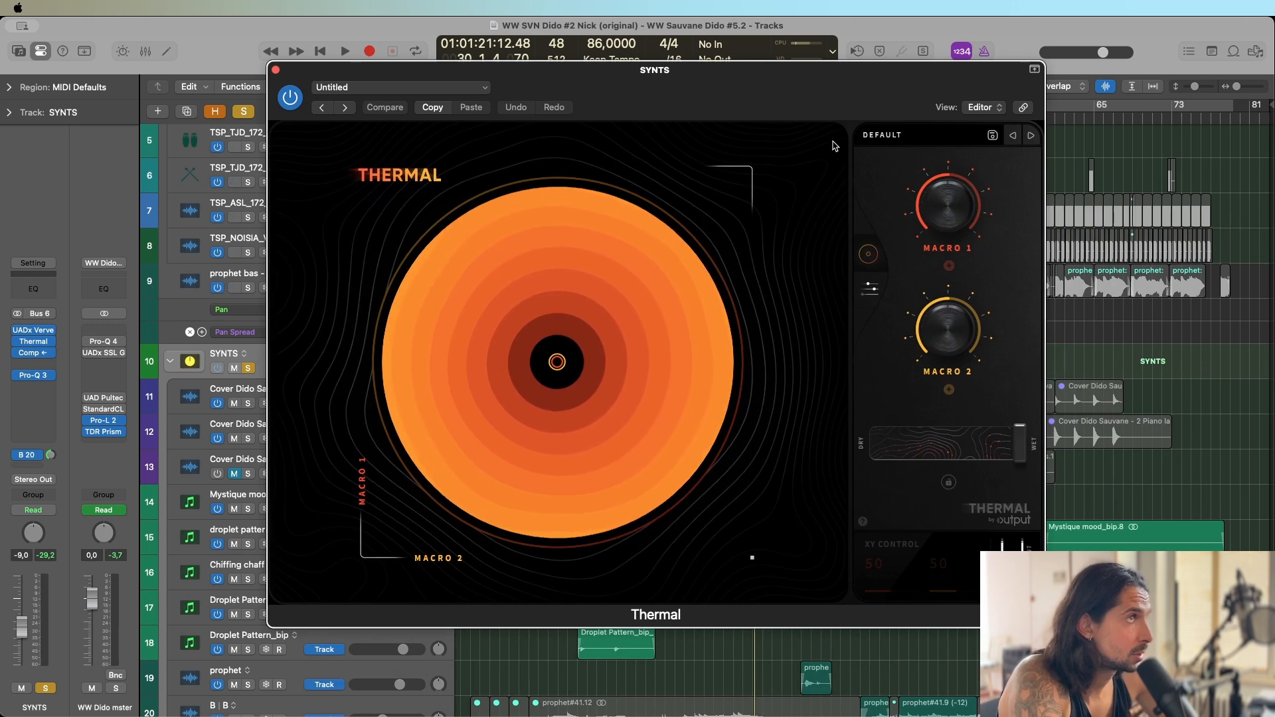
click(870, 288)
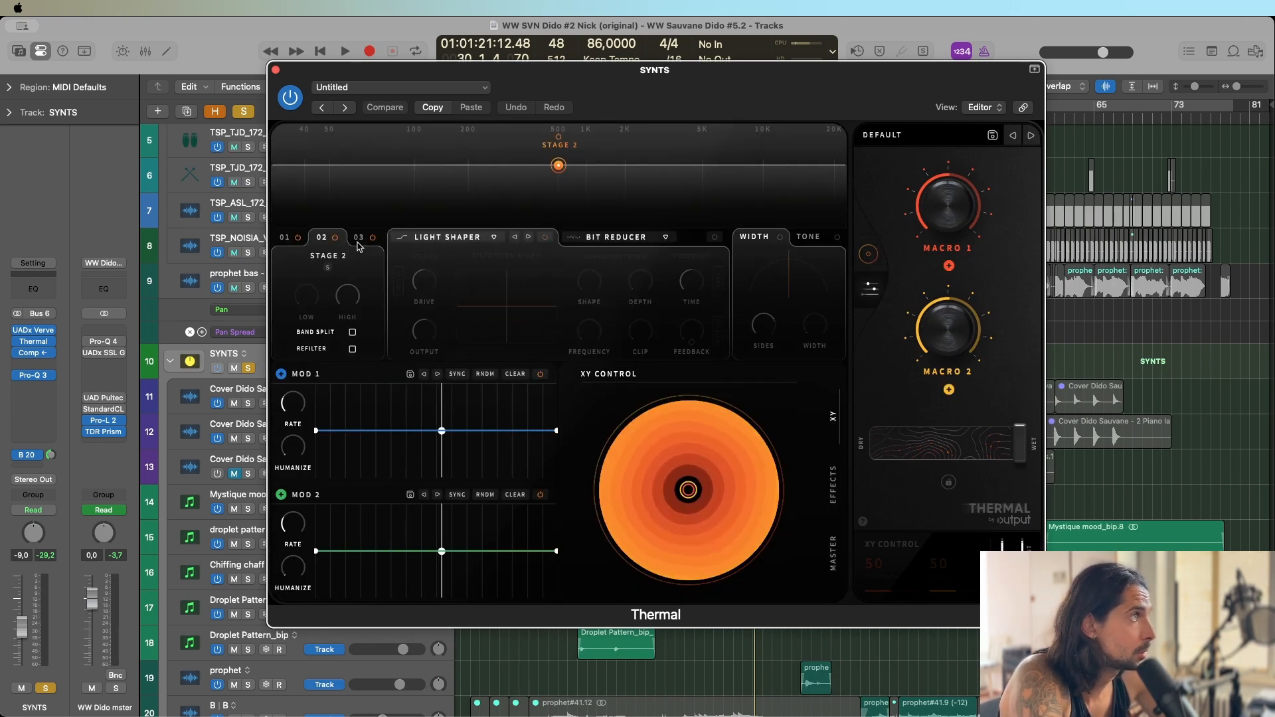
click(34, 330)
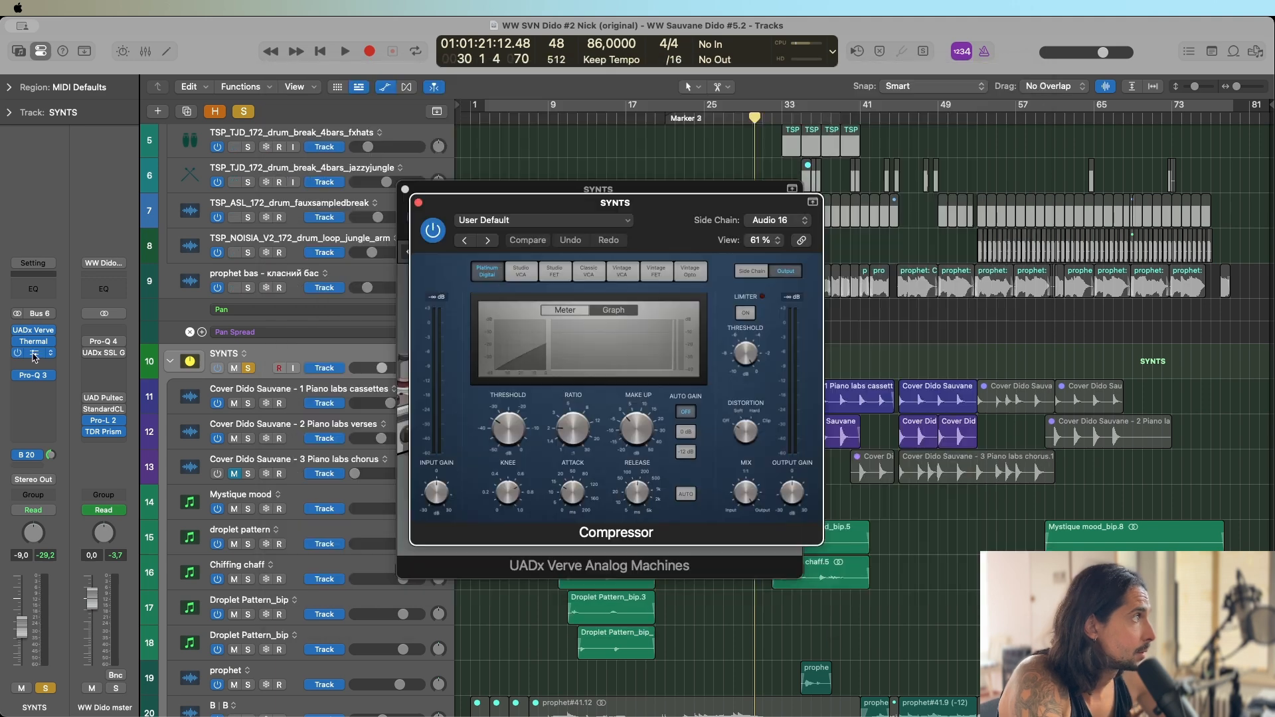
click(33, 375)
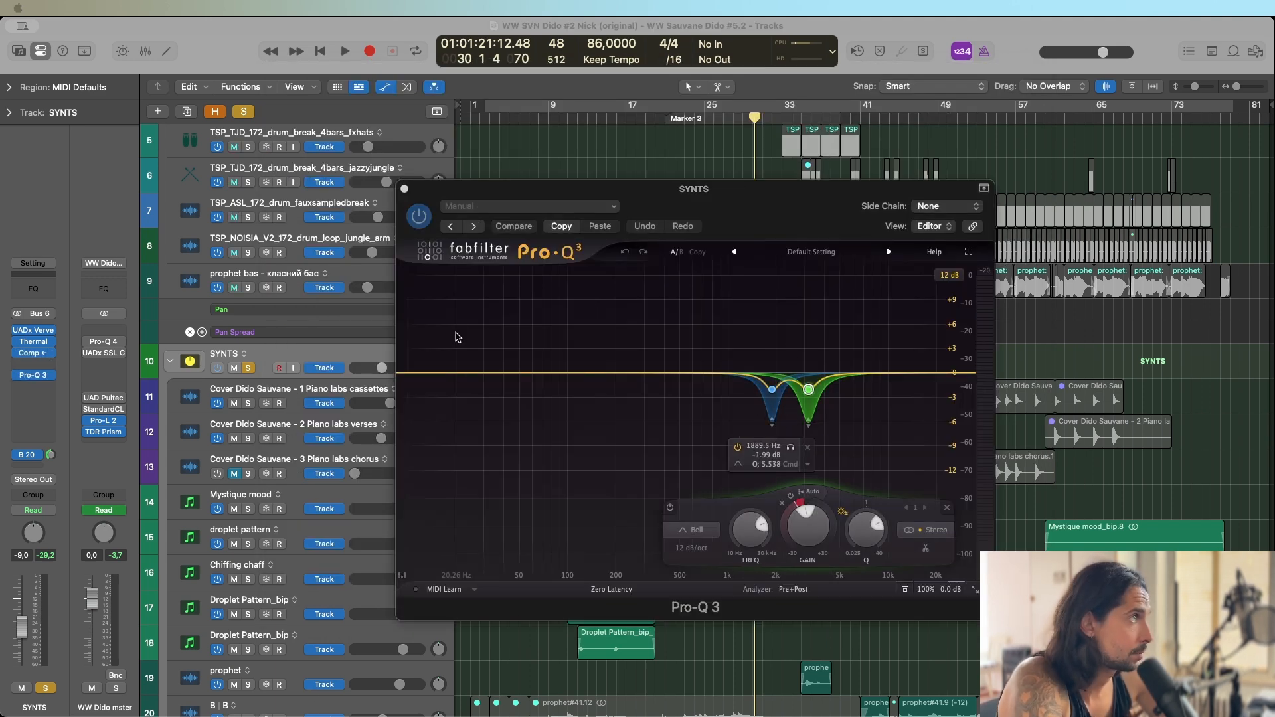
click(404, 189)
click(405, 189)
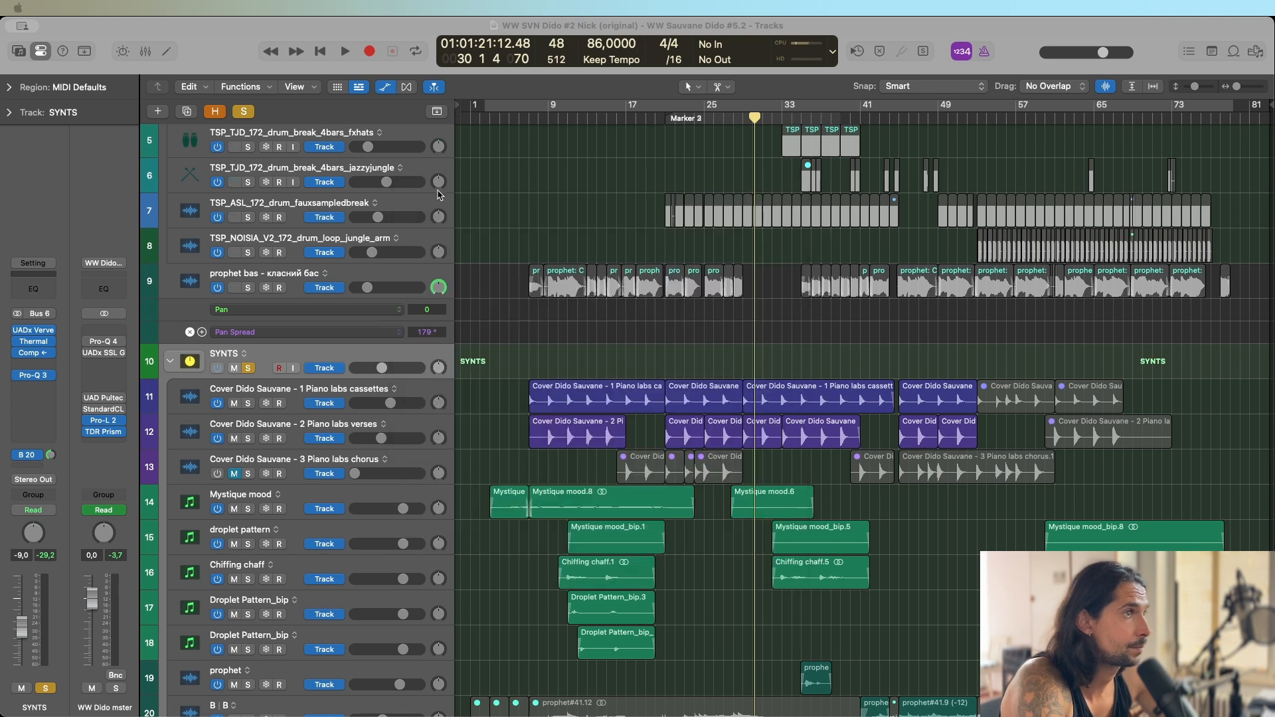
Add the SYNTHS group to the solo and place the playhead at bar 21.
scroll(426, 279, down, 10)
click(359, 373)
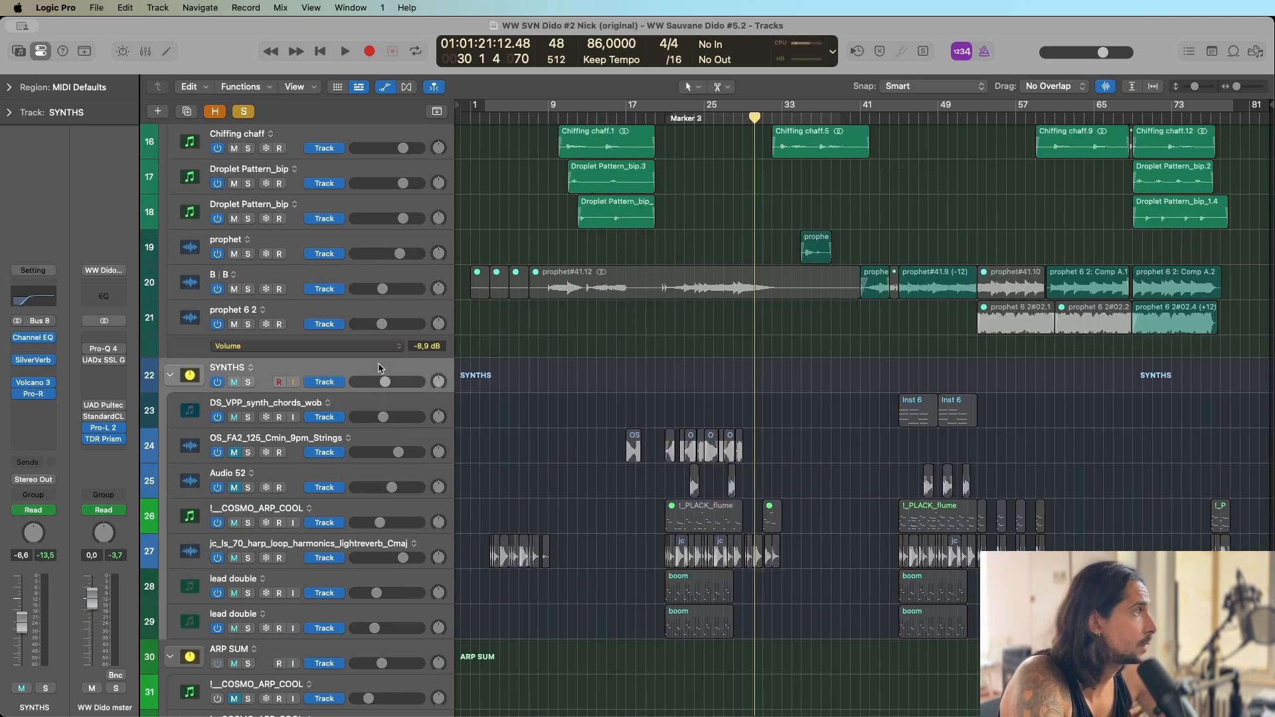
click(248, 382)
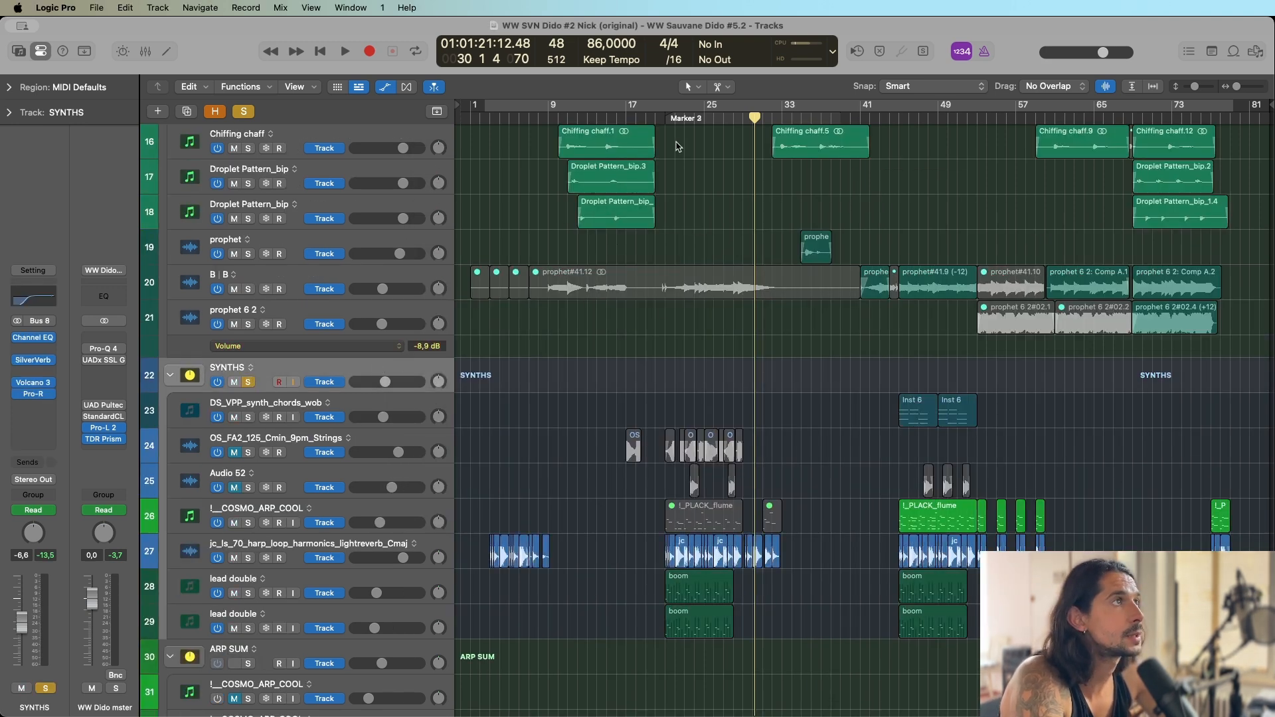
click(665, 118)
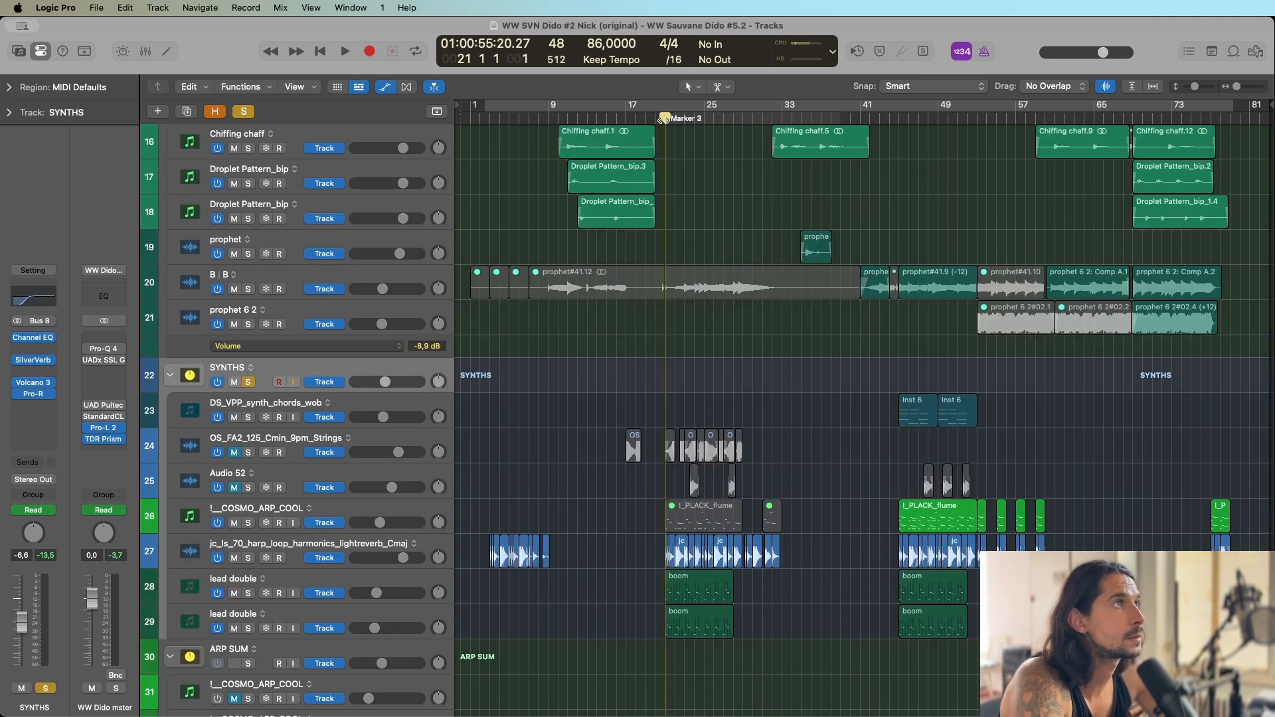
Inspect the channel strips of the harp loop track and the two lead double tracks in the SYNTHS group.
click(294, 542)
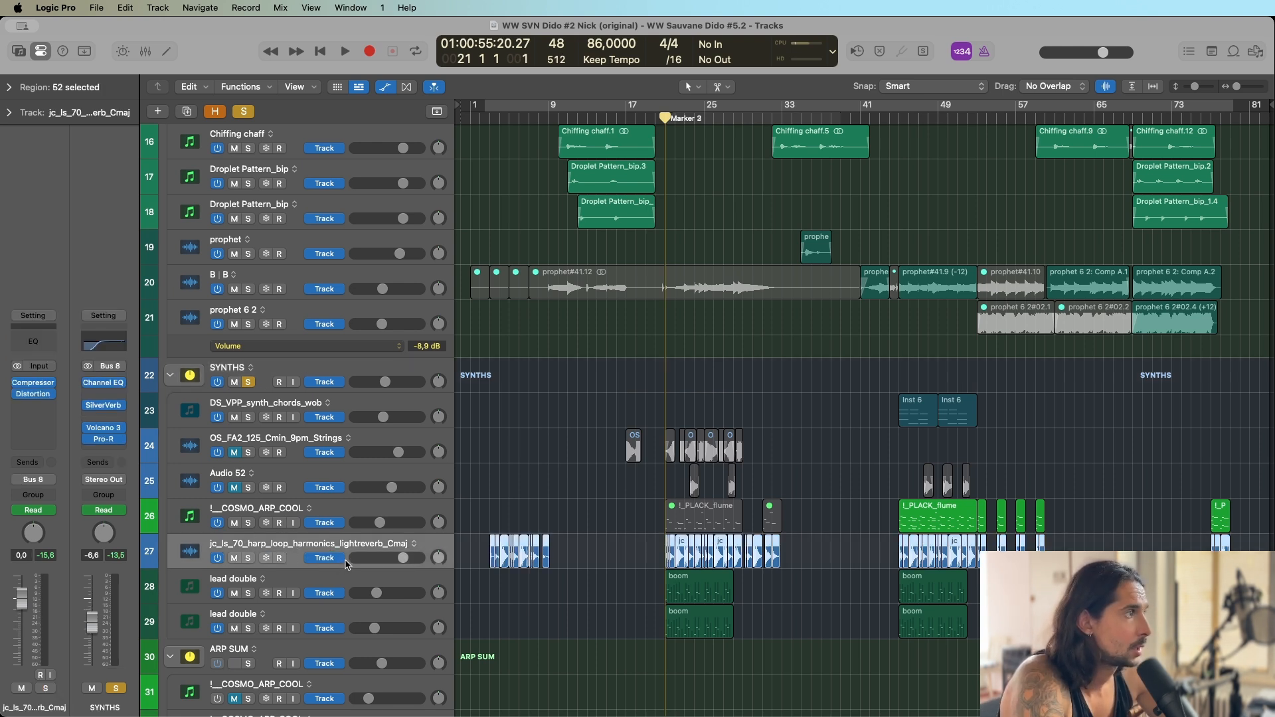
click(279, 581)
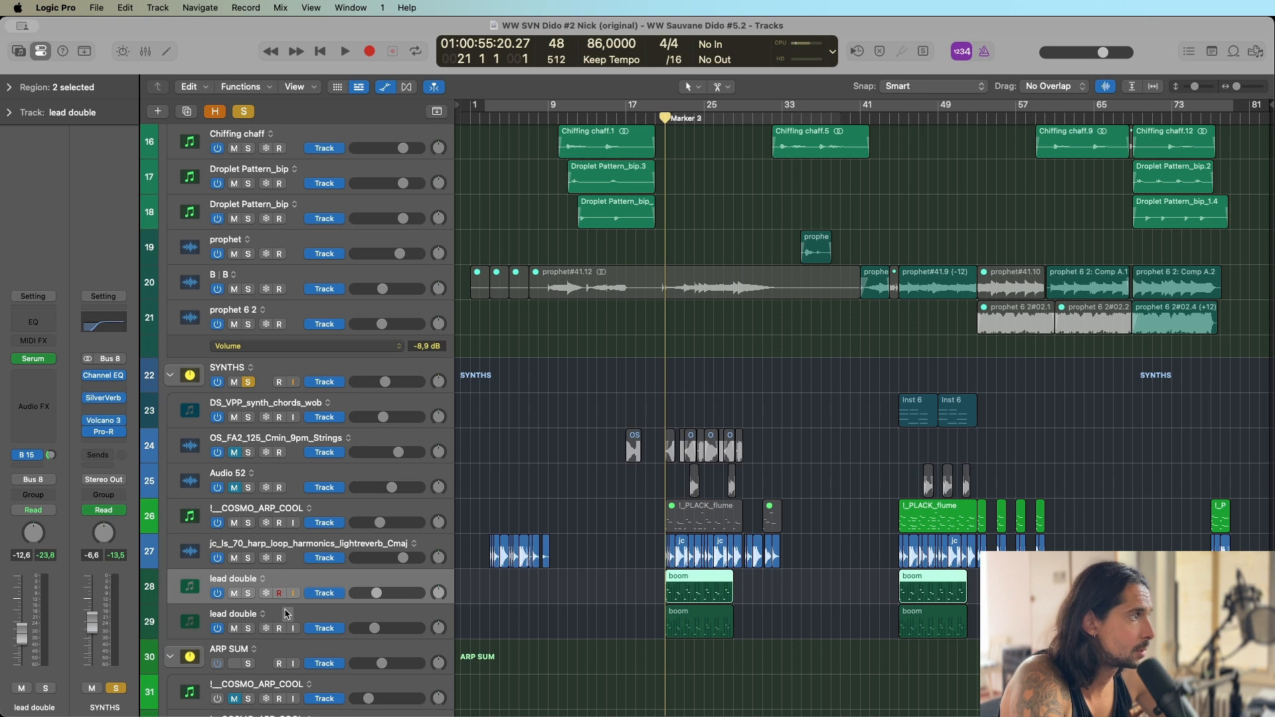
click(285, 614)
click(294, 579)
click(286, 621)
click(301, 583)
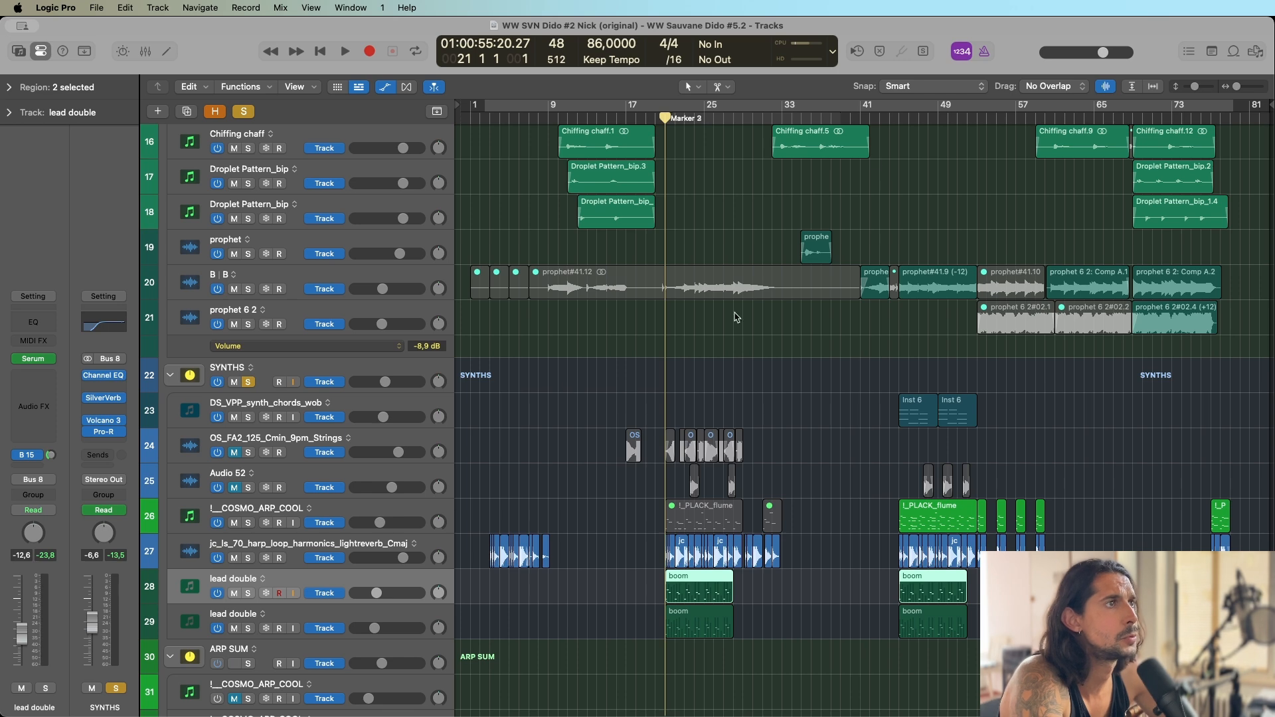
Play the soloed SYNTS and SYNTHS groups from bar 45 with the arrangement enlarged around that section.
click(896, 117)
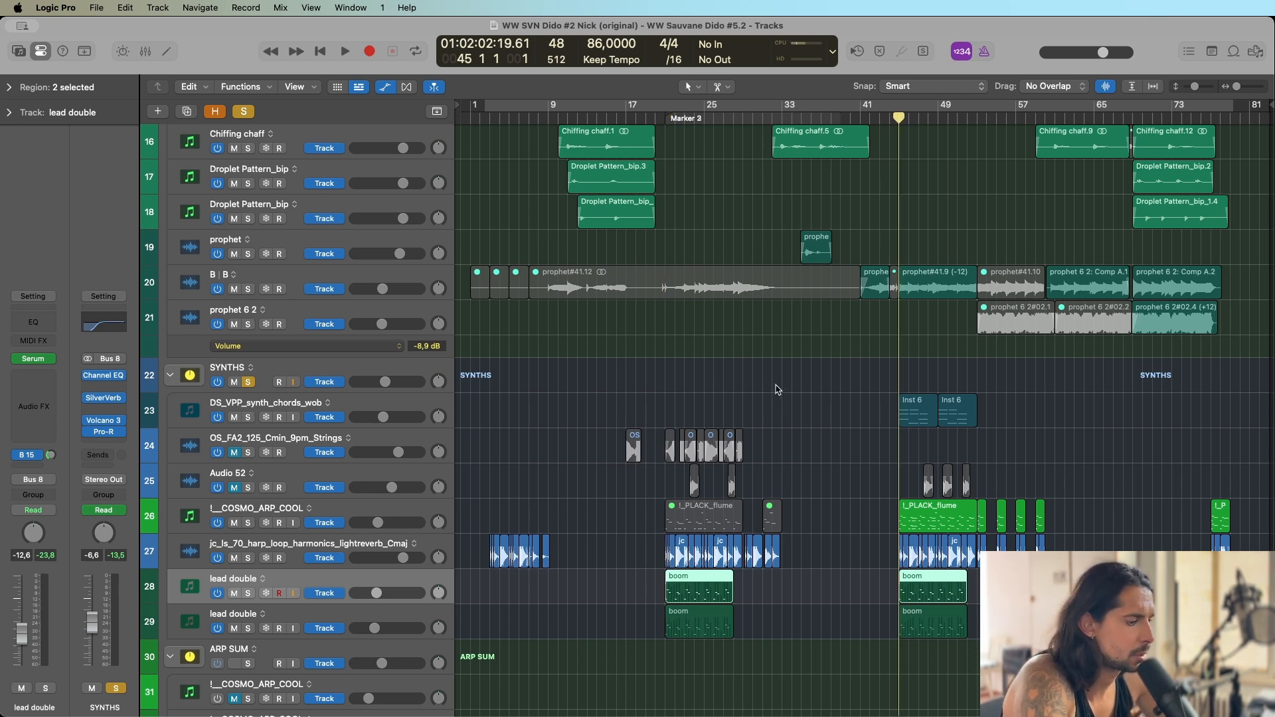
key(super+Right)
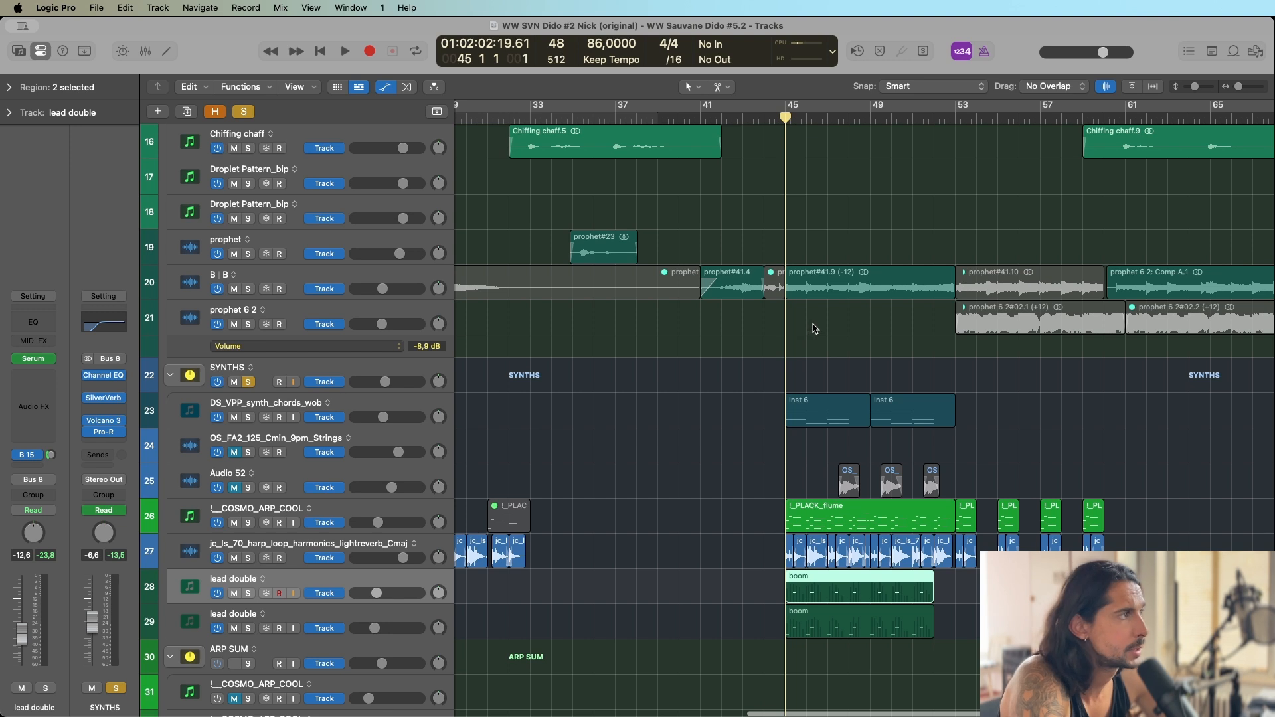
key(space)
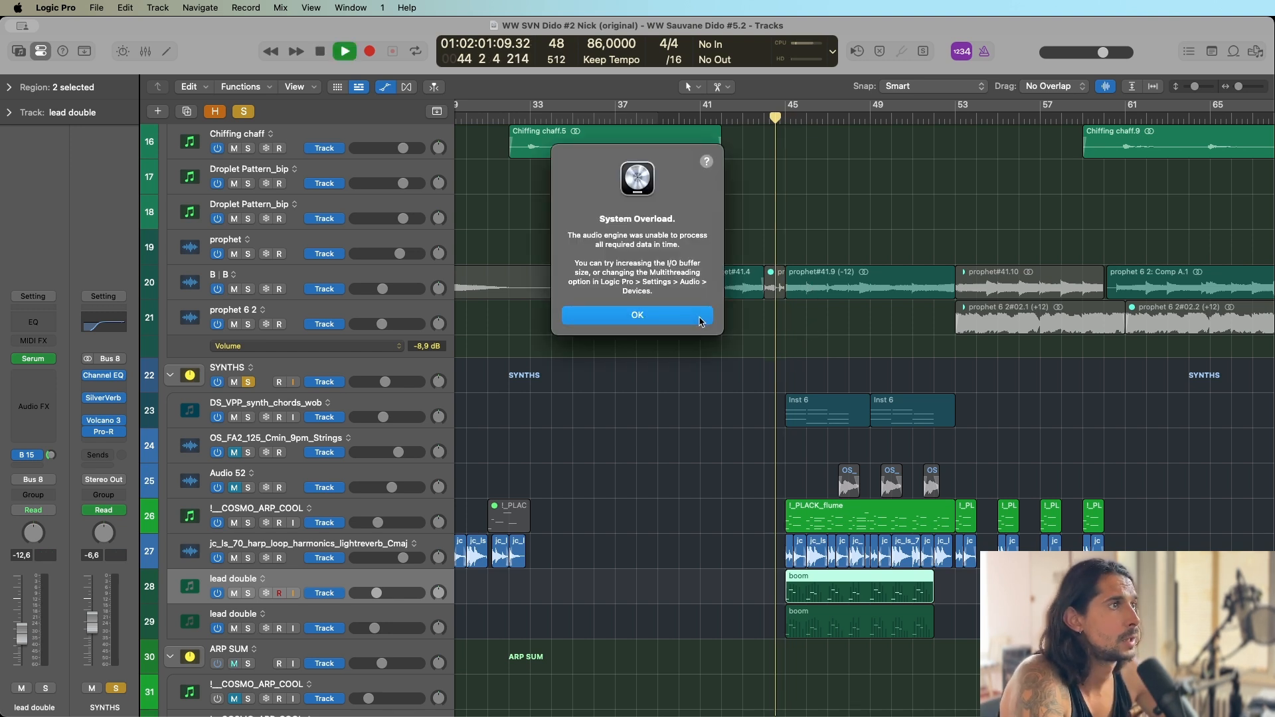
click(700, 319)
key(space)
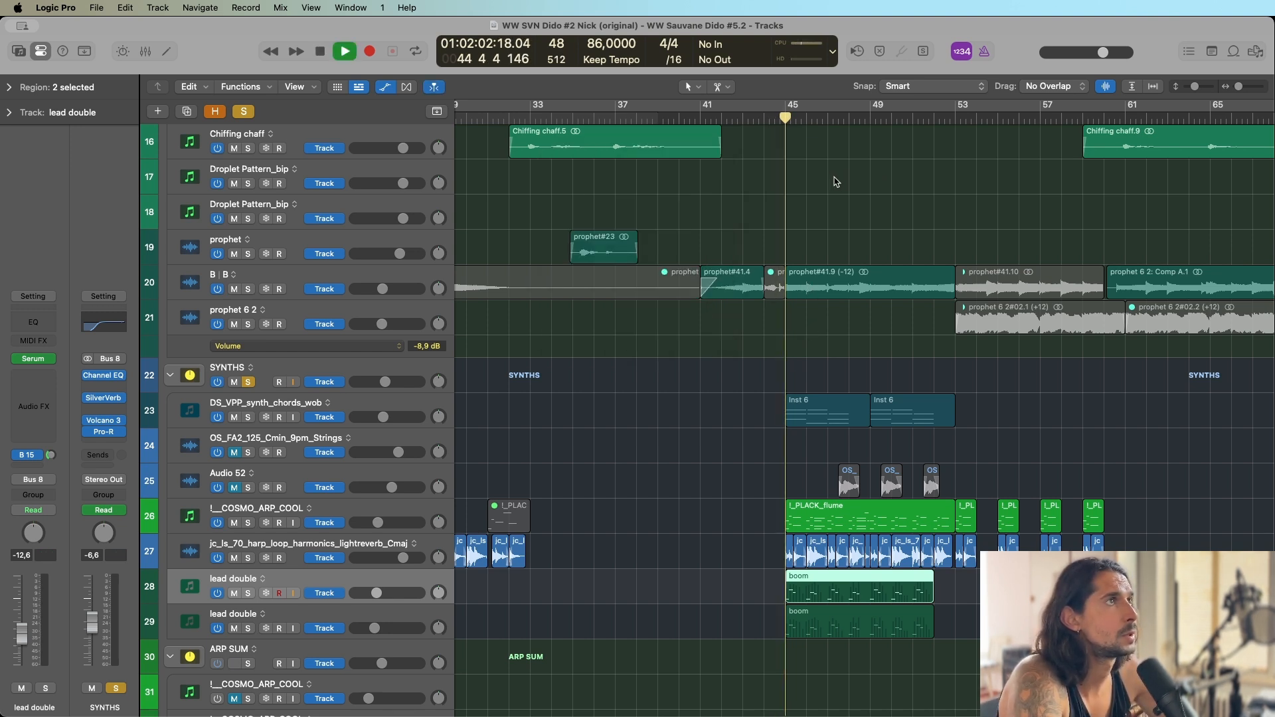
Add the prophet bass track to the solo while the SYNTS and SYNTHS groups keep playing.
scroll(838, 176, up, 4)
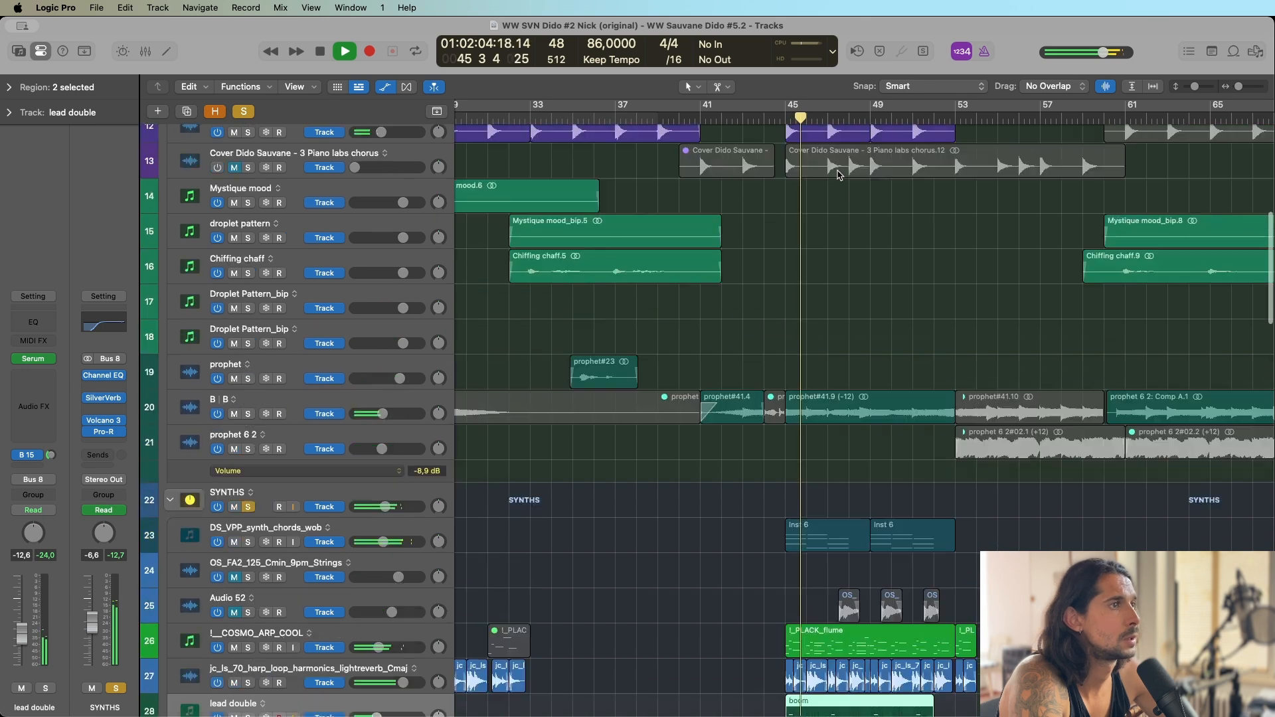
scroll(838, 176, up, 4)
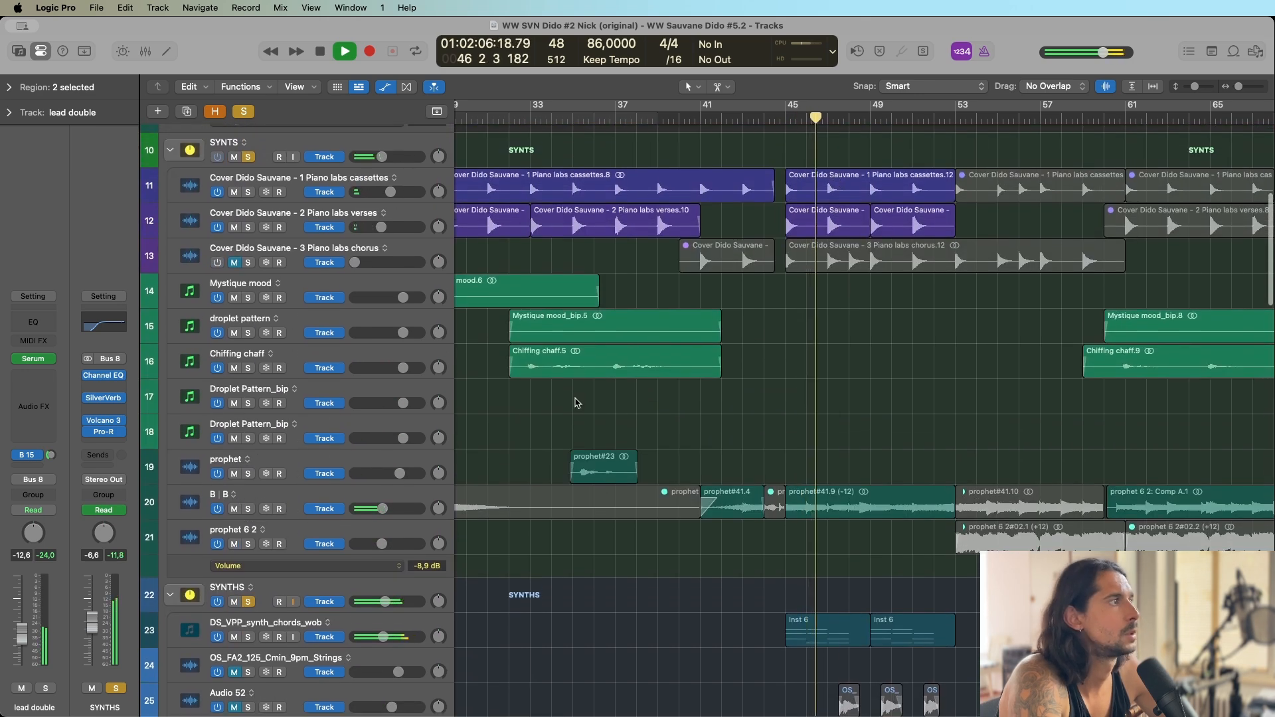
scroll(576, 403, up, 8)
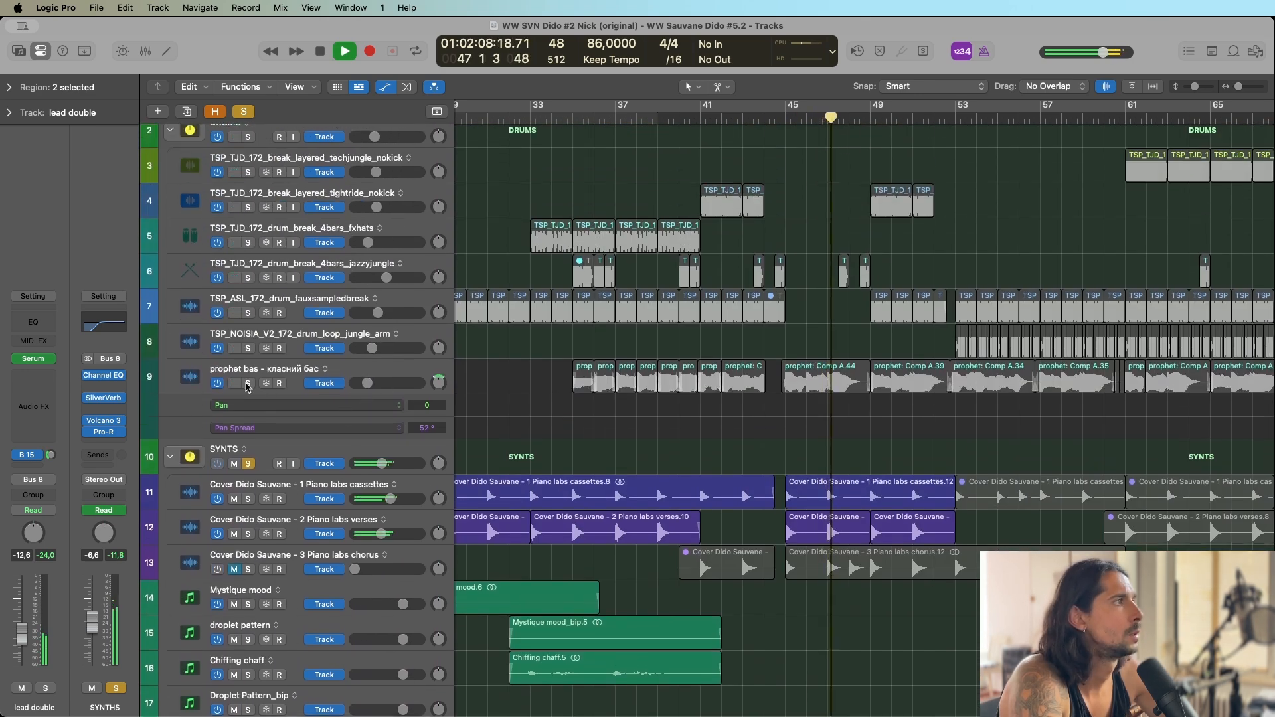
click(247, 383)
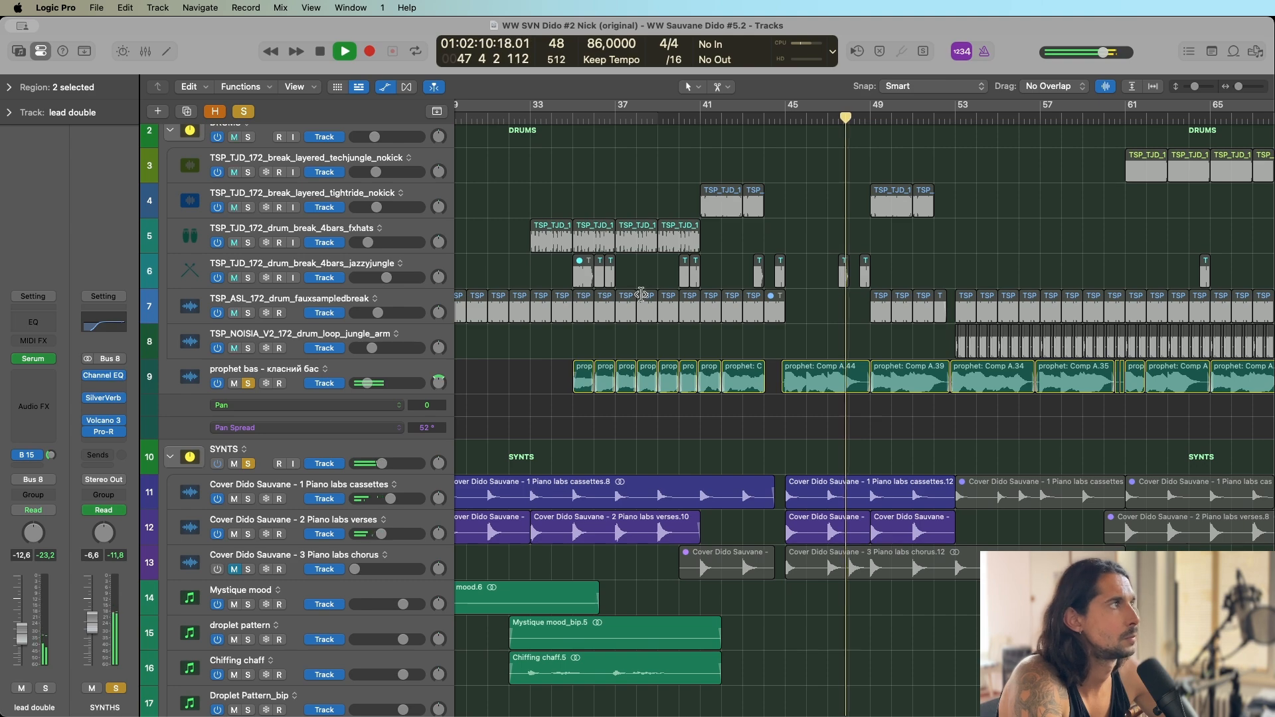
Look over the tracks from SYNTHS through ARP SUM to VOCALS during playback and stop at bar 53.
scroll(796, 271, down, 10)
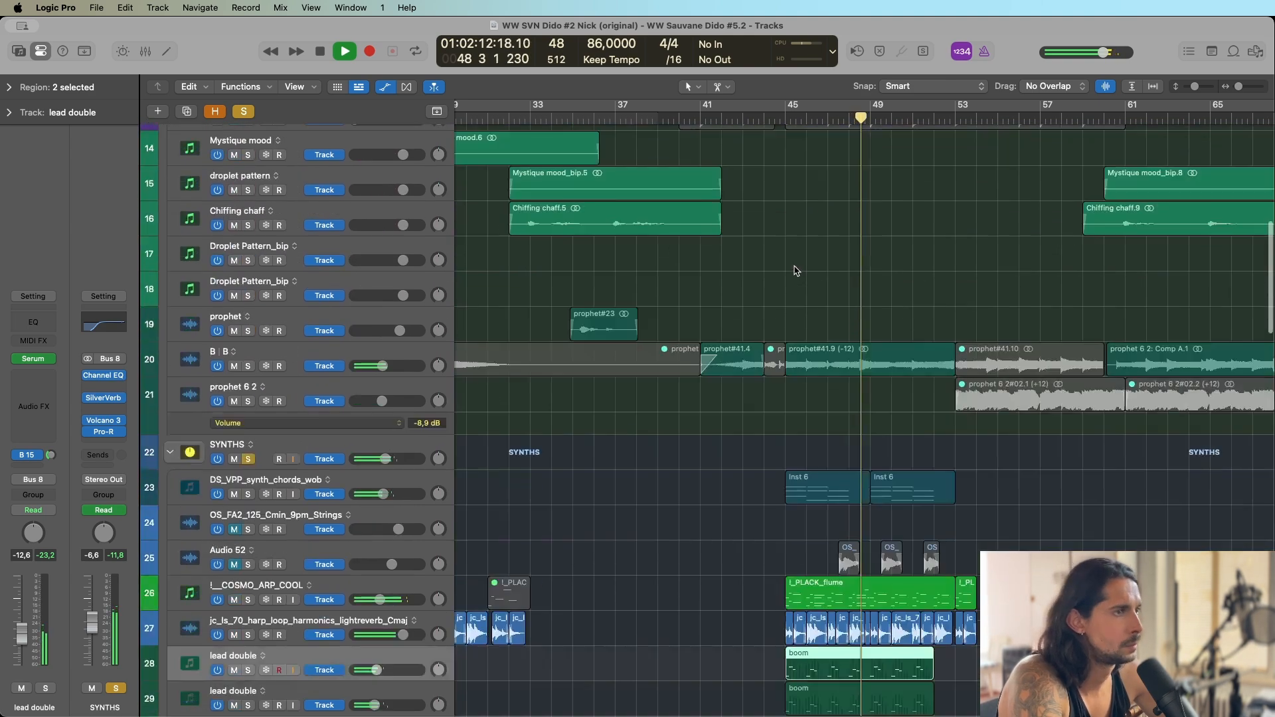
scroll(796, 271, down, 5)
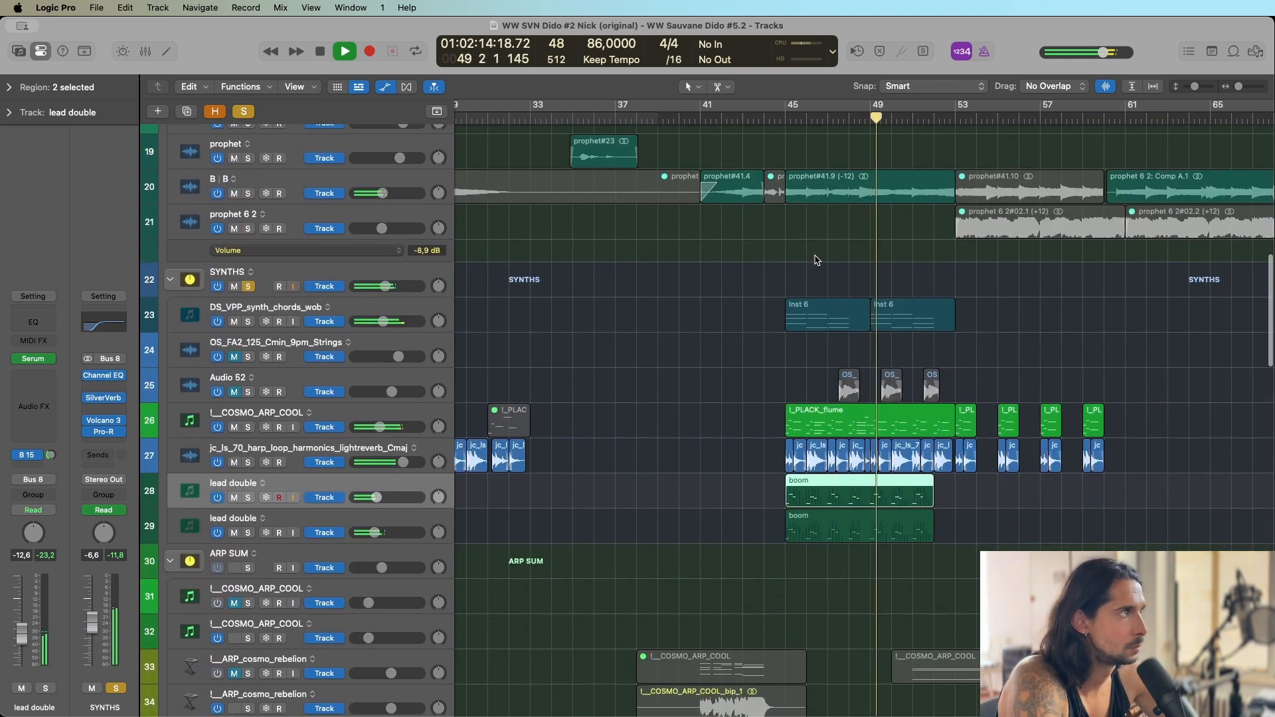
scroll(824, 262, down, 6)
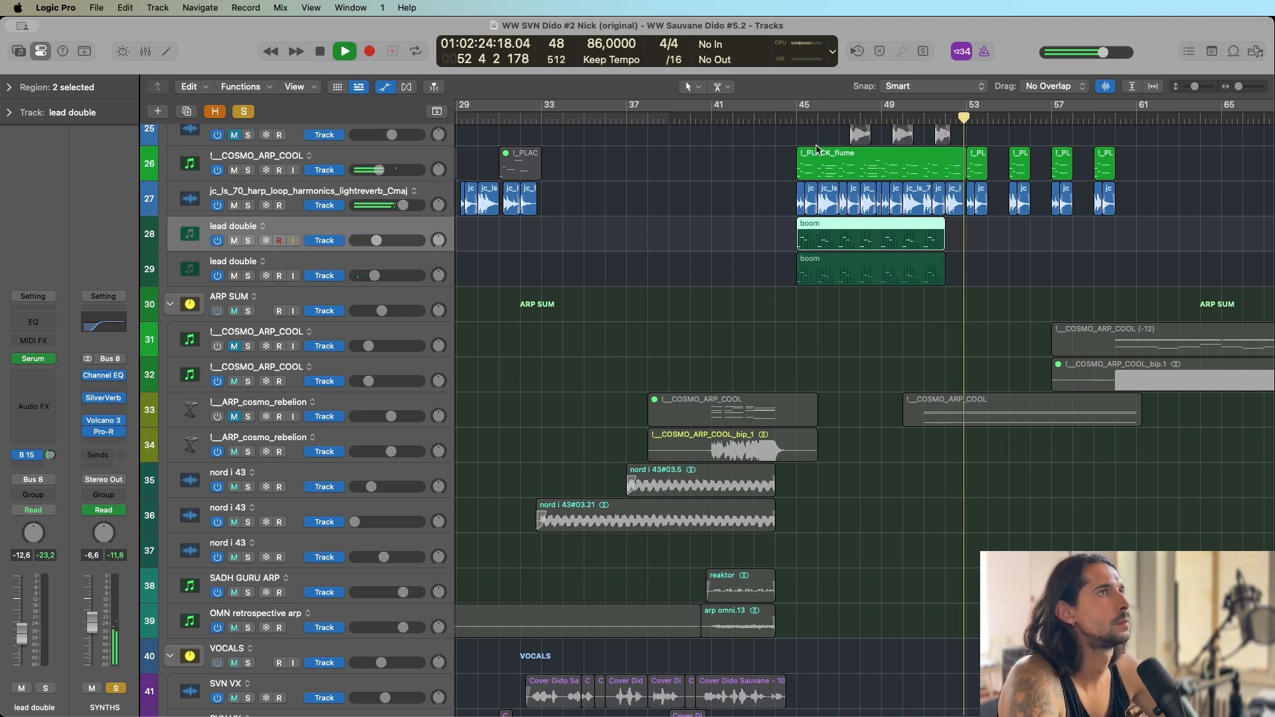
key(space)
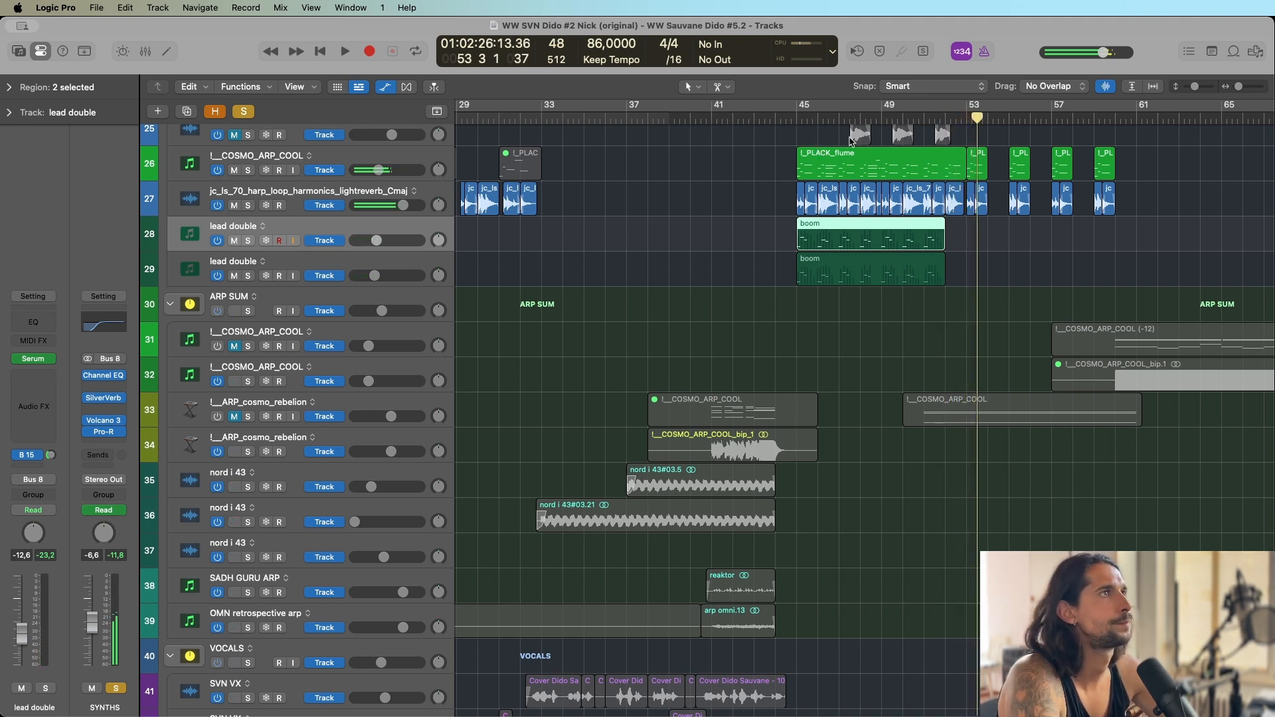
Return the playhead to bar 45, clear all solos and solo only the first lead double track.
click(797, 121)
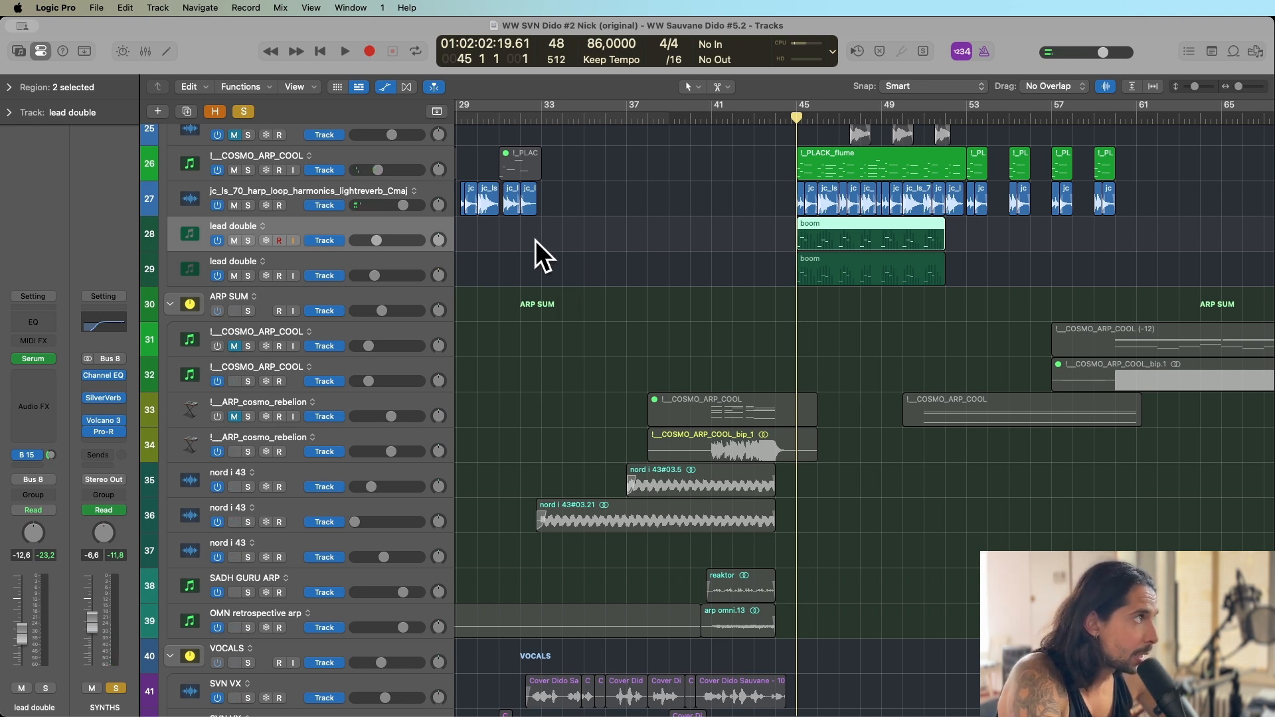
scroll(319, 372, down, 1)
click(244, 111)
scroll(243, 236, up, 1)
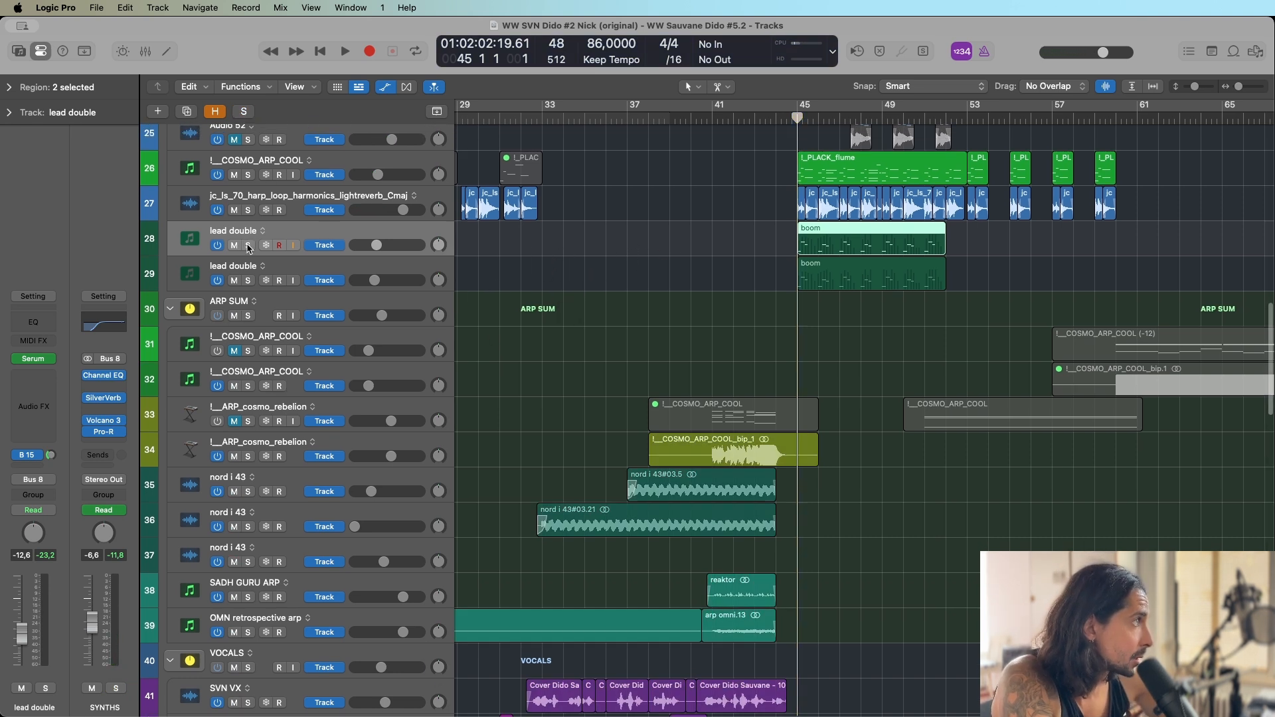
click(248, 246)
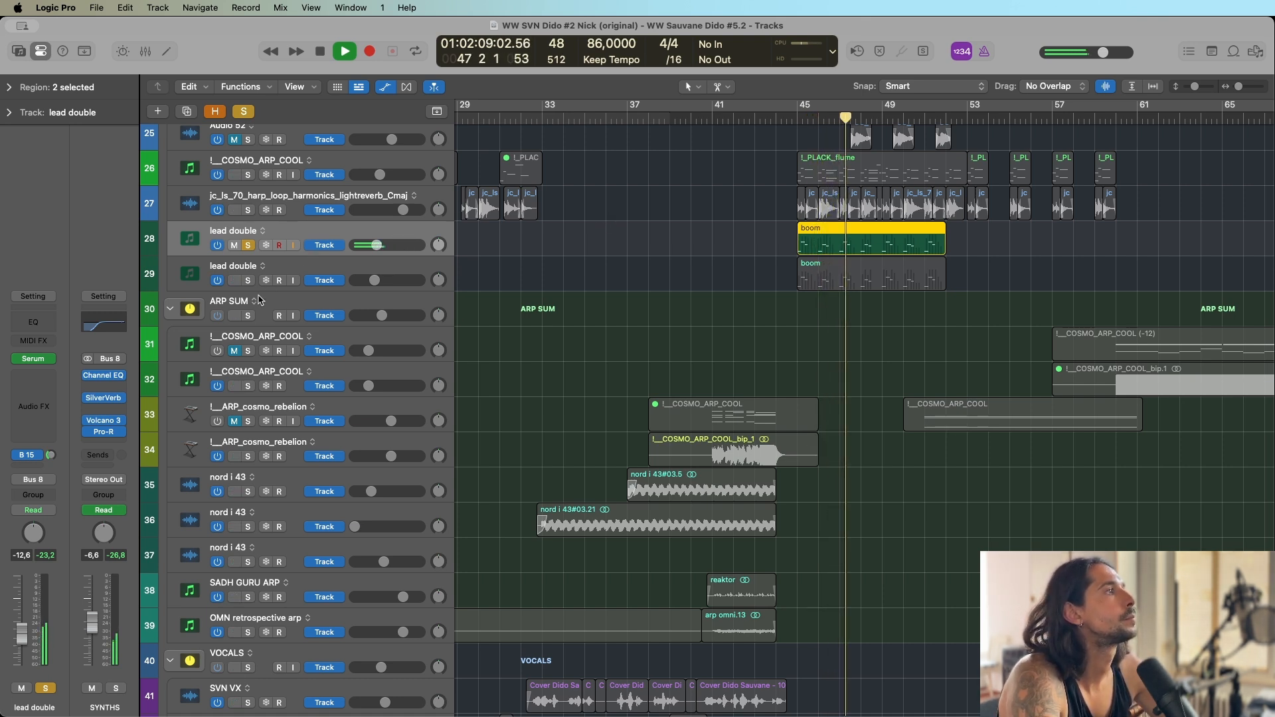
Layer the second lead double, !__COSMO_ARP_COOL and harp loop tracks into the solo one by one during playback, and select the harp loop.
click(248, 281)
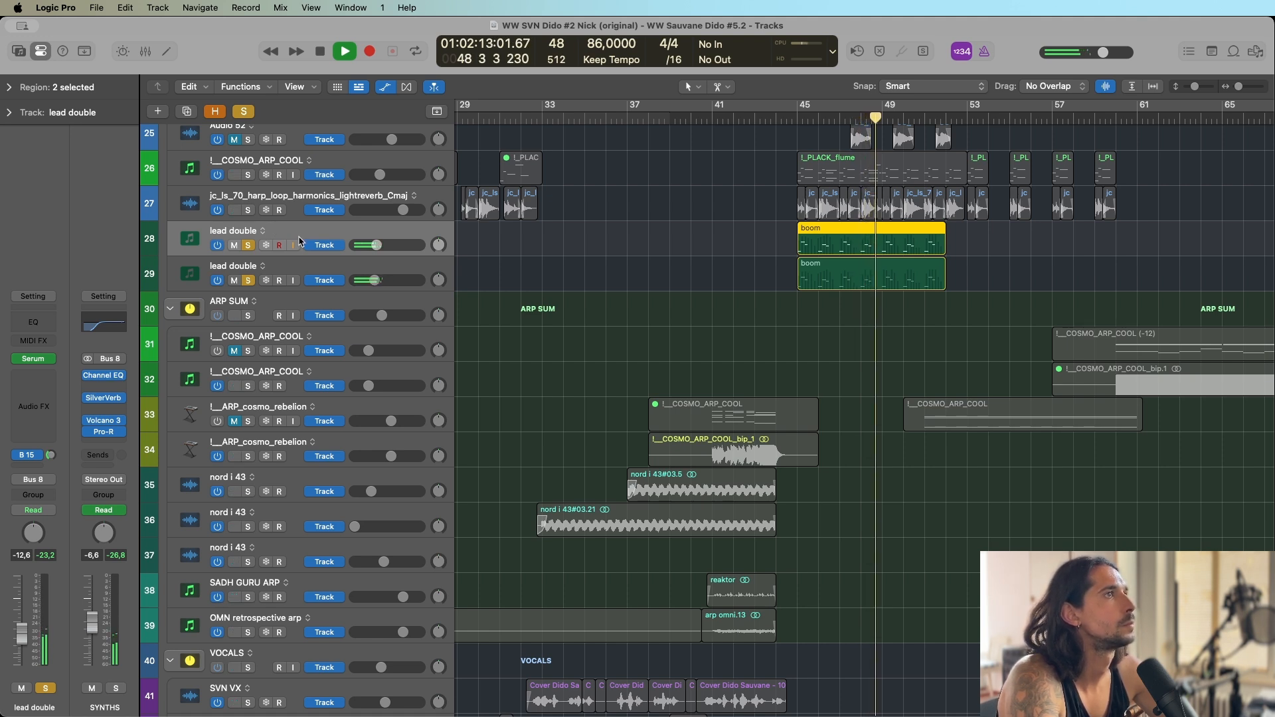
click(248, 175)
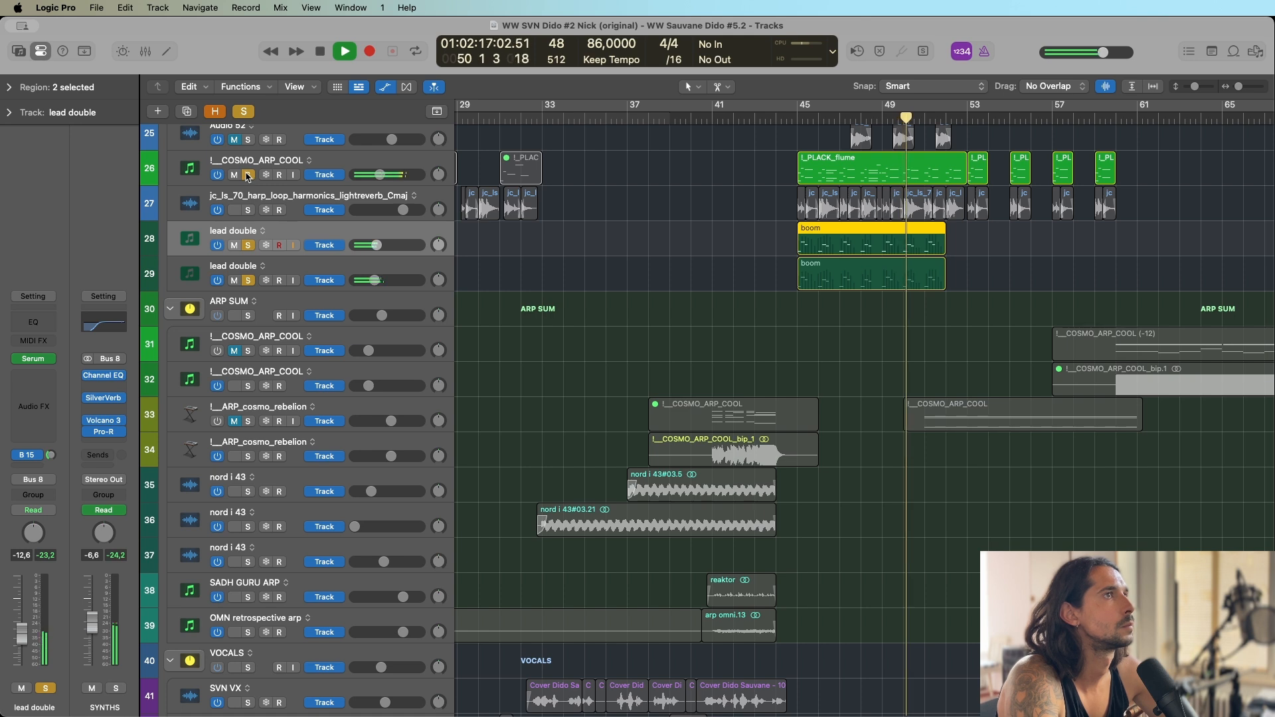
click(248, 211)
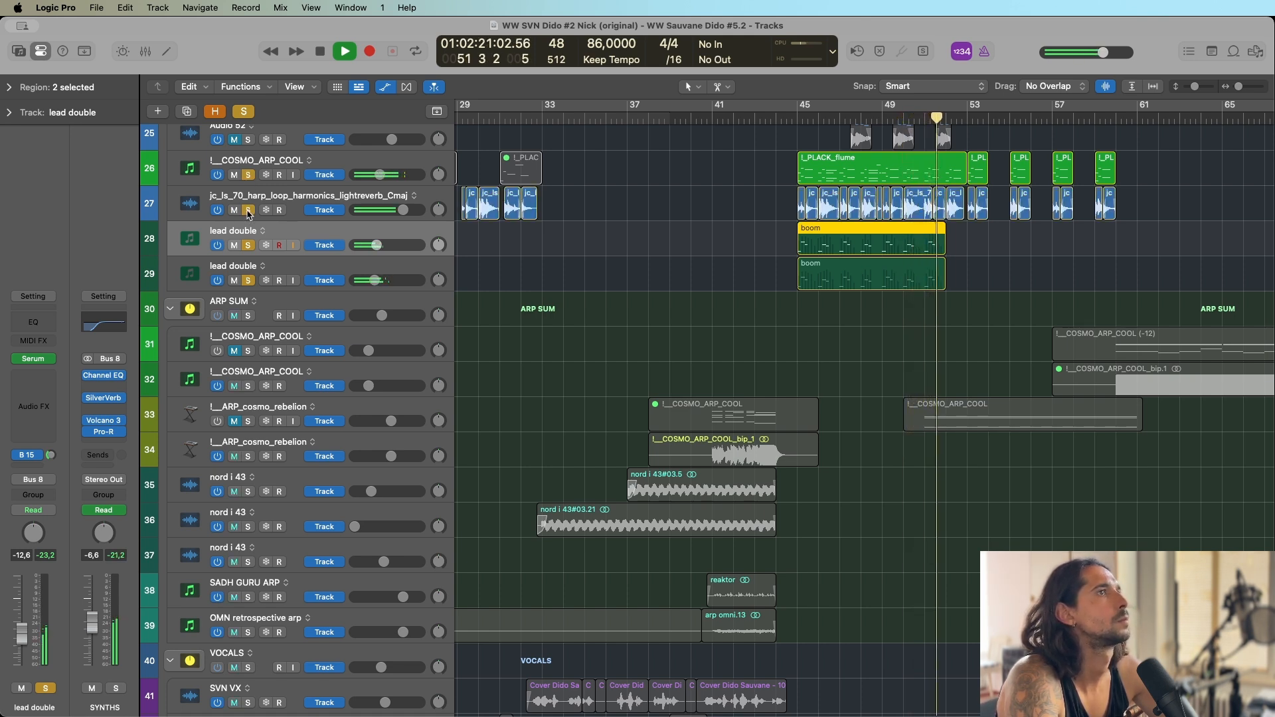
click(271, 202)
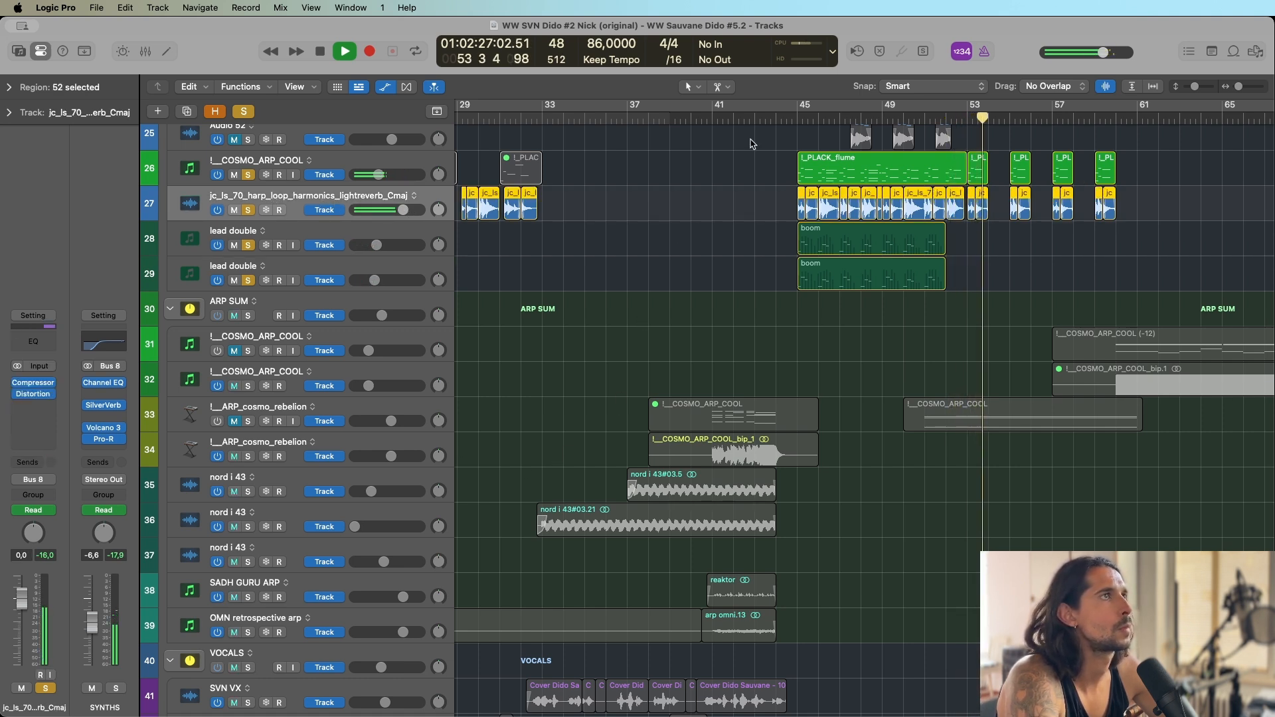
Stop playback, clear the solos and solo only the jc_ls_70_harp_loop_harmonics_lightreverb_Cmaj track.
key(space)
click(244, 112)
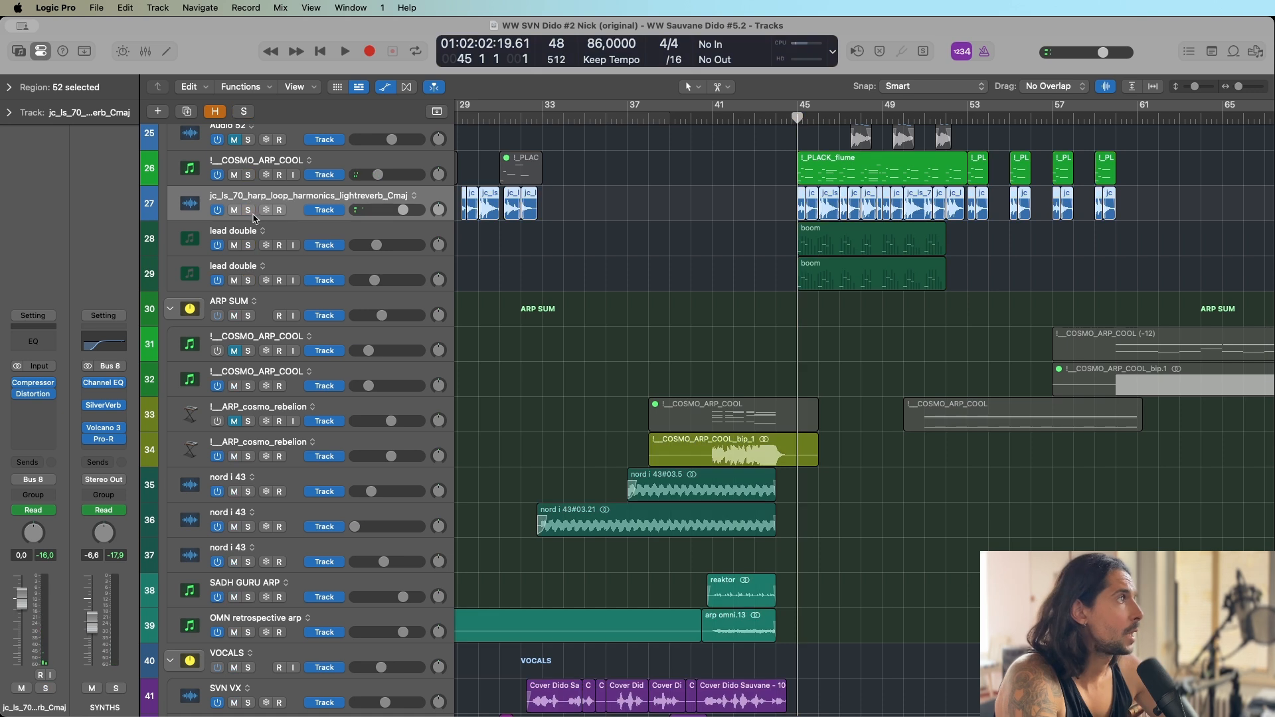
click(248, 211)
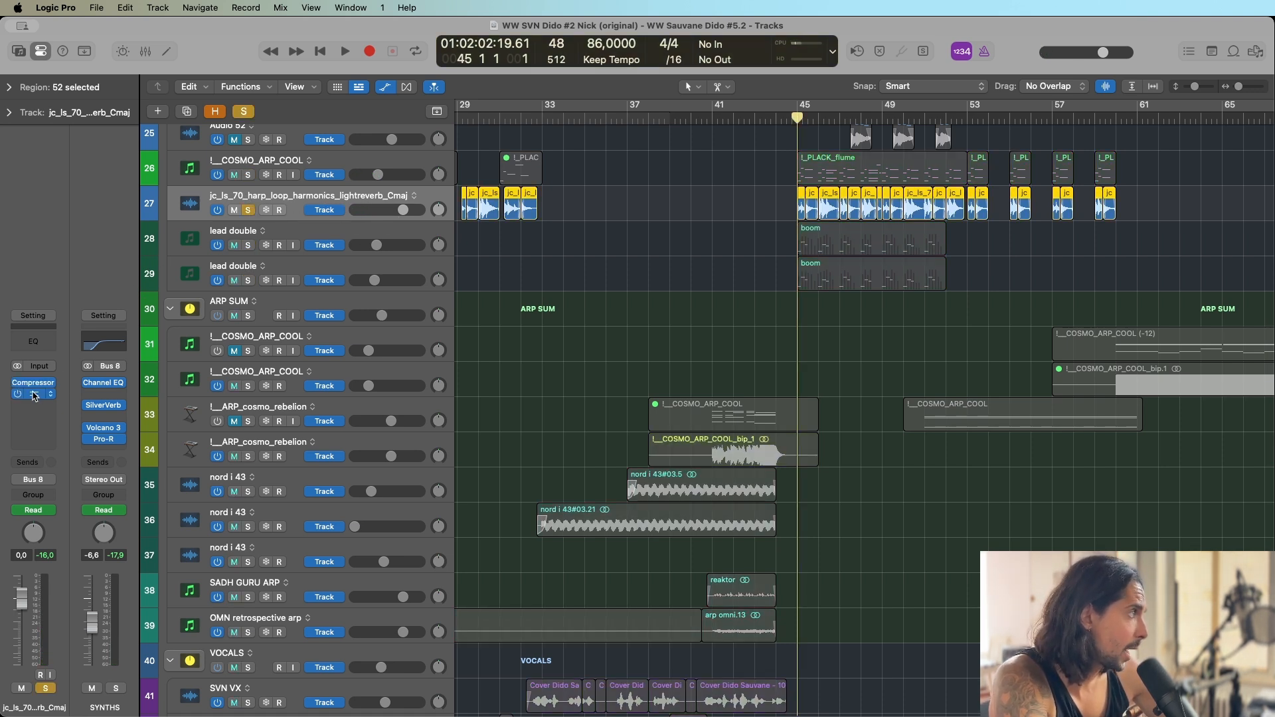
Check the Distortion and Compressor plug-ins on the jc_ls_70_harp_loop_harmonics_lightreverb_Cmaj track.
click(34, 395)
click(35, 396)
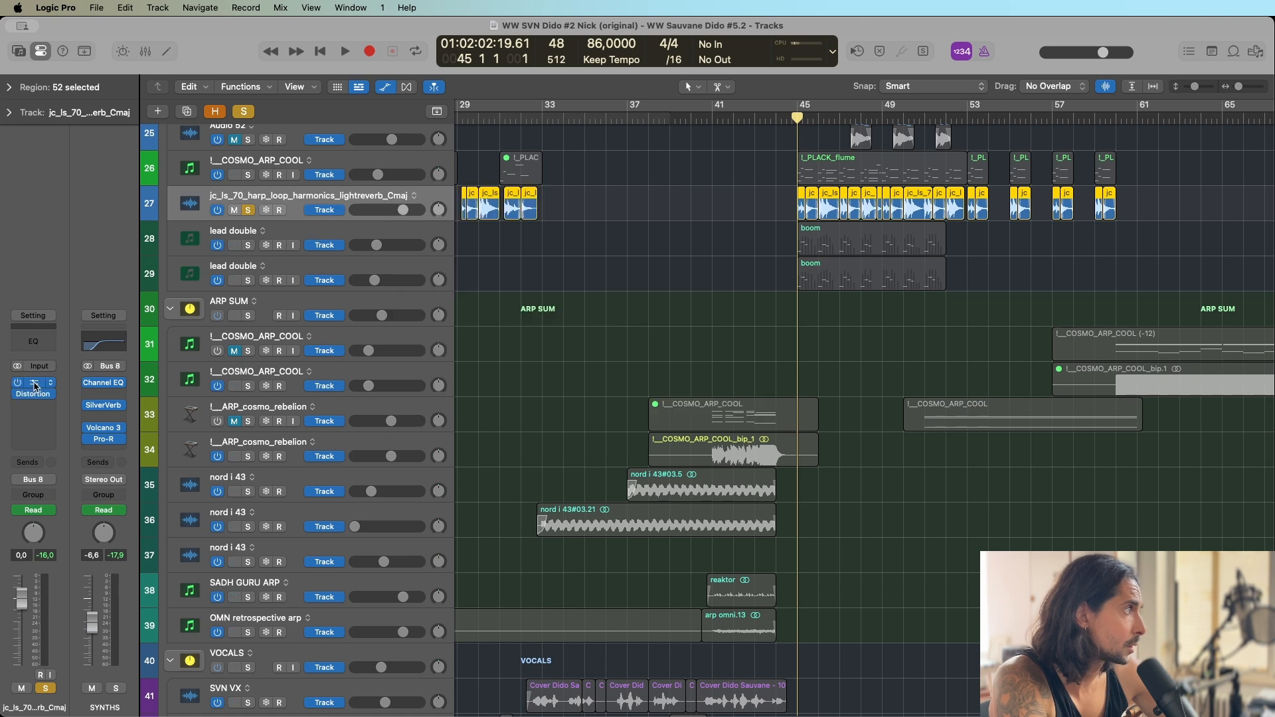
click(36, 385)
click(36, 386)
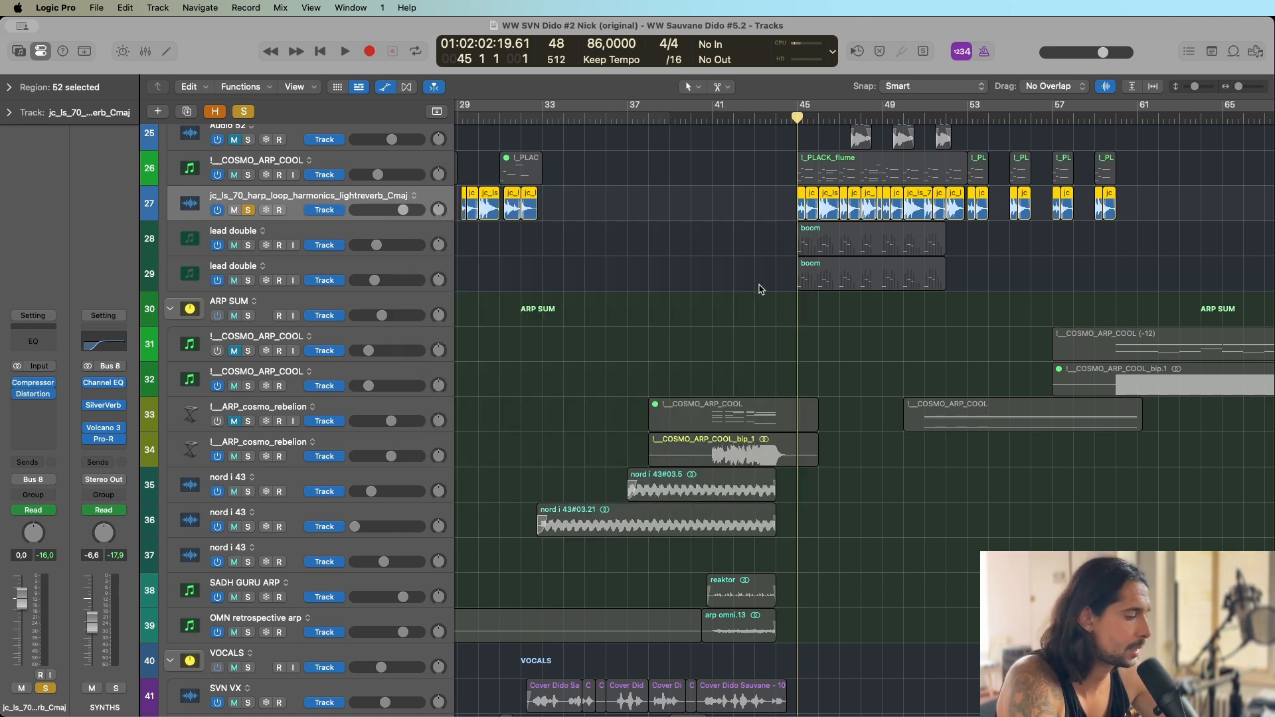
Clear the harp loop solo and select the three Piano labs regions starting at bar 45 on tracks 11 and 12.
scroll(761, 289, up, 3)
scroll(760, 287, down, 5)
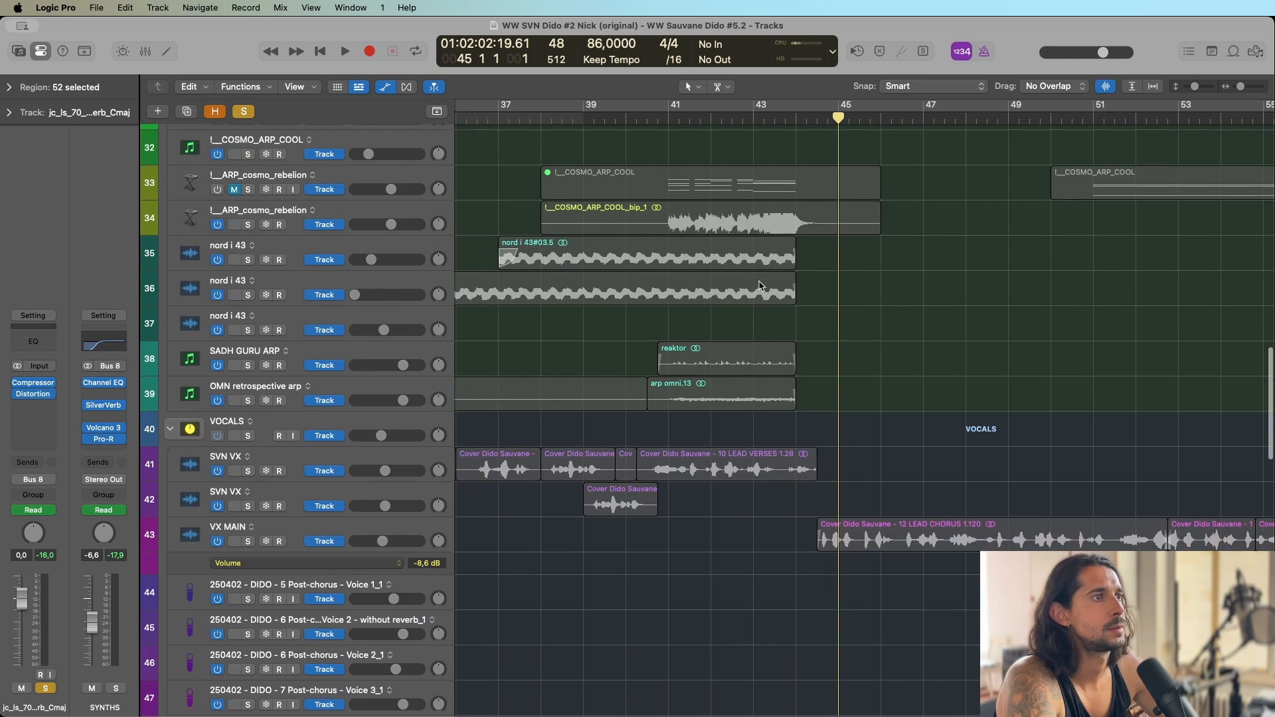
scroll(760, 286, down, 10)
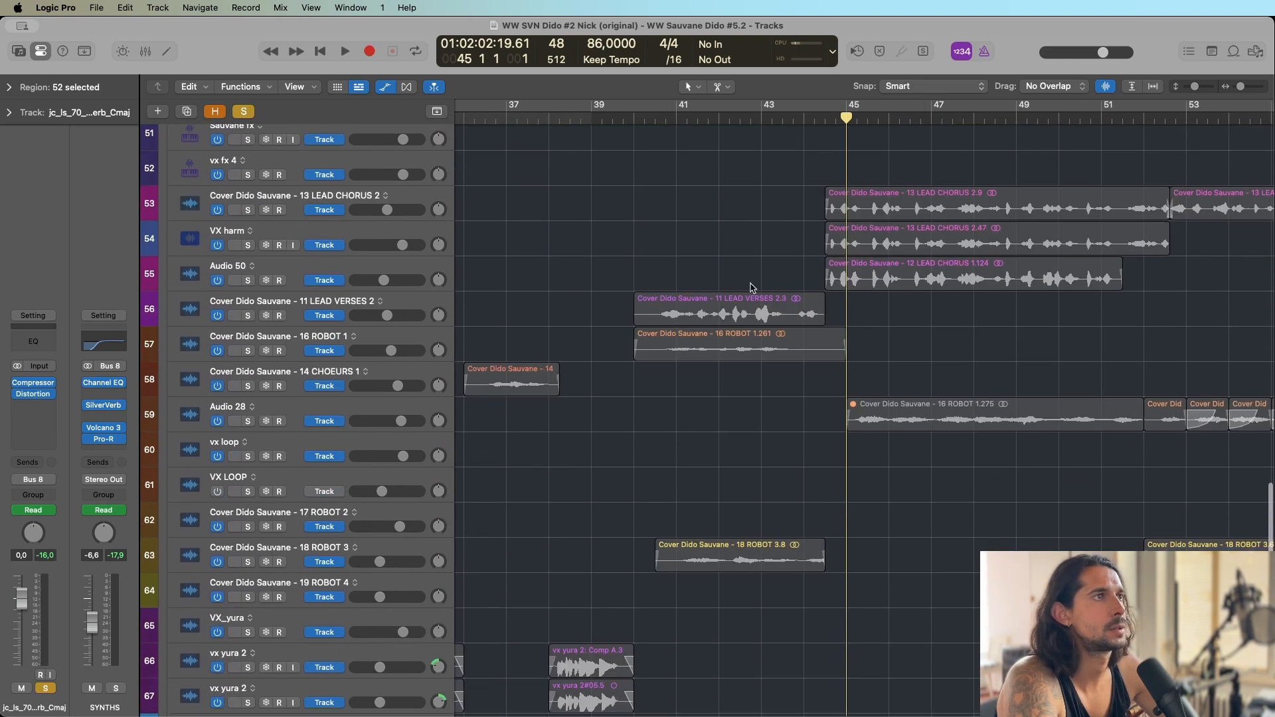
scroll(786, 212, down, 6)
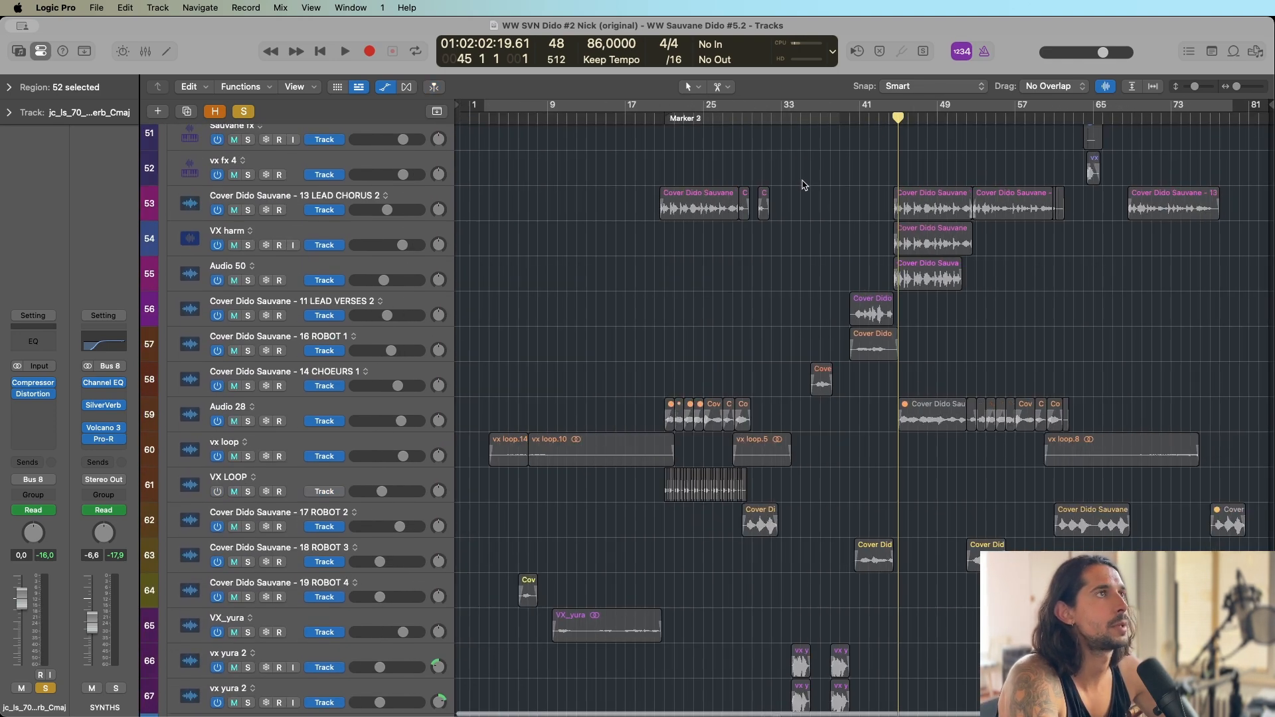
scroll(803, 332, up, 12)
scroll(804, 332, up, 5)
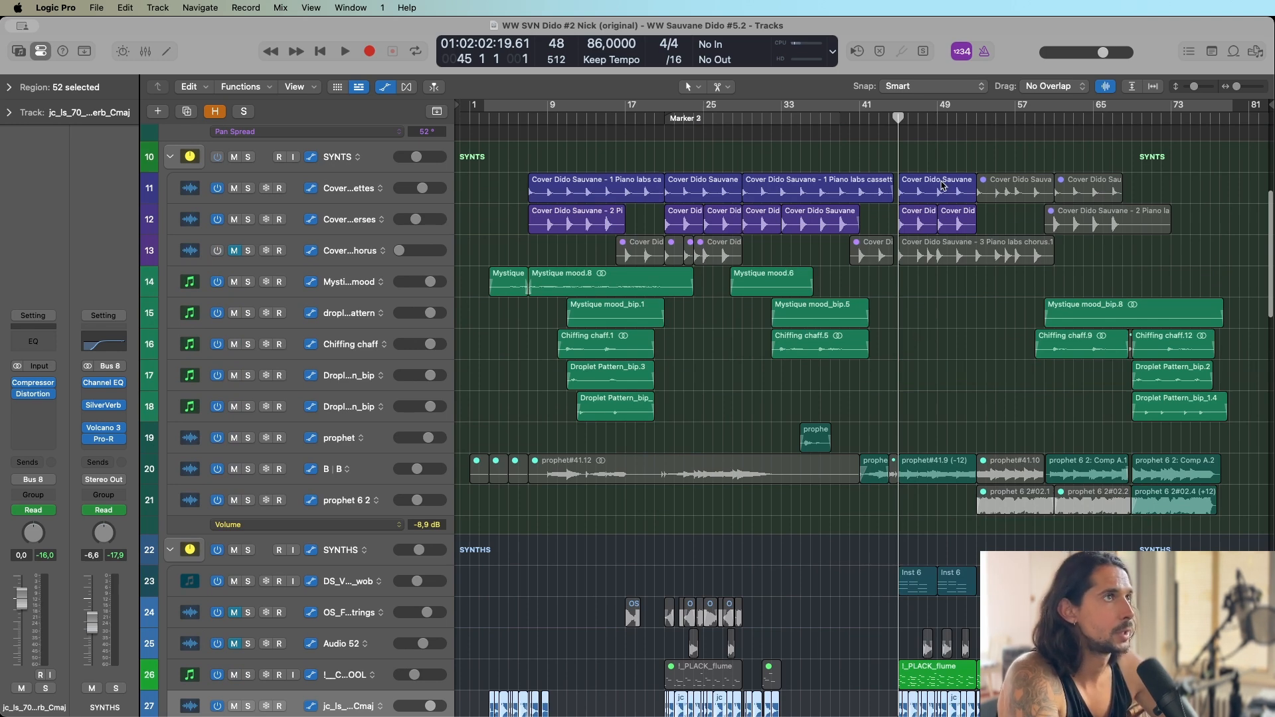
drag(933, 152, 959, 228)
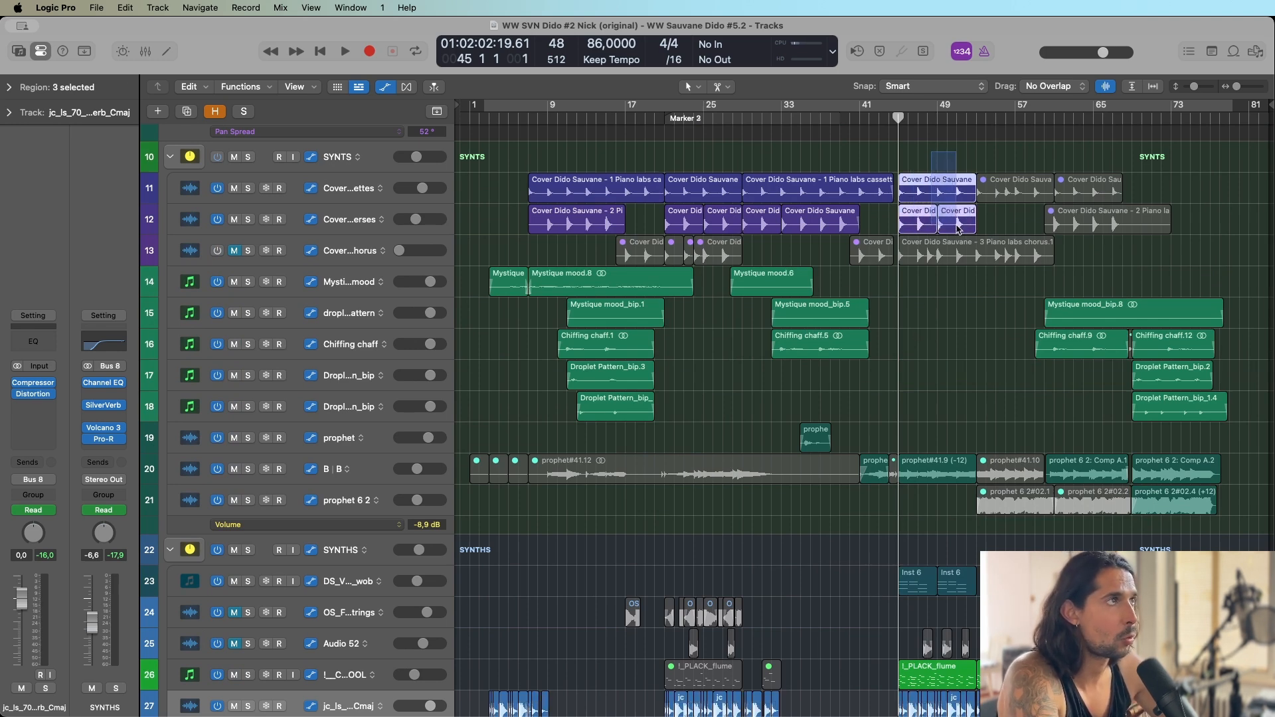
Play from bar 7 with the Piano labs cassettes track soloed and add the Piano labs verses track to the solo.
click(528, 117)
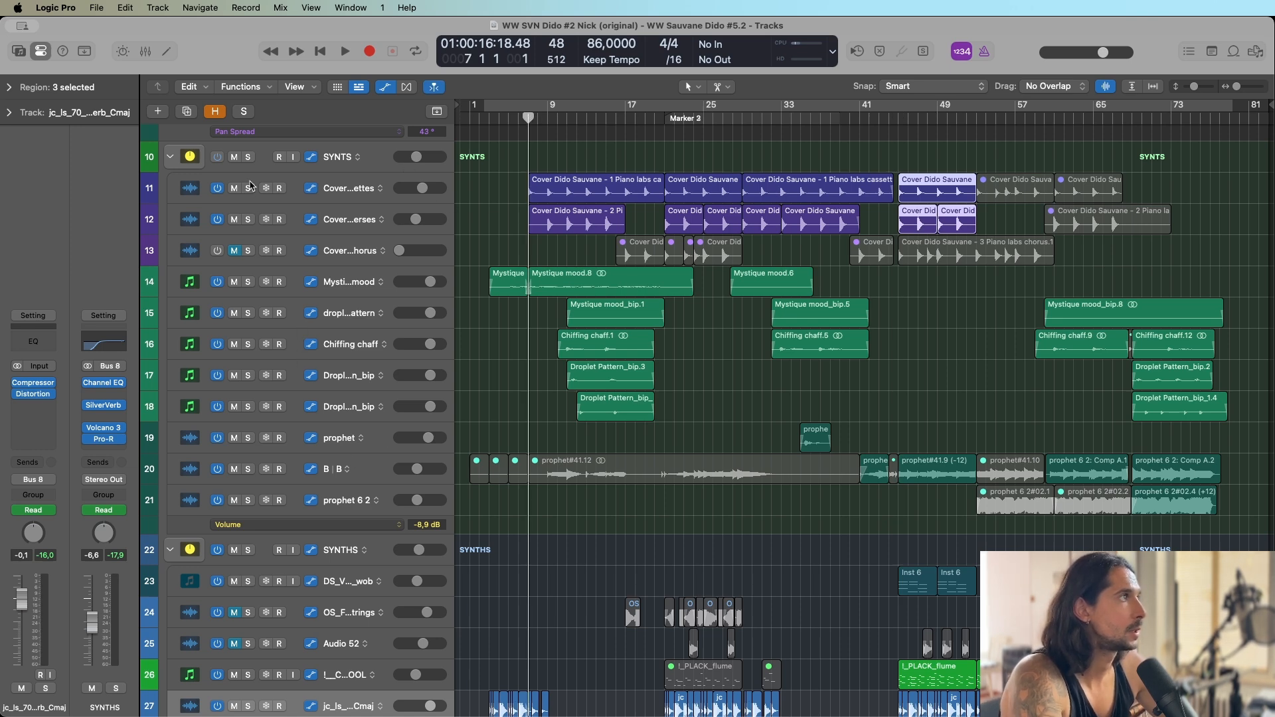
click(248, 190)
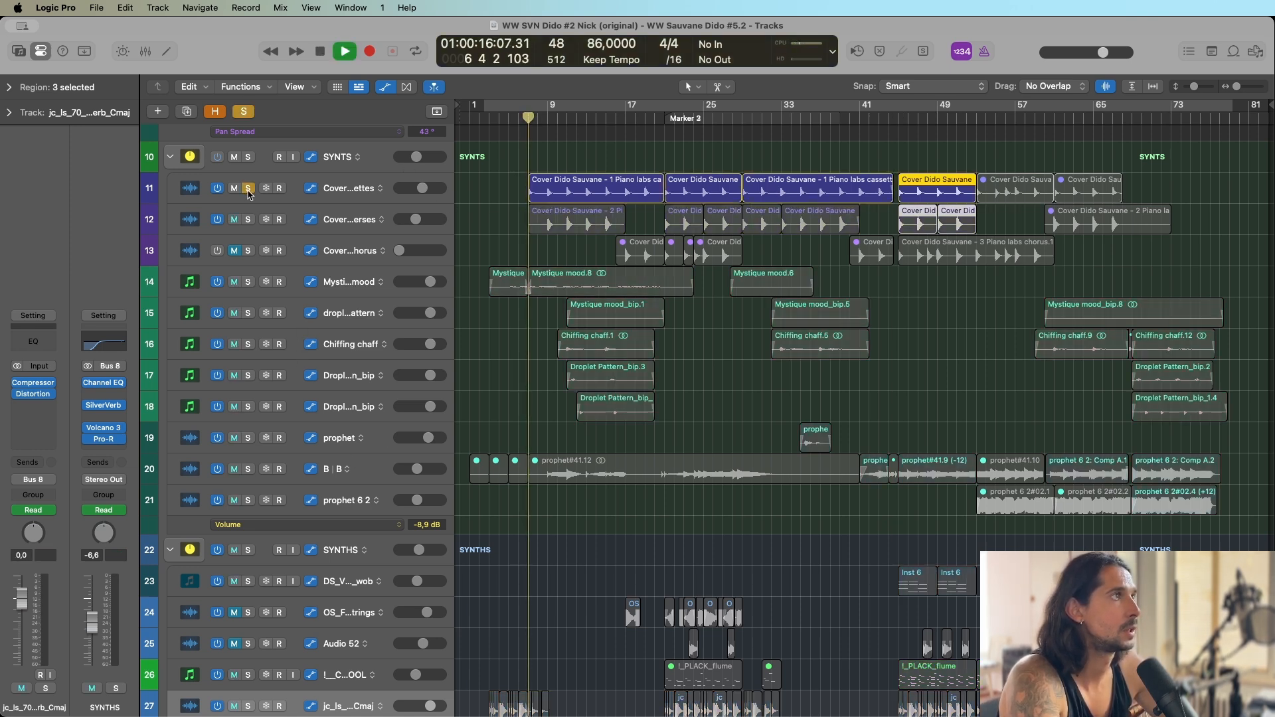
click(247, 223)
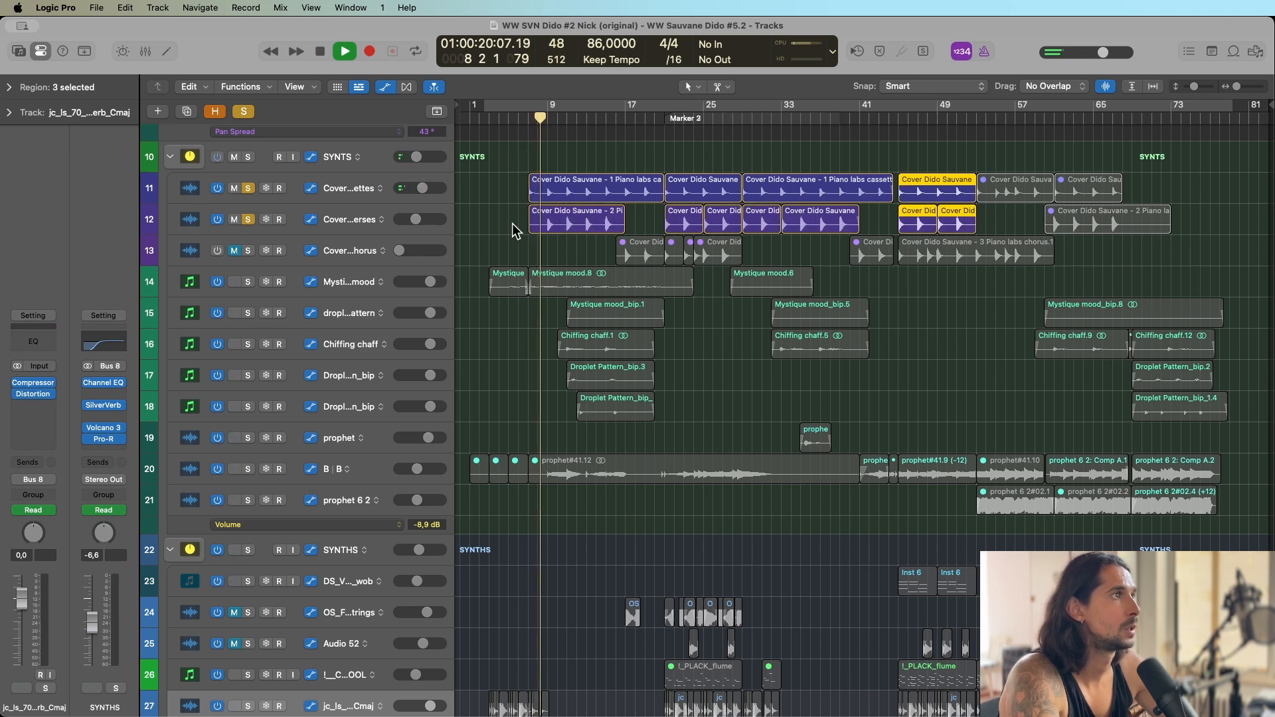
Stop playback, add the VOCALS group to the soloed piano tracks and play again from bar 7.
scroll(518, 232, down, 10)
scroll(515, 518, down, 7)
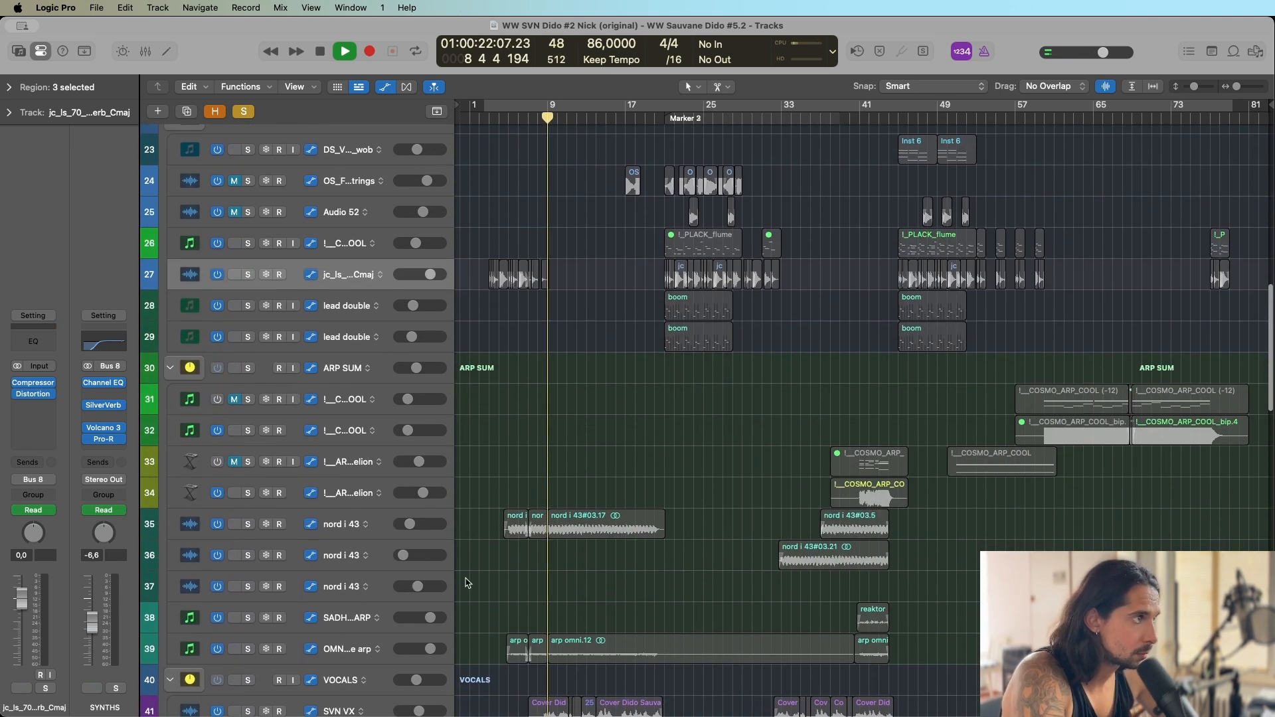
key(space)
click(248, 465)
key(space)
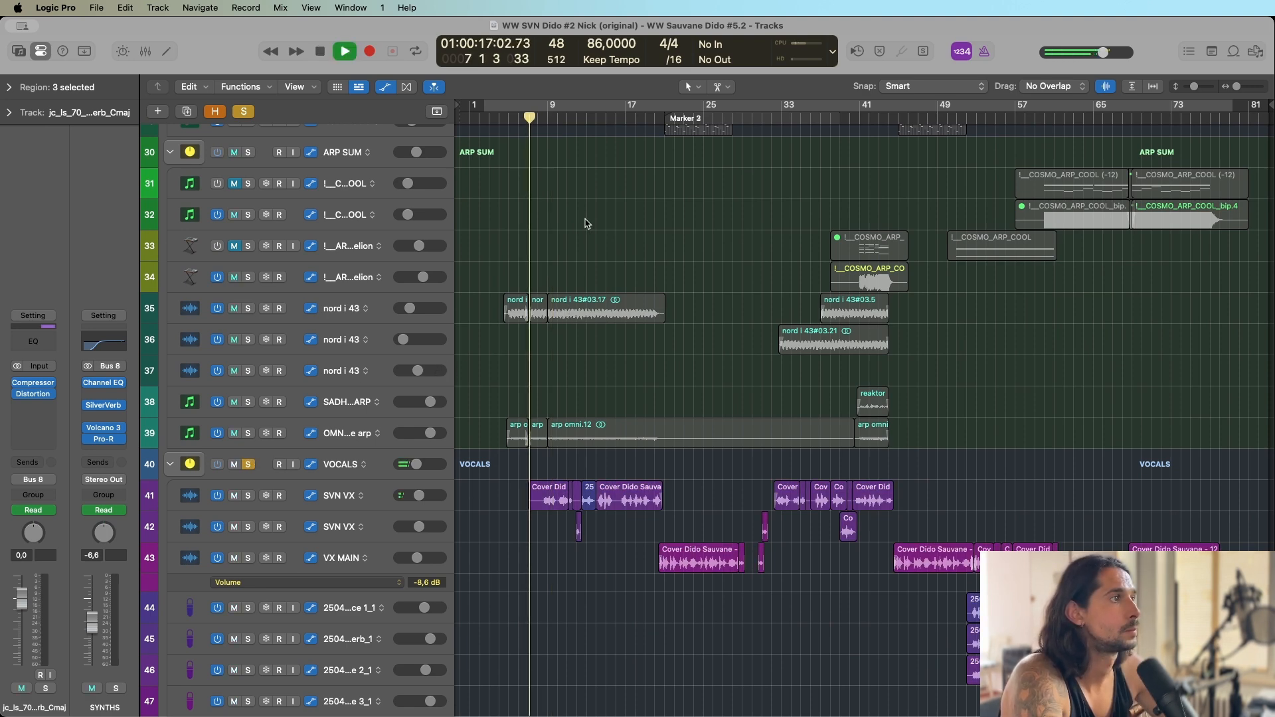
Solo the first SVN VX track in place of the whole VOCALS group during playback.
scroll(568, 227, up, 3)
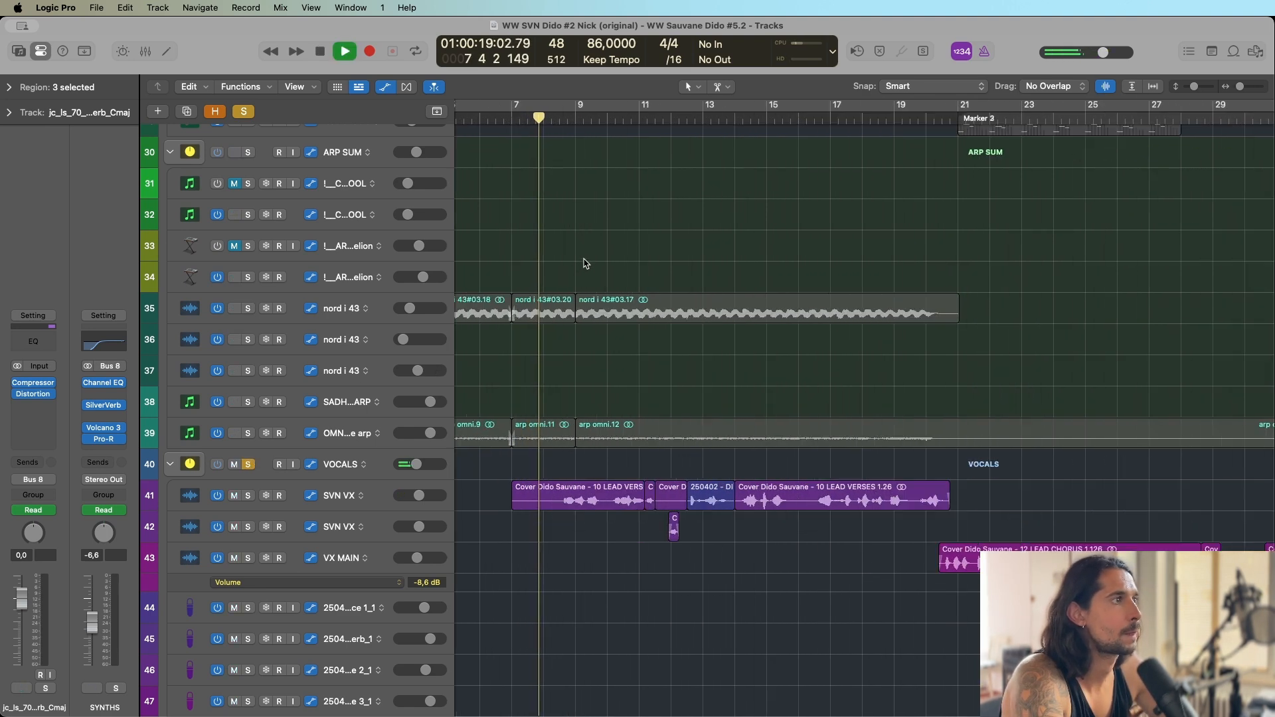
scroll(550, 410, down, 4)
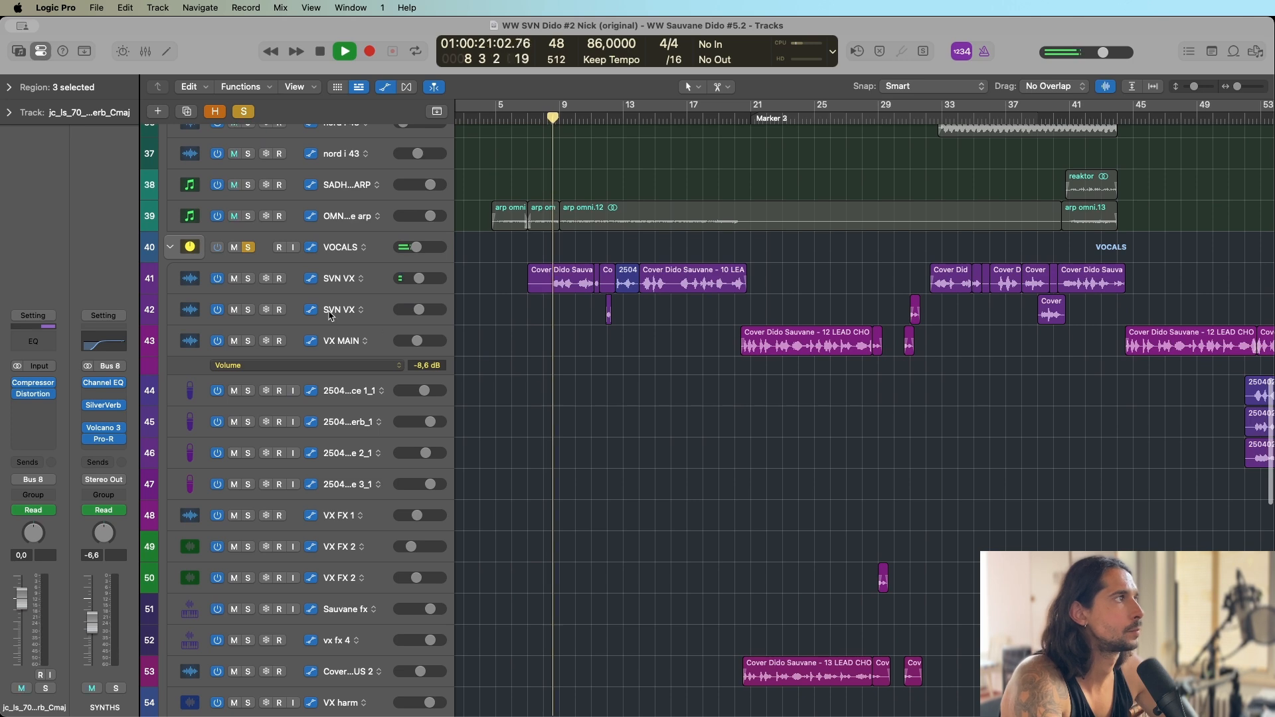
click(248, 278)
click(248, 251)
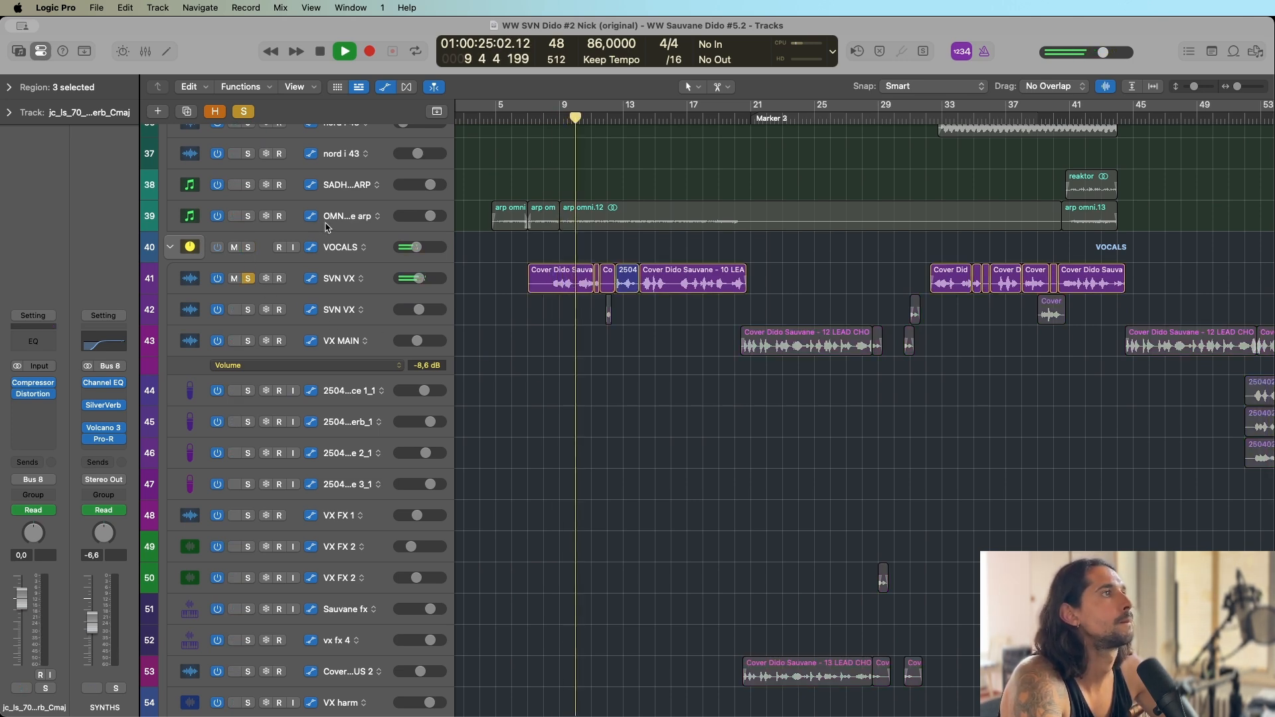
Look over the tracks from VOCALS back up through SYNTS to the drums during playback and stop at bar 15.
scroll(519, 232, up, 4)
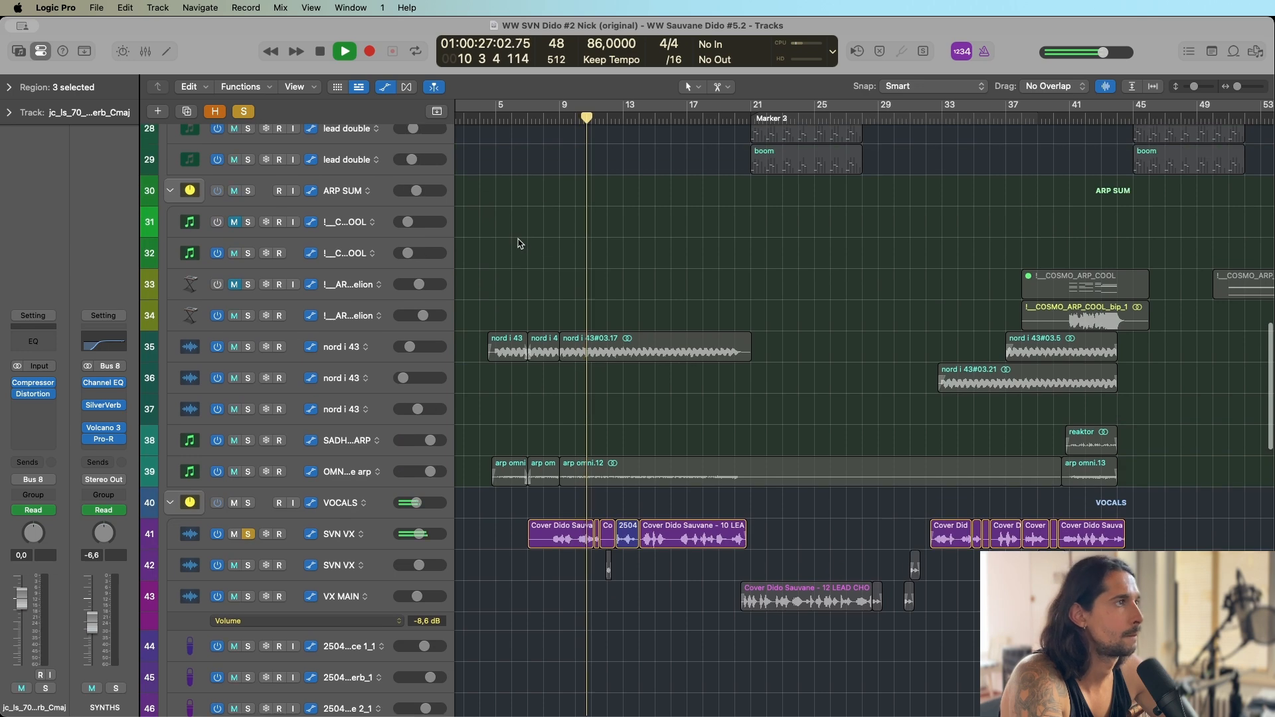
scroll(541, 243, up, 10)
scroll(541, 243, up, 12)
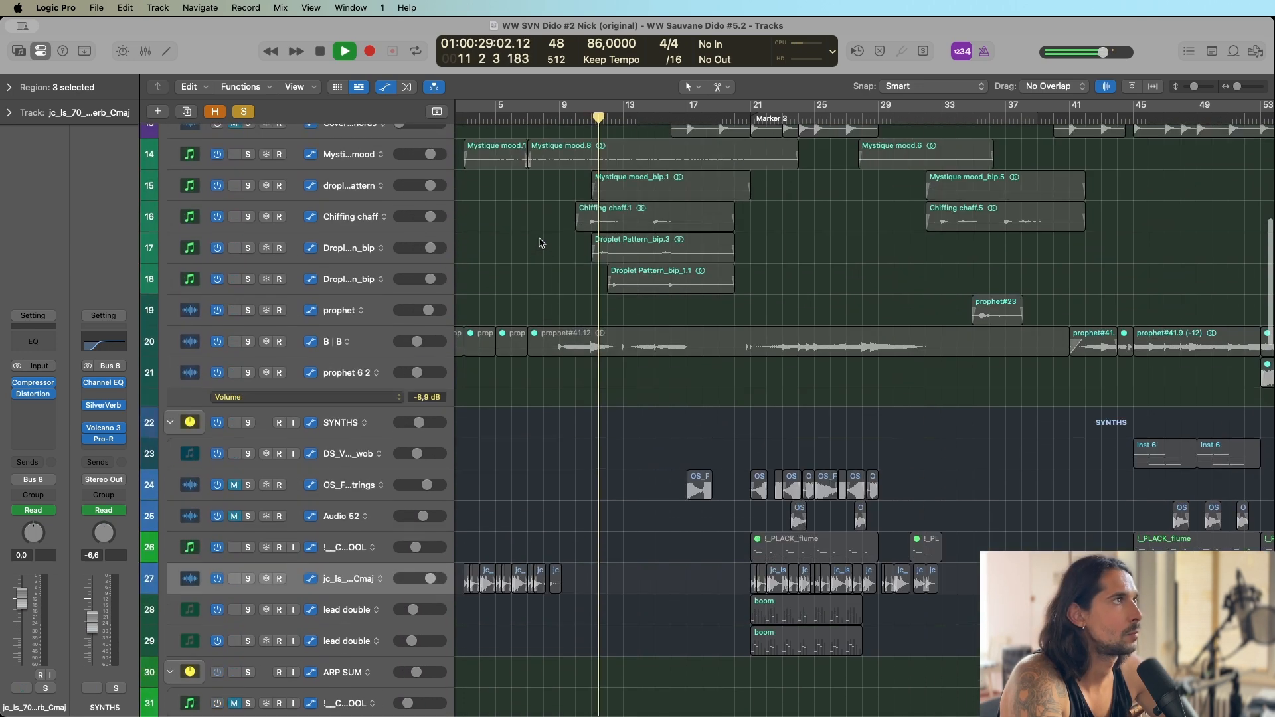
scroll(540, 240, up, 1)
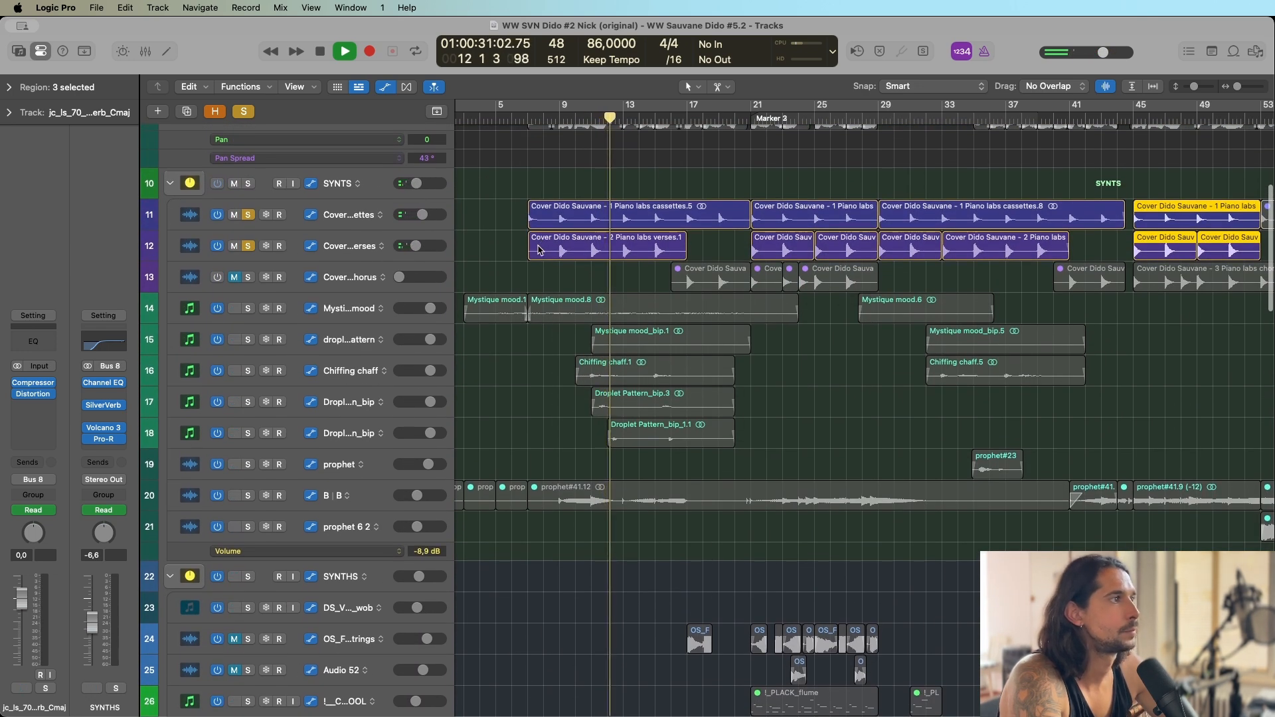
scroll(557, 289, up, 5)
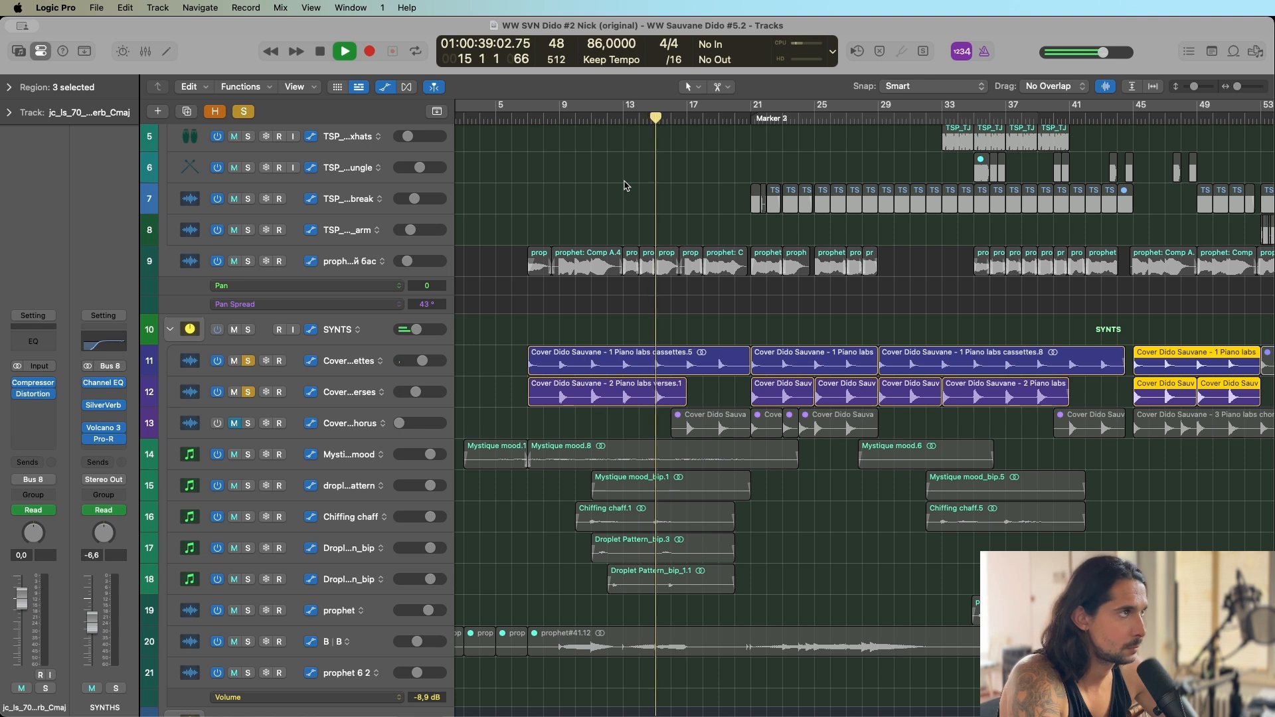
key(space)
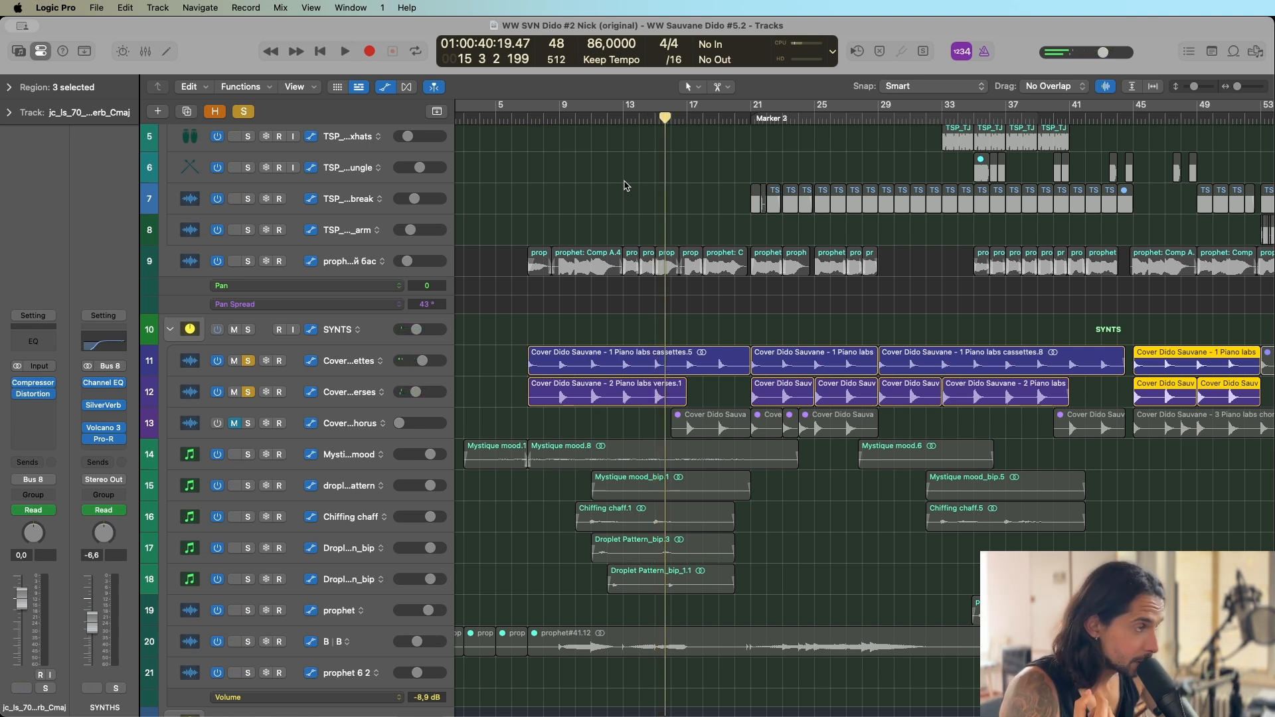
Play from bar 9 and layer the prophet bass, Chiffing chaff and both Droplet Pattern_bip tracks into the solo.
click(560, 118)
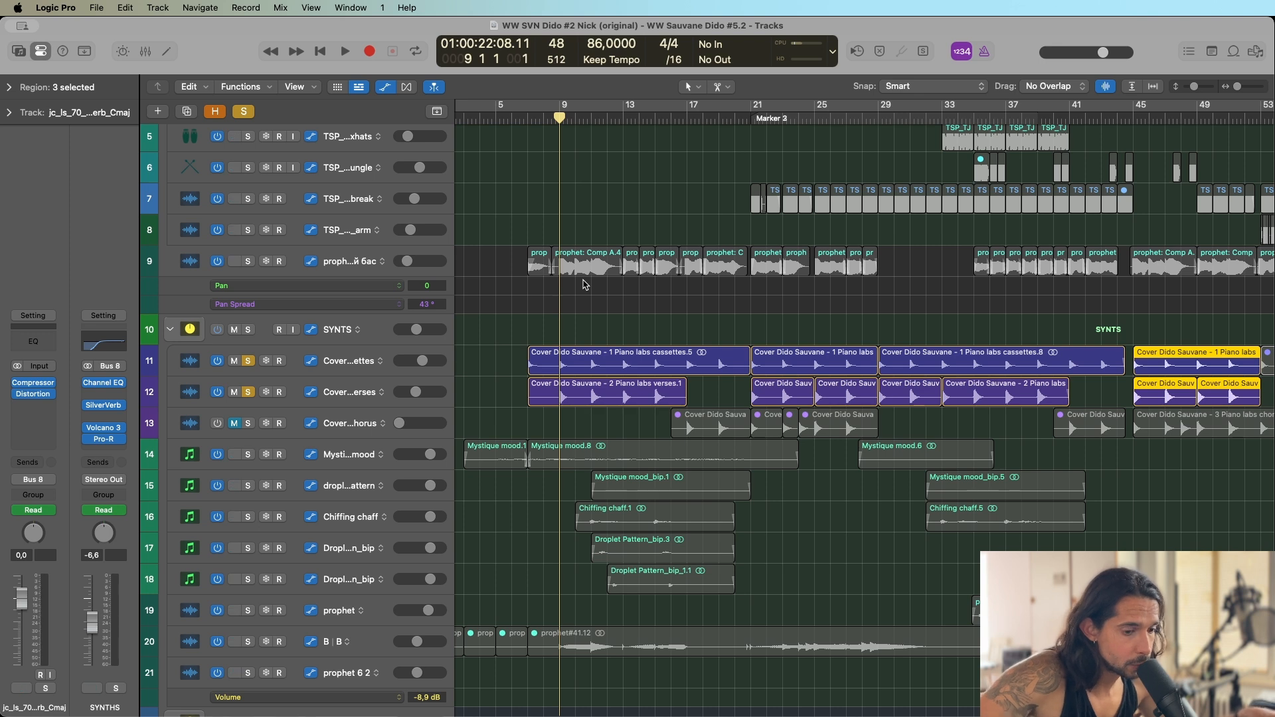
scroll(297, 284, up, 1)
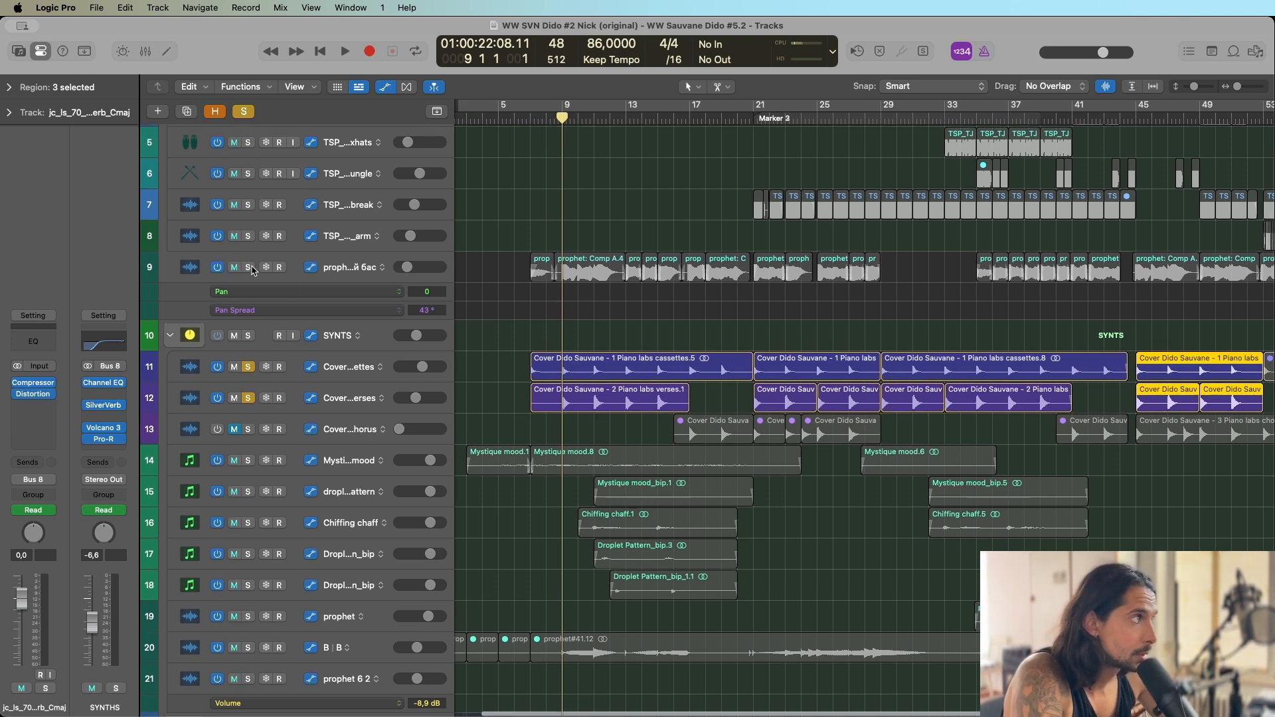
click(251, 267)
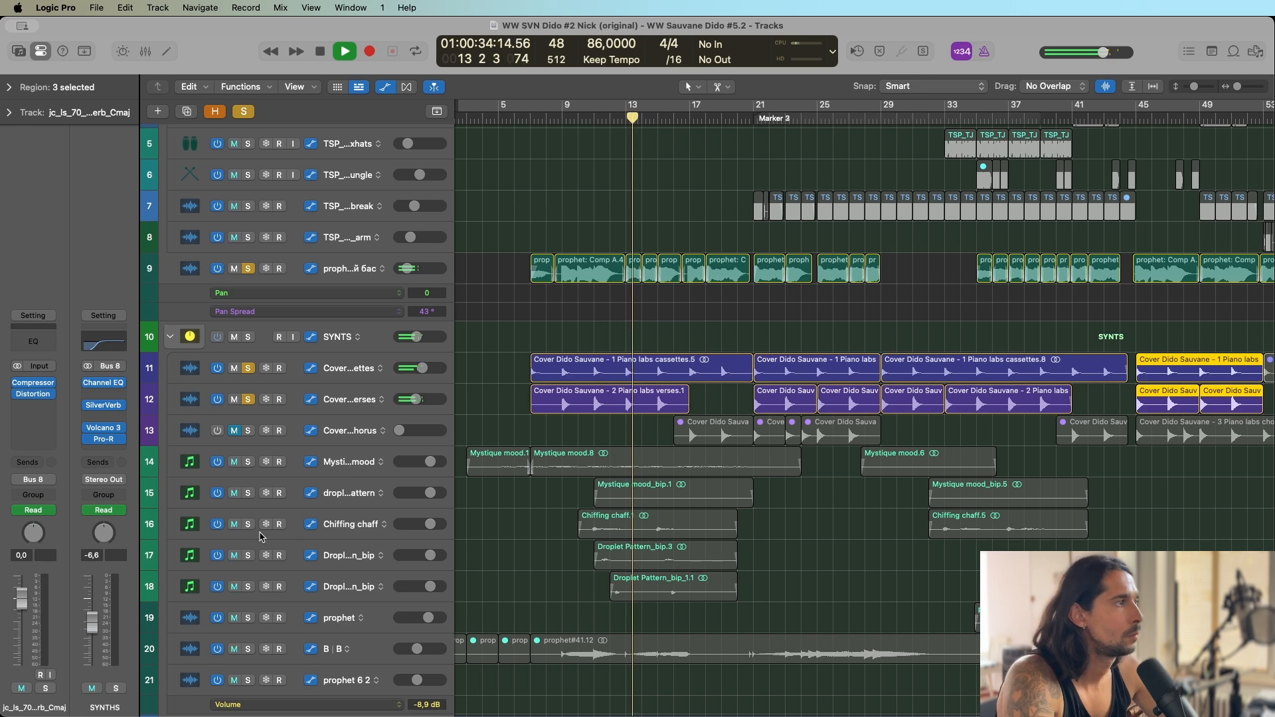
drag(248, 525, 248, 585)
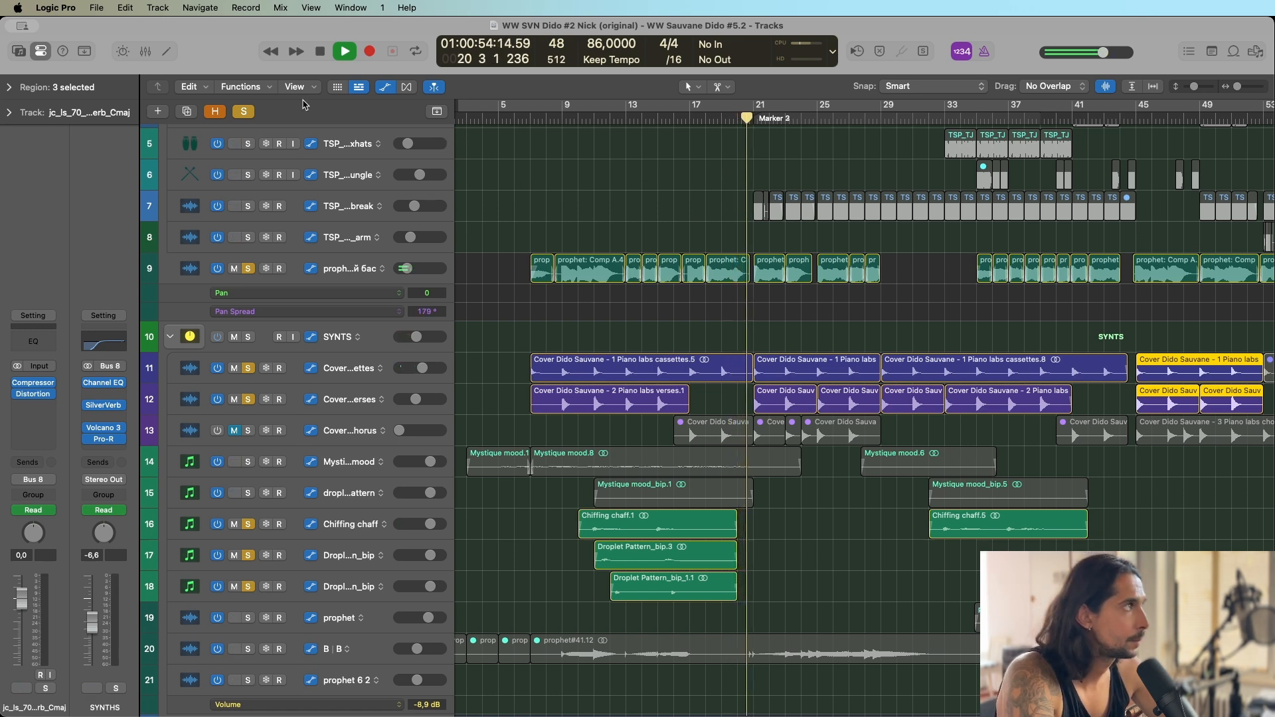
Stop playback, clear all solos and return the playhead to bar 9.
key(space)
click(245, 112)
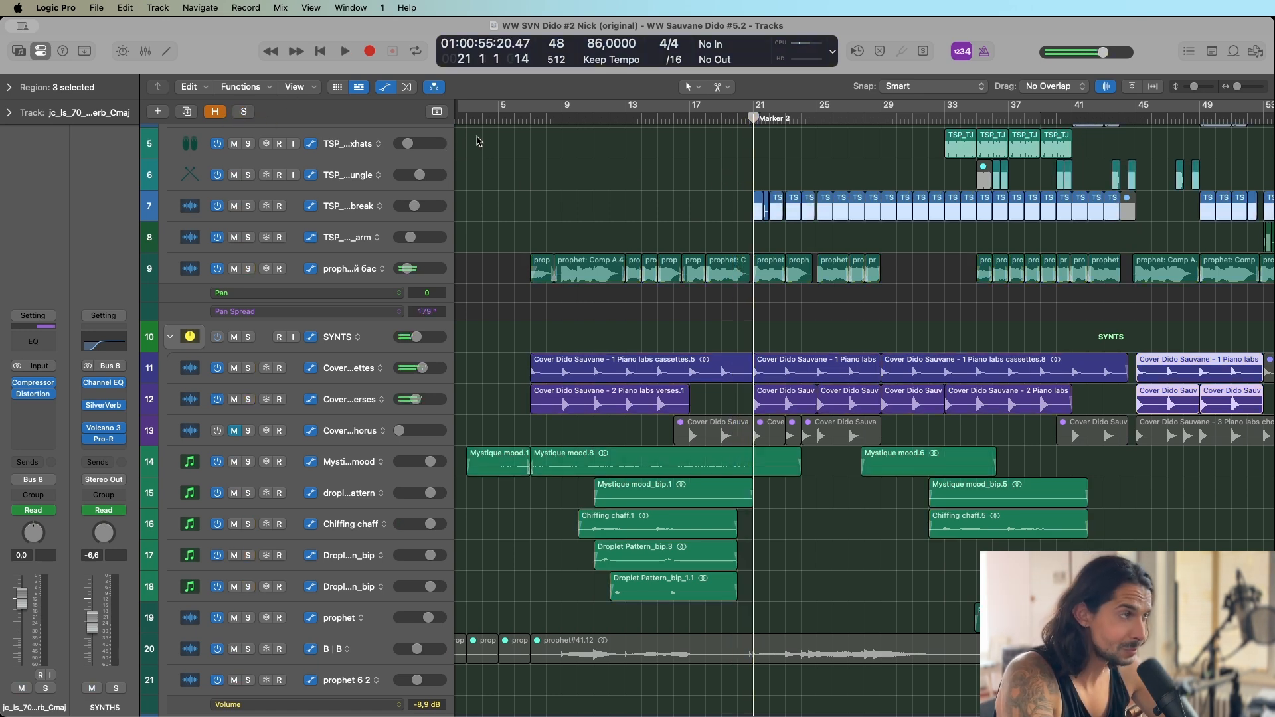
scroll(664, 180, down, 3)
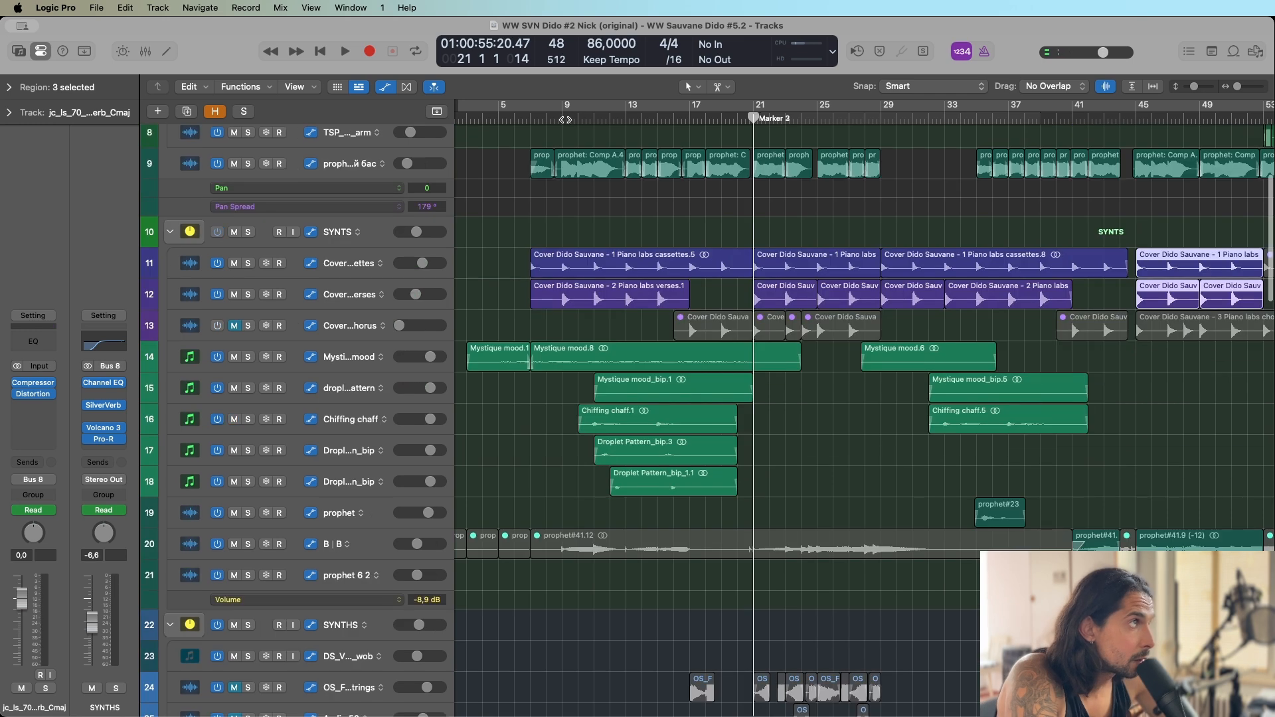
click(560, 119)
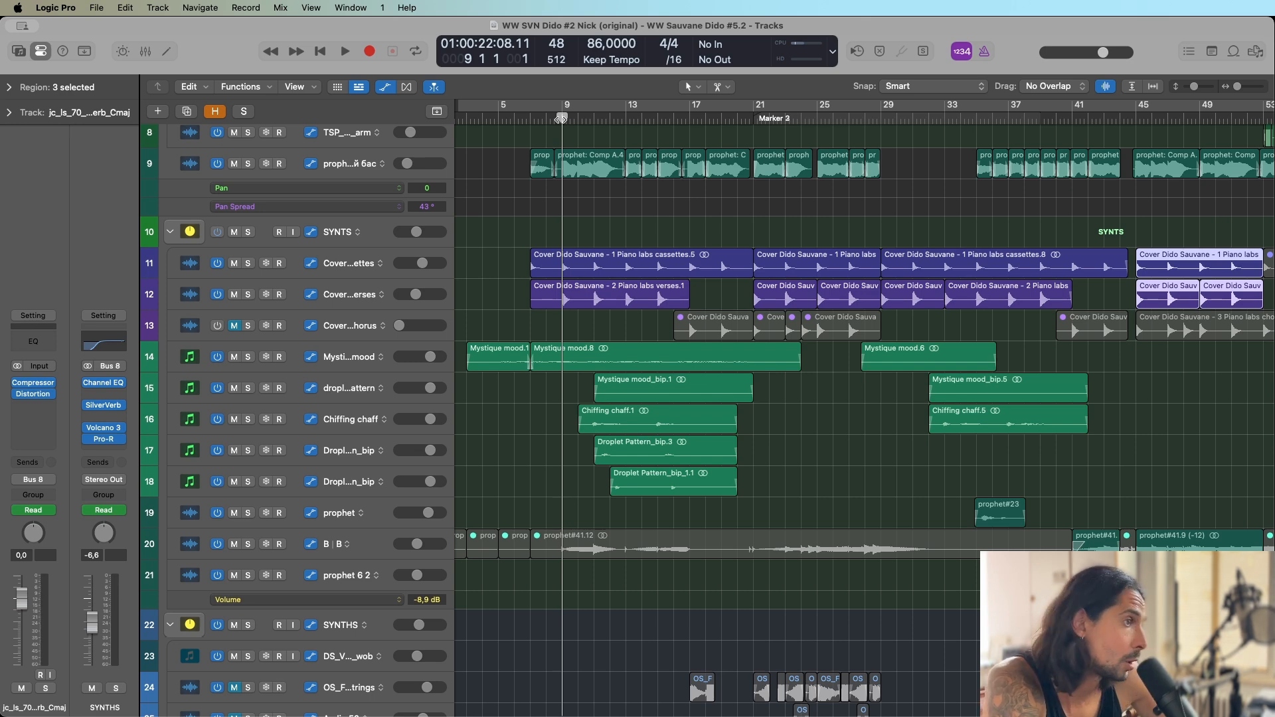
Solo the ARP SUM group and play it from bar 9.
scroll(689, 178, down, 10)
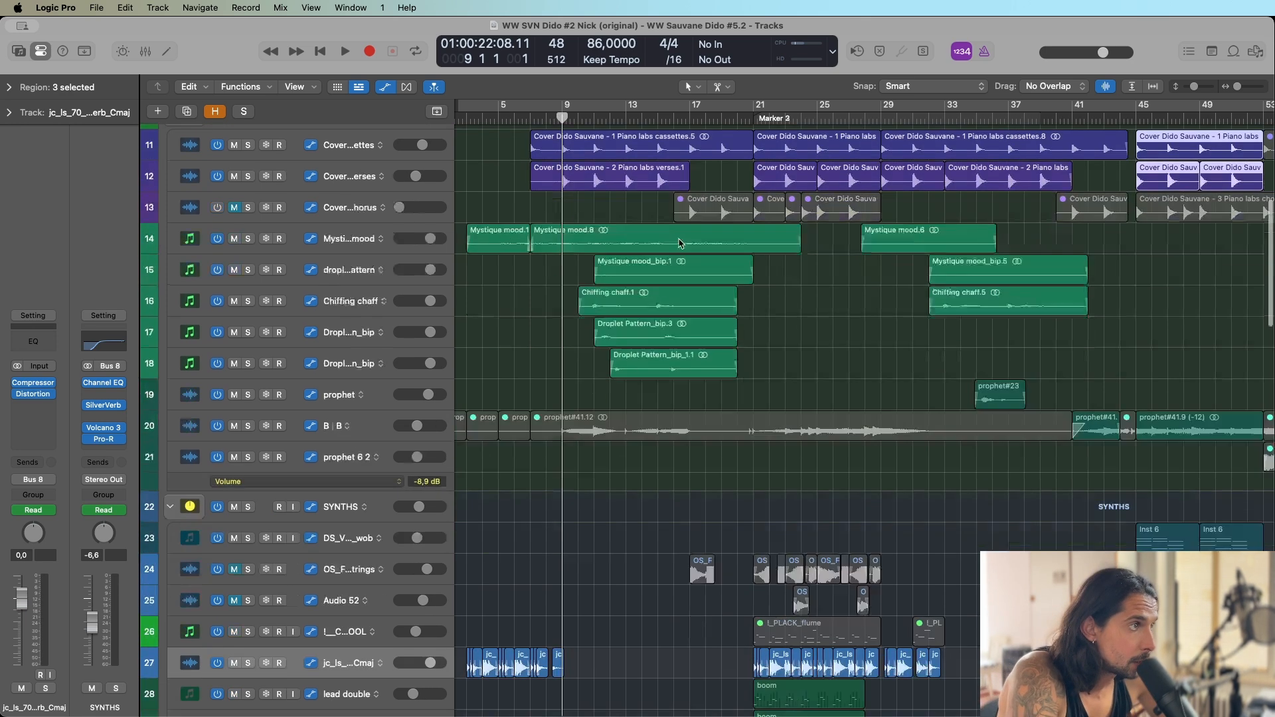
scroll(657, 276, down, 6)
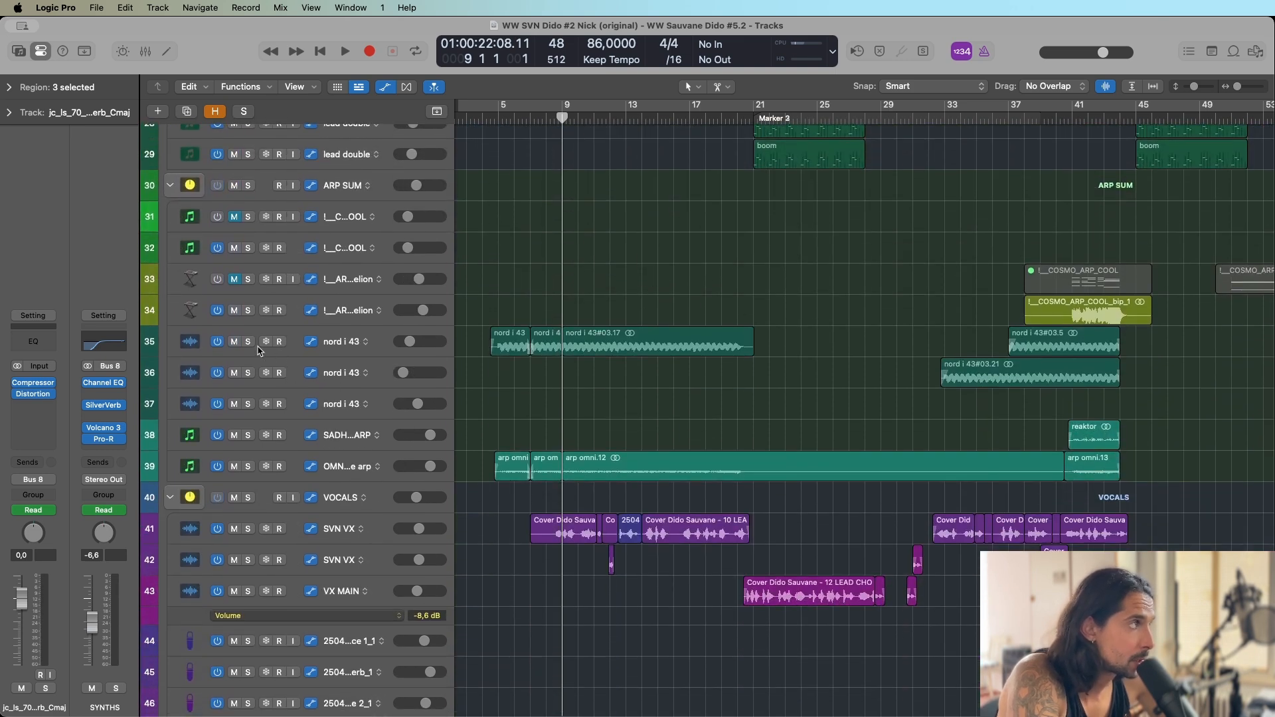
scroll(269, 324, up, 15)
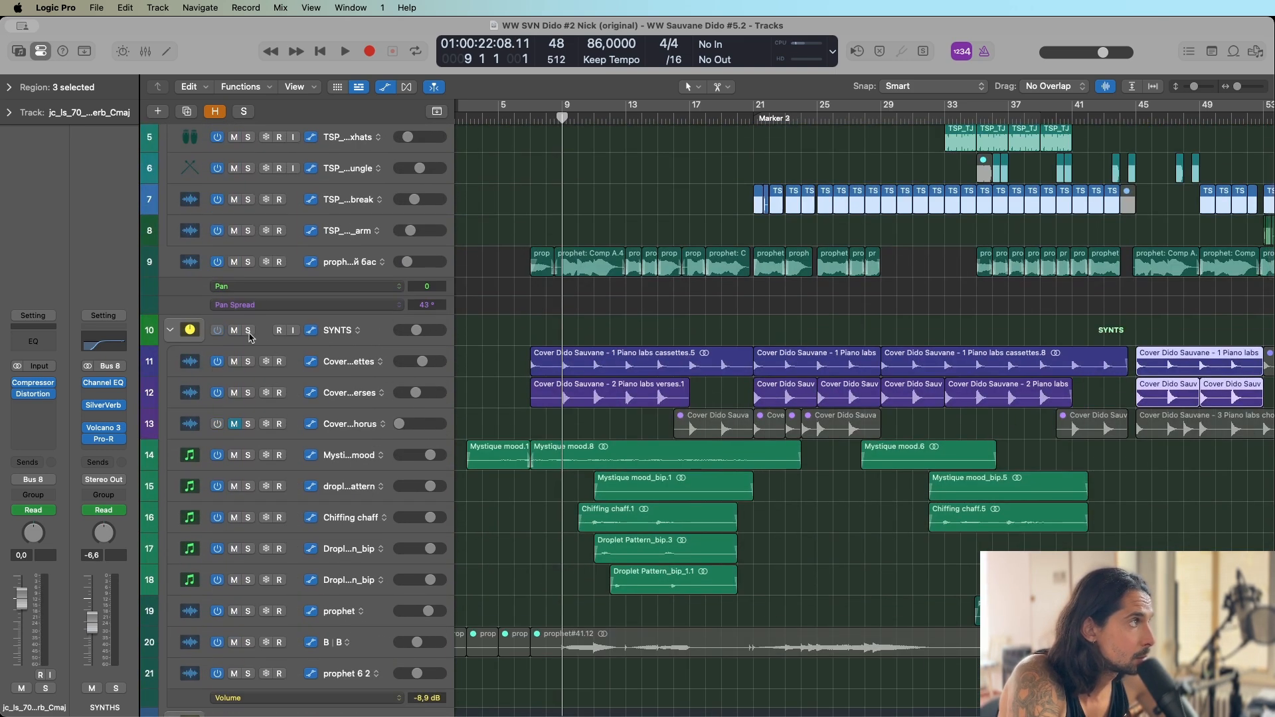
click(249, 331)
scroll(357, 427, down, 15)
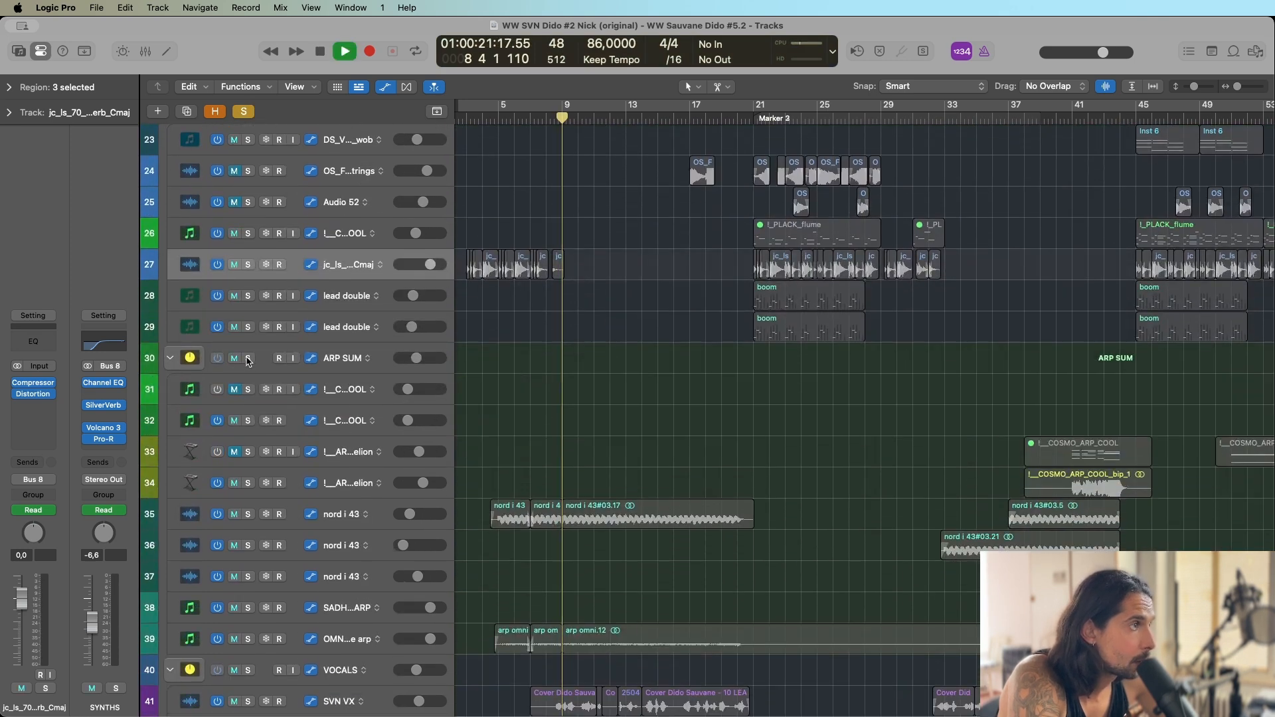
click(248, 359)
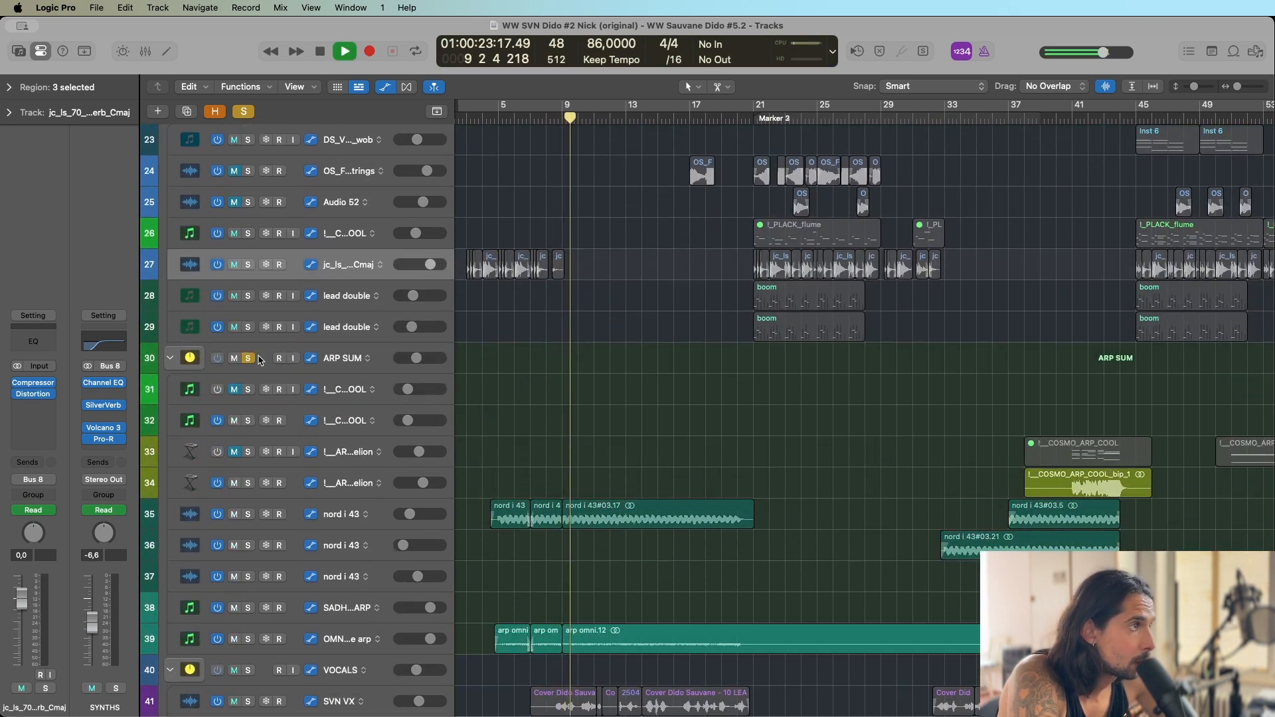
Add both SVN VX tracks to the ARP SUM solo and replay the section from about bar 11.
scroll(611, 306, down, 5)
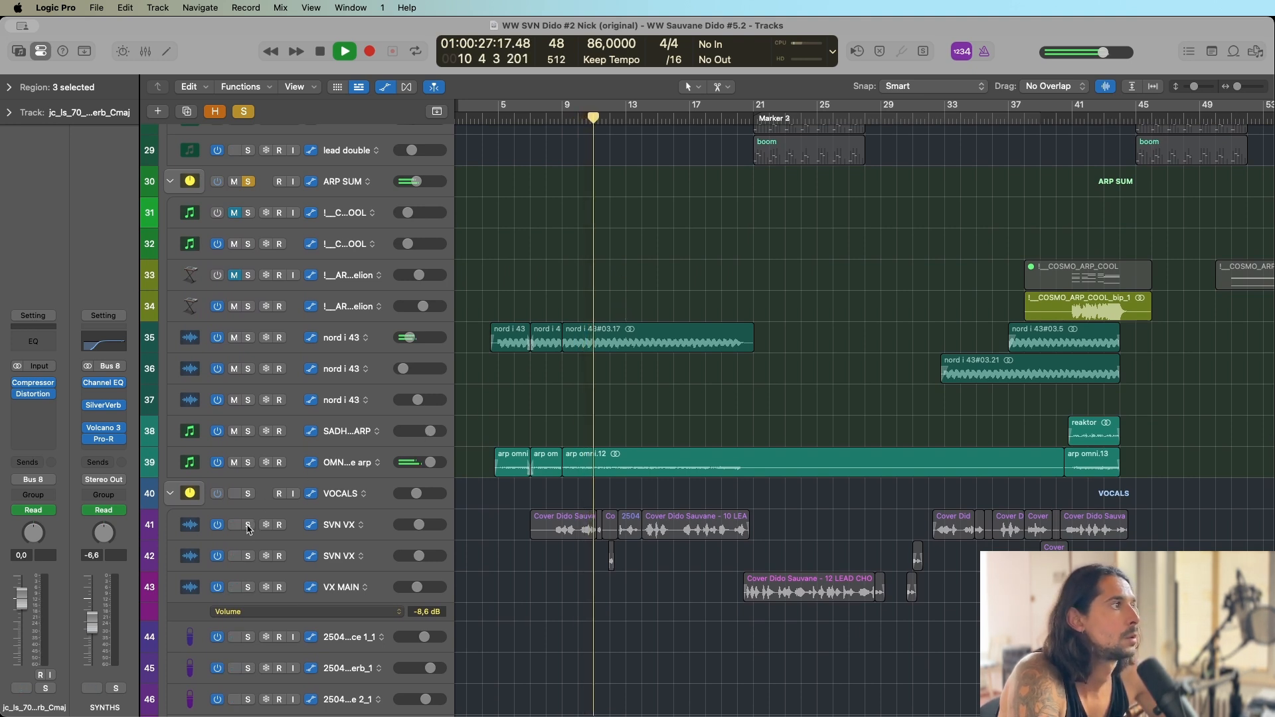
click(248, 525)
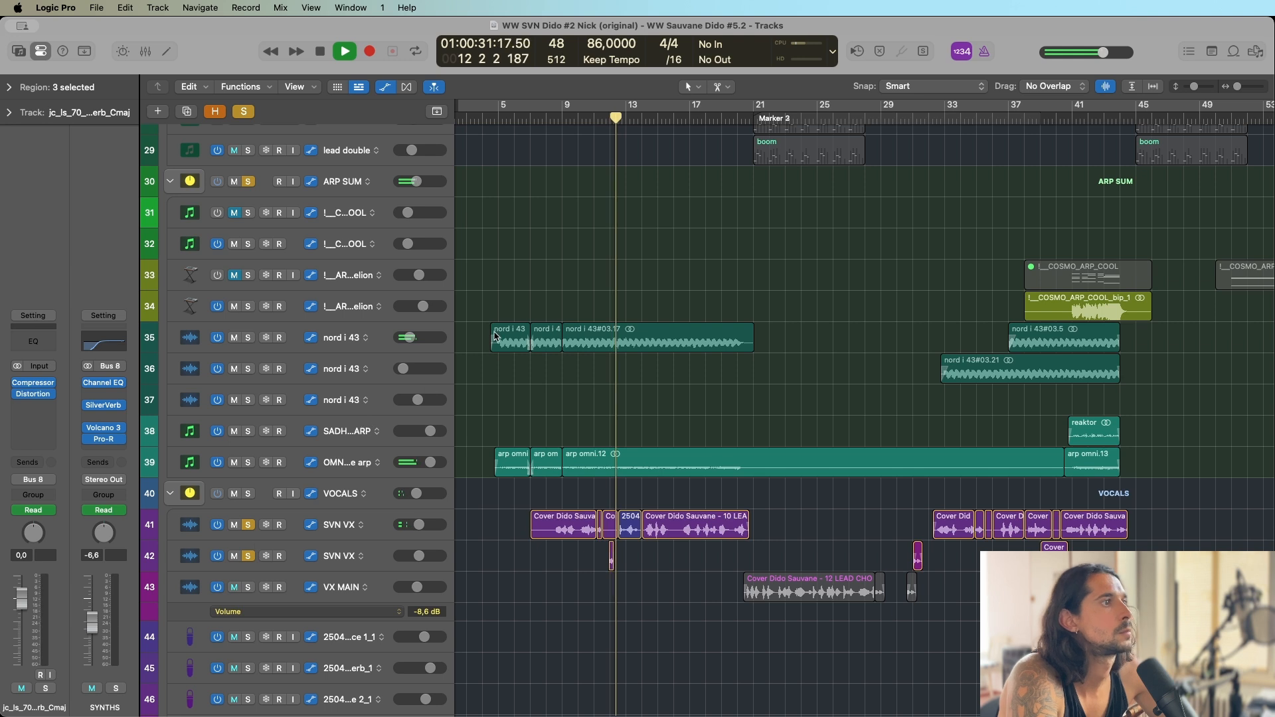
click(593, 118)
scroll(608, 596, down, 1)
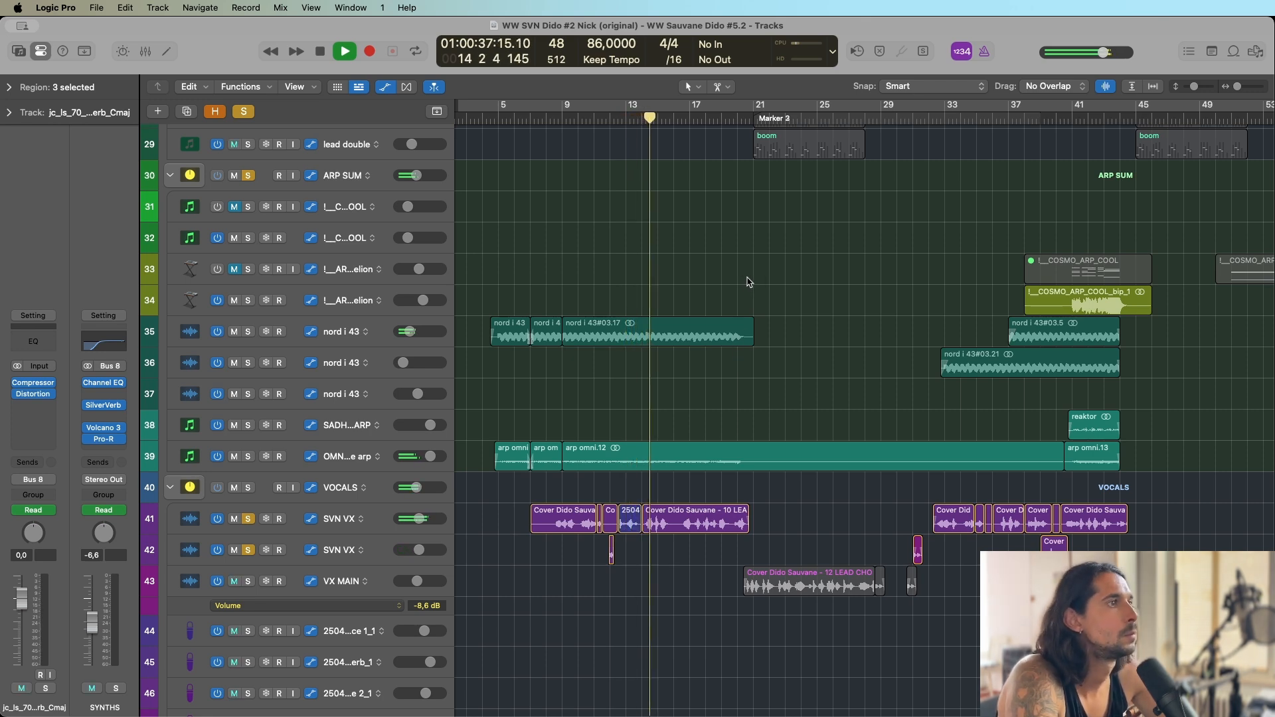
Stop playback, return the playhead to bar 9, solo the VX_yura track and listen to it until about bar 15.
scroll(703, 339, down, 15)
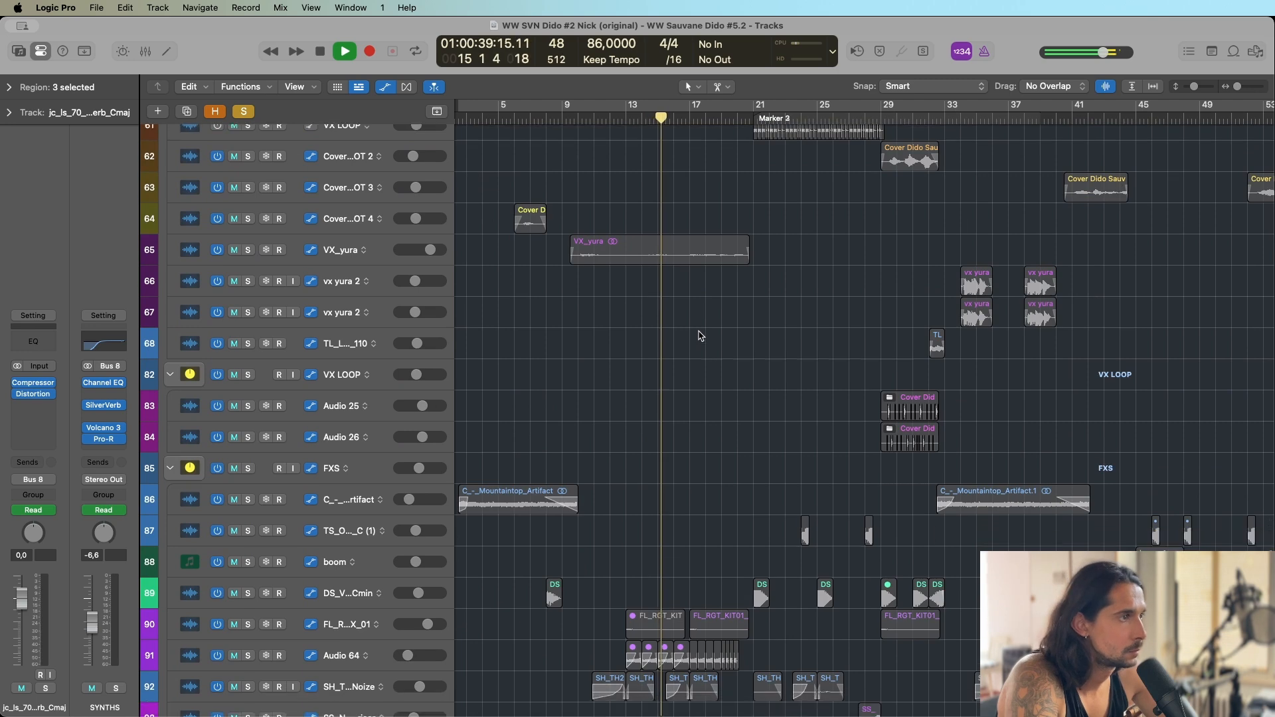
scroll(701, 336, down, 3)
scroll(694, 325, up, 5)
key(space)
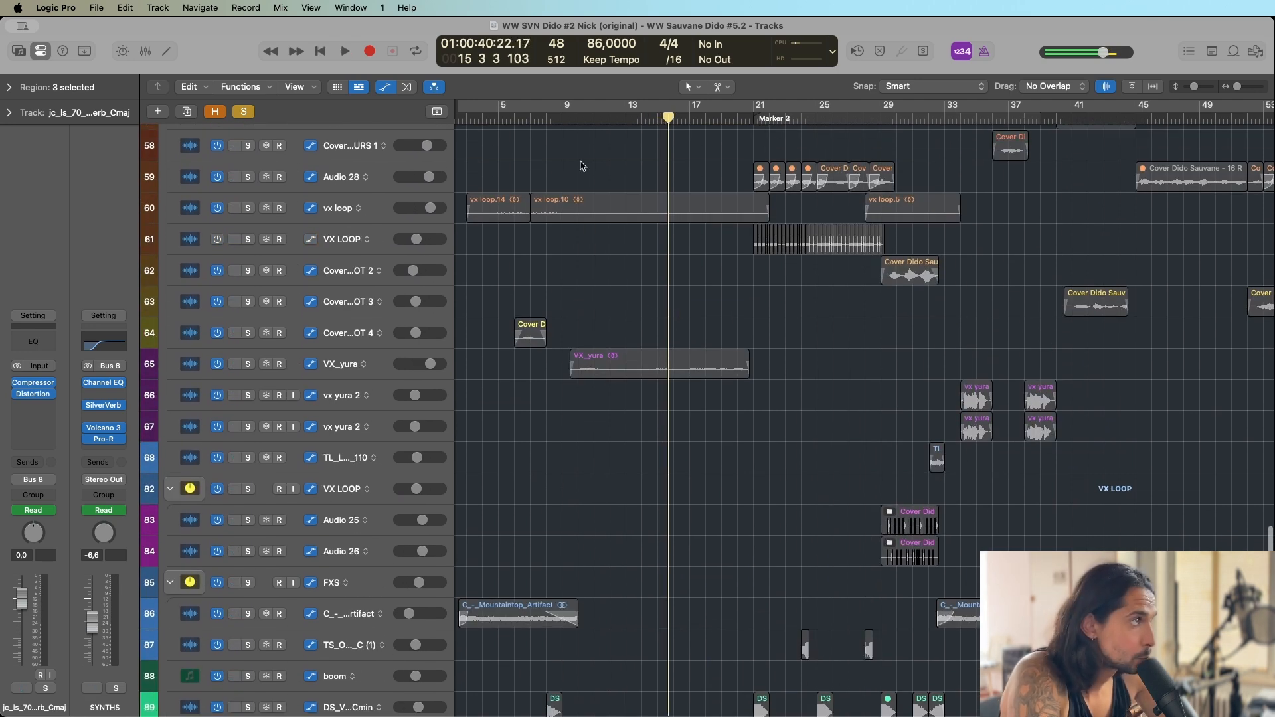
click(568, 120)
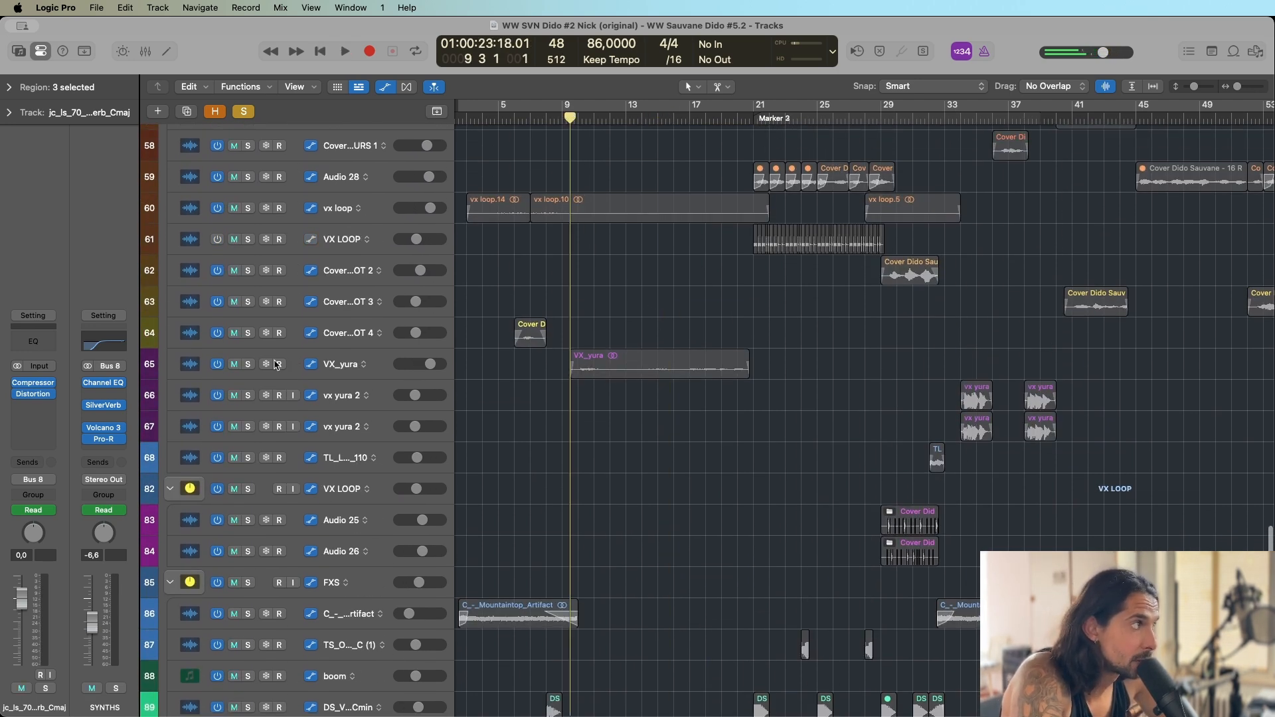
click(250, 366)
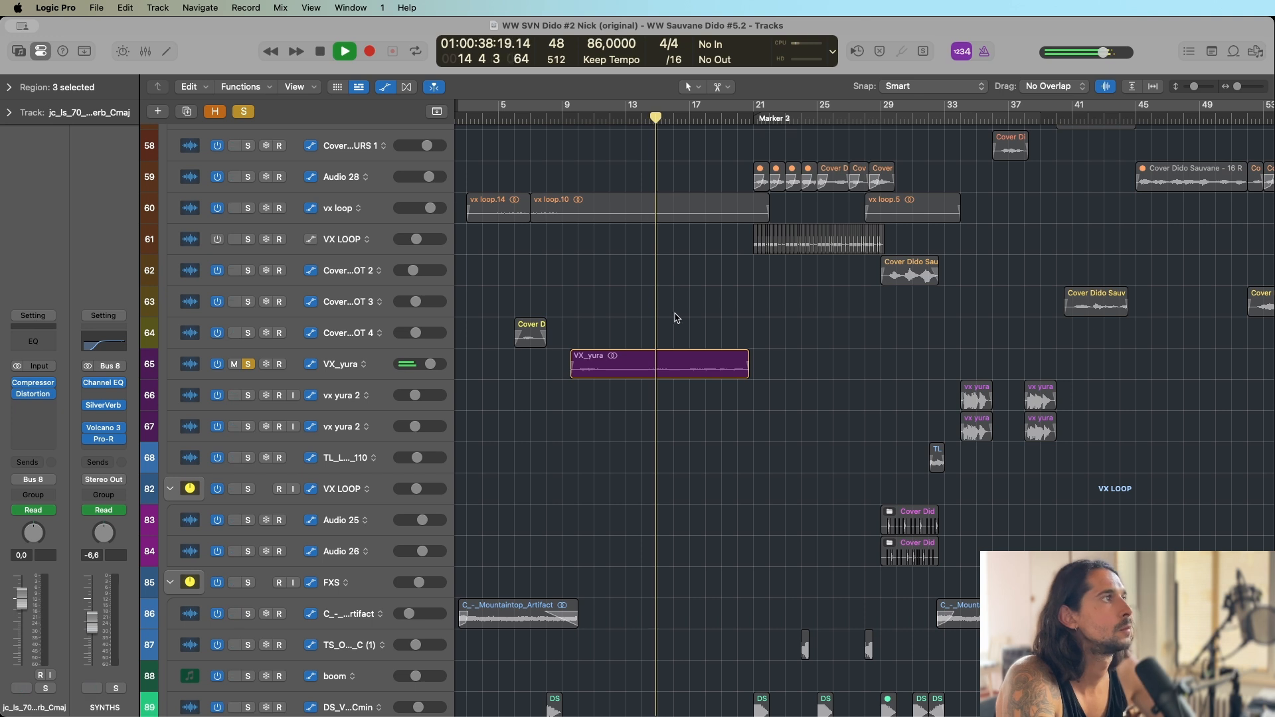
key(space)
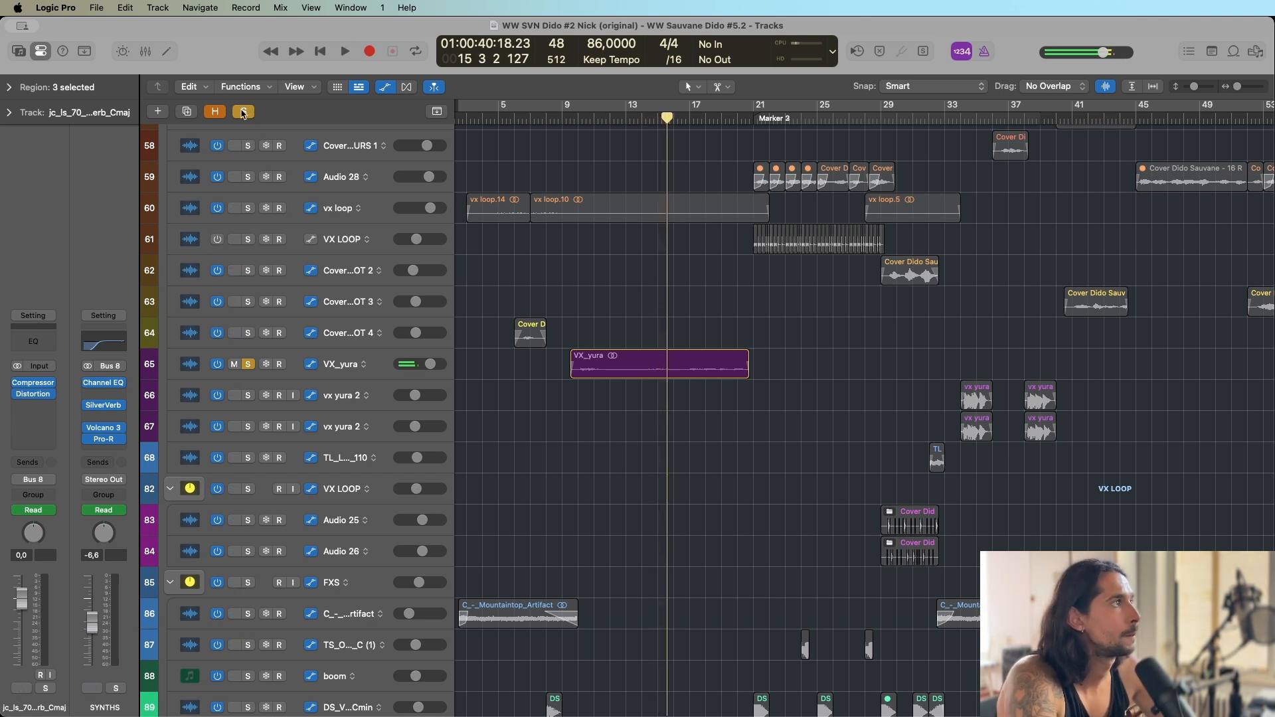
Clear the existing solos, solo only the VX_yura track and replay it from about bar 9.
click(244, 113)
click(246, 364)
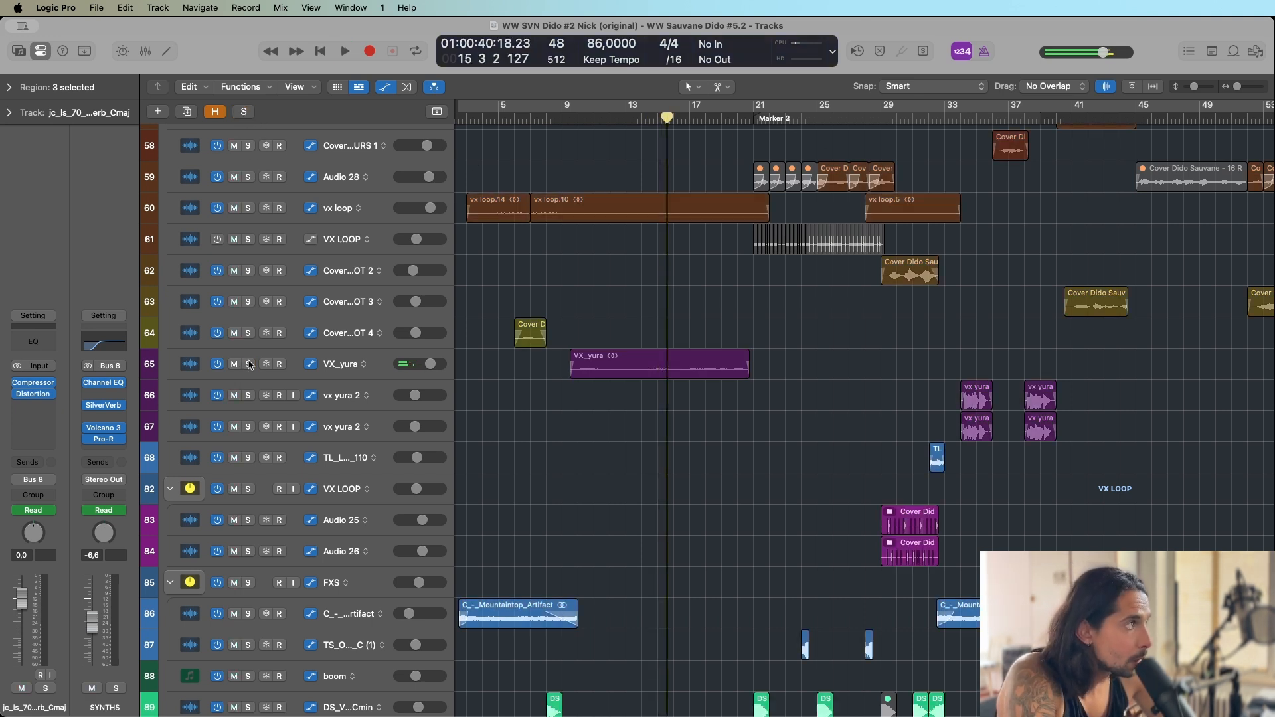
double_click(579, 110)
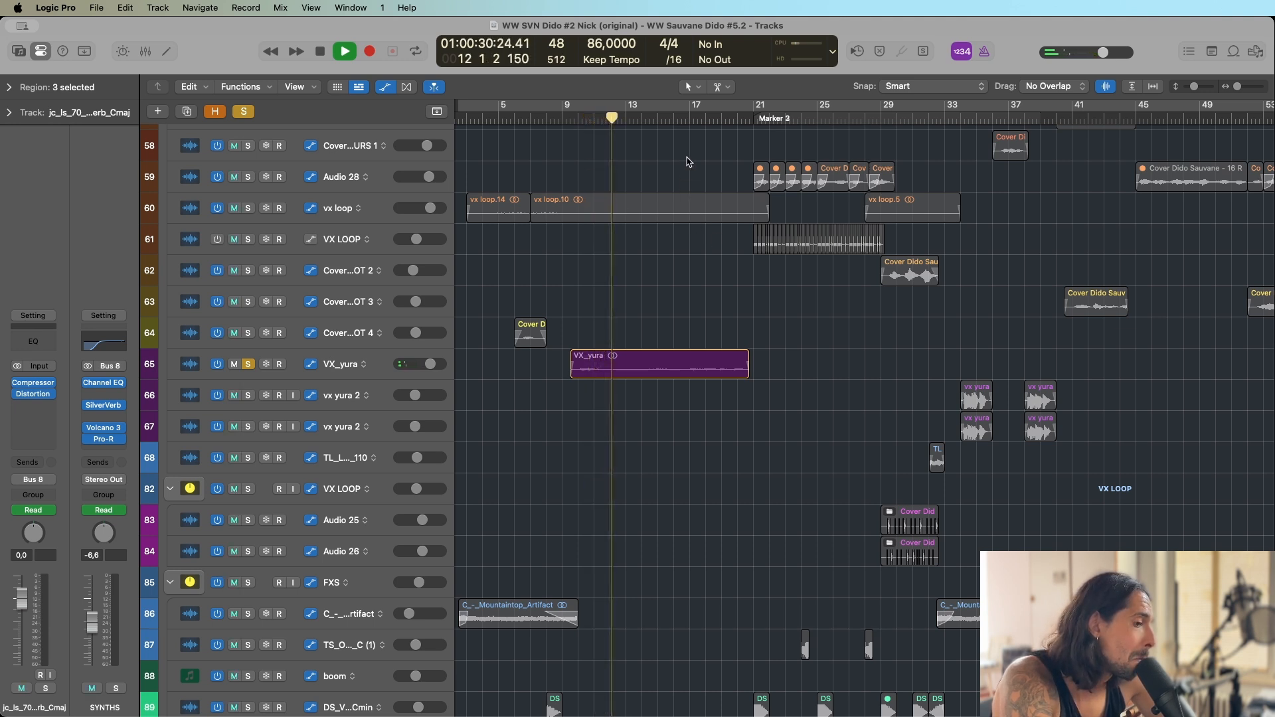
key(space)
Add the vx loop track to the VX_yura solo.
scroll(664, 293, up, 3)
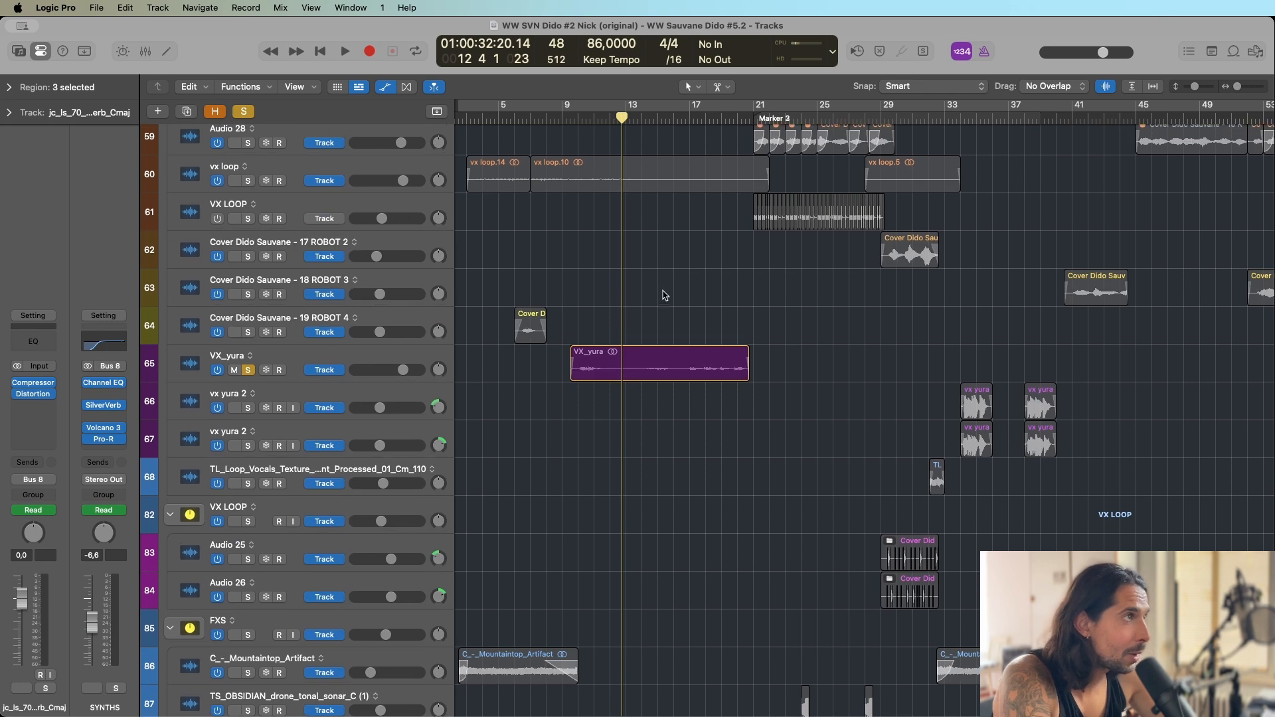
scroll(664, 284, up, 5)
scroll(686, 246, up, 5)
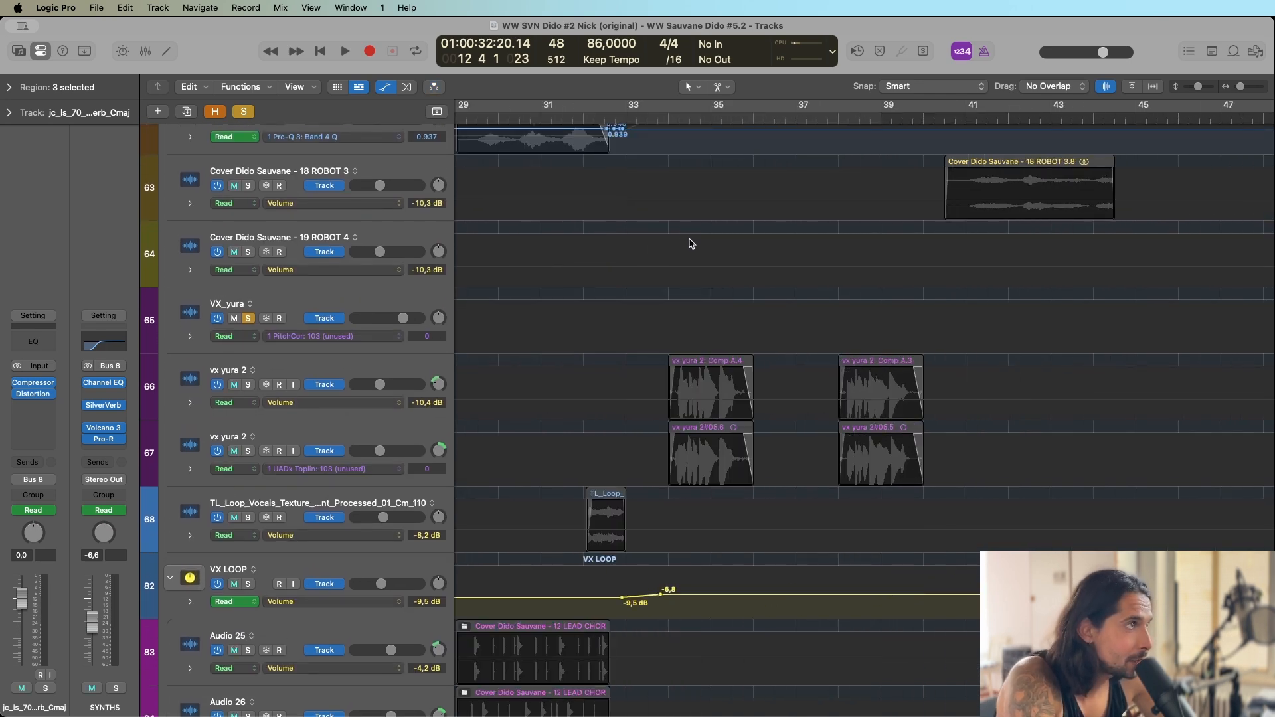
scroll(686, 245, left, 10)
key(a)
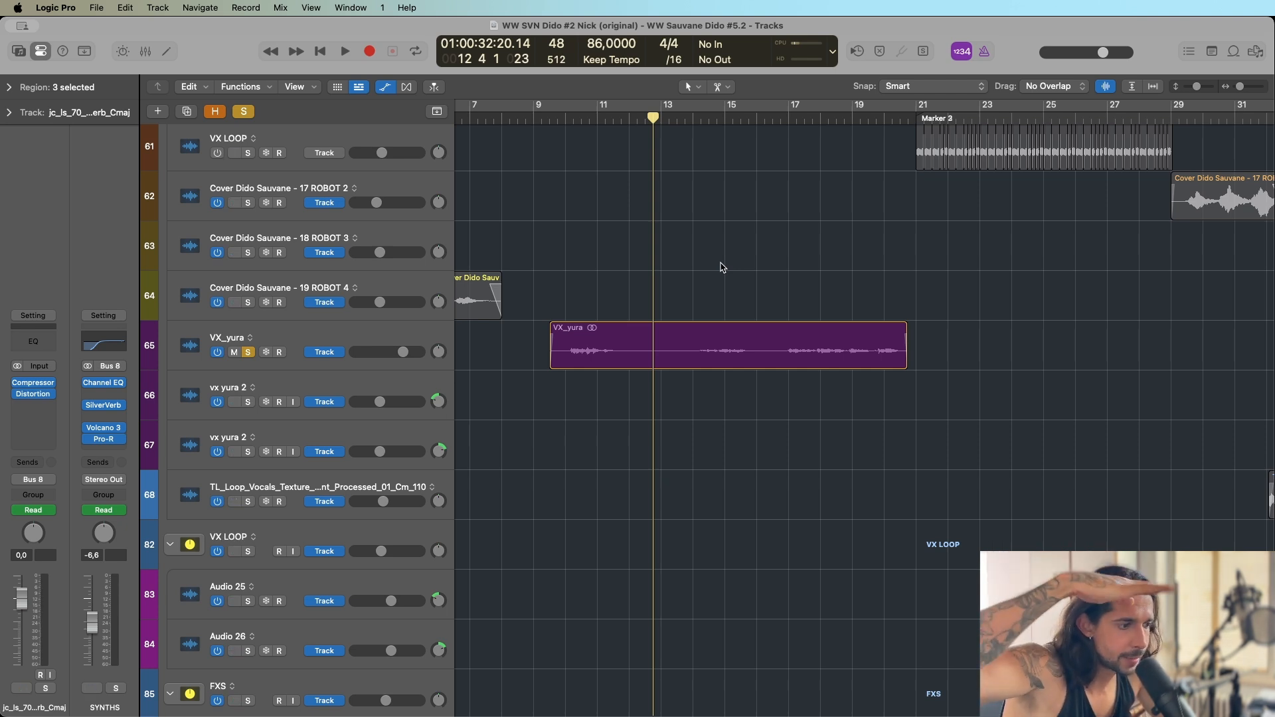
key(super+Left)
key(super+Left)
key(super+Left)
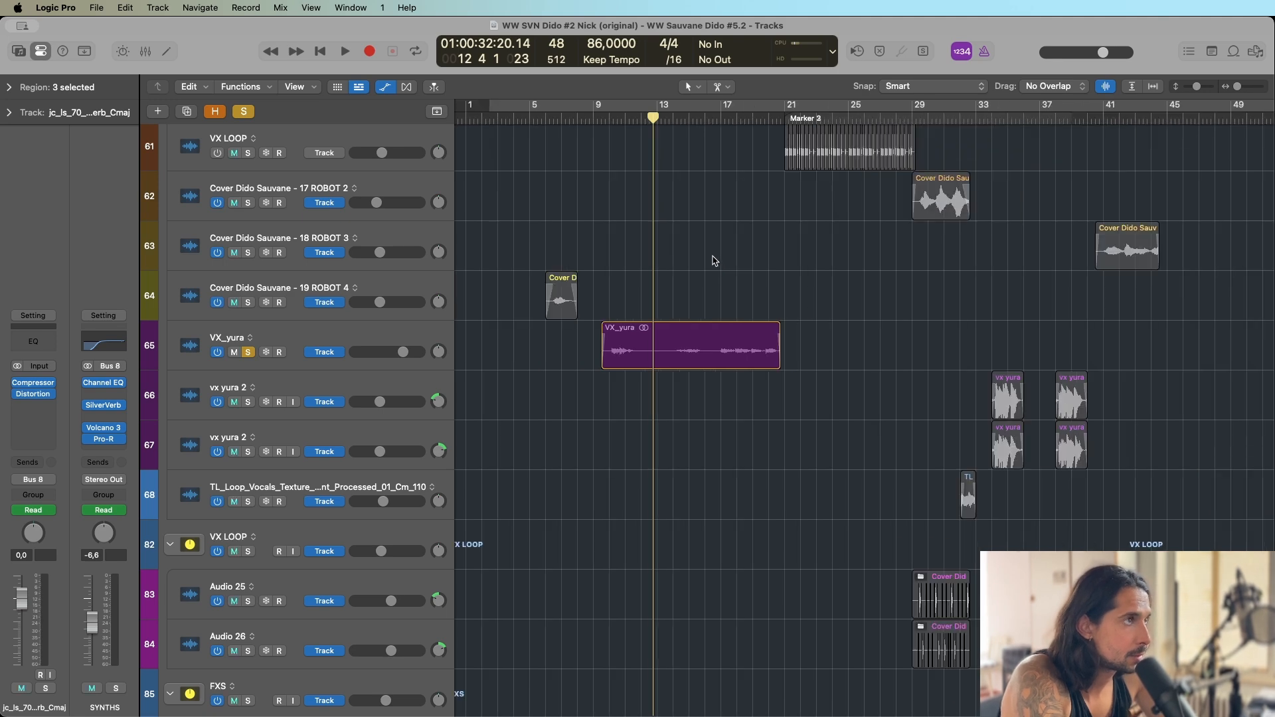
key(super+Up)
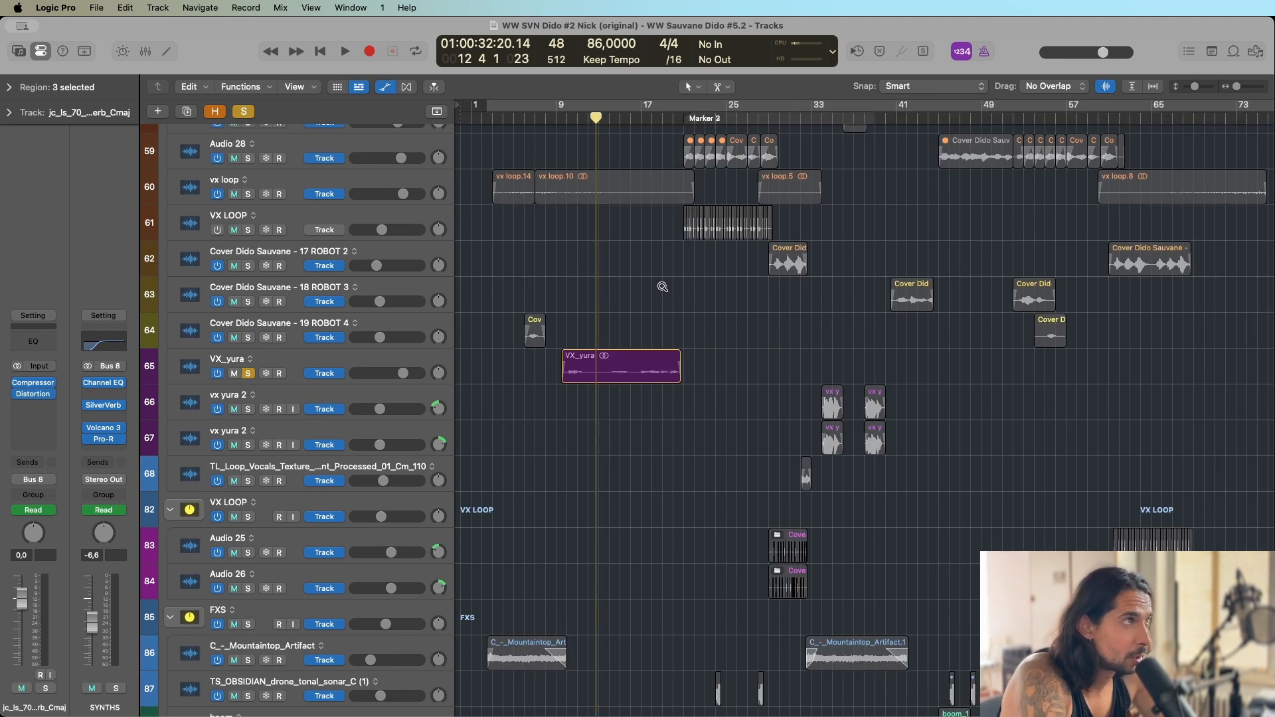
key(super+Up)
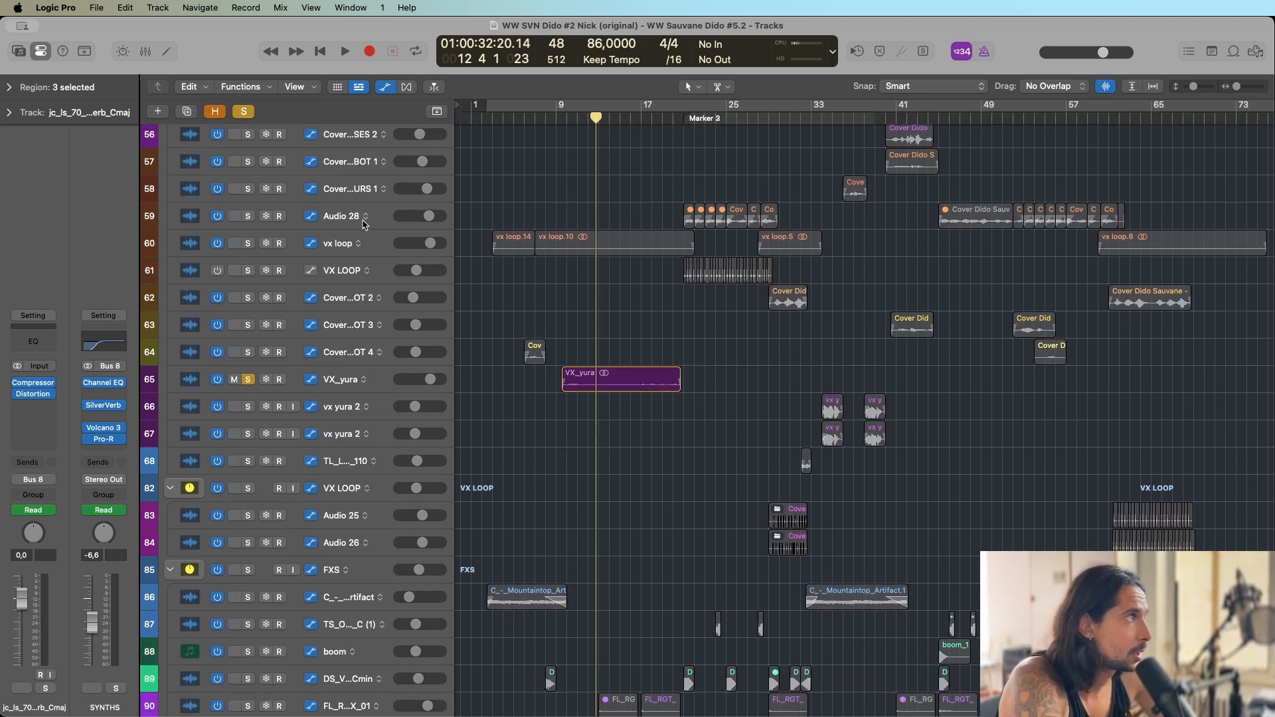
click(247, 243)
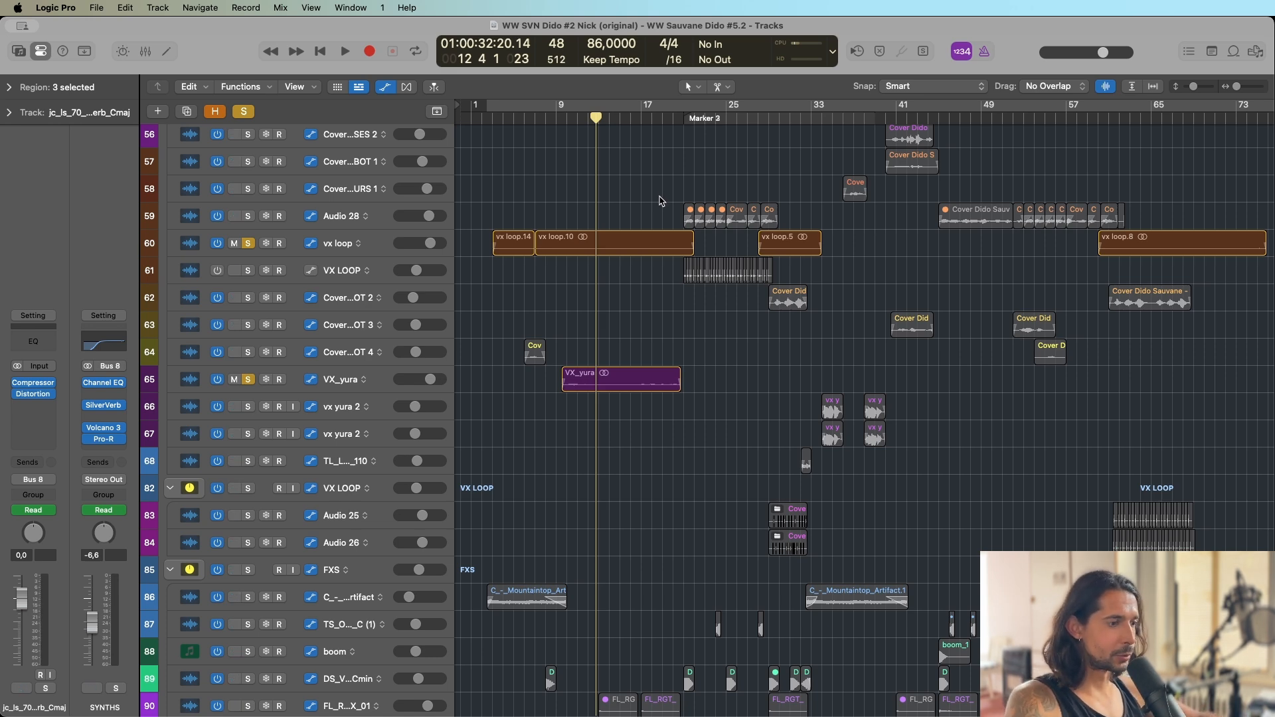
Look over the arrangement of the vocal, VX LOOP and FXS tracks down to the end of the track list.
key(super+Right)
key(super+Right)
key(super+Left)
key(super+Left)
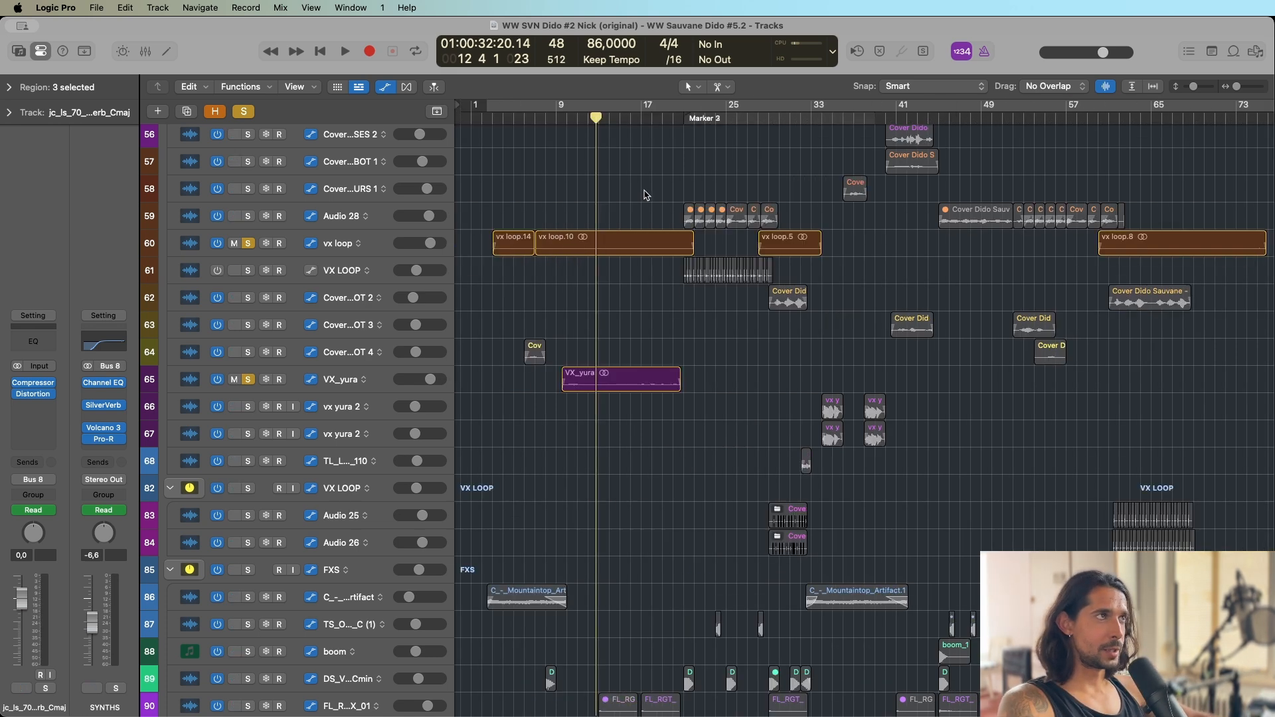
key(super+Up)
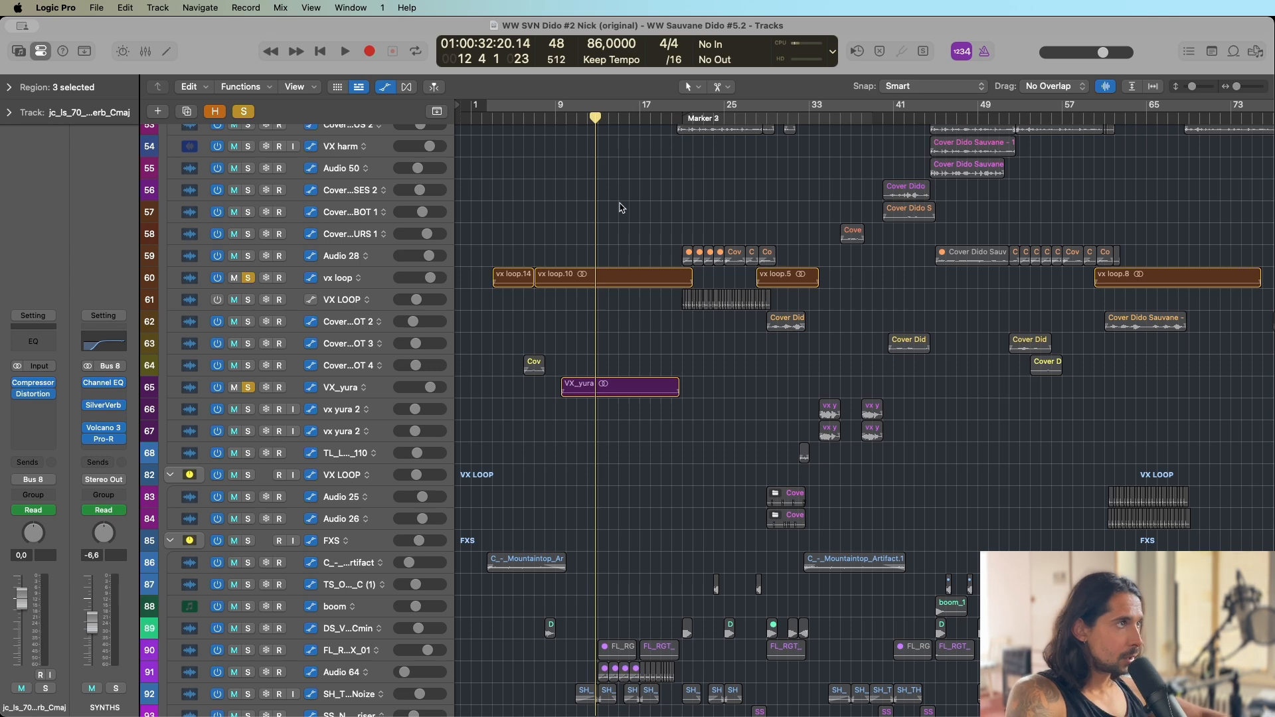
scroll(669, 188, right, 1)
scroll(670, 195, left, 1)
scroll(646, 190, up, 2)
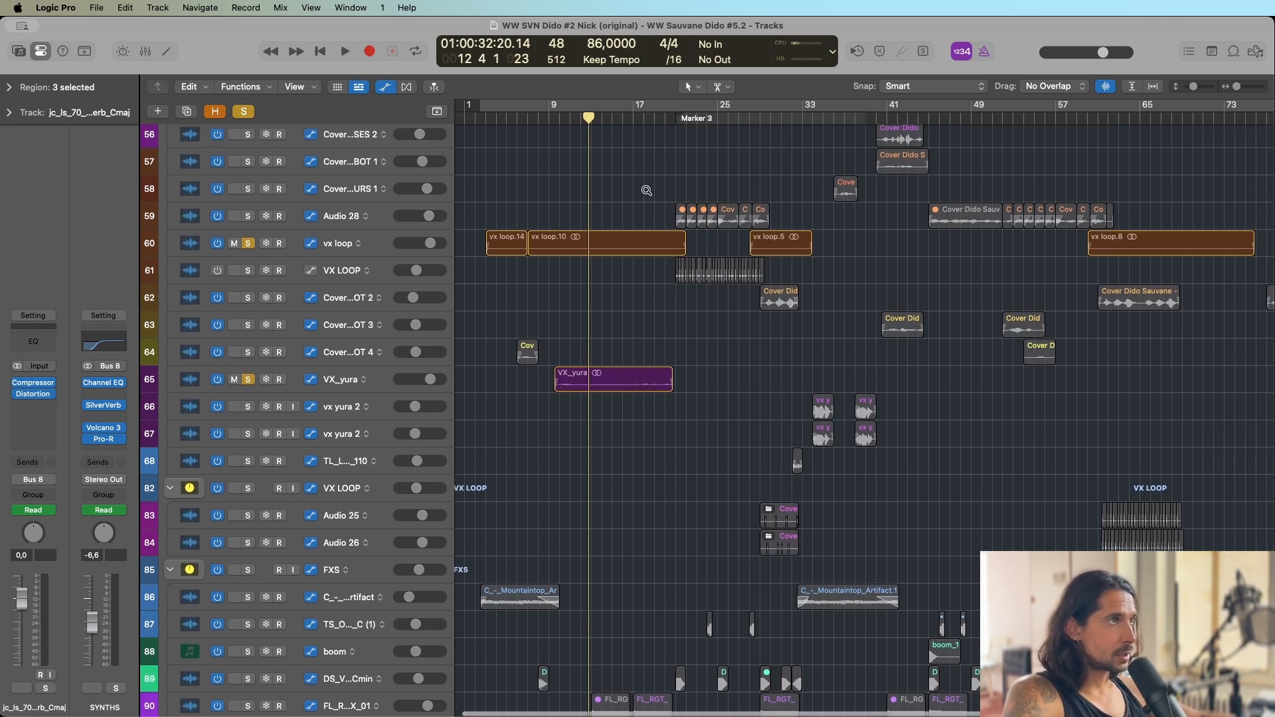
scroll(646, 190, up, 2)
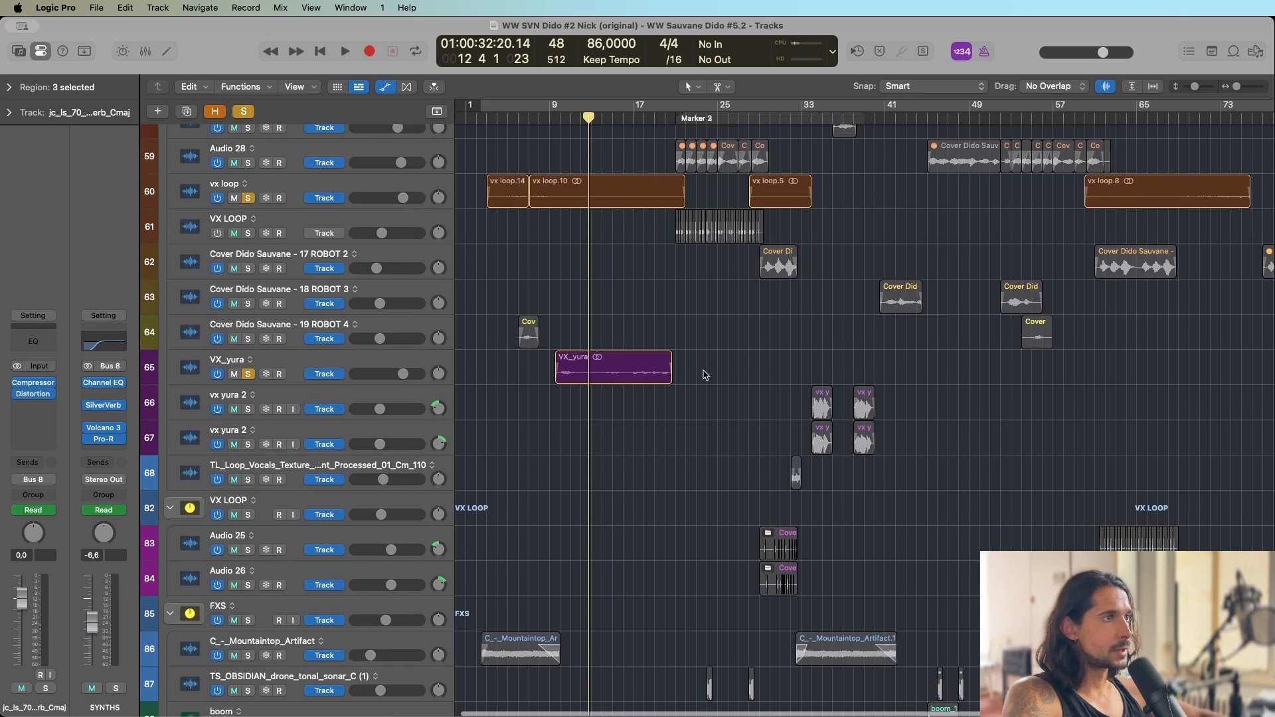
scroll(705, 375, down, 5)
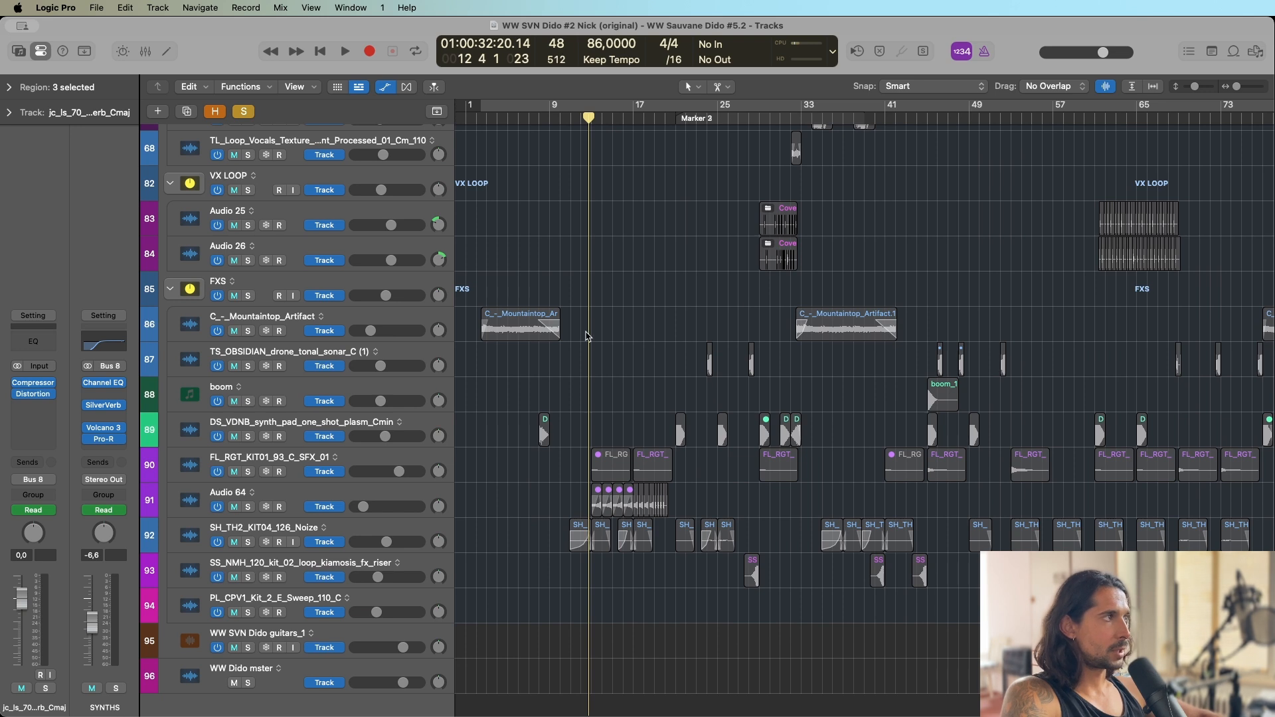
Clear all solos and select the first SVN VX track in the VOCALS group.
click(245, 112)
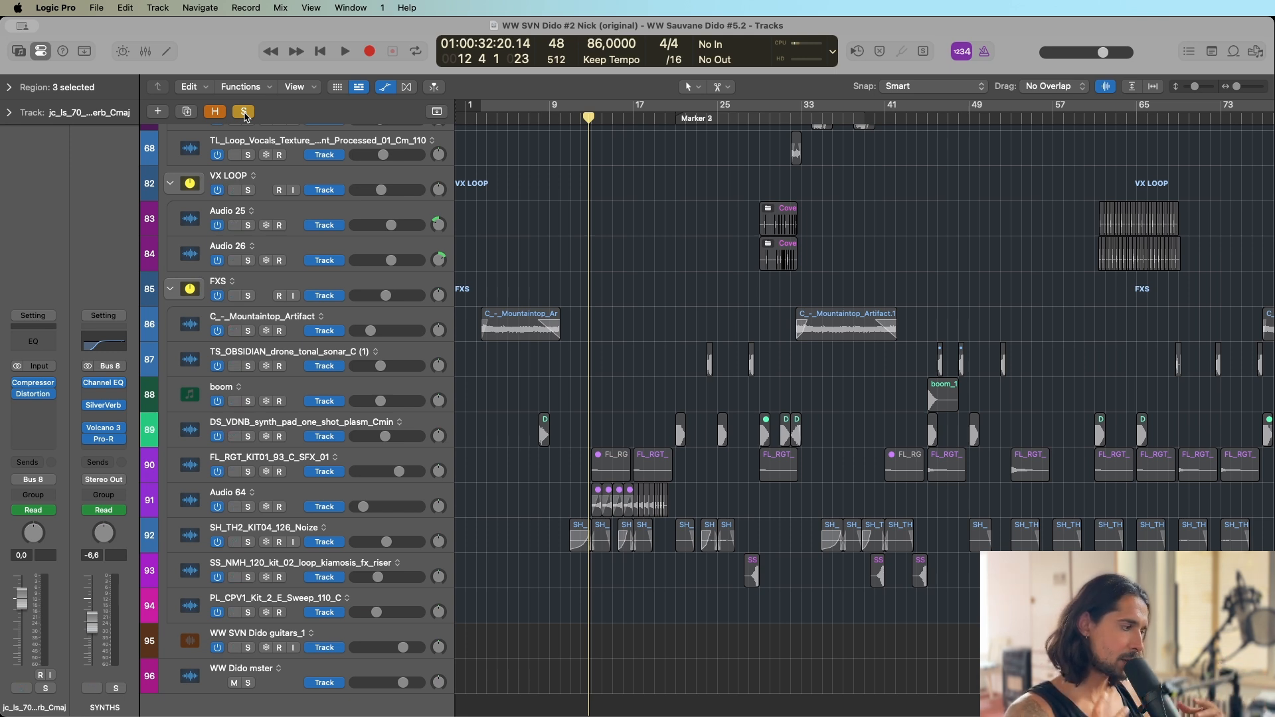
click(244, 111)
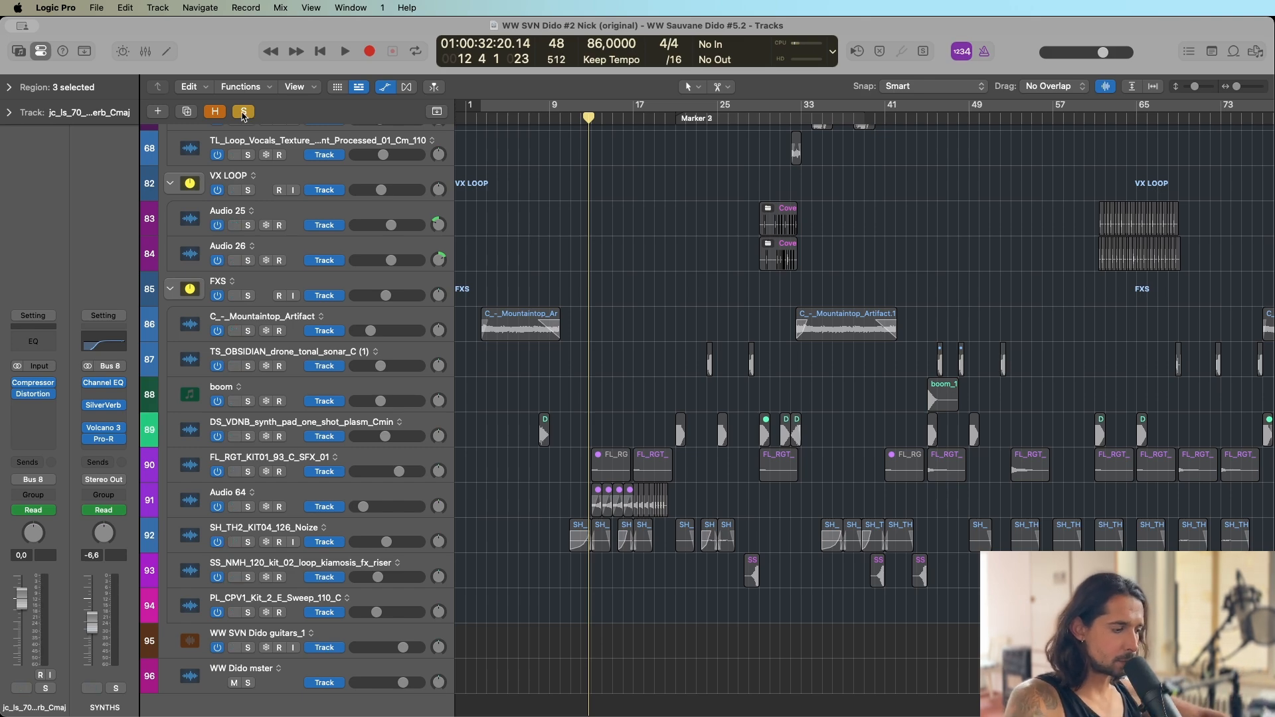
scroll(566, 256, up, 10)
scroll(565, 259, up, 15)
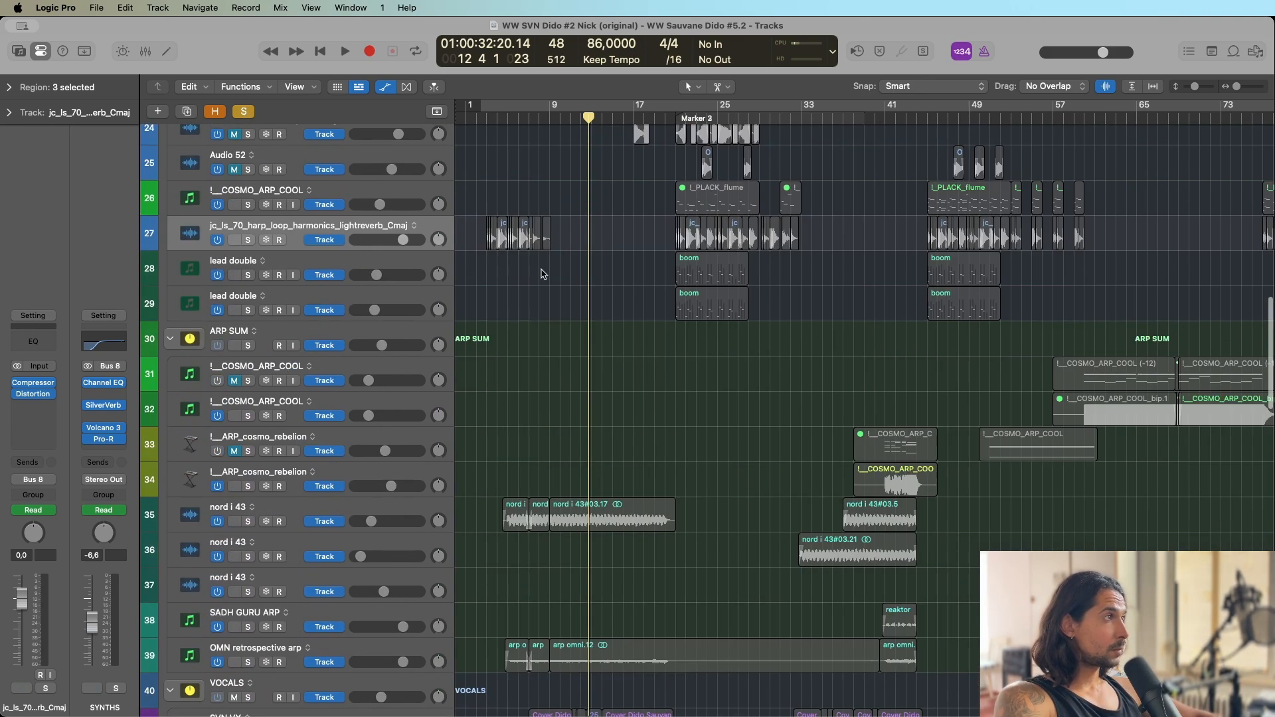
click(241, 114)
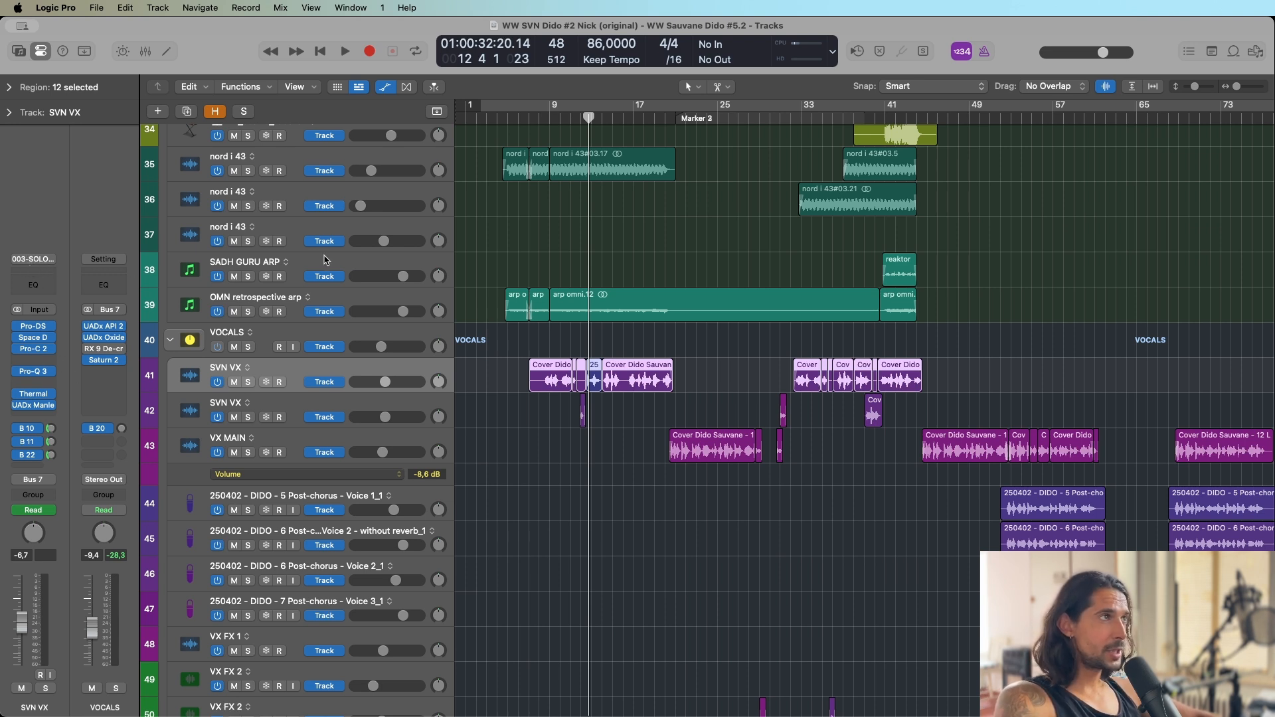
Move the playhead to about bar 8, solo the first SVN VX track and play a short passage.
drag(539, 123, 592, 292)
key(super+Left)
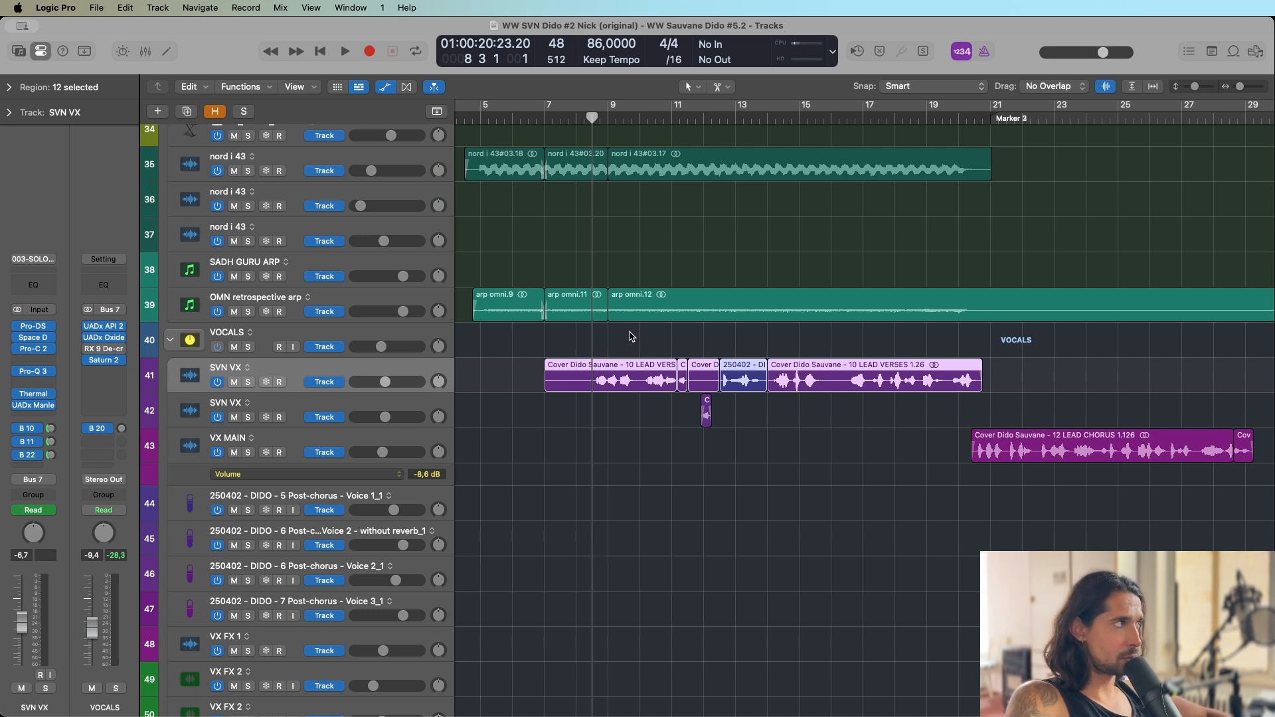
key(super+Left)
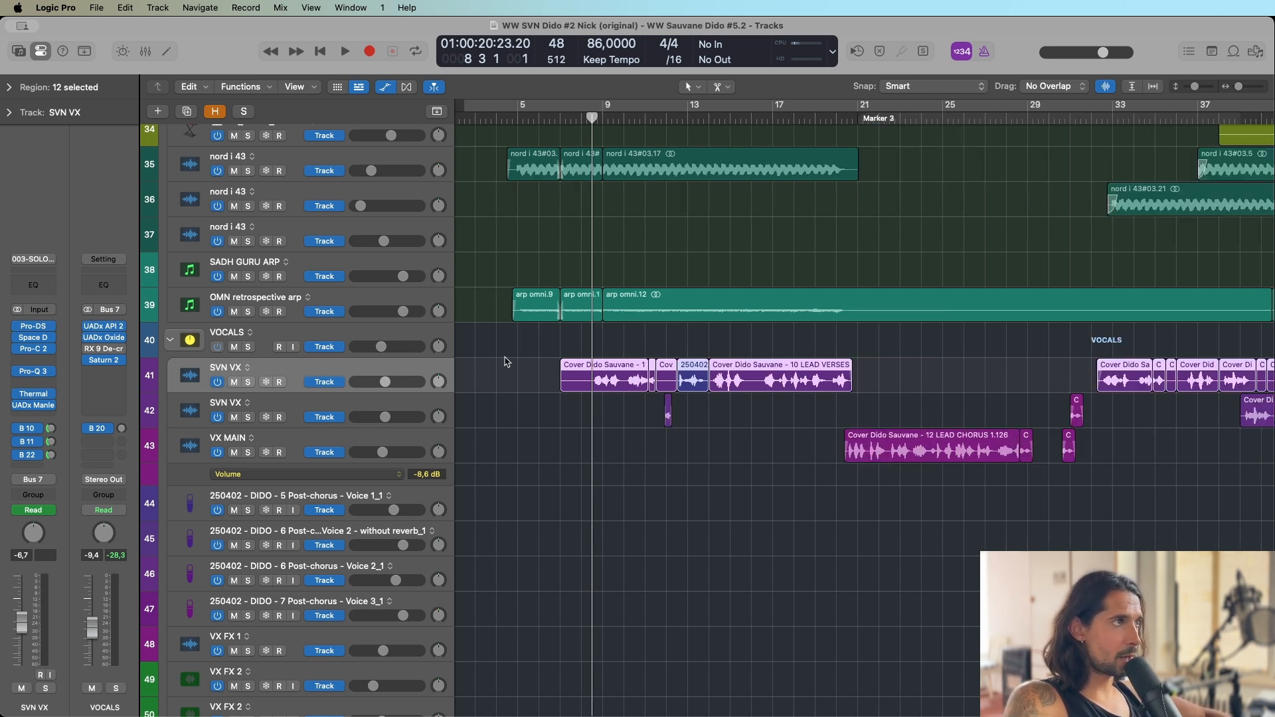
click(248, 383)
key(space)
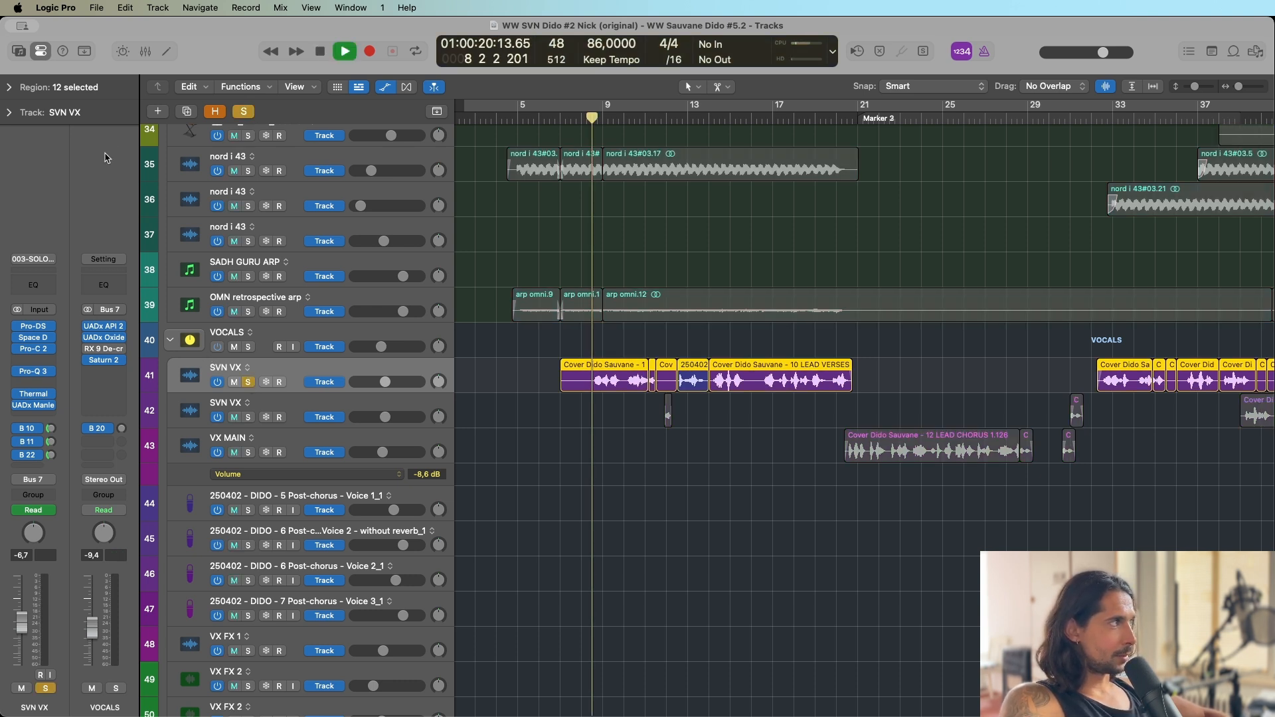
key(space)
Inspect the Pro-DS and Space D plug-ins on the first SVN VX track, closing each window after viewing.
click(35, 330)
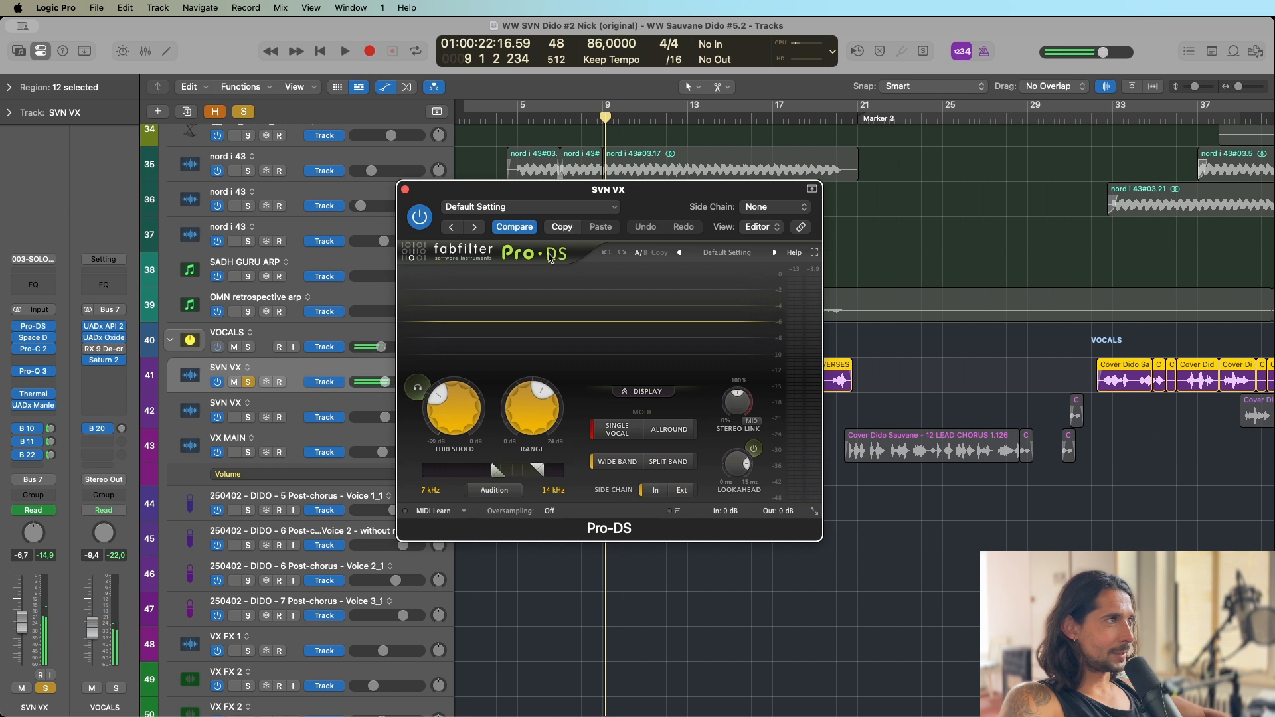
click(405, 189)
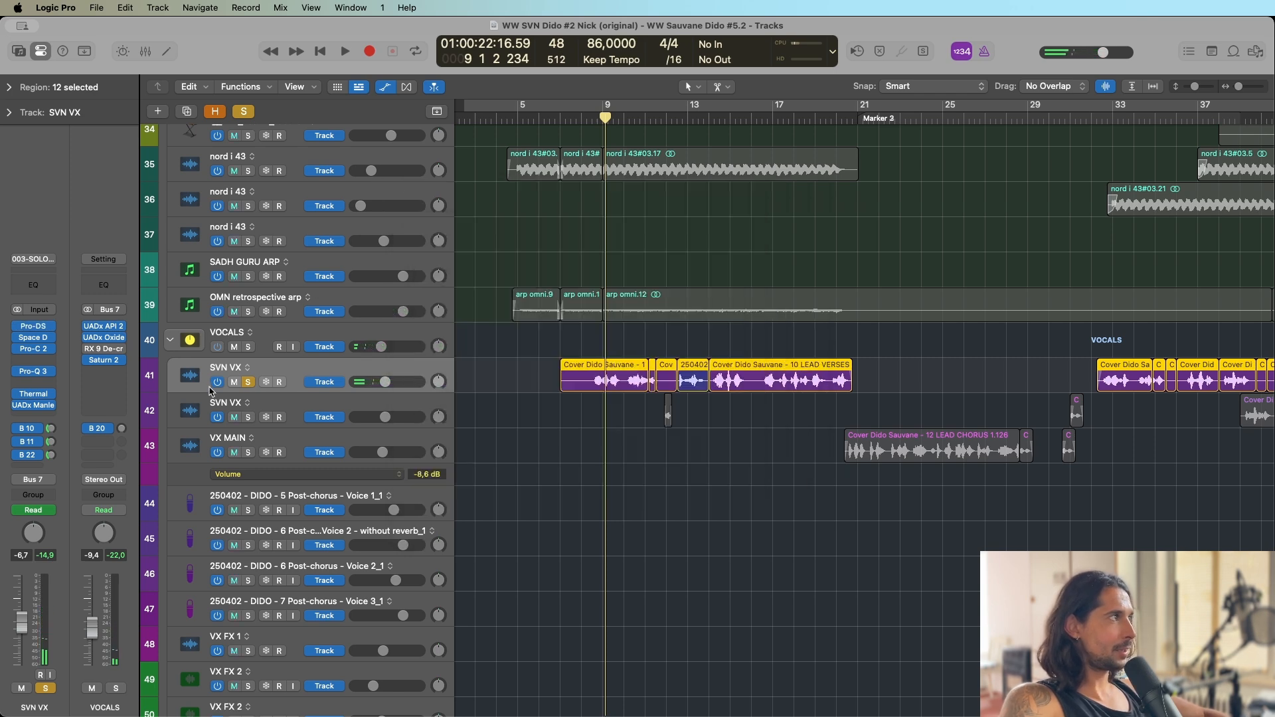
click(33, 337)
click(404, 189)
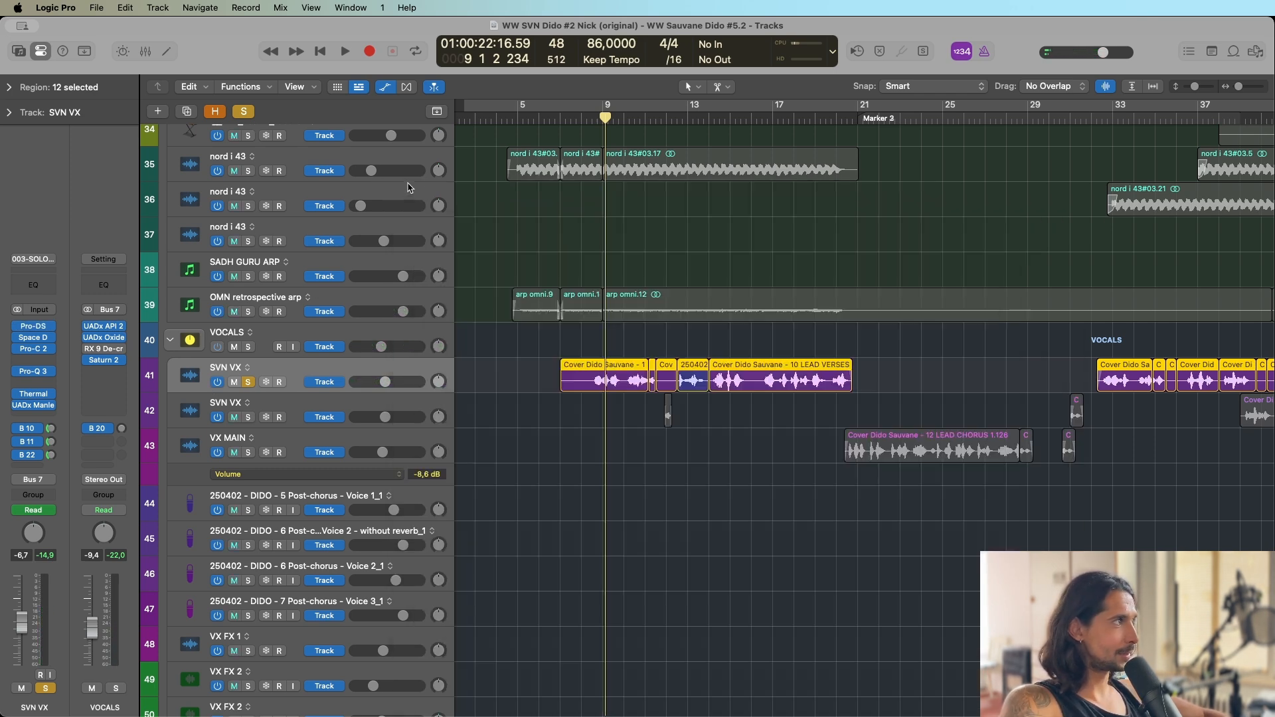
Examine the Pro-C 2 compression and the Pro-Q 3 curve on the SVN VX track during playback.
click(35, 351)
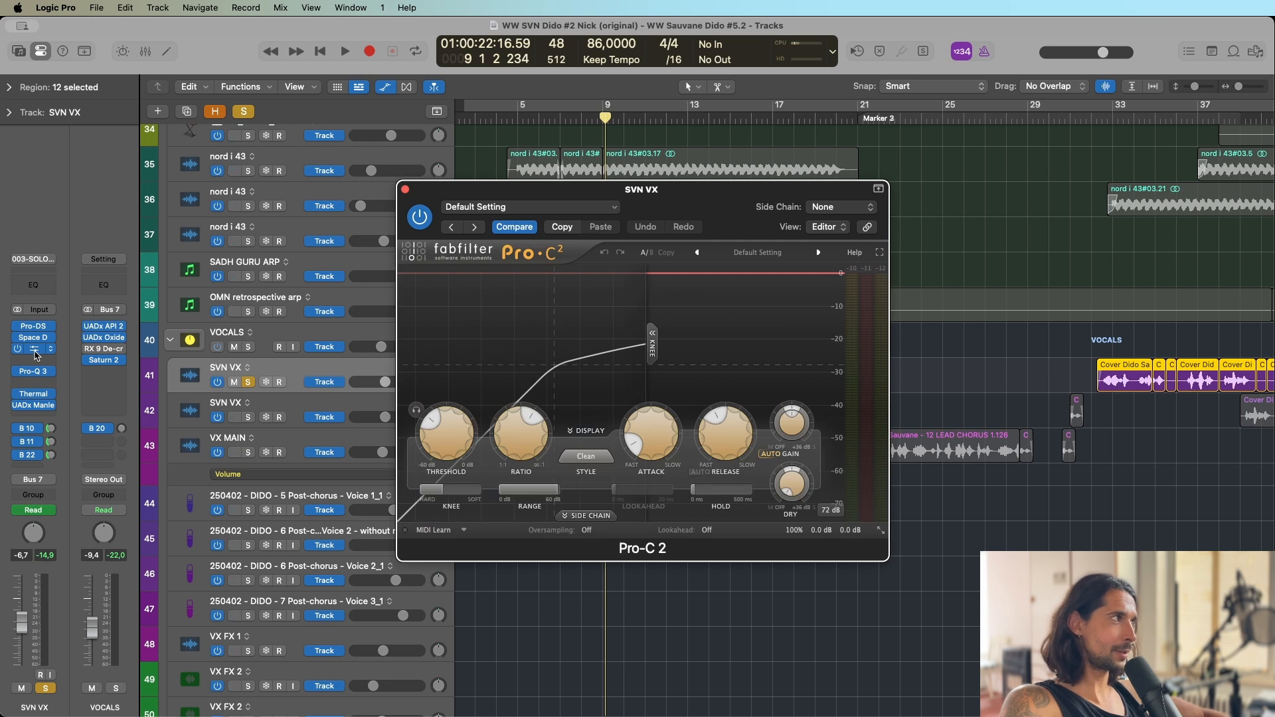
key(space)
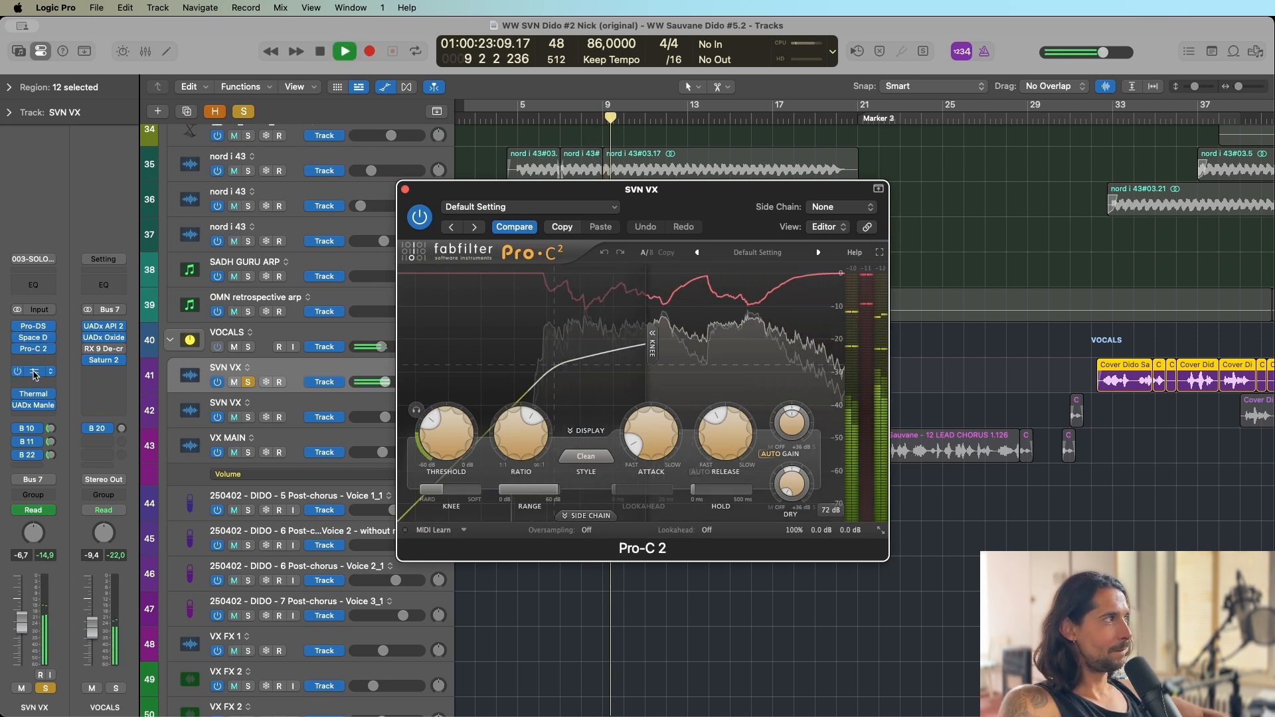
click(34, 372)
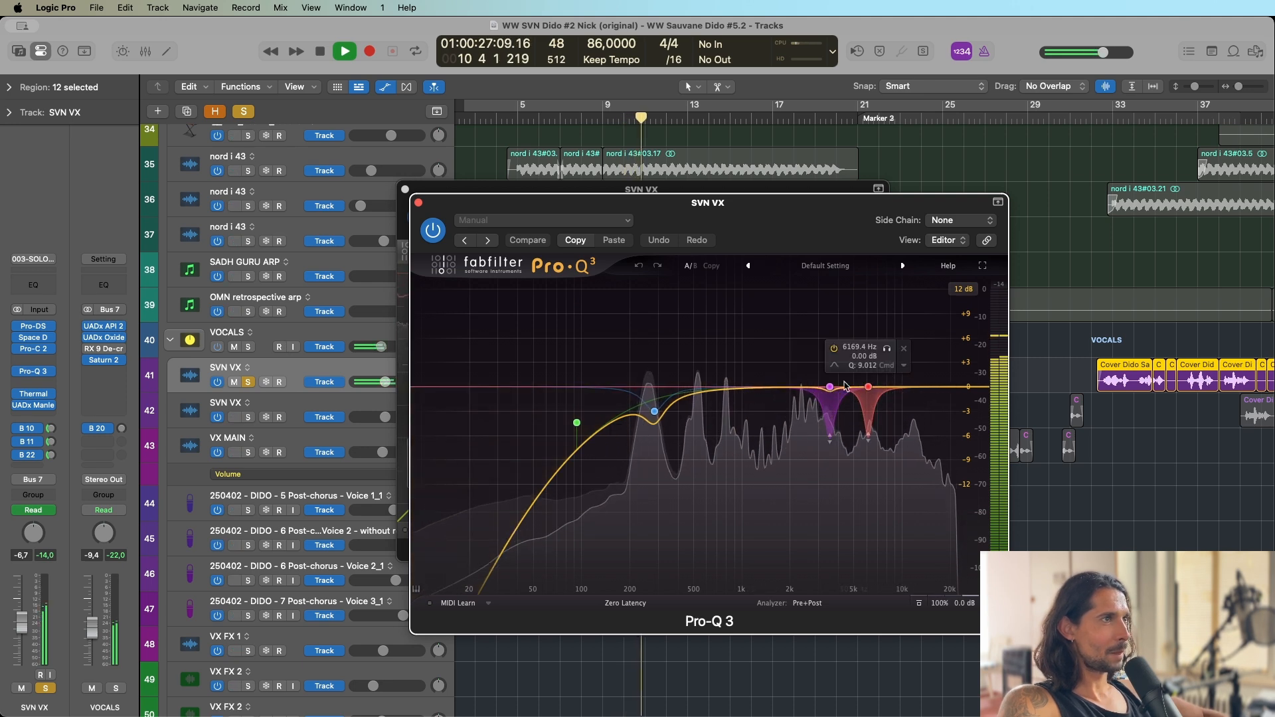
key(space)
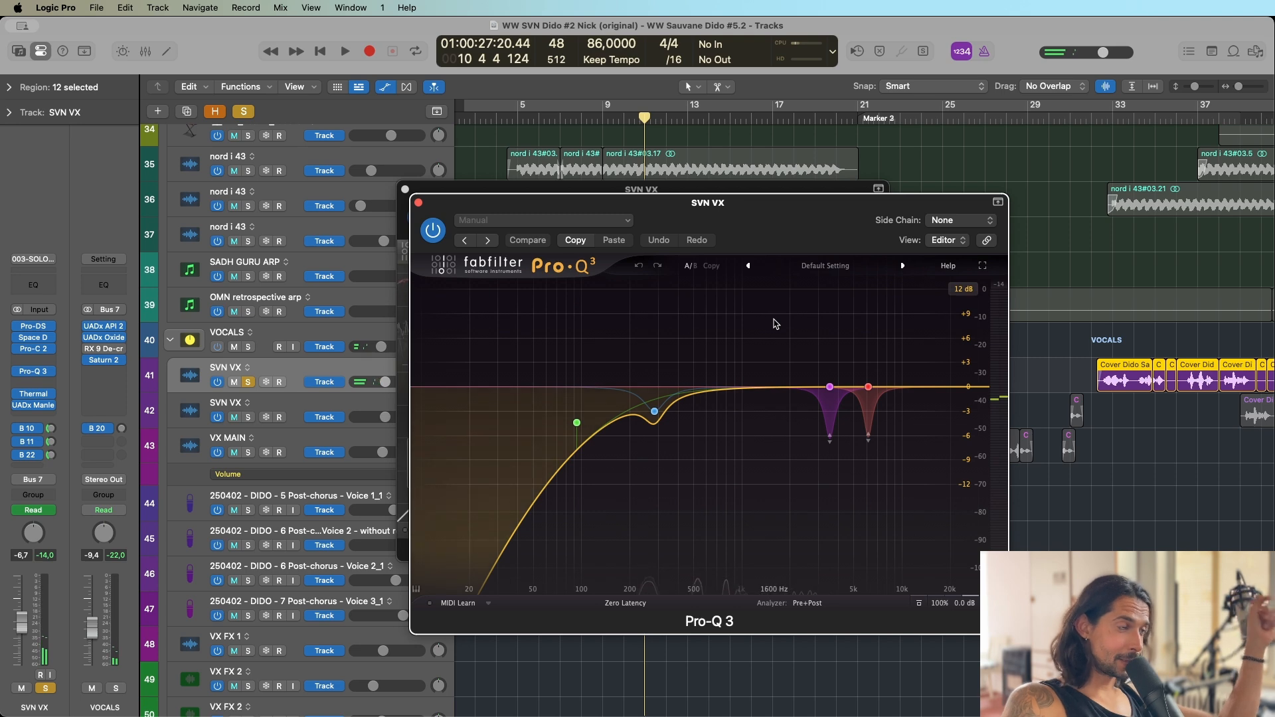
click(654, 411)
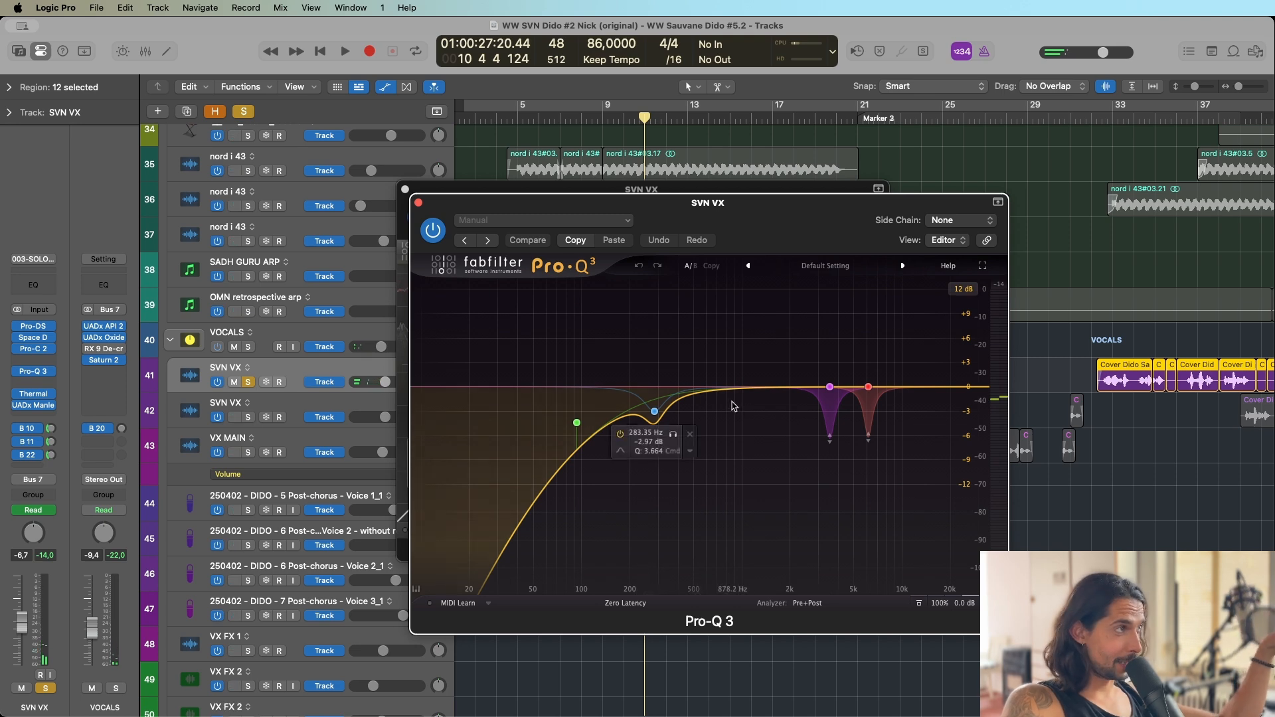
Open the Thermal plug-in on the SVN VX track and play the vocal from about bar 8.
click(34, 397)
key(space)
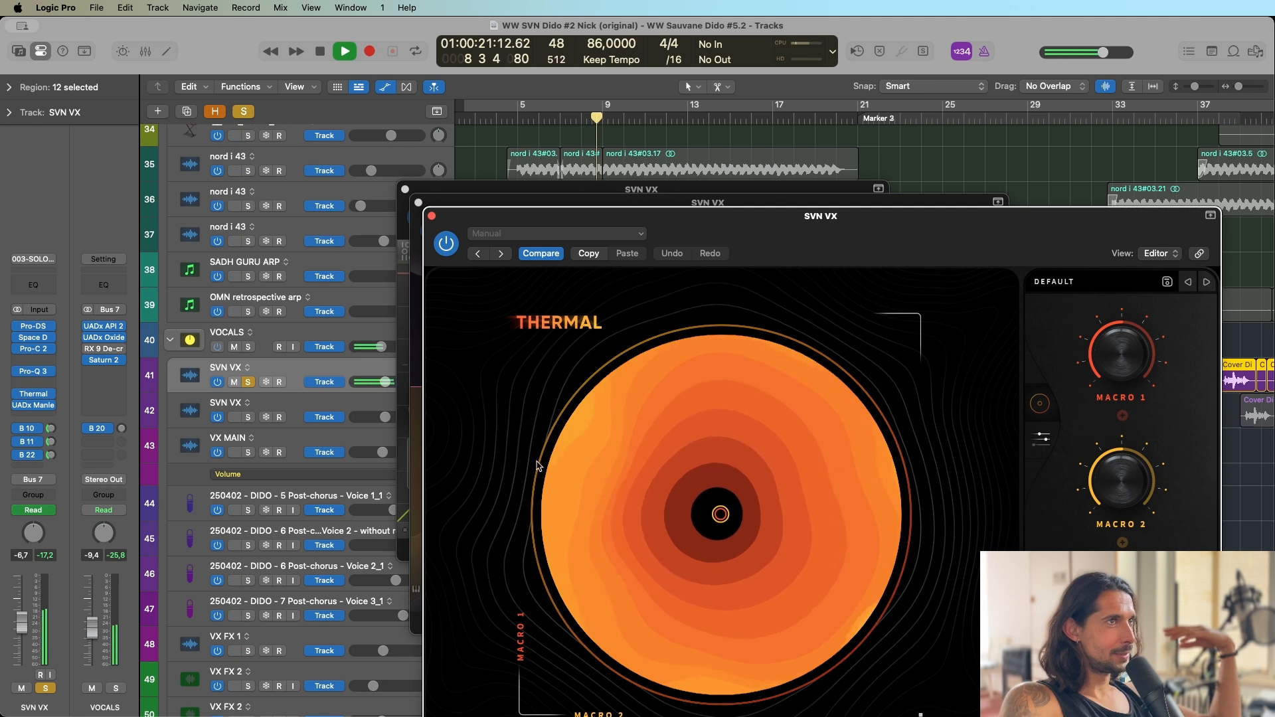
Stop playback, then inspect the SVN VX track's UADx Manley Tube Preamp and the ValhallaVintageVerb on its Room main send.
key(space)
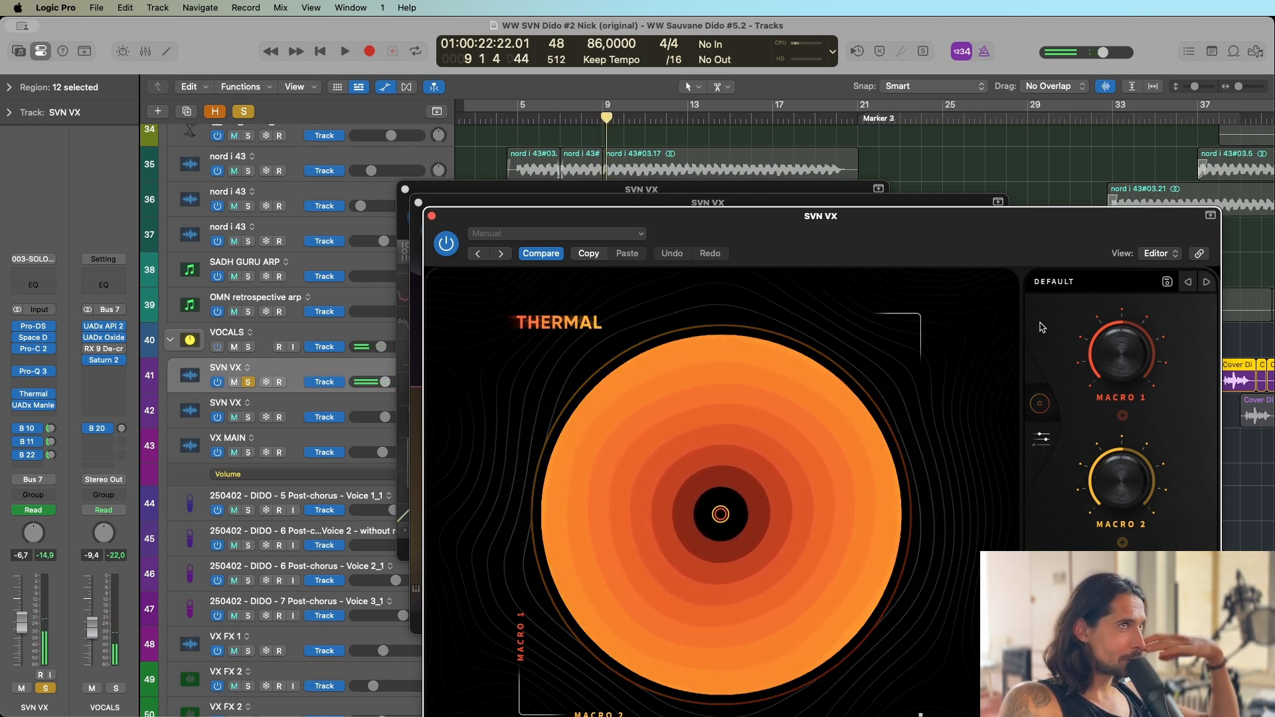
click(36, 409)
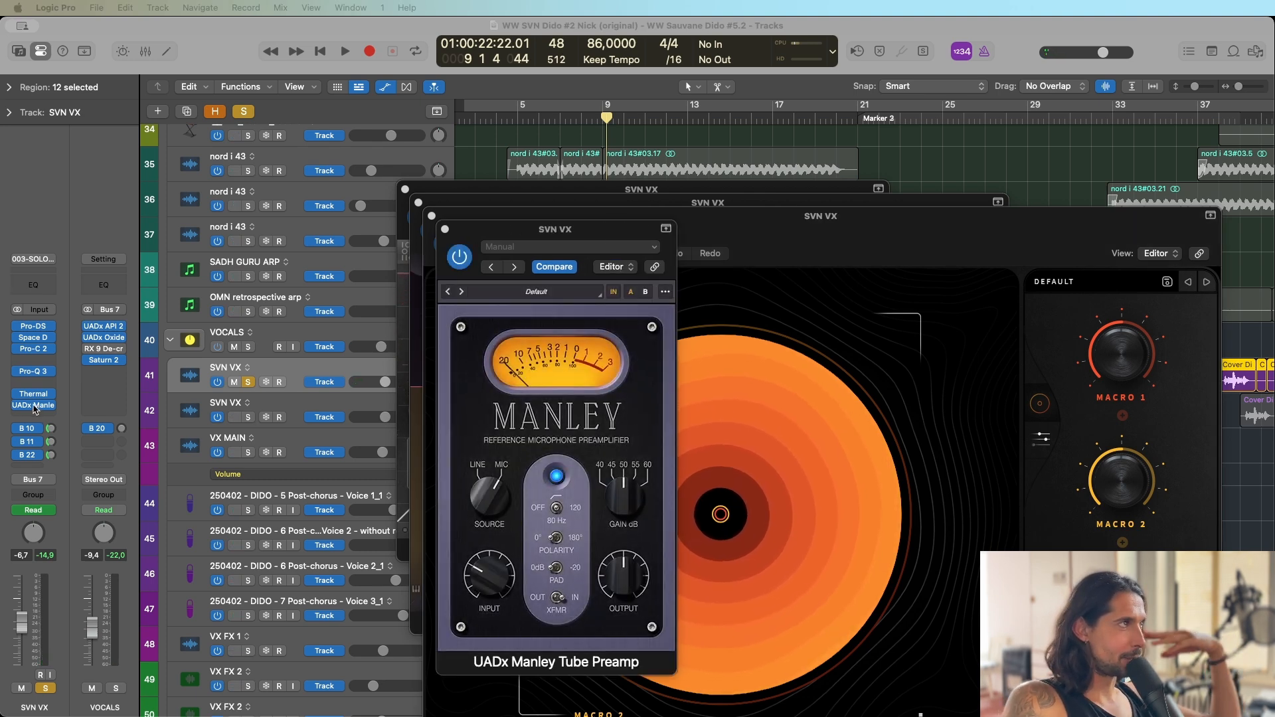
click(52, 430)
click(106, 341)
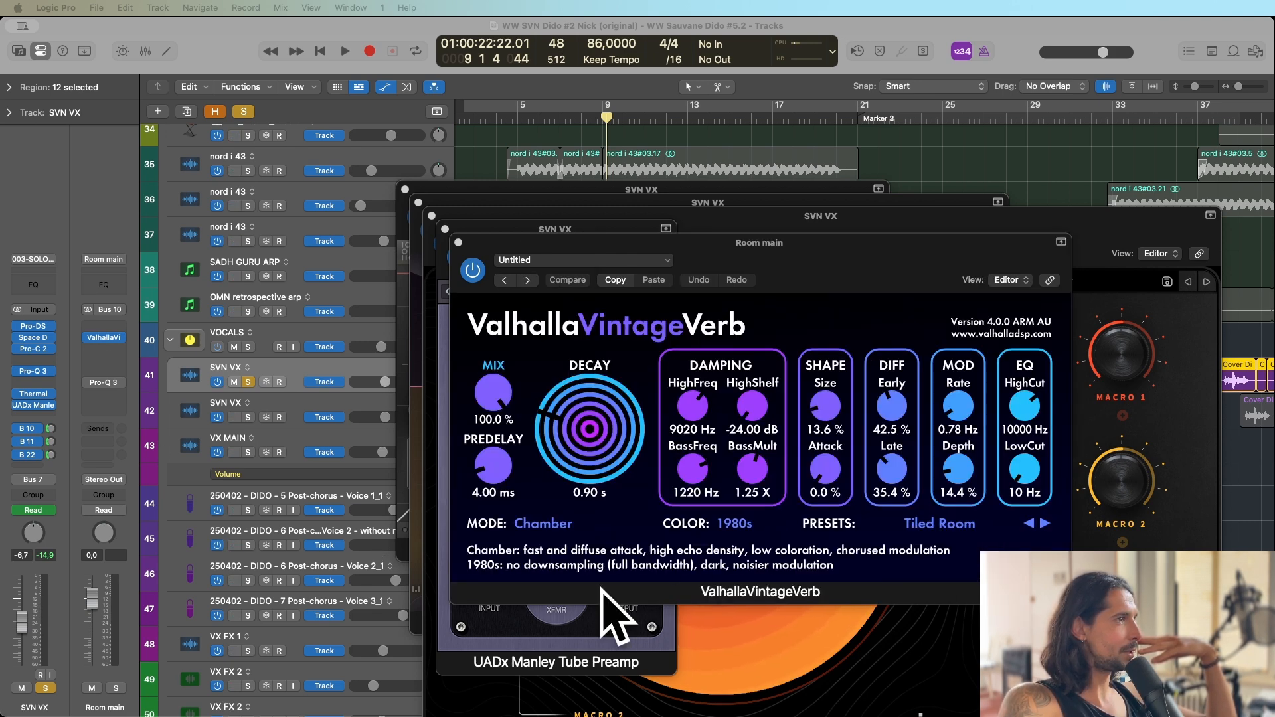
Inspect the Stereo Delay on the Vari-Note 02 send and the HUGE HALL send's ValhallaVintageVerb, closing all plug-in windows after viewing.
click(38, 442)
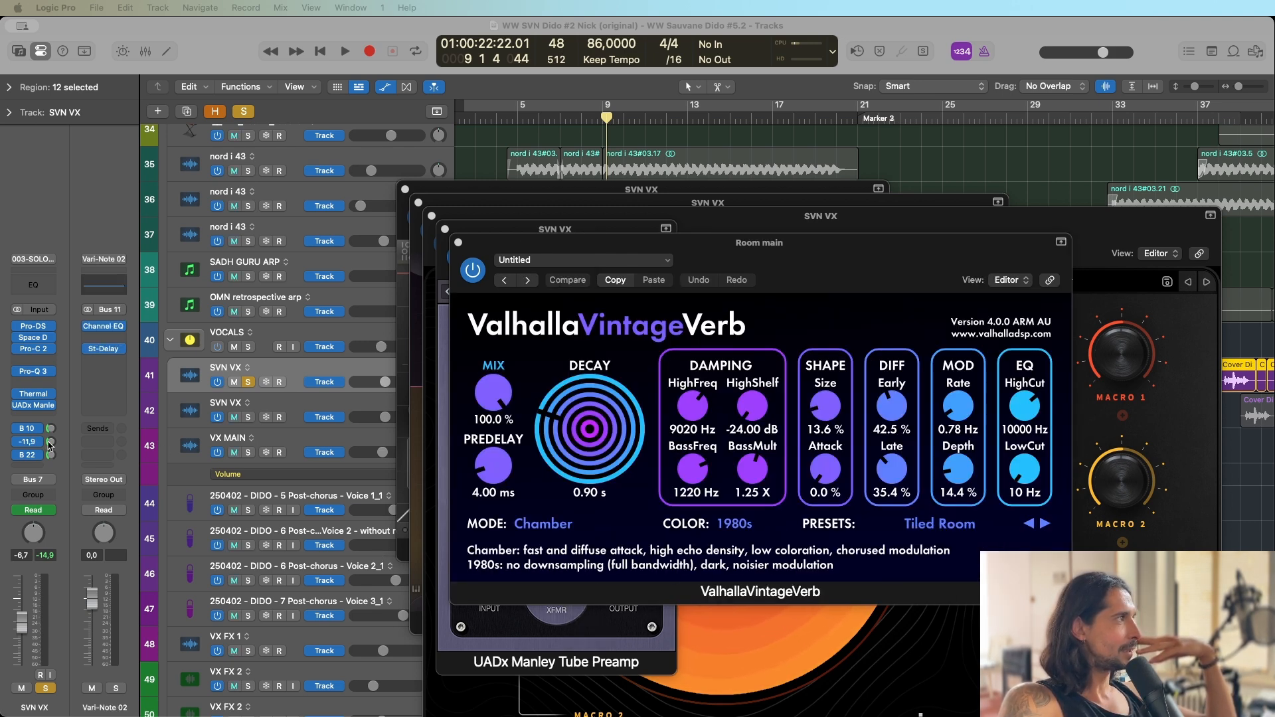
click(106, 349)
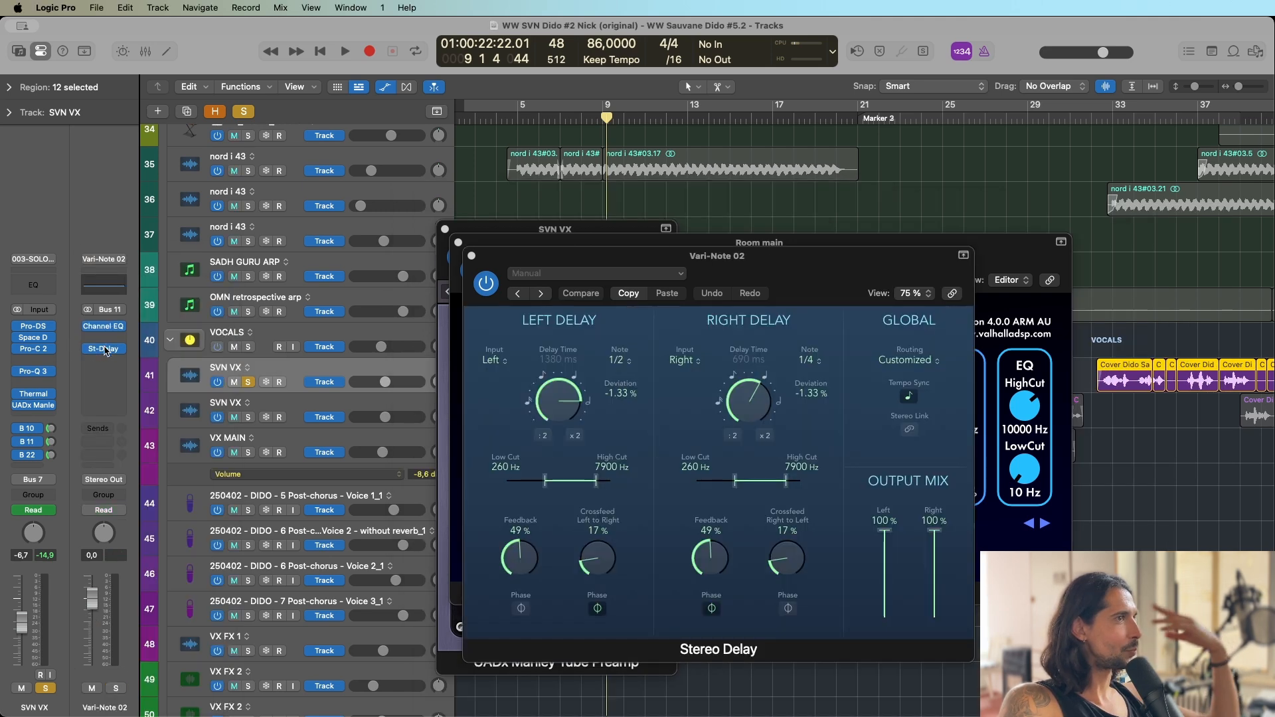
click(105, 349)
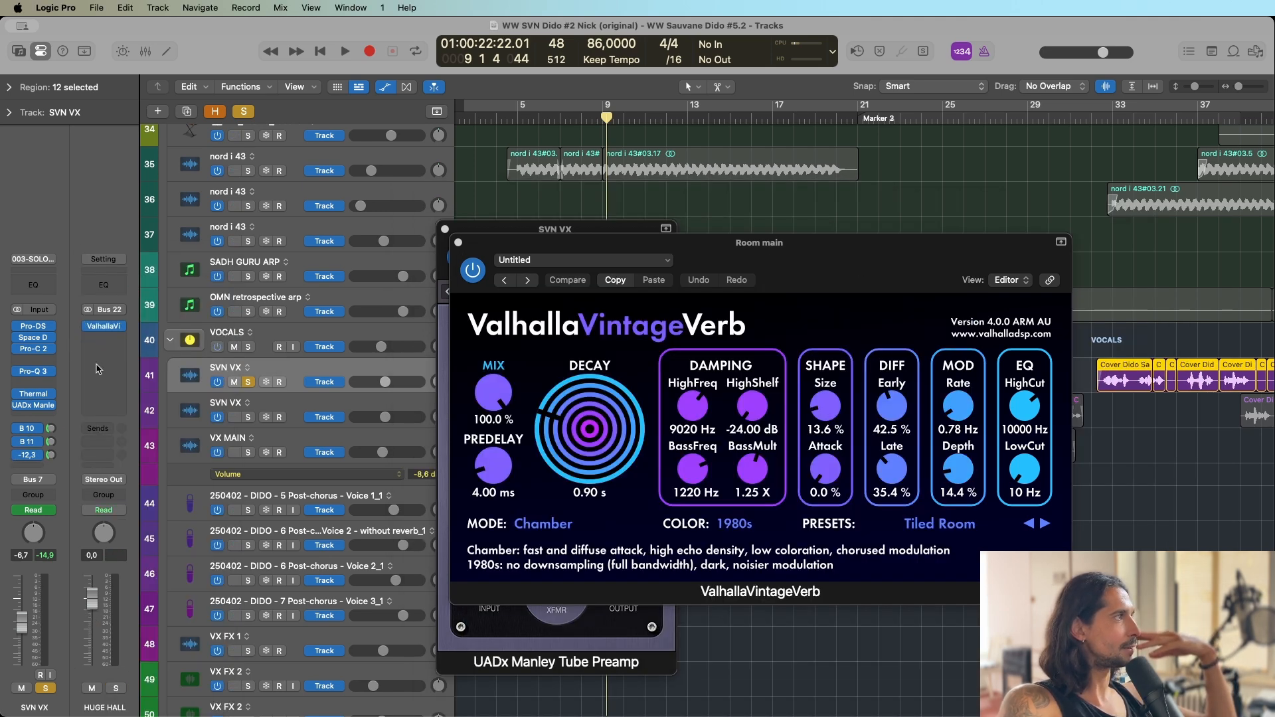
click(104, 326)
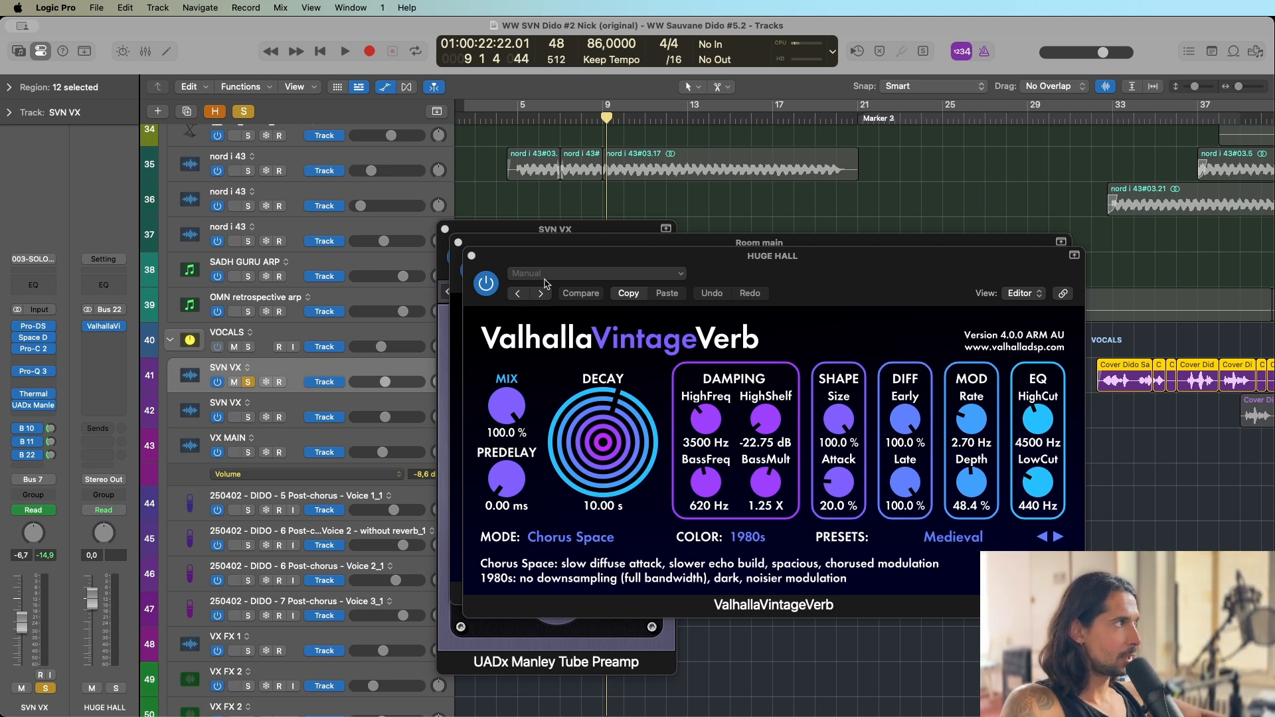
click(472, 256)
click(458, 243)
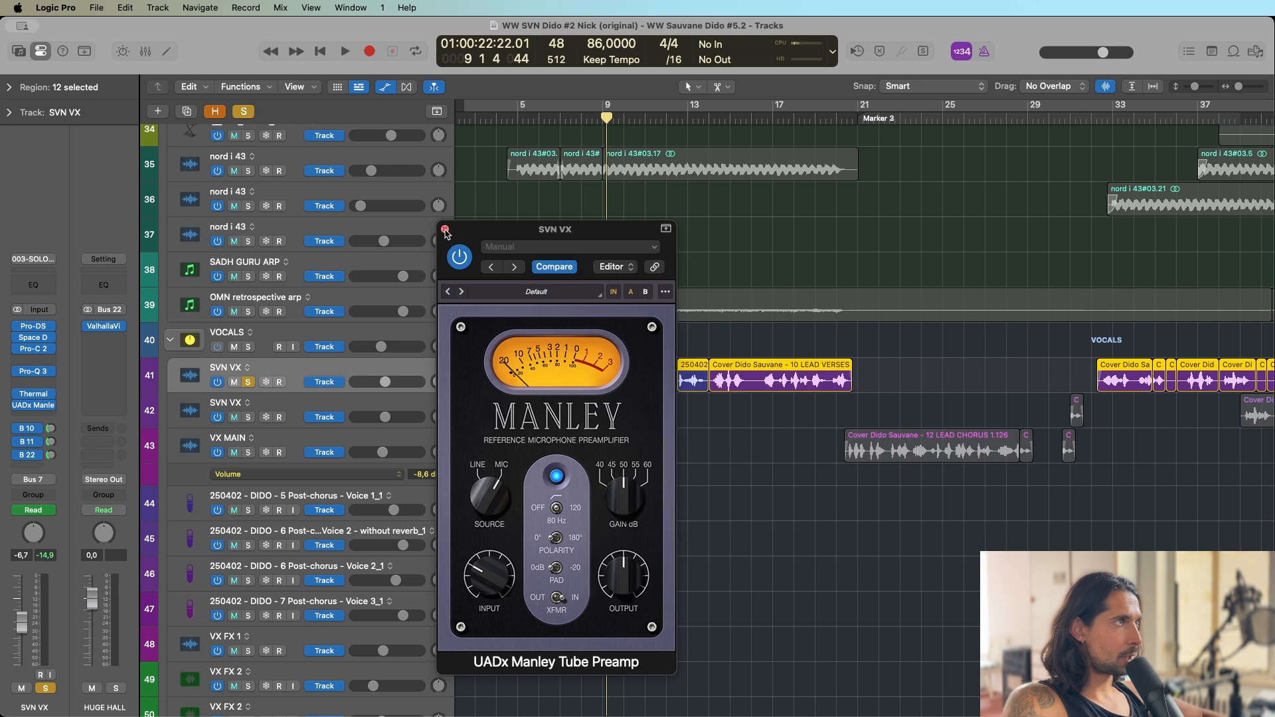
click(445, 229)
Show track automation, expand the first SVN VX track's automation lanes and deselect its regions.
click(385, 88)
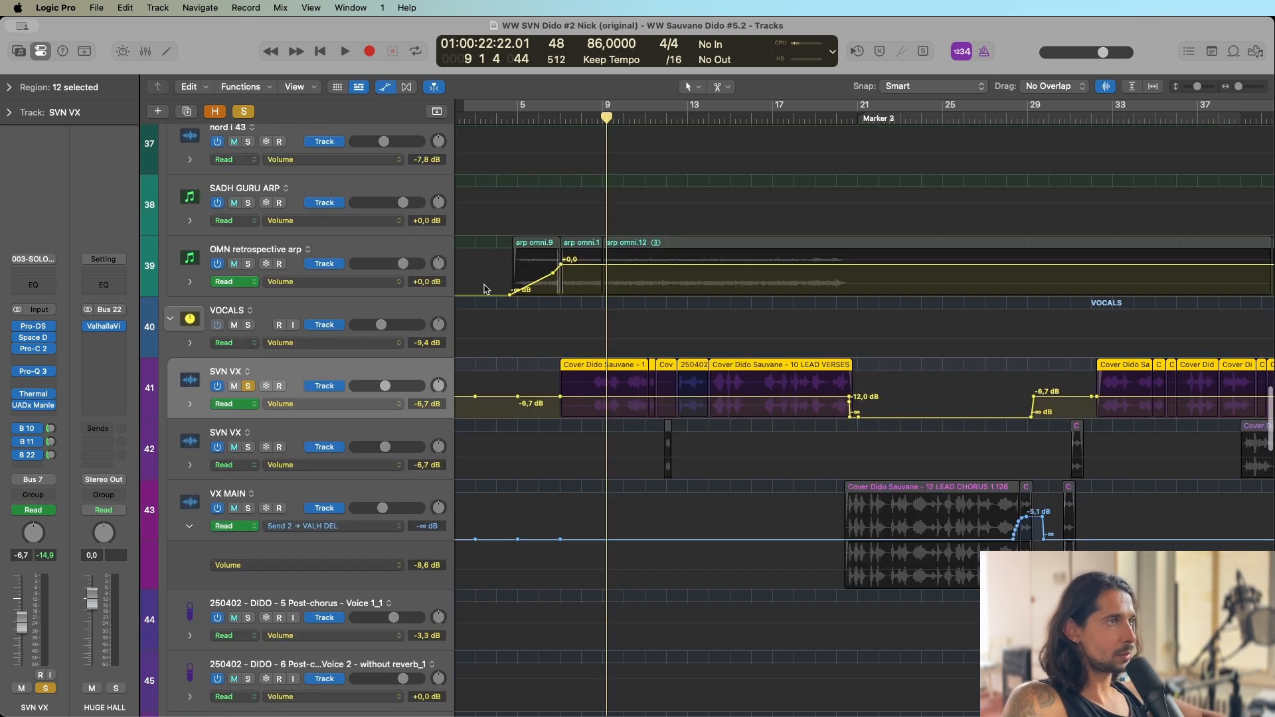
click(190, 404)
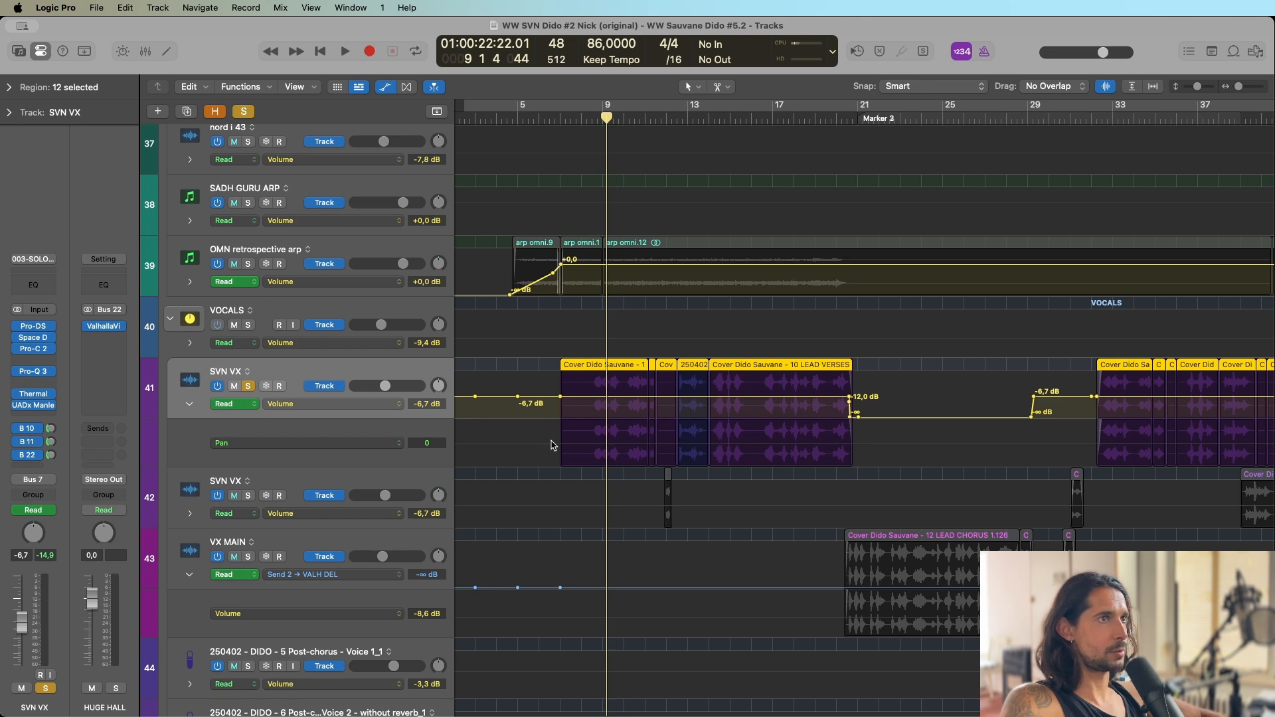
click(888, 369)
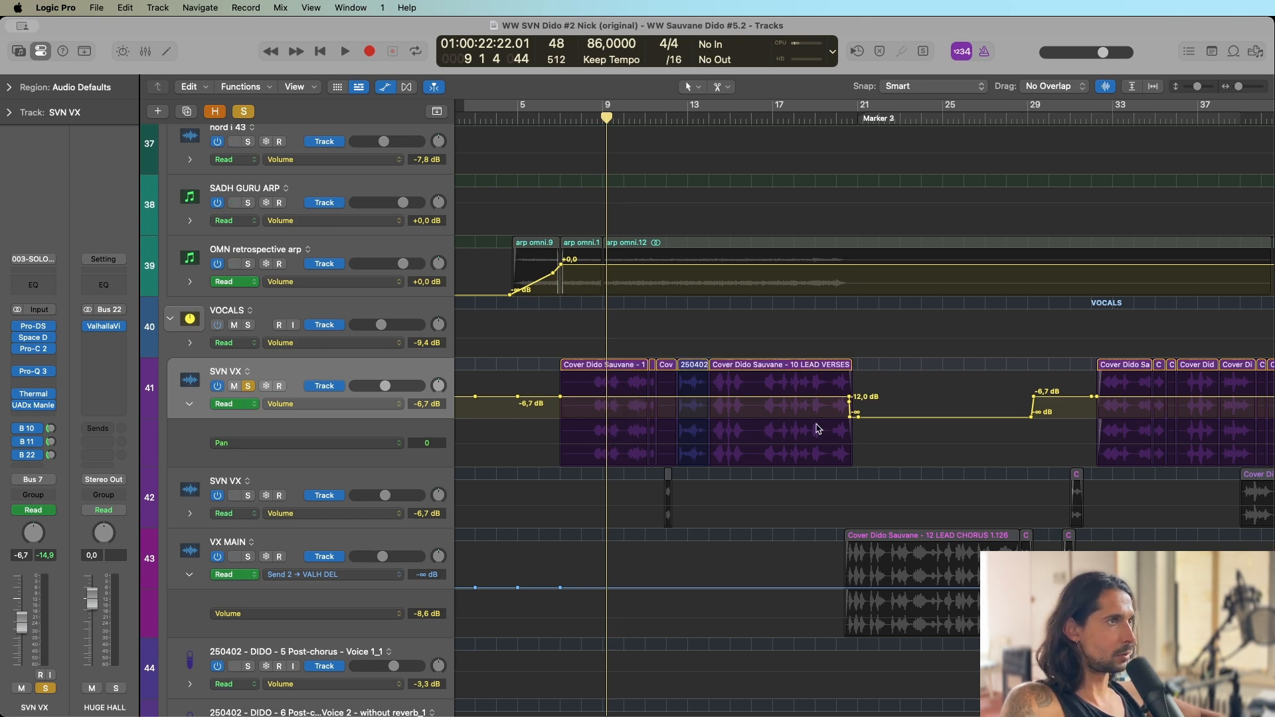
Move the playhead to bar 20, turn off solo on the SVN VX track and play the transition into the chorus vocal.
click(836, 116)
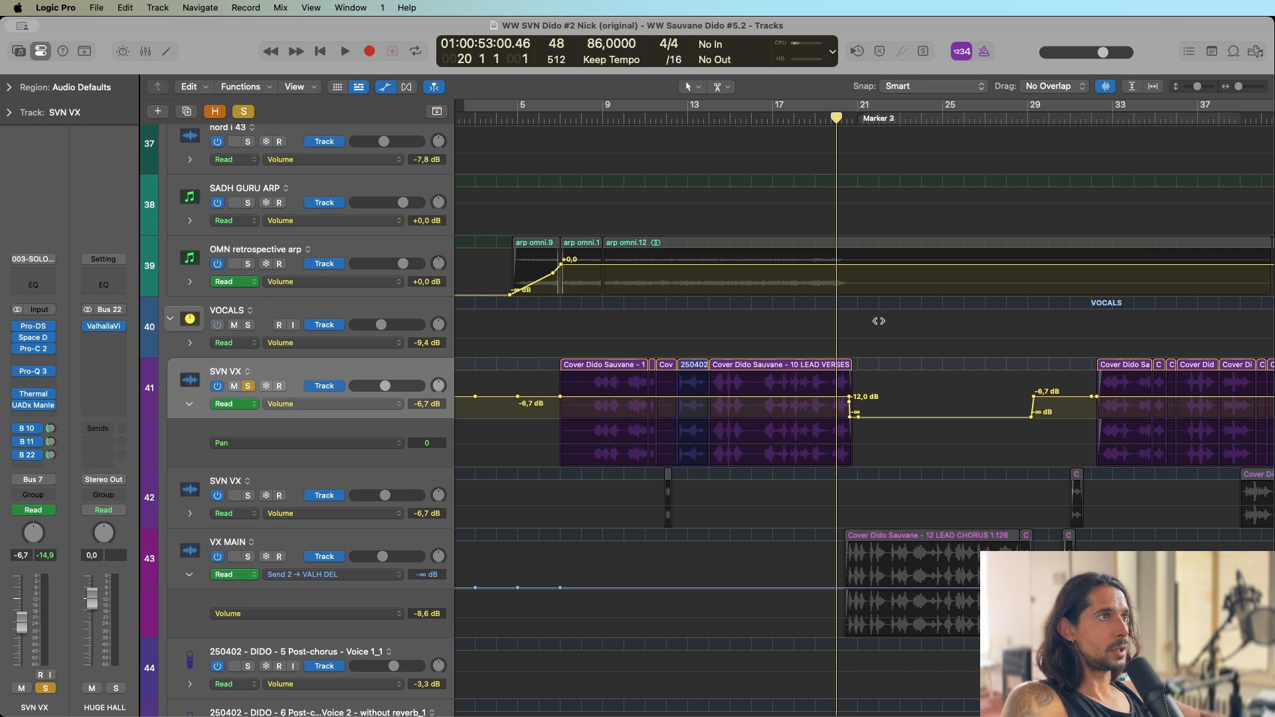
click(341, 58)
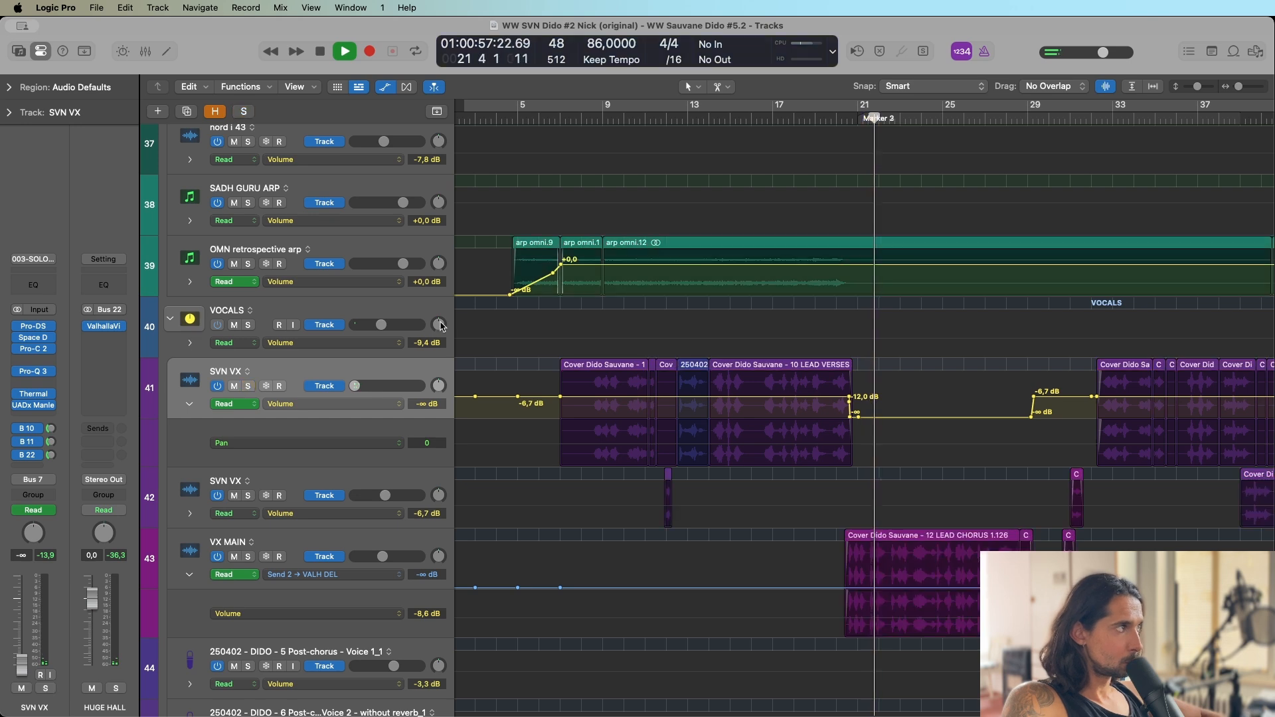
key(s)
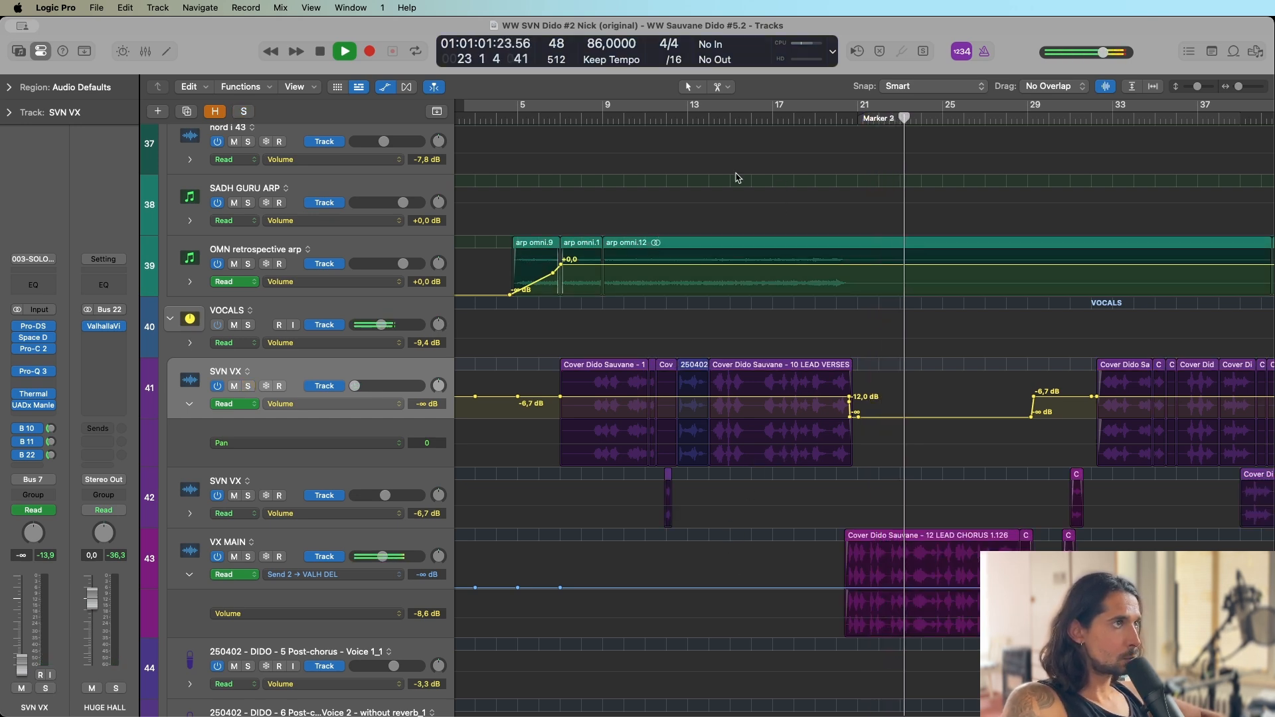
click(321, 53)
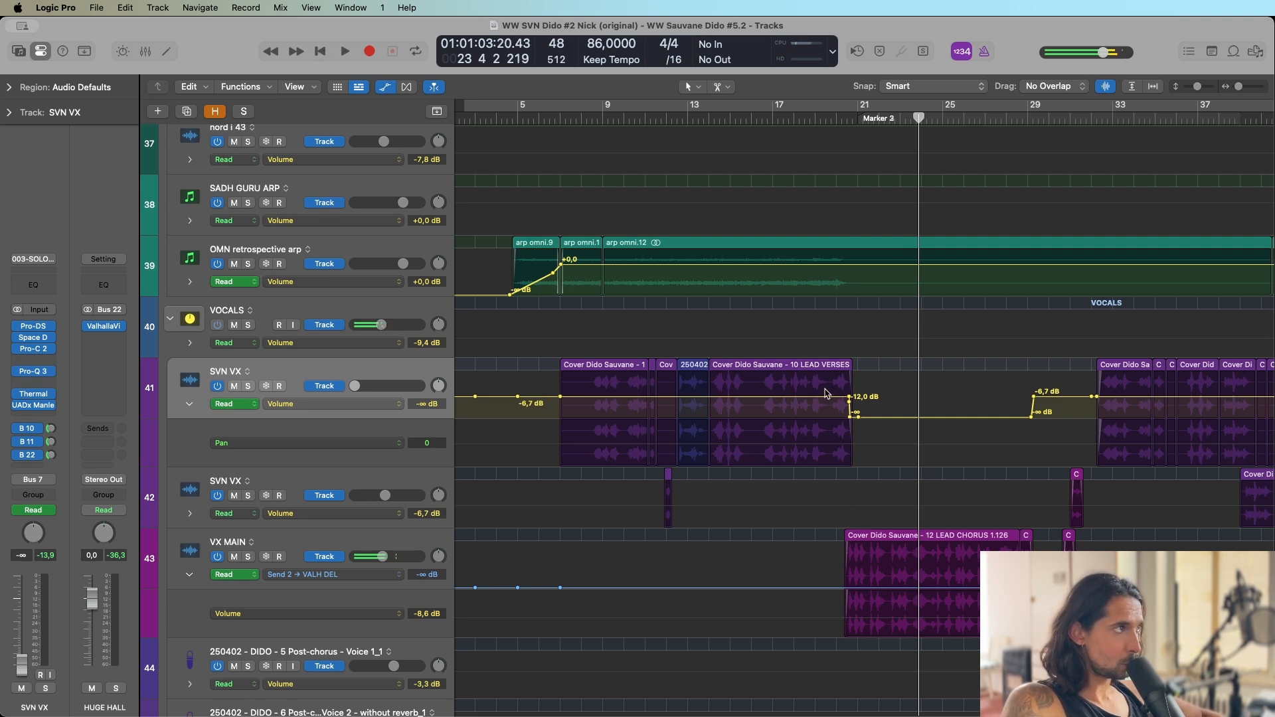
Select the VX MAIN track and inspect its RX 9 De-crackle and Pro-DS plug-ins, closing each window after viewing.
scroll(507, 576, down, 3)
click(331, 414)
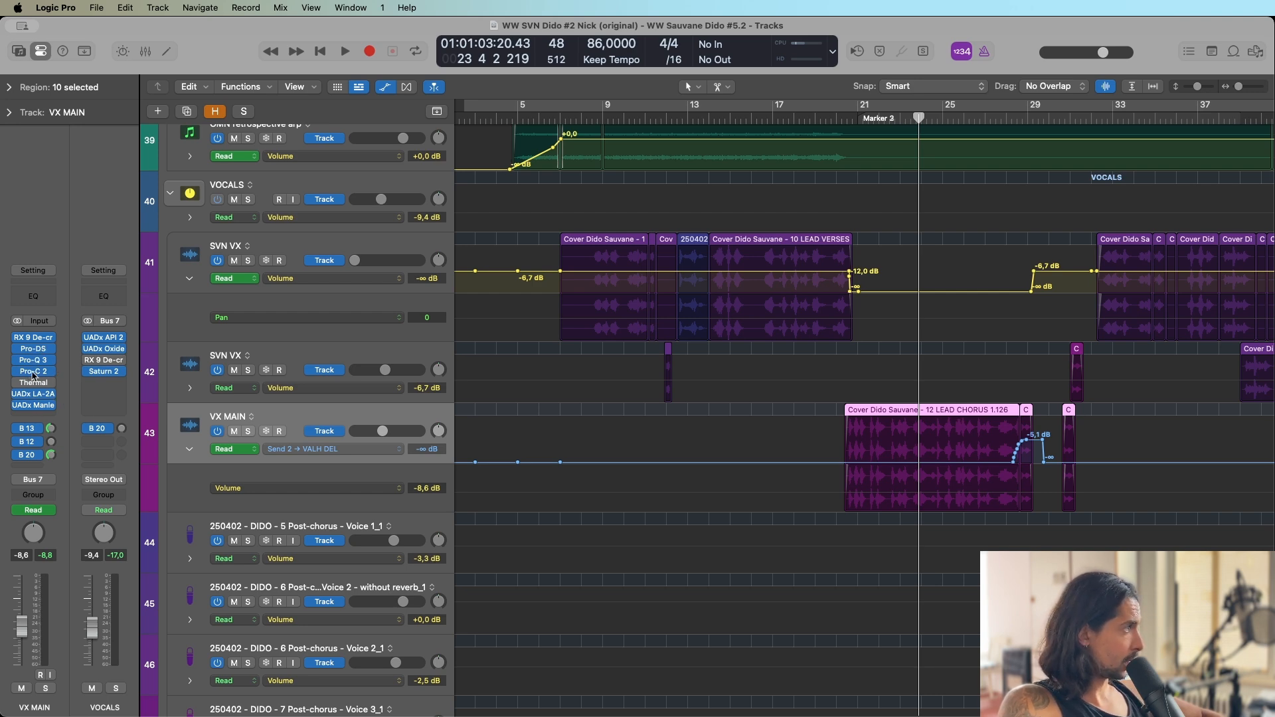
click(33, 337)
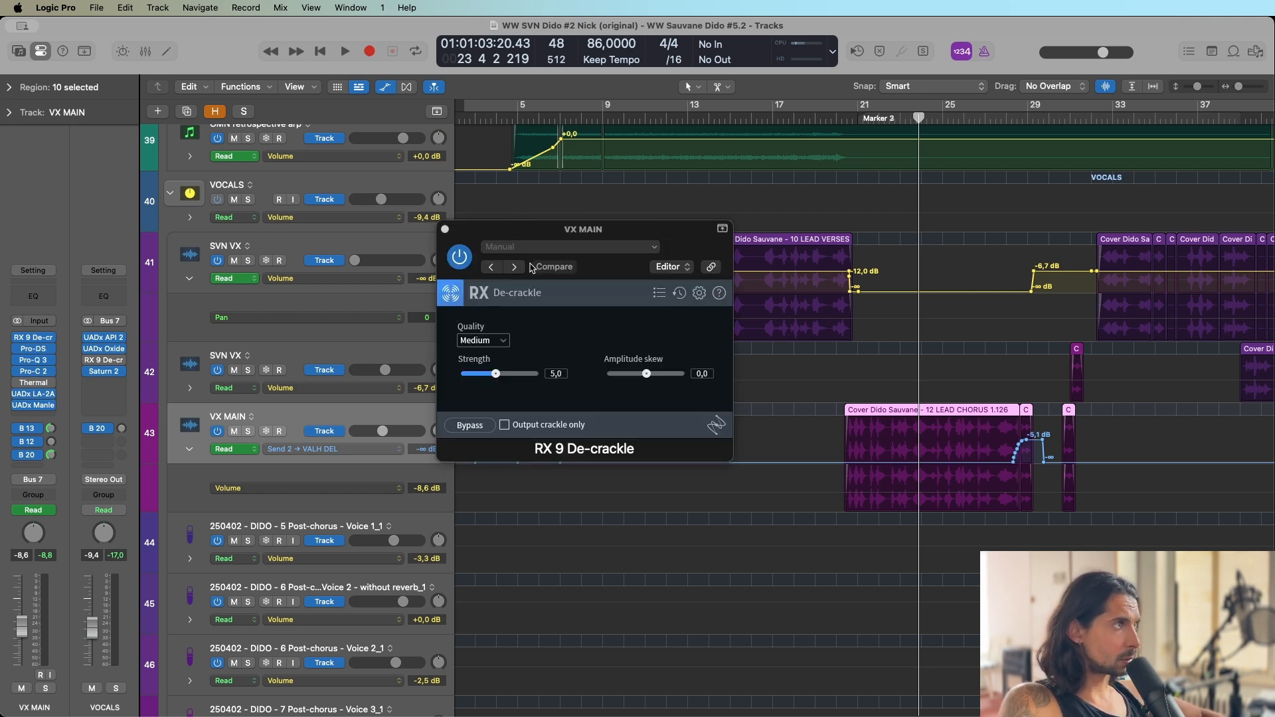
click(445, 230)
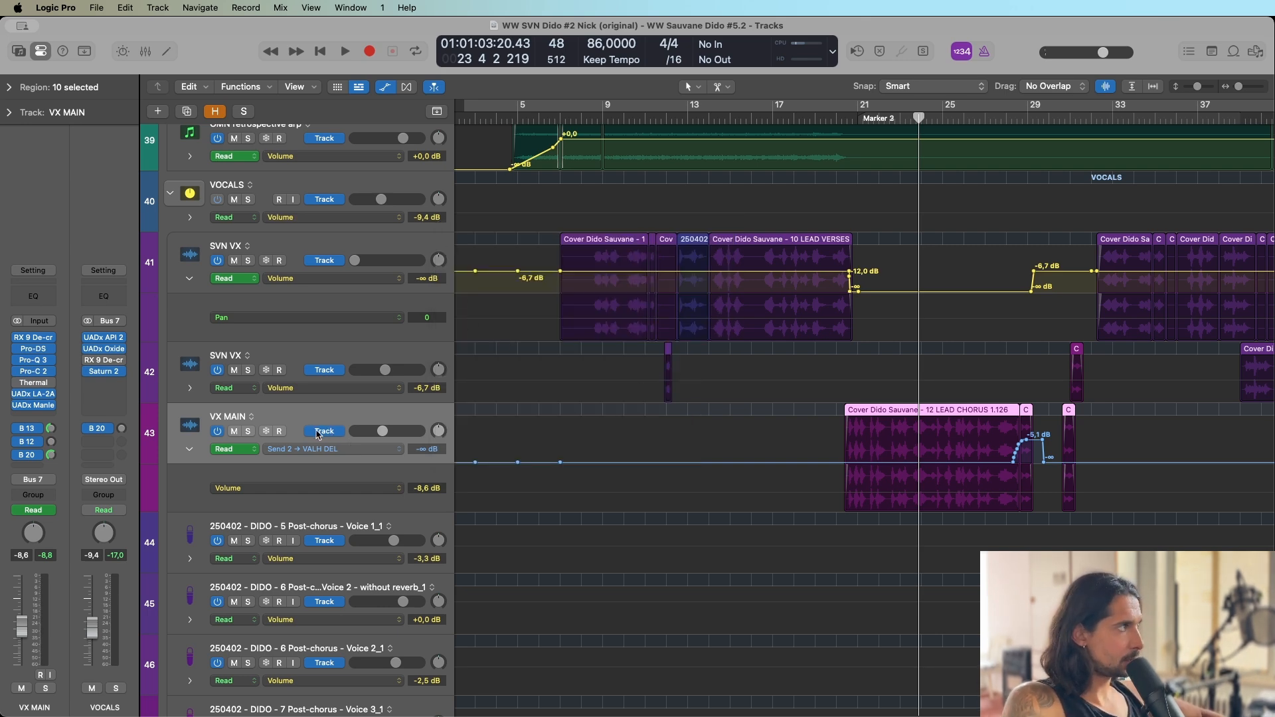
click(33, 349)
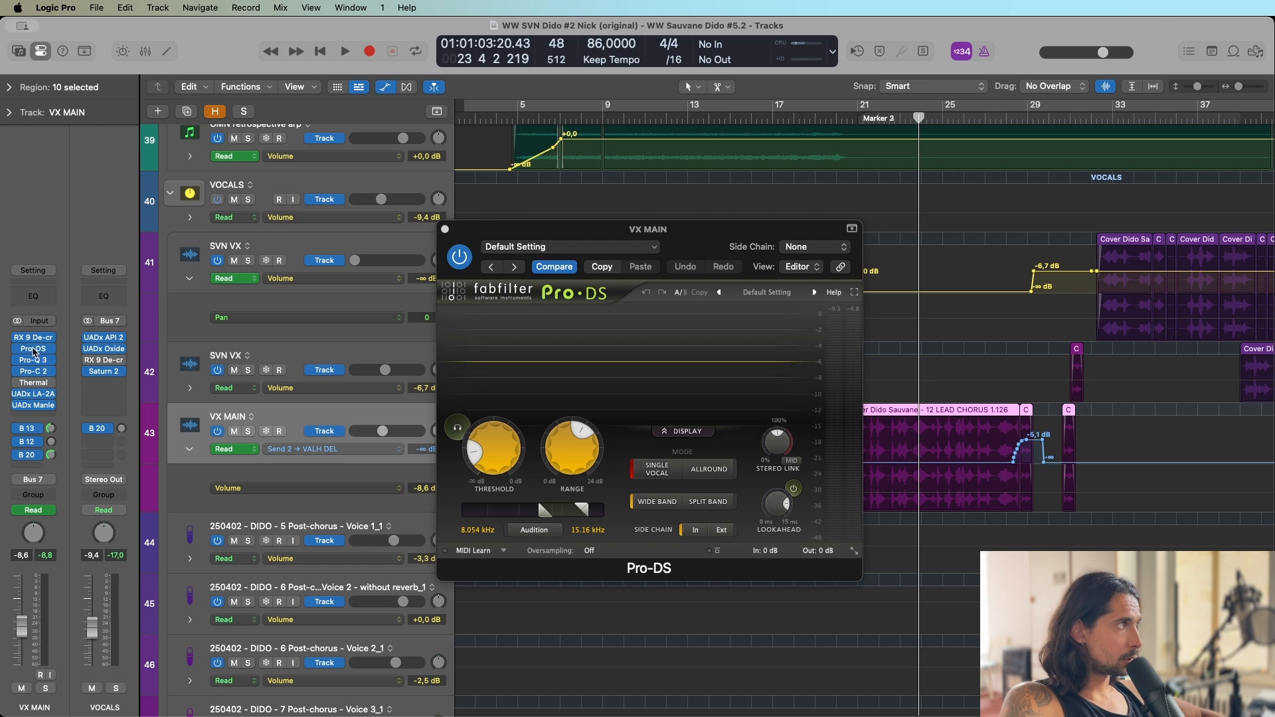
click(33, 348)
Open VX MAIN's Pro-Q 3, select the bell band near 1 kHz, solo the track and start playback.
click(33, 360)
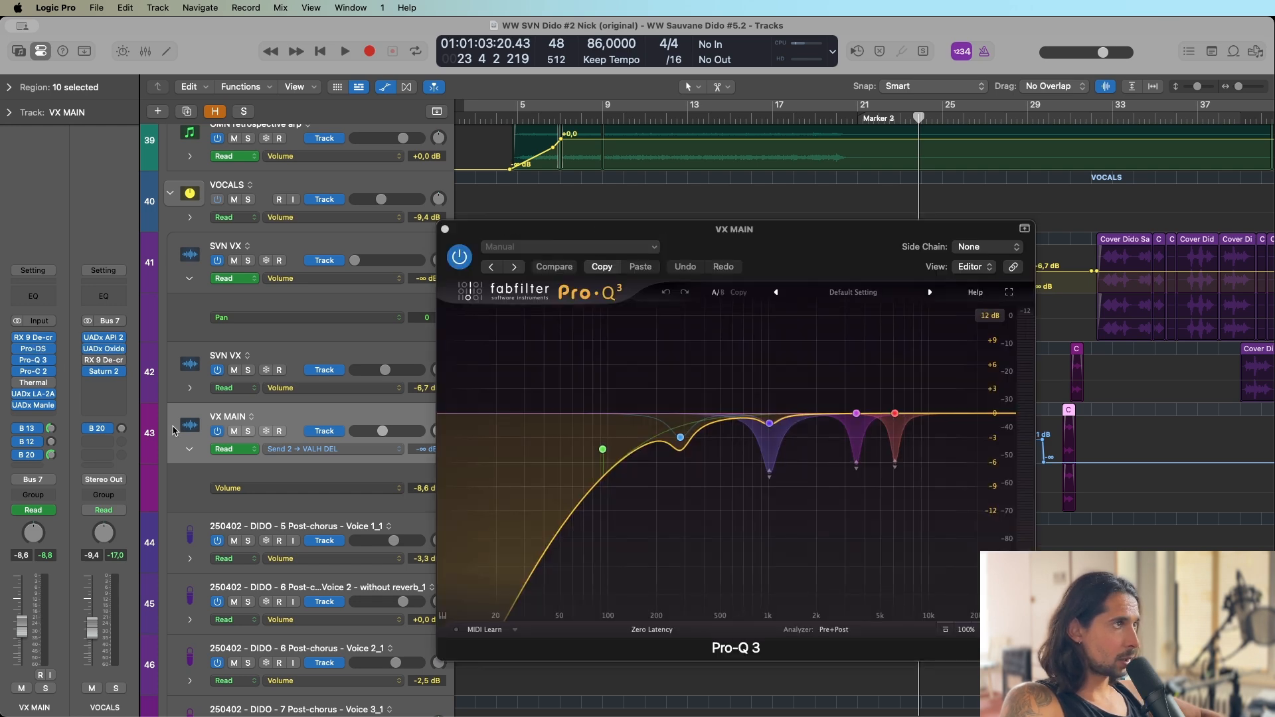
click(769, 423)
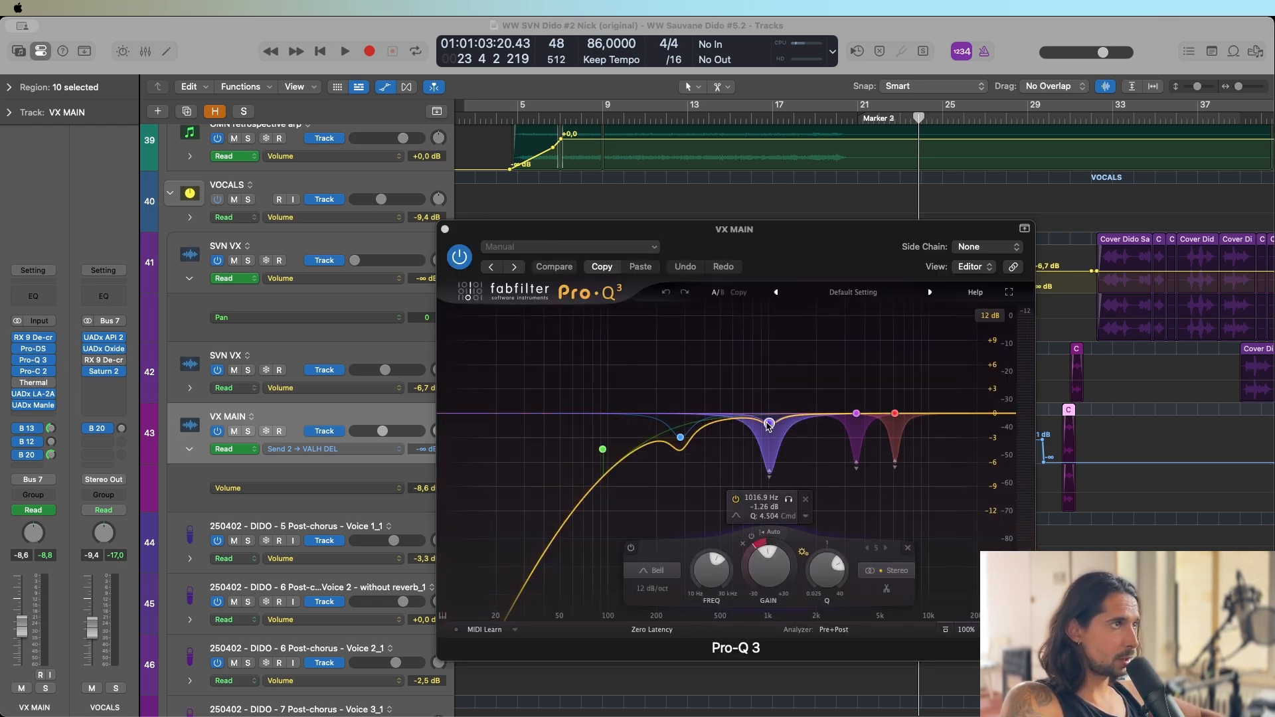
click(248, 432)
key(space)
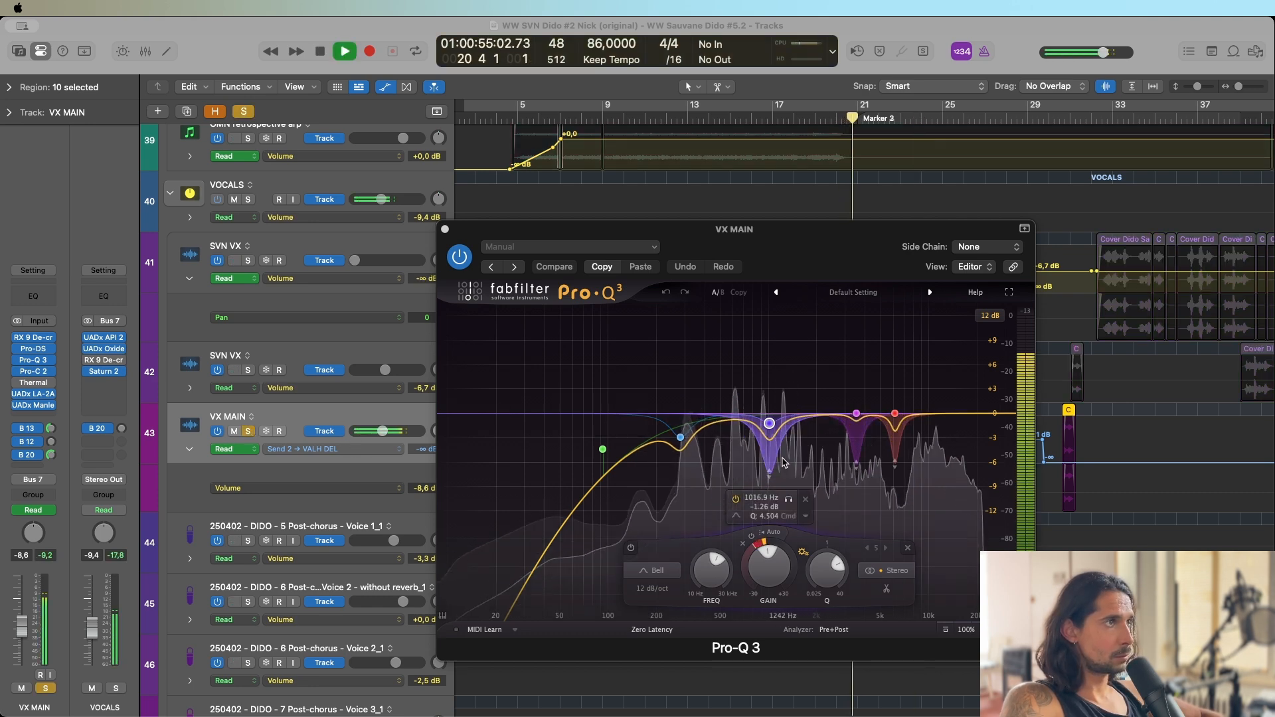
Audition the 1016.9 Hz band on its own in Pro-Q 3, return to the full signal and stop playback.
click(789, 500)
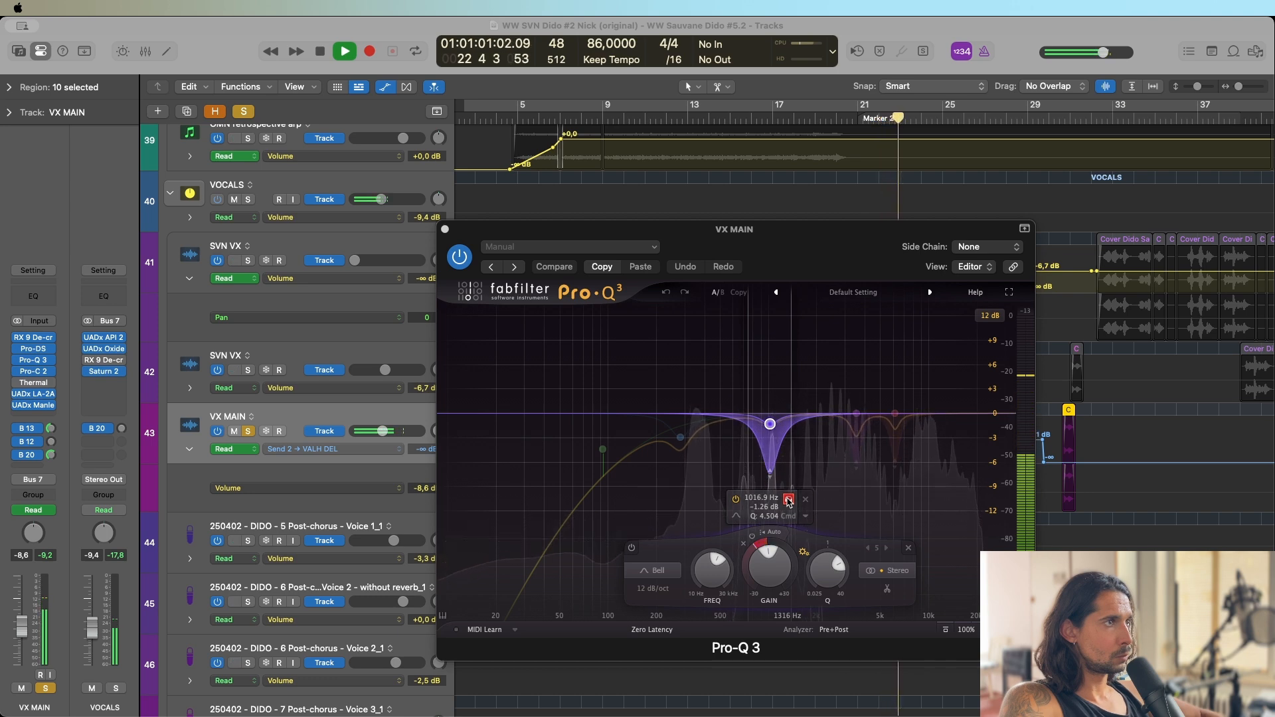
click(789, 500)
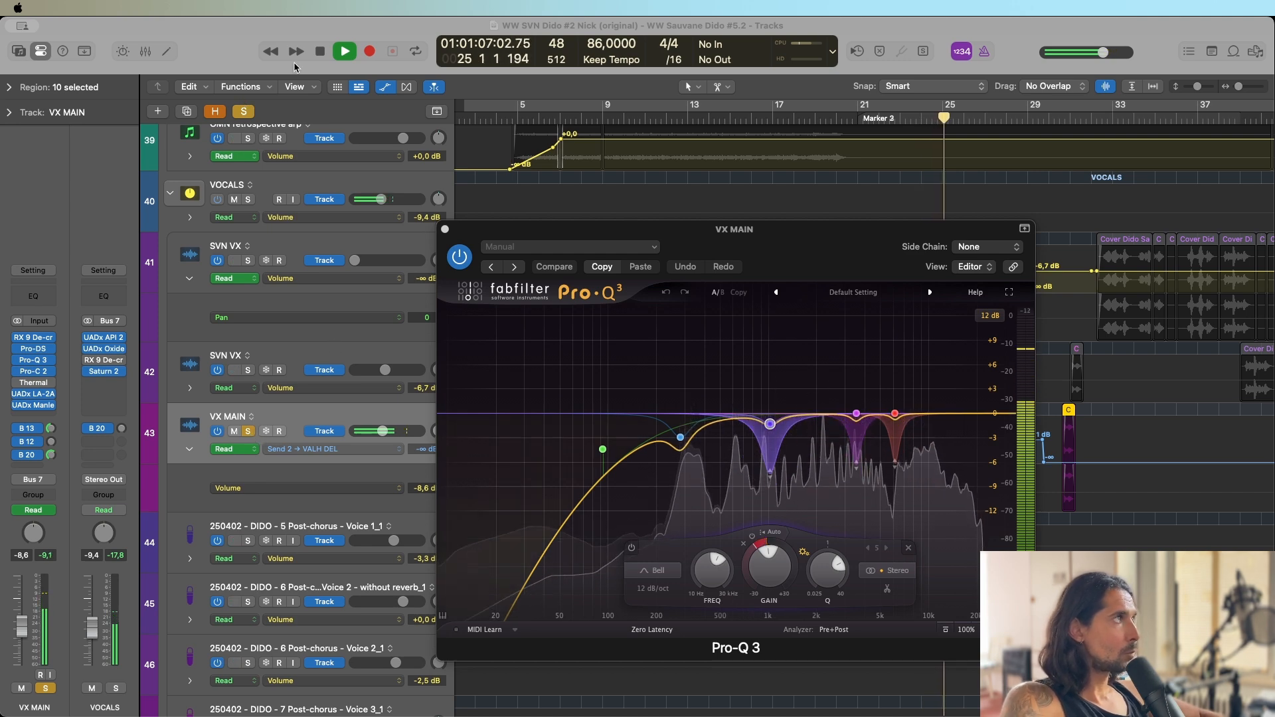
click(320, 52)
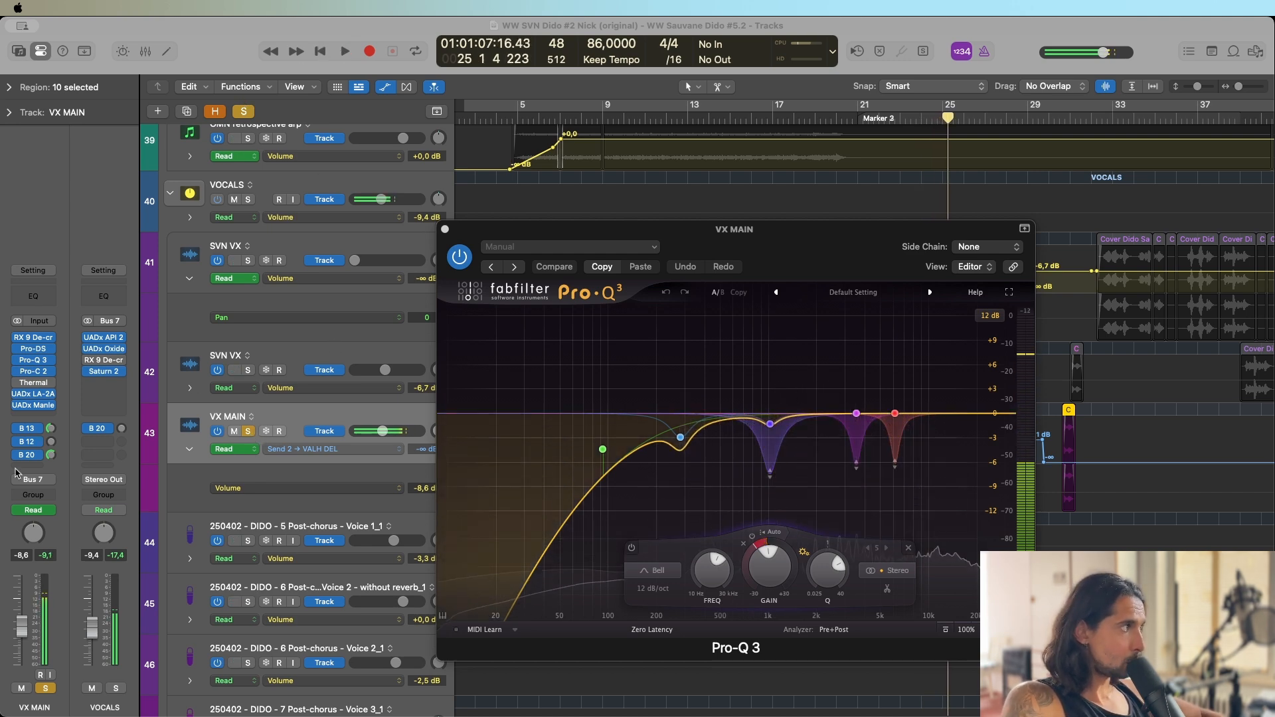
Close Pro-Q 3 and inspect VX MAIN's VALH DEL and MAIN REV send channels, including the Lexicon 224 reverb.
click(51, 455)
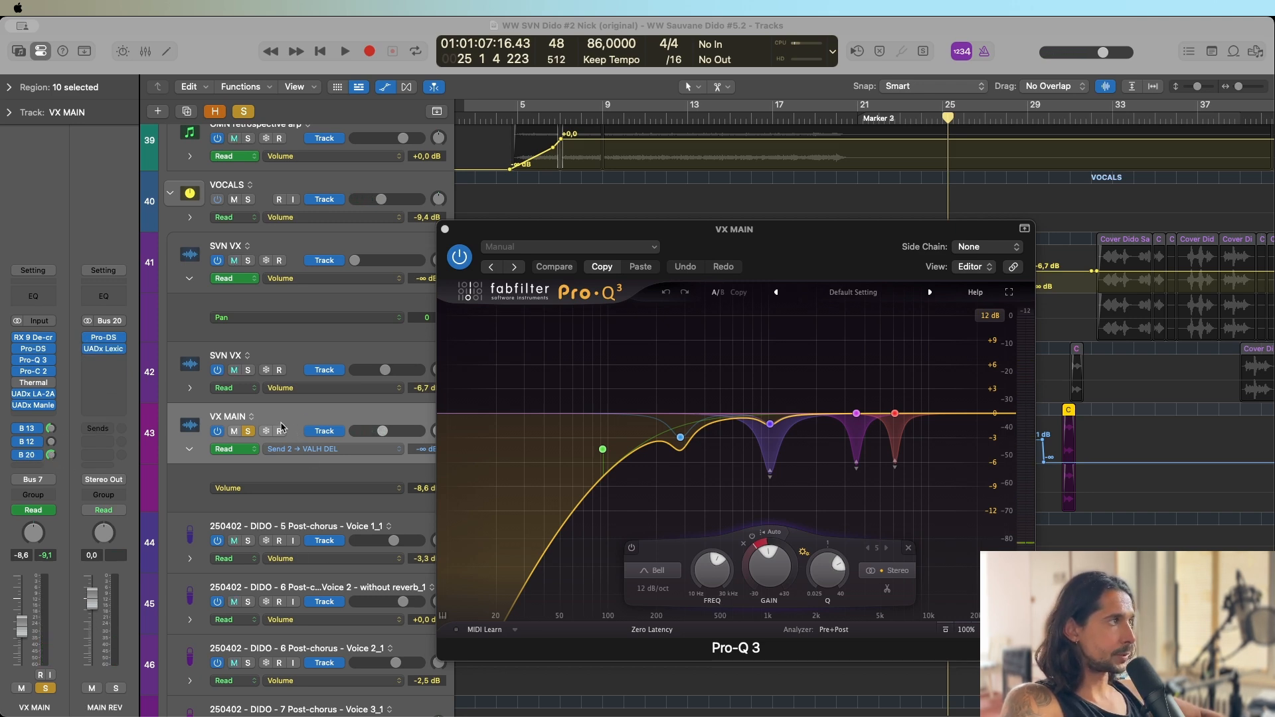
click(445, 230)
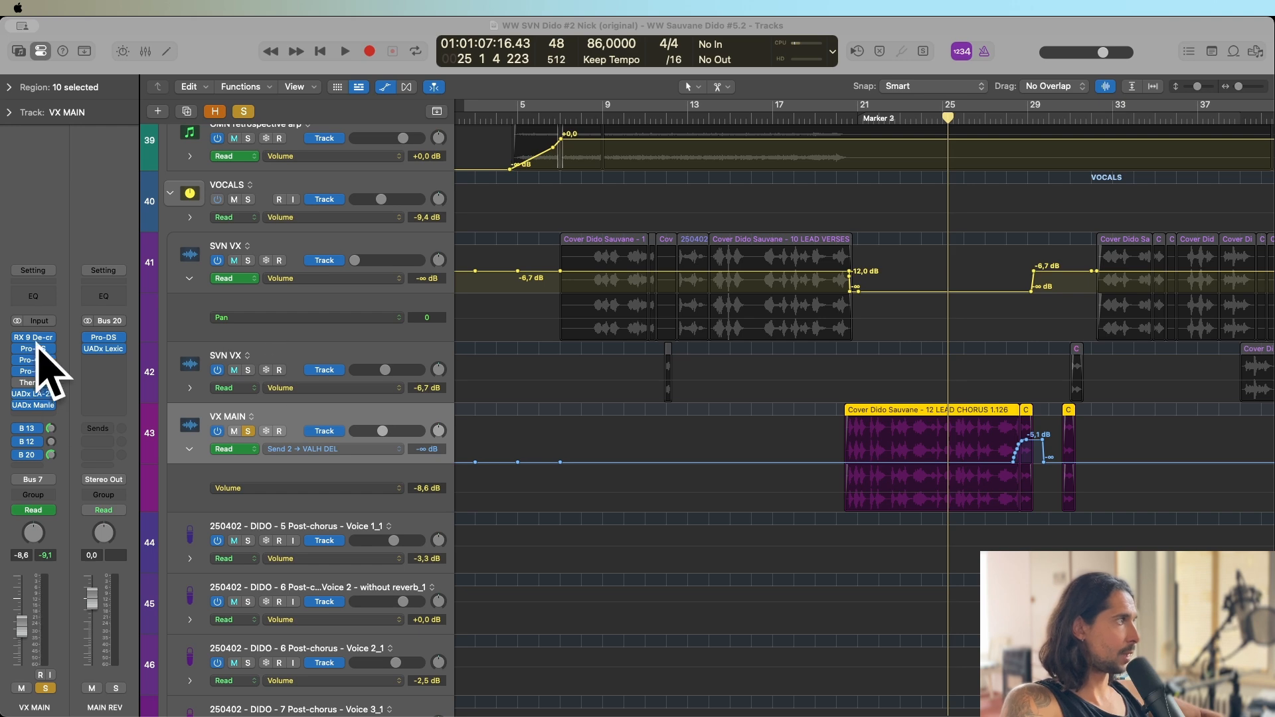
click(49, 428)
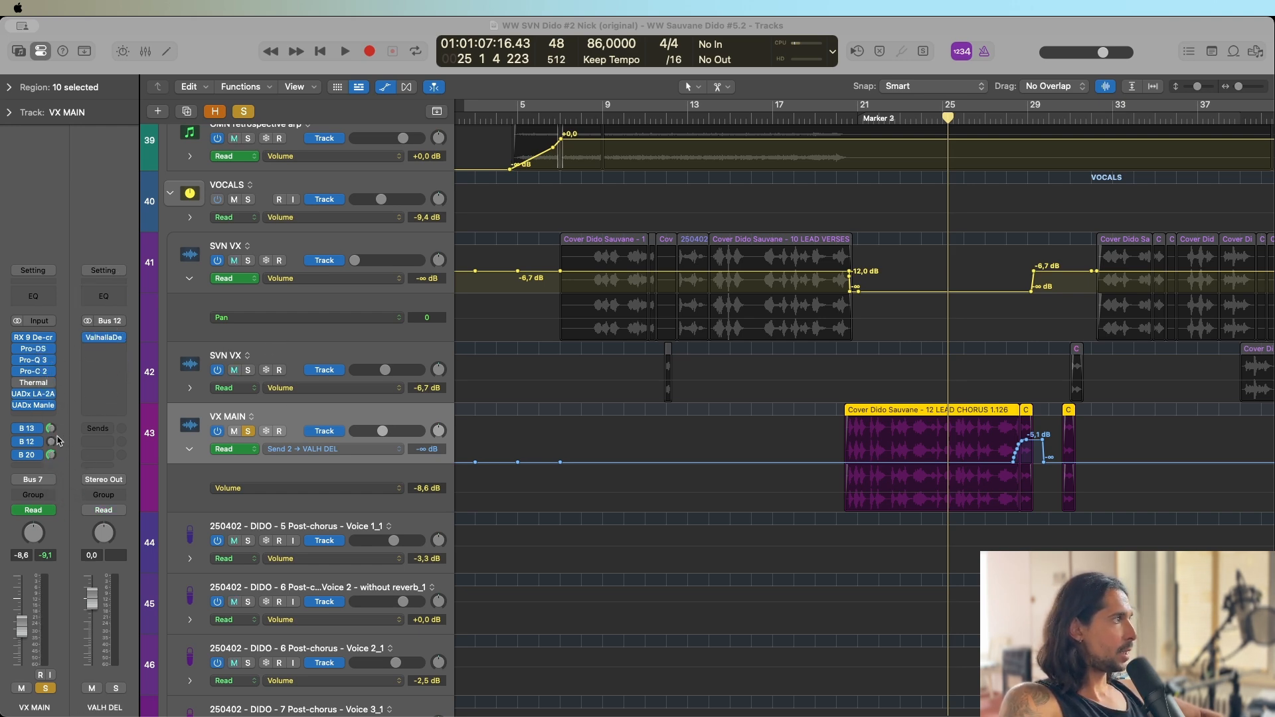
click(51, 456)
click(105, 350)
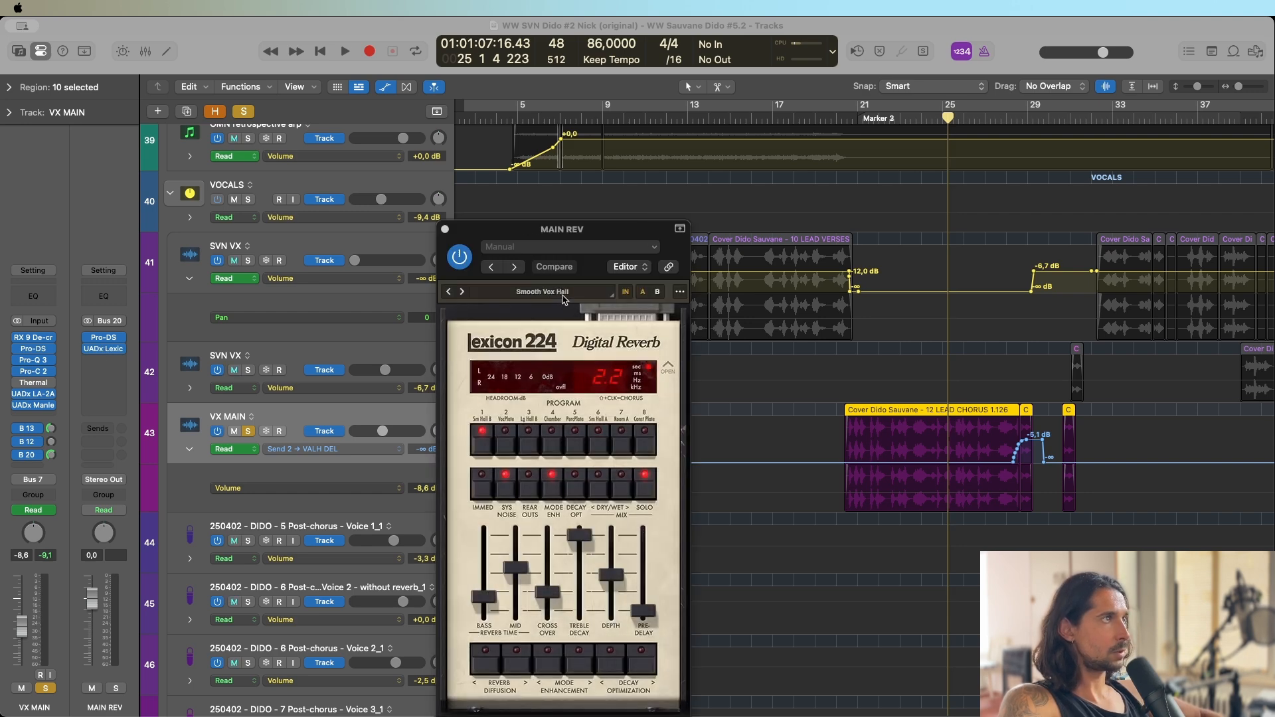
click(446, 230)
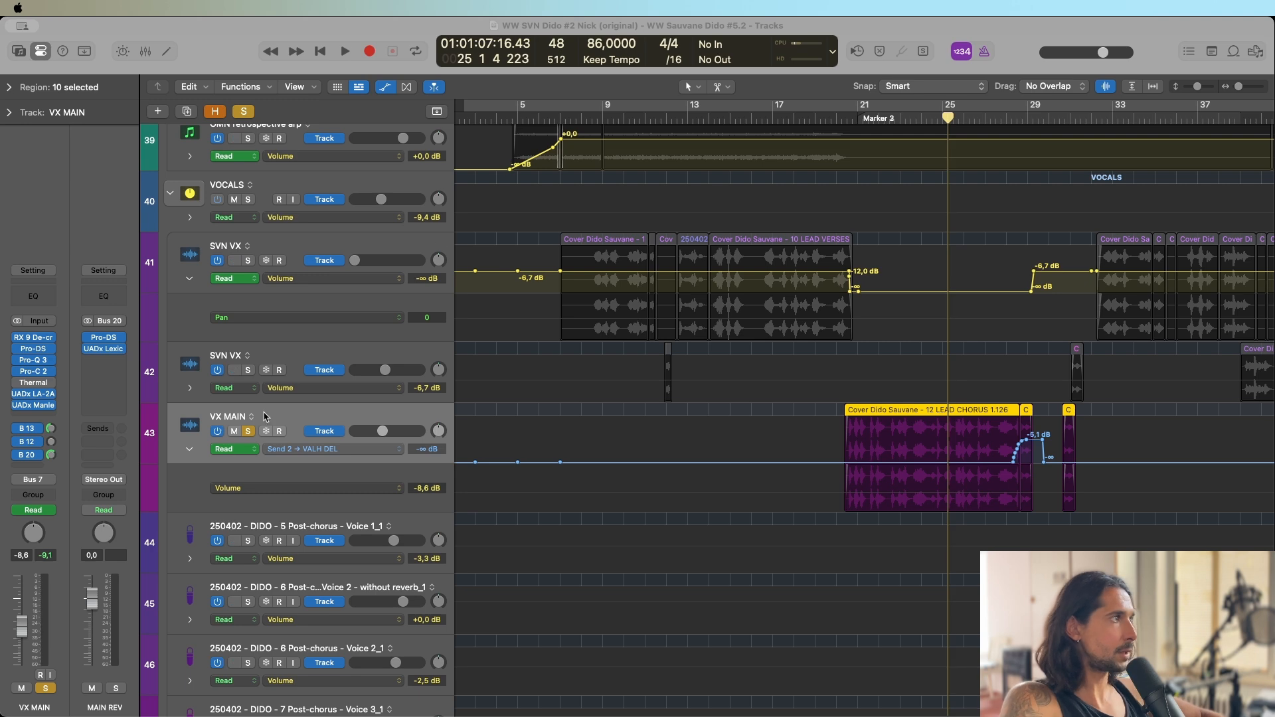
Reopen the Lexicon 224 on MAIN REV, examine its full panel and Smooth Vox Hall preset, and close it.
click(104, 349)
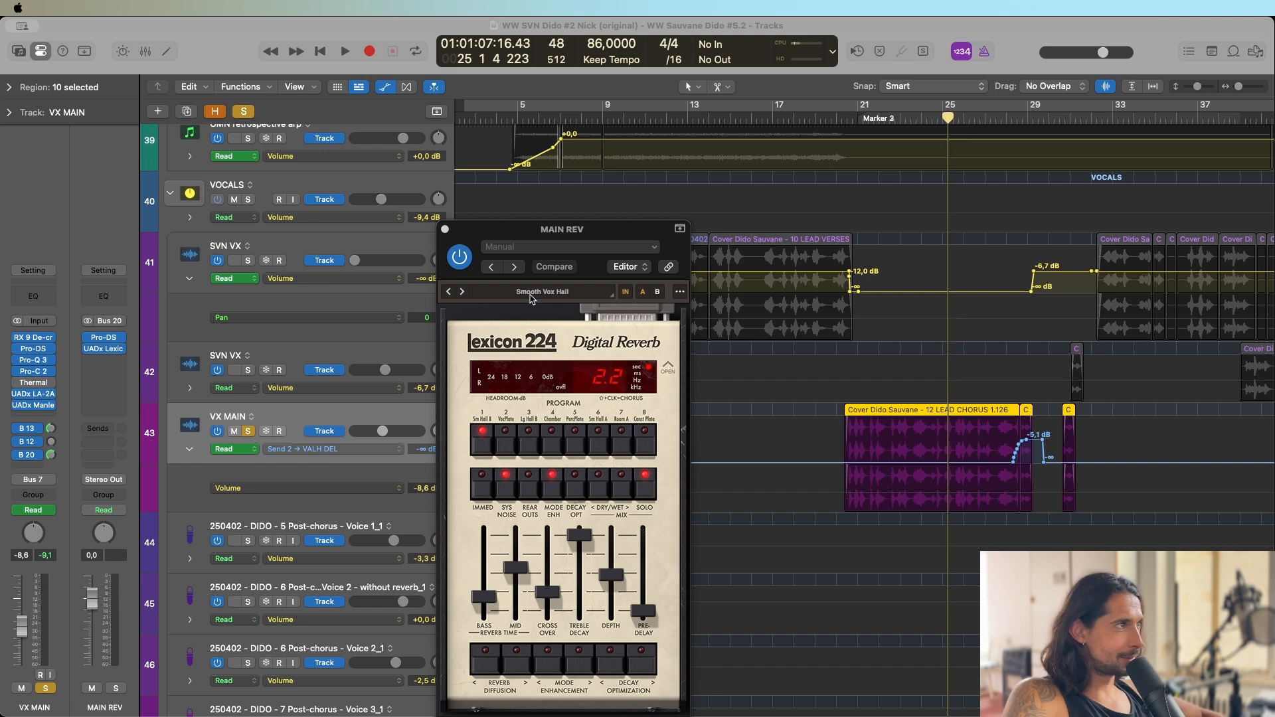
drag(573, 305, 584, 239)
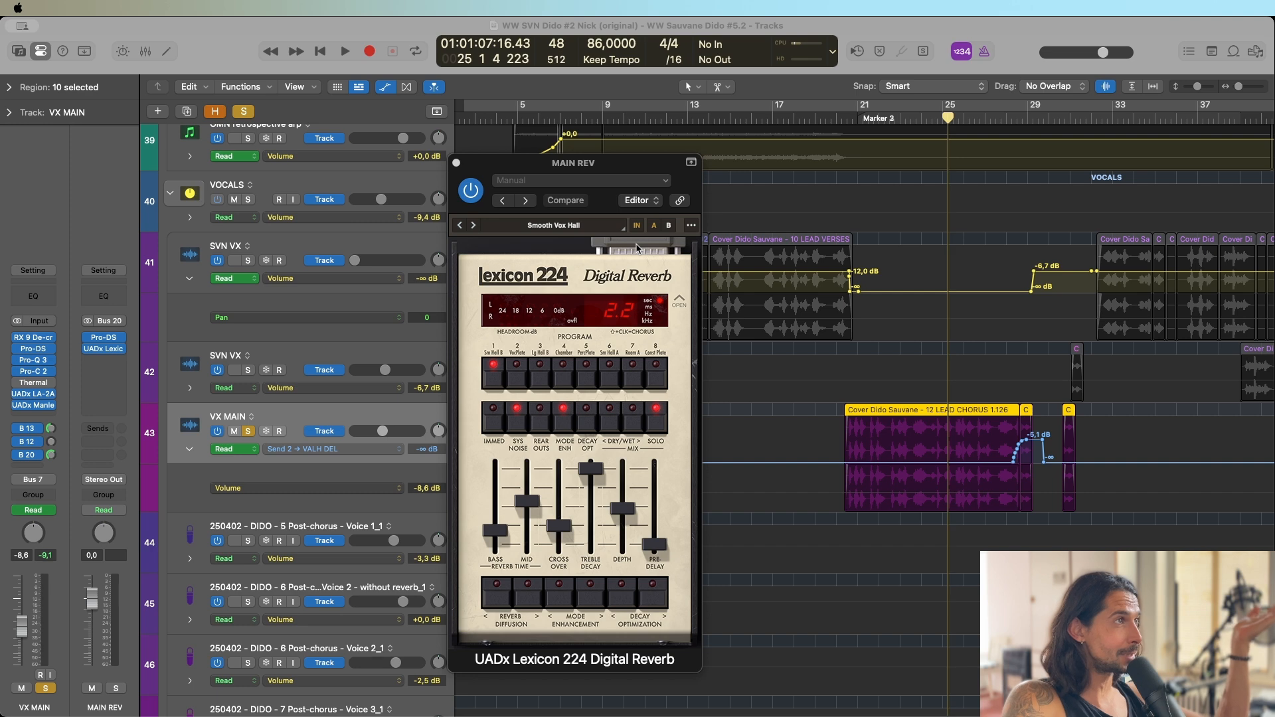
click(679, 300)
click(679, 300)
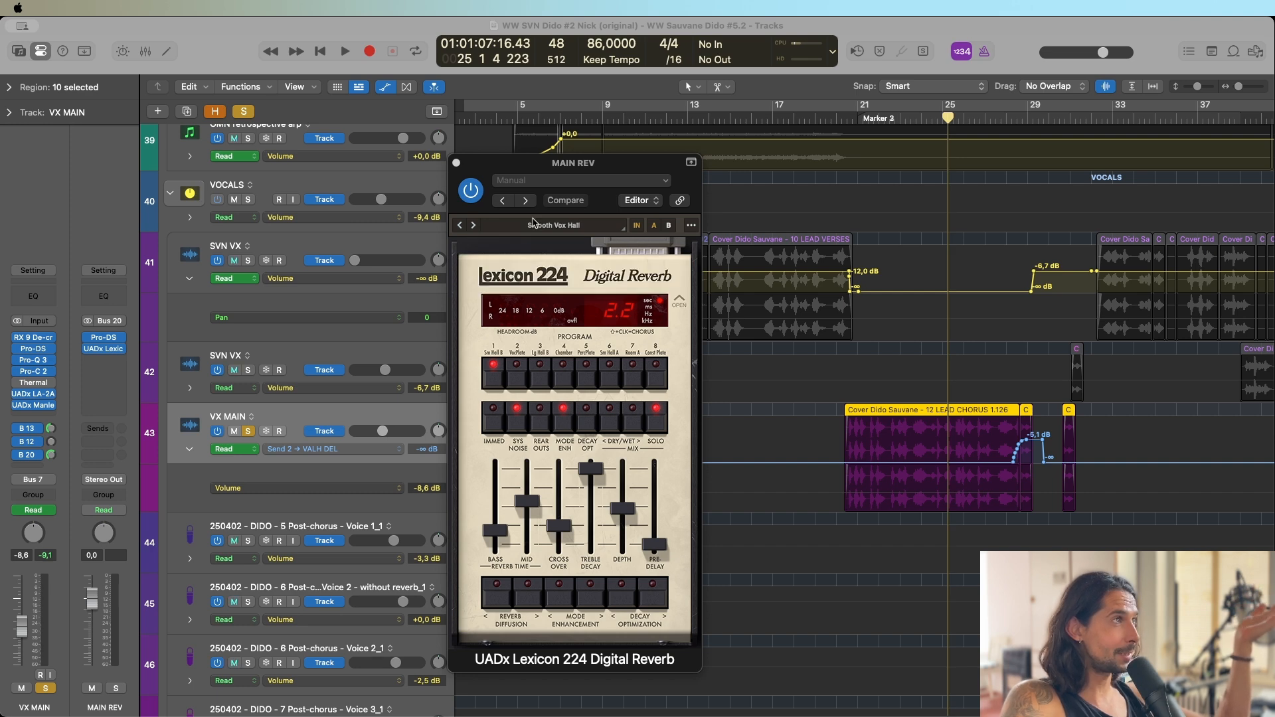
click(544, 227)
click(545, 228)
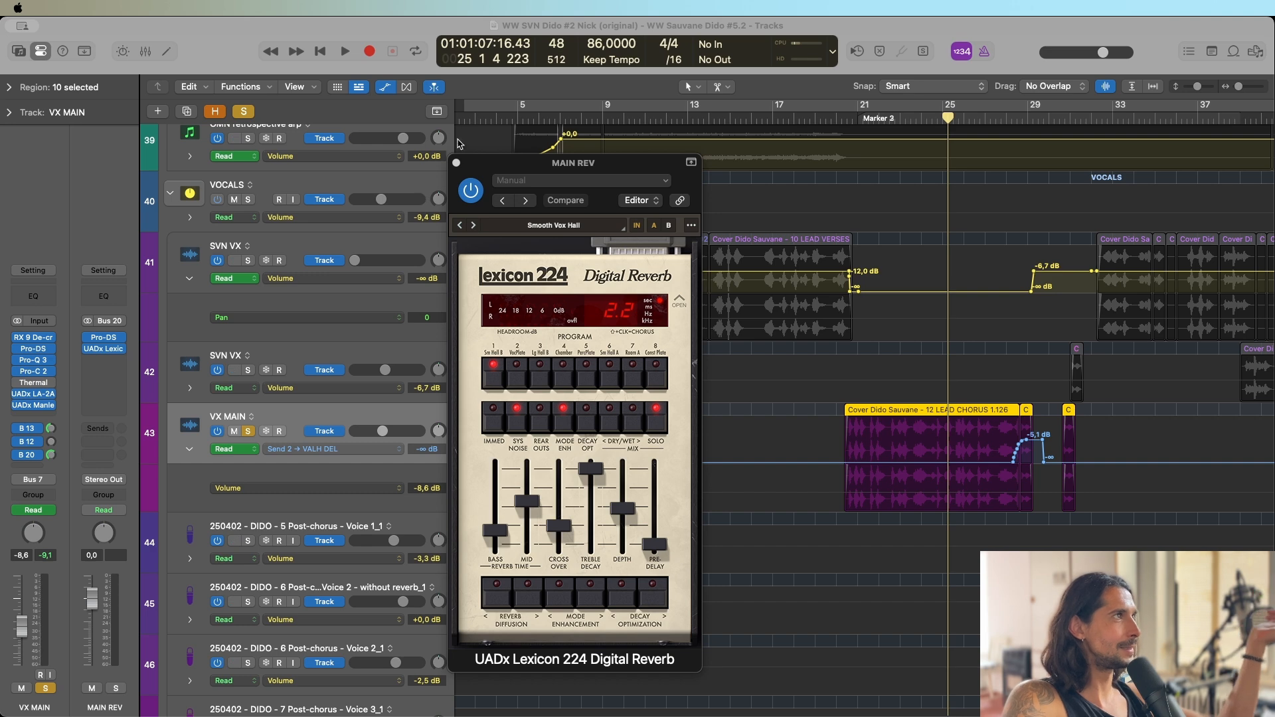
click(456, 162)
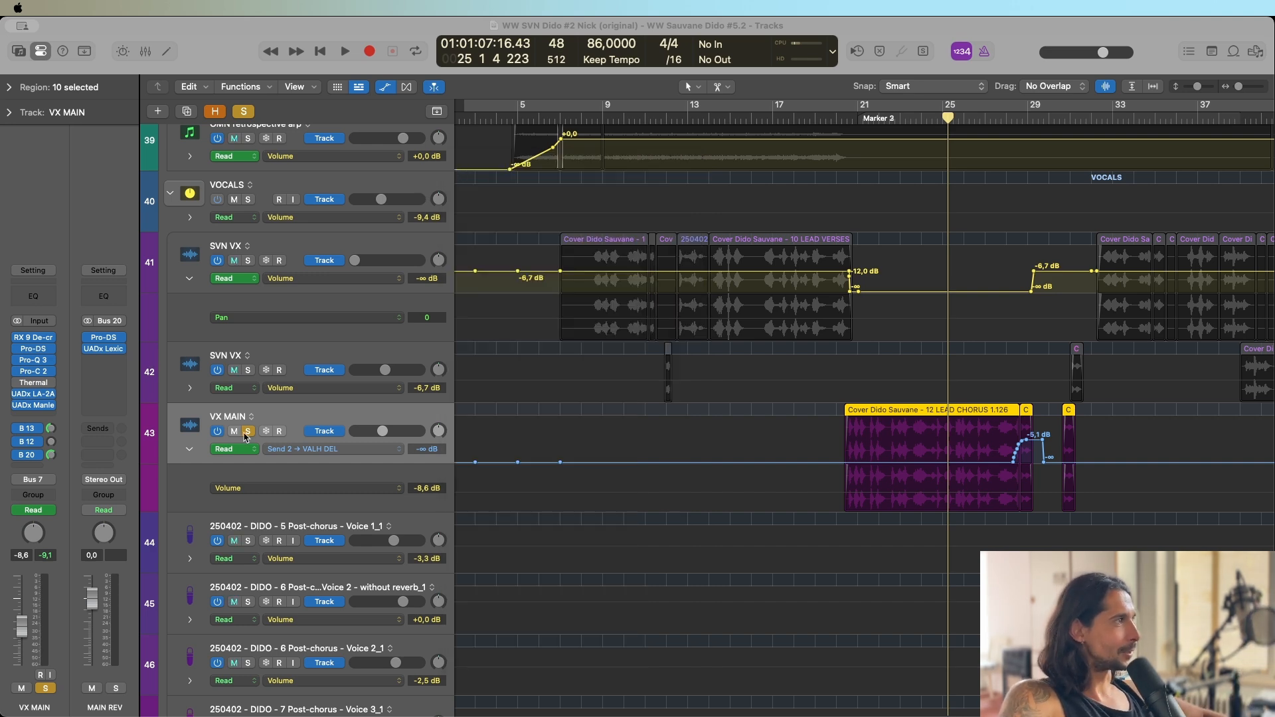
Unsolo VX MAIN and move the playhead to the start of its second lead chorus at 44 3 1.
click(248, 431)
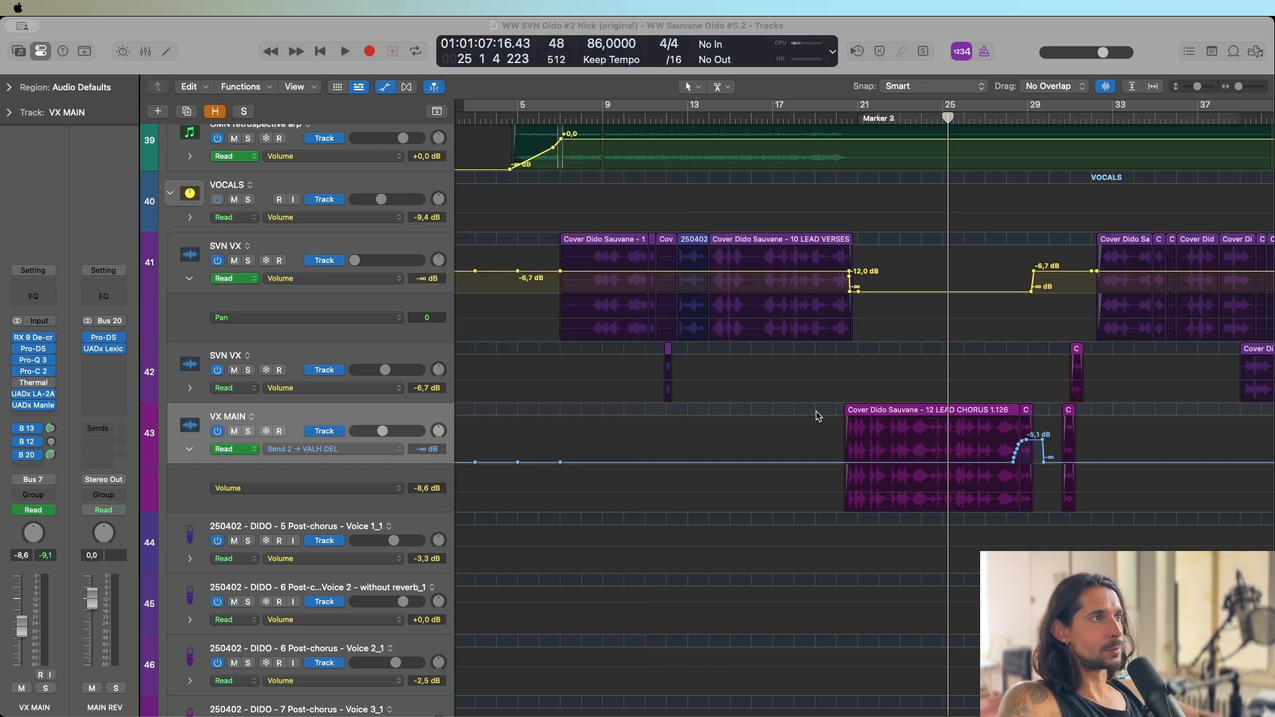
click(516, 118)
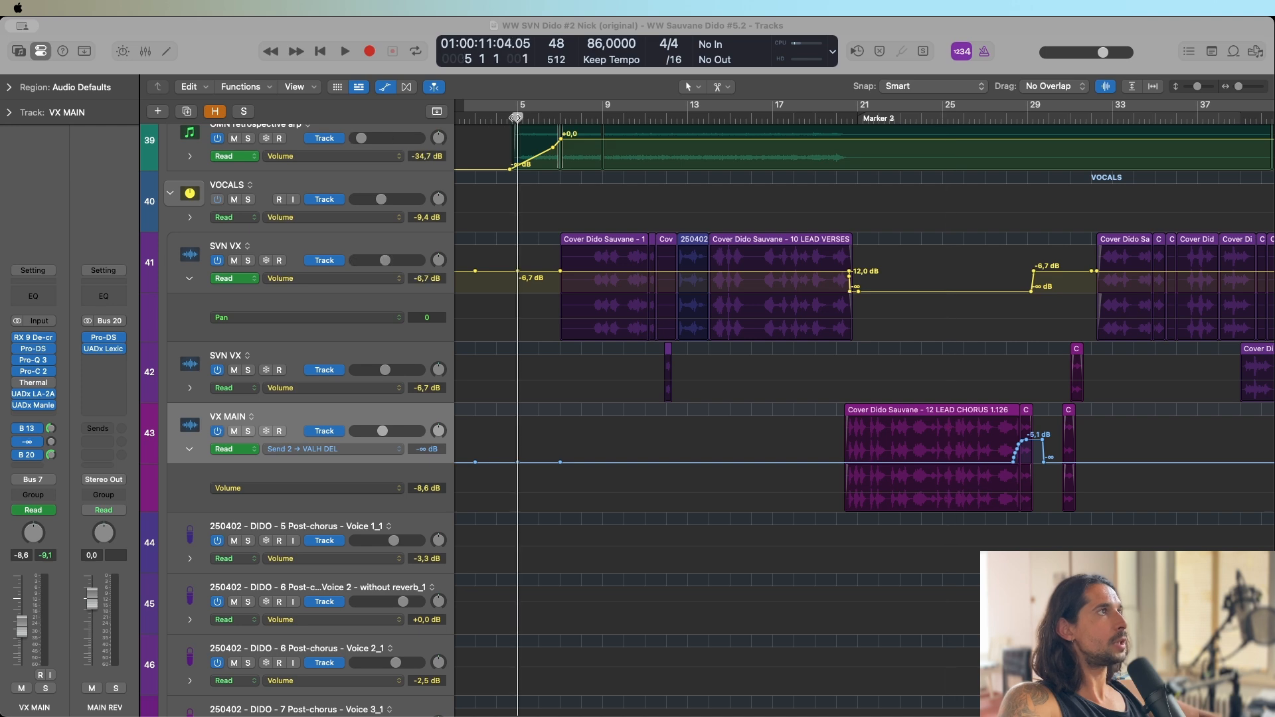
scroll(1127, 251, right, 10)
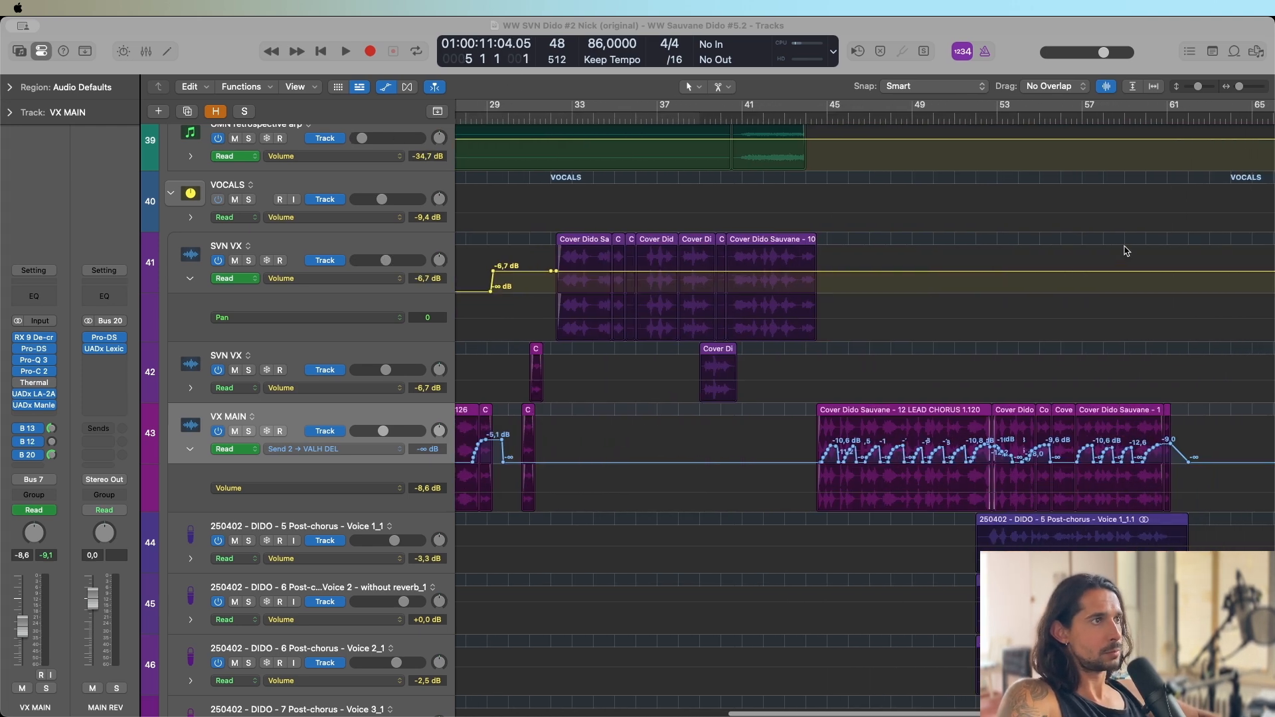
scroll(790, 199, right, 1)
click(805, 118)
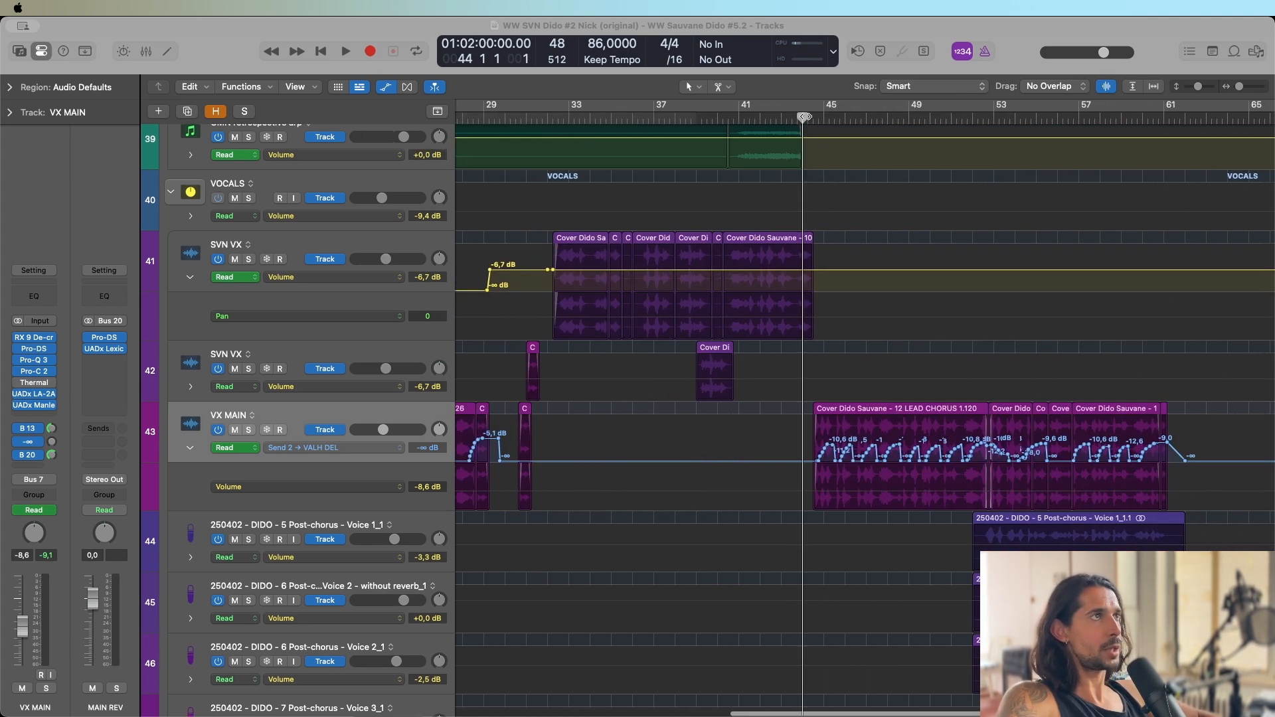
click(818, 117)
click(812, 117)
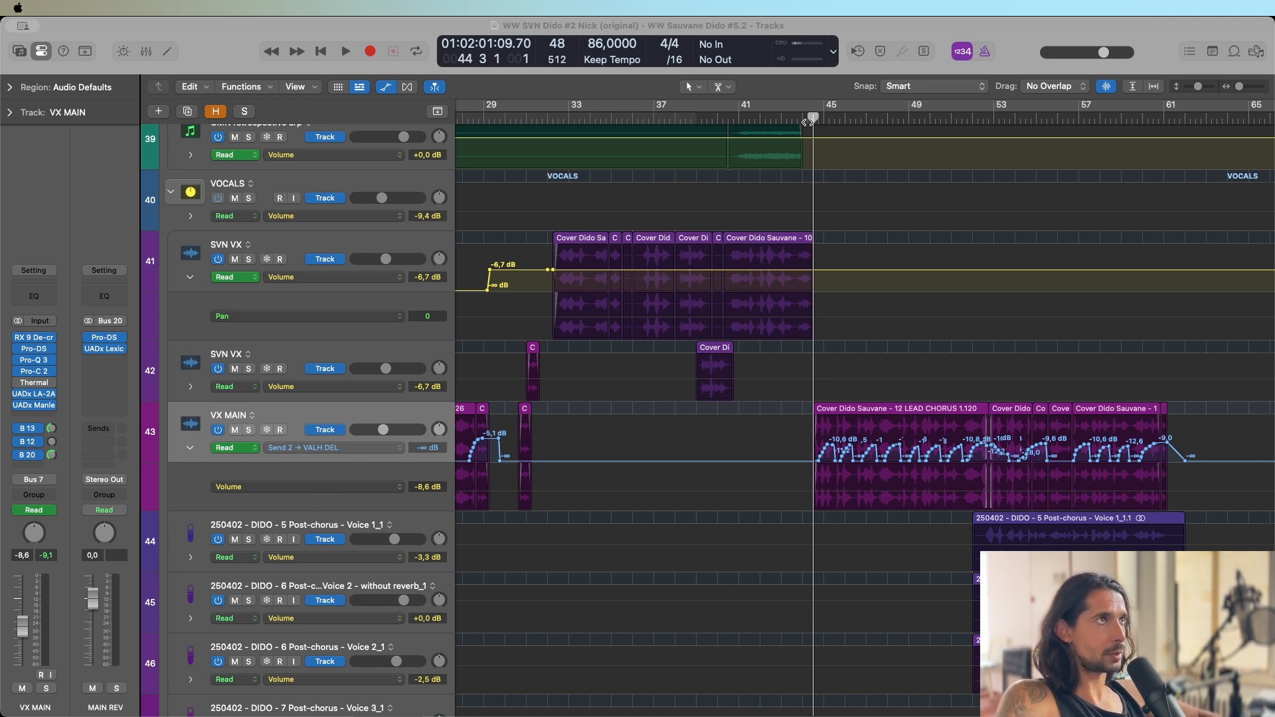
Move the playhead to the start of the post-chorus voices at 52 2 1.
drag(822, 118, 851, 117)
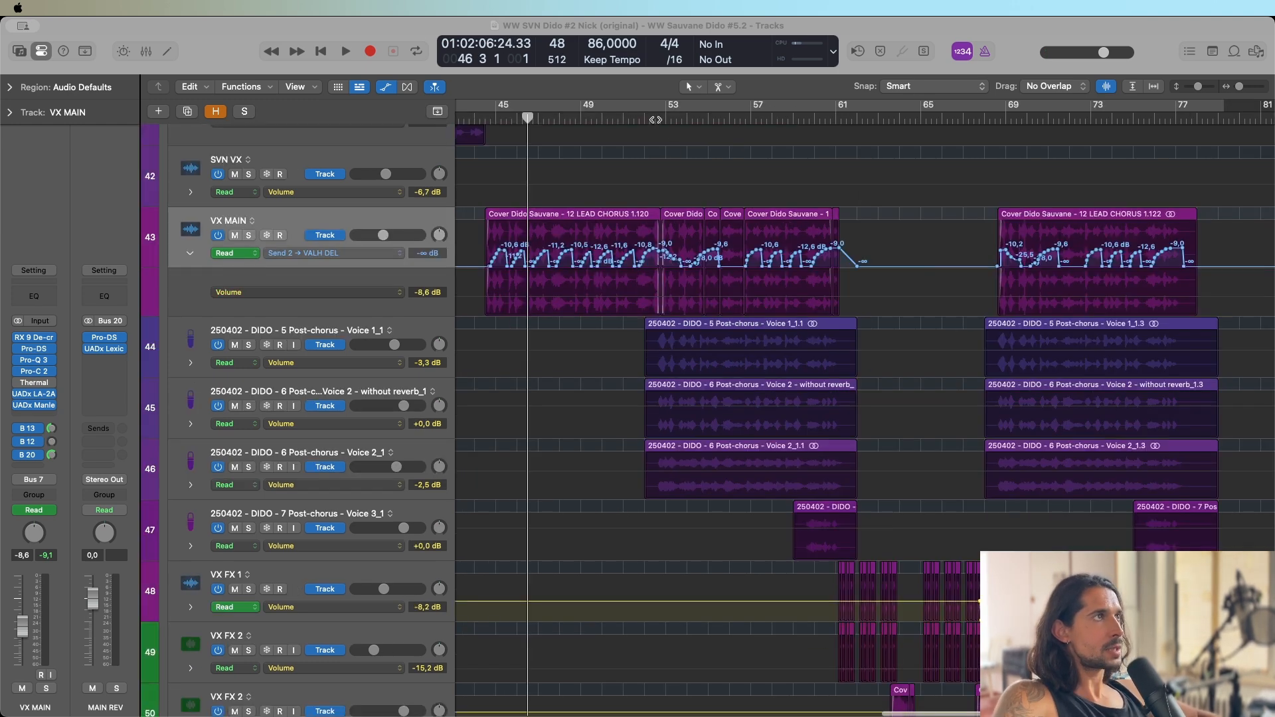
click(655, 118)
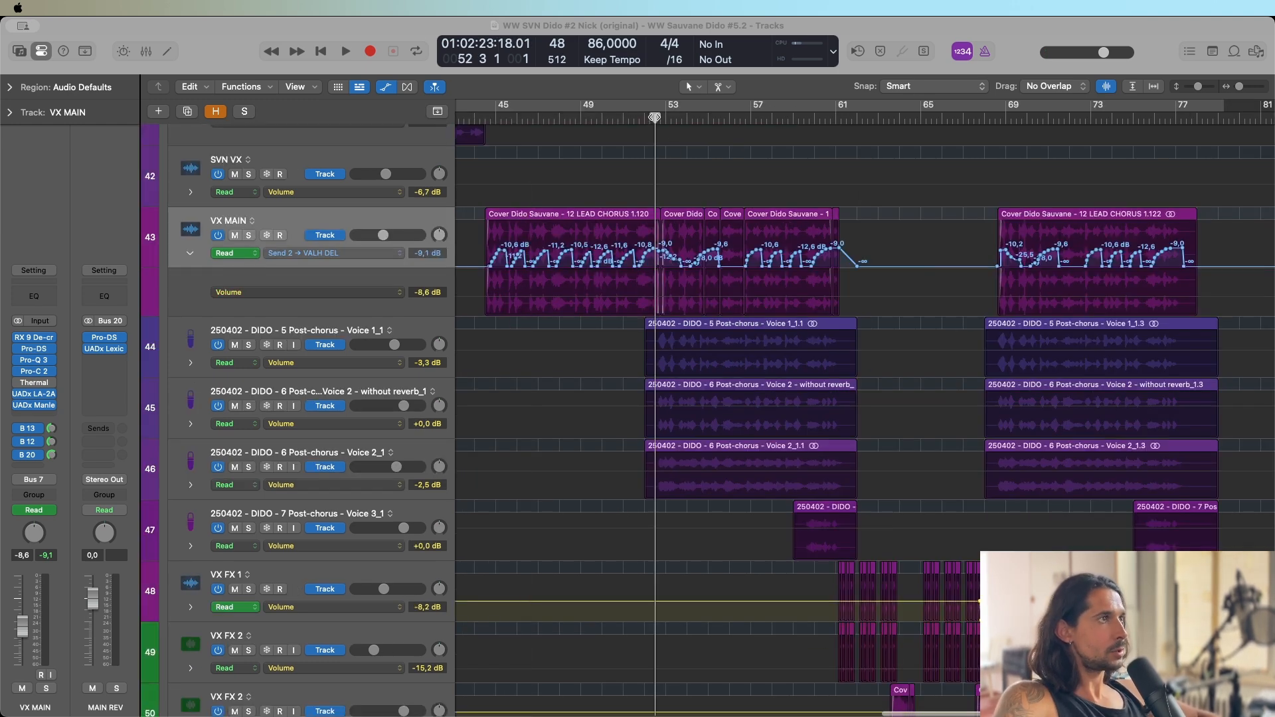
mouse_move(656, 118)
mouse_down()
mouse_move(852, 123)
mouse_move(681, 126)
mouse_move(649, 141)
mouse_up()
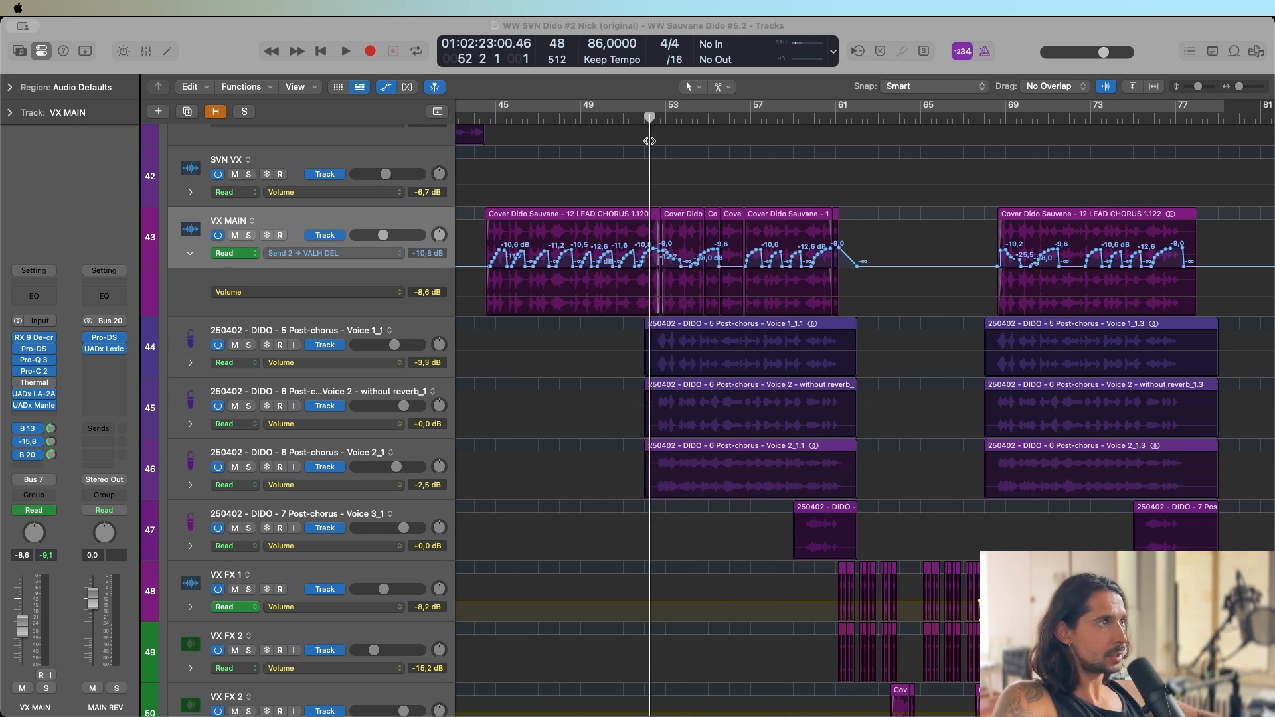
Select the Post-chorus Voice 1, Voice 2 and Voice 3 tracks in turn to inspect their regions and channel strips.
click(313, 335)
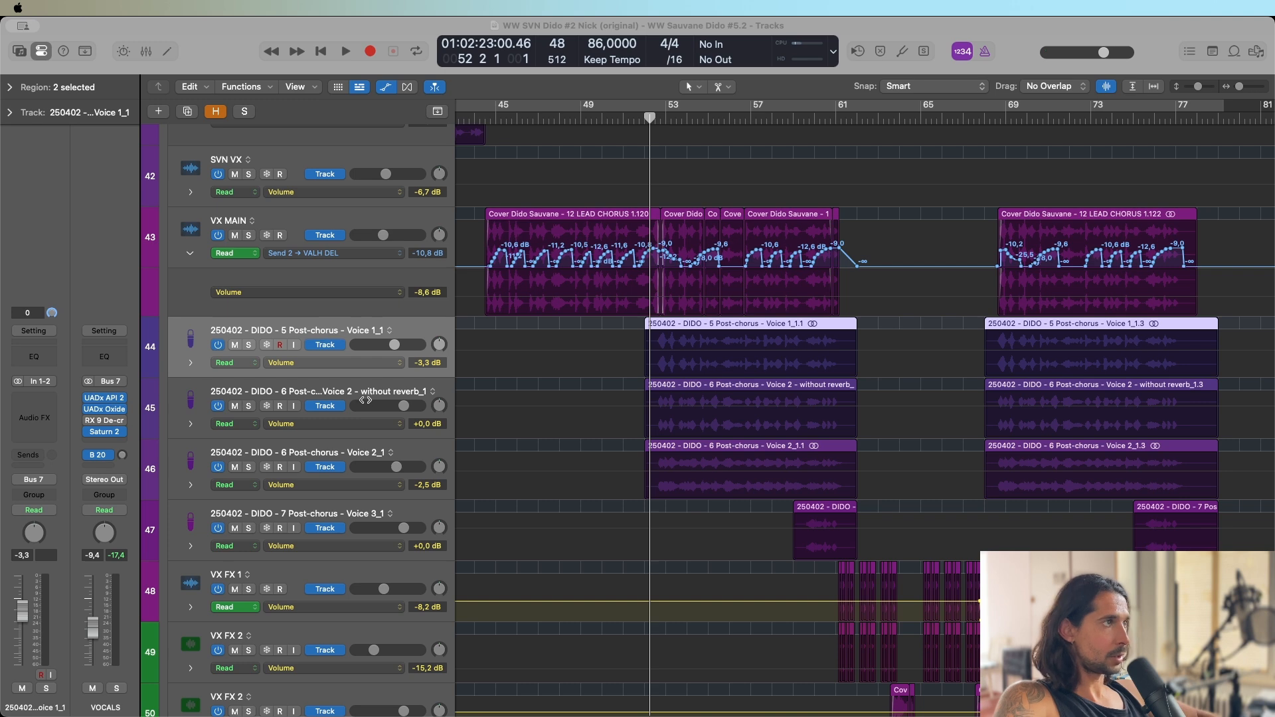
click(303, 388)
click(300, 446)
click(300, 329)
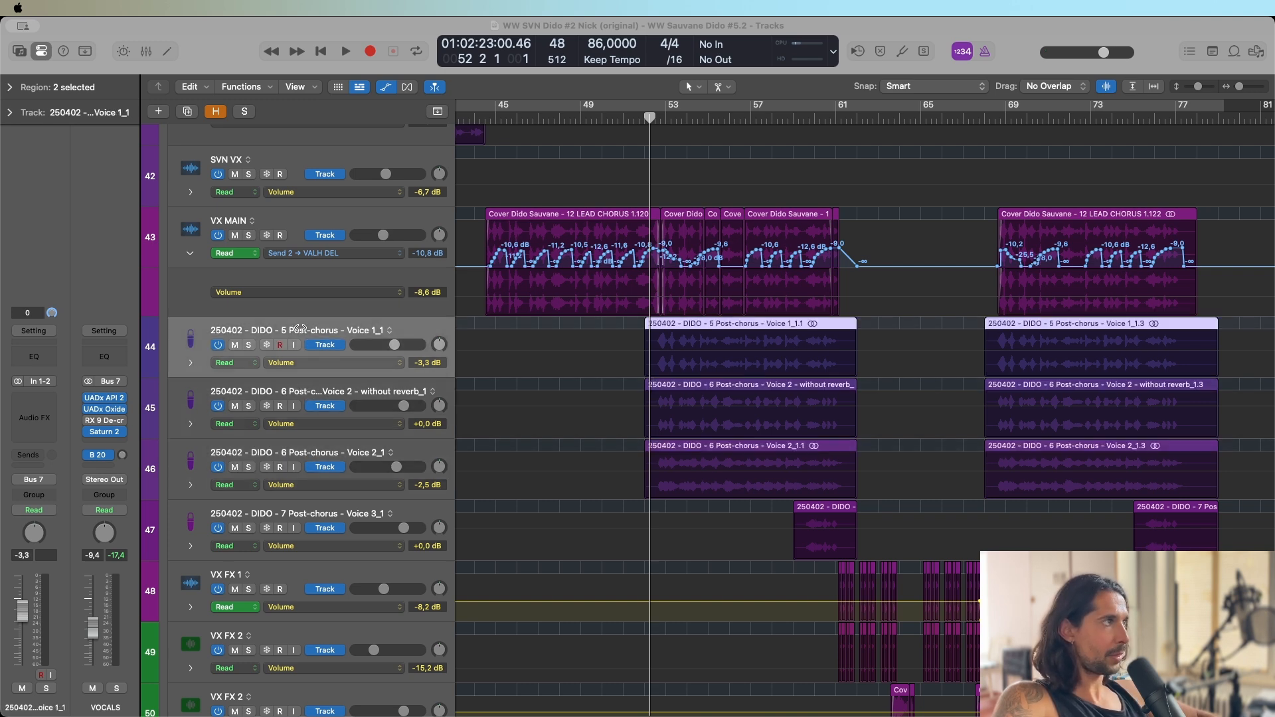
click(327, 382)
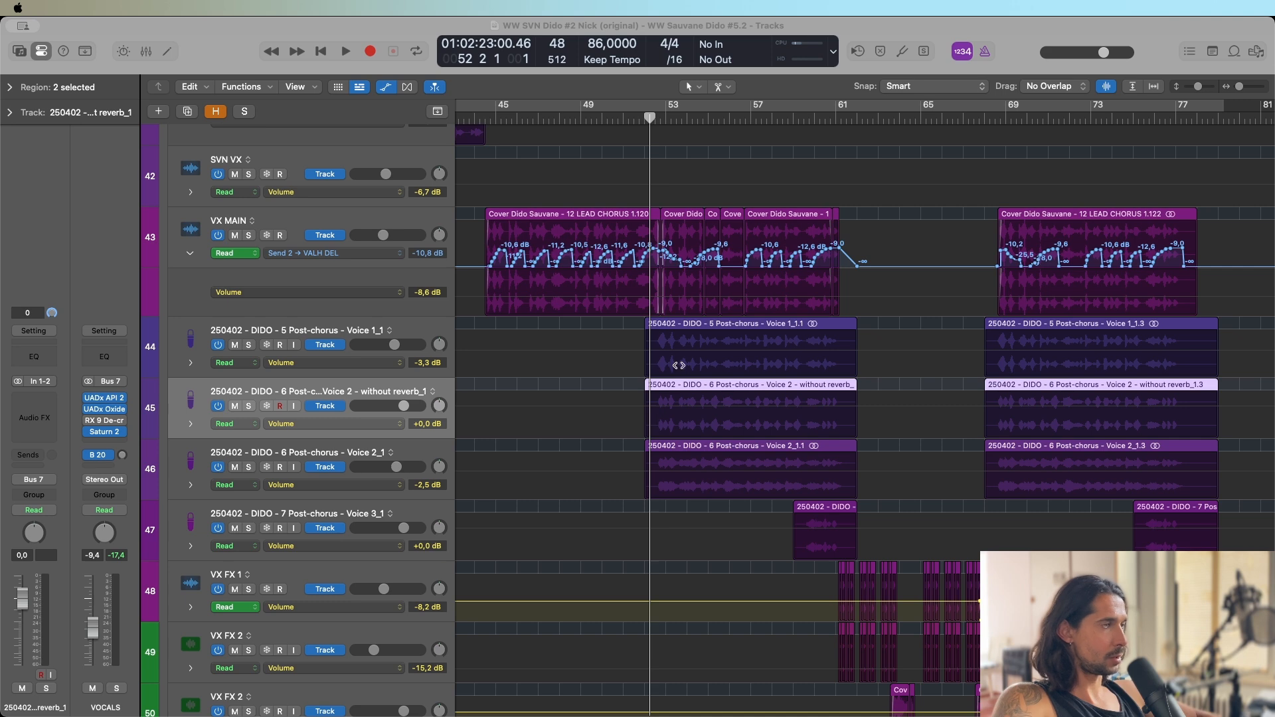
click(345, 515)
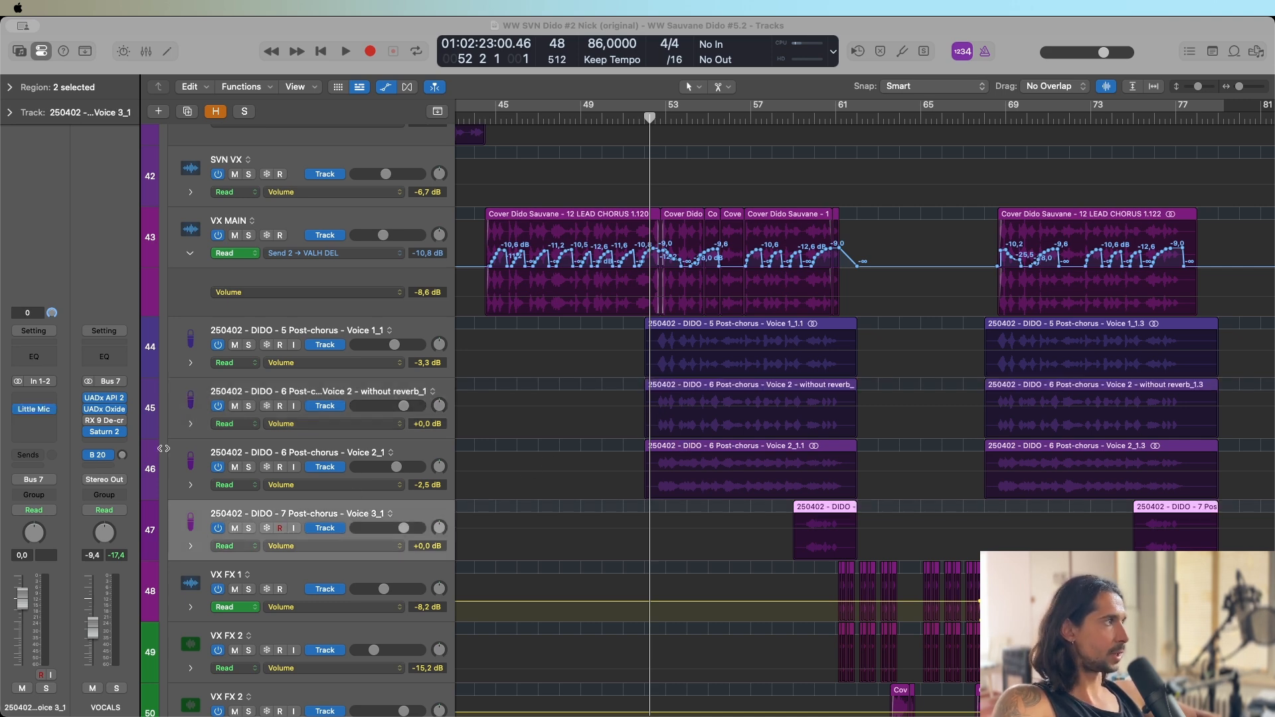
Audition Post-chorus Voice 3 soloed from bar 59 with its Little MicroShift open, then close the plug-in and unsolo the track.
click(805, 117)
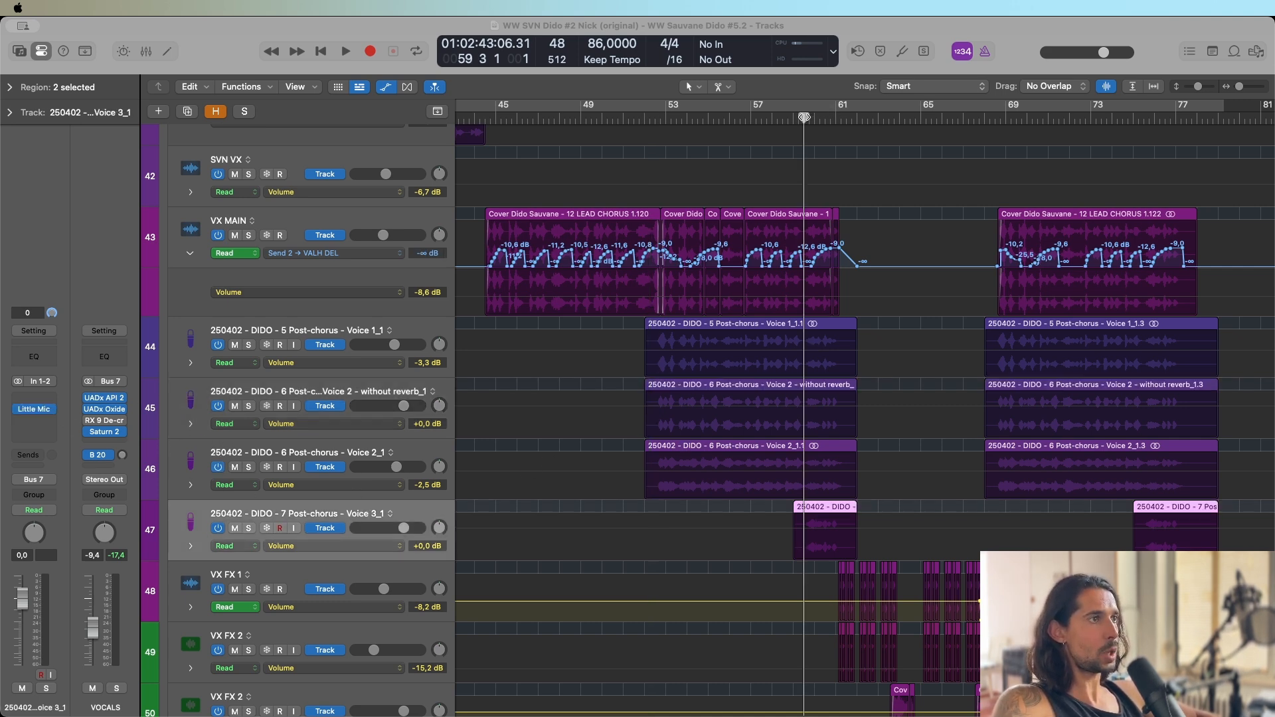
click(249, 528)
click(34, 409)
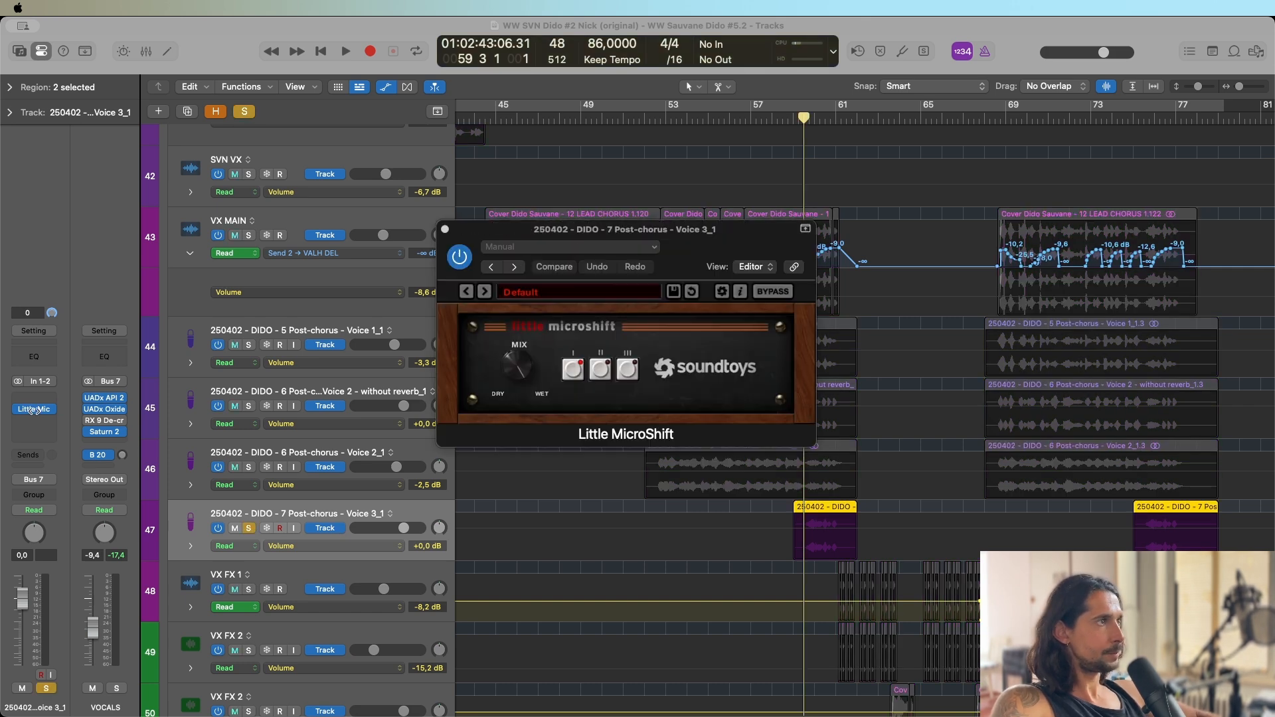
click(346, 52)
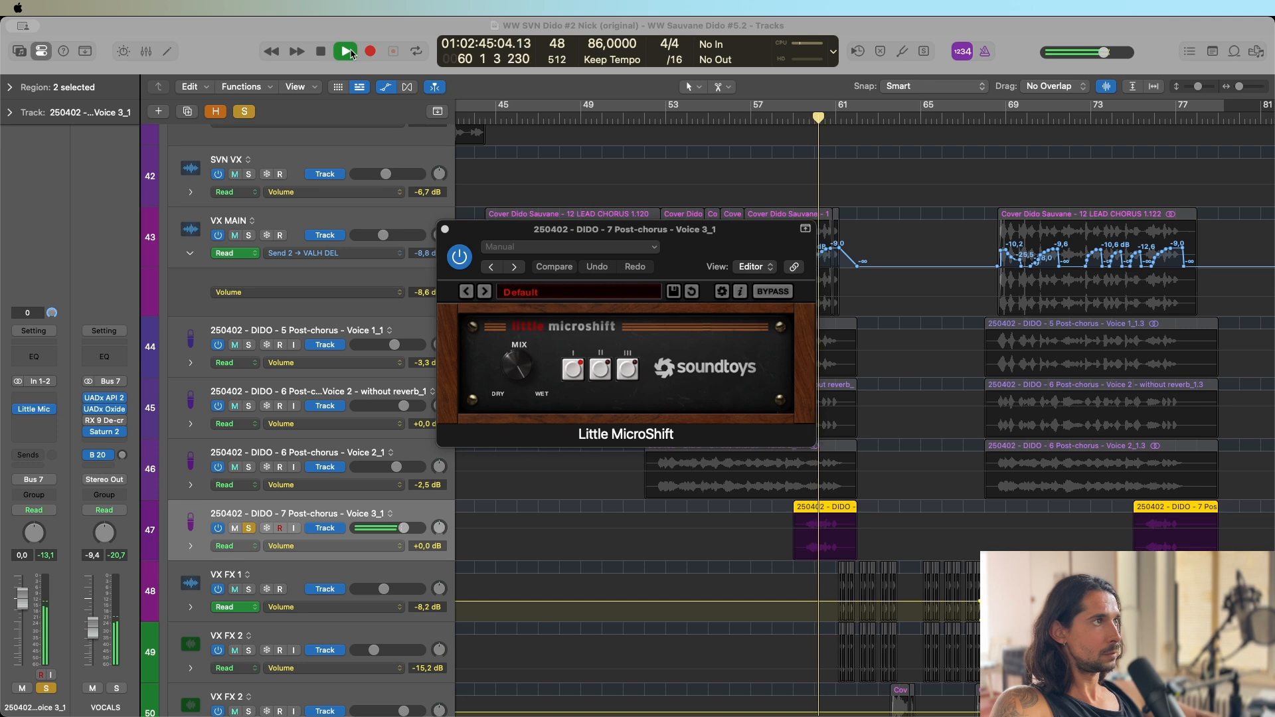
click(446, 230)
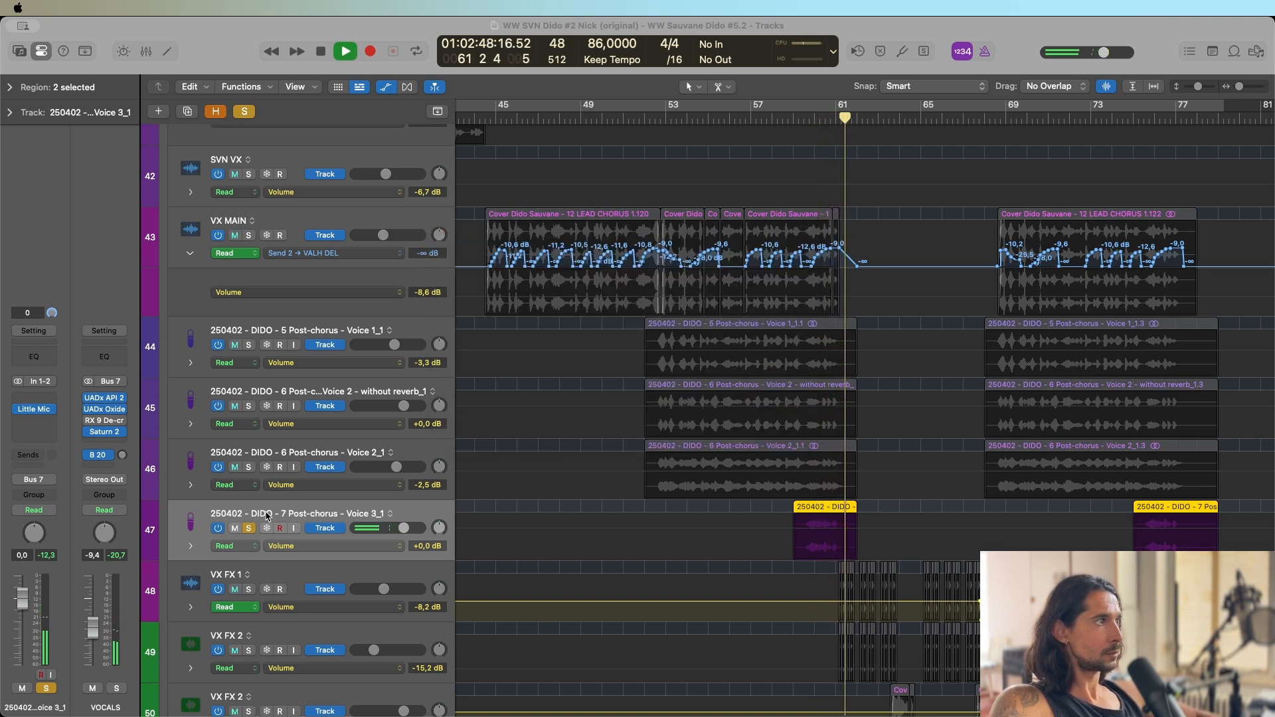
click(247, 528)
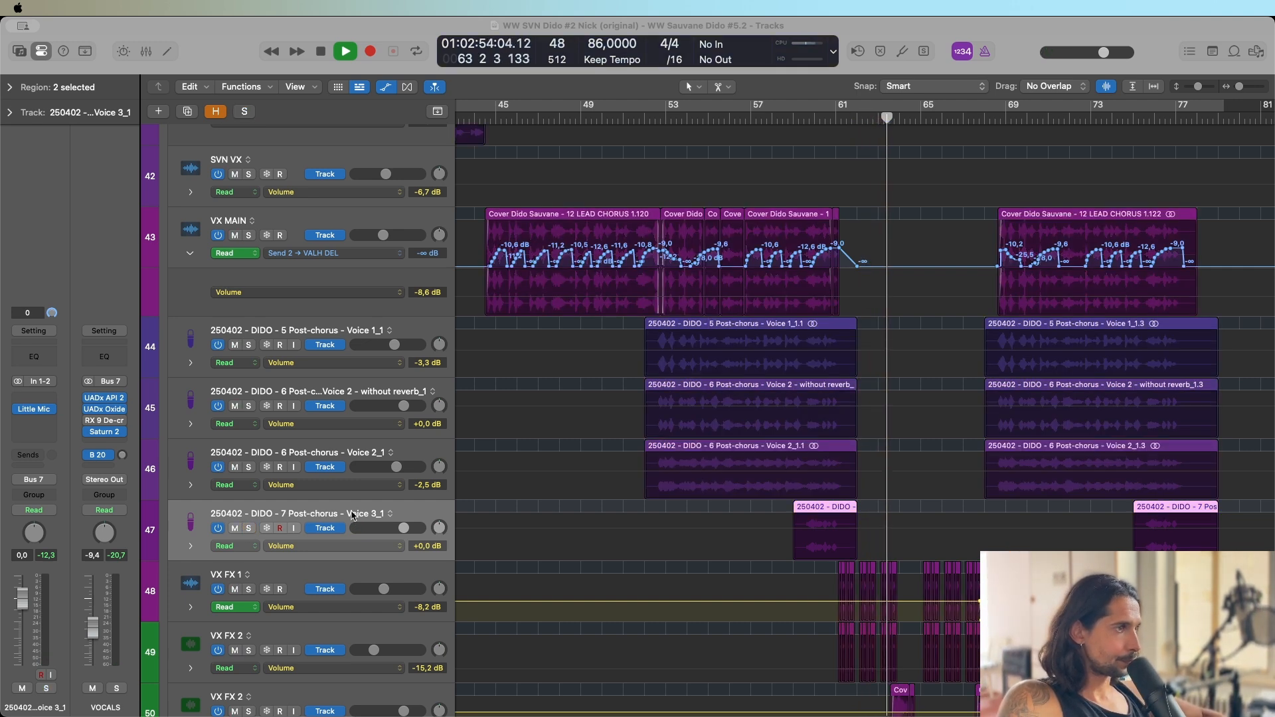
Solo VX FX 1, replay its chopped vocal from just before bar 61, stop playback and deselect the regions.
click(249, 589)
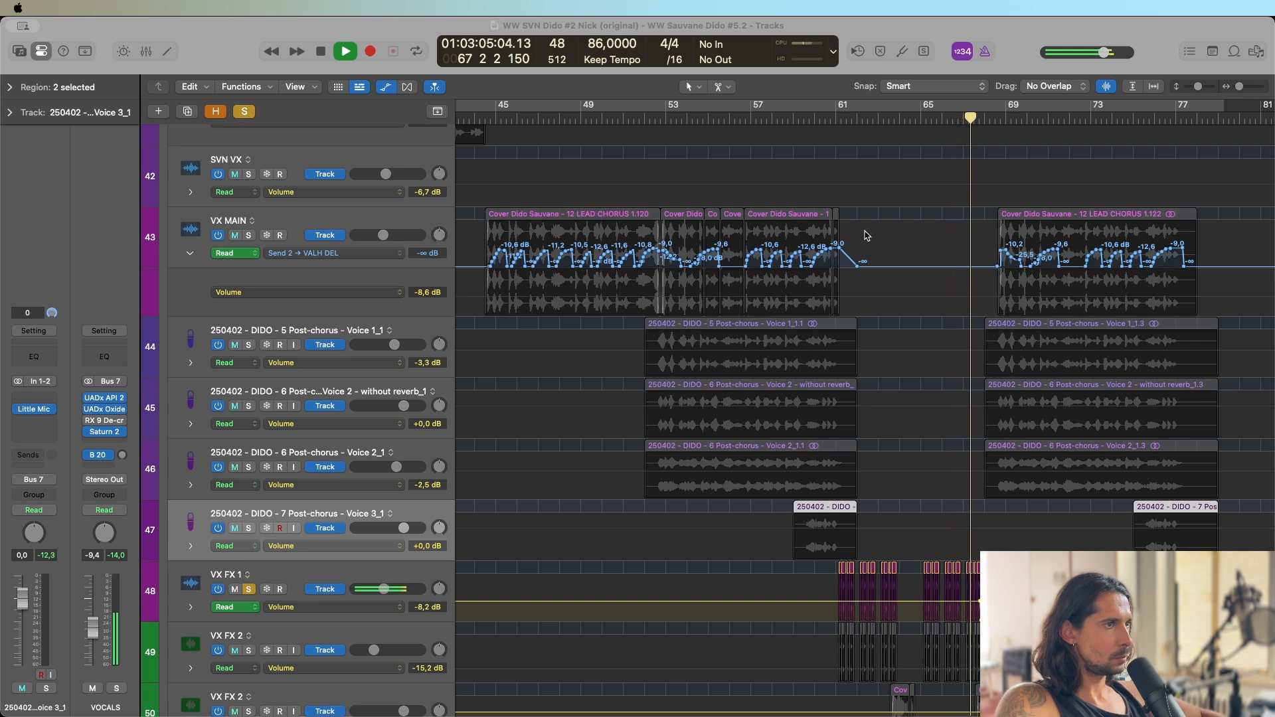
click(834, 118)
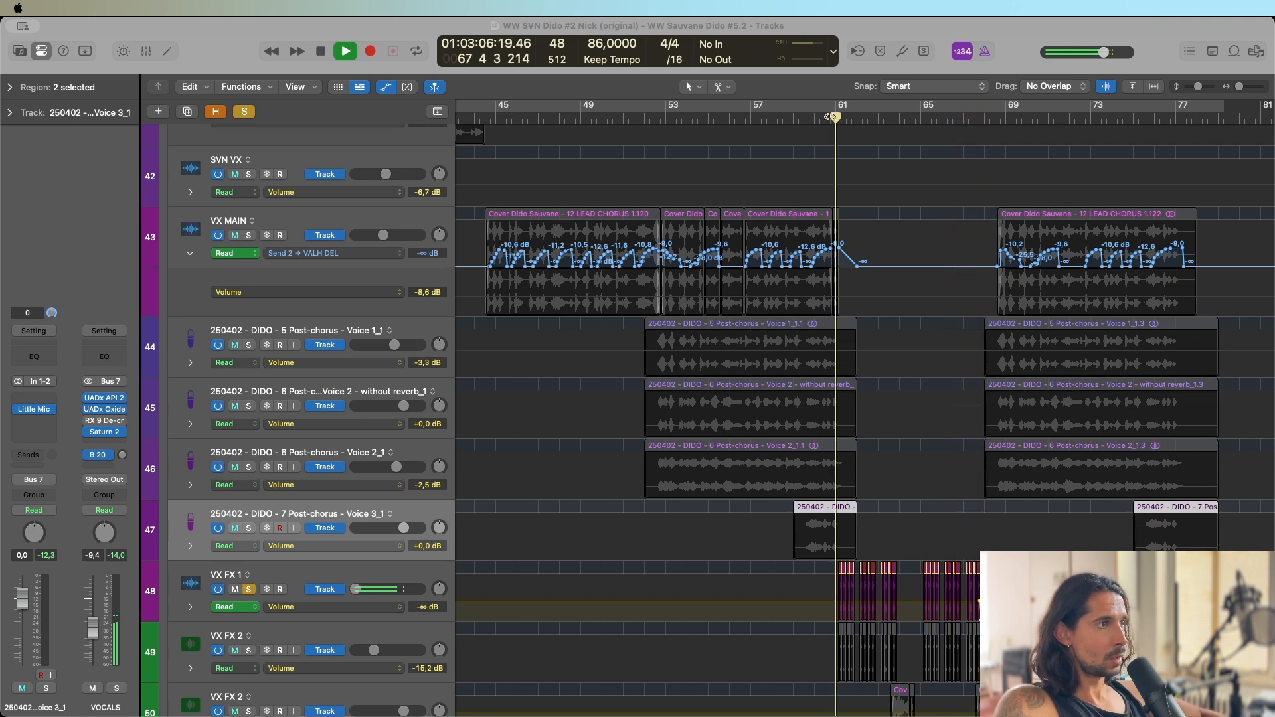
scroll(848, 599, right, 2)
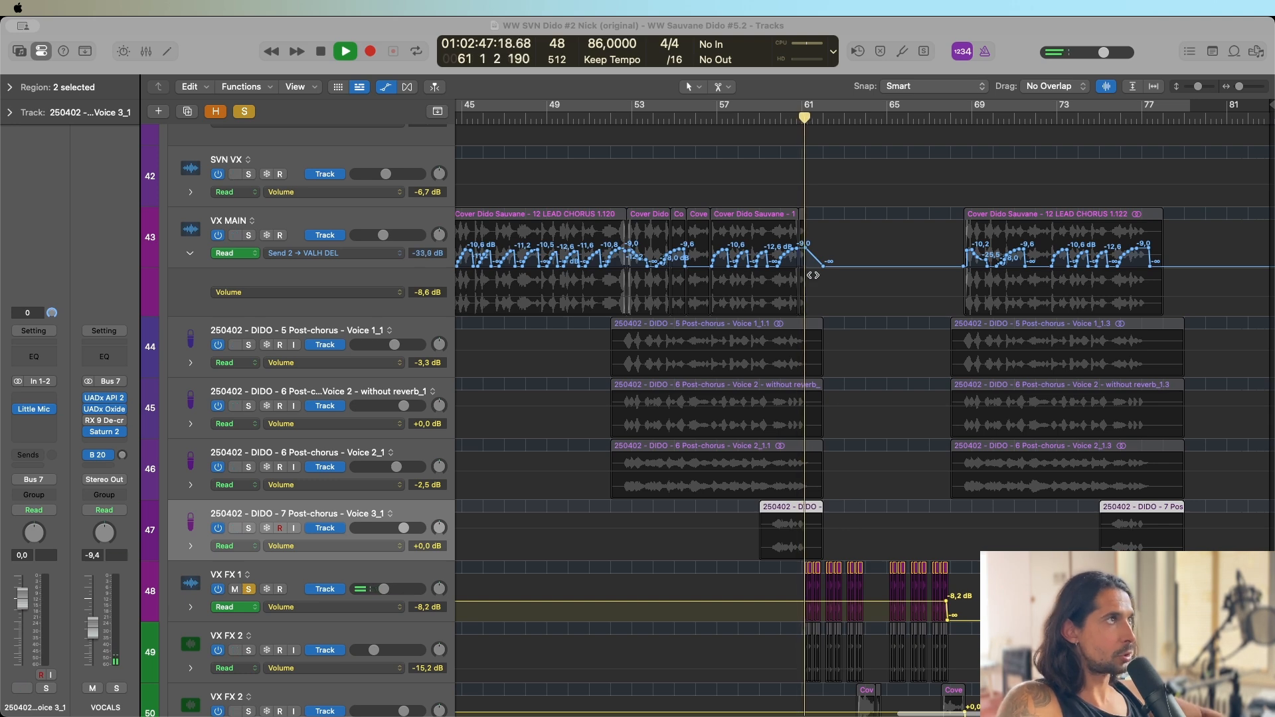
click(321, 53)
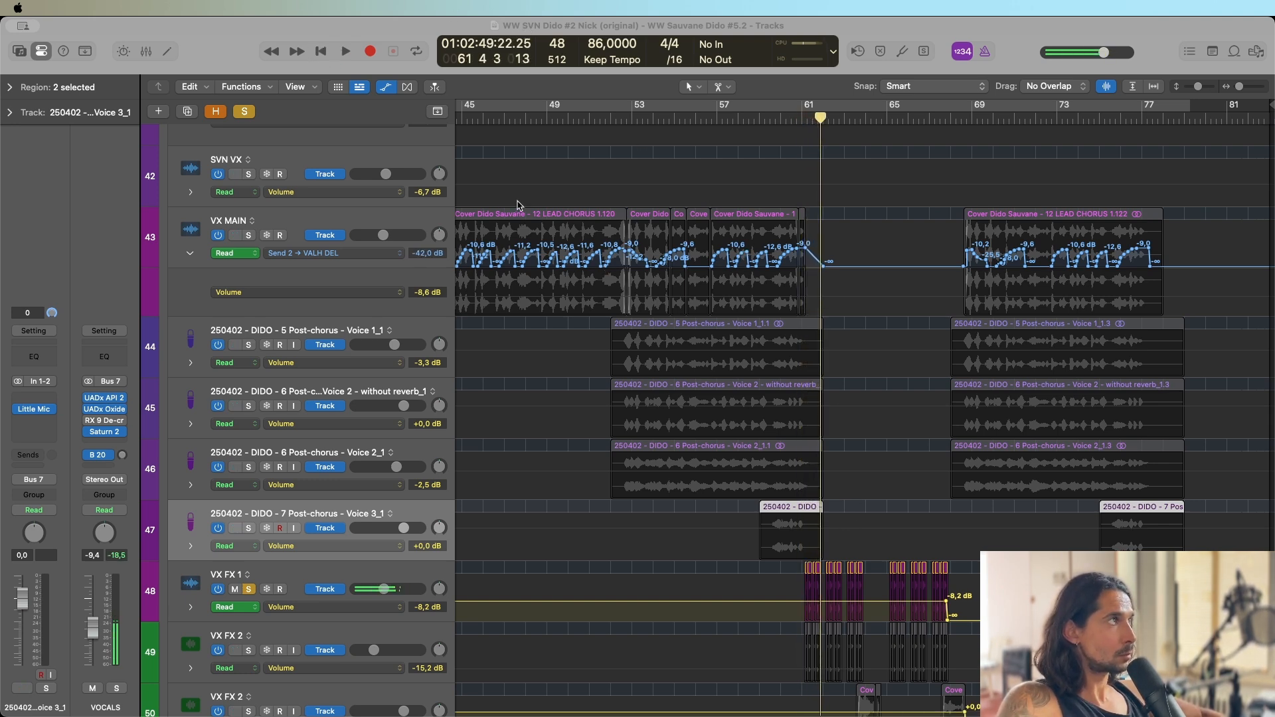
click(877, 573)
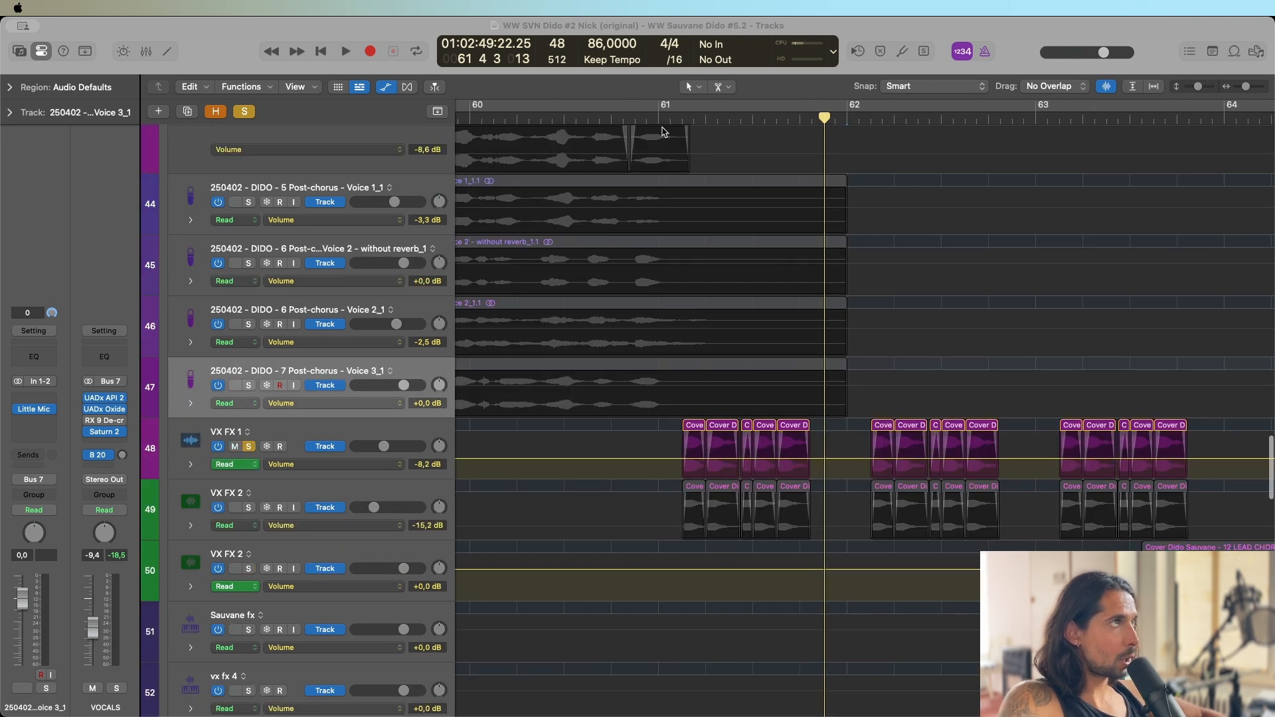
Examine the cuts and fades between VX FX 1's chopped regions from bar 61 through bar 62.
click(661, 120)
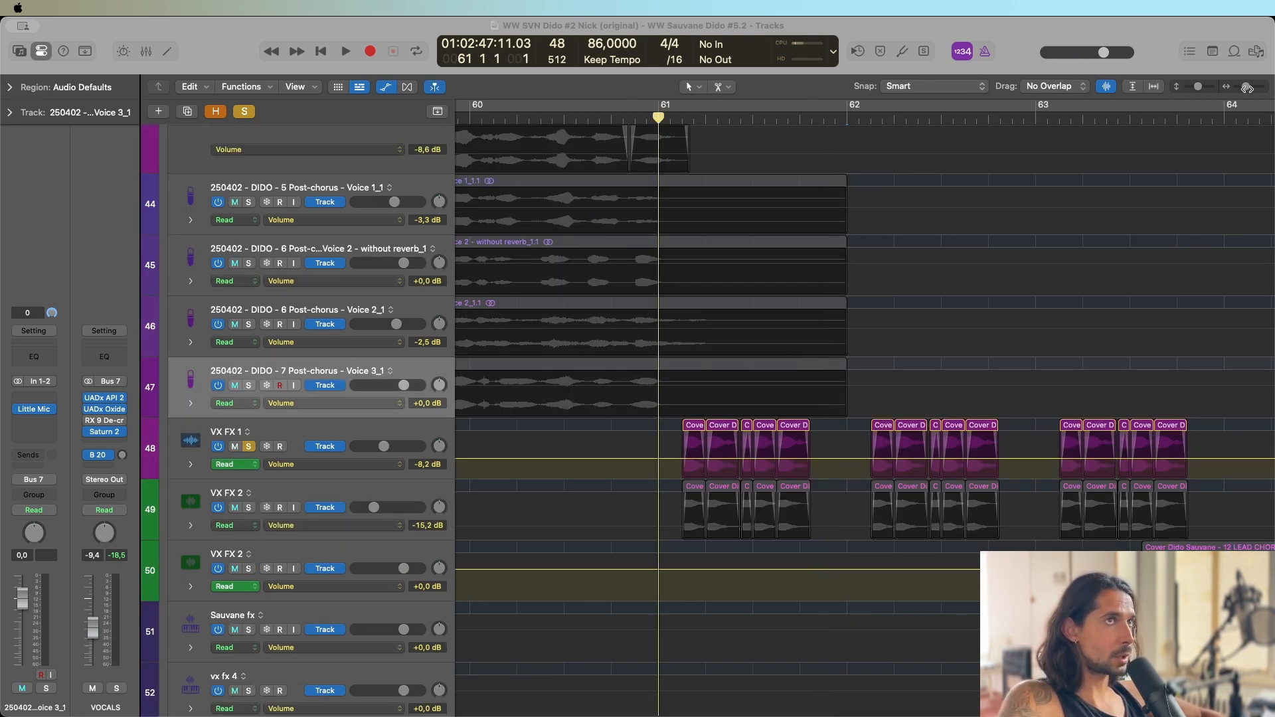
drag(1247, 89, 1252, 90)
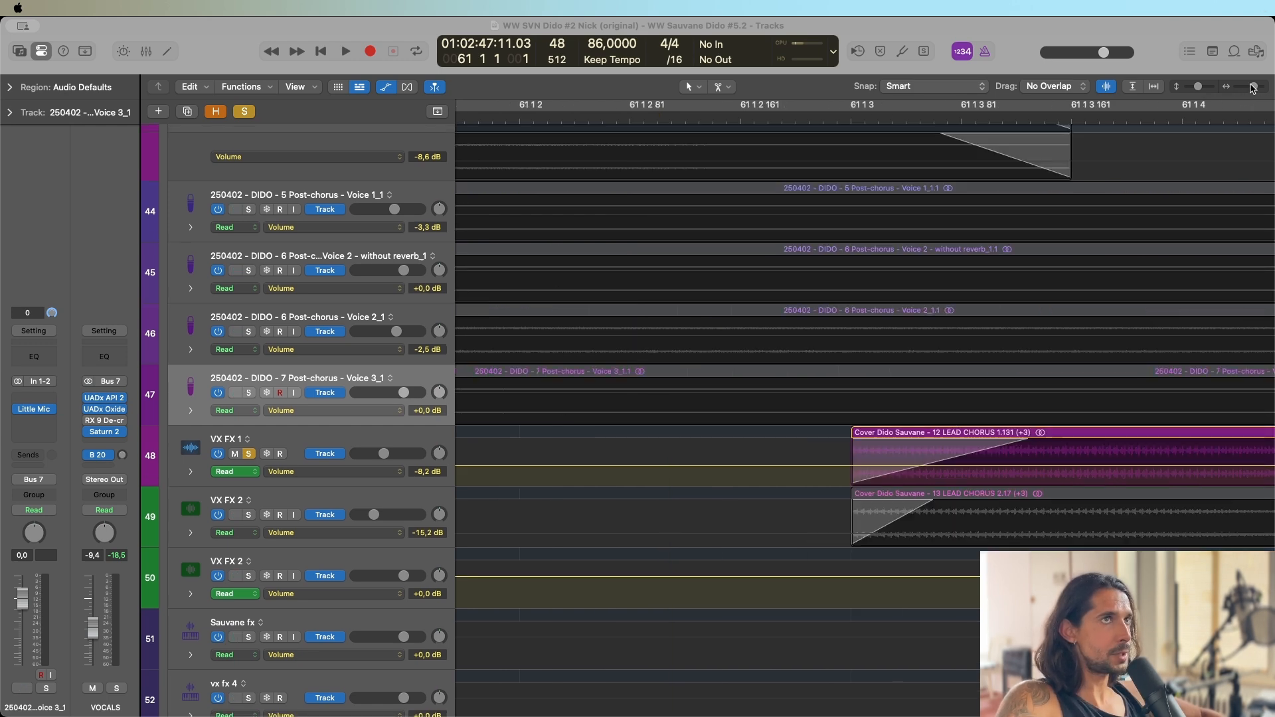
mouse_move(1253, 87)
mouse_down()
mouse_move(1239, 97)
mouse_move(1252, 97)
mouse_up()
scroll(1076, 449, right, 10)
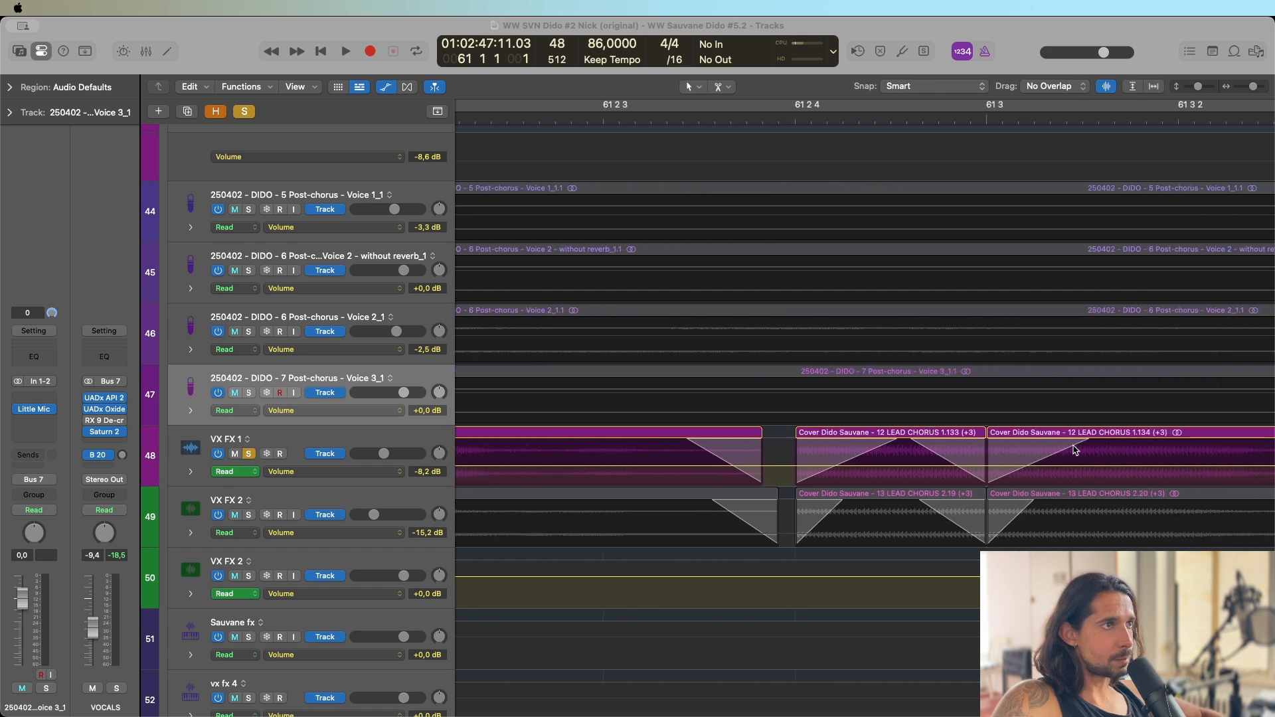
scroll(1074, 450, right, 10)
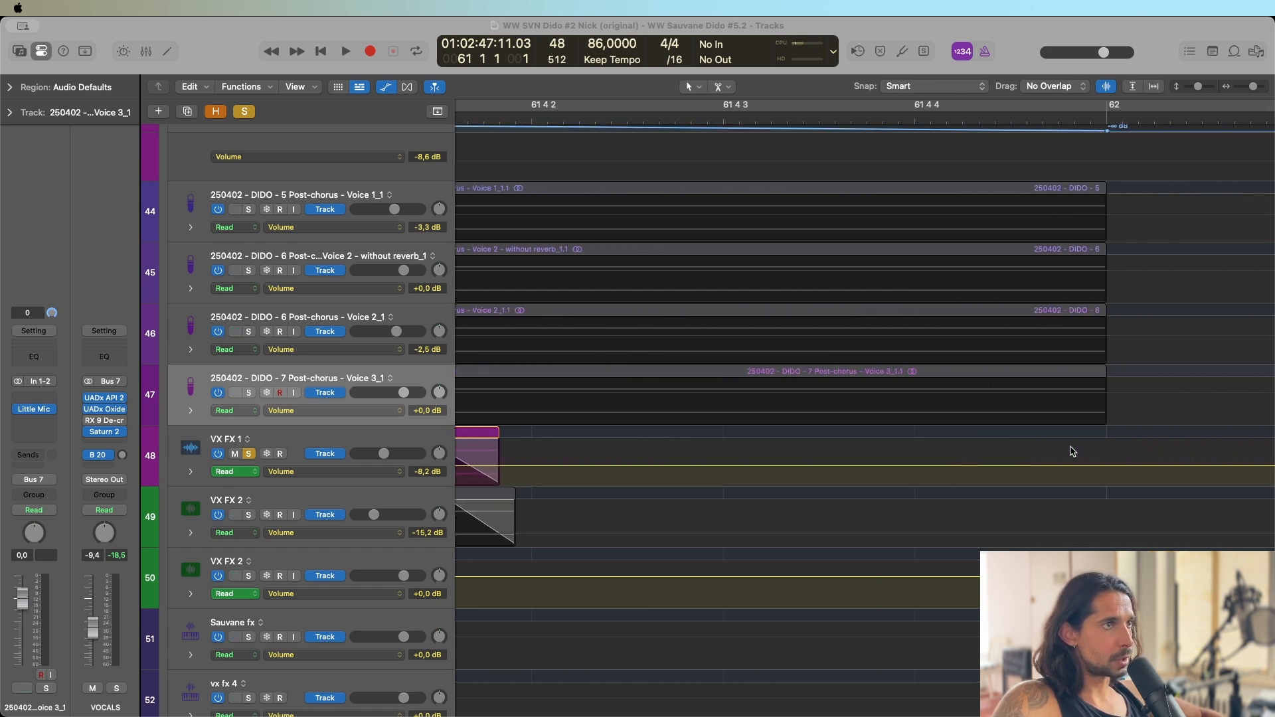
scroll(1076, 456, right, 10)
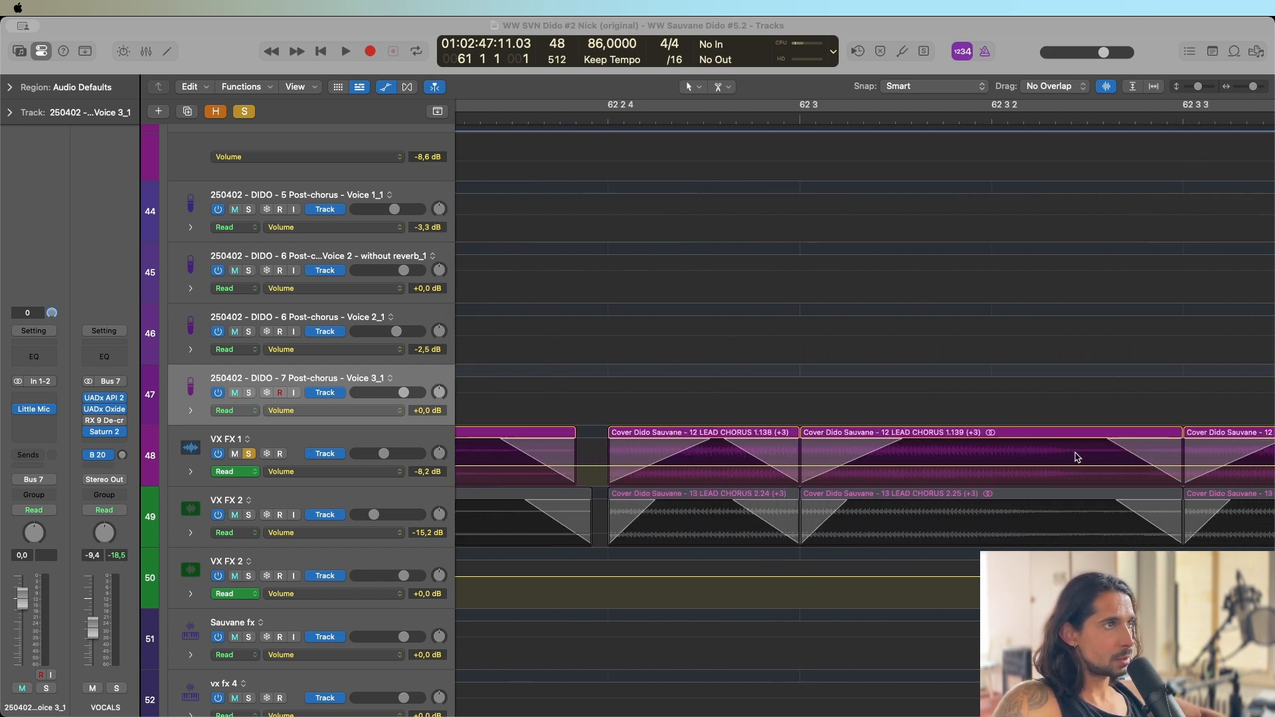
scroll(1074, 459, right, 5)
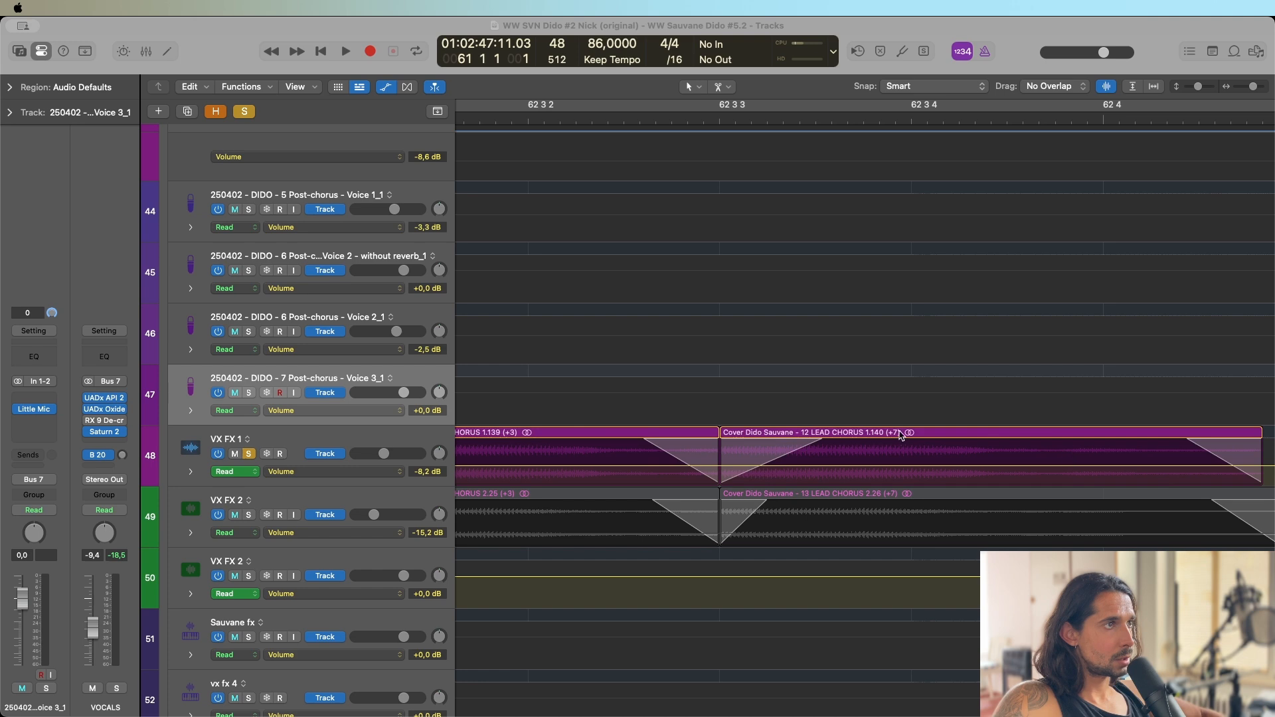
drag(1253, 86, 1252, 87)
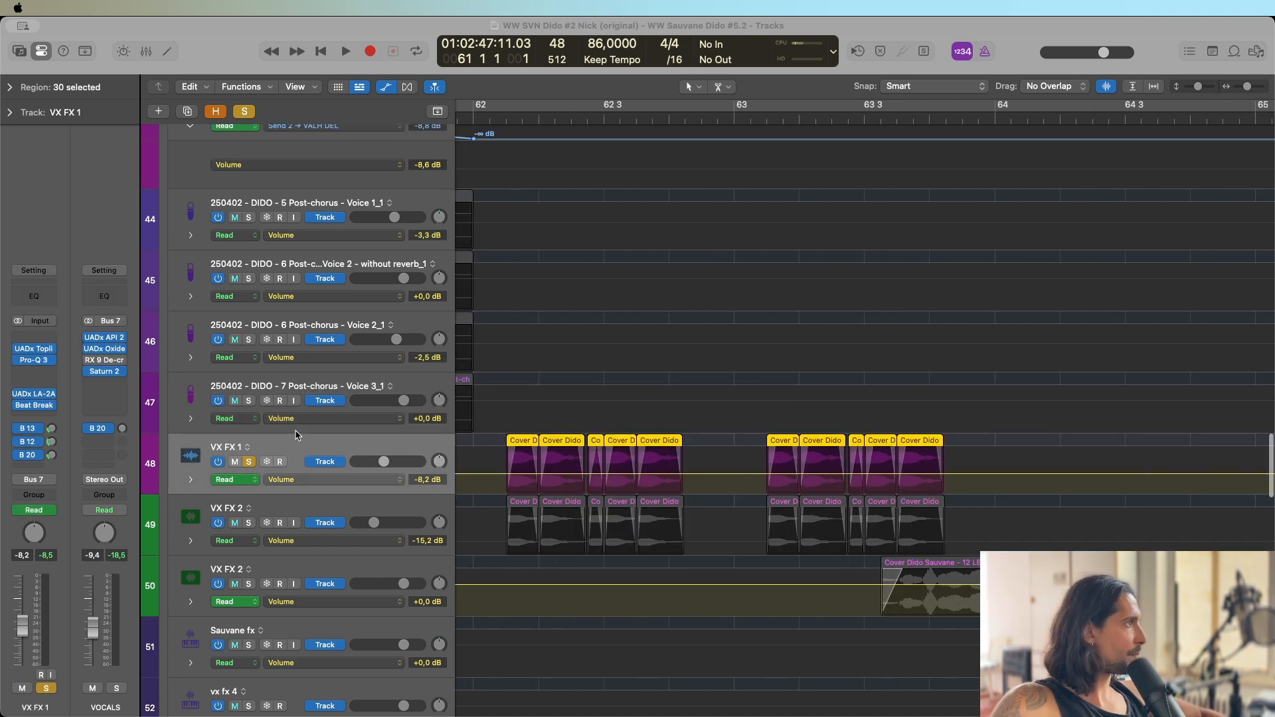
Play VX FX 1 from 62 1 3 with its plug-ins bypassed, open UADx Topline Vocal Suite with it enabled, and stop playback.
click(507, 120)
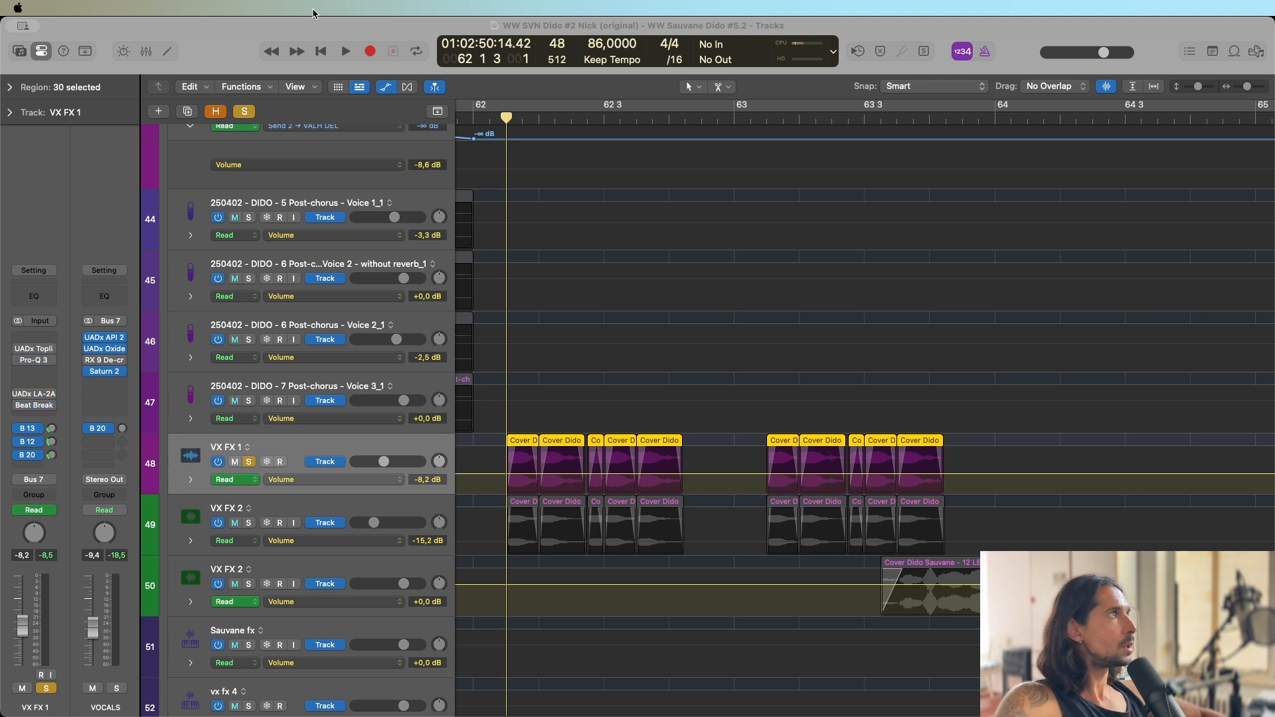
key(space)
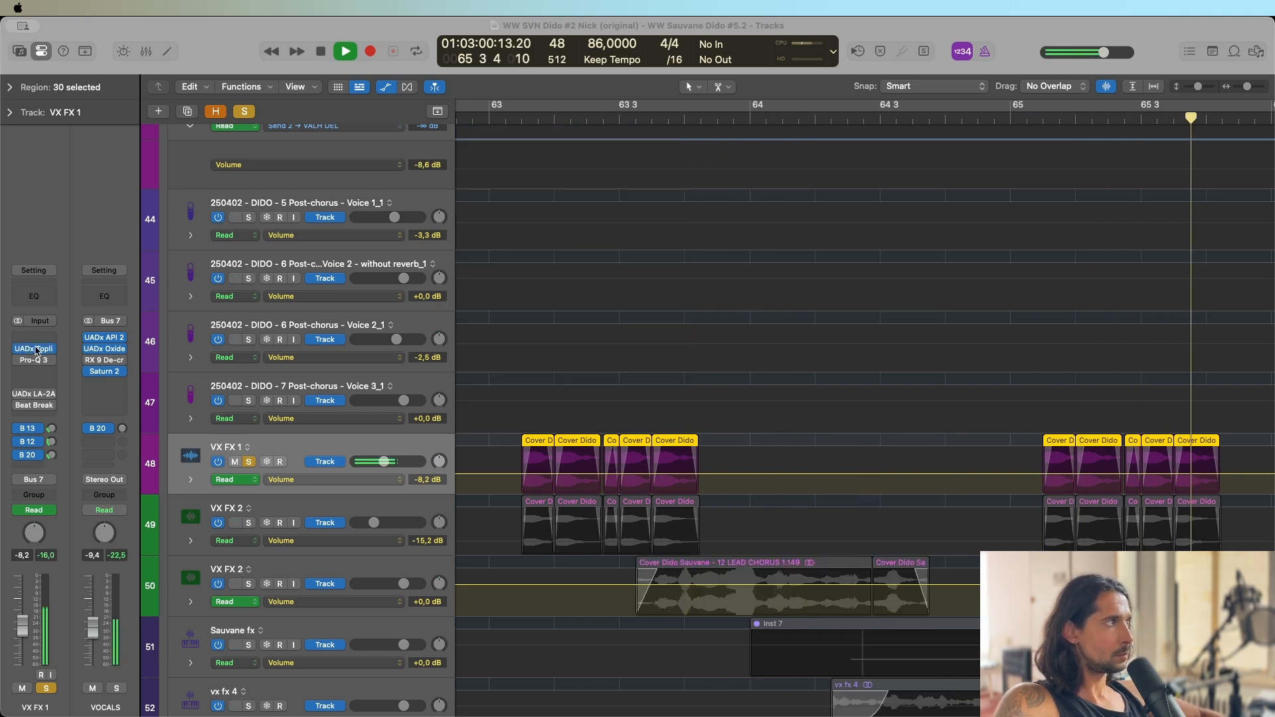
click(34, 349)
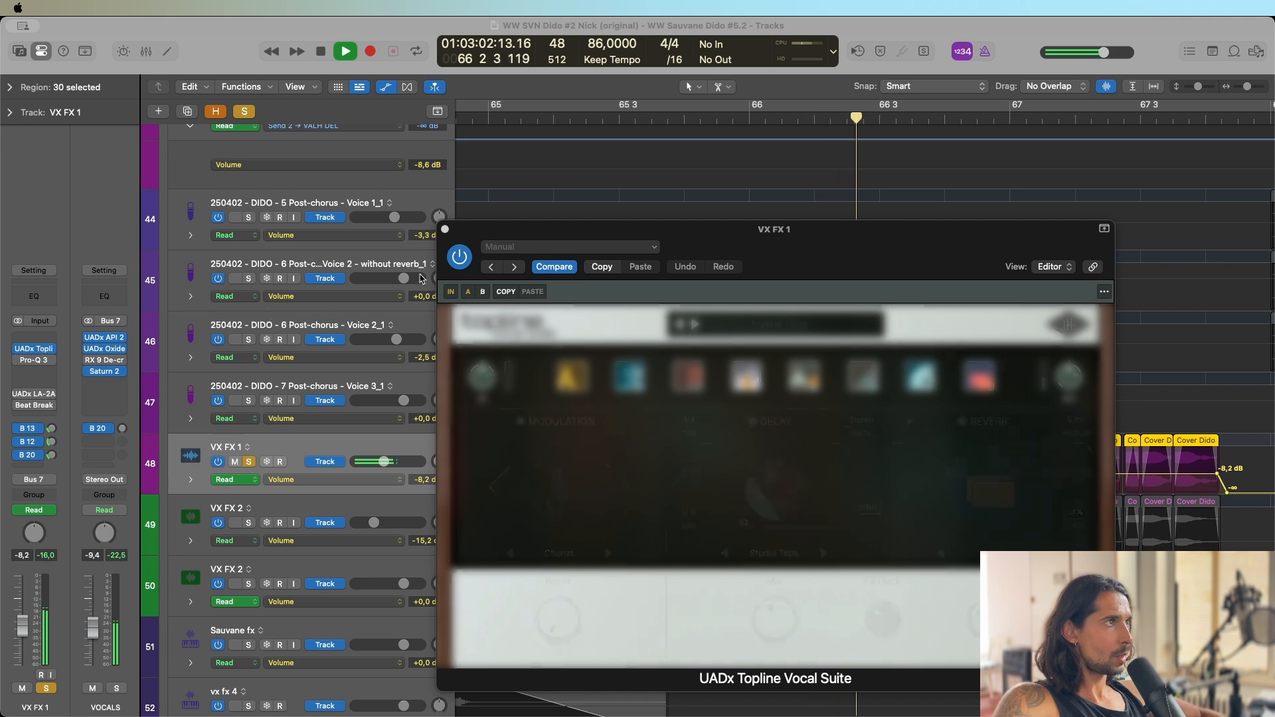
click(316, 55)
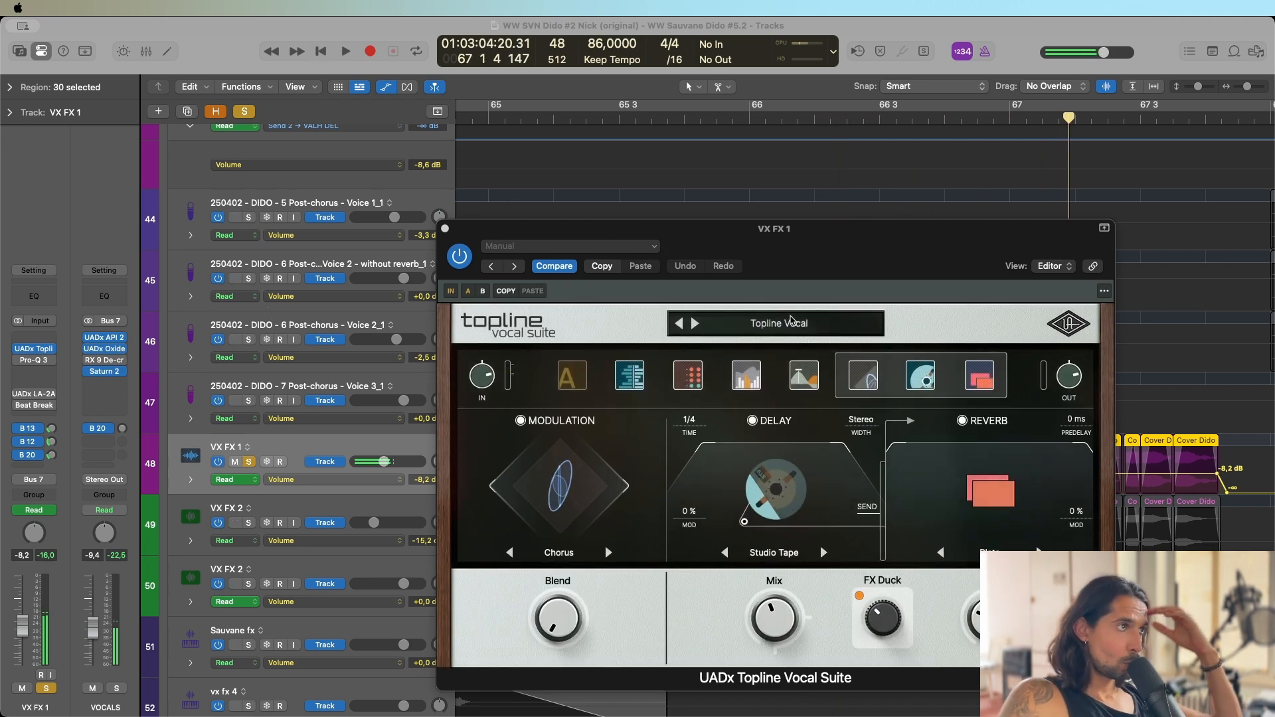
Look through Topline Vocal Suite's analog, dynamics, EQ and effects modules, ending on the Tuner and Shift page.
drag(786, 256, 730, 250)
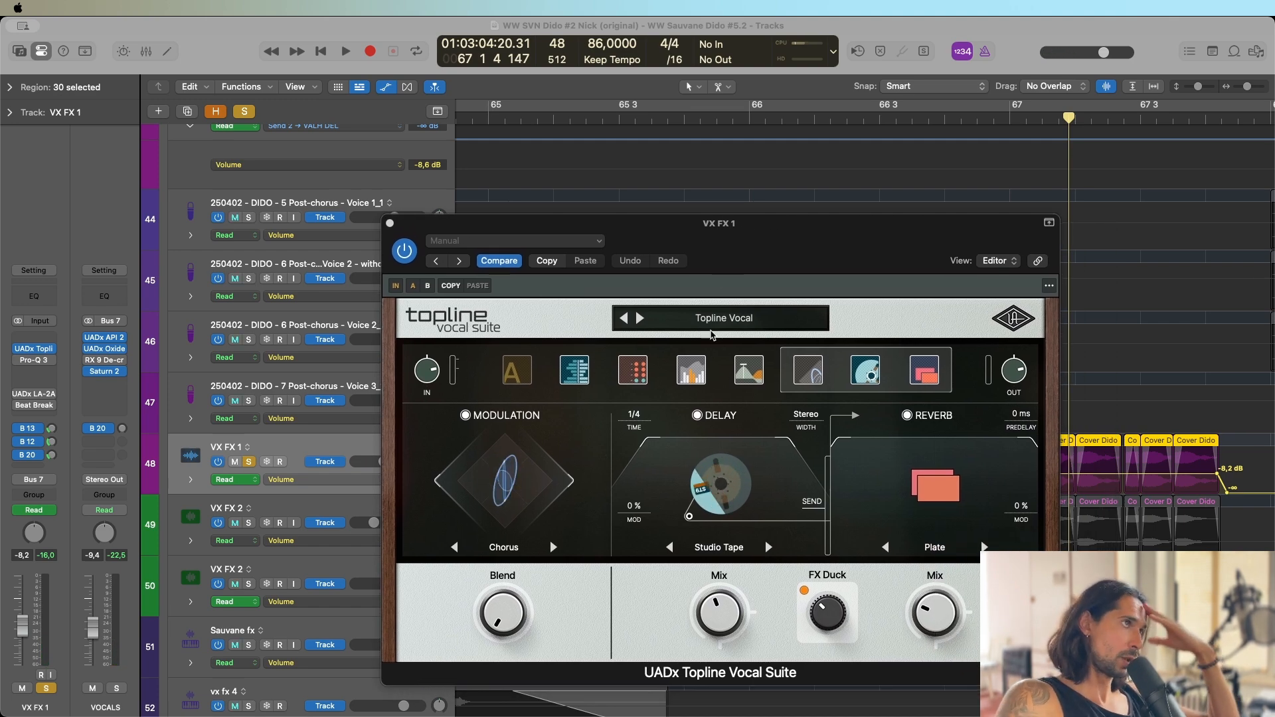
click(636, 375)
click(526, 370)
click(749, 372)
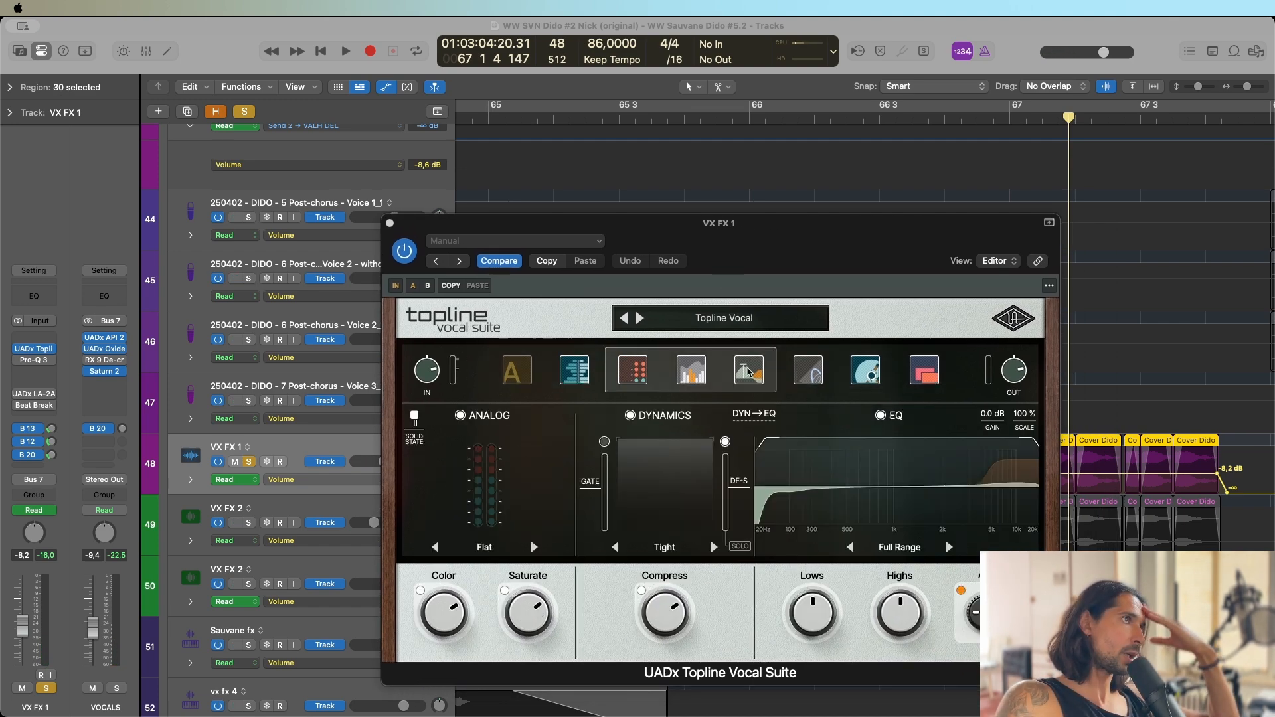
click(808, 370)
click(575, 373)
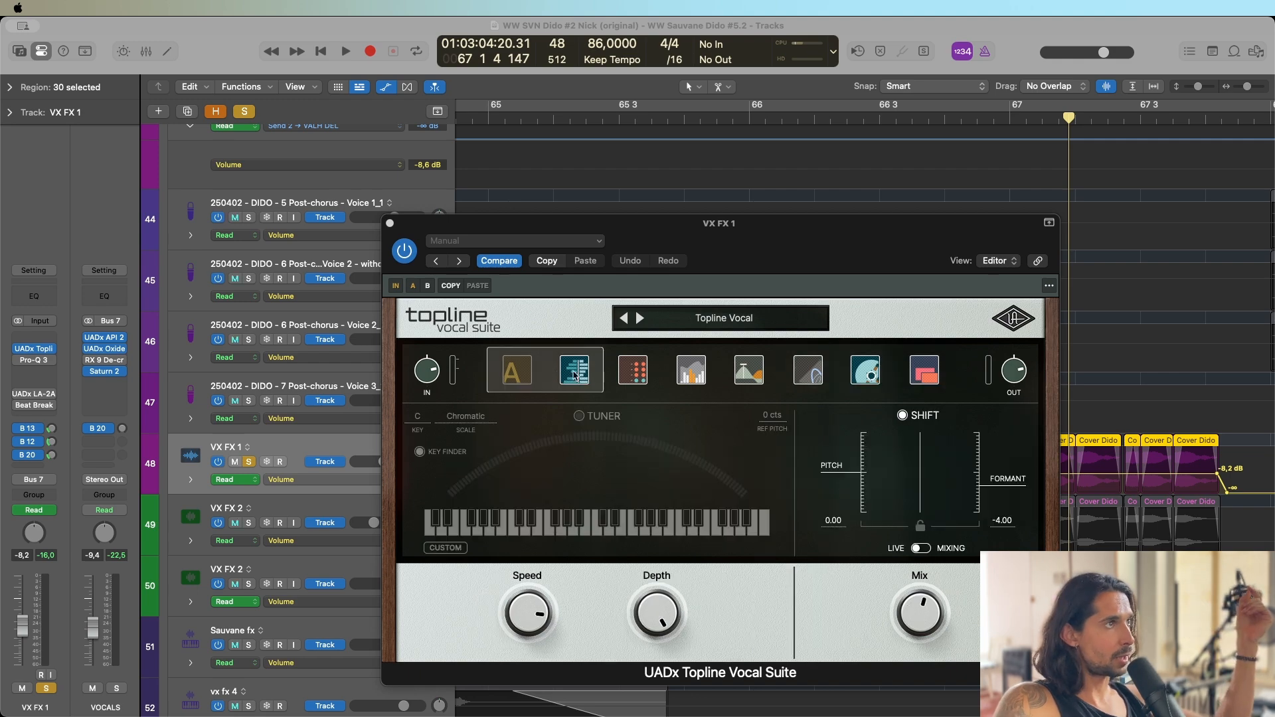
Review Topline Vocal Suite's remaining modules, including modulation, delay and reverb, and close its window.
click(632, 372)
click(835, 370)
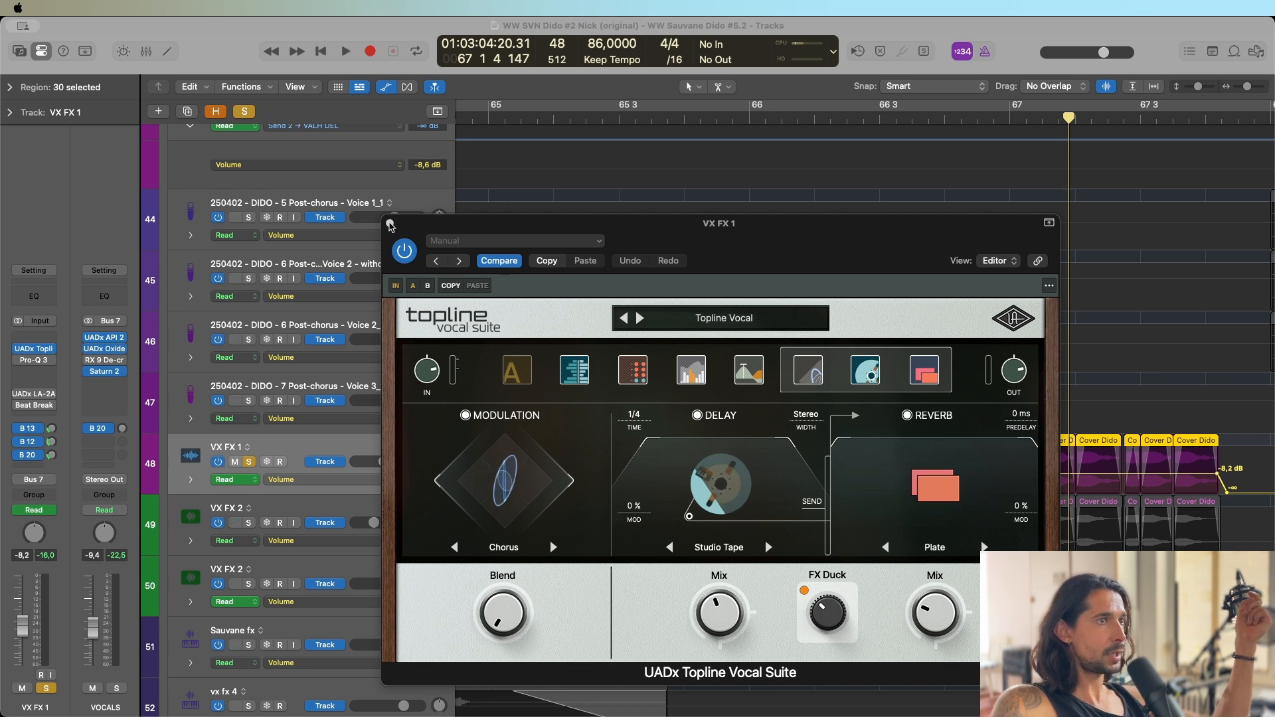
click(390, 224)
Enable Pro-Q 3 on VX FX 1, inspect its high bell and low-cut bands, and close it.
key(space)
click(22, 360)
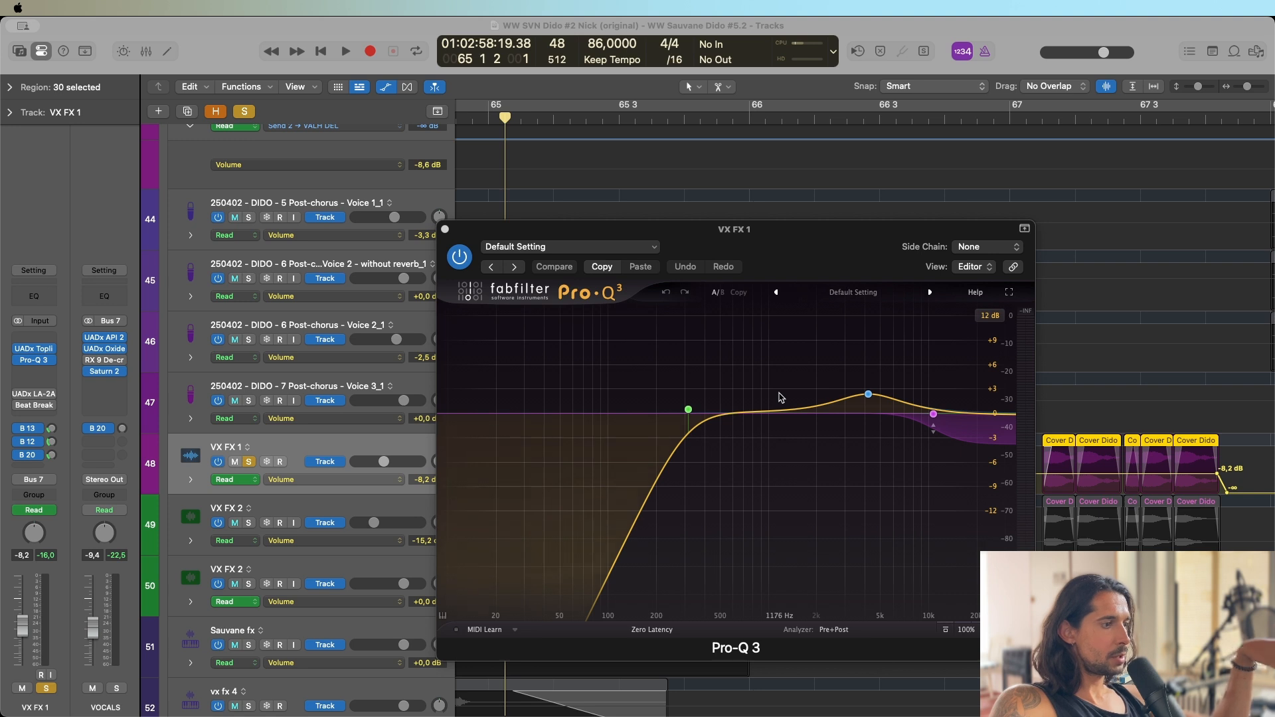
click(868, 394)
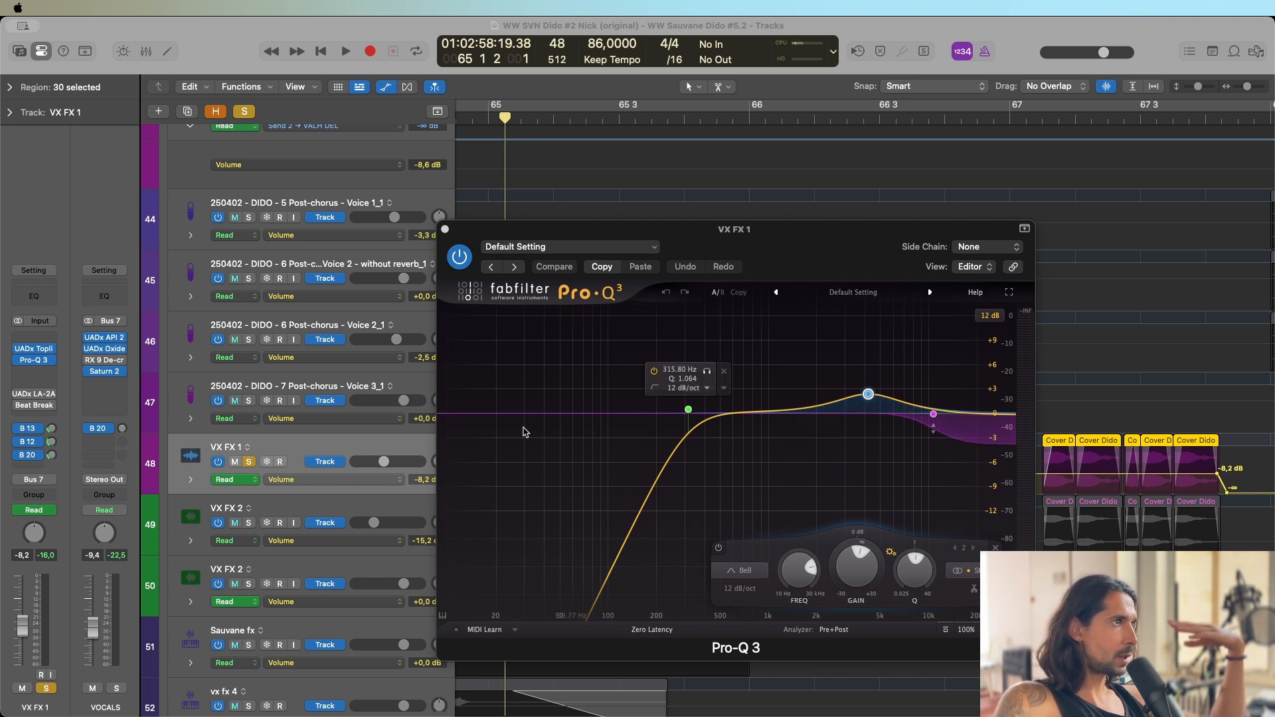
click(688, 409)
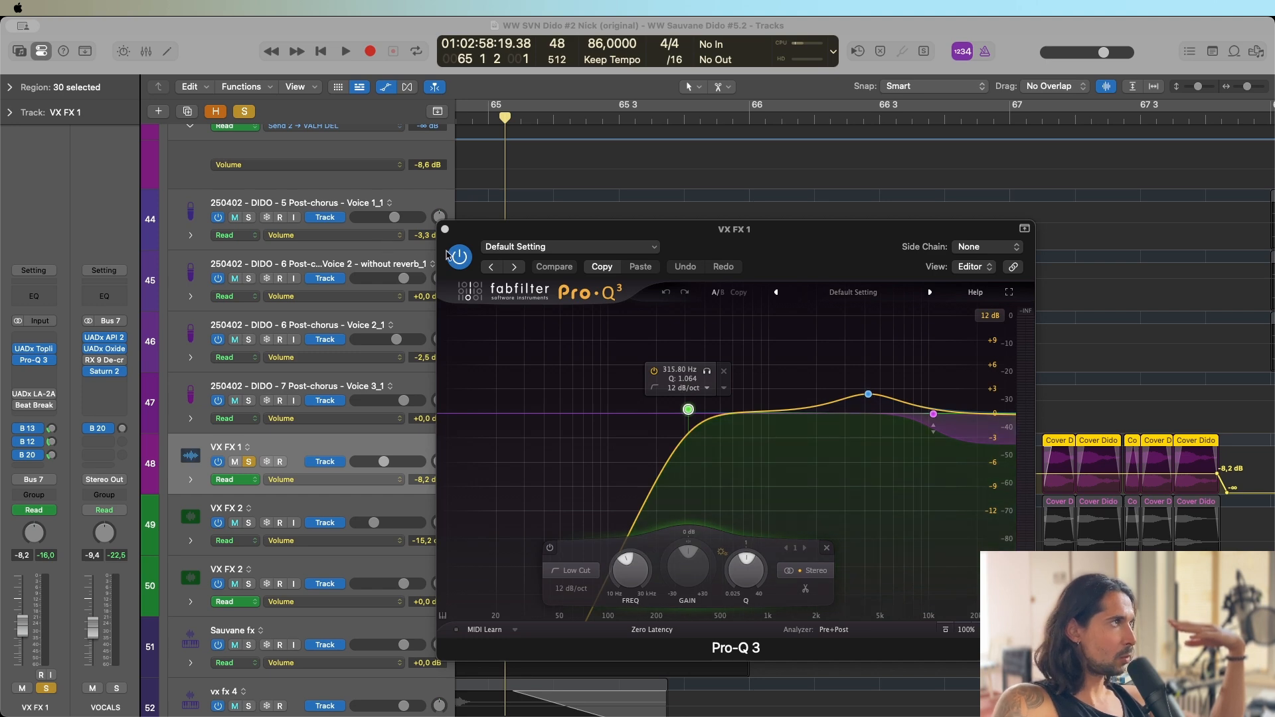
click(444, 229)
Enable UADx LA-2A and Beat Break on VX FX 1 and play its chops from just before bar 61.
click(15, 389)
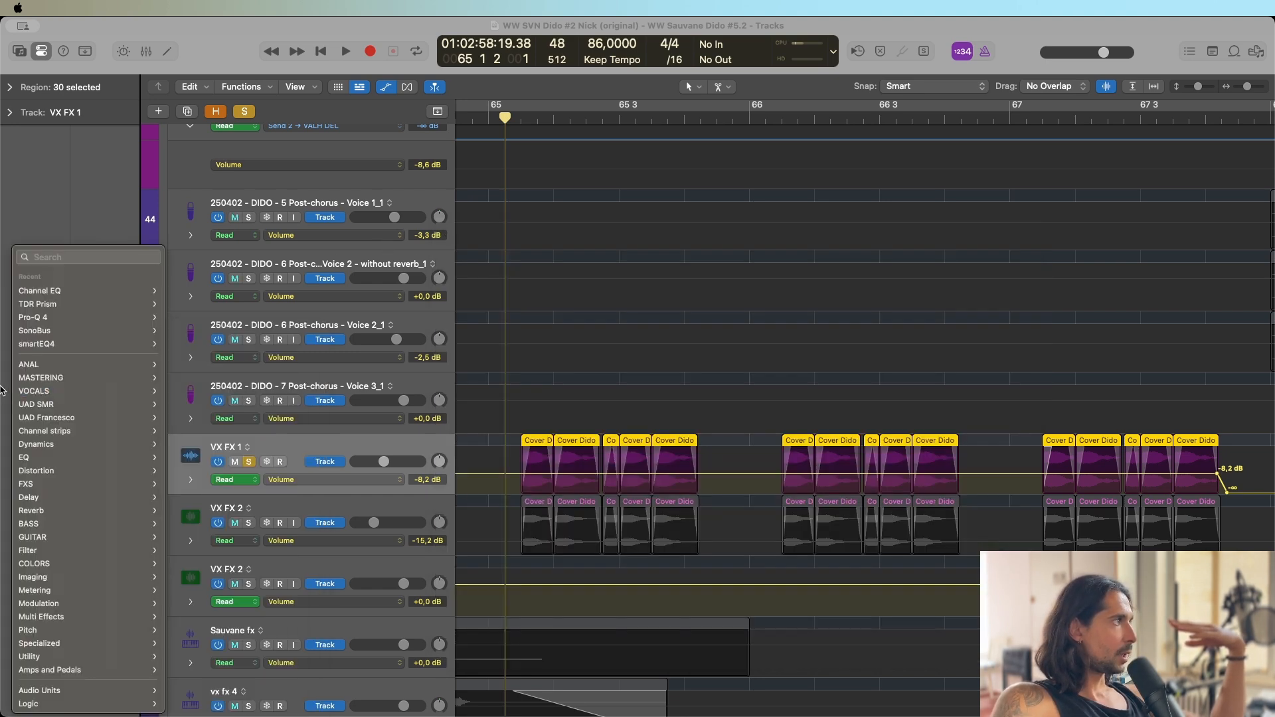
key(Escape)
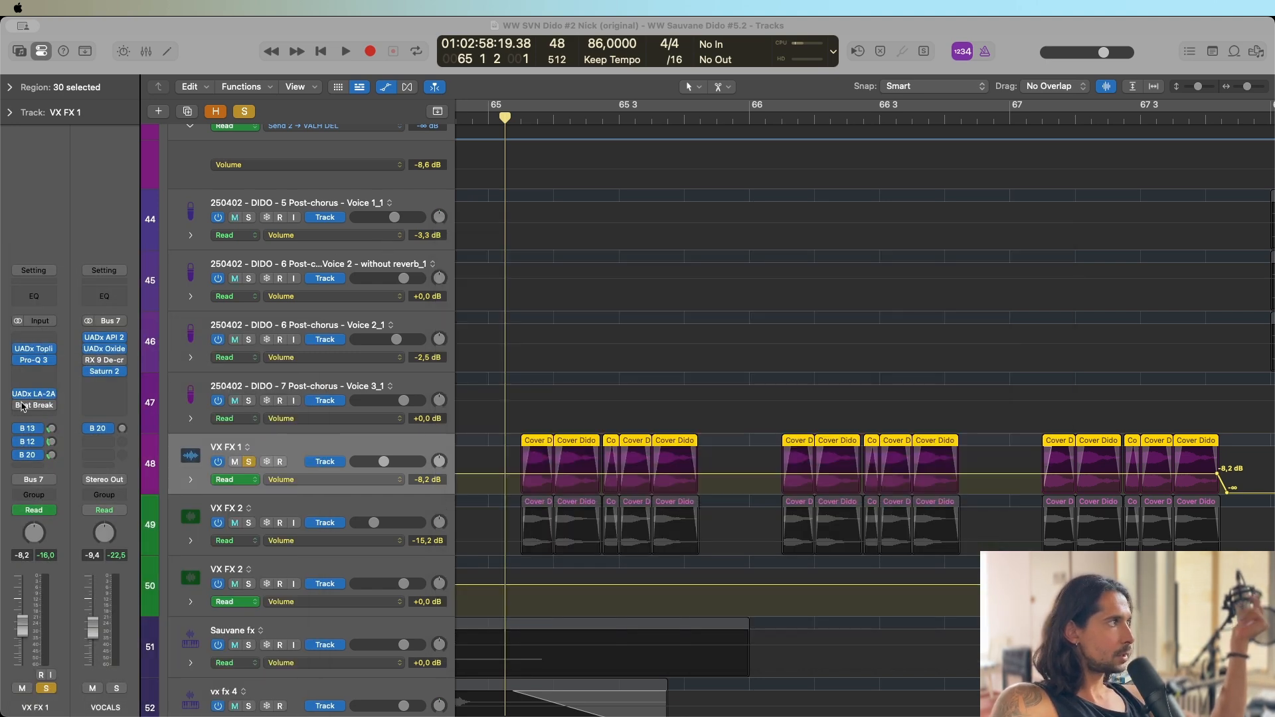
scroll(843, 401, left, 10)
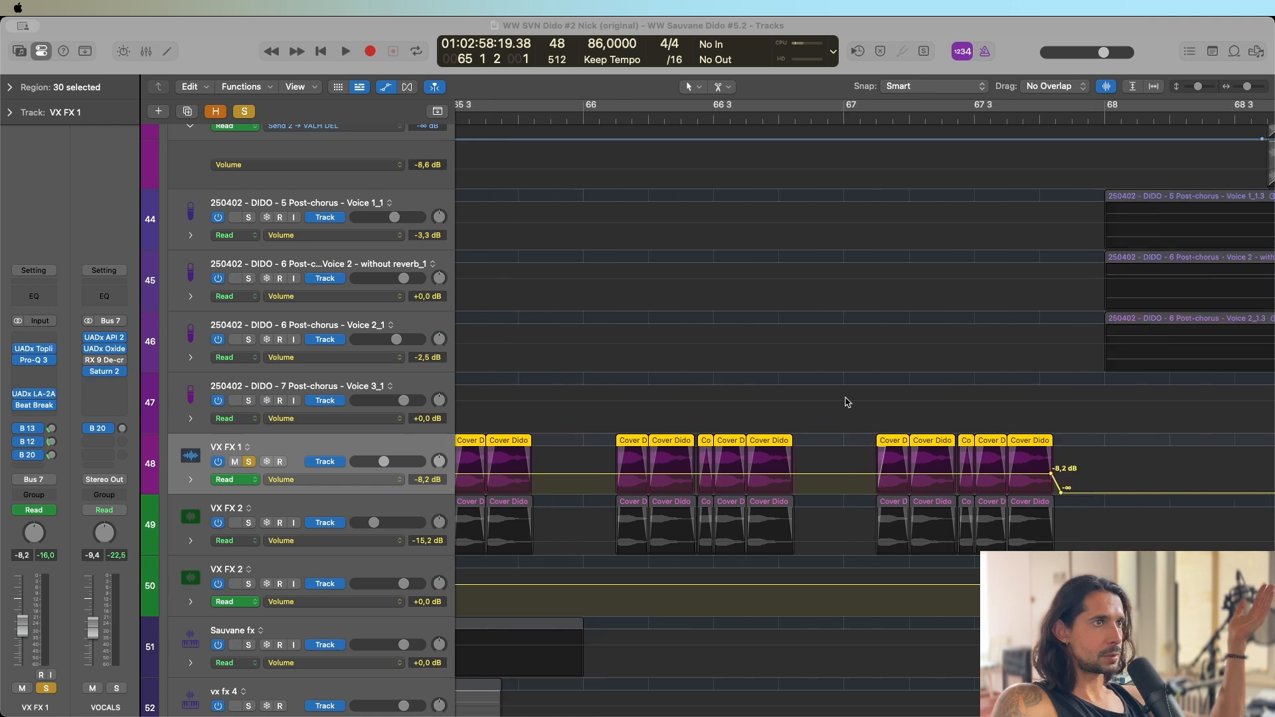
scroll(826, 399, left, 12)
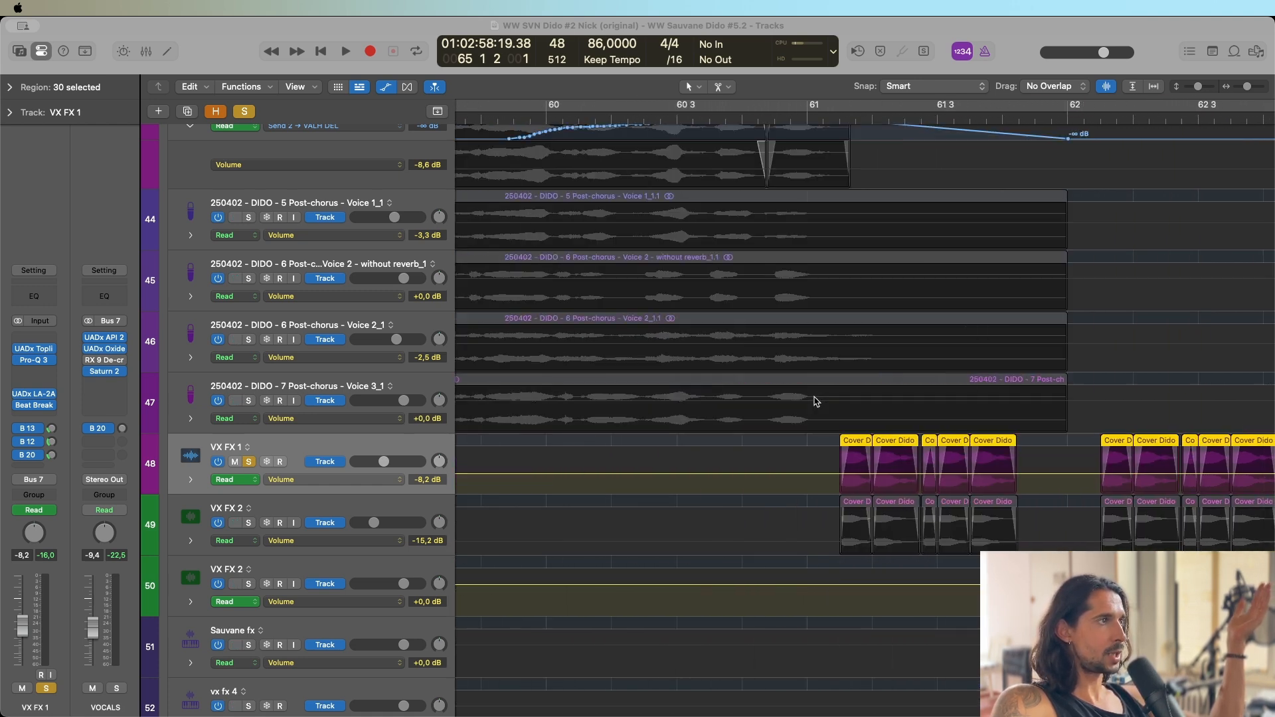
click(755, 118)
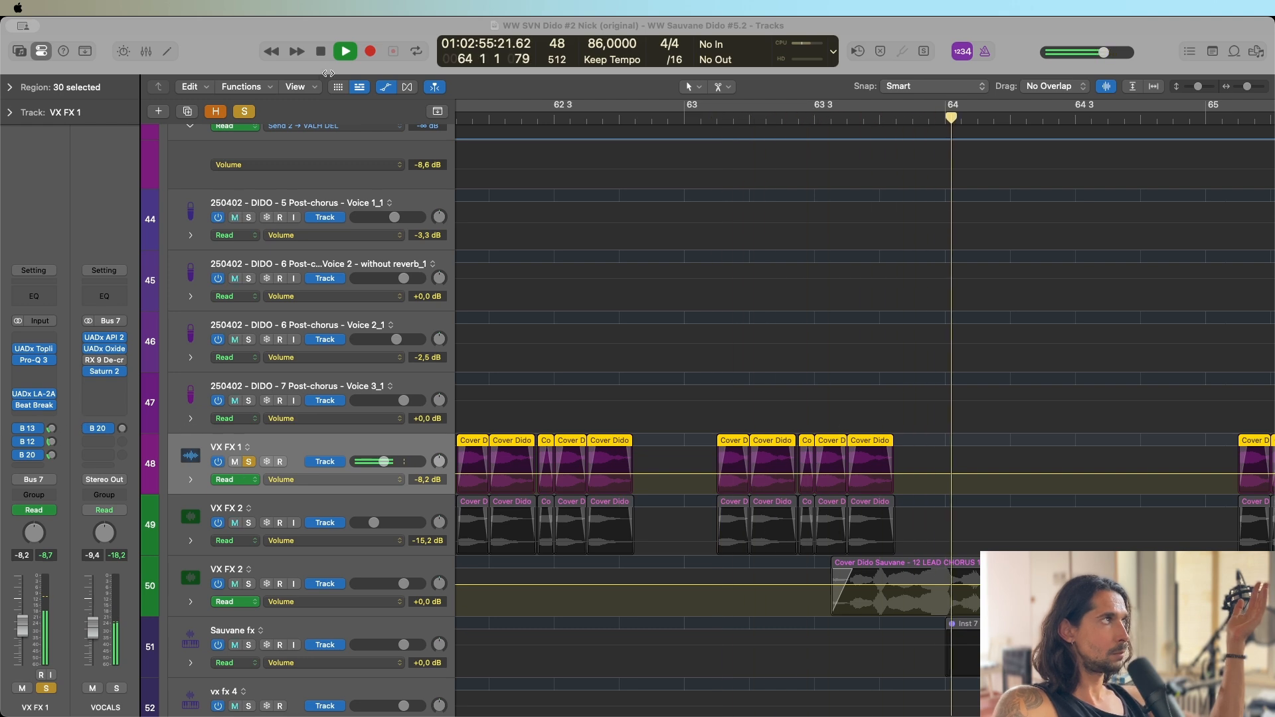
key(space)
Solo VX FX 2 on track 49 instead of VX FX 1, return to bar 61, and inspect its Topline Vocal Suite.
click(271, 501)
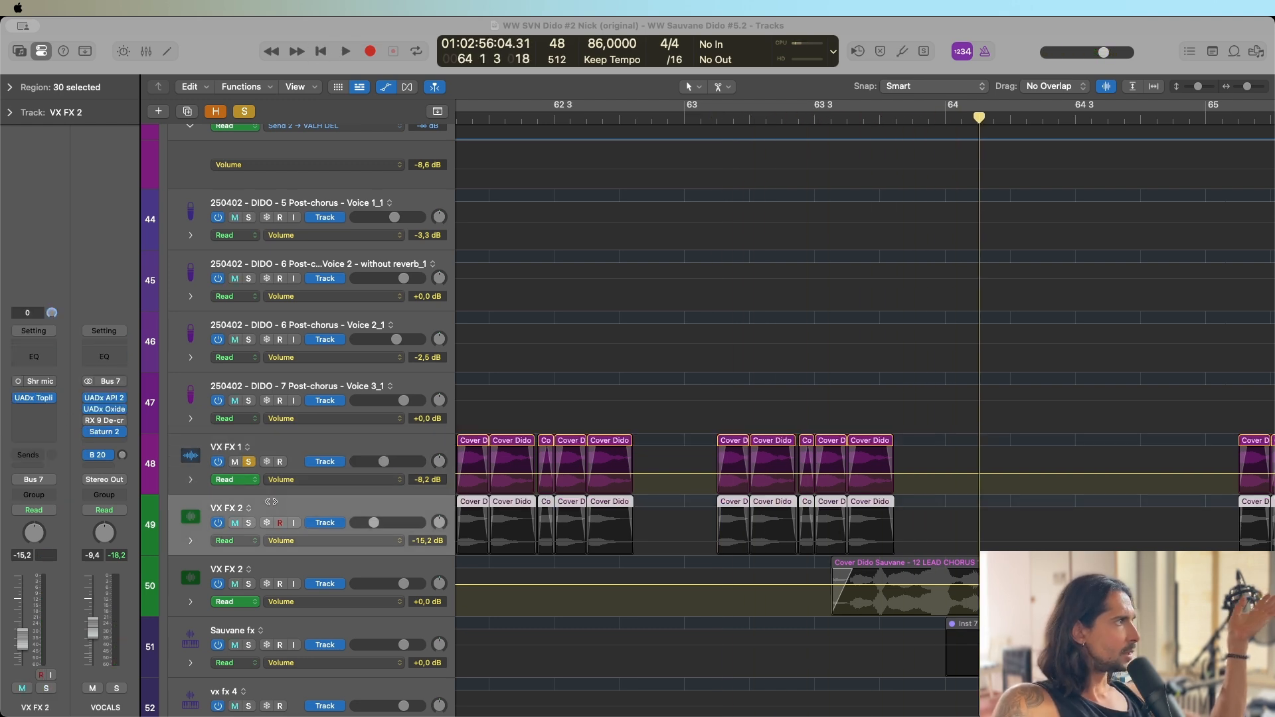
click(249, 522)
click(247, 462)
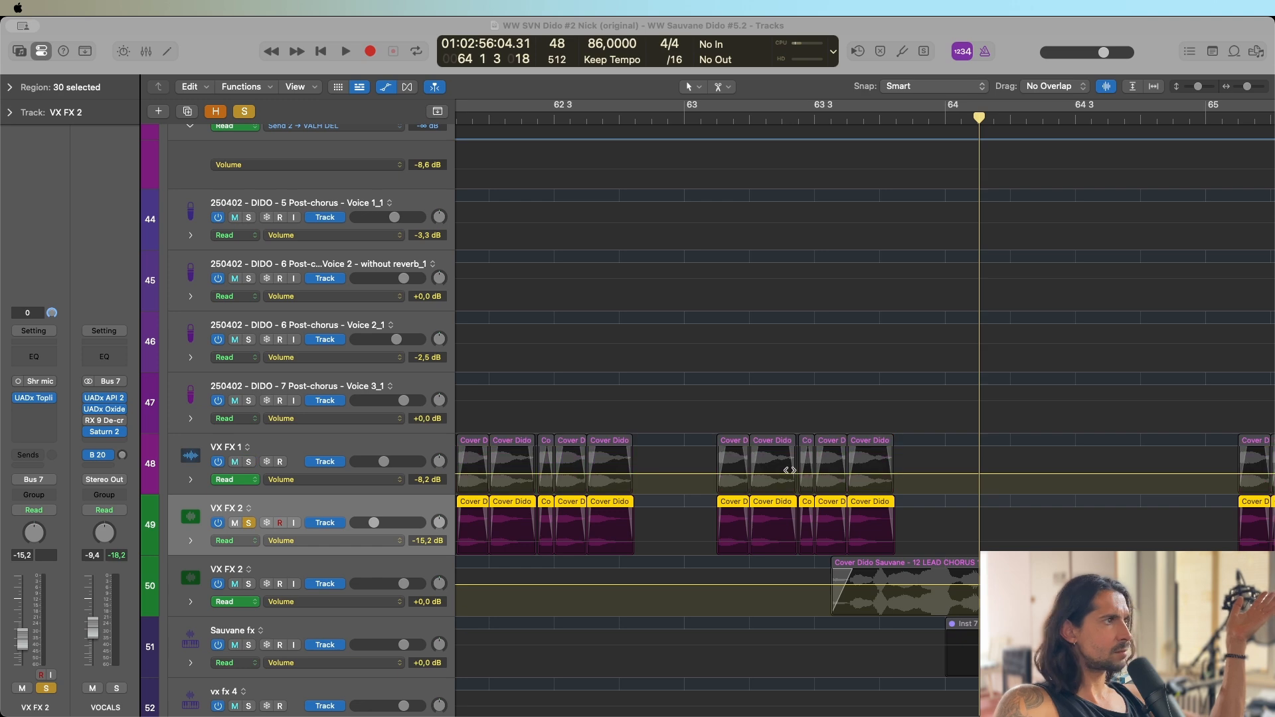
scroll(639, 270, left, 10)
key(shift+space)
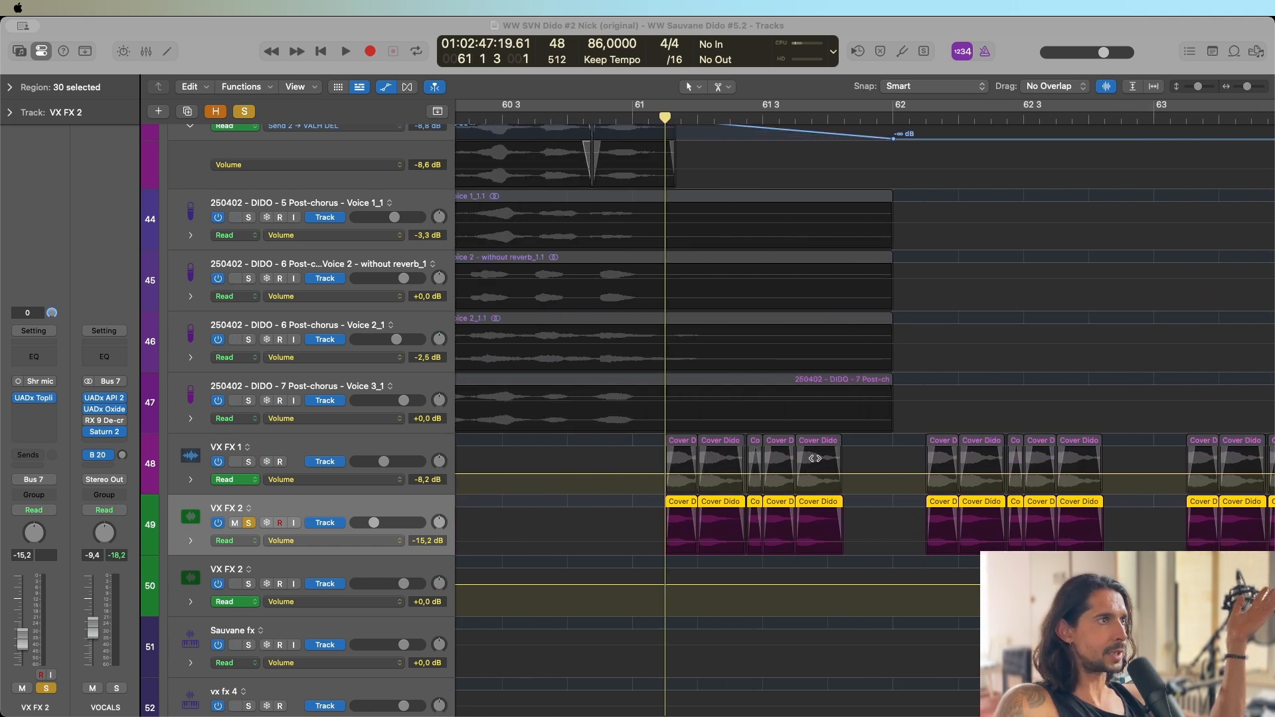
click(35, 399)
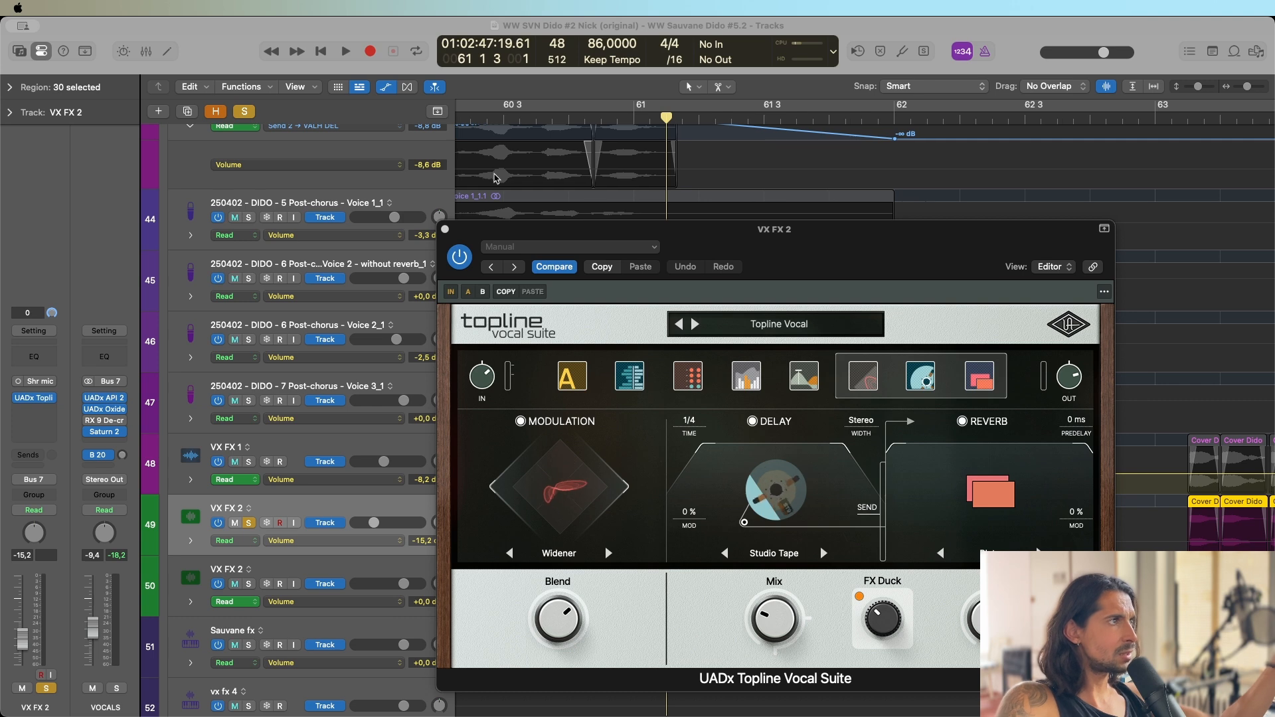
click(445, 229)
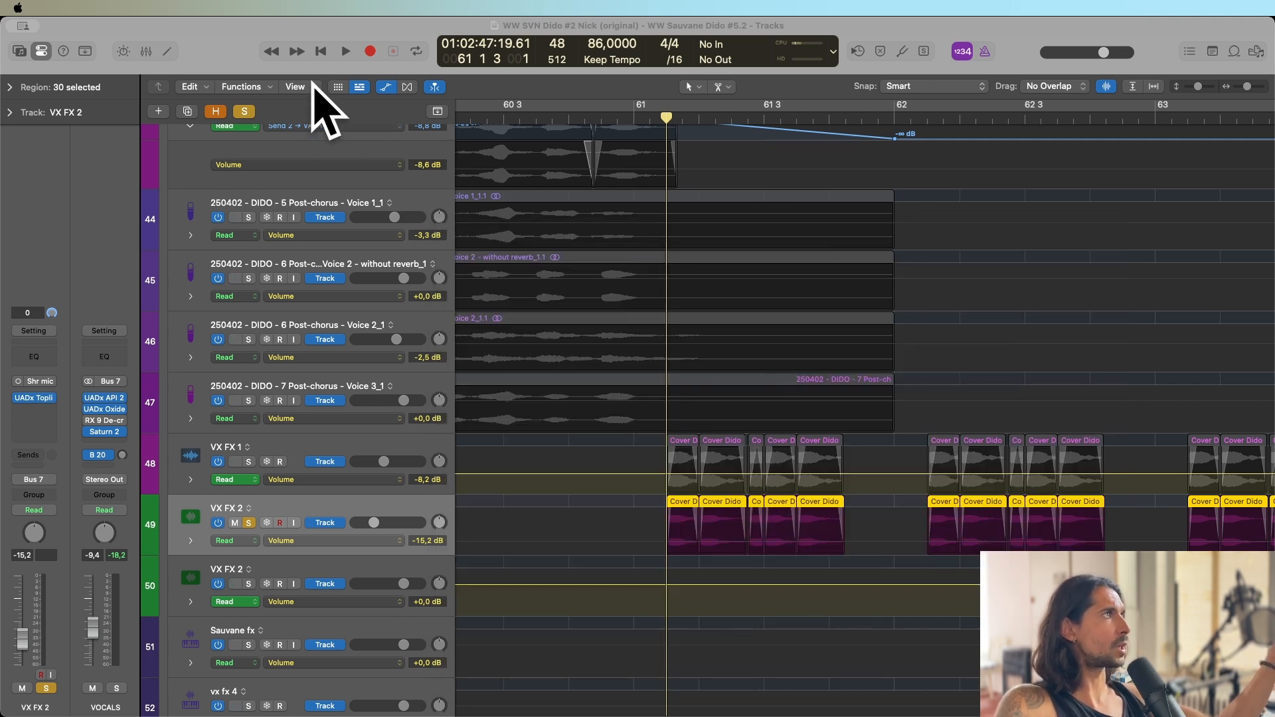
Play VX FX 2's chops from bar 61, add VX FX 1 to the solo during playback, and stop.
click(338, 54)
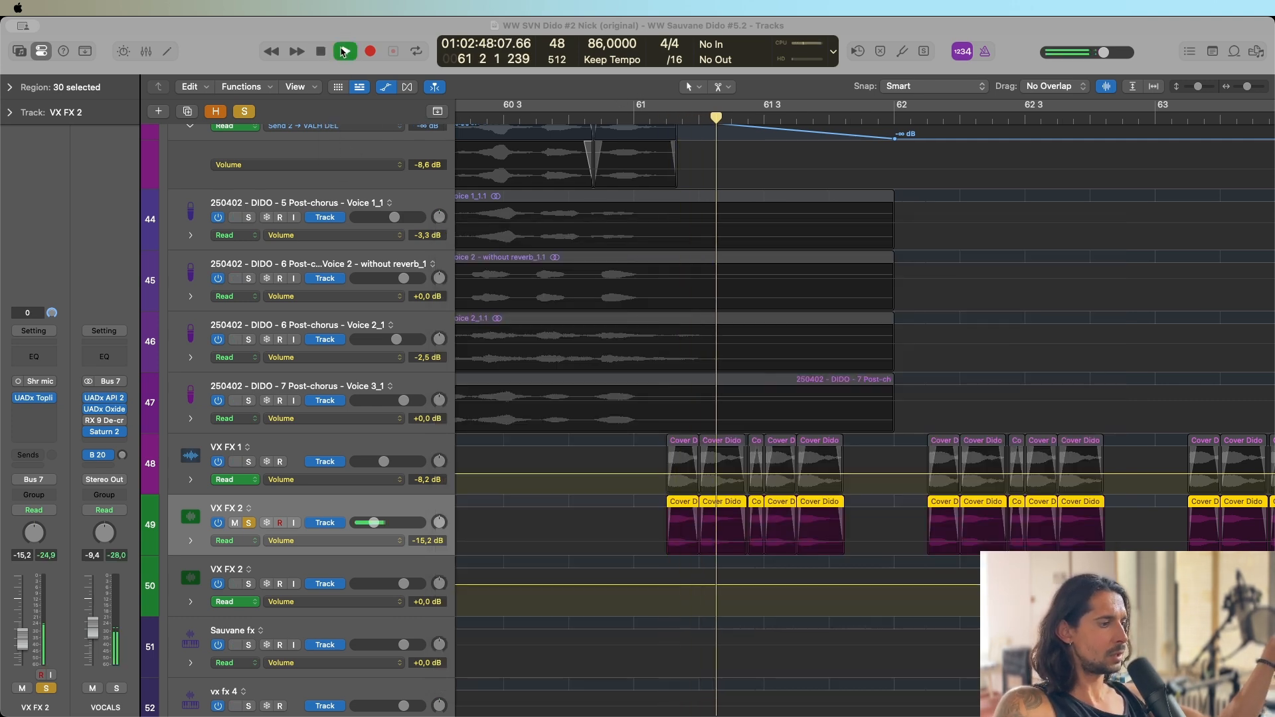
click(248, 461)
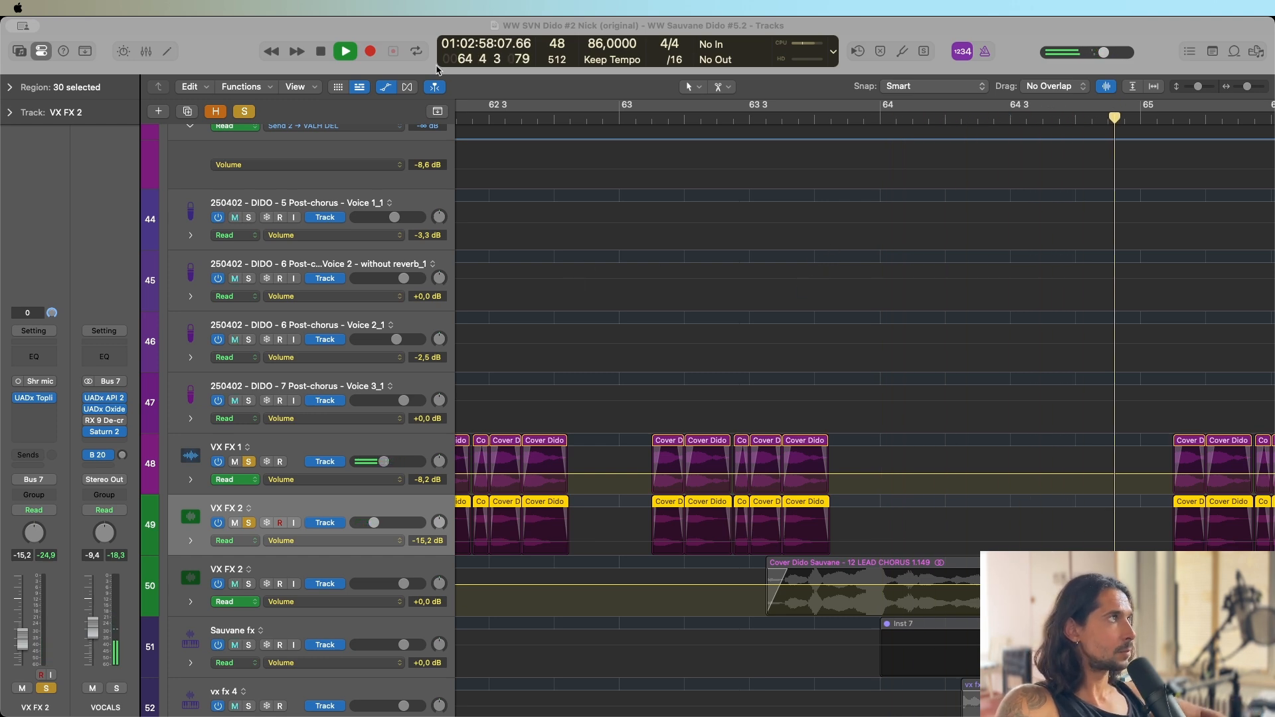
key(space)
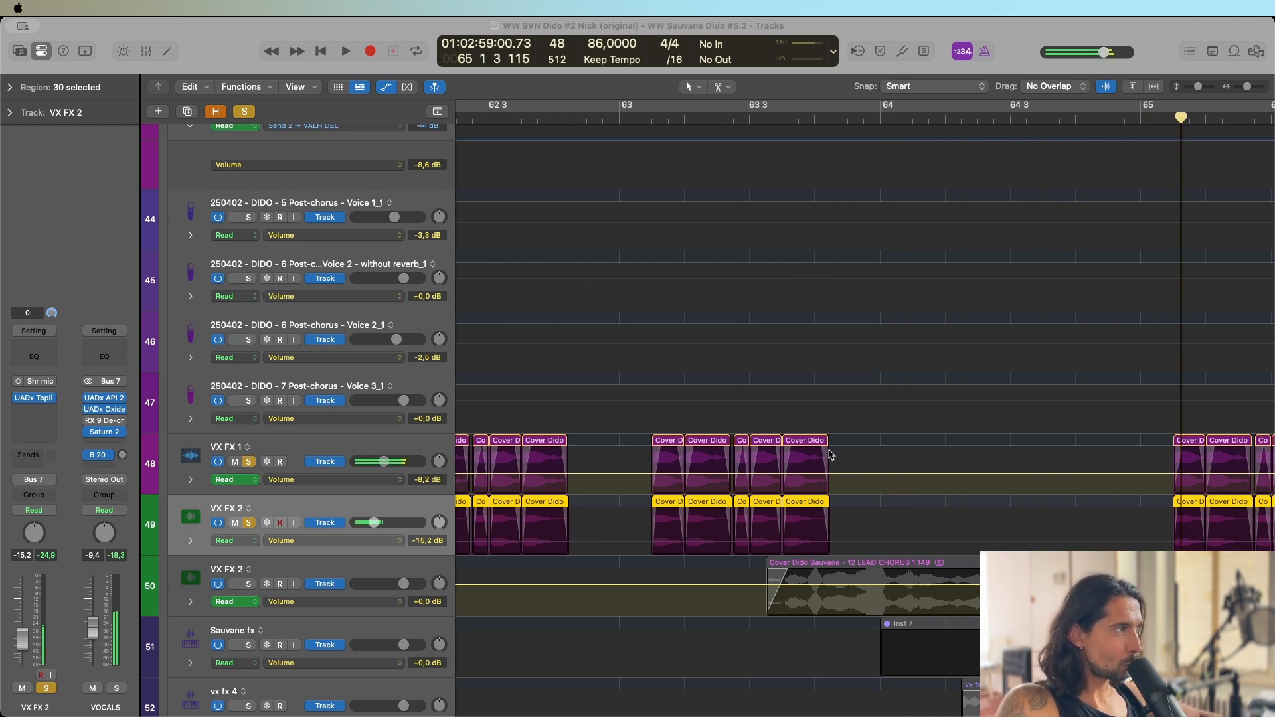
Add VX FX 2 on track 50 and vx fx 4 to the solo and play the vocal effects together from 63 3 2.
click(249, 585)
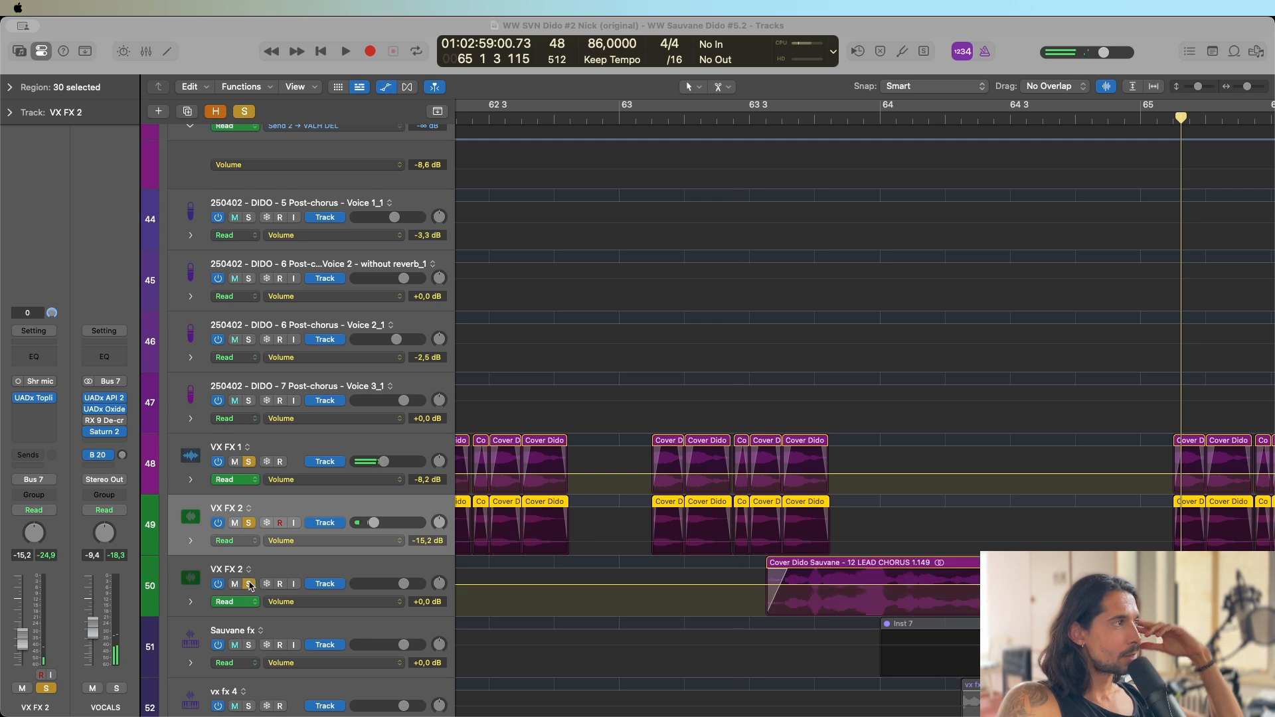
click(768, 119)
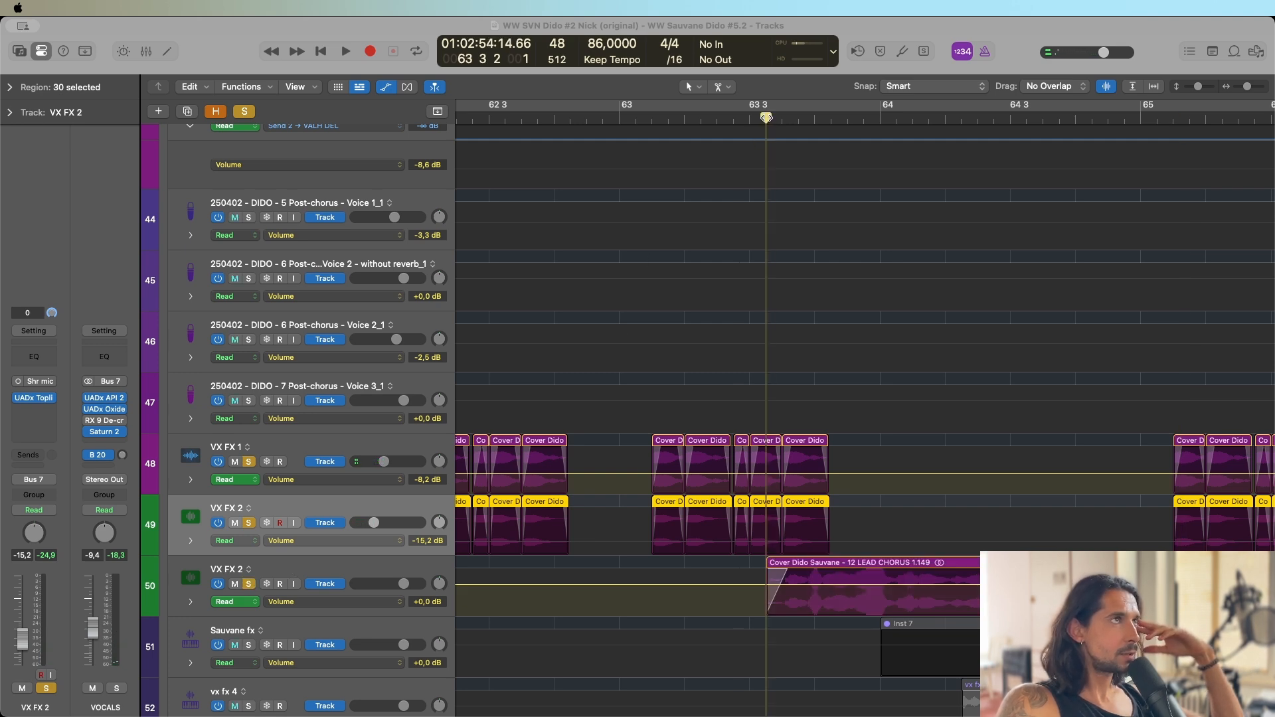
scroll(796, 256, down, 5)
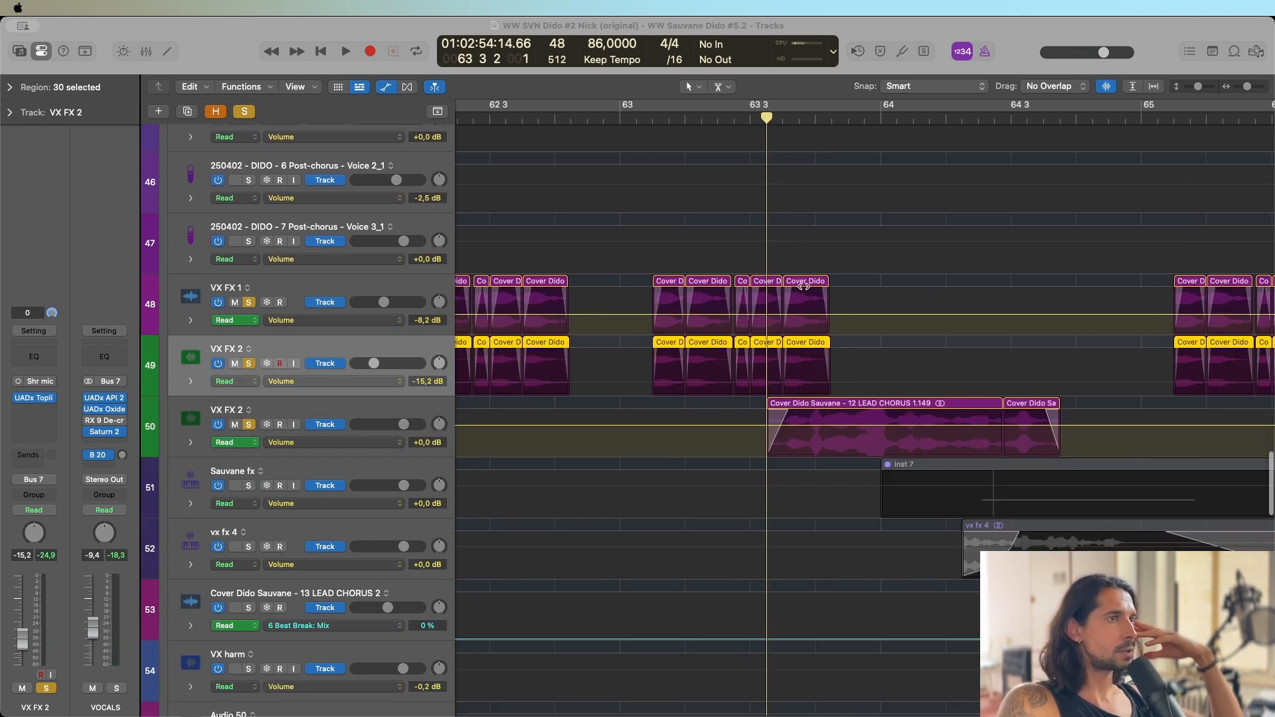
scroll(797, 266, right, 5)
scroll(798, 267, left, 2)
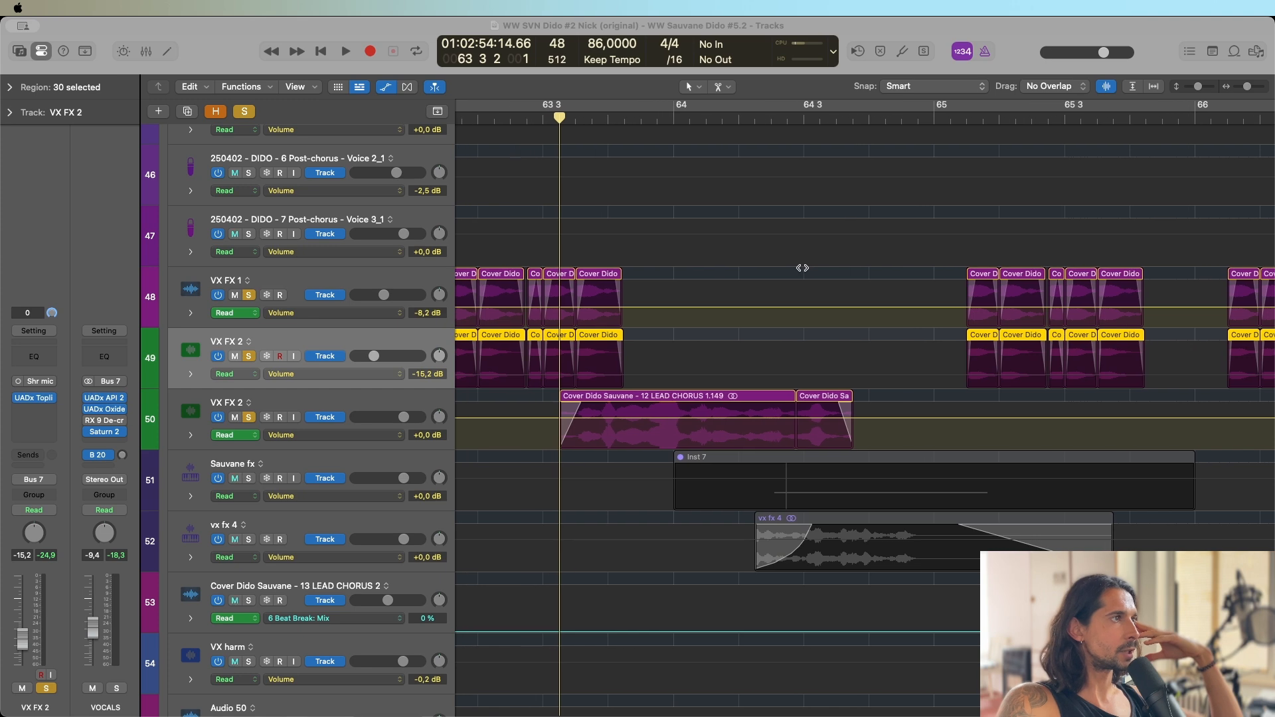
click(345, 51)
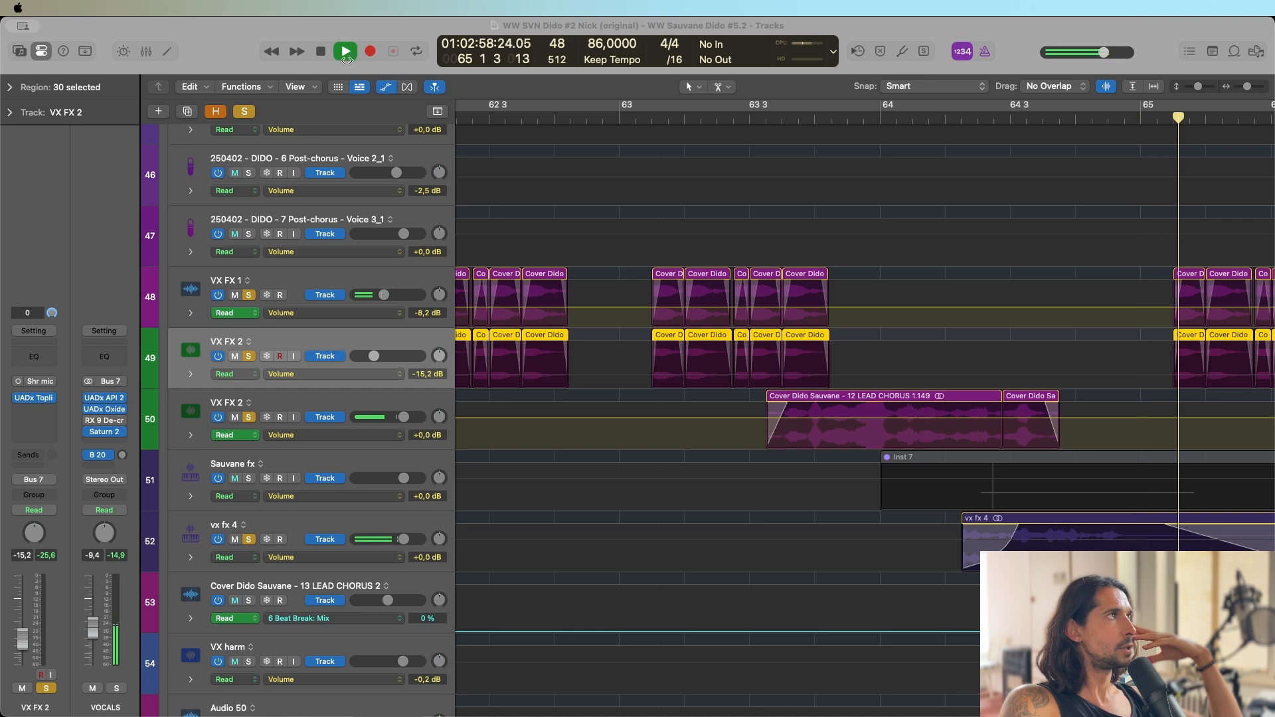
key(space)
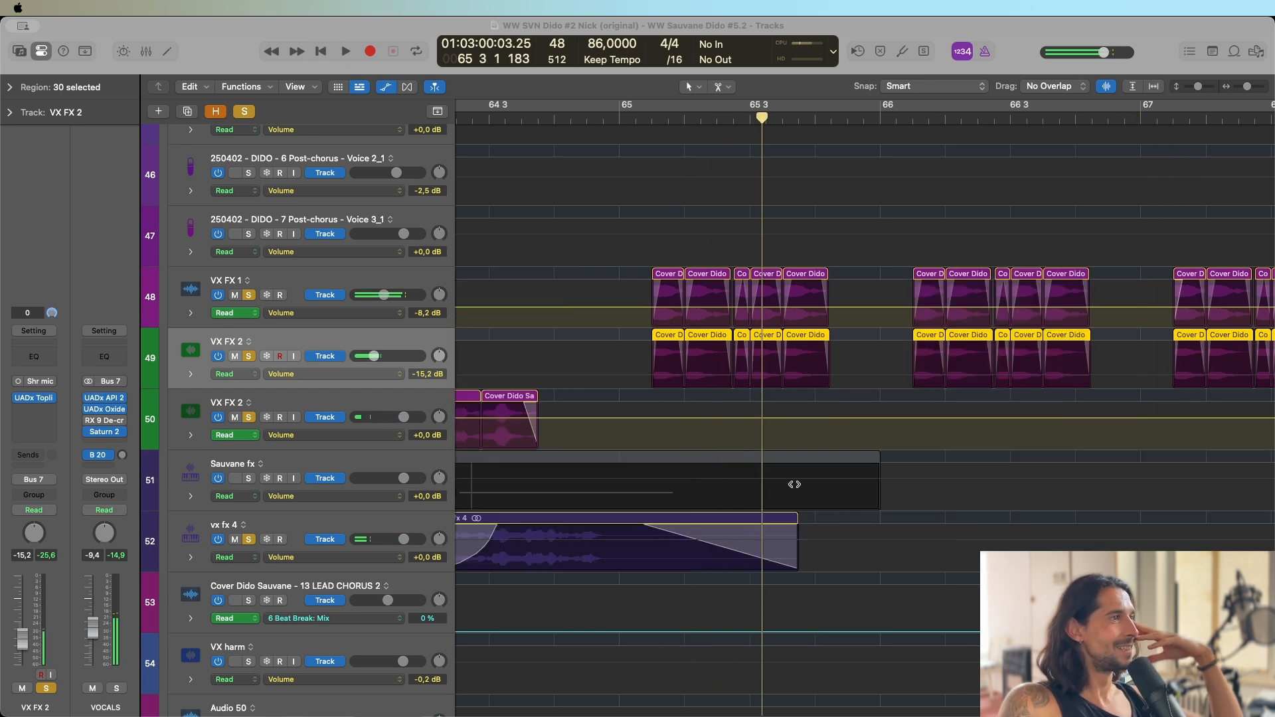
Select the Sauvane fx track, inspect its Sample Alchemy instrument, and close the window.
scroll(795, 484, left, 5)
click(577, 496)
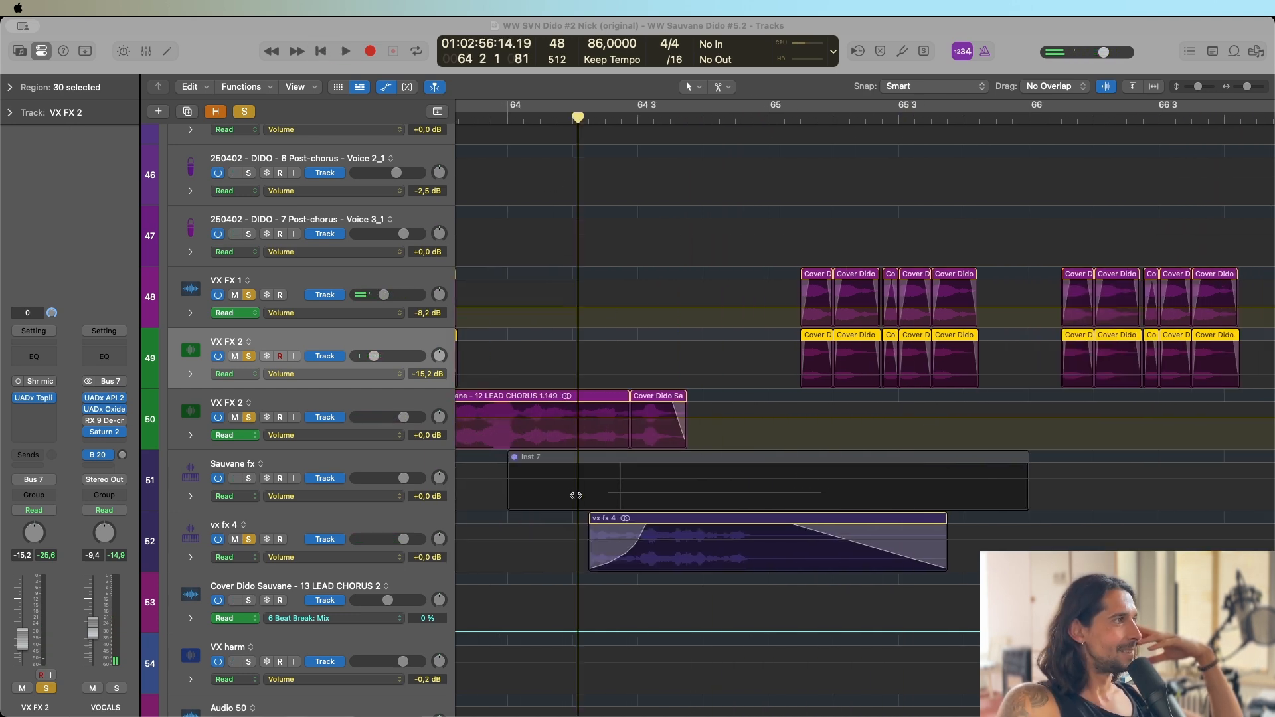
click(362, 511)
click(345, 452)
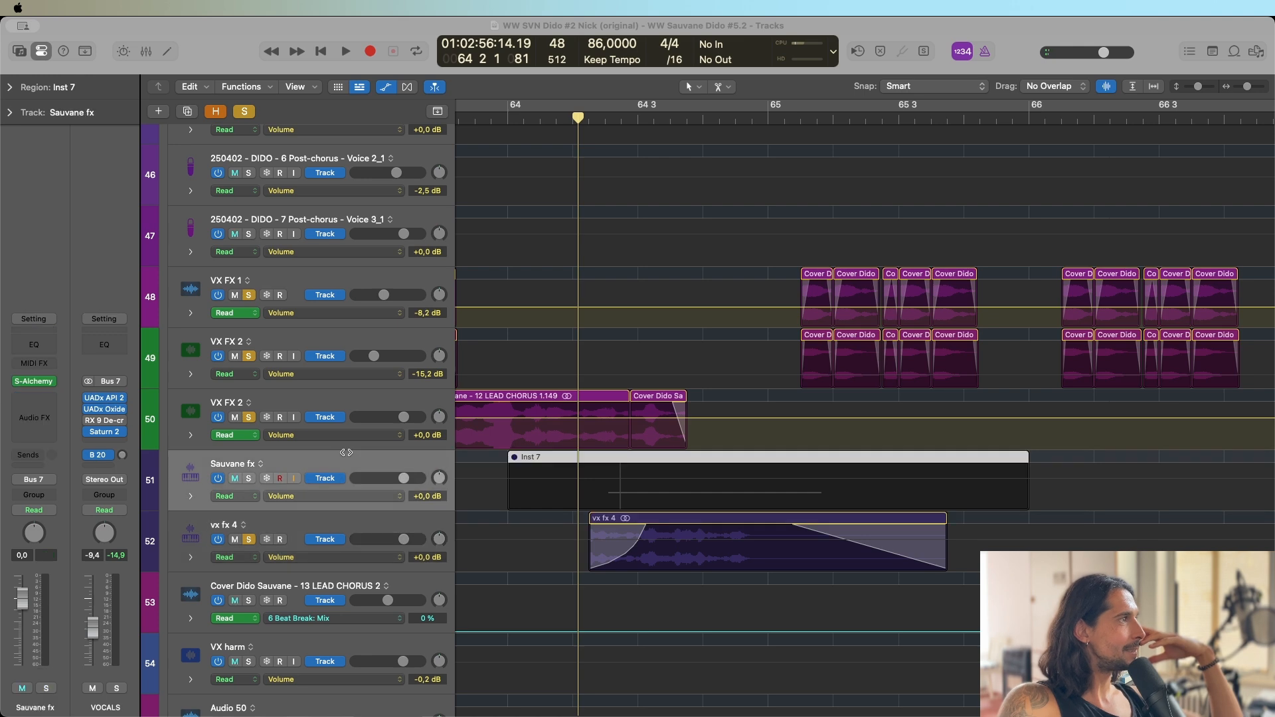
click(36, 380)
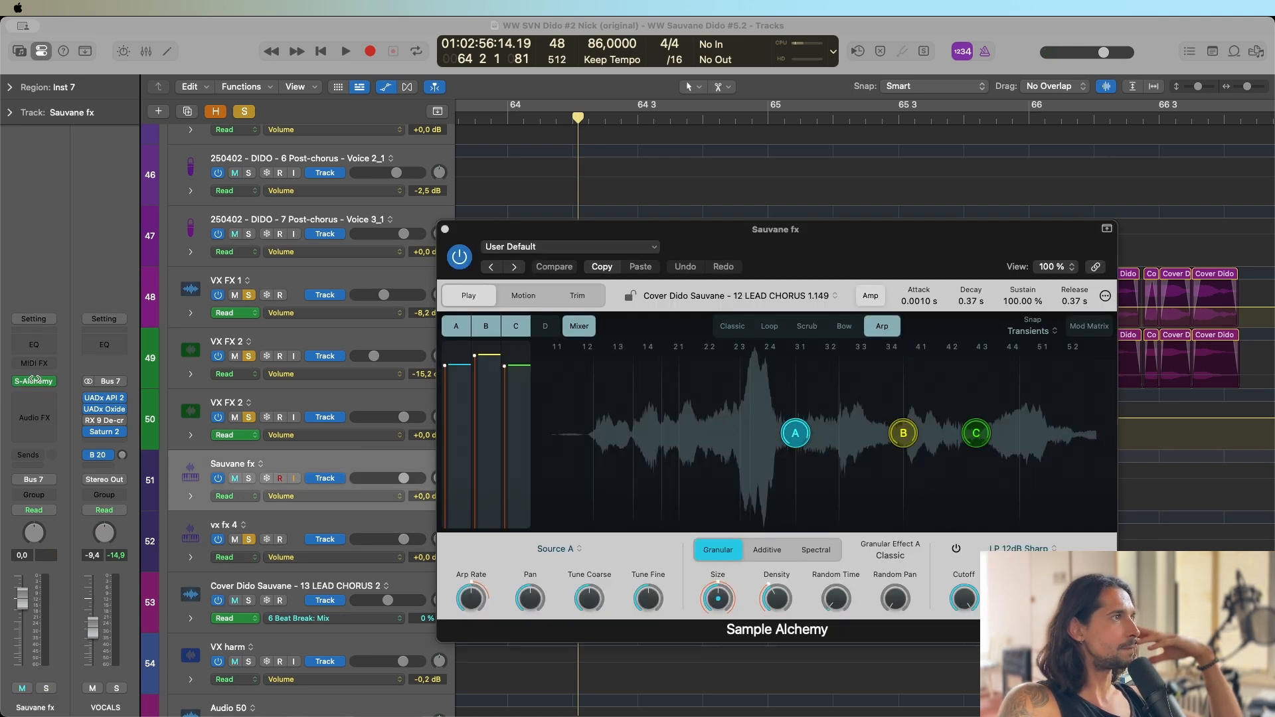
click(445, 229)
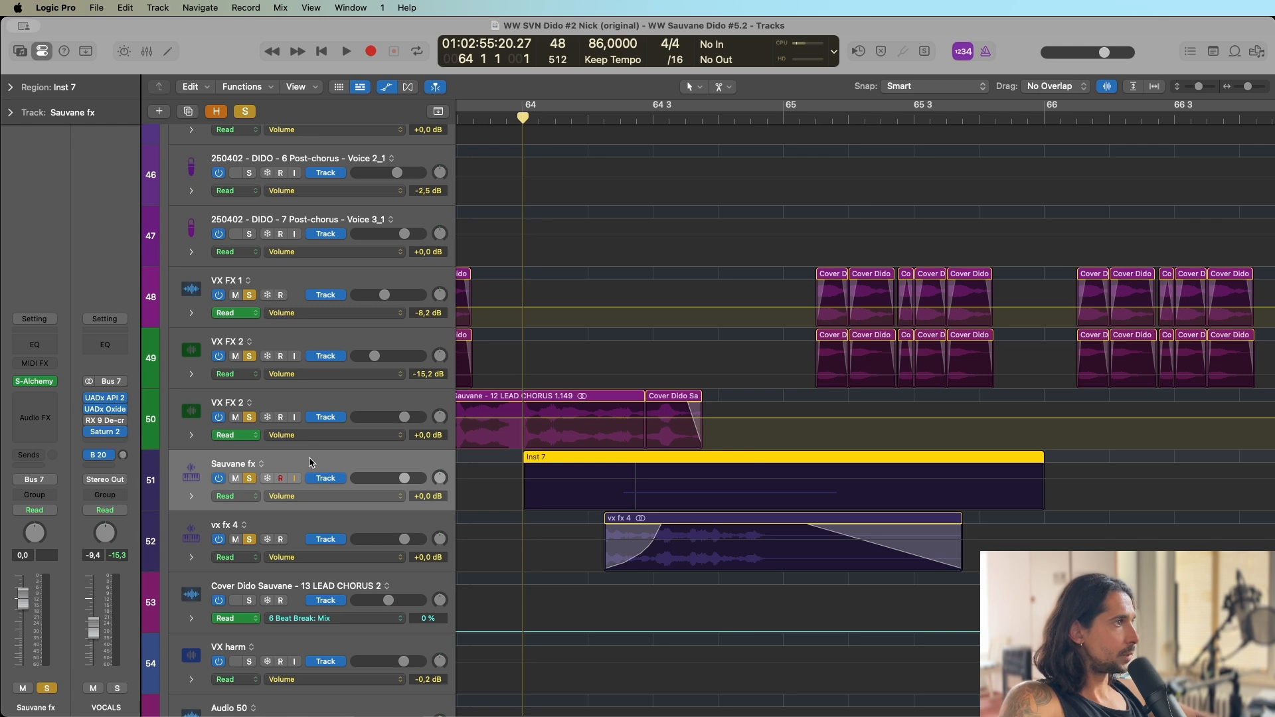
Clear all solos, solo only Sauvane fx, play its Inst 7 region from bar 64, and stop playback.
click(244, 112)
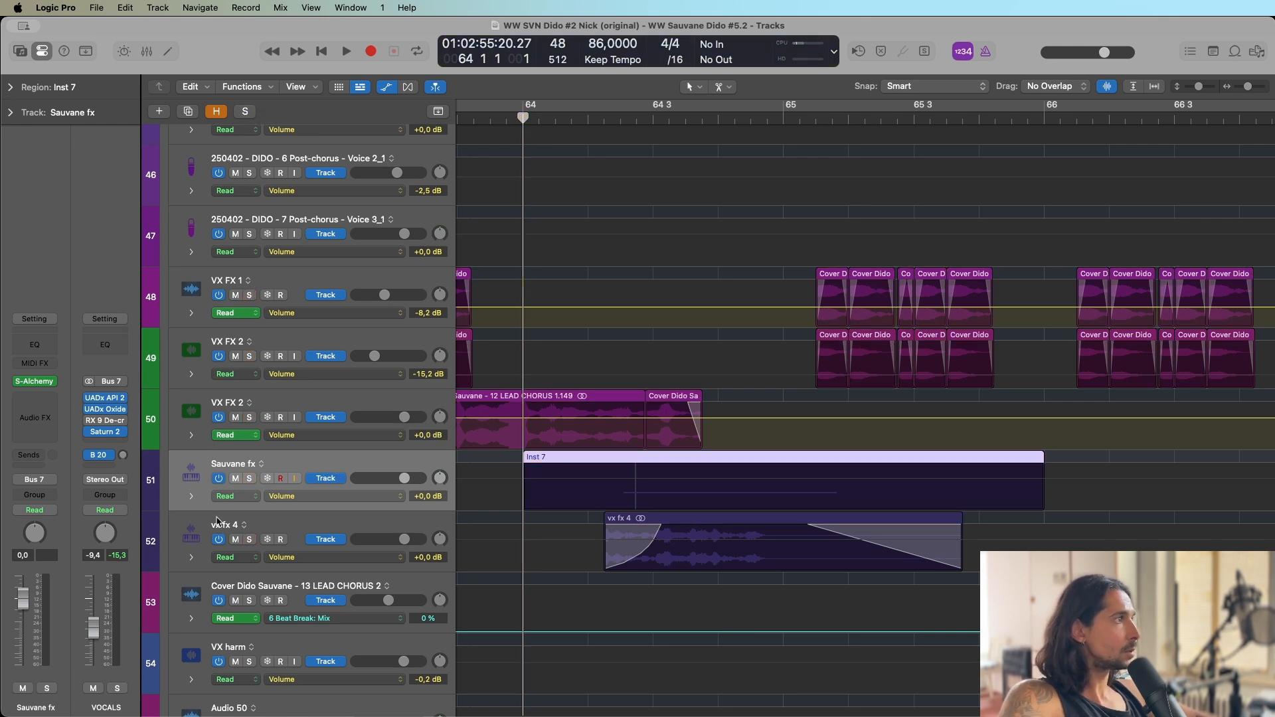
click(255, 478)
key(space)
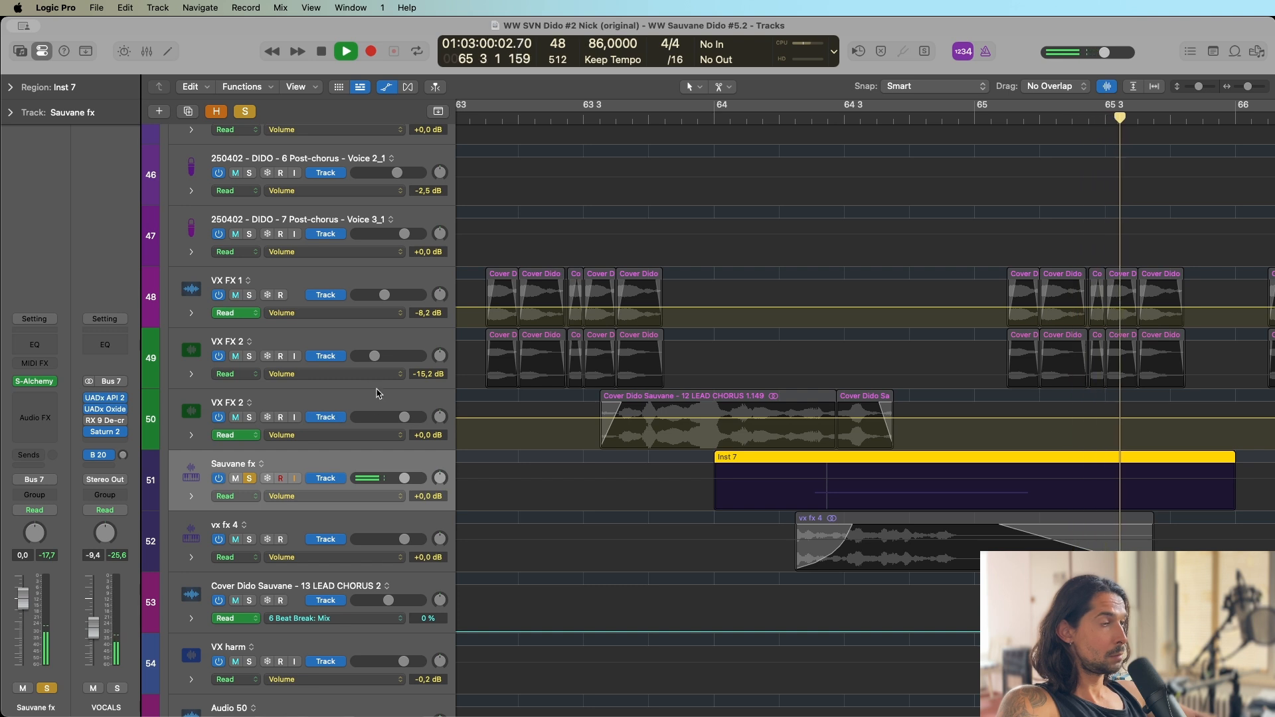
key(space)
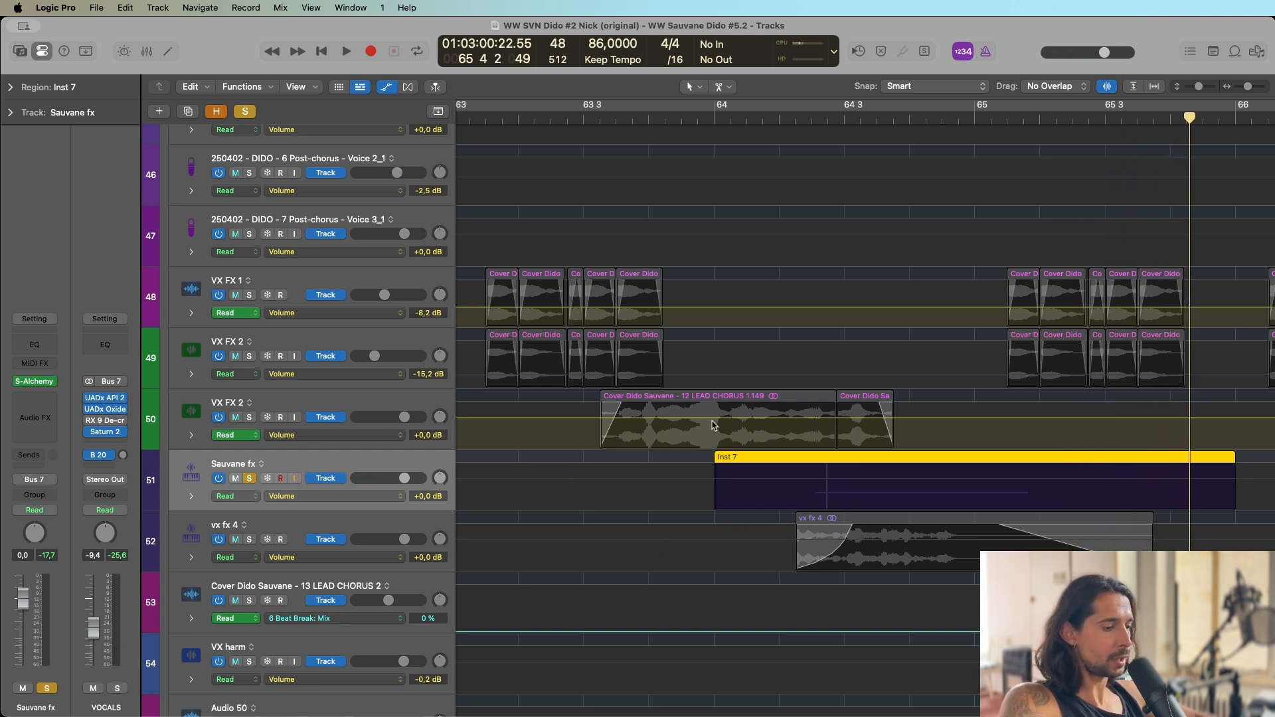
Solo vx fx 4 instead of Sauvane fx, play its region from the start, select the track, and stop playback.
click(252, 478)
click(249, 539)
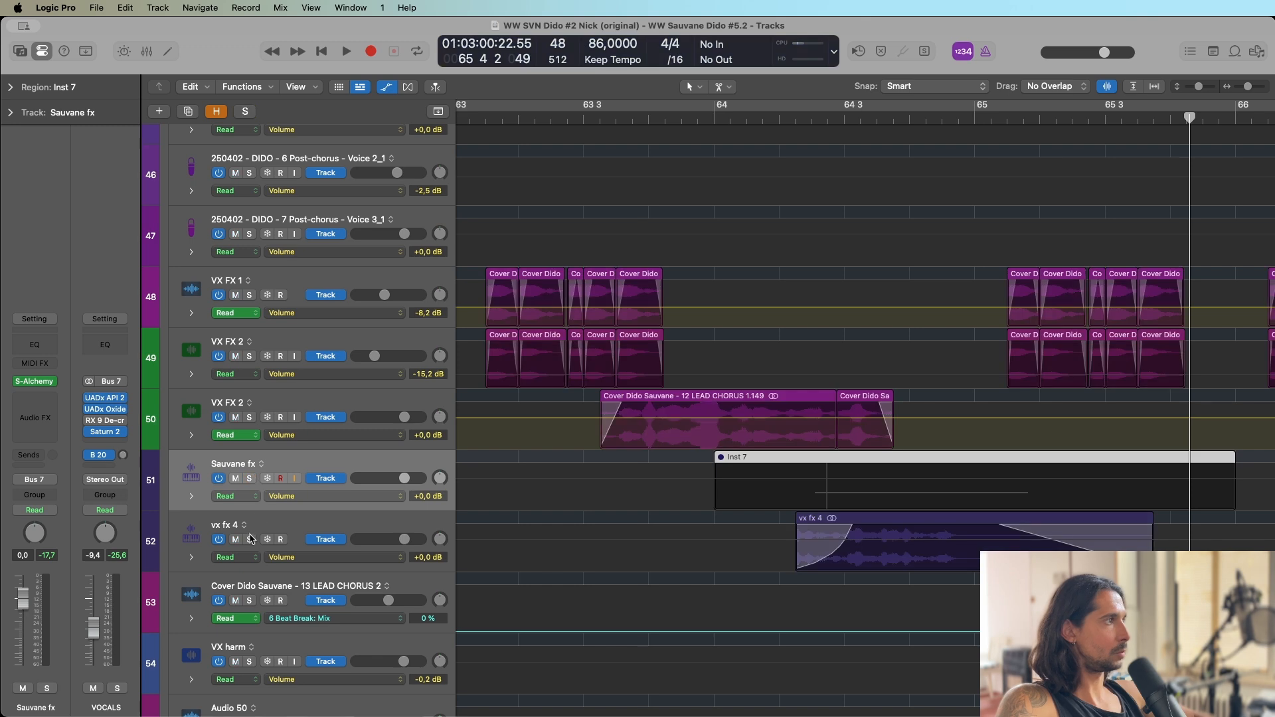
double_click(797, 114)
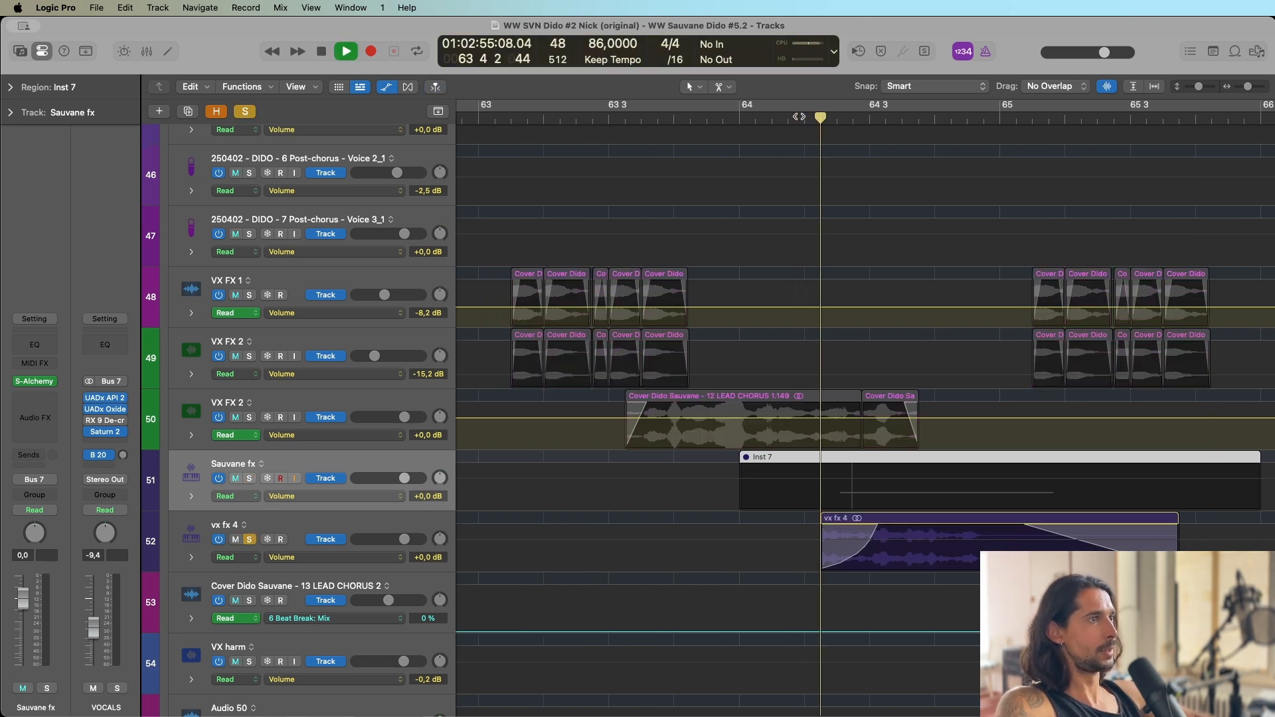
click(332, 516)
key(space)
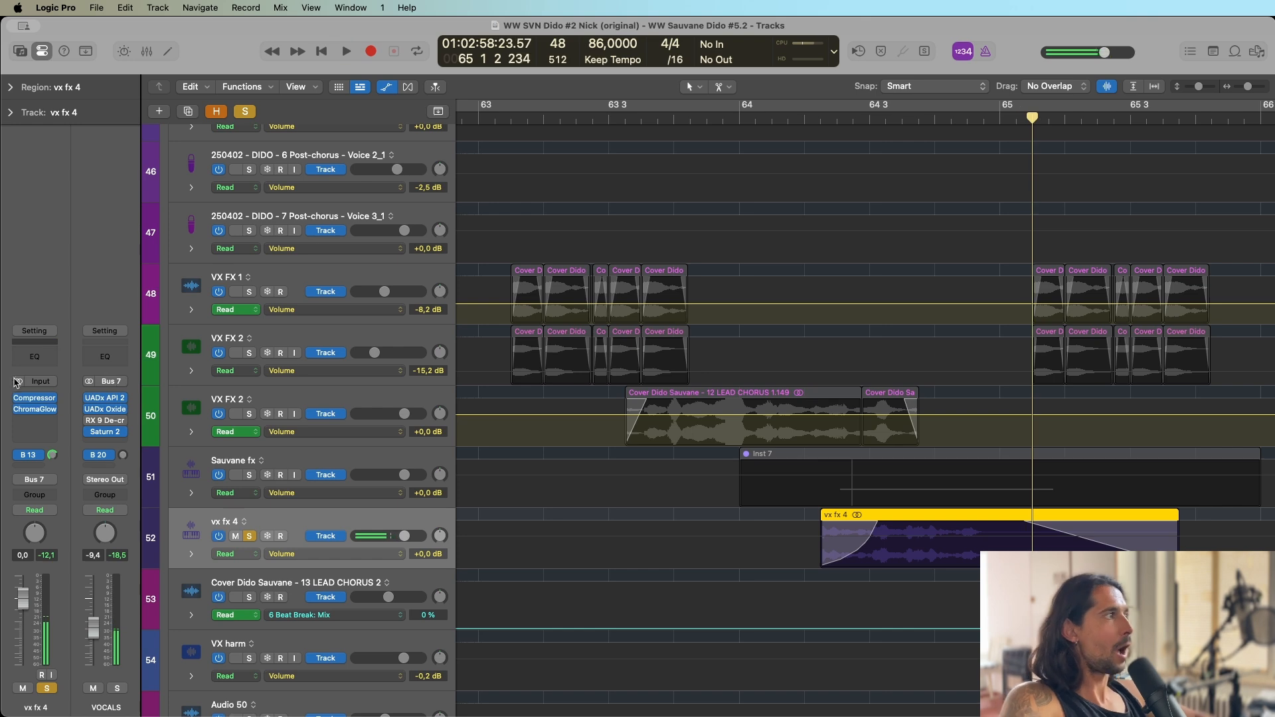
Open ChromaGlow on vx fx 4 to inspect its settings, with a wider stretch of the arrangement in view.
click(36, 410)
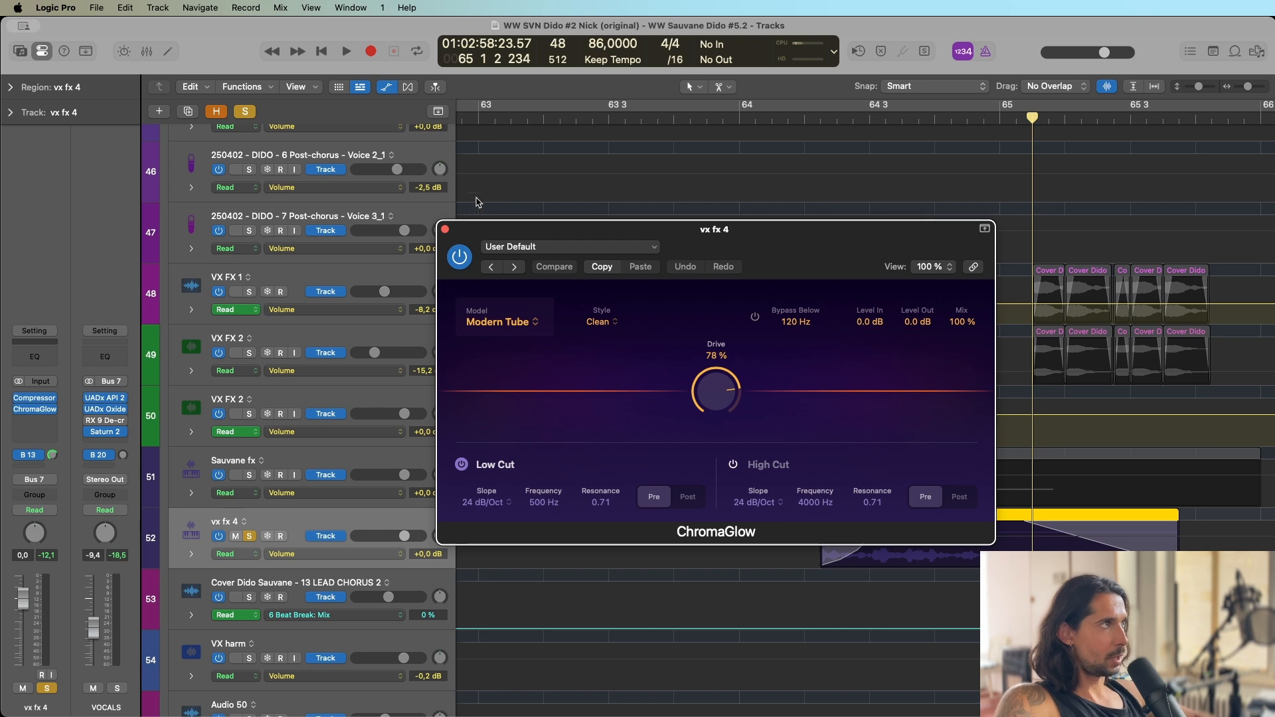
key(super+Left)
key(super+Left)
key(super+Left)
key(super+Left)
key(super+Left)
key(super+Left)
key(super+Left)
key(super+Left)
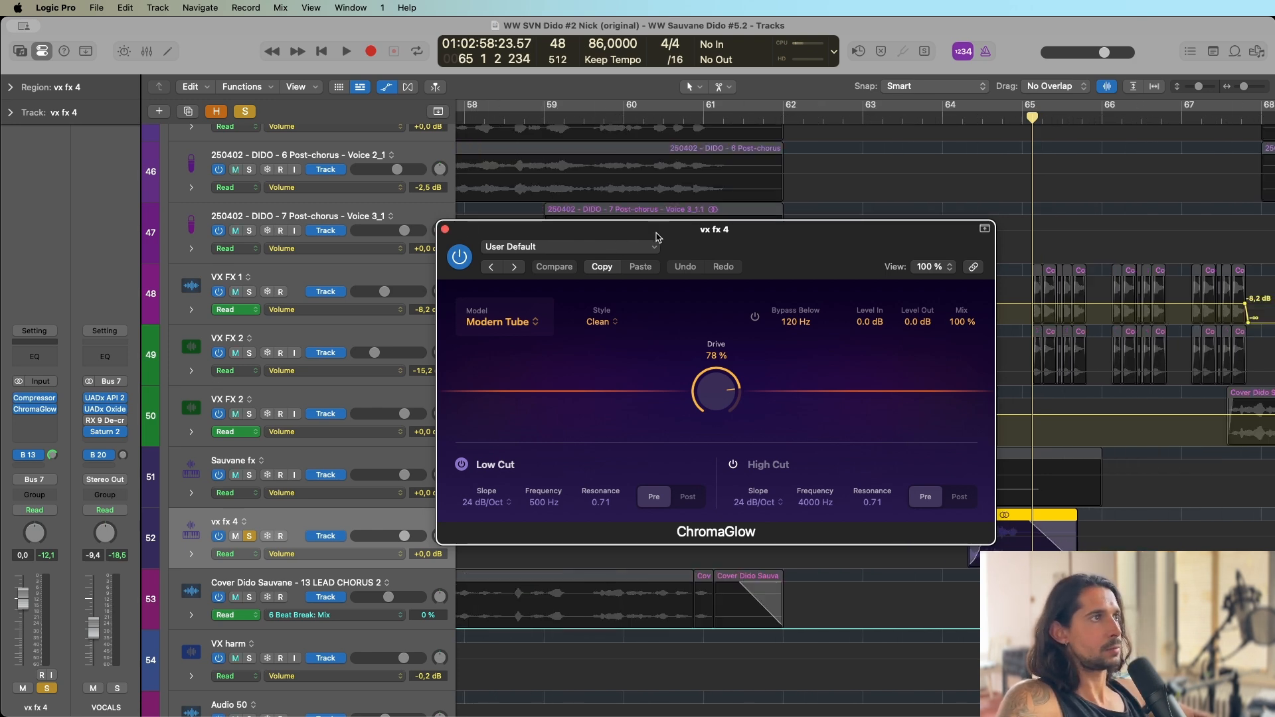
Close the ChromaGlow window and take vx fx 4 out of solo.
click(445, 229)
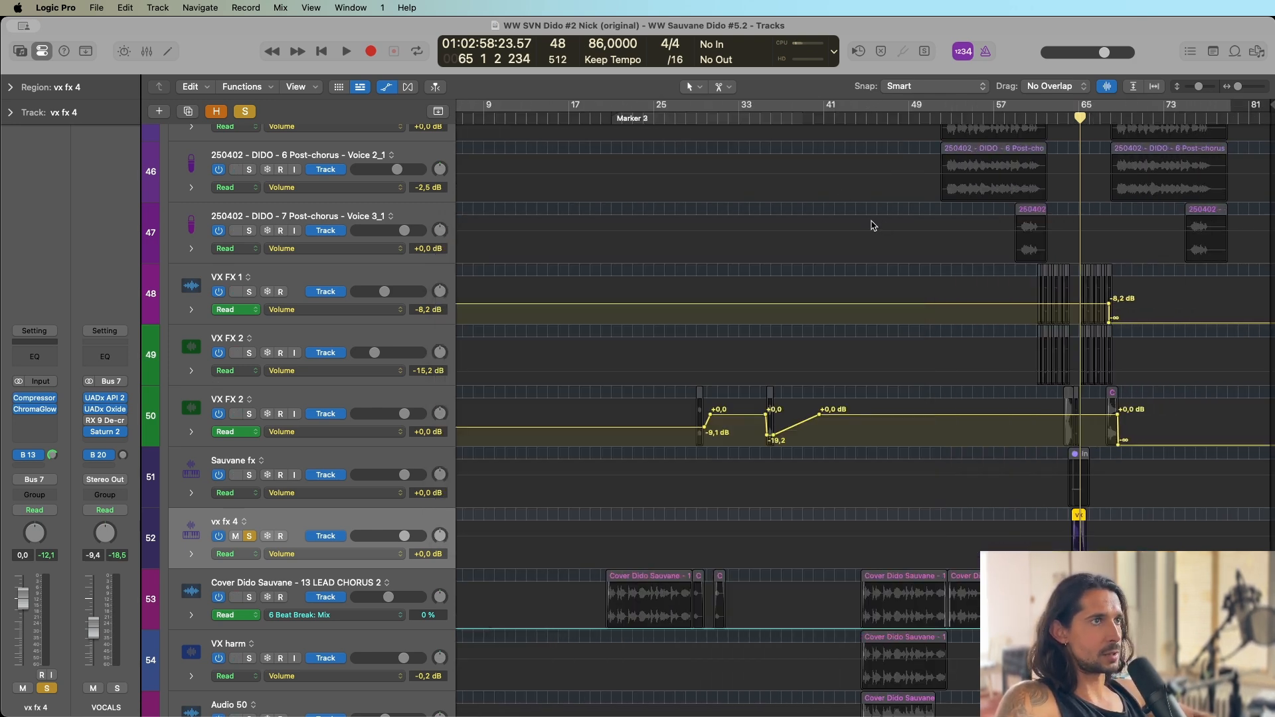
scroll(873, 226, right, 2)
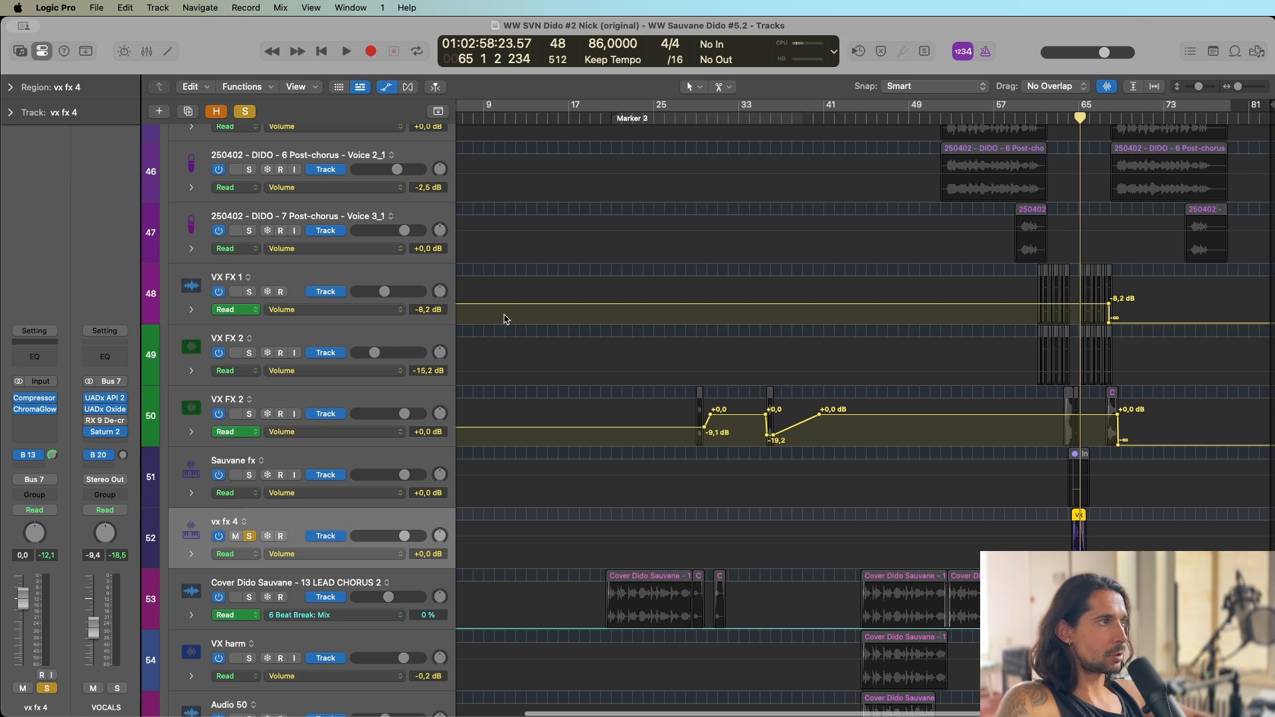
scroll(268, 388, down, 4)
click(250, 396)
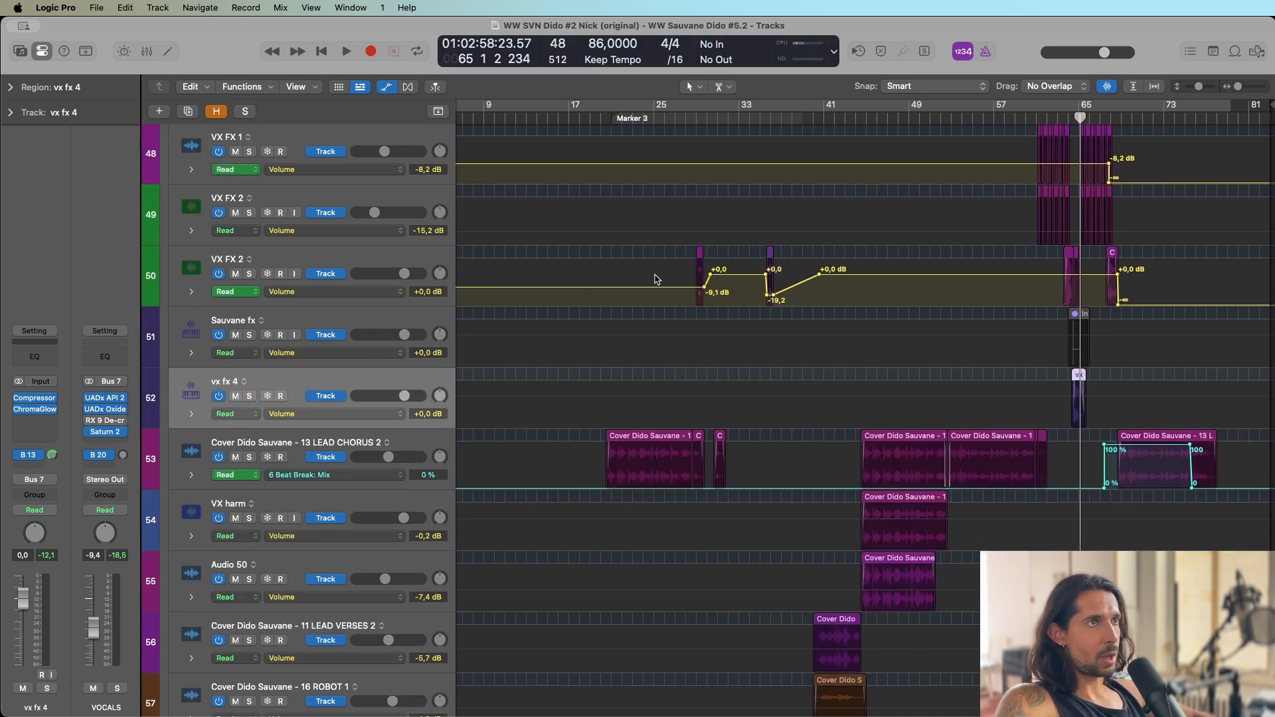
Select and solo the 13 LEAD CHORUS 2 track, play it from bar 21, and stop playback.
click(303, 446)
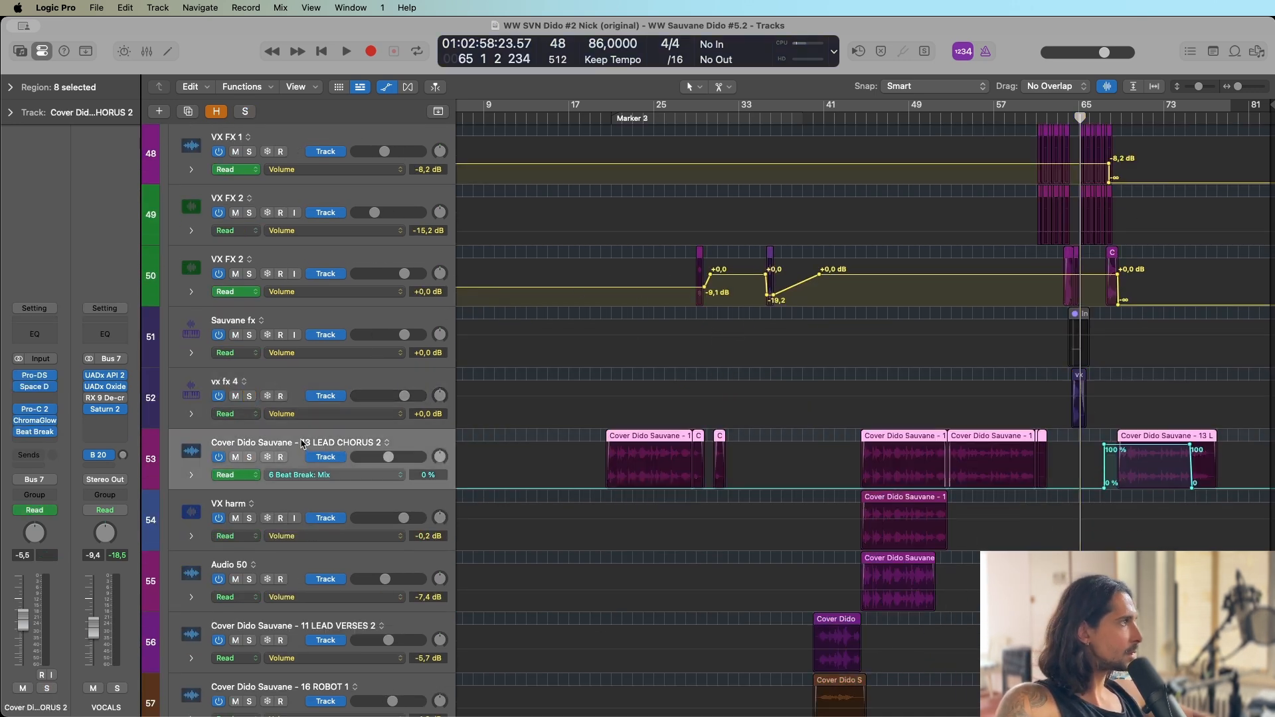
scroll(619, 136, up, 1)
click(611, 118)
scroll(345, 385, up, 1)
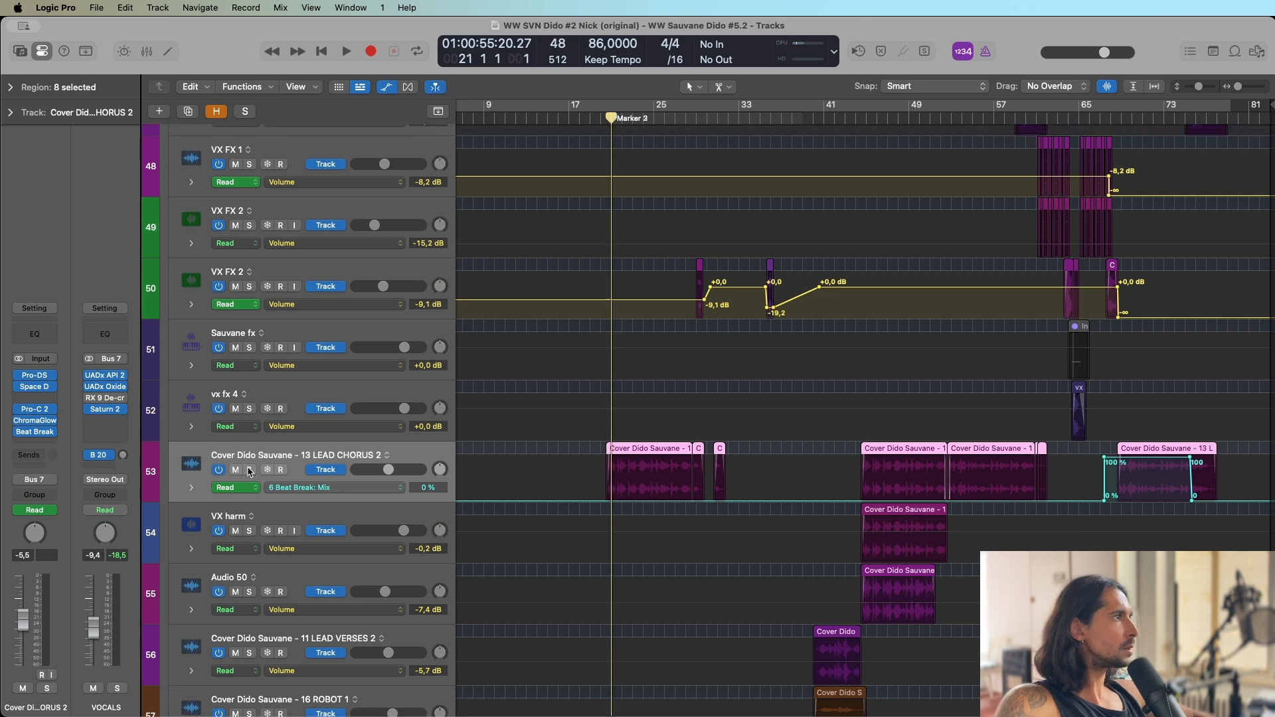
click(249, 469)
key(space)
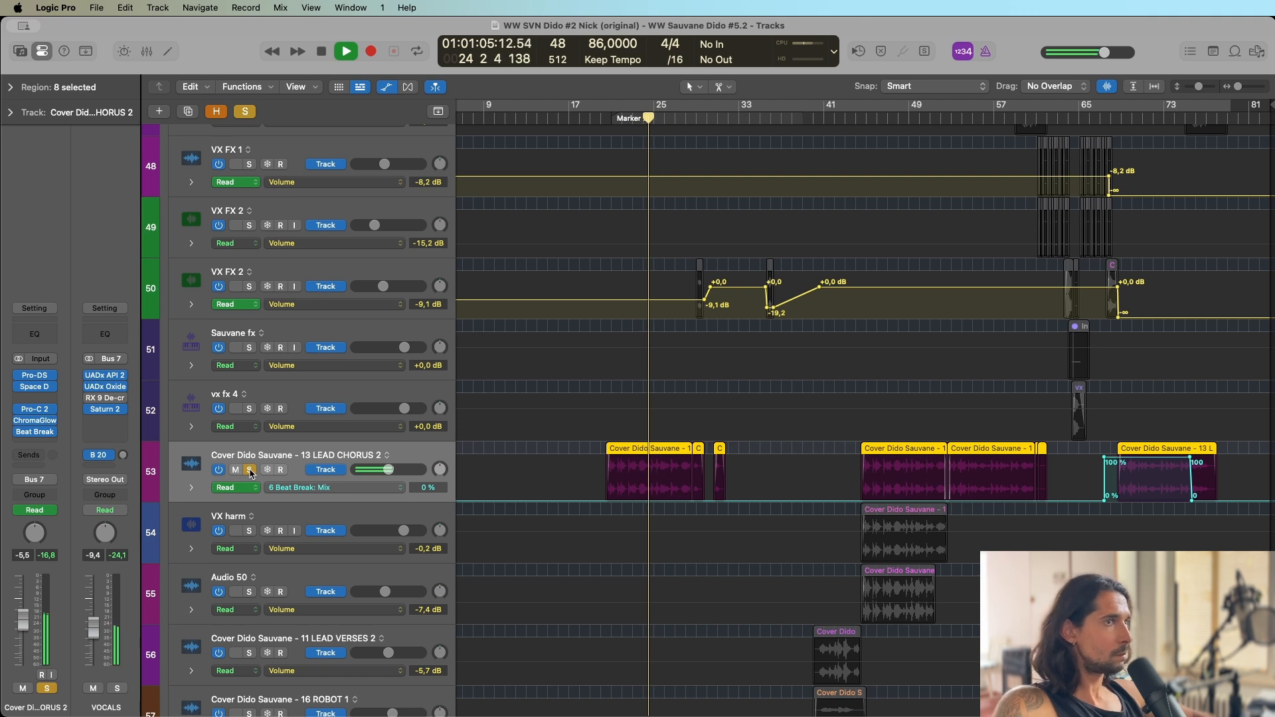
key(space)
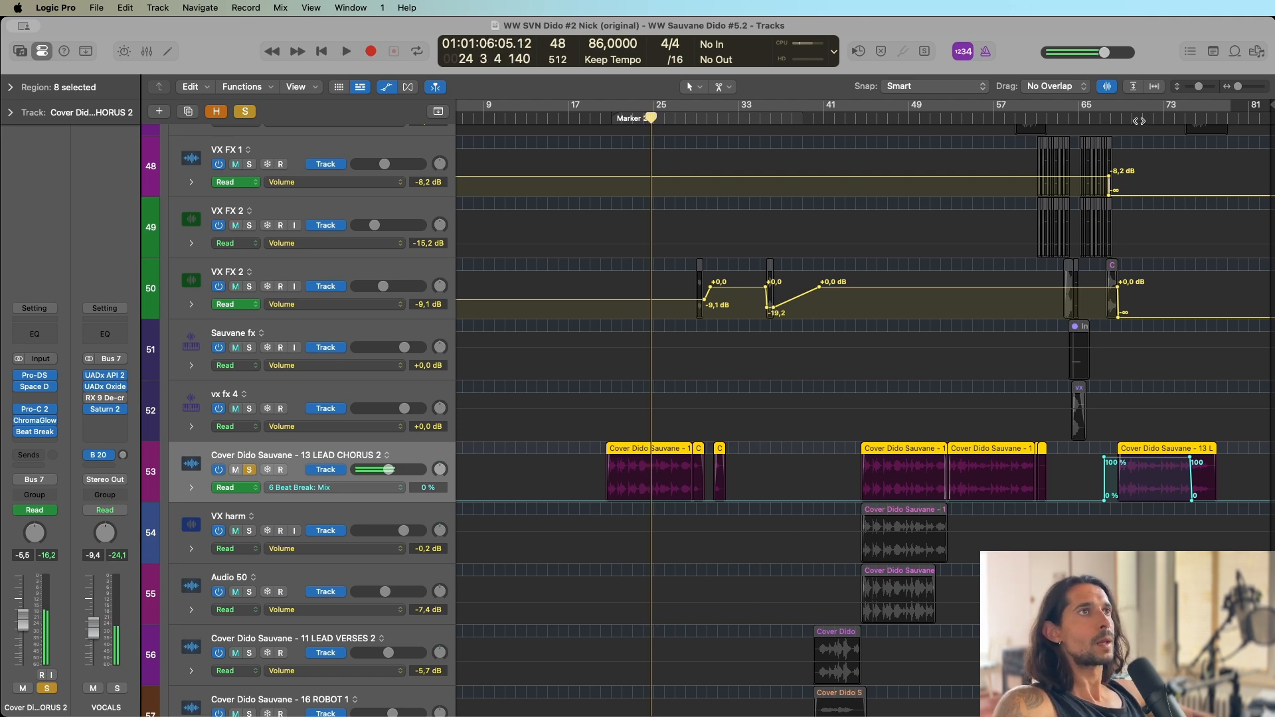
Play the soloed lead chorus track from bar 68 to audition its automated 6 Beat Break: Mix section, and stop playback.
click(1111, 115)
key(super+Right)
key(super+Right)
key(super+Right)
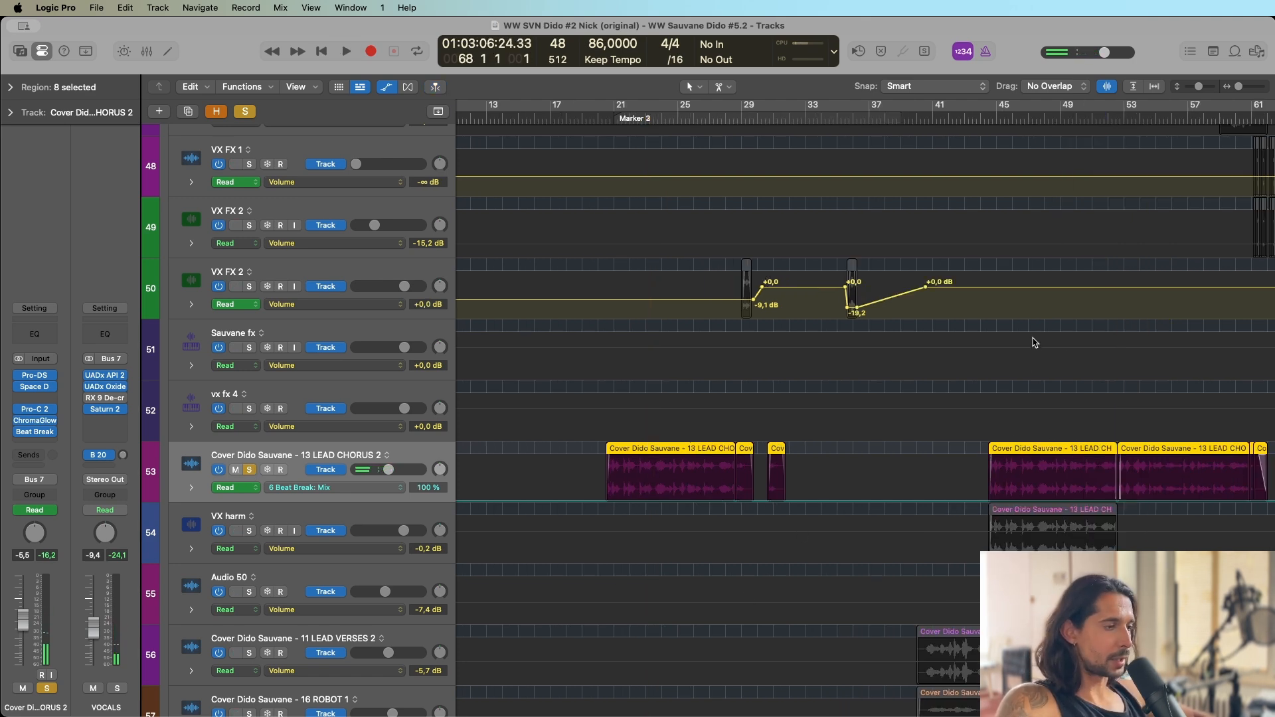
scroll(1042, 325, right, 18)
scroll(986, 330, right, 3)
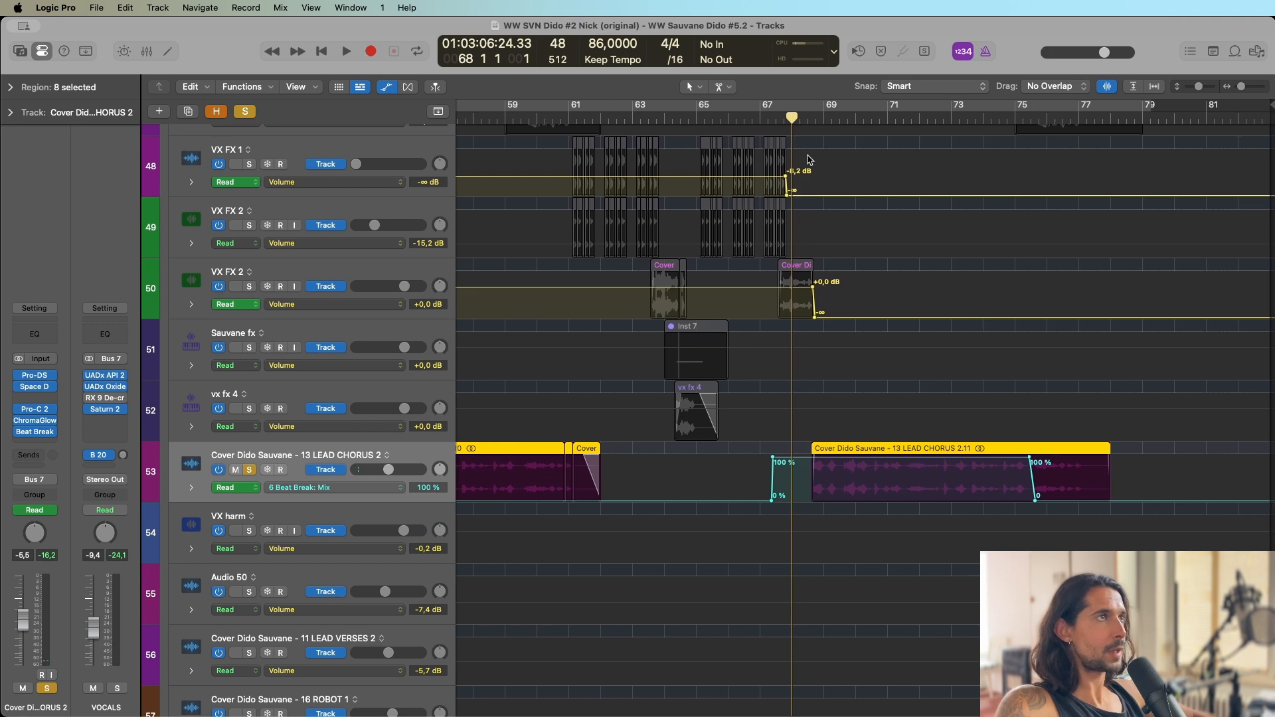
key(space)
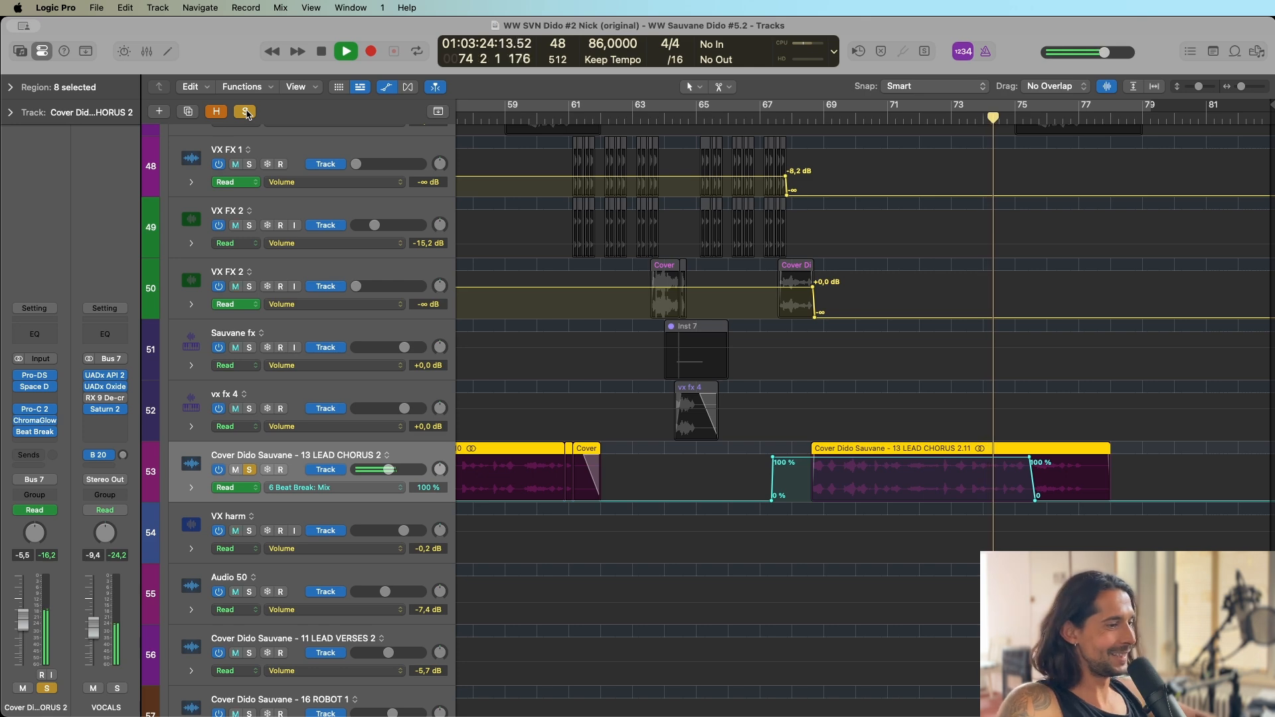
key(space)
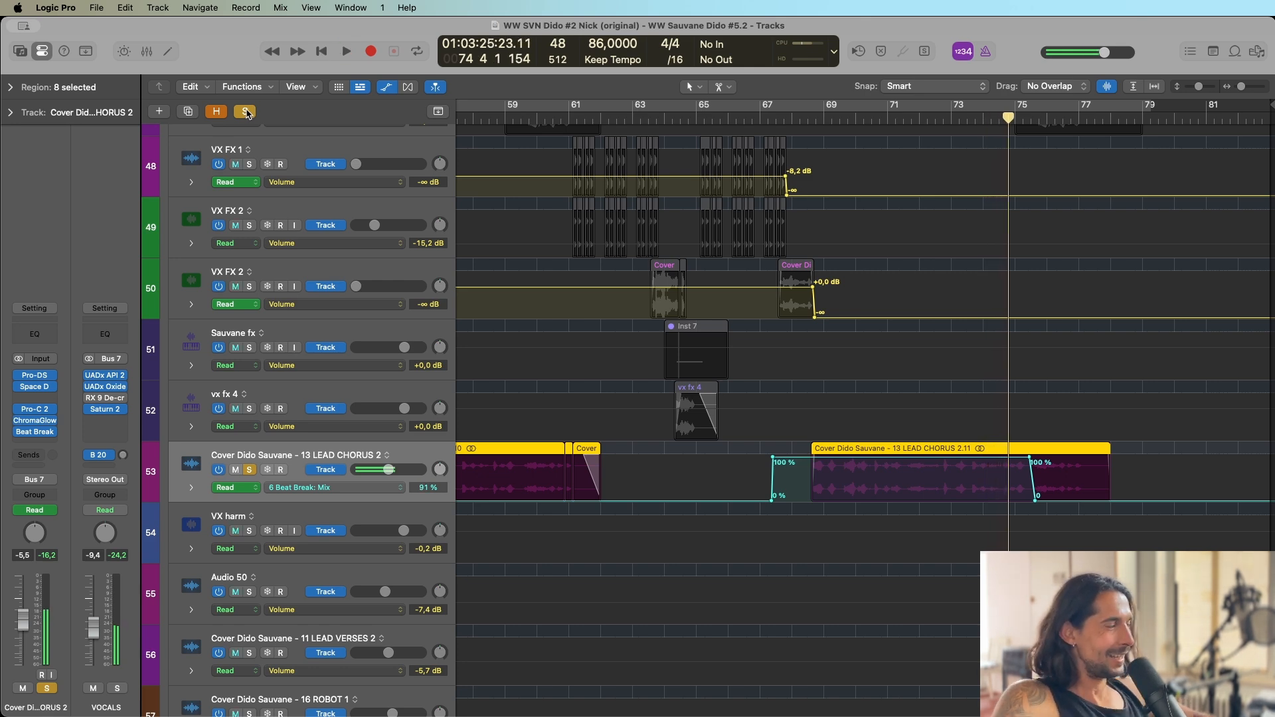
Clear the solo and play the full mix from about bar 68 with a wider, more compact arrangement view, stopping around bar 77.
click(245, 112)
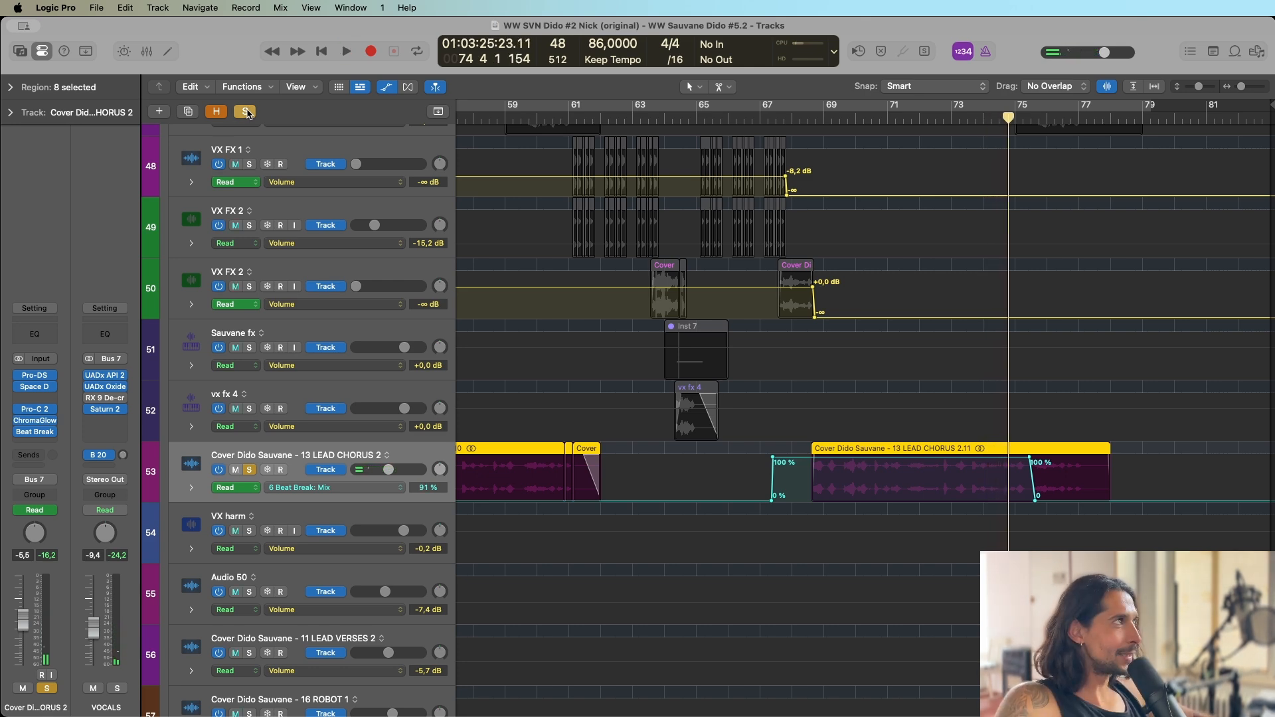
click(819, 118)
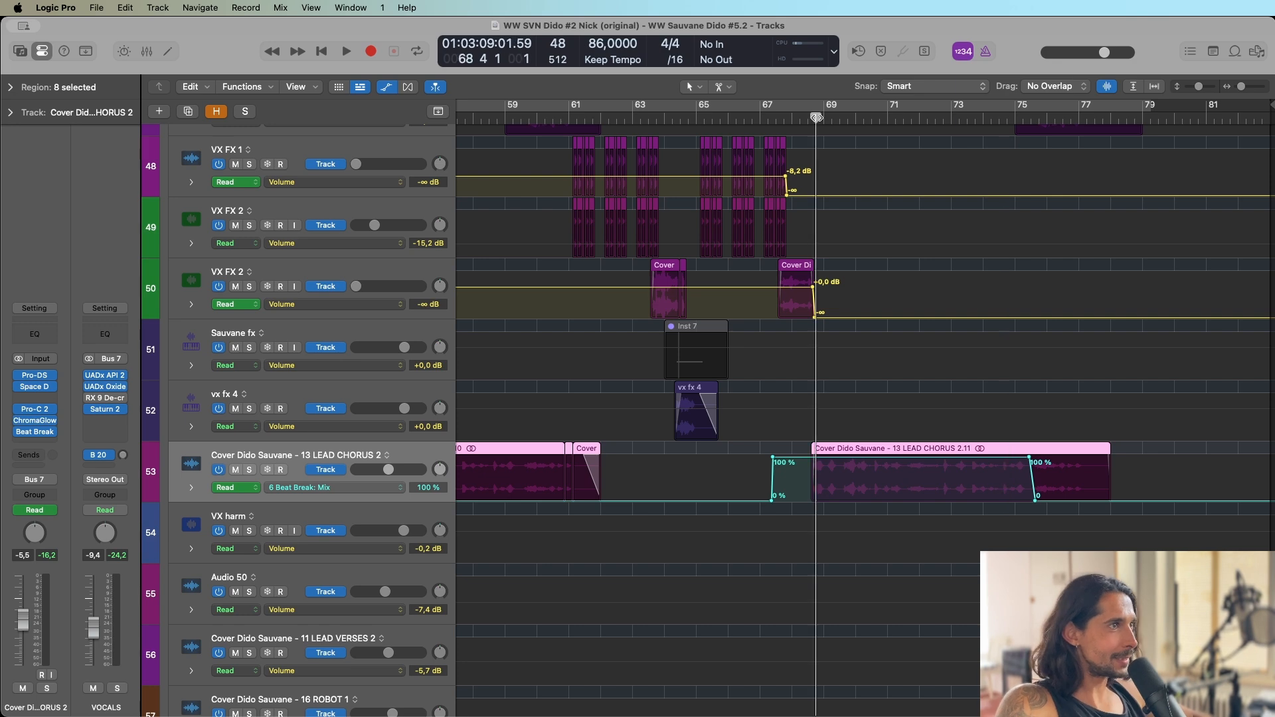
drag(815, 119, 801, 118)
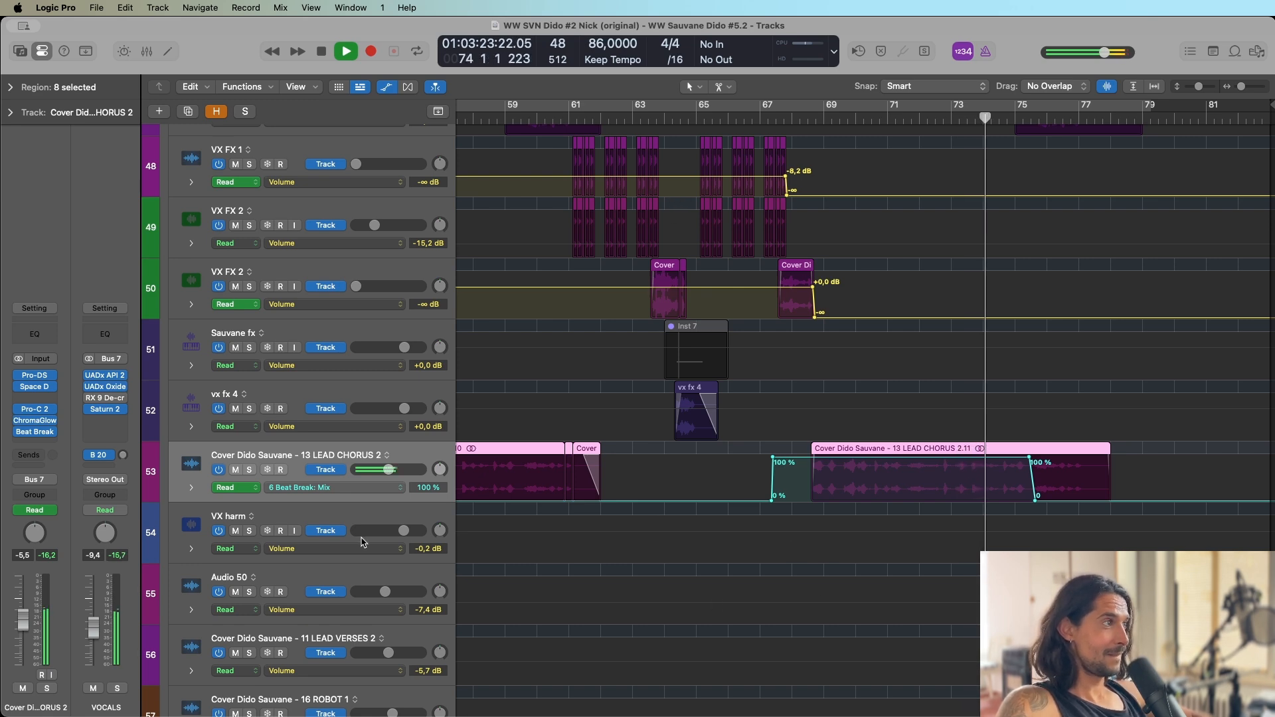
key(super+Left)
key(super+Left)
key(super+Left)
key(super+Left)
key(super+Left)
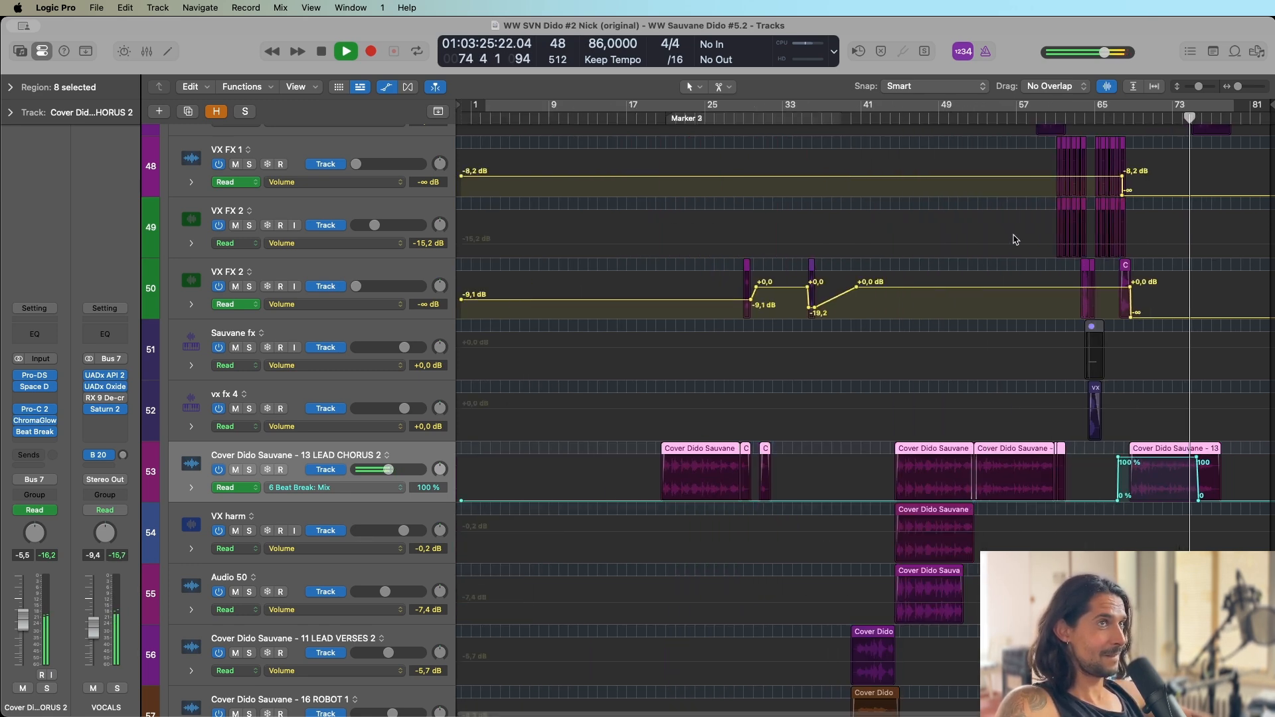
key(super+Up)
key(super+Up)
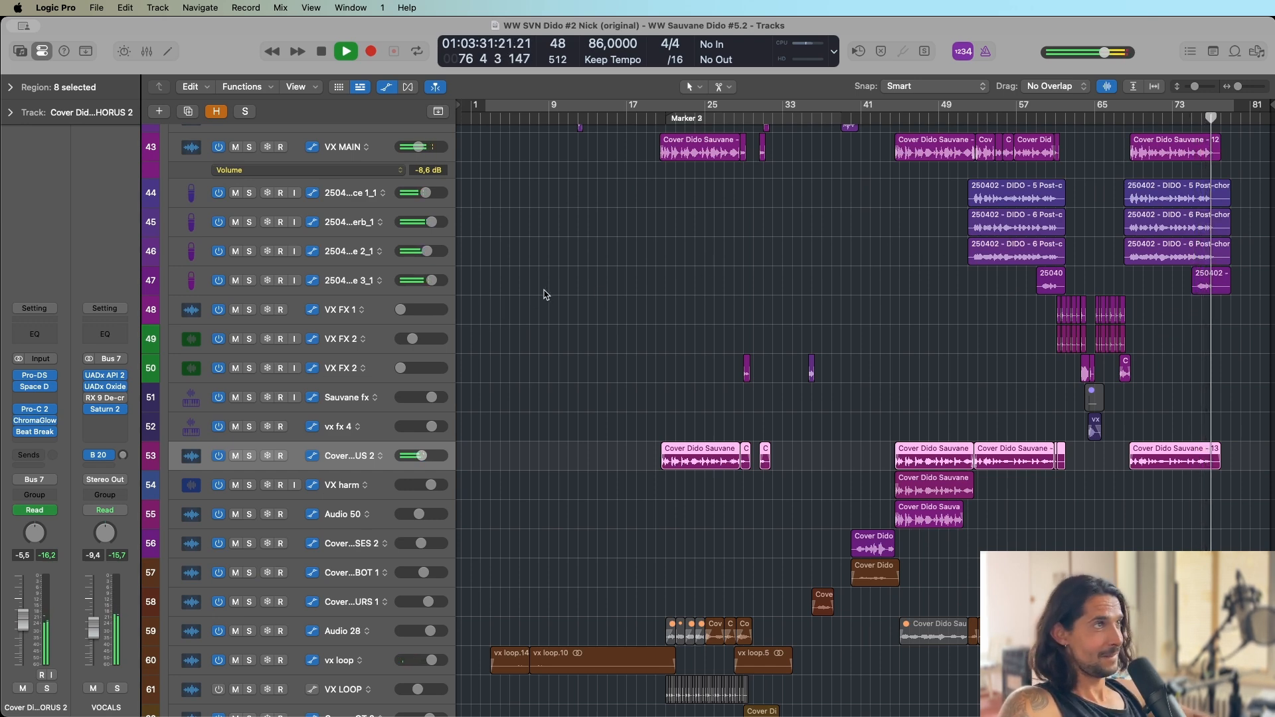
key(space)
Select the prophet bass track, open its UAD Teletronix LA-2A Legacy to inspect the settings, and close it.
scroll(584, 285, up, 20)
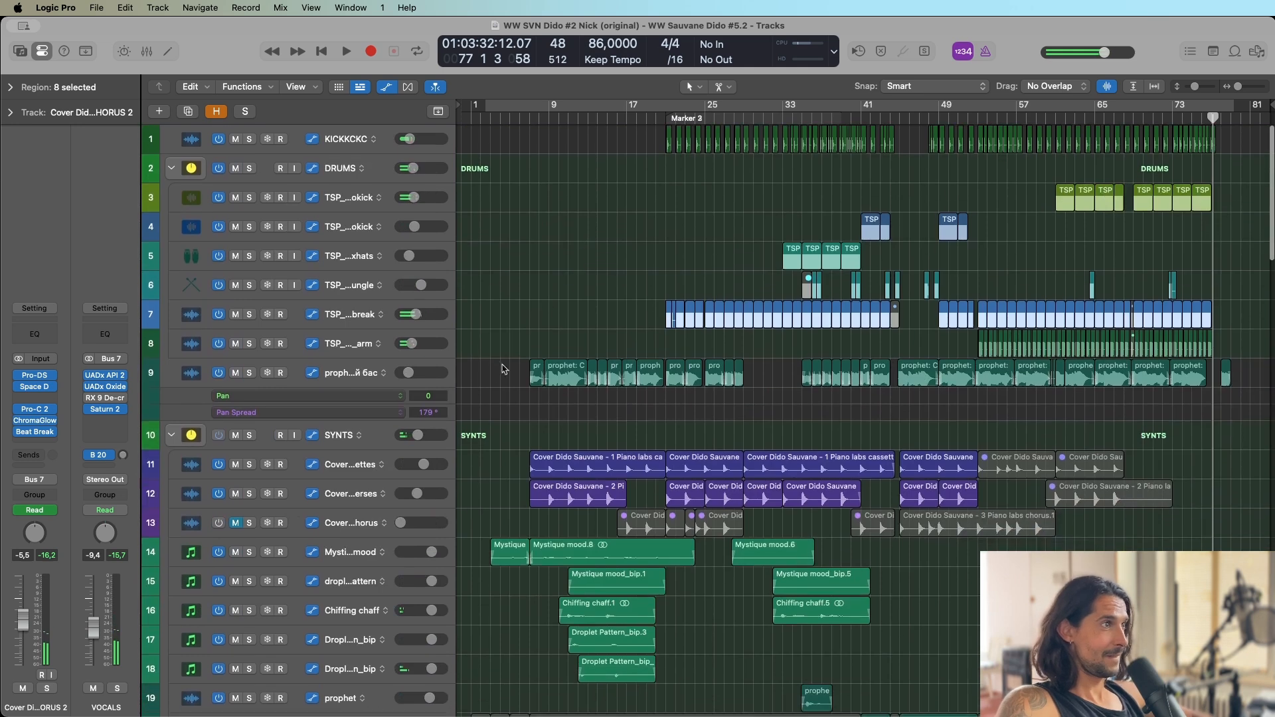
scroll(502, 372, down, 1)
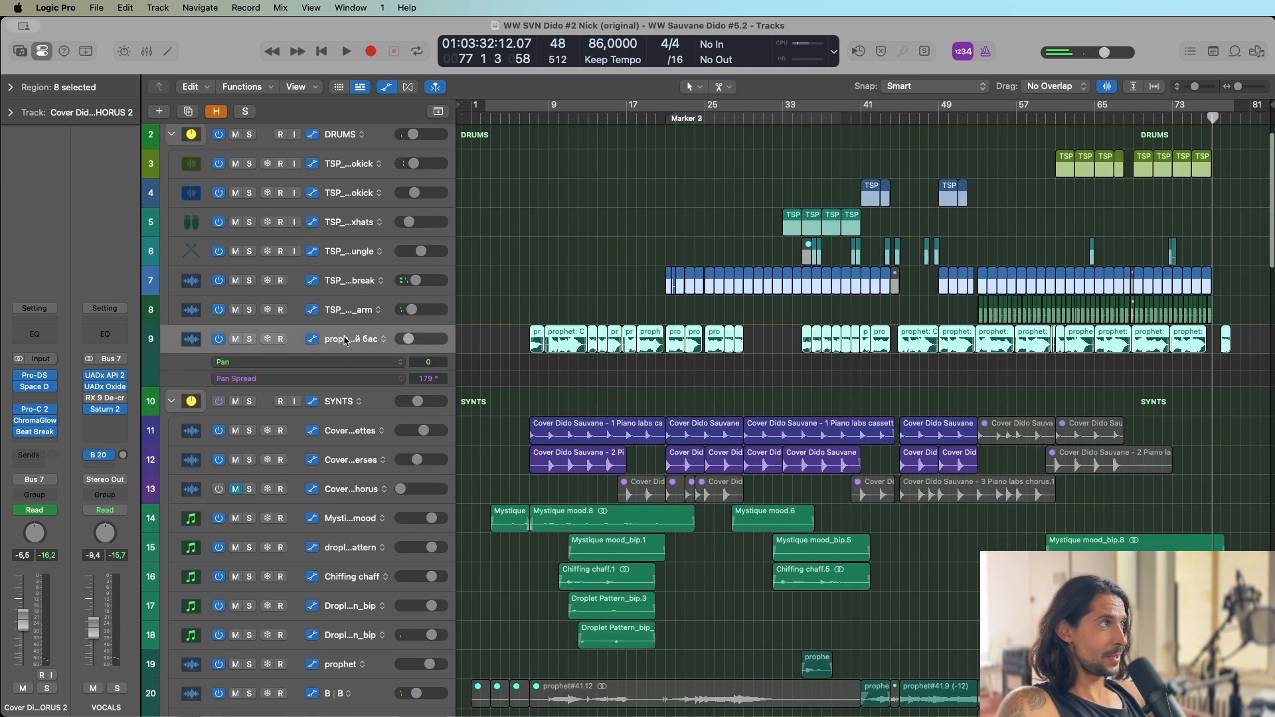
click(331, 340)
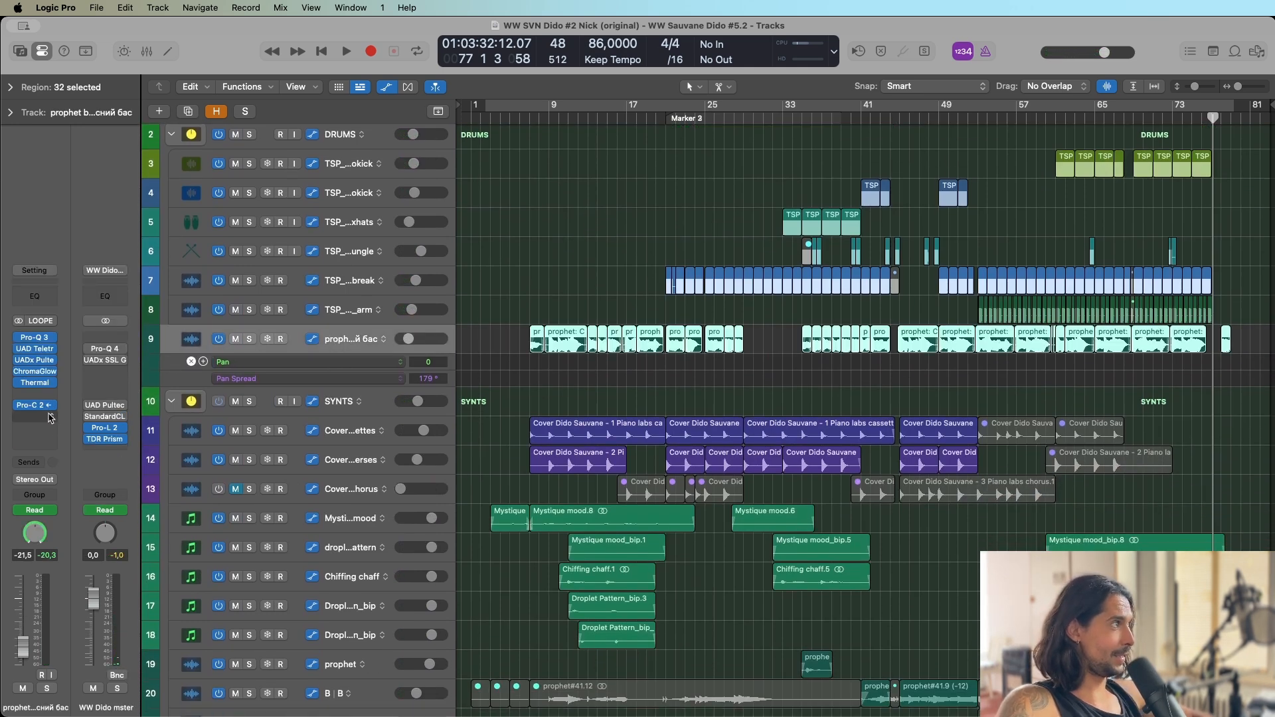
click(36, 351)
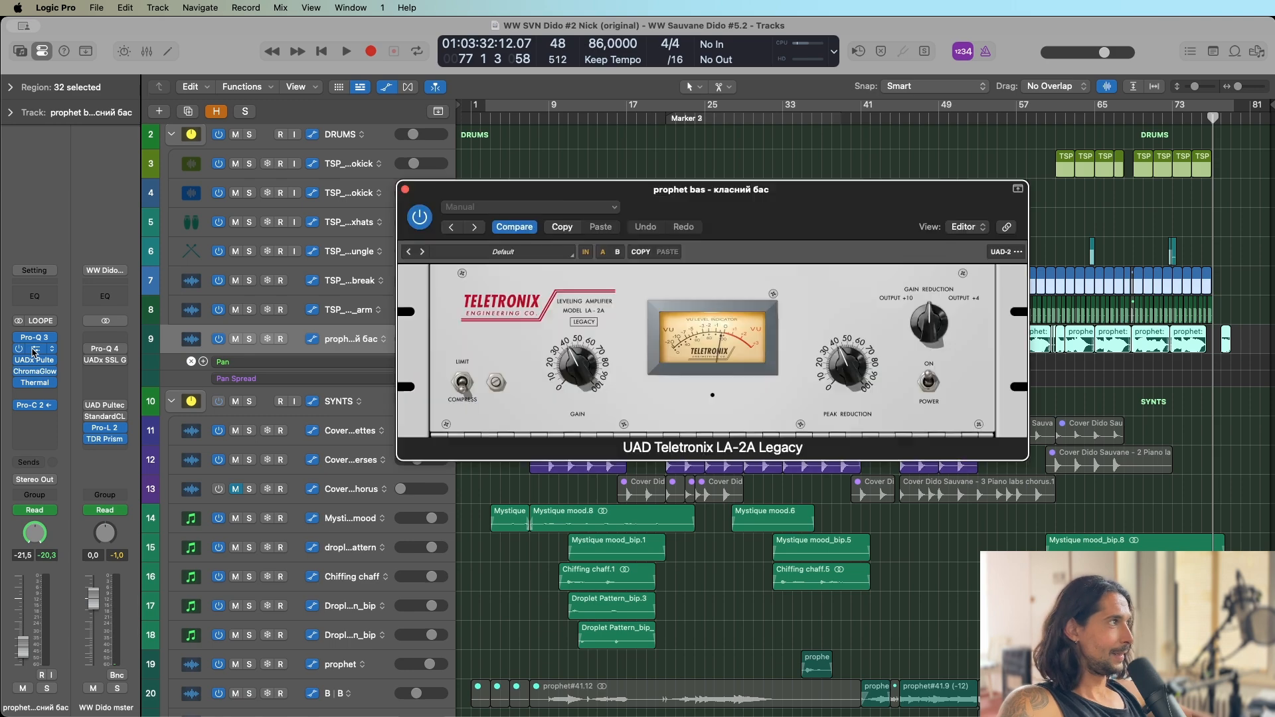
click(35, 351)
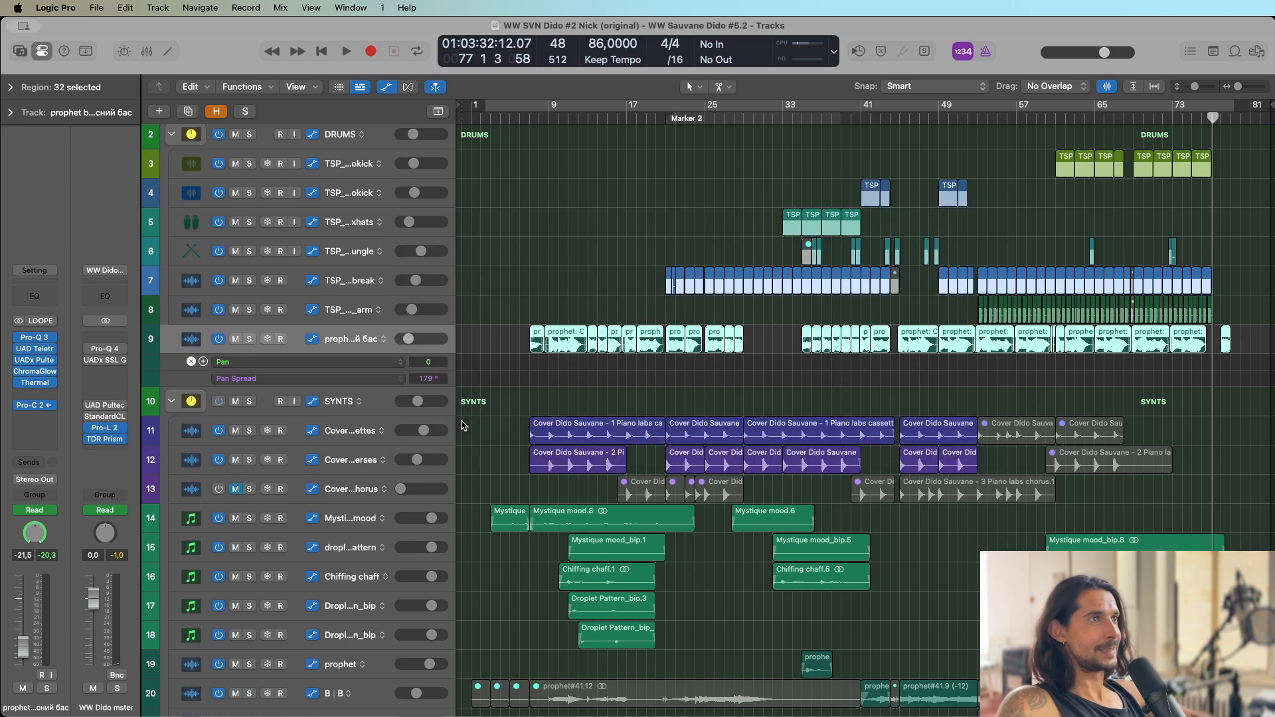
Mute the last LEAD CHORUS 2 region on track 53 and start full-mix playback from just before it, around bar 67.
click(973, 111)
scroll(731, 323, down, 20)
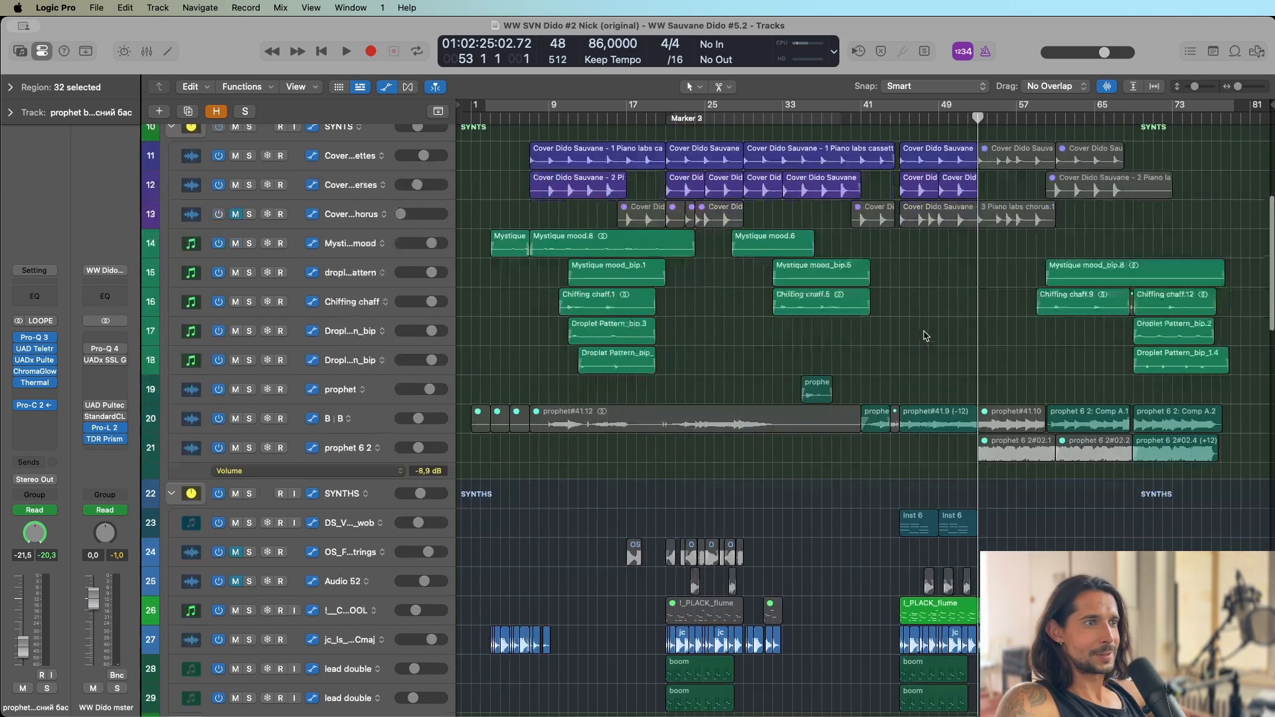
scroll(1102, 316, up, 5)
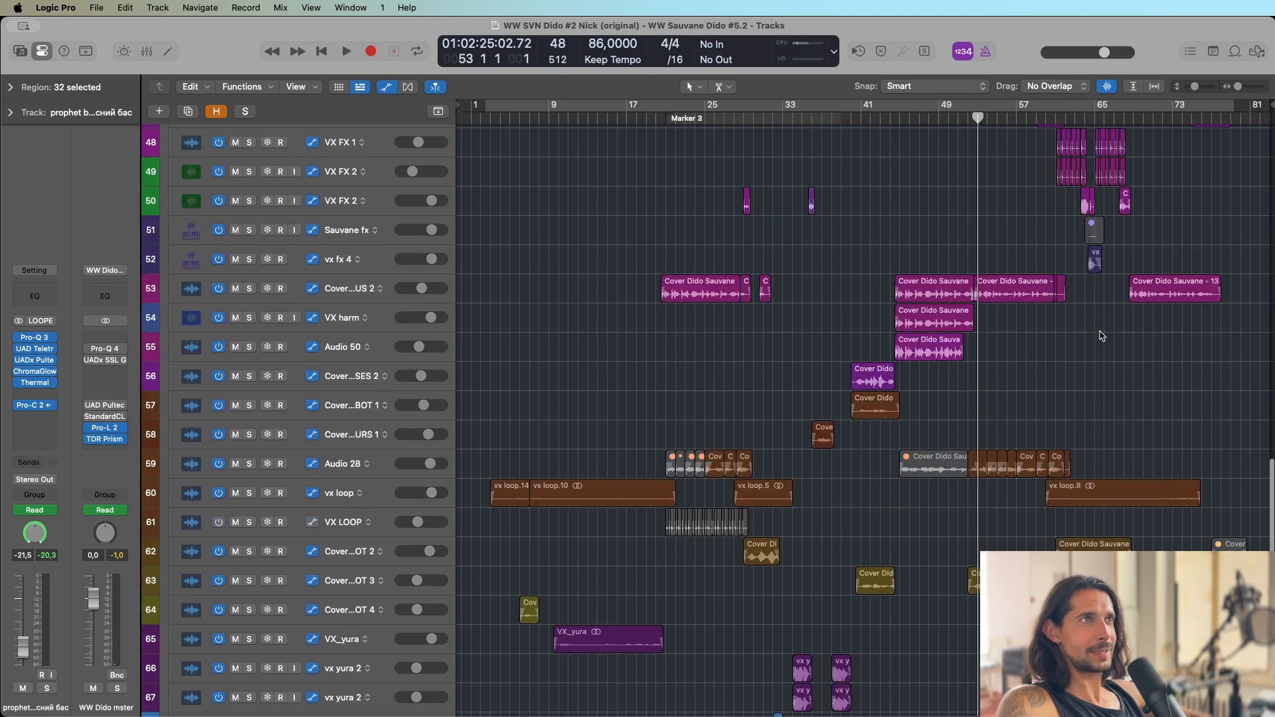
click(1159, 301)
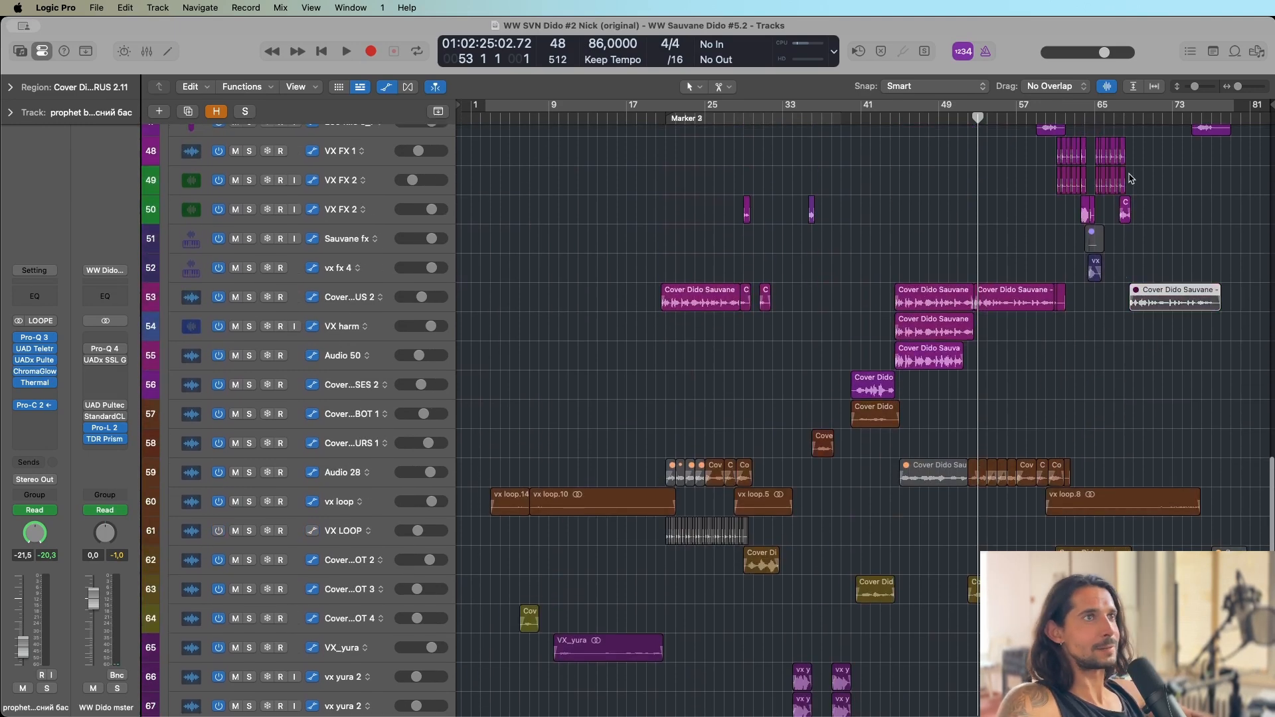
click(1124, 118)
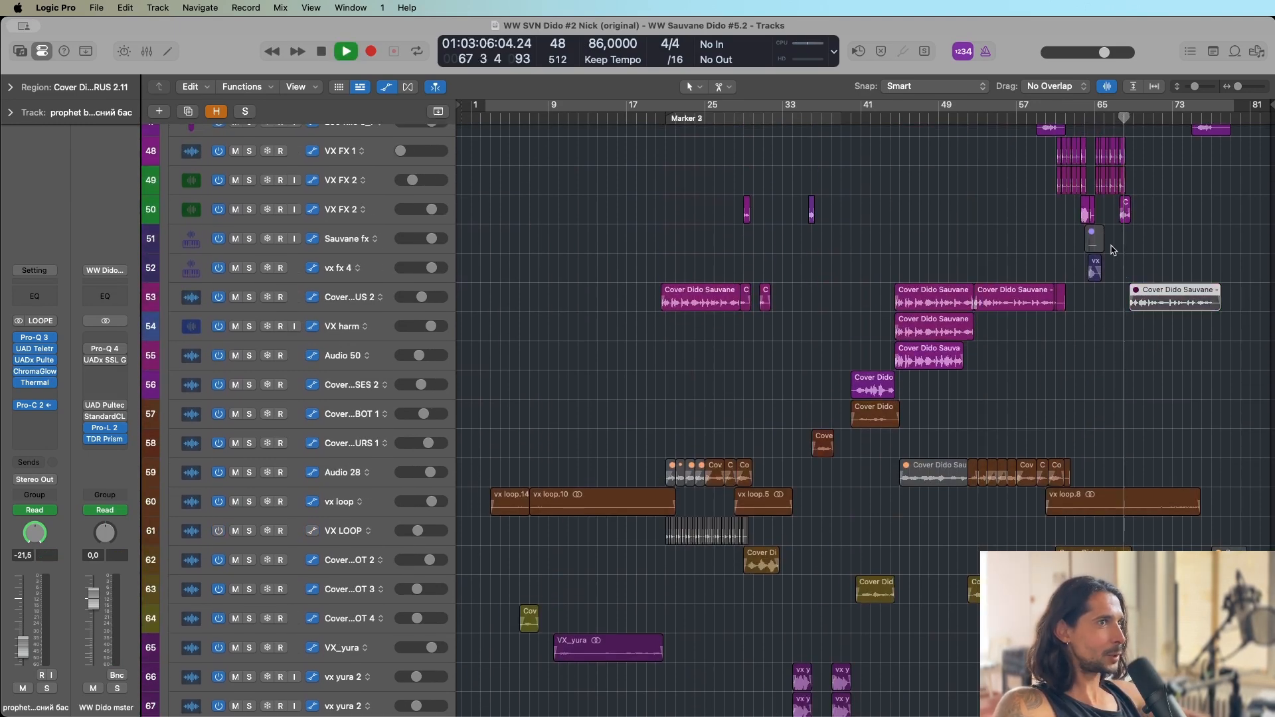
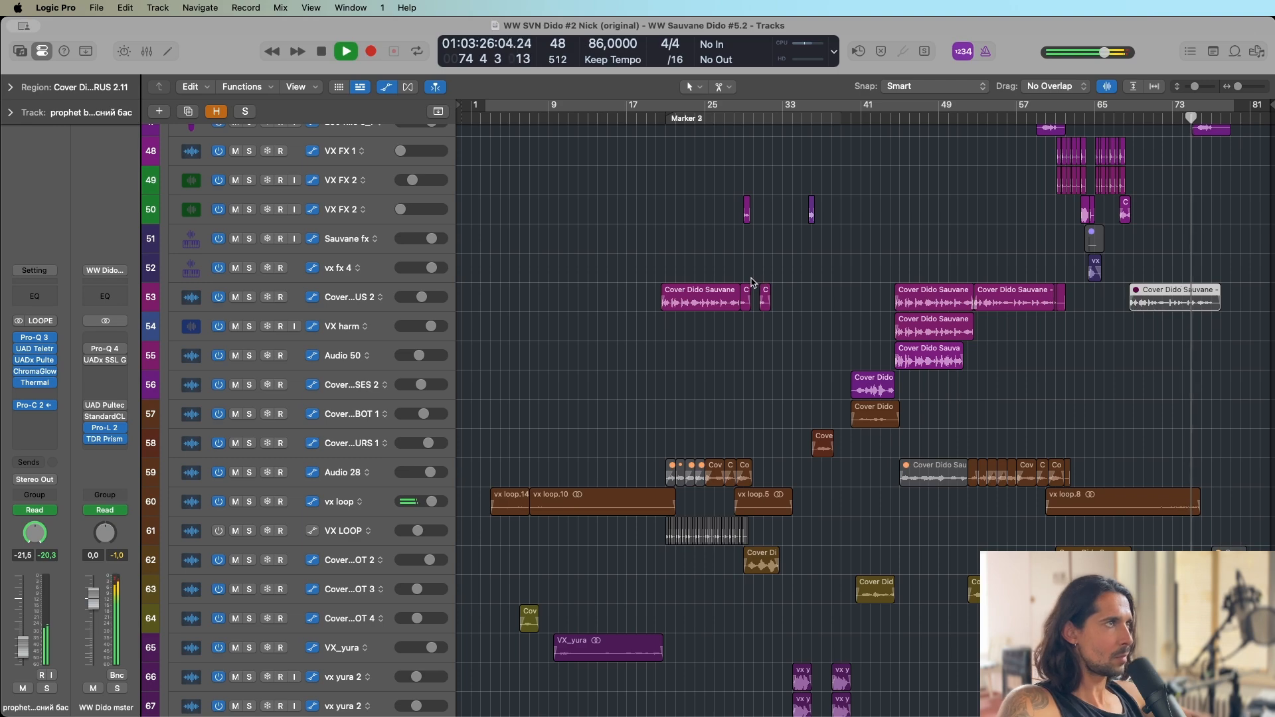
Stop playback and open the prophet bass track's Pro-C 2 to inspect its side-chain compression settings, closing it again.
key(space)
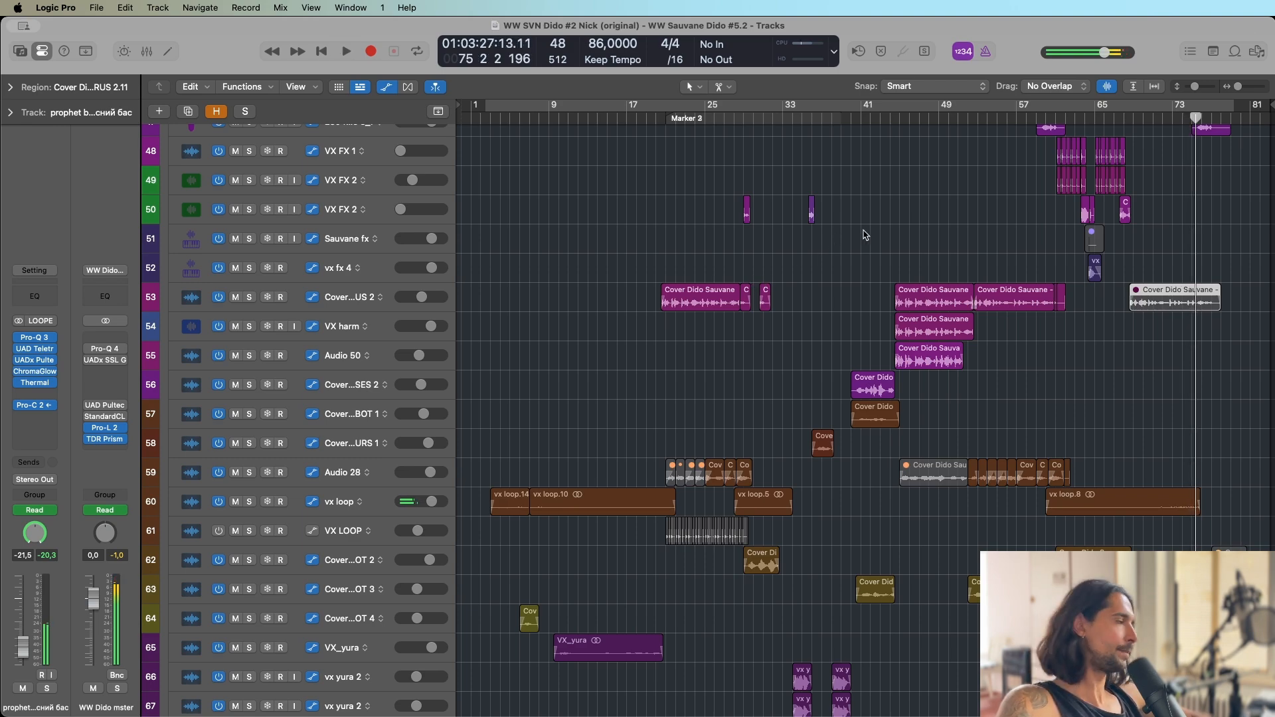
scroll(865, 235, up, 15)
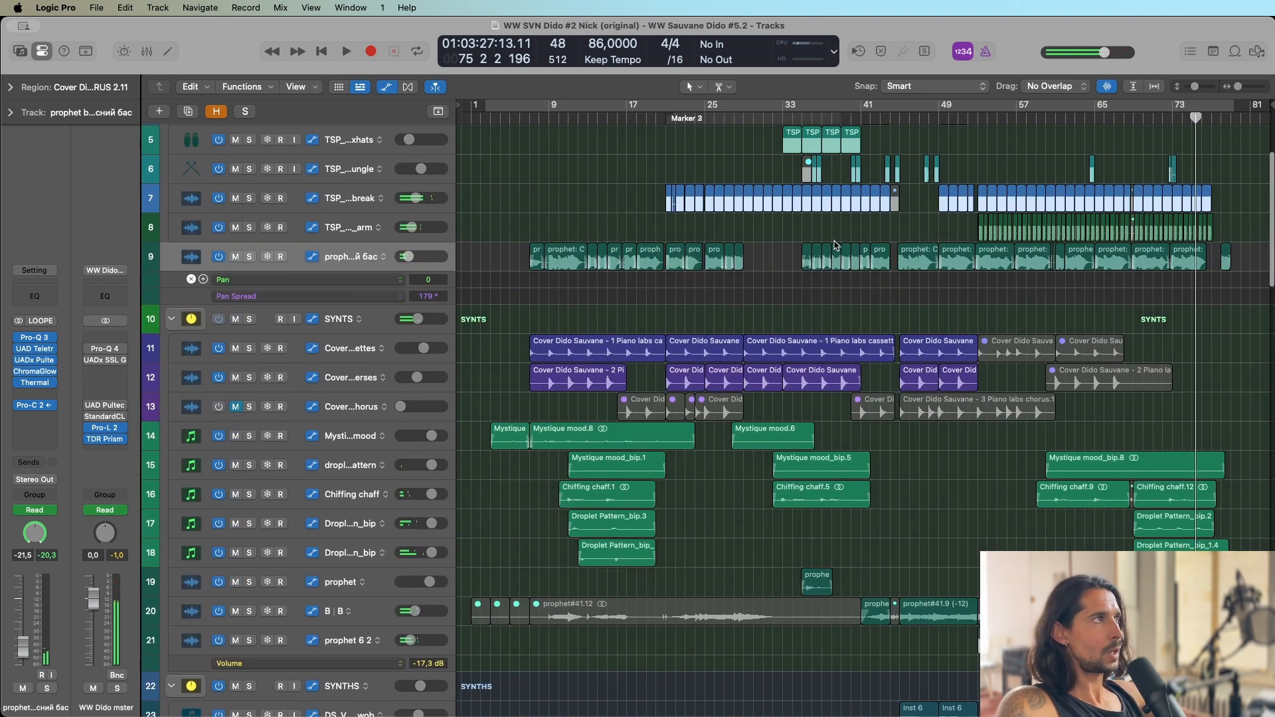
click(33, 406)
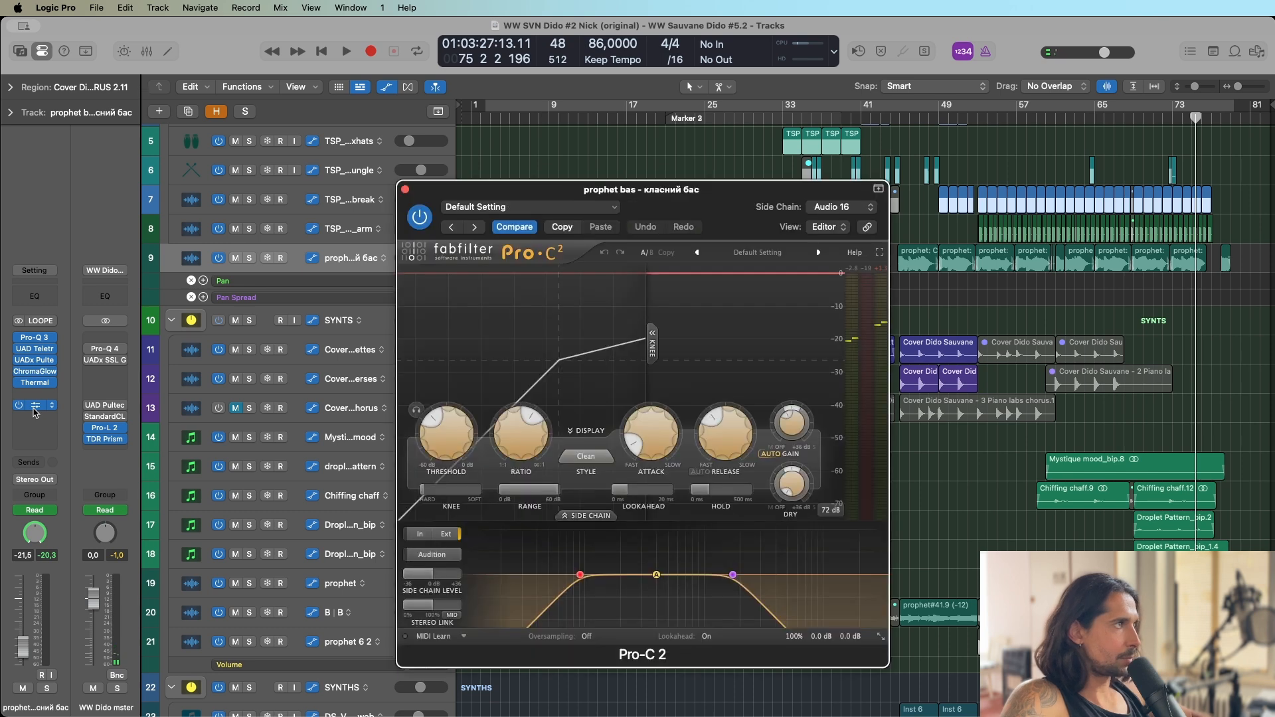
key(super+w)
Solo the Audio 28 vocal track and play it from about bar 24.
scroll(844, 458, down, 15)
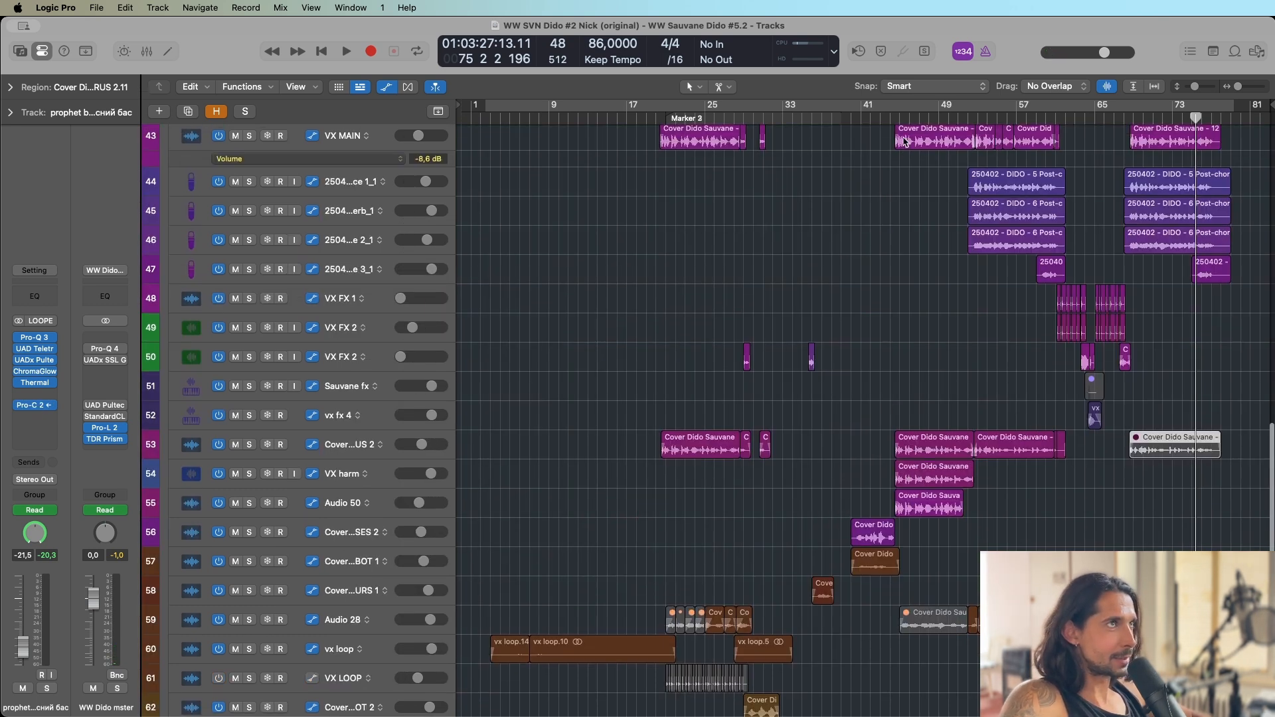
click(899, 118)
scroll(905, 261, up, 8)
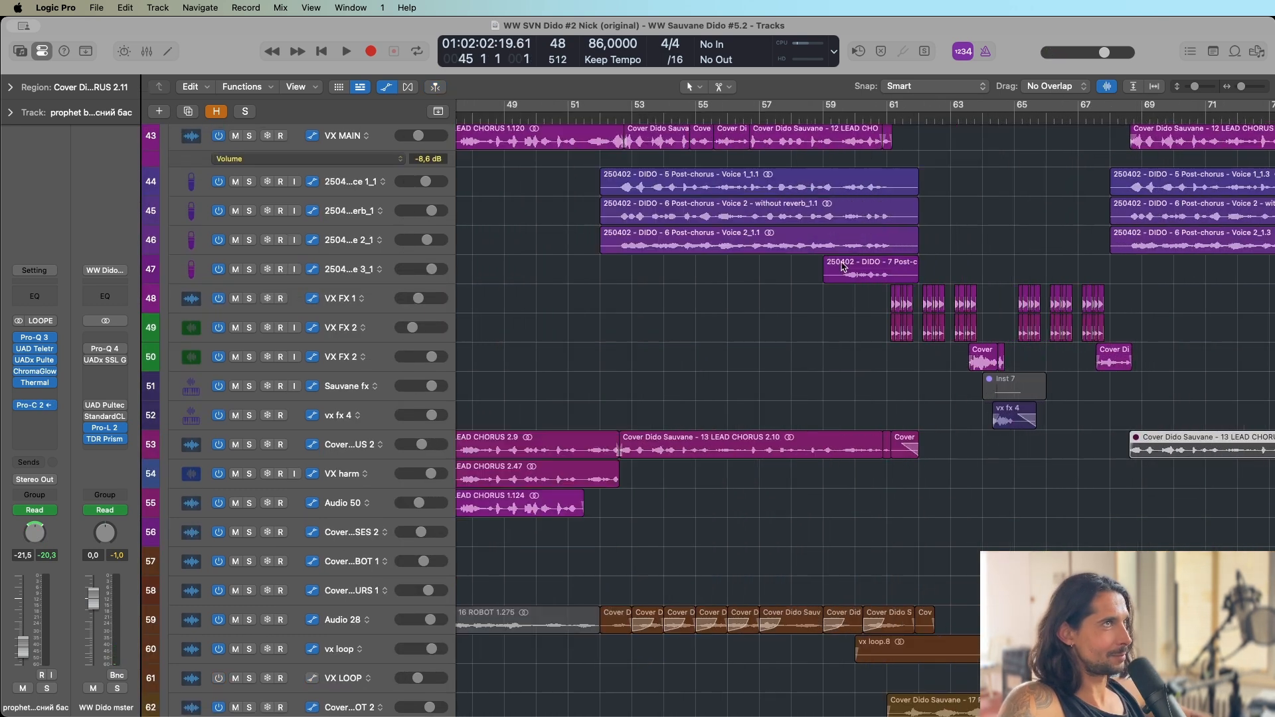
scroll(844, 282, down, 8)
scroll(845, 302, down, 2)
scroll(845, 302, down, 5)
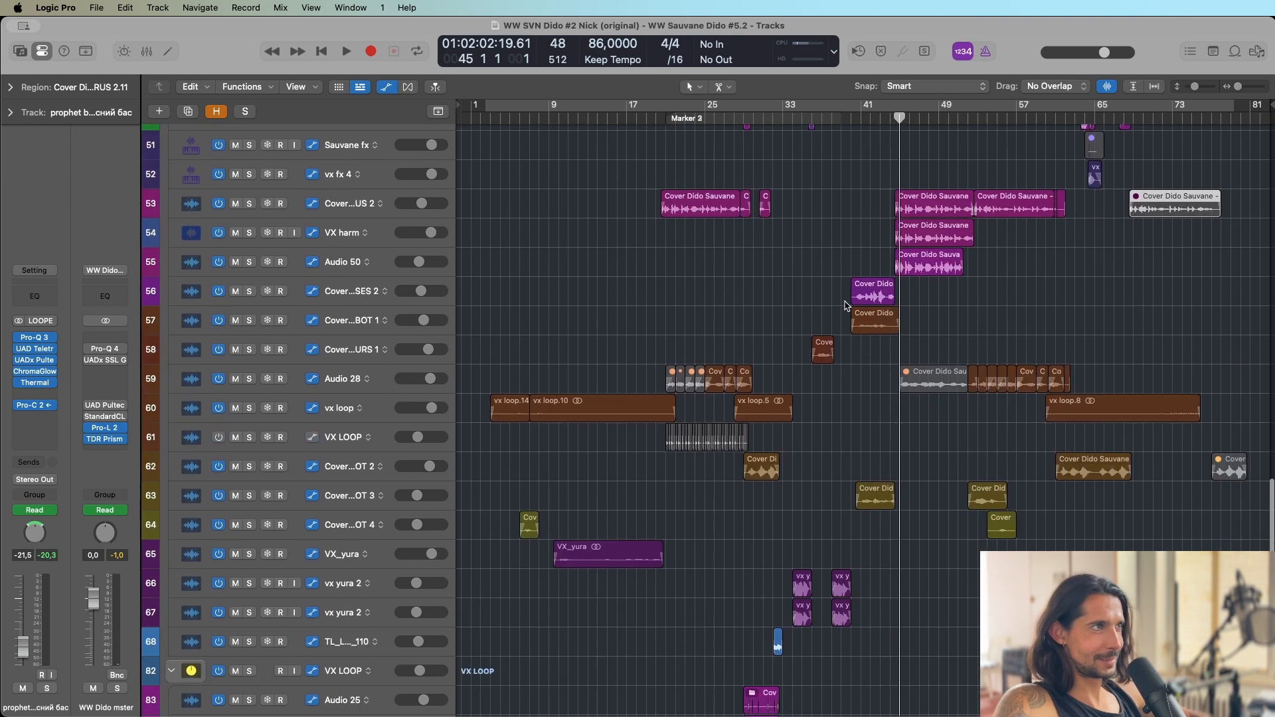
click(248, 380)
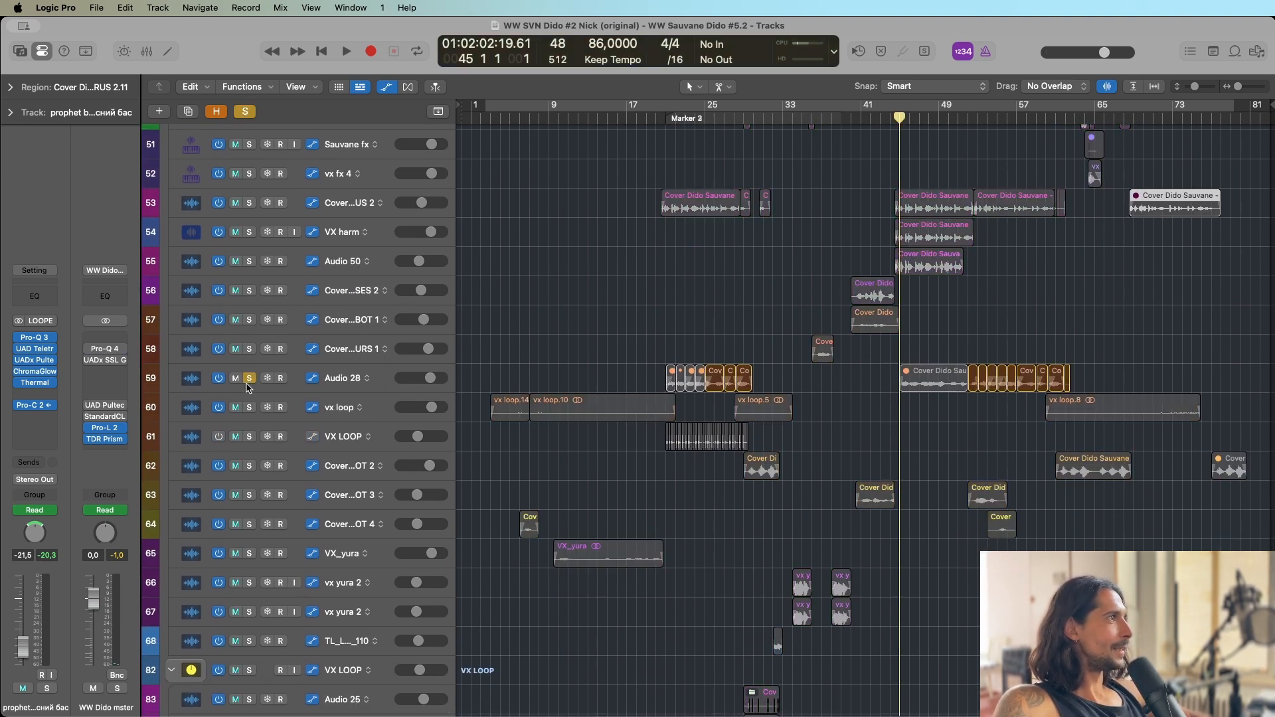
drag(704, 118, 704, 118)
key(space)
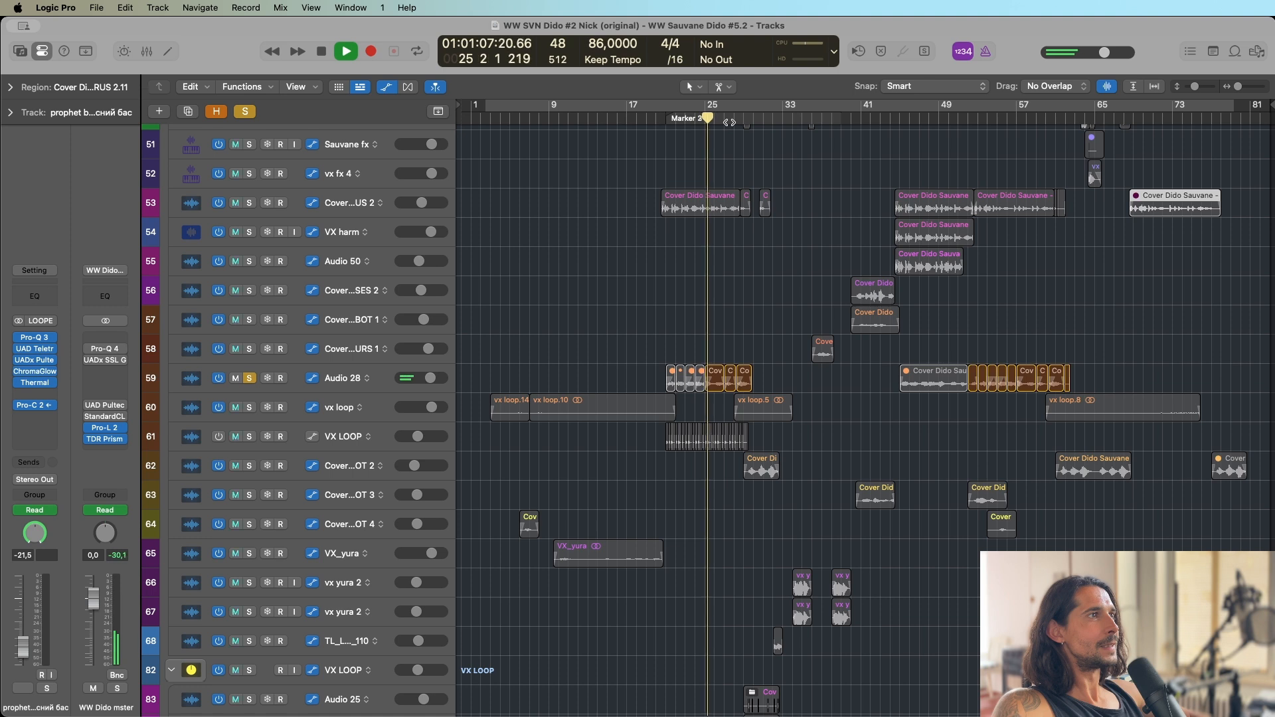
Select the Audio 28 track and open its Step FX plug-in to inspect the settings during playback, closing it again.
scroll(301, 358, down, 1)
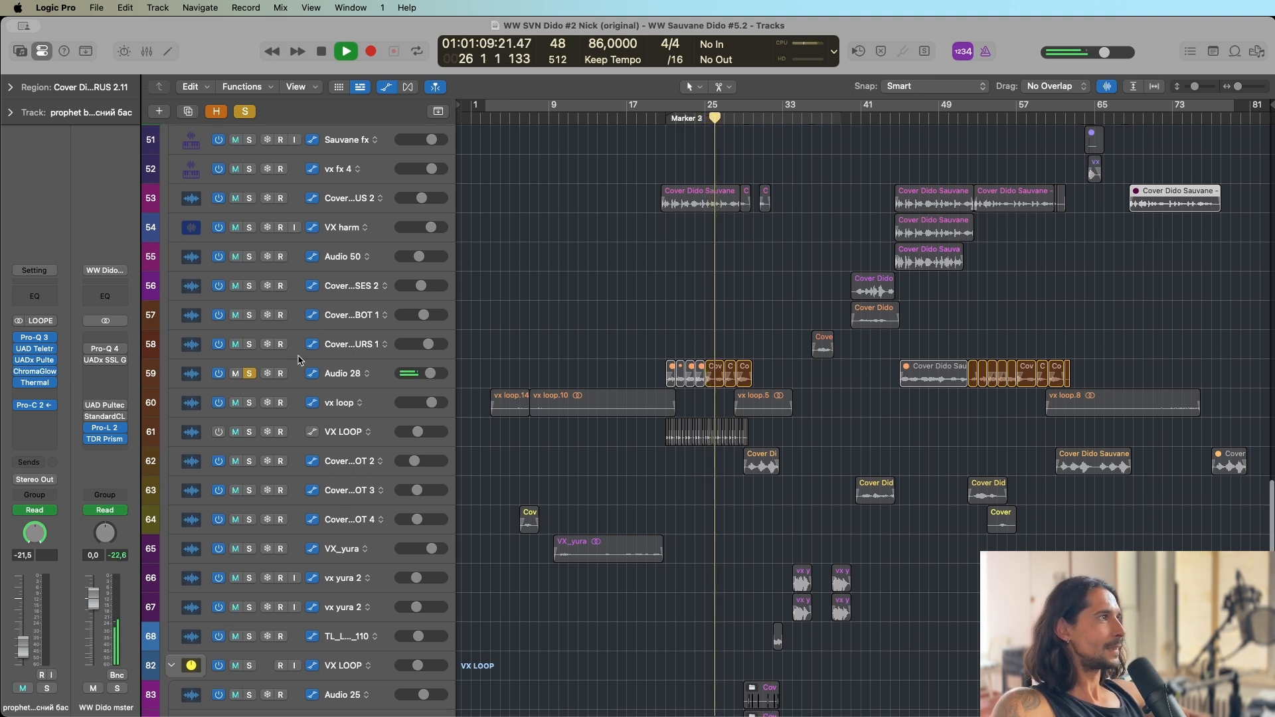
click(345, 367)
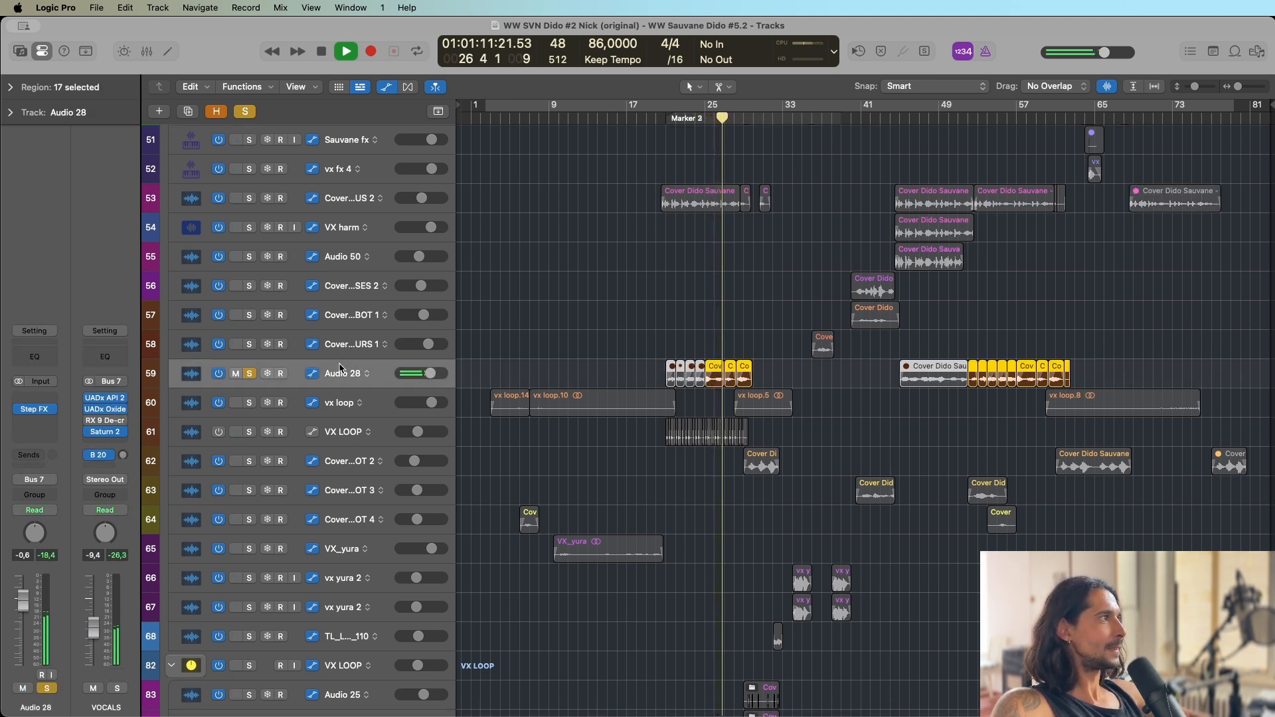
click(36, 410)
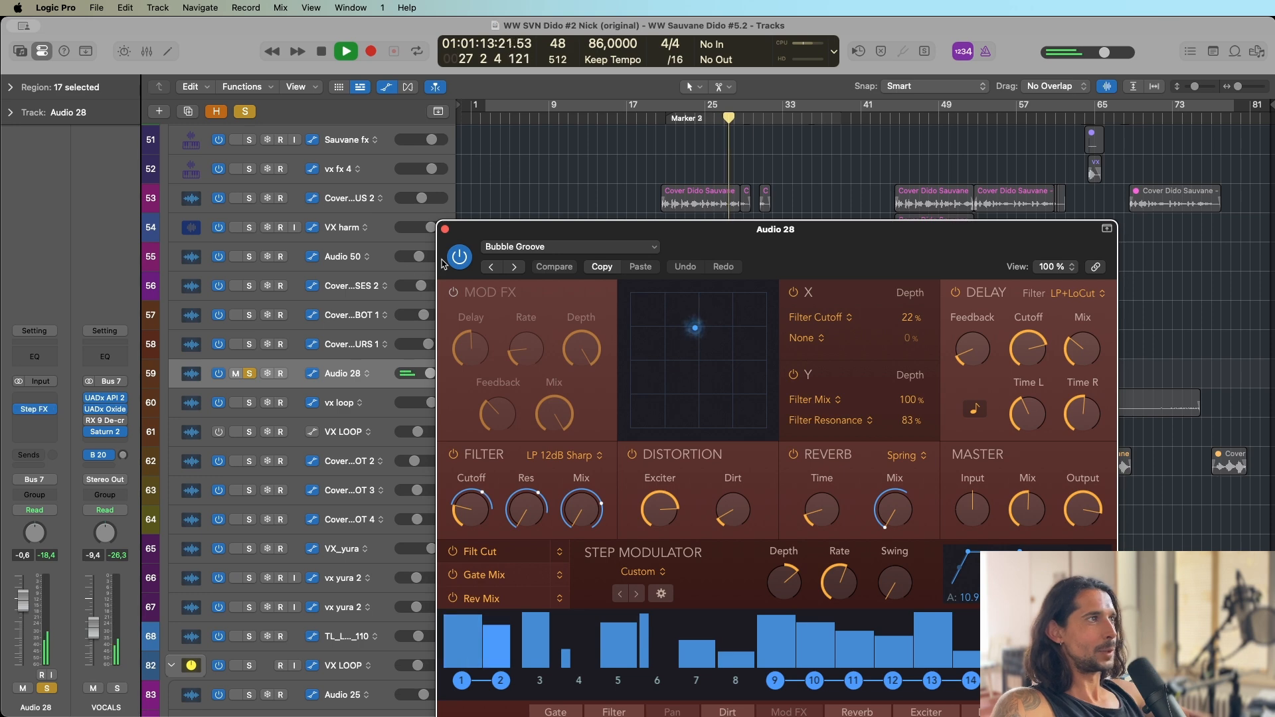
drag(443, 264, 335, 180)
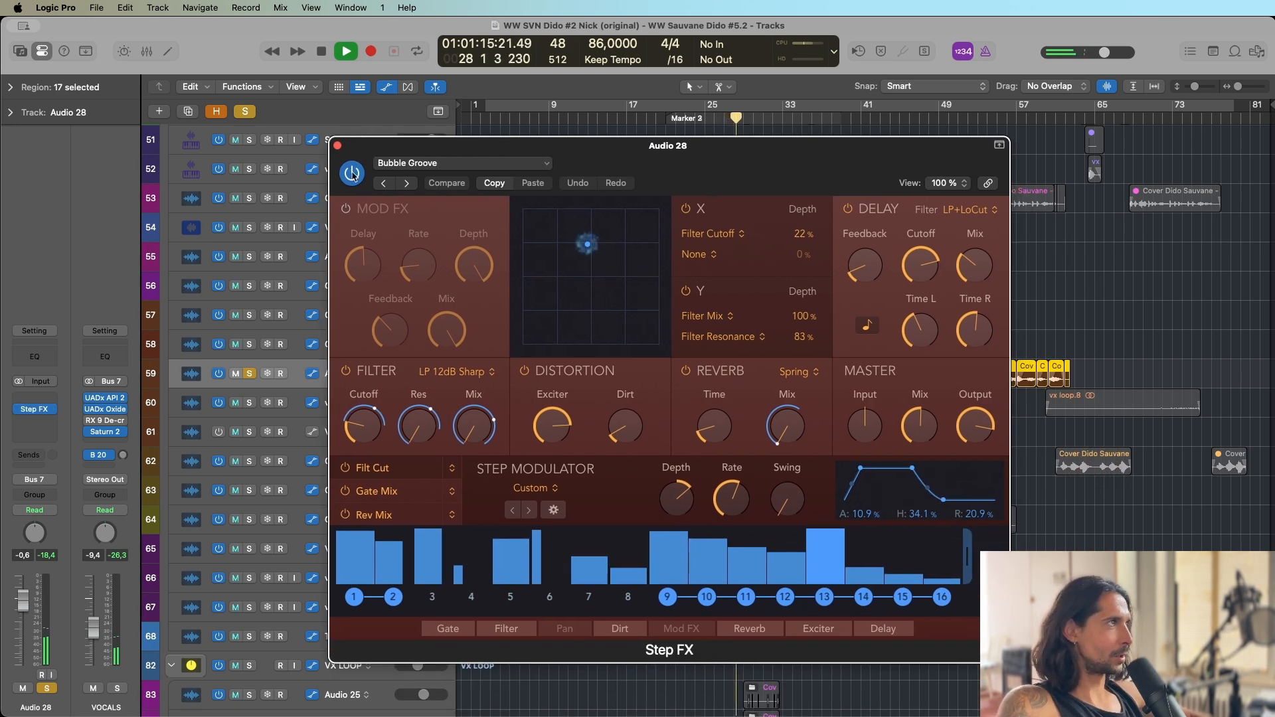
click(337, 145)
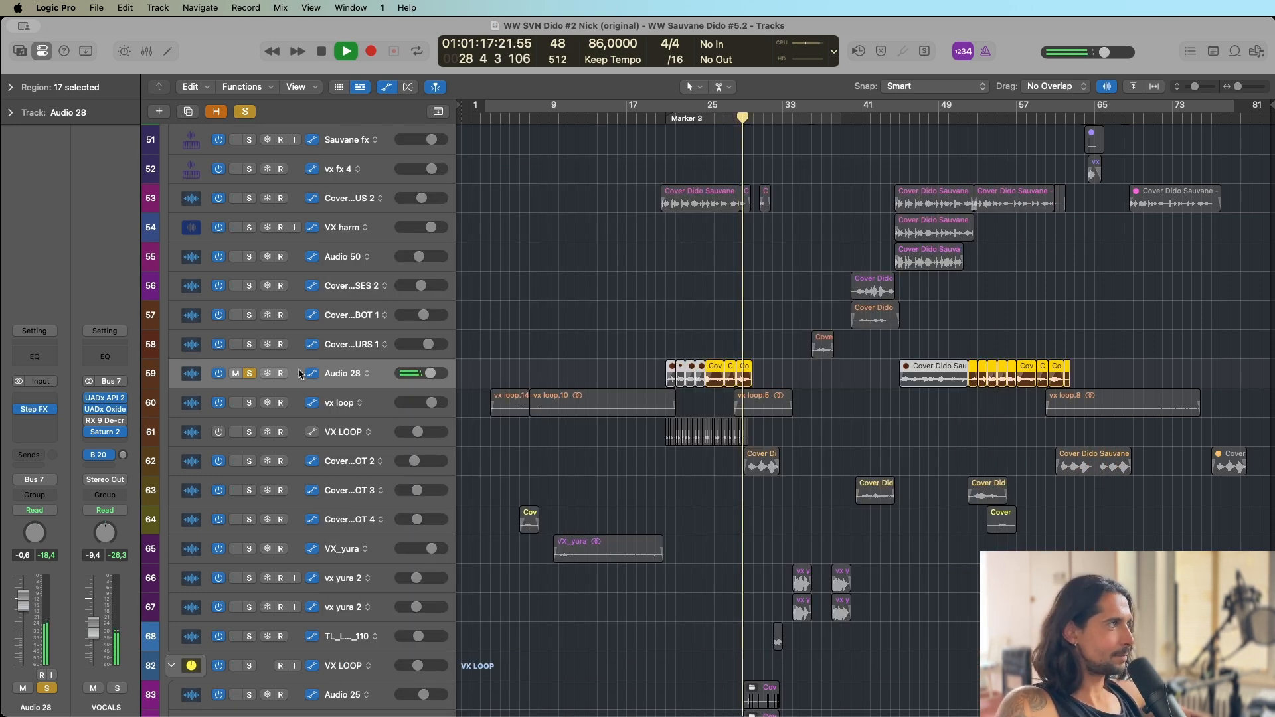
Move the solo from Audio 28 to the vx loop track, audition it from about bar 28, and clear the solo after stopping.
click(250, 374)
key(space)
click(250, 403)
key(space)
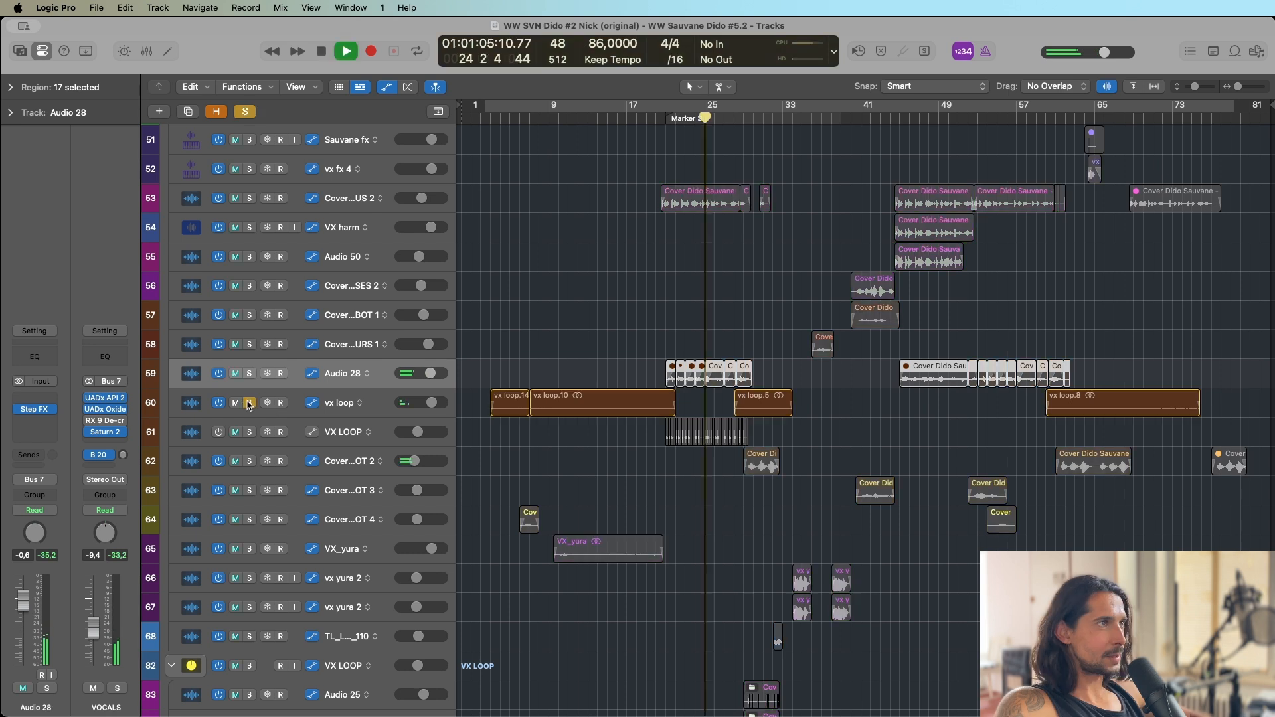
click(734, 110)
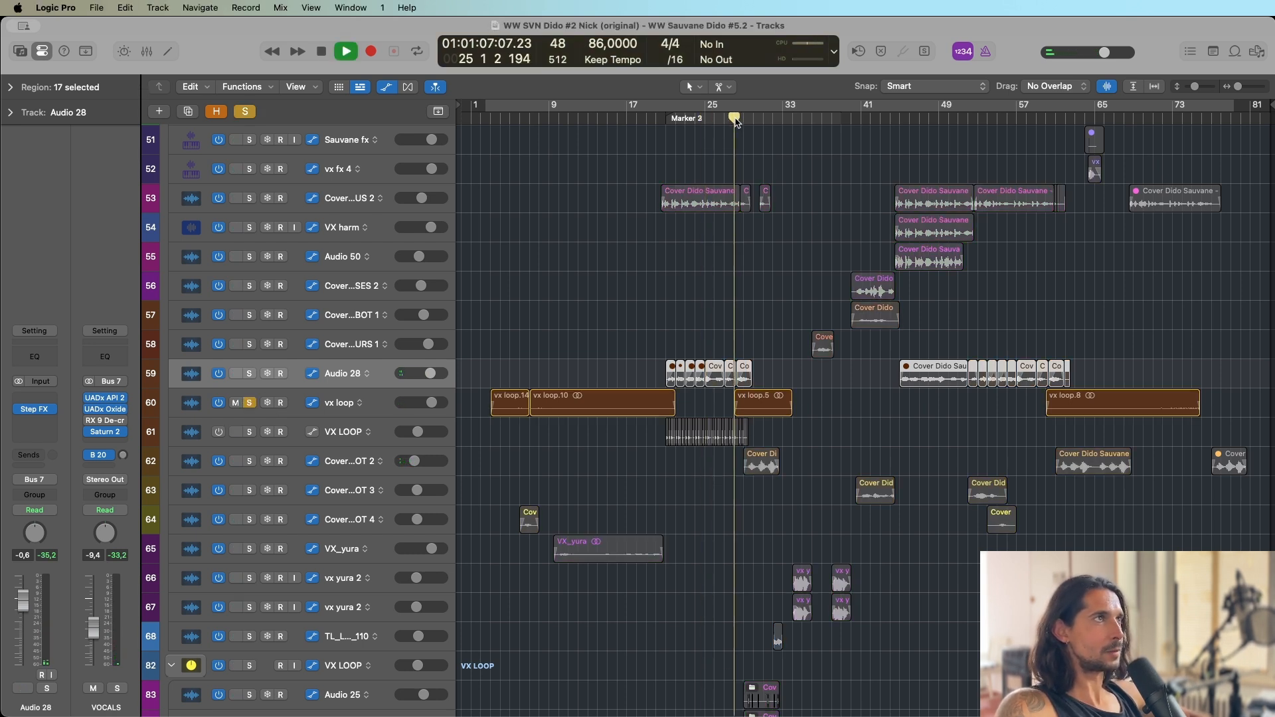
key(space)
key(space)
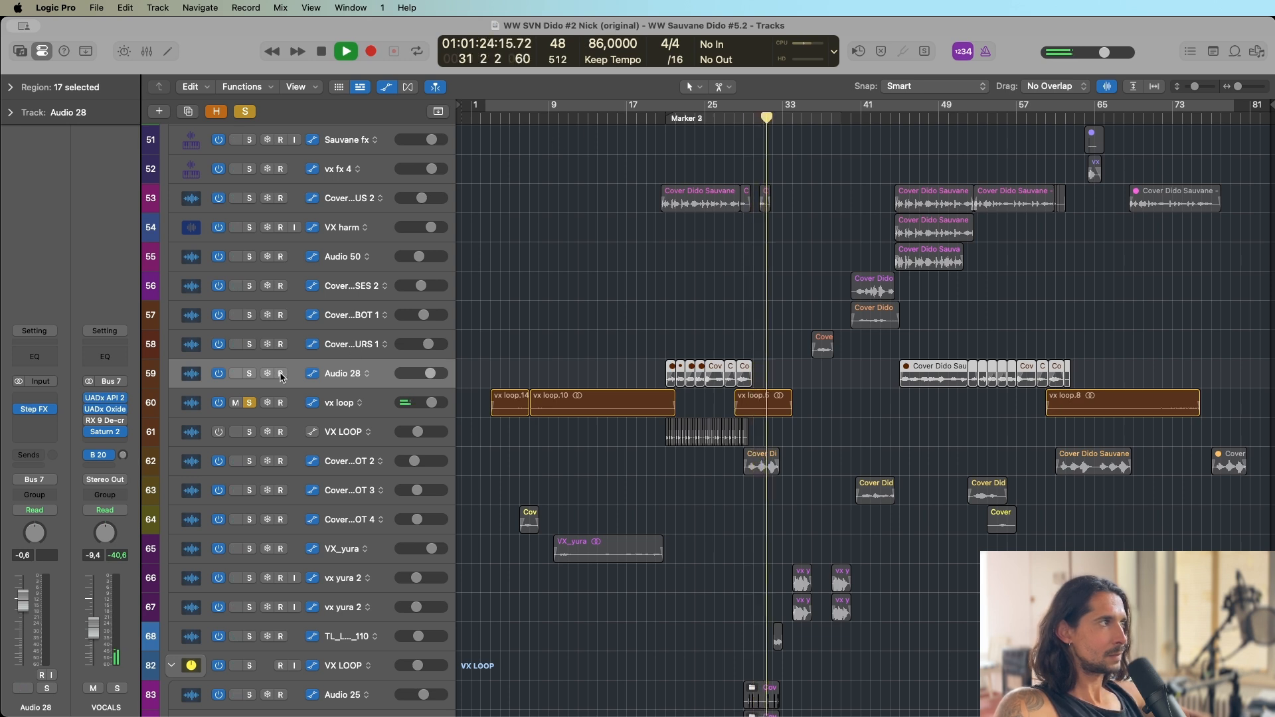
key(space)
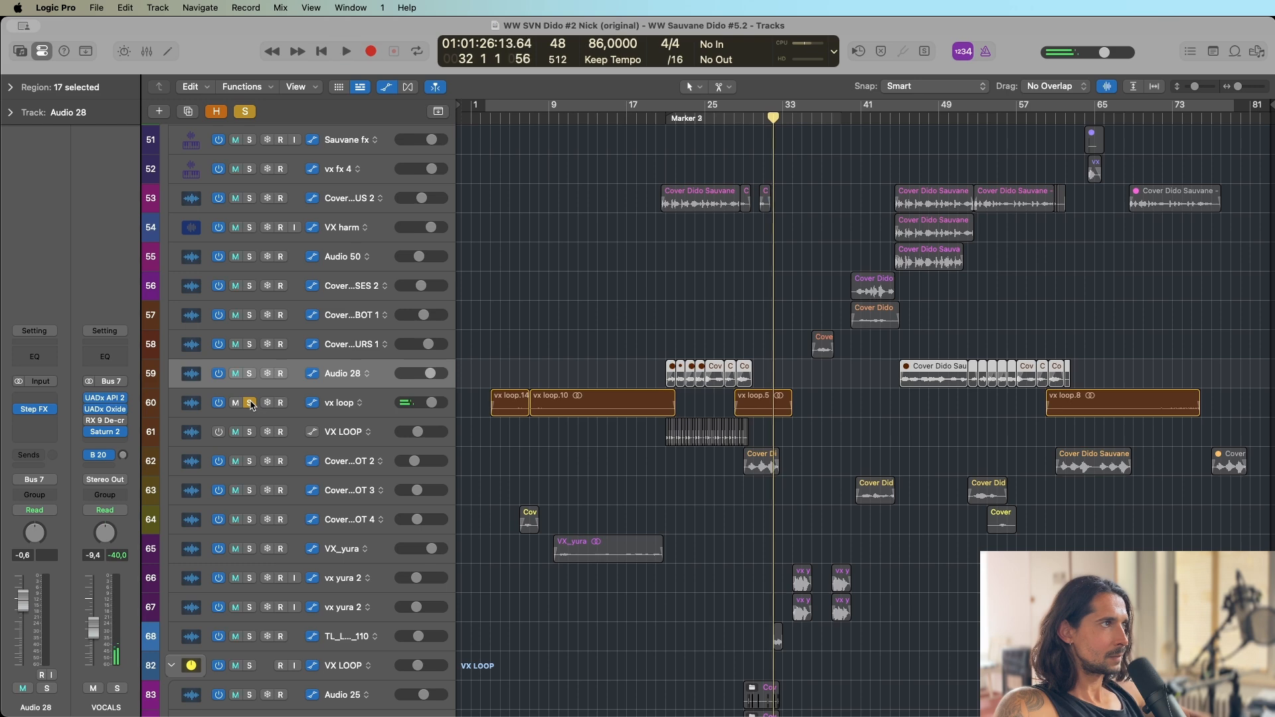
click(250, 403)
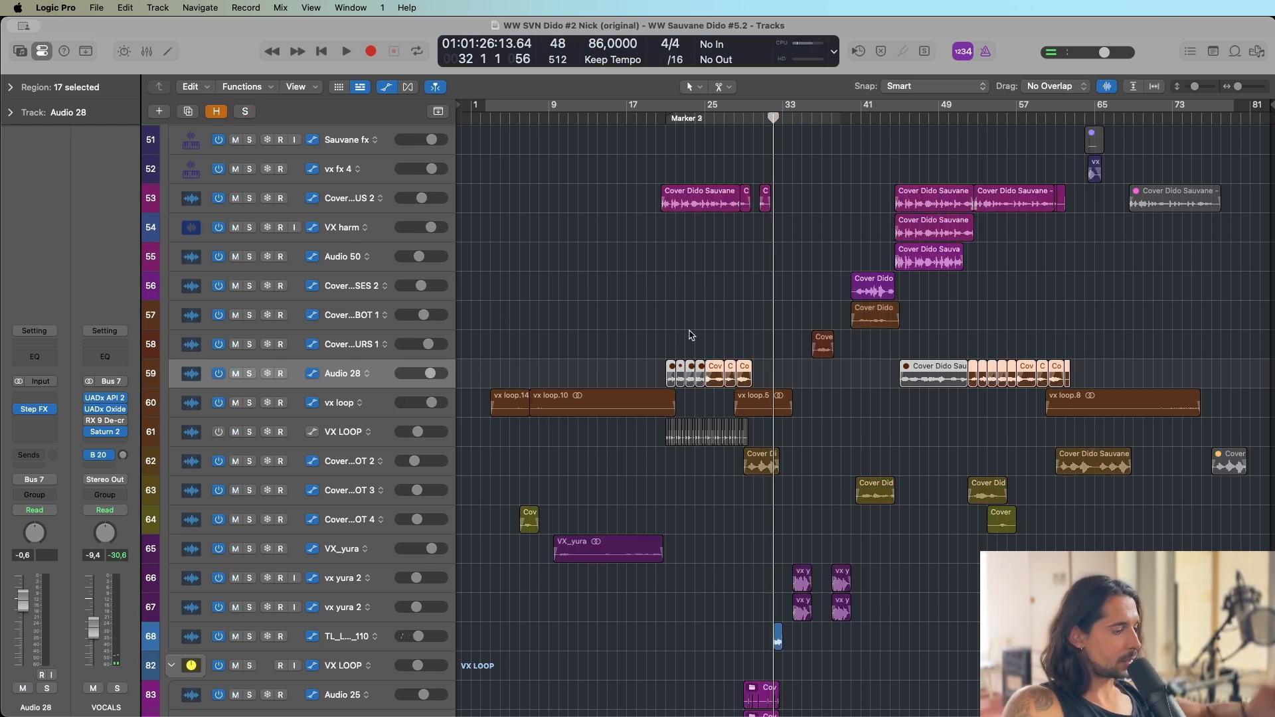
Hide the automation lanes and select the 17 ROBOT 2 track to view its plug-ins and sends.
scroll(717, 326, up, 5)
scroll(708, 349, down, 5)
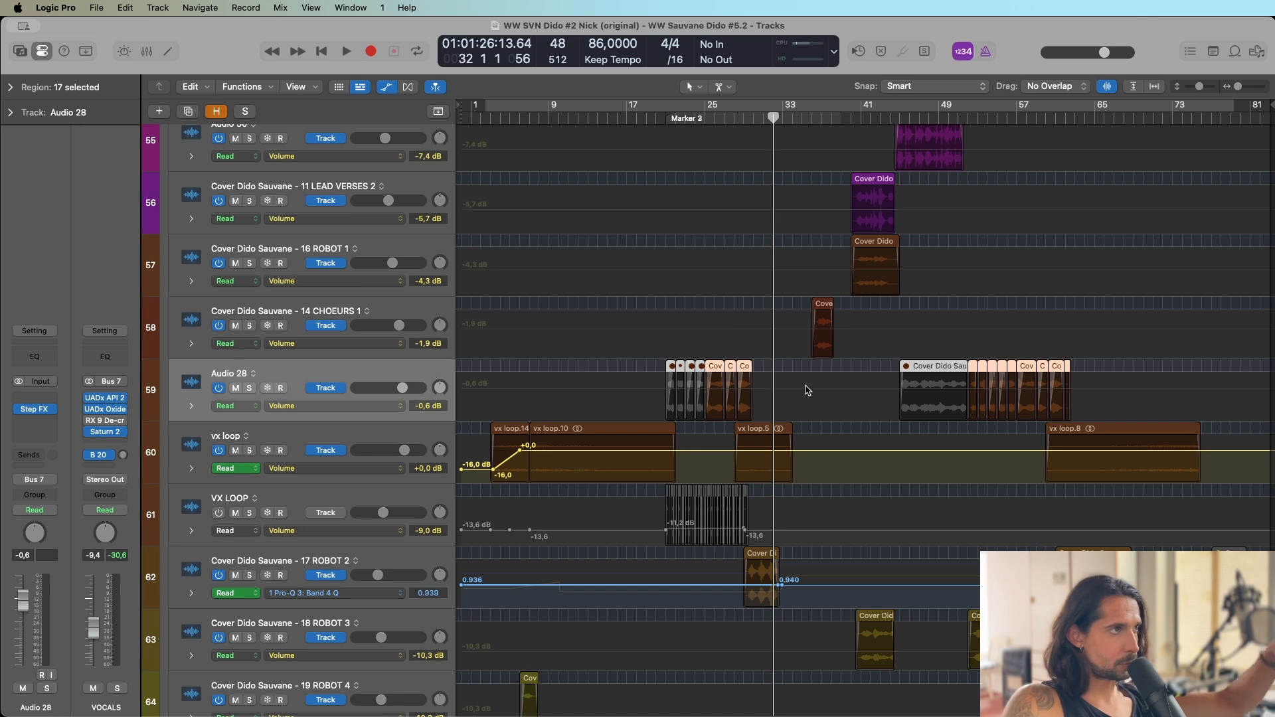
key(a)
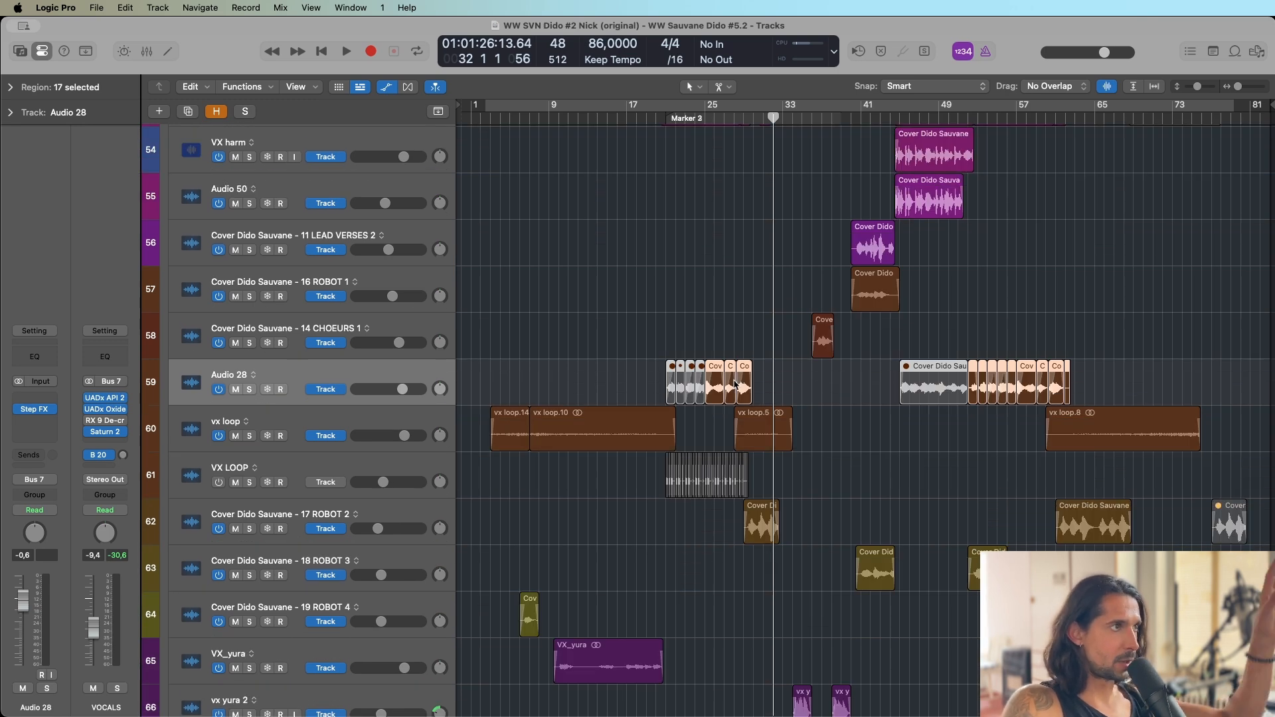
click(336, 511)
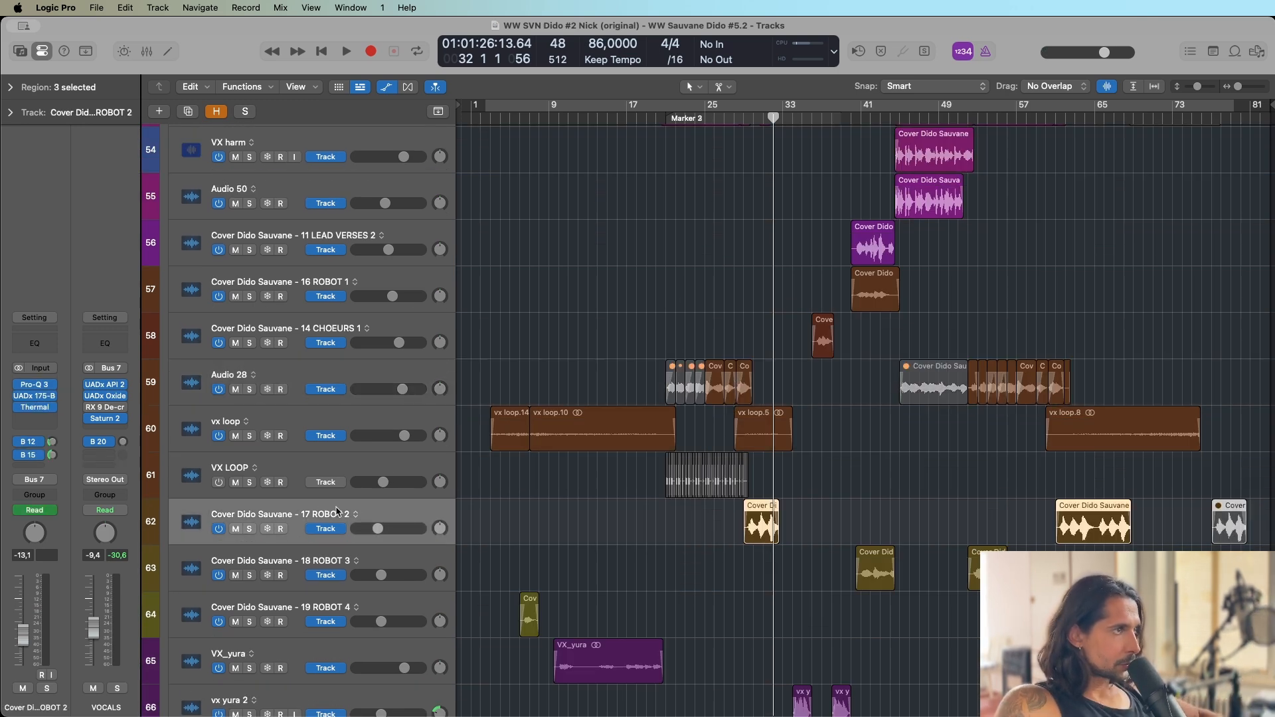
Audition the two vx yura 2 tracks soloed from bar 34, and clear both solos after stopping.
scroll(737, 513, down, 6)
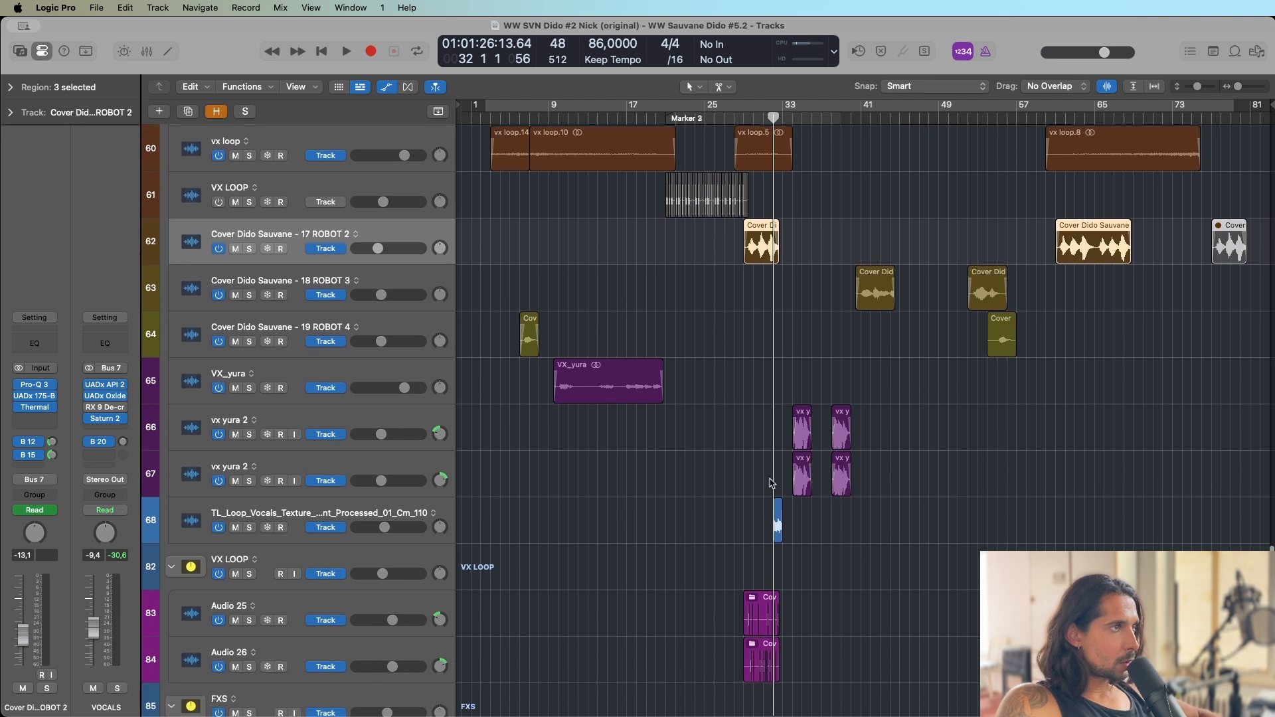
click(791, 117)
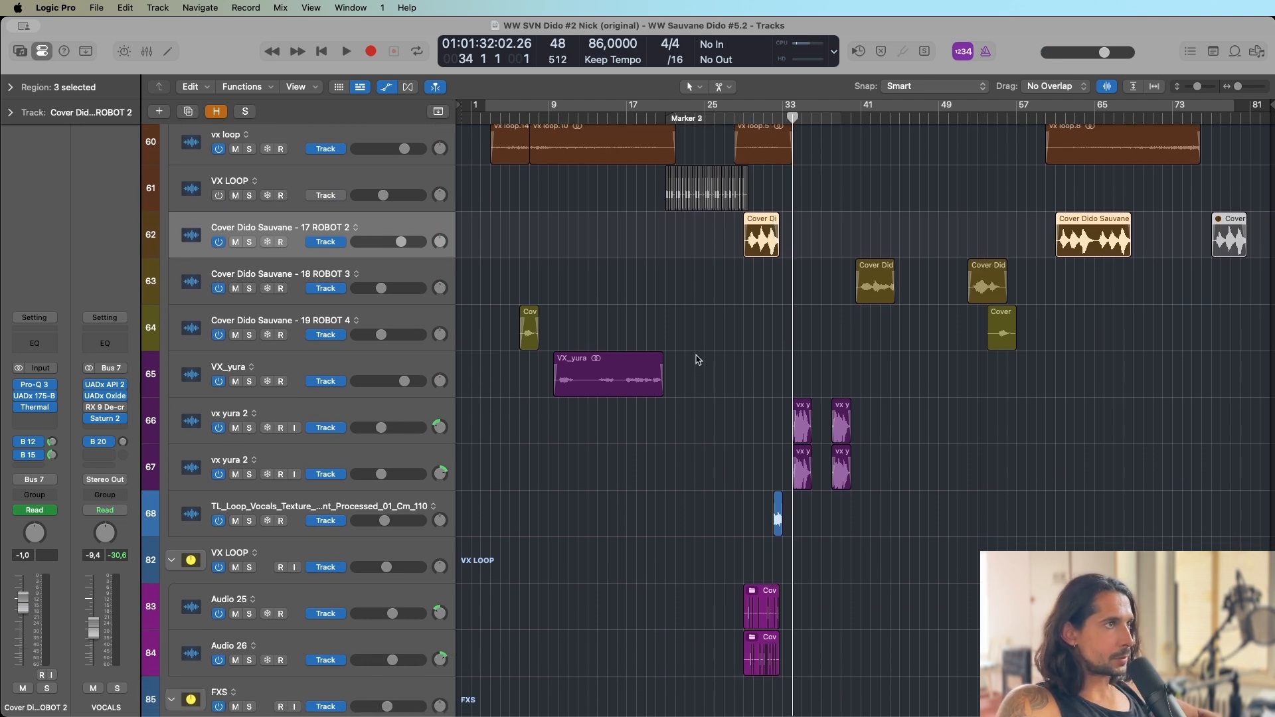
click(251, 432)
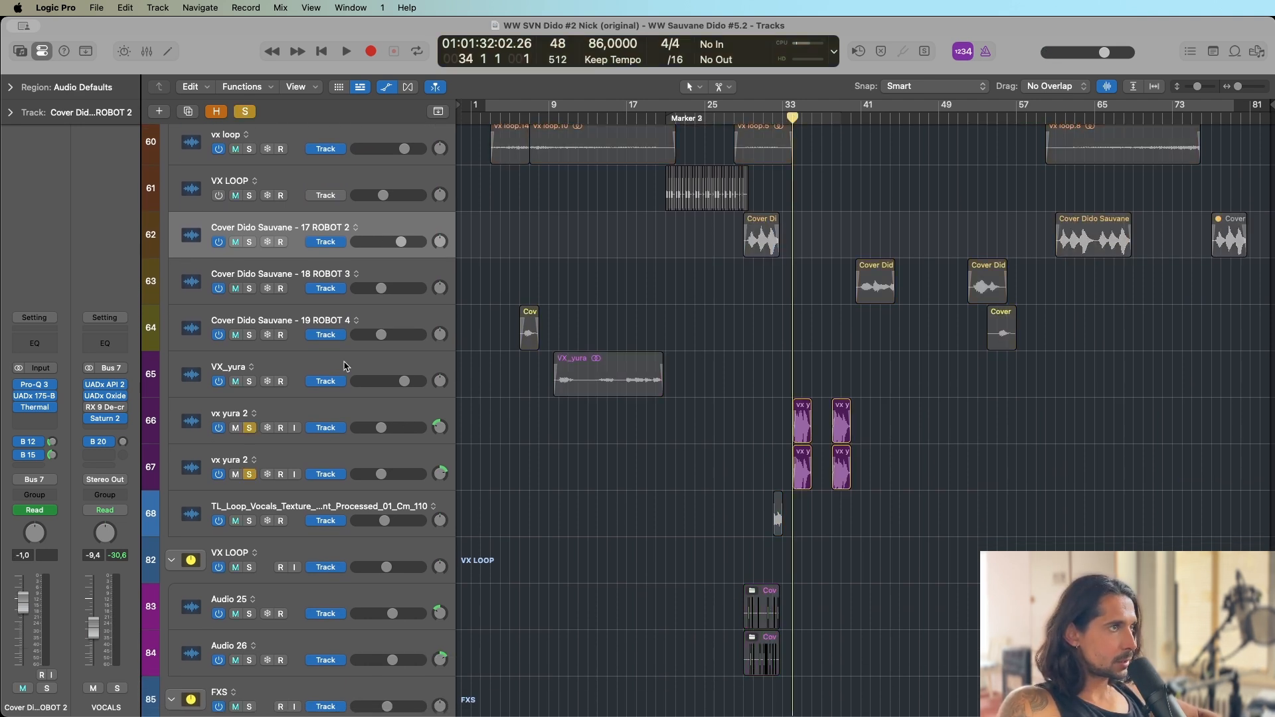
key(space)
click(251, 428)
click(249, 475)
Audition the soloed VX LOOP track stack from bar 29, and clear its solo after stopping.
scroll(736, 150, down, 5)
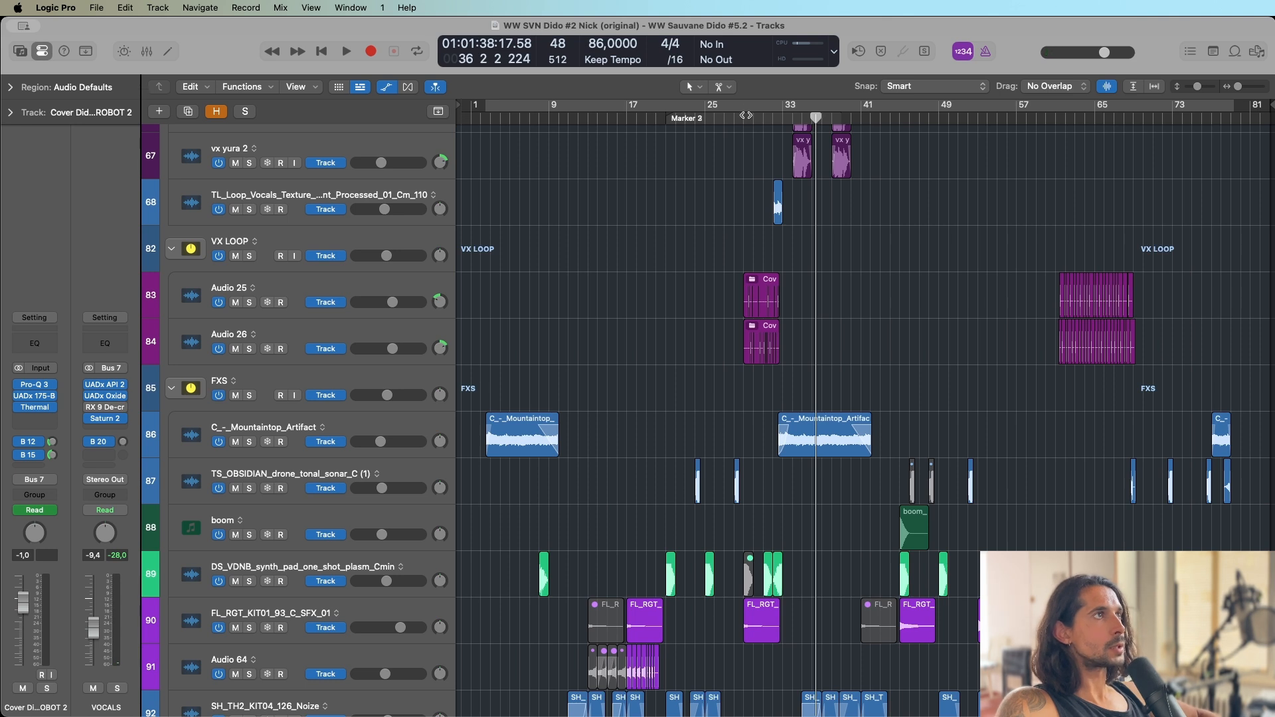
click(744, 117)
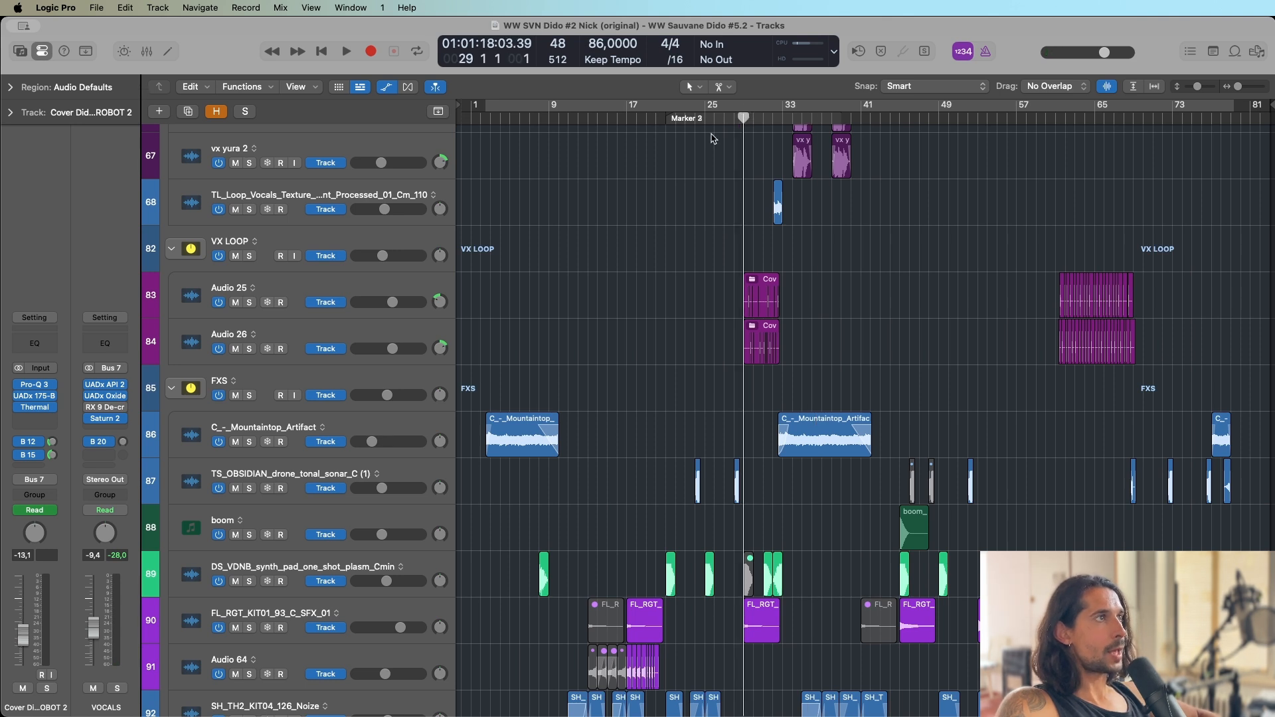
click(250, 256)
key(space)
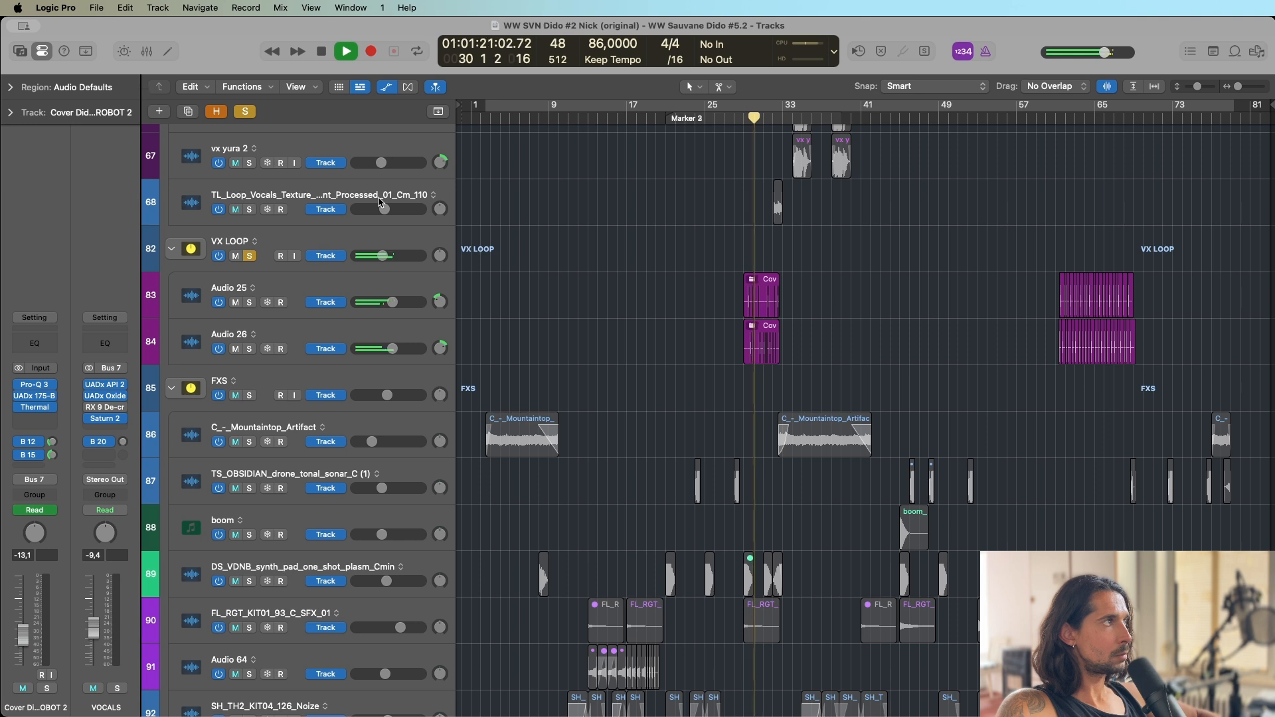
key(space)
click(249, 256)
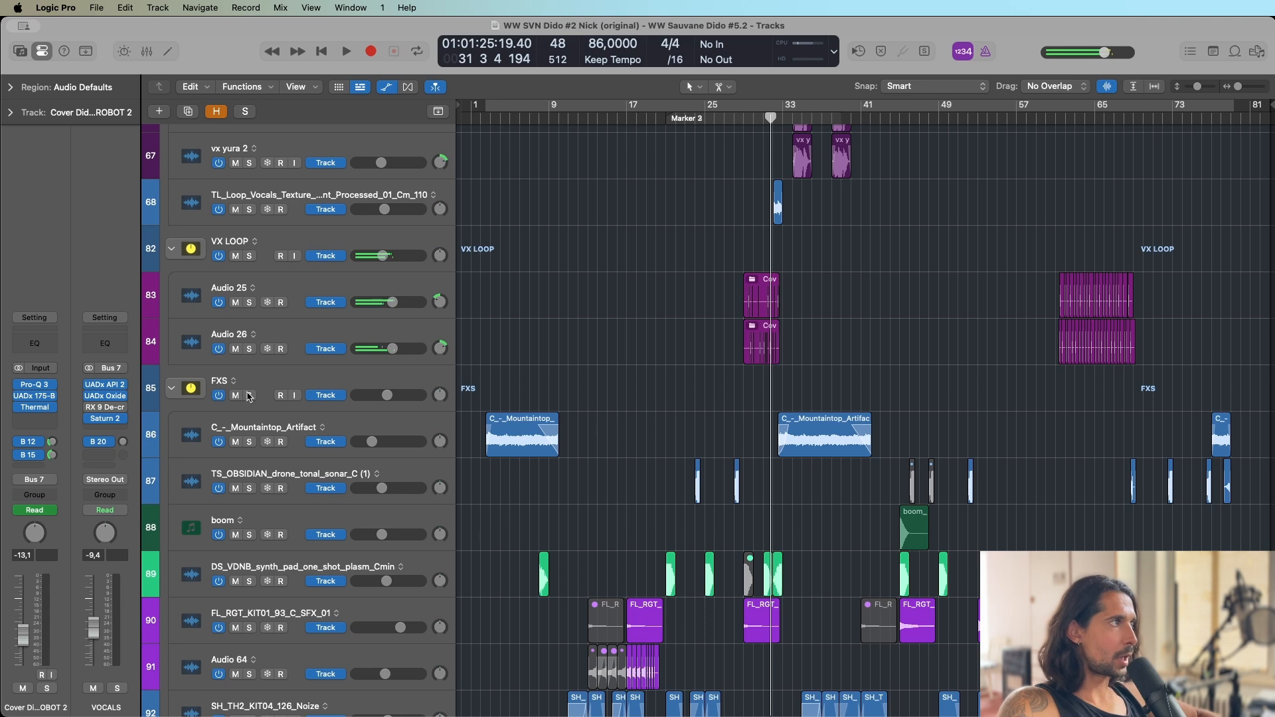
Examine the VX LOOP regions around bars 29 to 32 up close and inspect the stack's UADx Empirical Labs Distressor, closing it again.
key(super+Right)
key(super+Right)
key(super+Right)
key(super+Right)
key(super+Right)
key(super+Right)
key(super+Right)
key(super+Right)
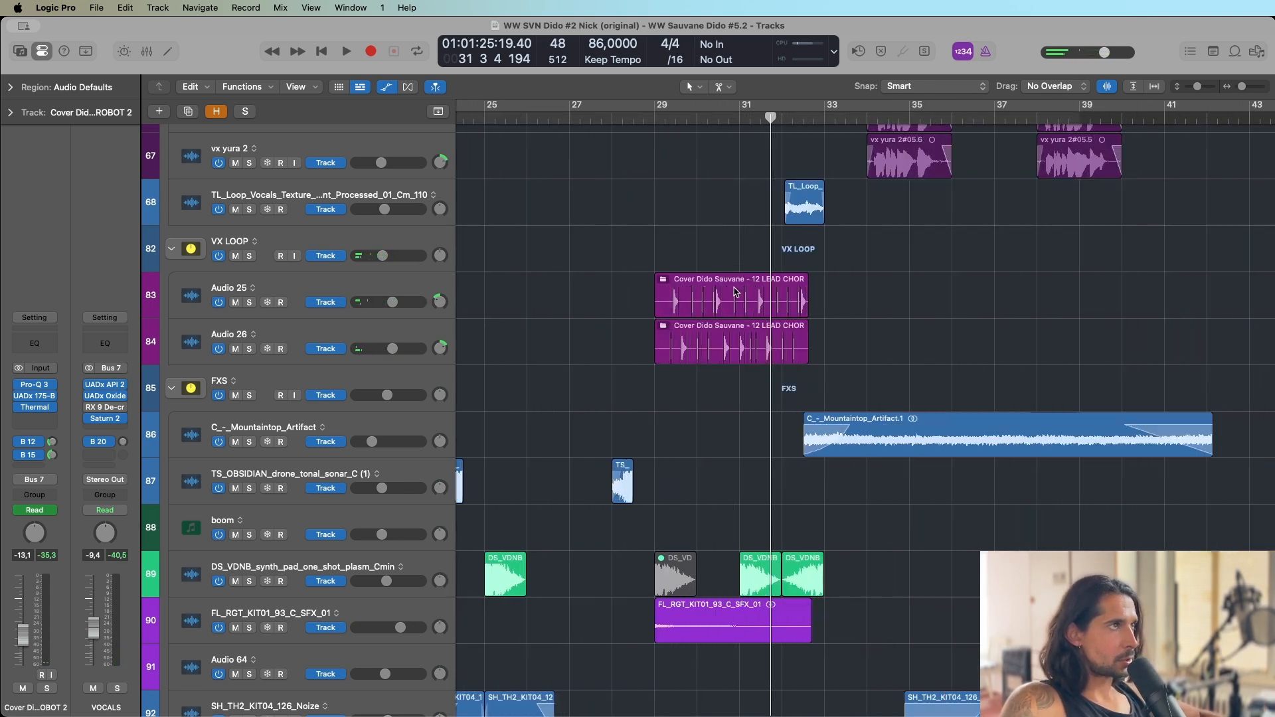
key(super+Left)
key(super+Left)
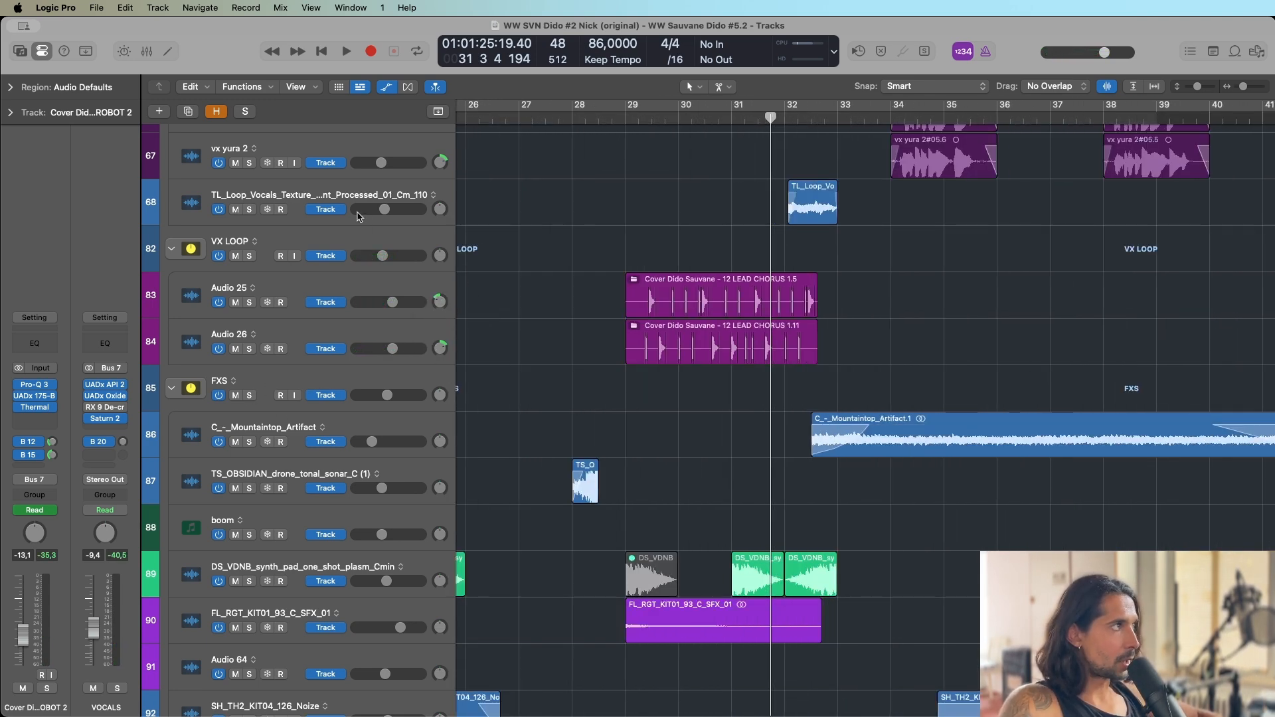
click(321, 243)
click(35, 342)
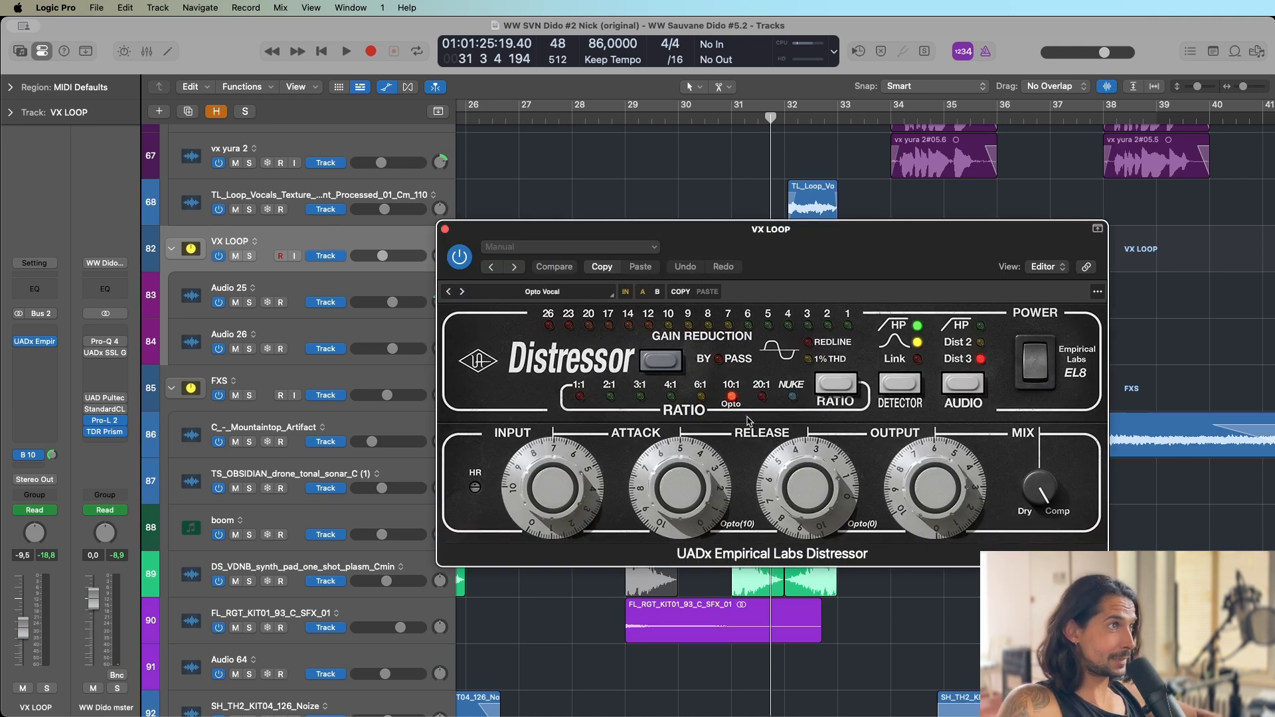
click(445, 230)
Select the FXS track stack and play its C_-_Mountaintop_Artifact track soloed from bar 34.
key(super+Left)
key(super+Left)
key(super+Left)
key(super+Left)
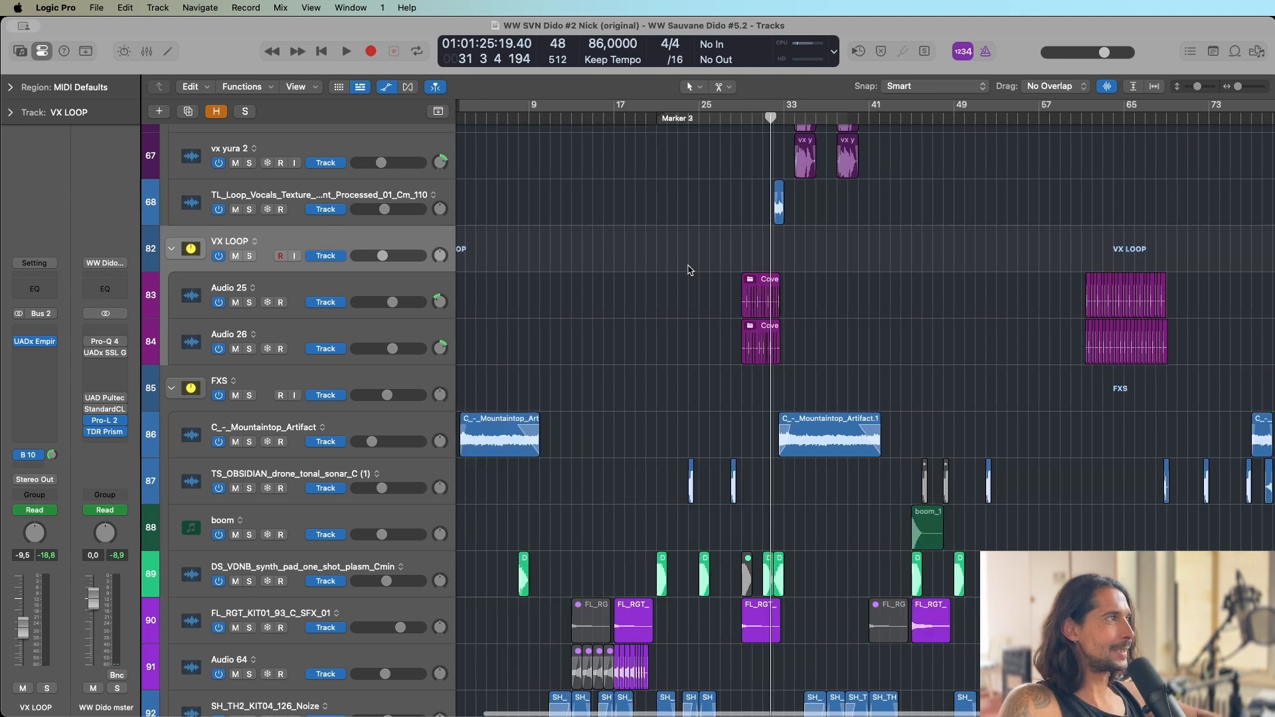
key(super+Left)
click(330, 377)
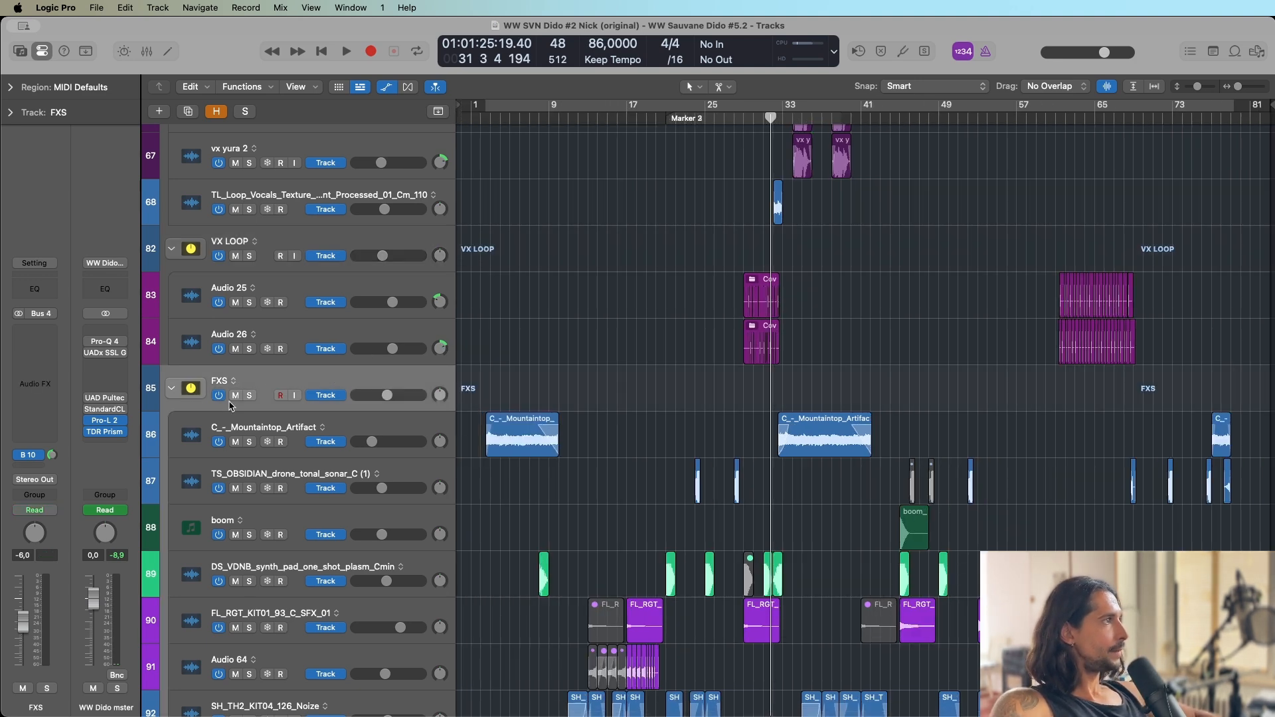
scroll(782, 323, down, 5)
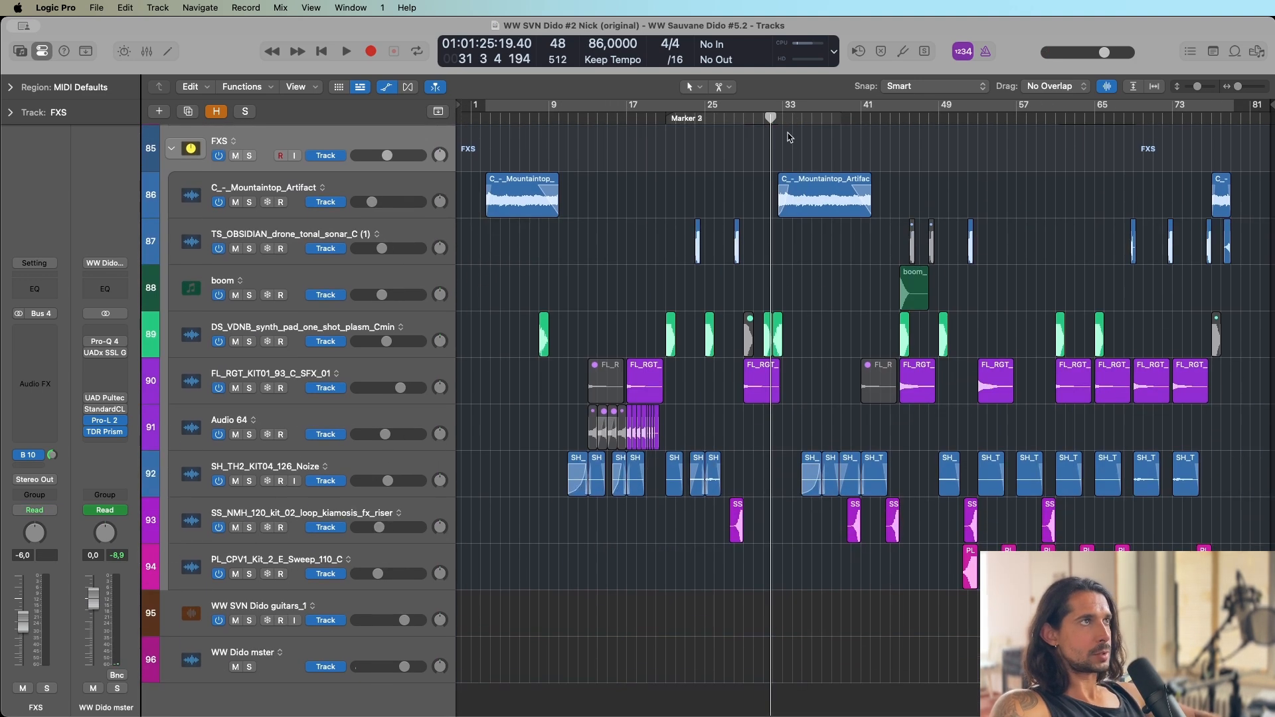
click(792, 116)
click(250, 201)
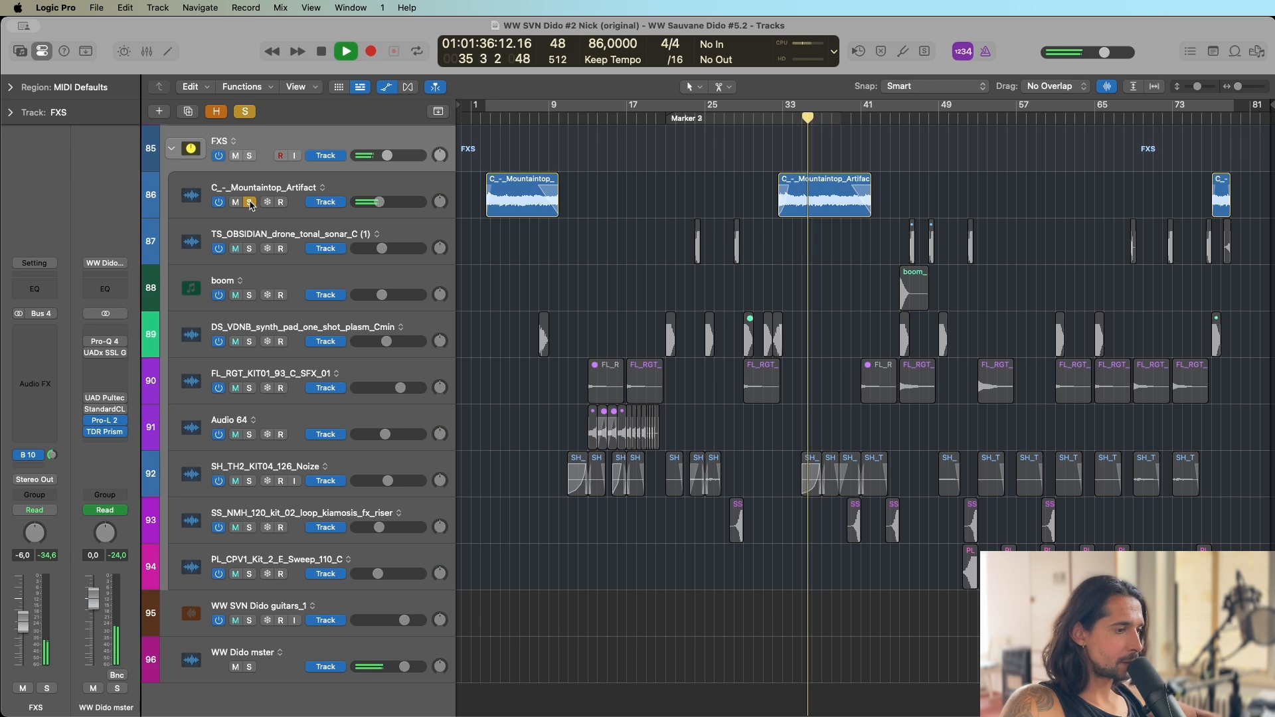
Stop and clear the C_-_Mountaintop_Artifact solo, and examine the FXS regions along the arrangement at closer zoom.
key(space)
click(250, 202)
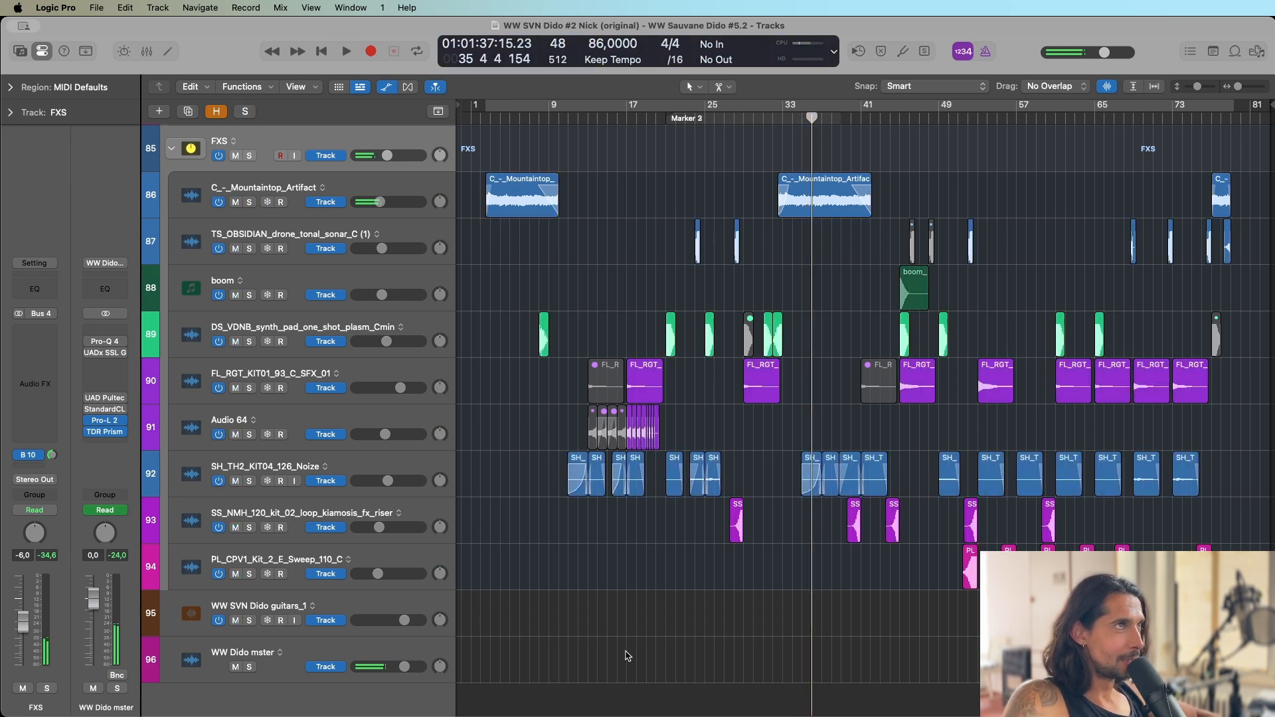
key(super+Right)
key(super+Right)
key(super+Right)
key(super+Right)
key(super+Left)
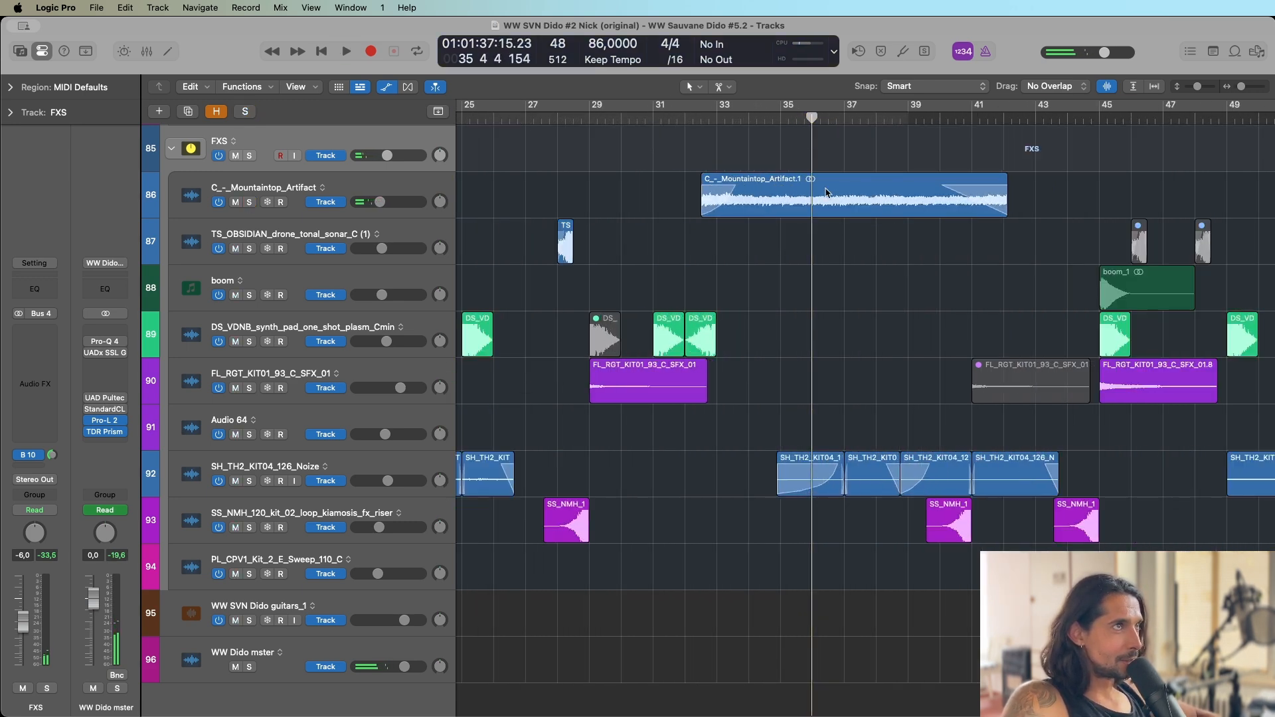
key(super+Left)
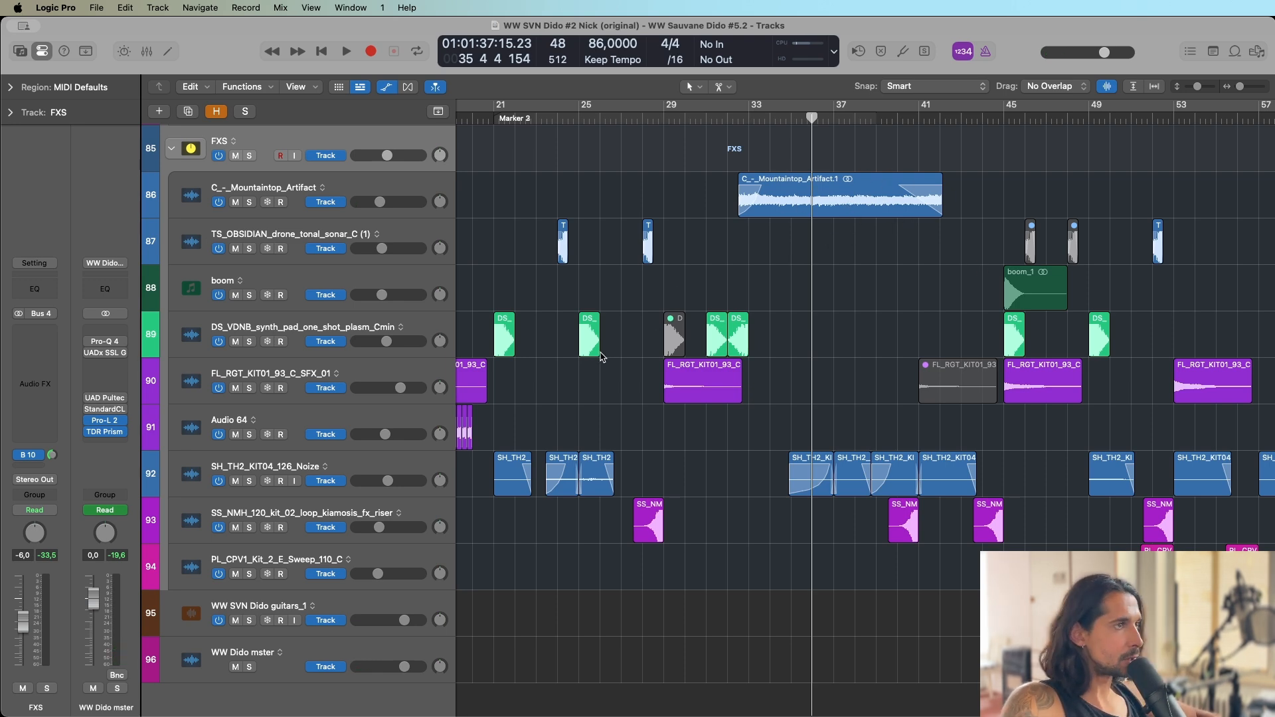
scroll(601, 357, right, 10)
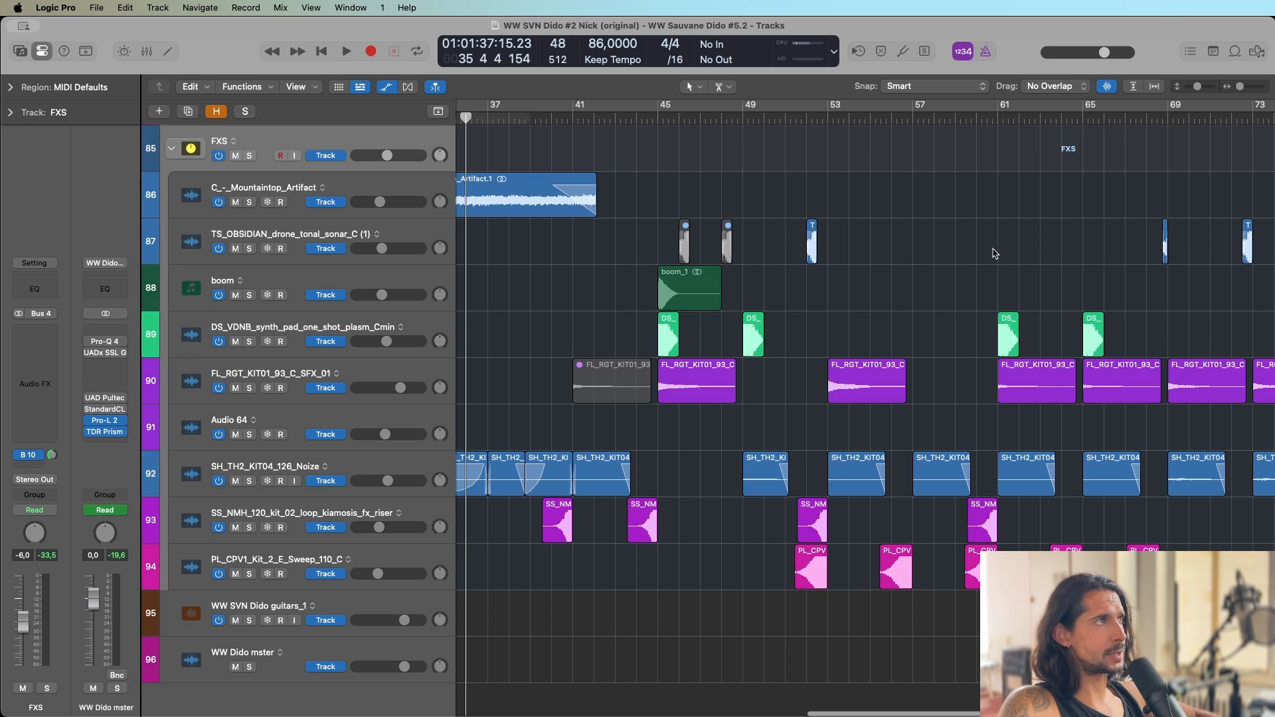
key(super+Left)
key(super+Left)
key(super+Left)
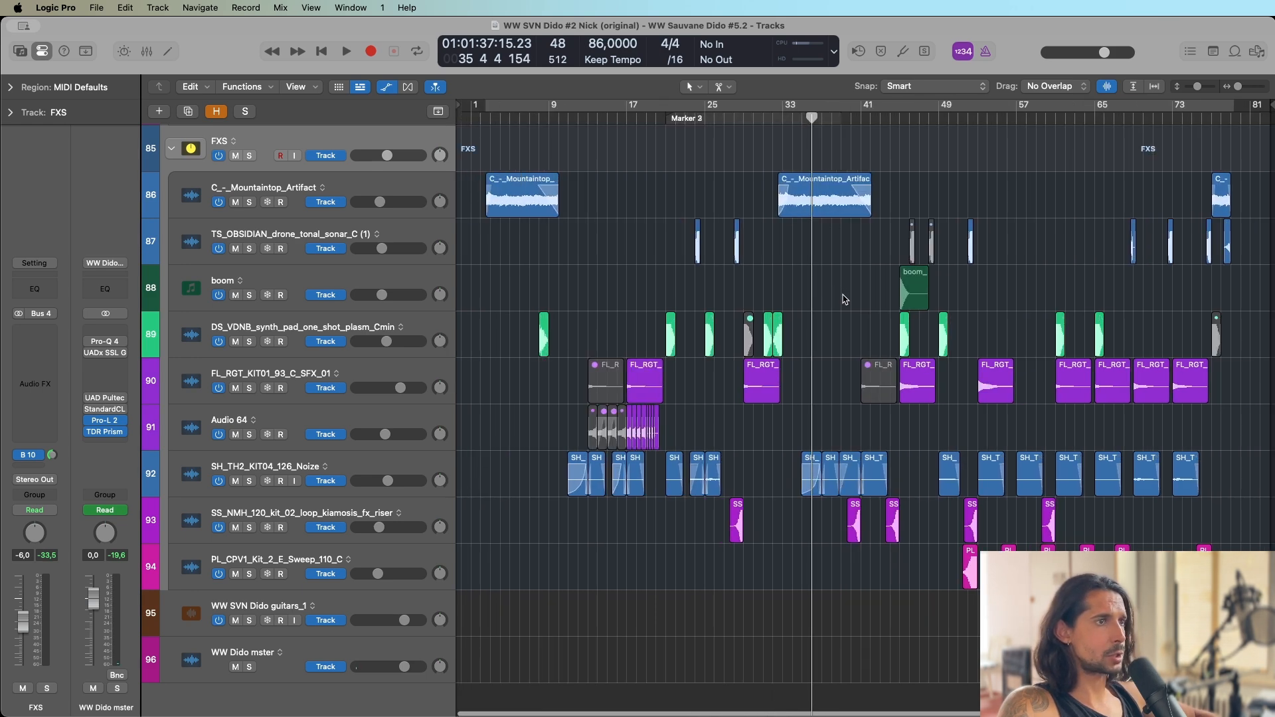
Place the playhead at bar 61 and solo the WW SVN Dido guitars_1 track.
click(1066, 117)
key(super+Right)
key(super+Right)
key(super+Right)
key(super+Right)
key(super+Right)
scroll(922, 299, right, 8)
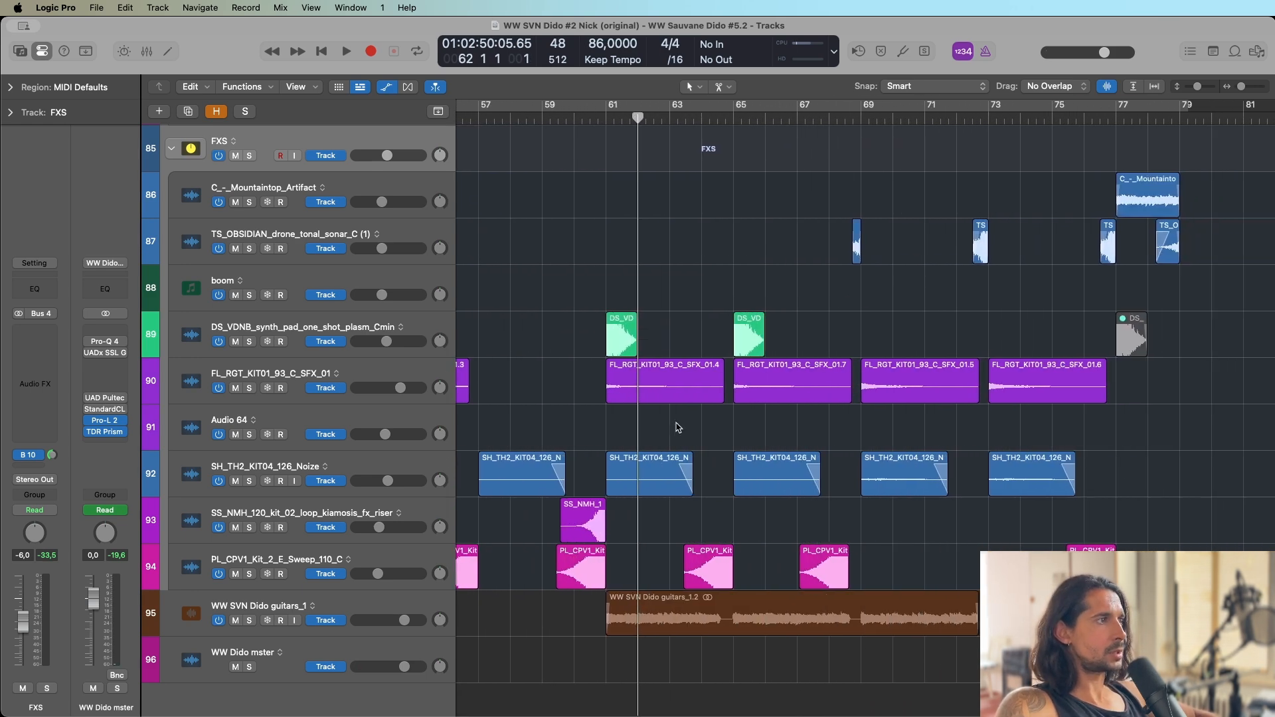
click(606, 117)
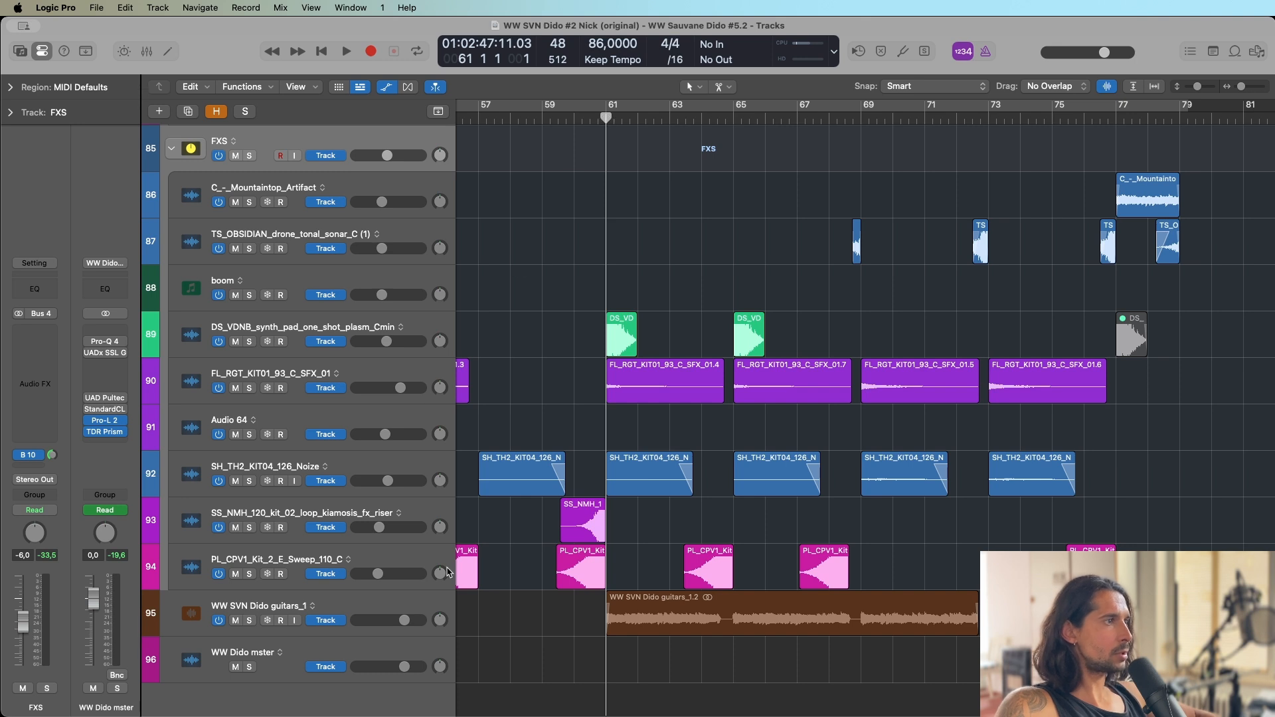
click(250, 622)
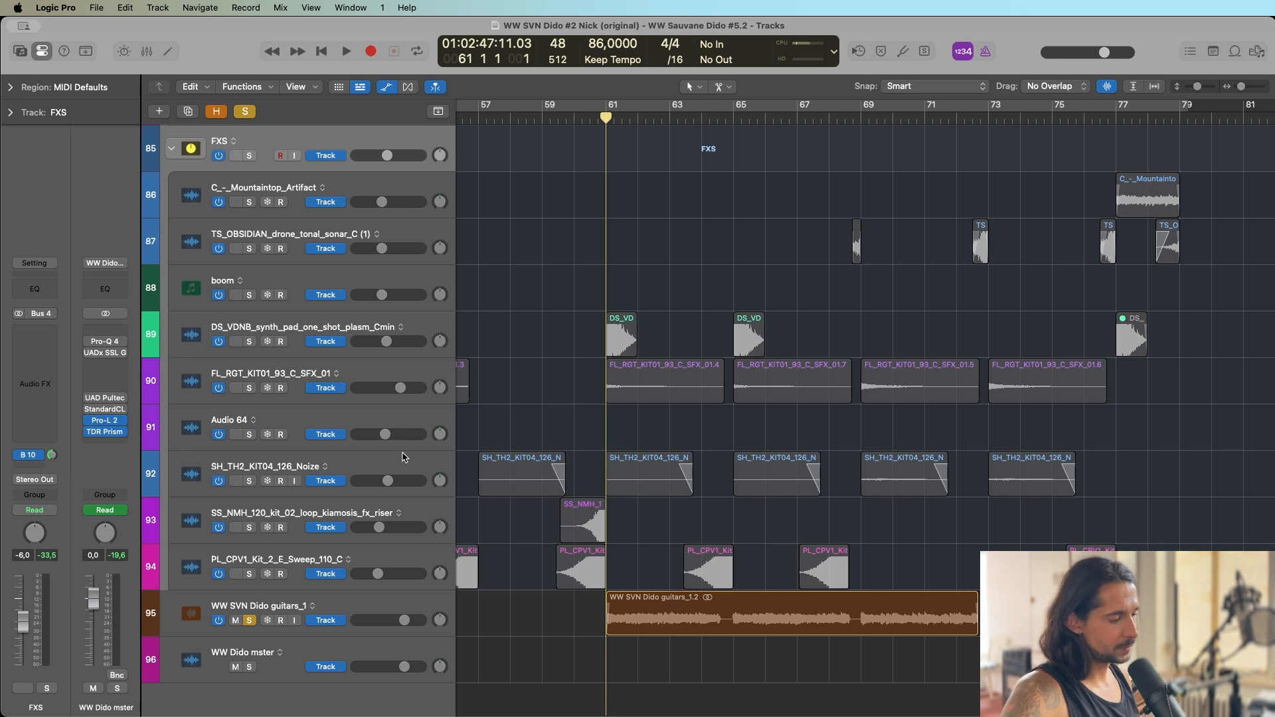
key(ctrl+m)
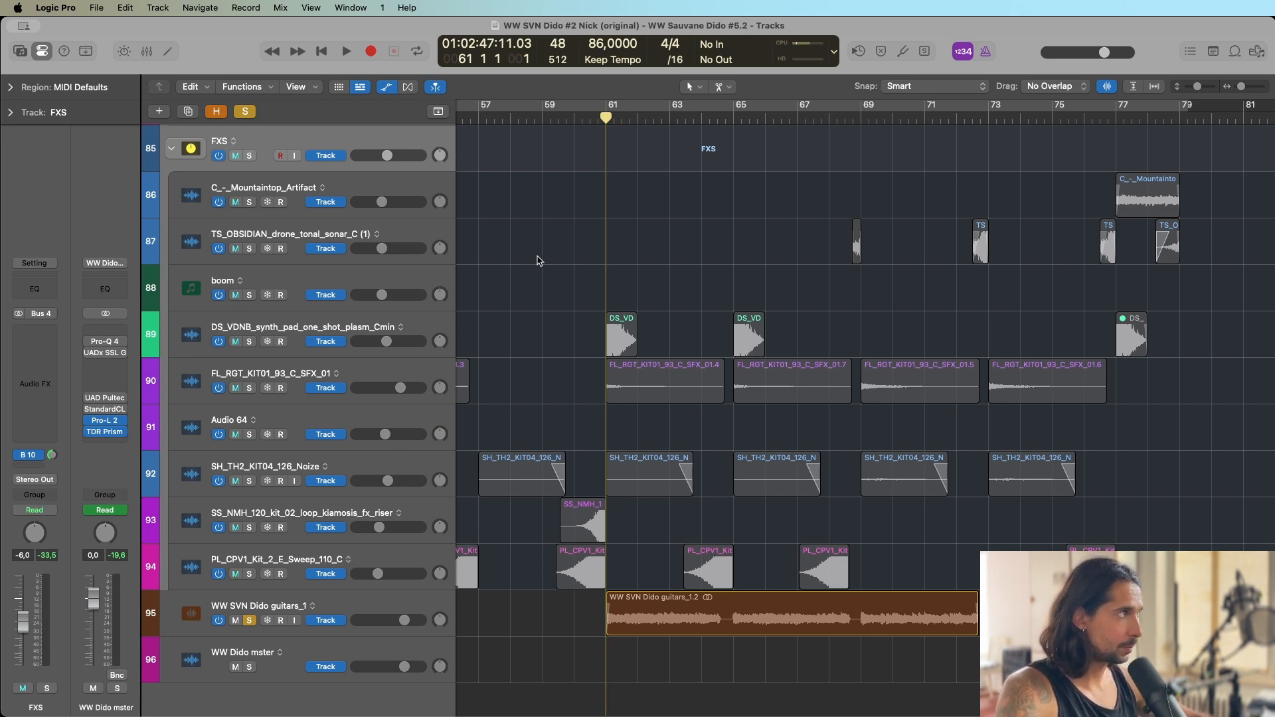
Inspect the guitars track's Pro-Q 4, compare it on and bypassed during soloed playback, and clear the solo before stopping.
click(294, 601)
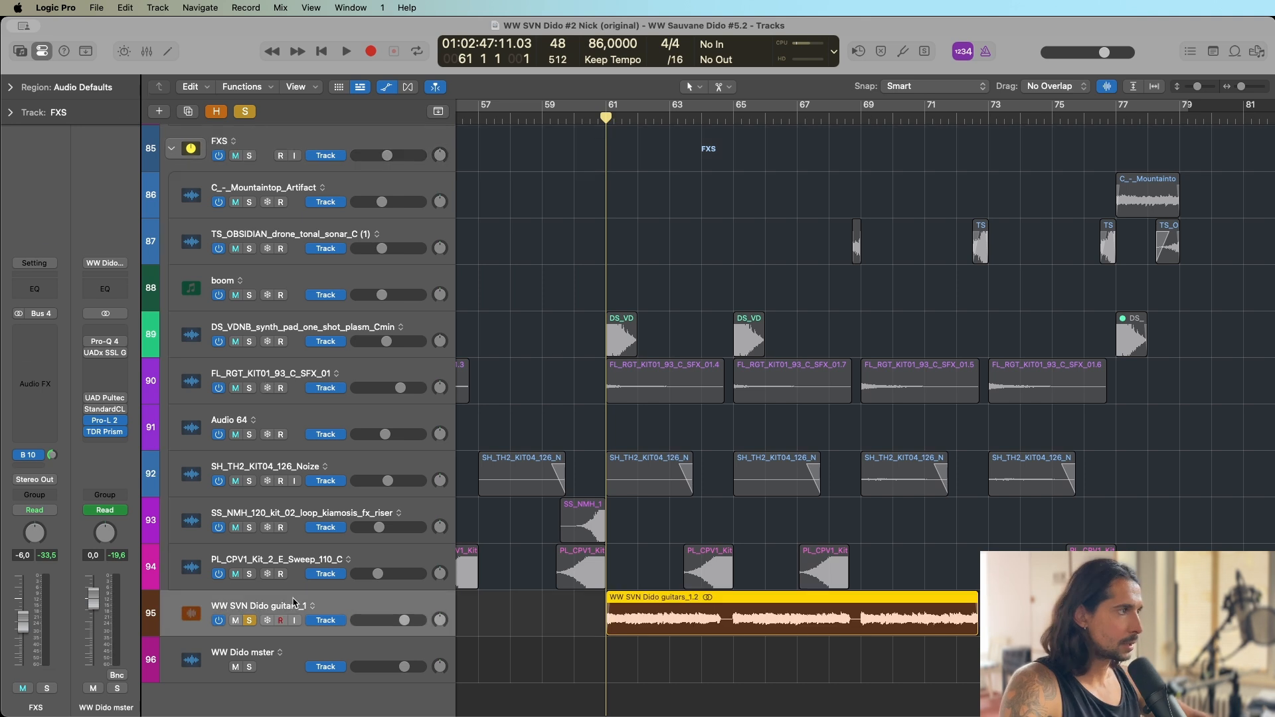
click(36, 382)
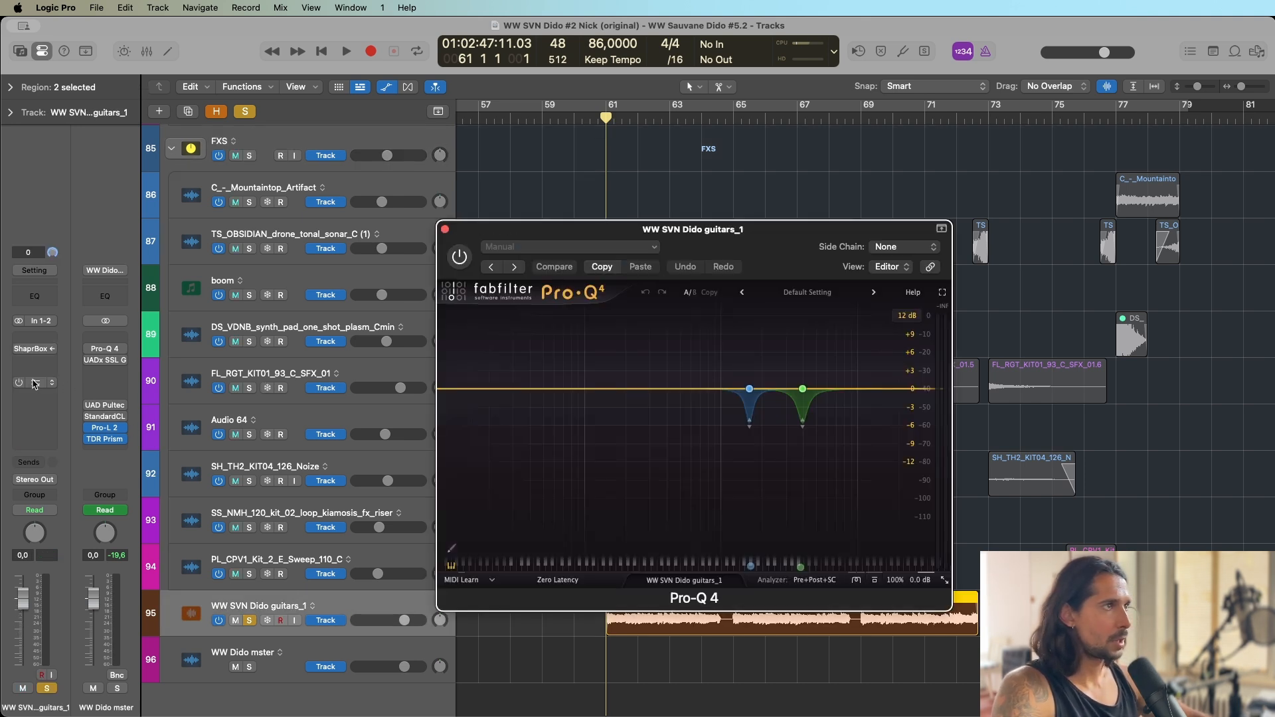
click(34, 383)
key(space)
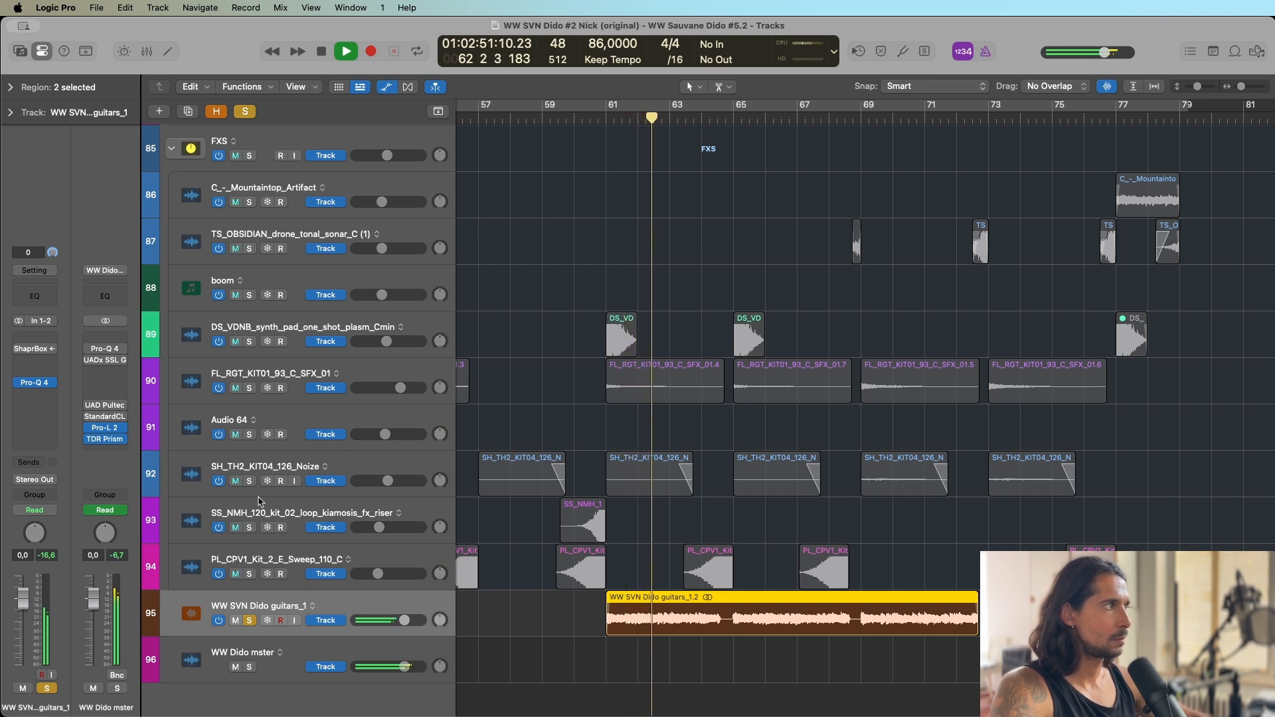
click(18, 384)
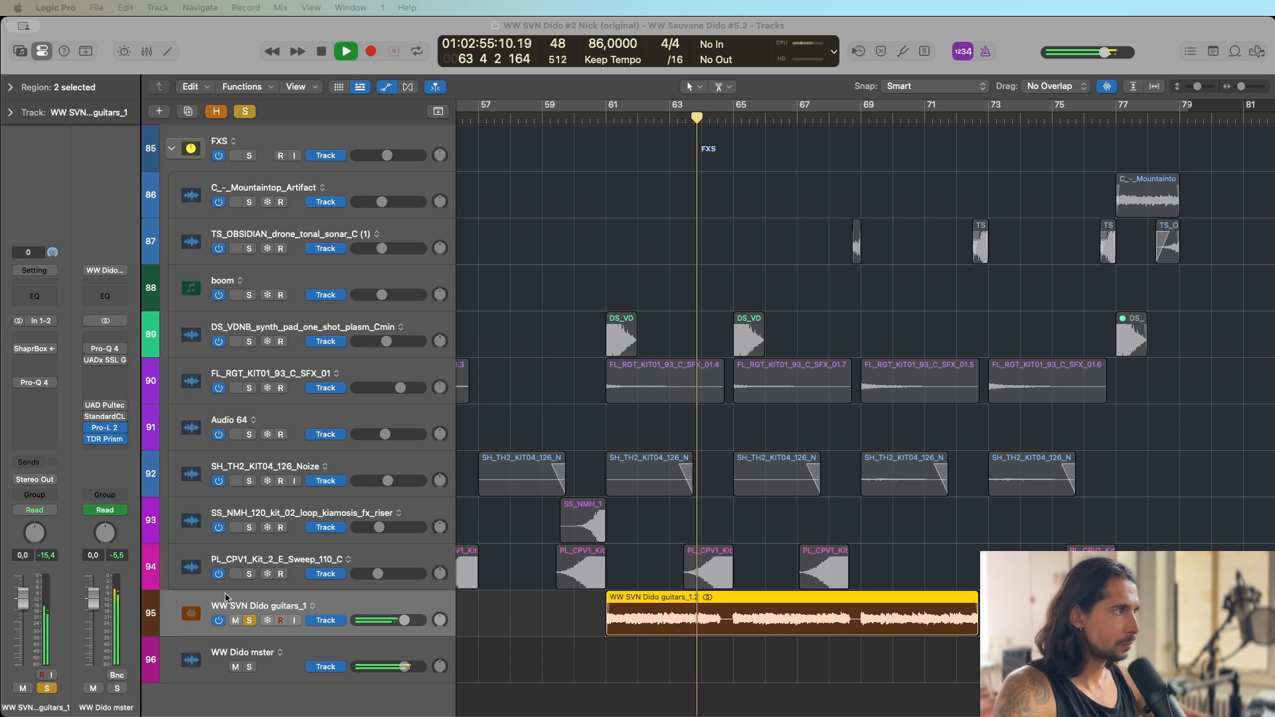
click(249, 620)
key(space)
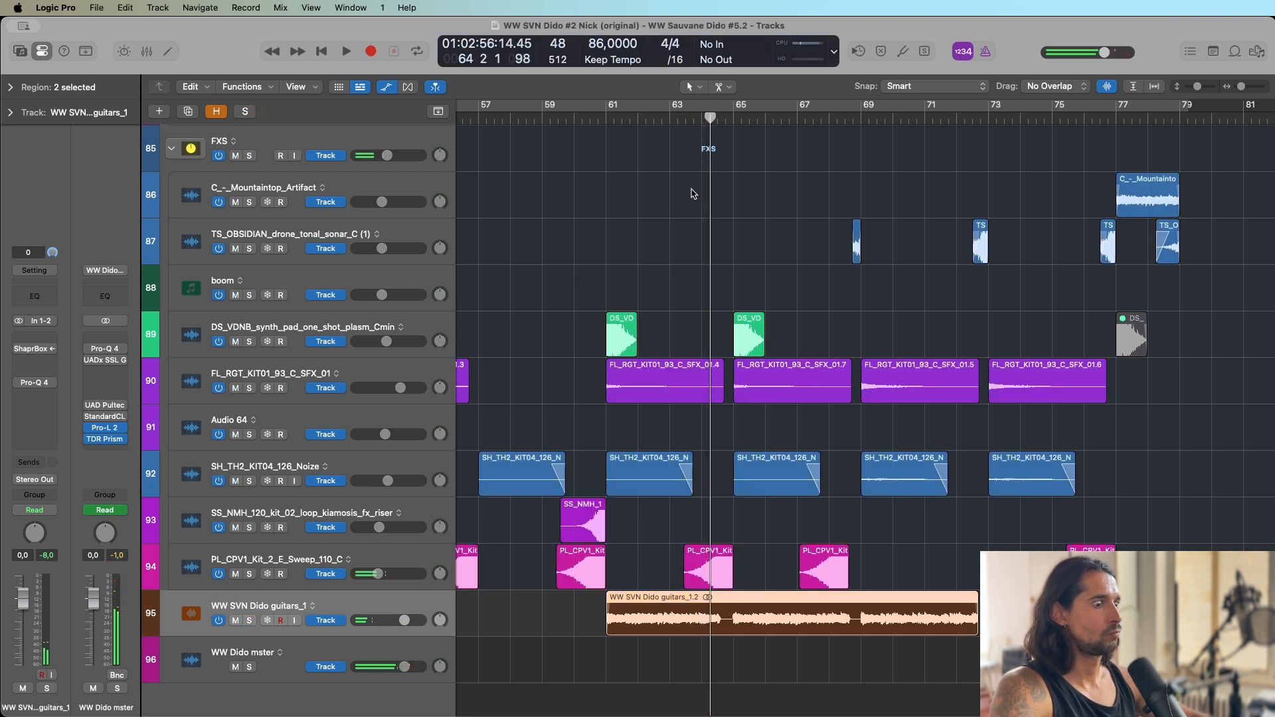
Play the full mix from bar 61 and open the WW Dido mster's Pro-Q 4, stopping playback to view its curve.
key(shift+space)
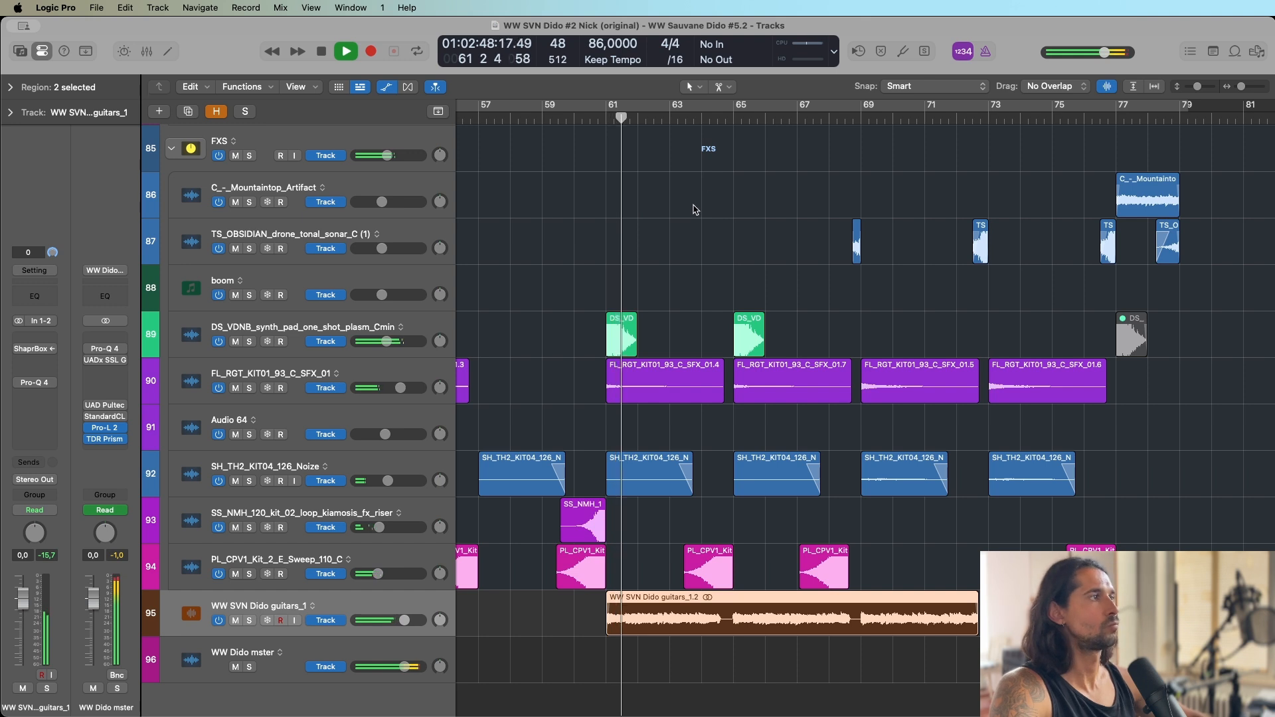
click(104, 349)
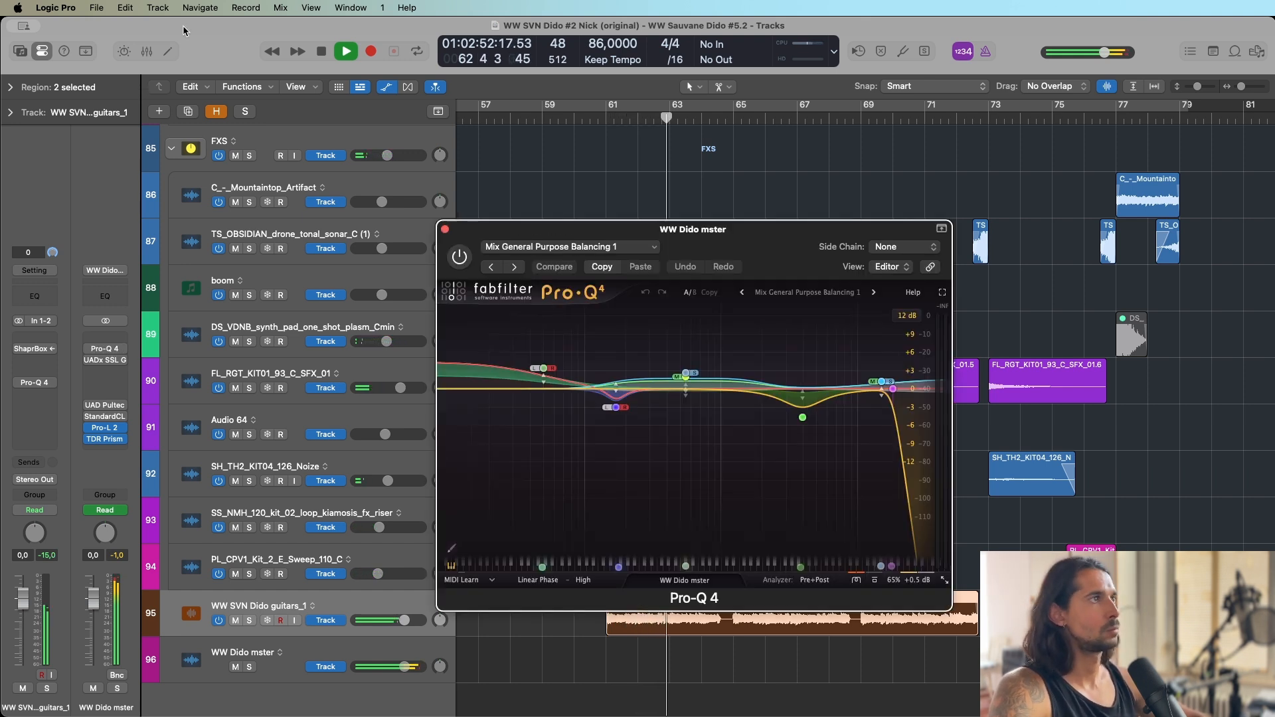
key(space)
drag(702, 247, 661, 190)
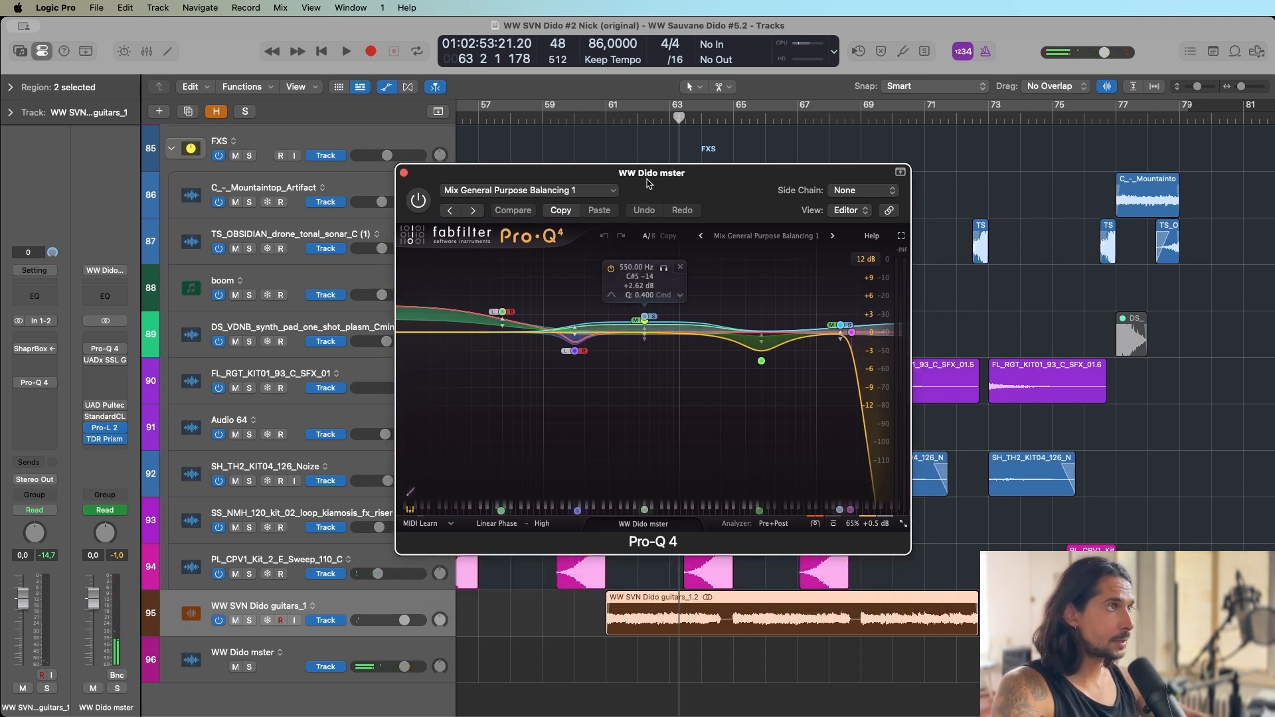
drag(641, 200, 632, 199)
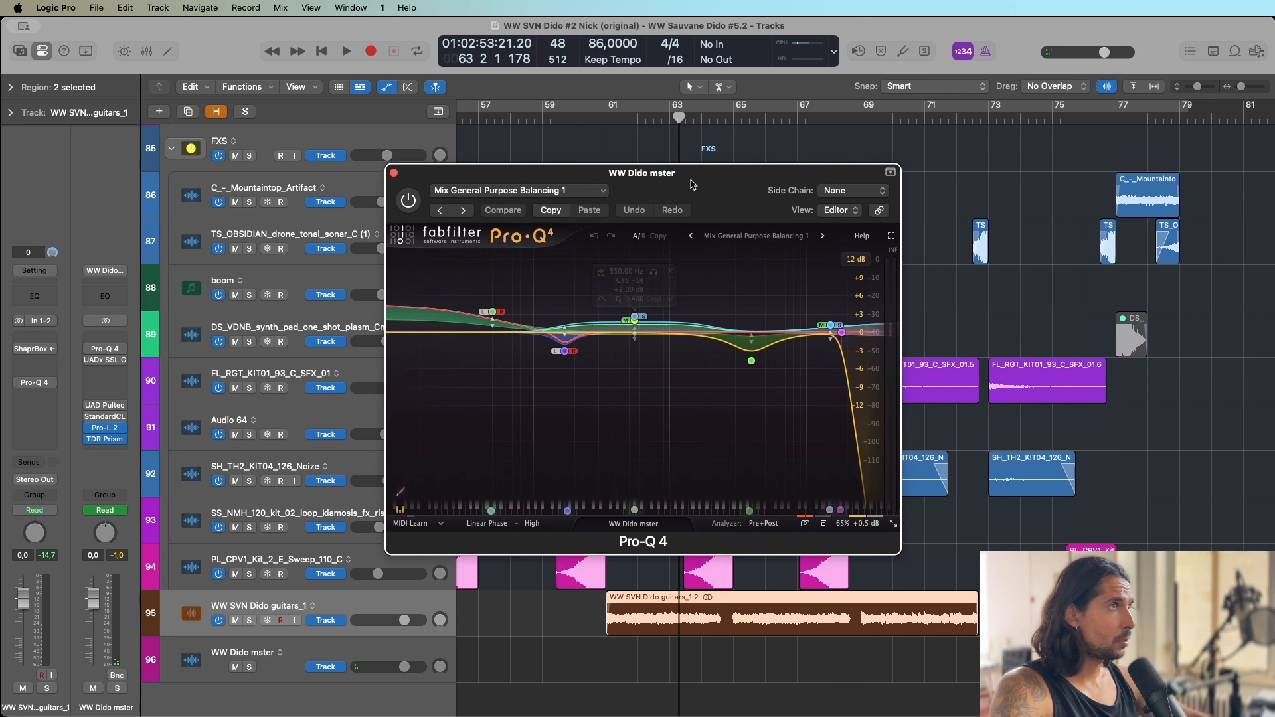
Browse the Pro-Q 4's Mixbus presets around Mix General Purpose Balancing 1, close the list, and examine the EQ bands.
click(770, 238)
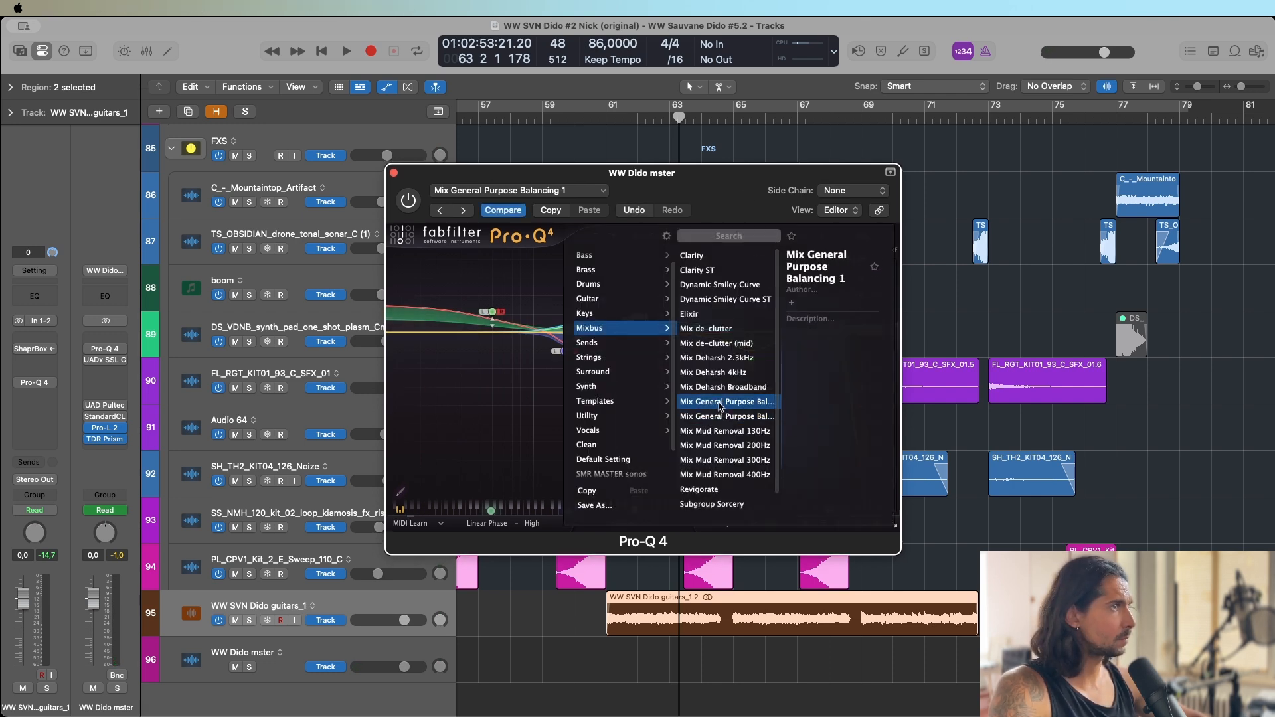
drag(722, 184, 722, 184)
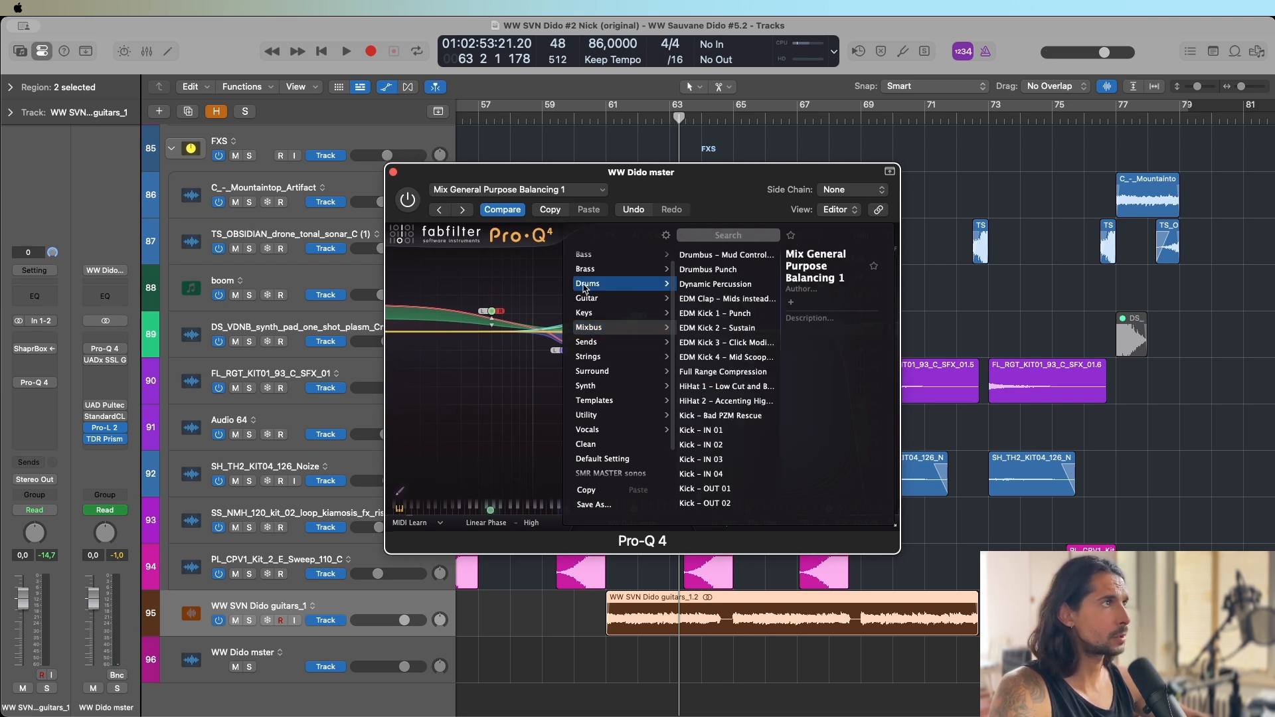
click(535, 284)
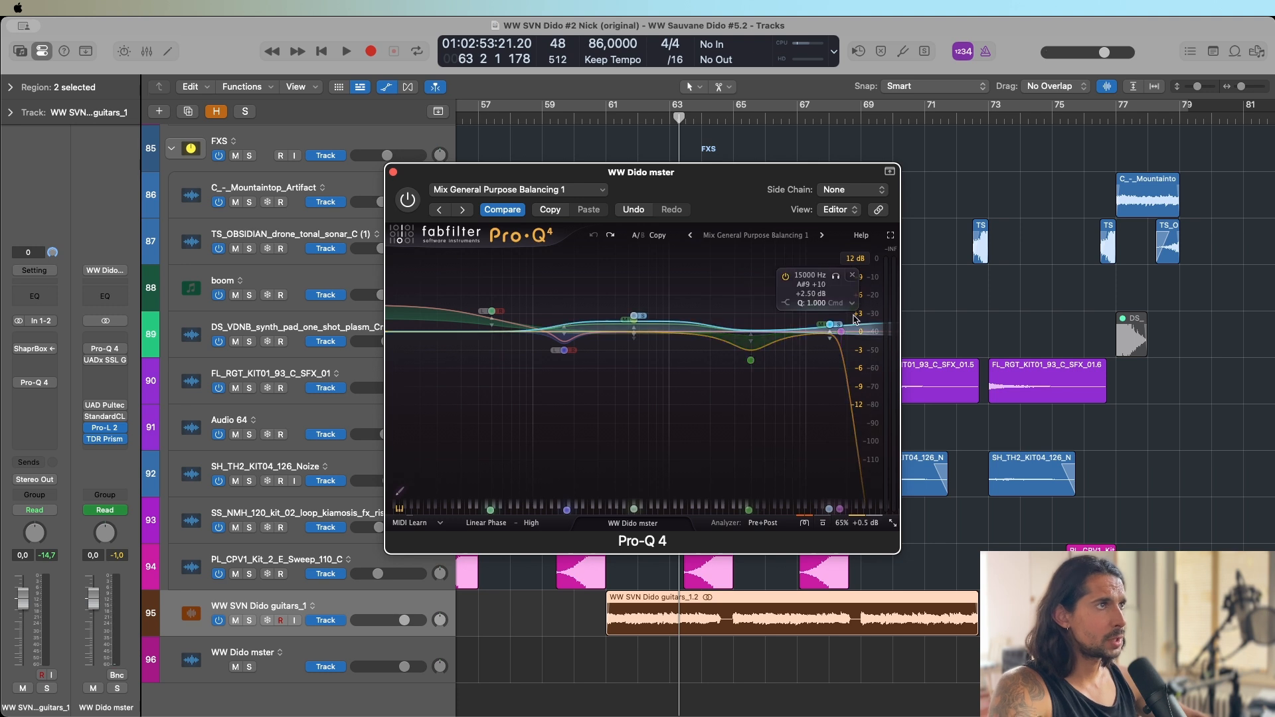
drag(778, 391, 708, 351)
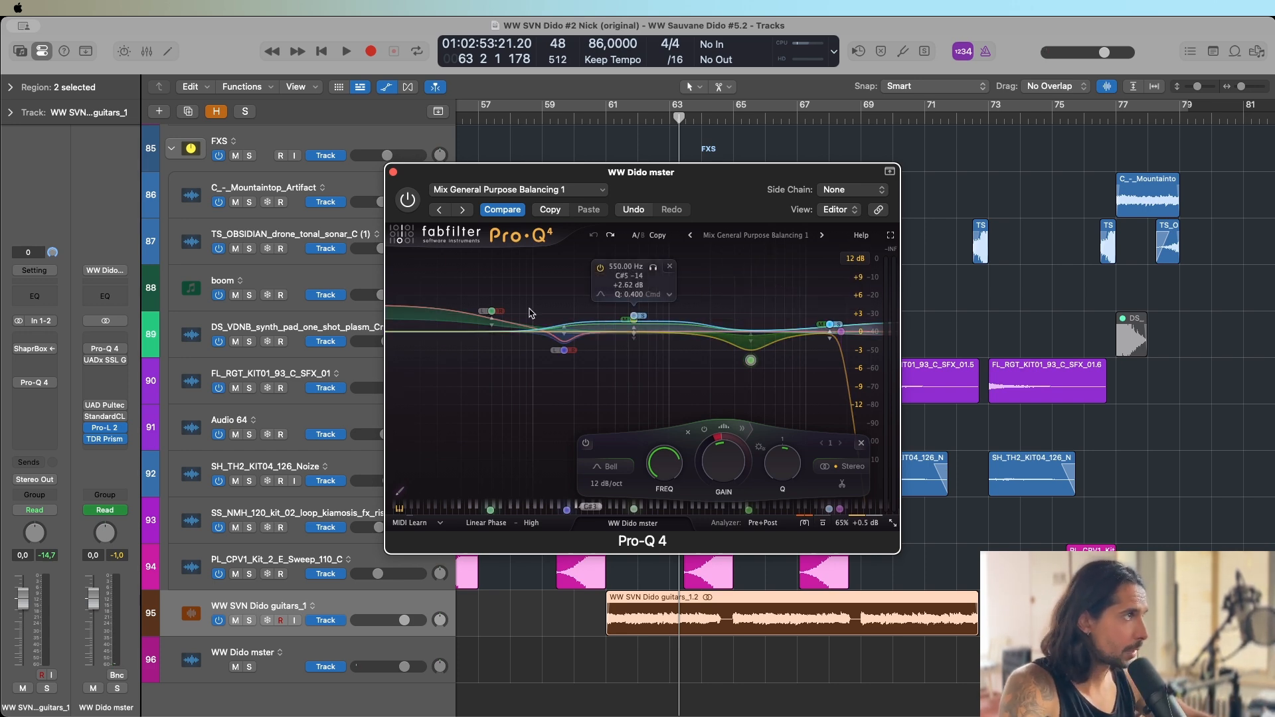
Enable the WW Dido mster's Pro-Q 4 and play the mix through it from bar 61.
click(88, 349)
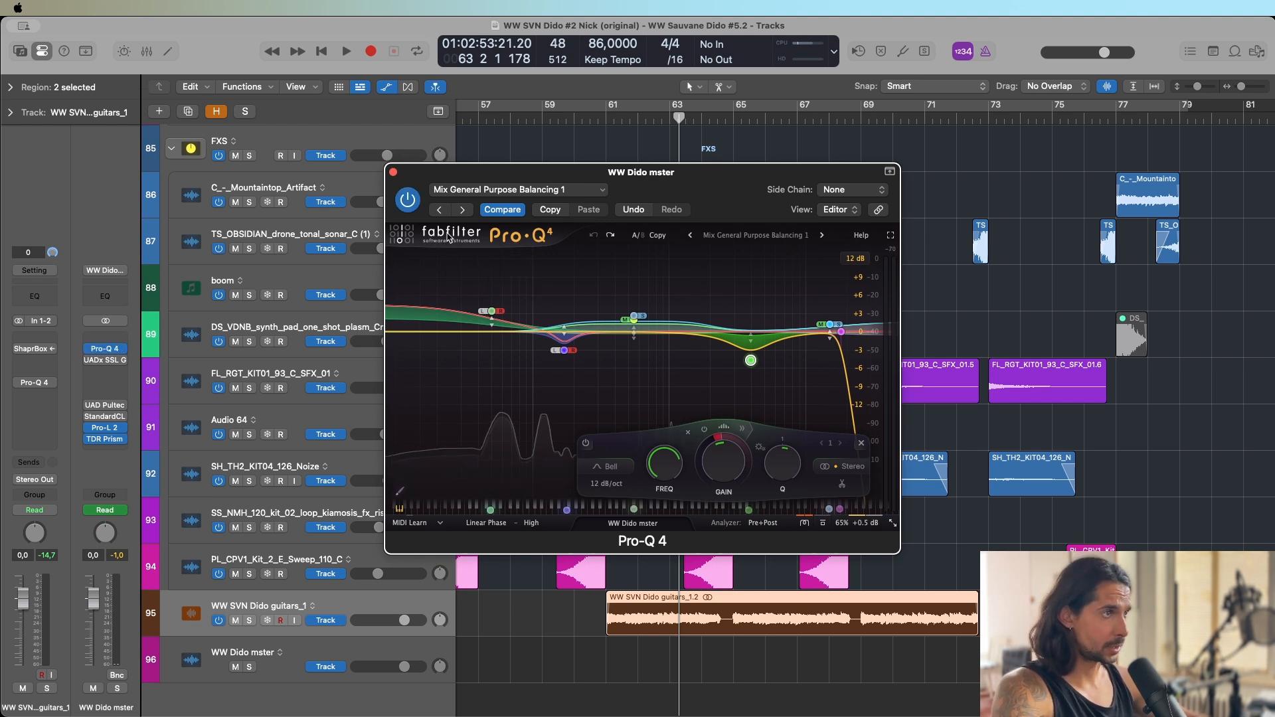
key(space)
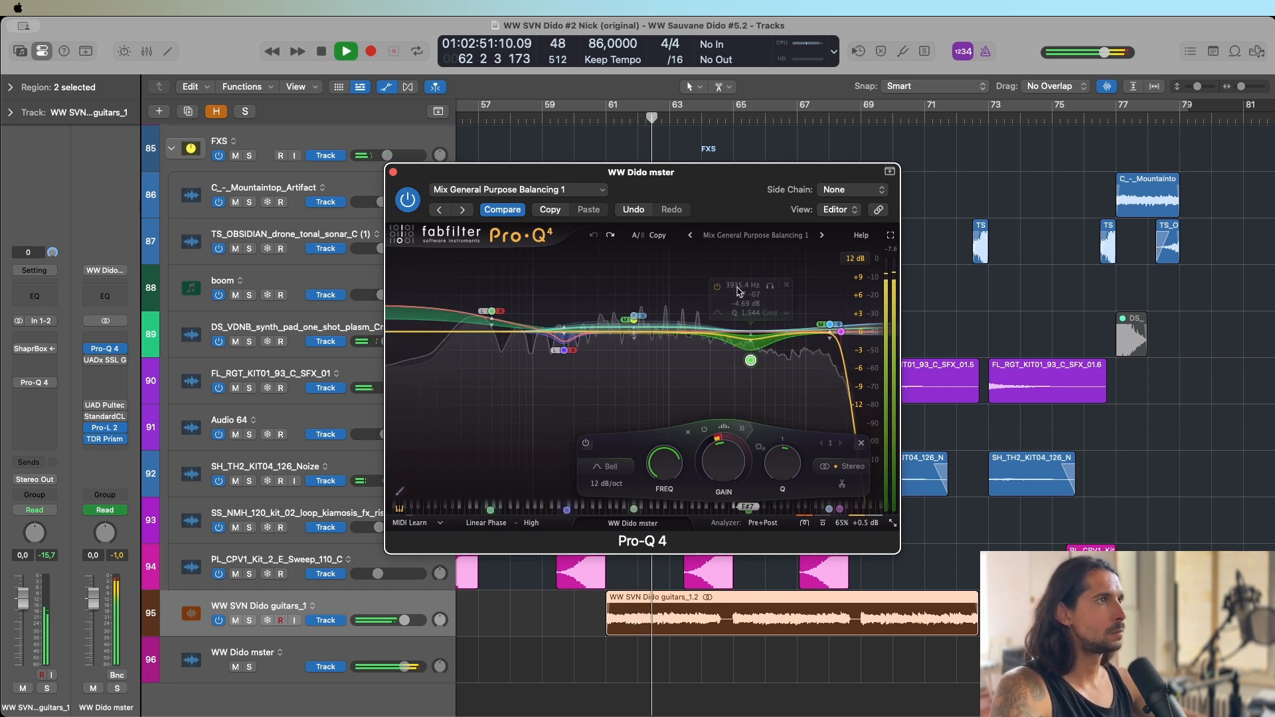
mouse_move(743, 290)
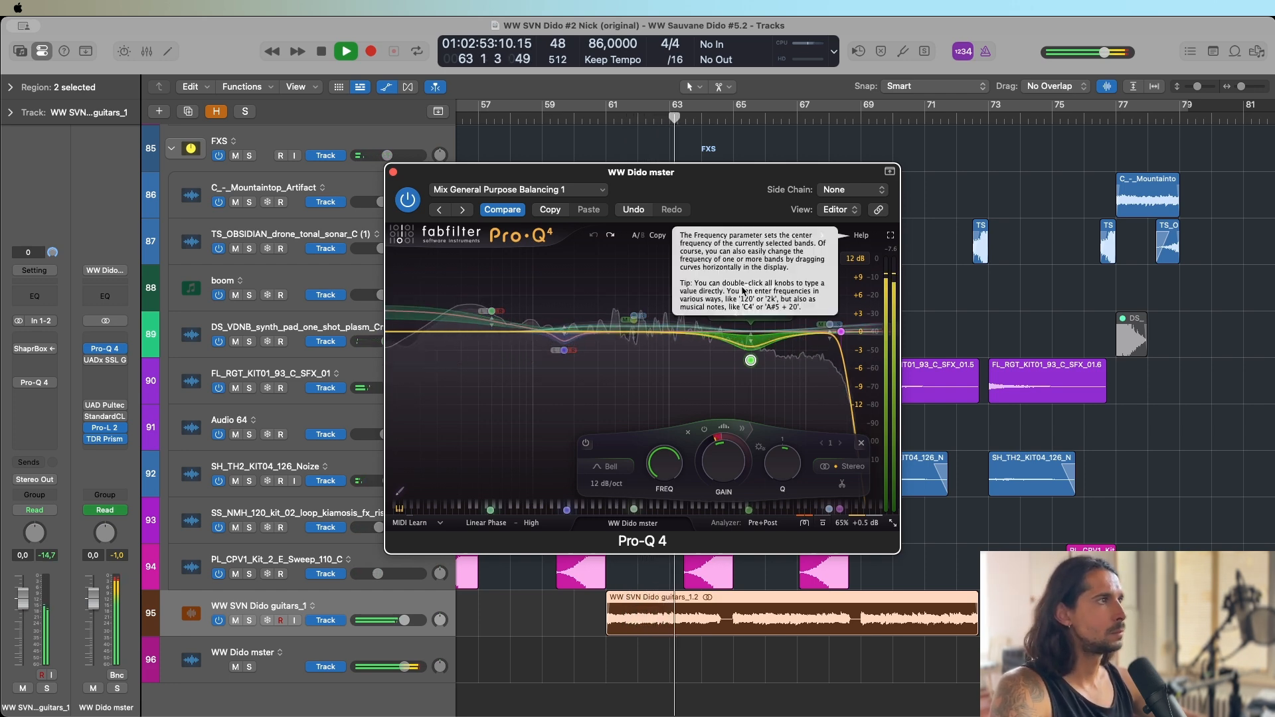
drag(722, 204, 721, 178)
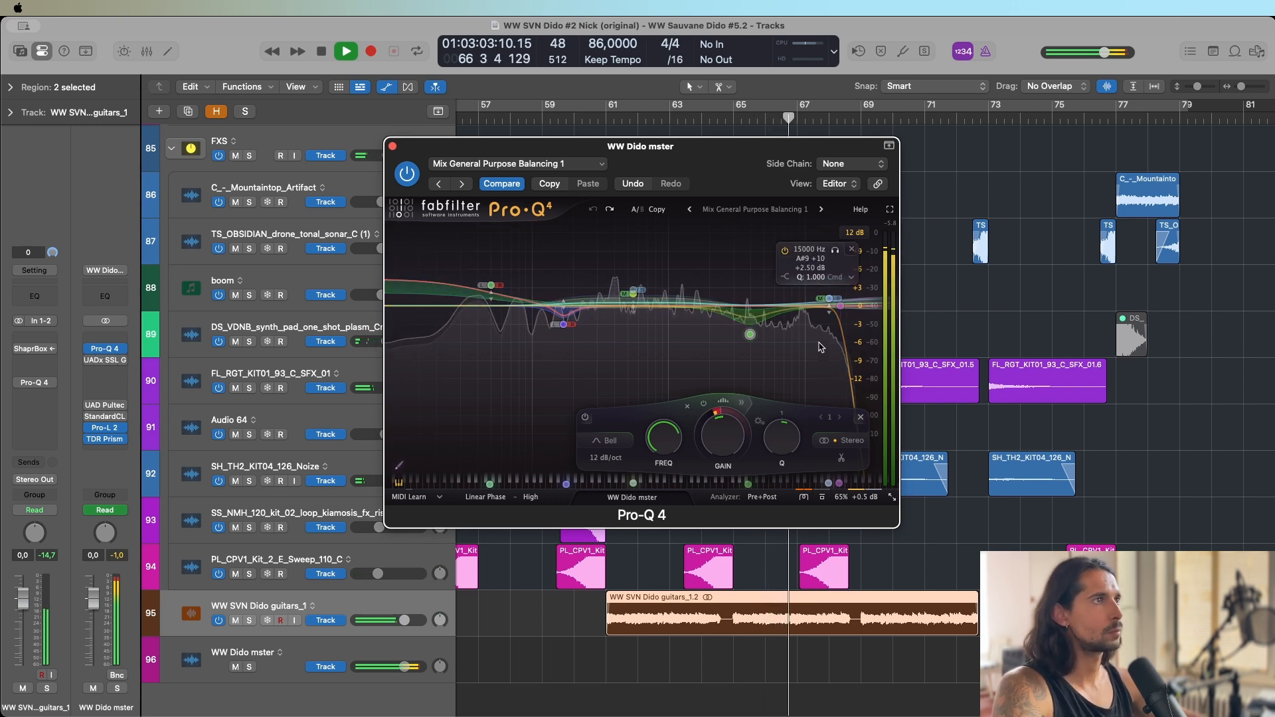
Narrow the Pro-Q 4's upper-range dip band and lower its frequency slightly during playback, and stop.
click(769, 260)
drag(768, 264, 764, 266)
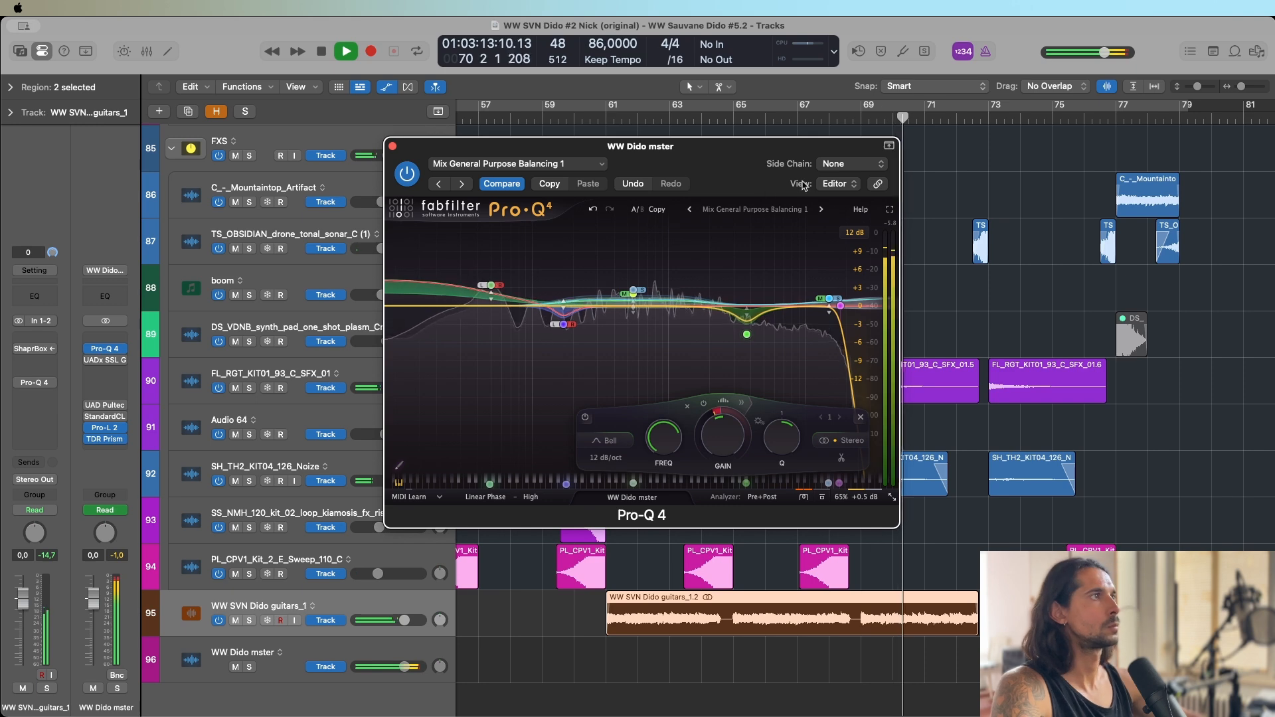
key(space)
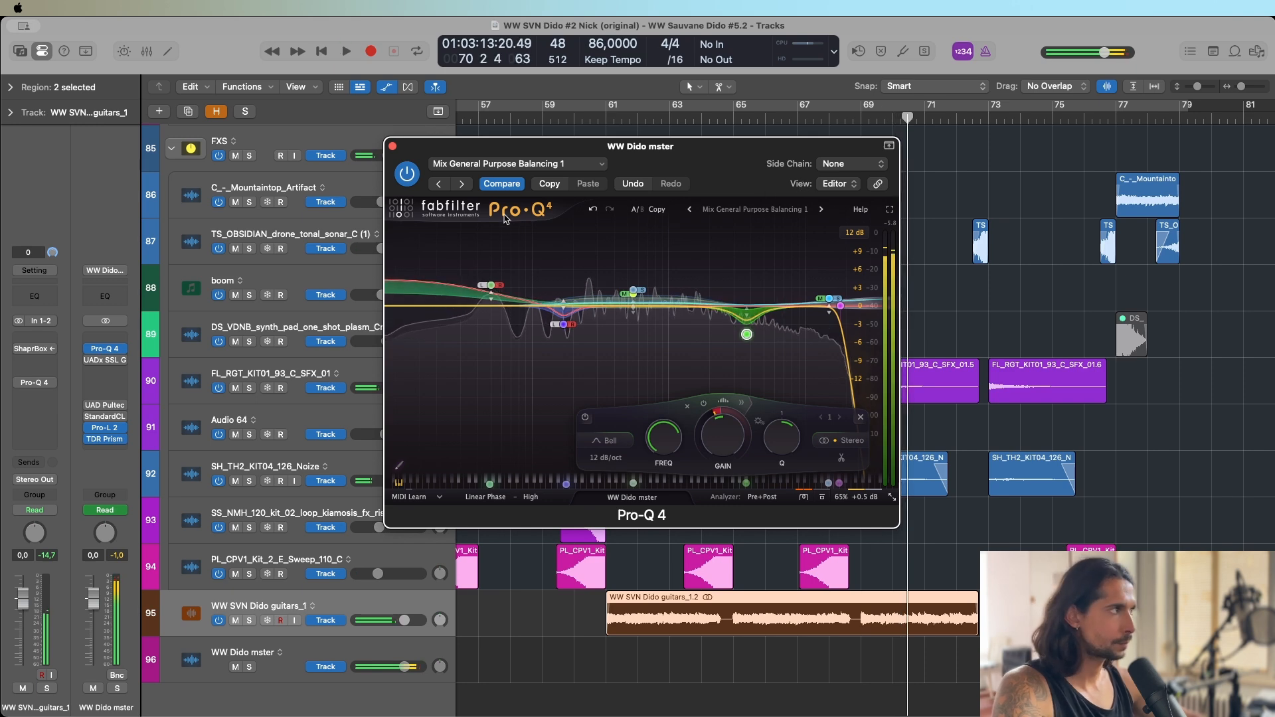
Enable and open the WW Dido mster's UADx SSL G Bus Compressor and audition the mix through it.
click(107, 361)
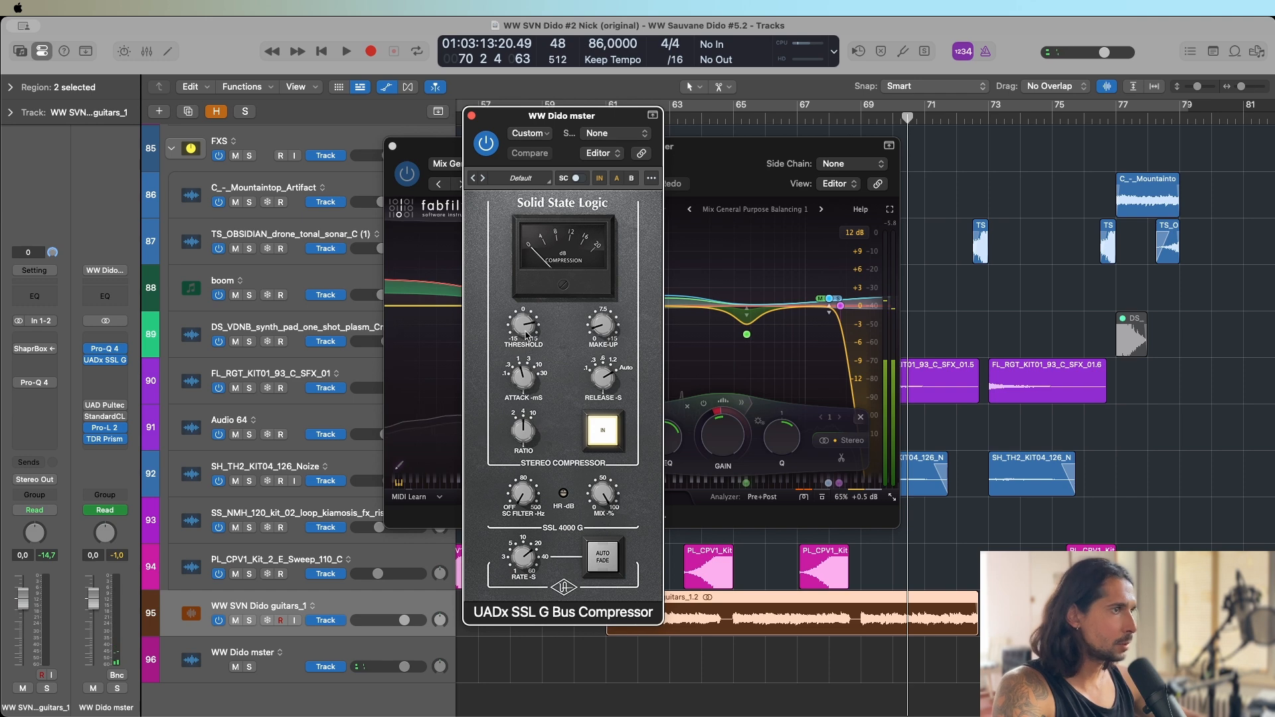
key(space)
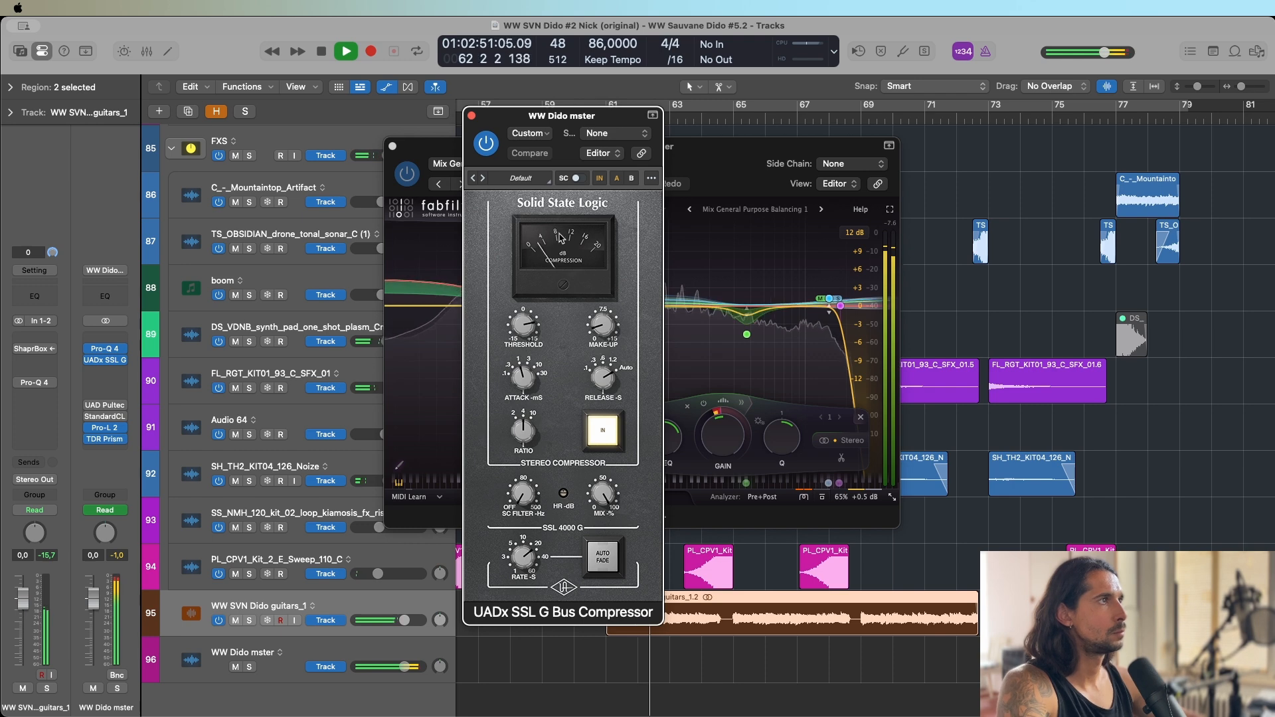
Enable the WW Dido mster's UAD Pultec-Pro Legacy, stop playback, and open it to nudge the high-frequency attenuation.
mouse_move(88, 408)
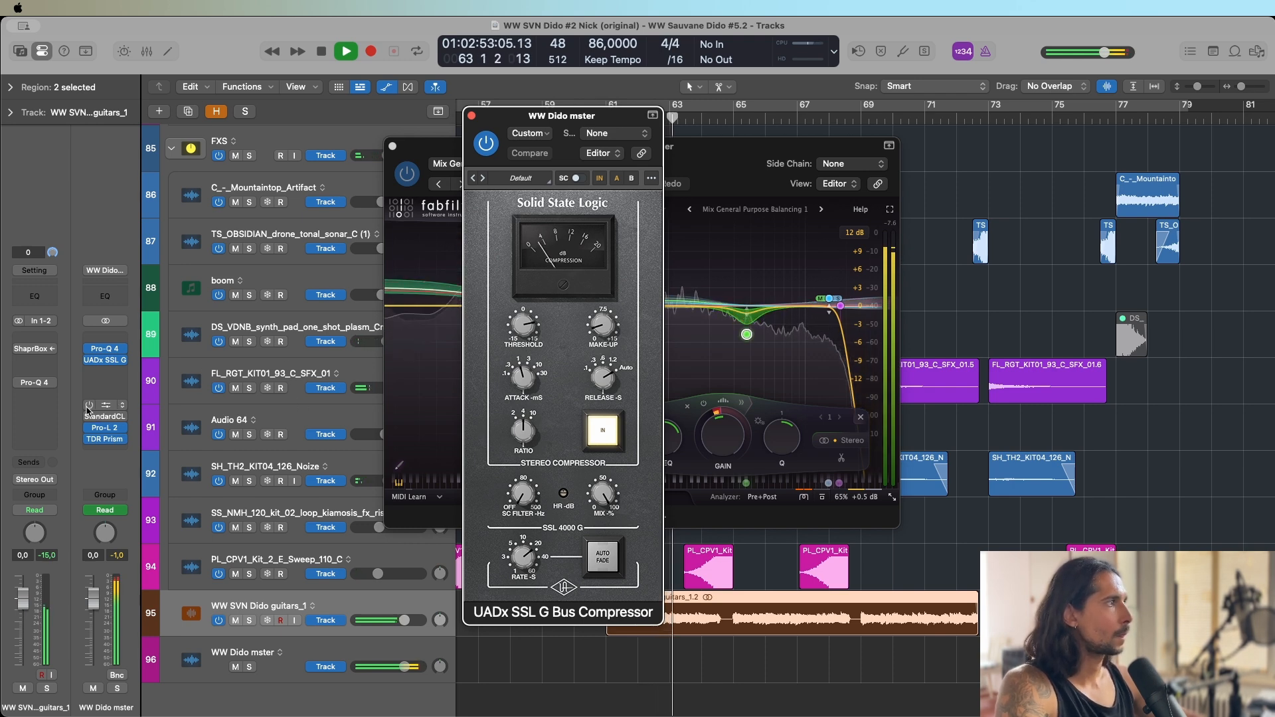
key(space)
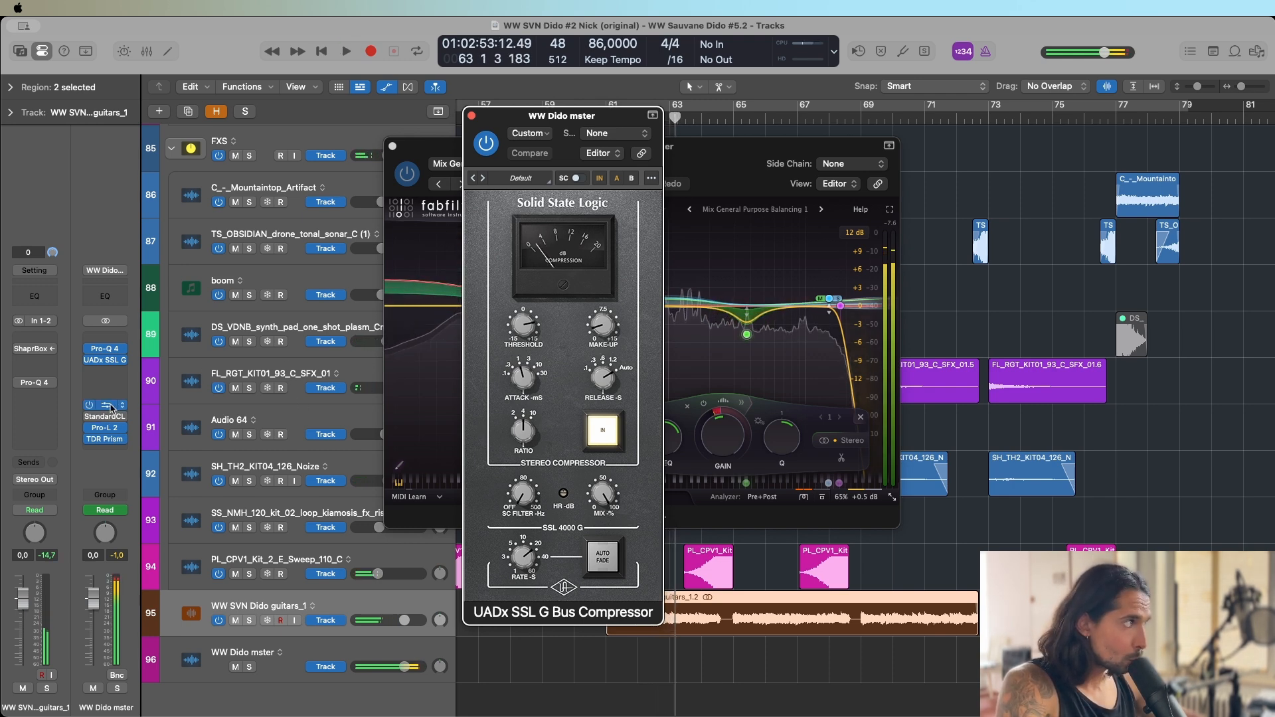
click(109, 407)
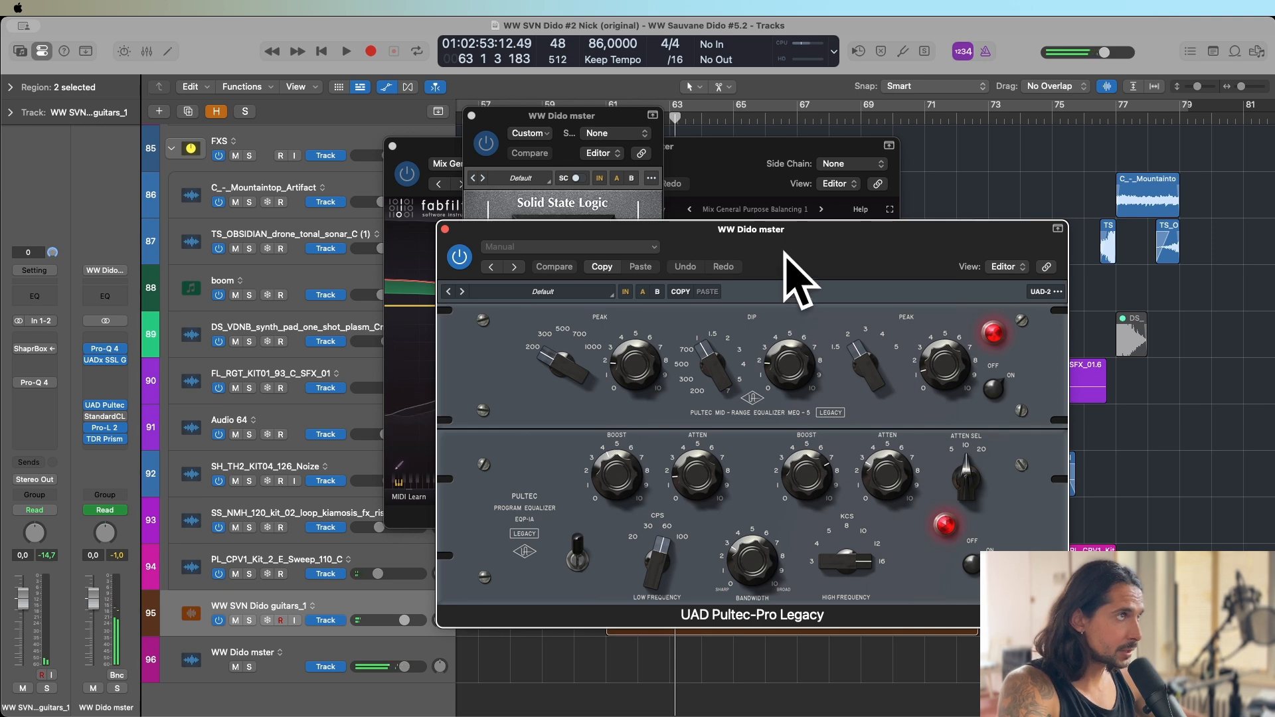
drag(806, 262, 723, 228)
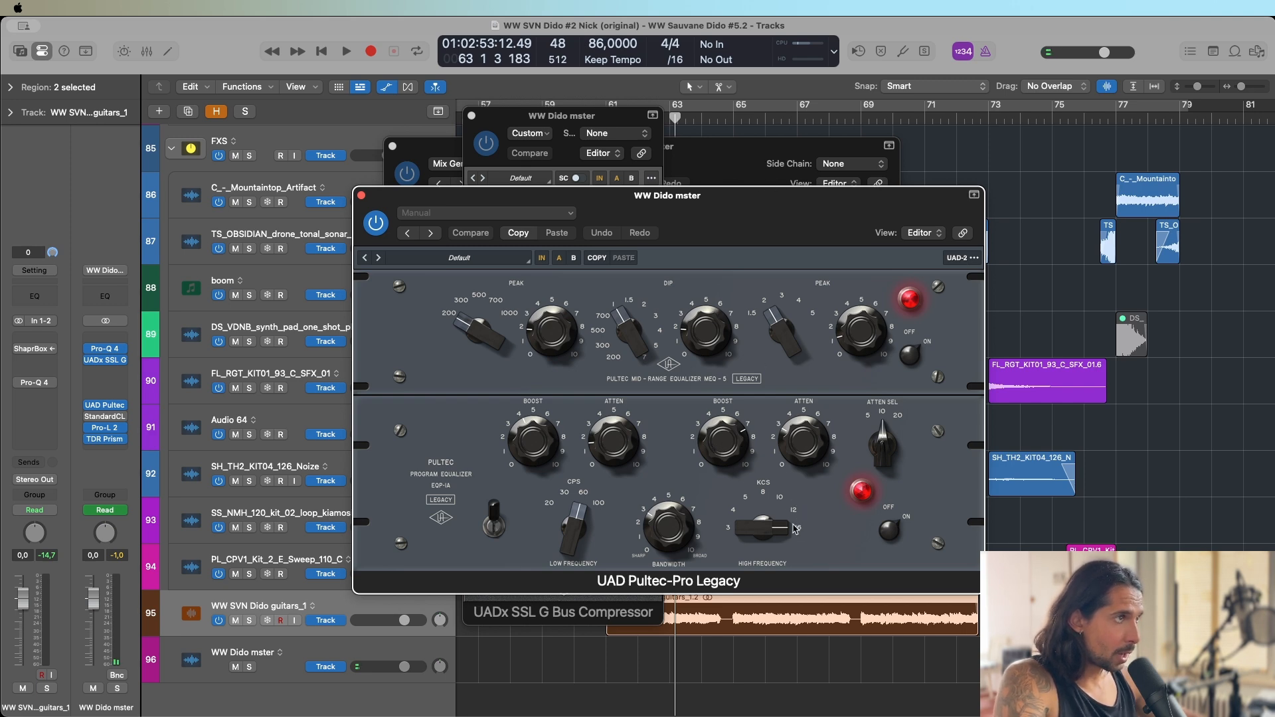
drag(806, 442, 806, 445)
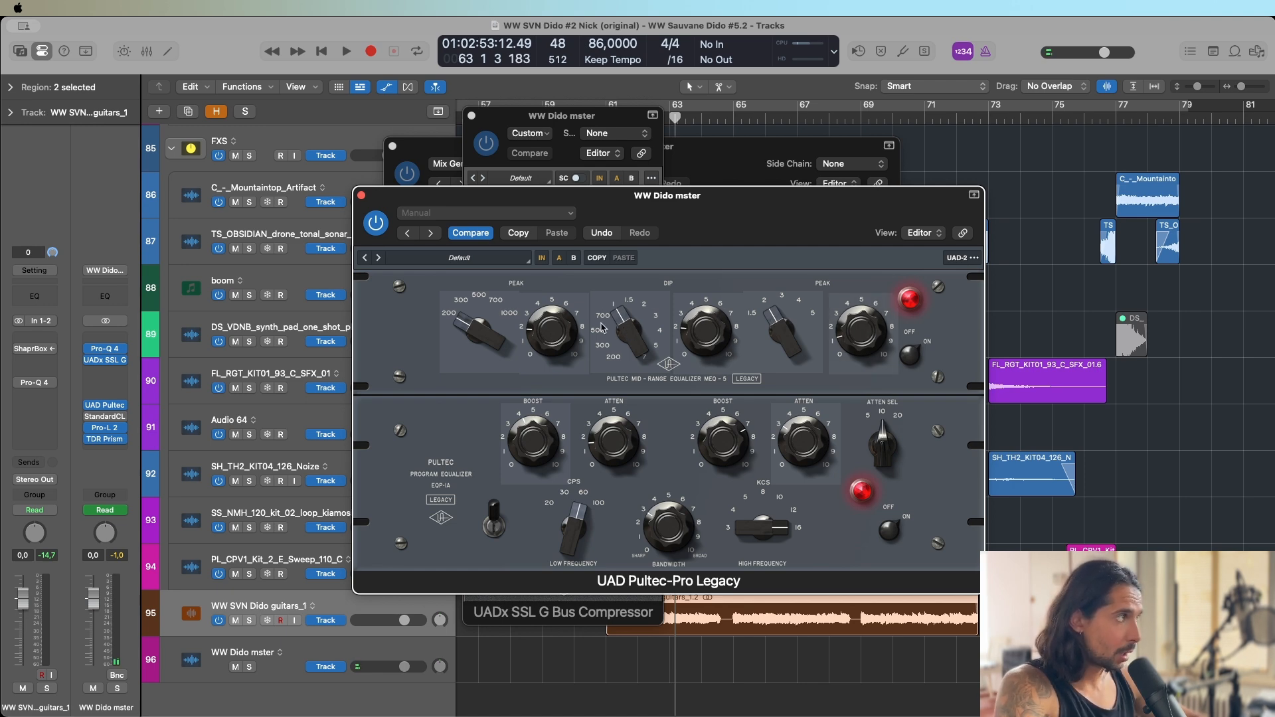
Play the mix through the UAD Pultec-Pro Legacy, nudging its high-frequency attenuation and low-frequency boost, and stop.
drag(631, 273, 653, 237)
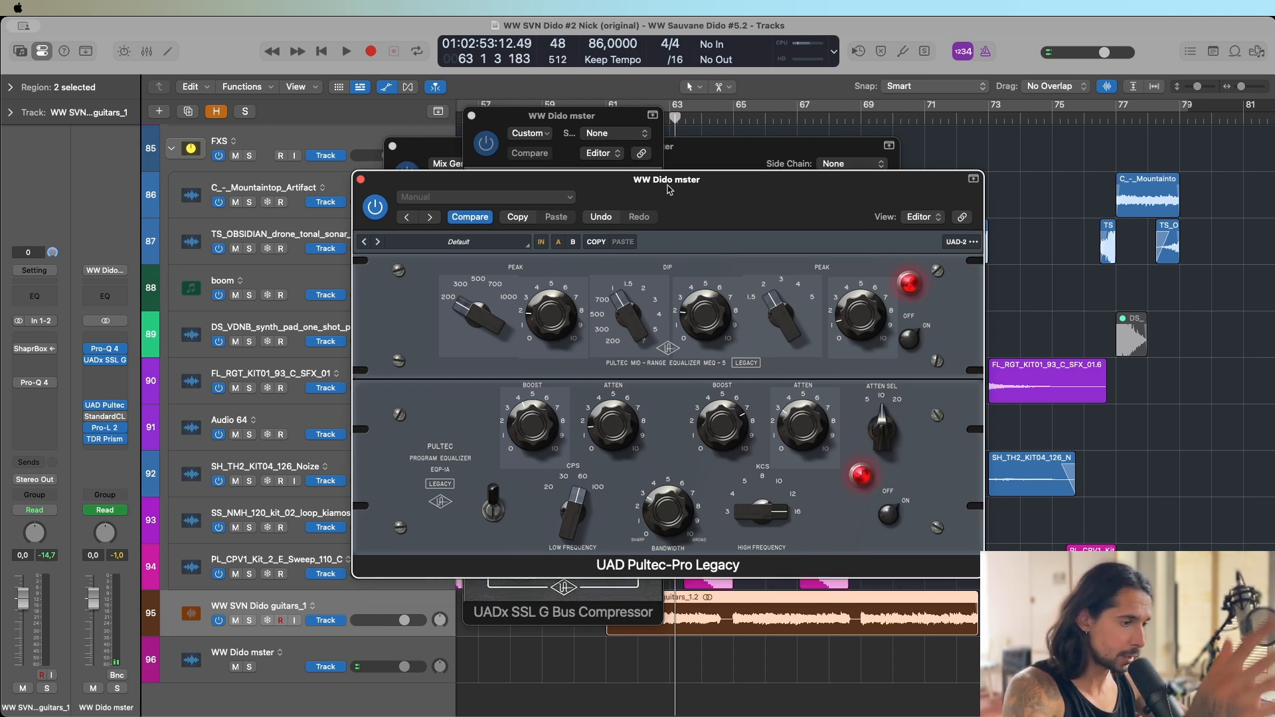
key(space)
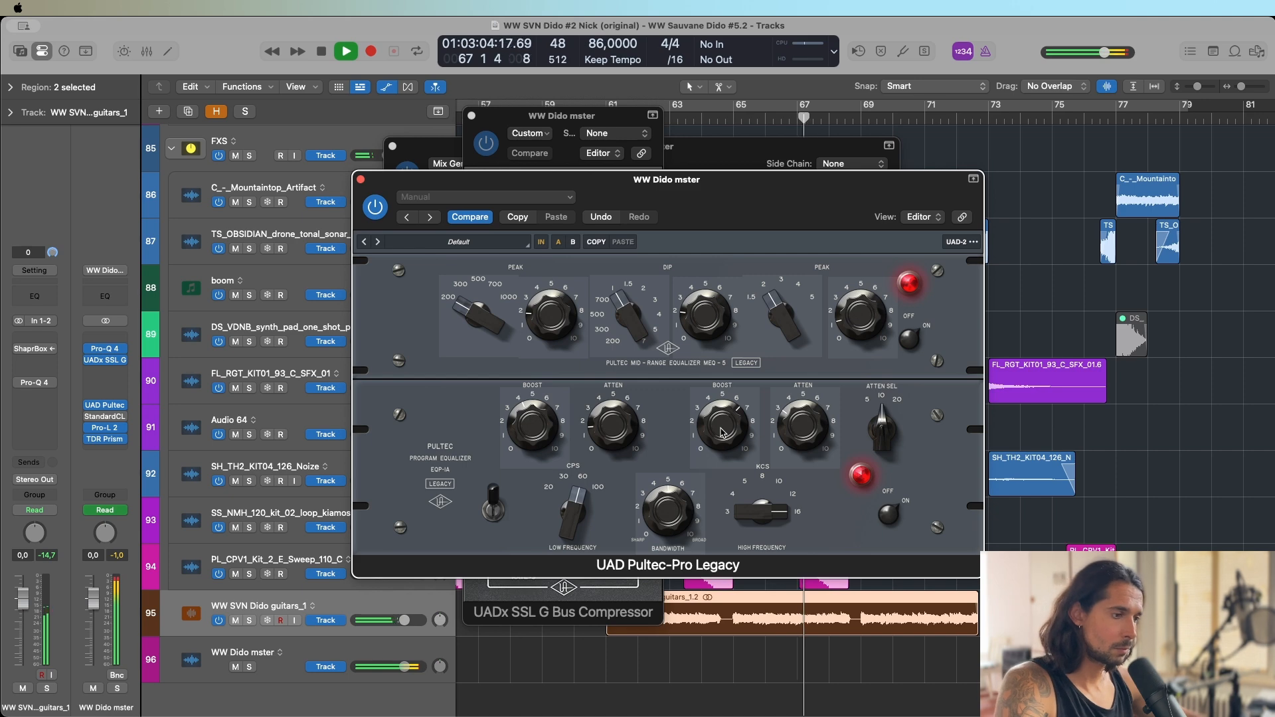
drag(801, 411, 794, 436)
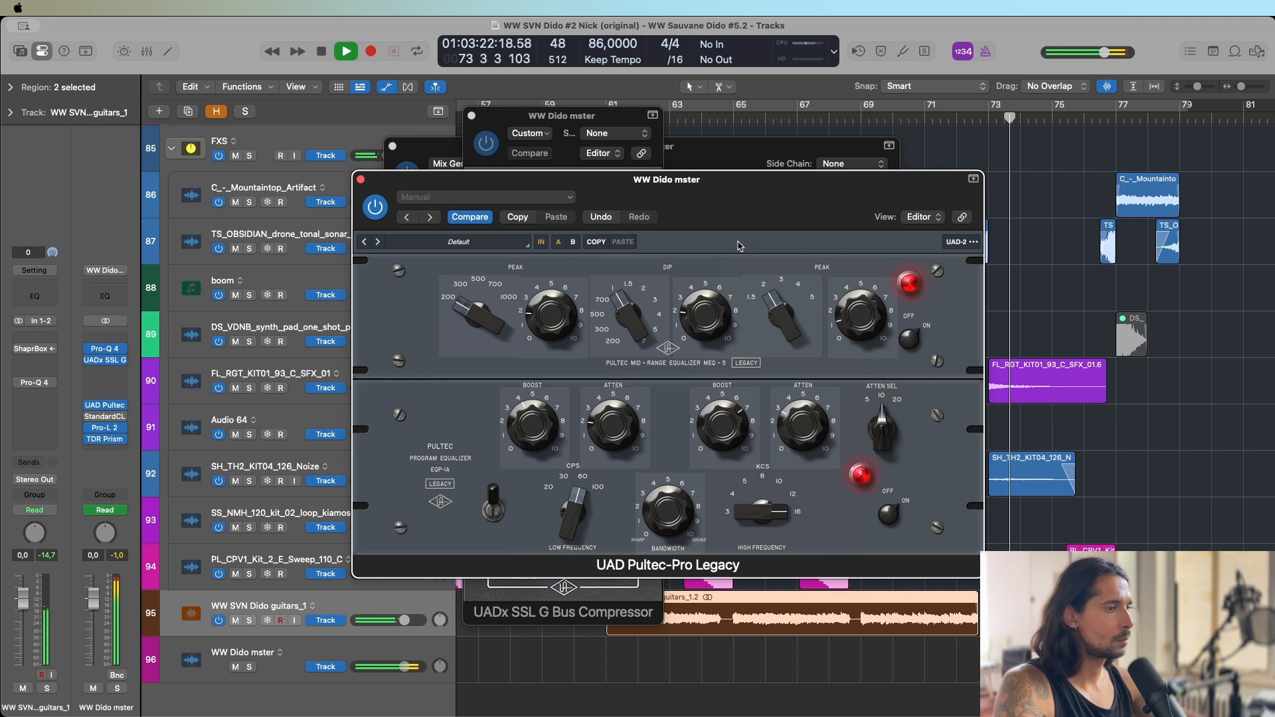
drag(745, 209, 733, 164)
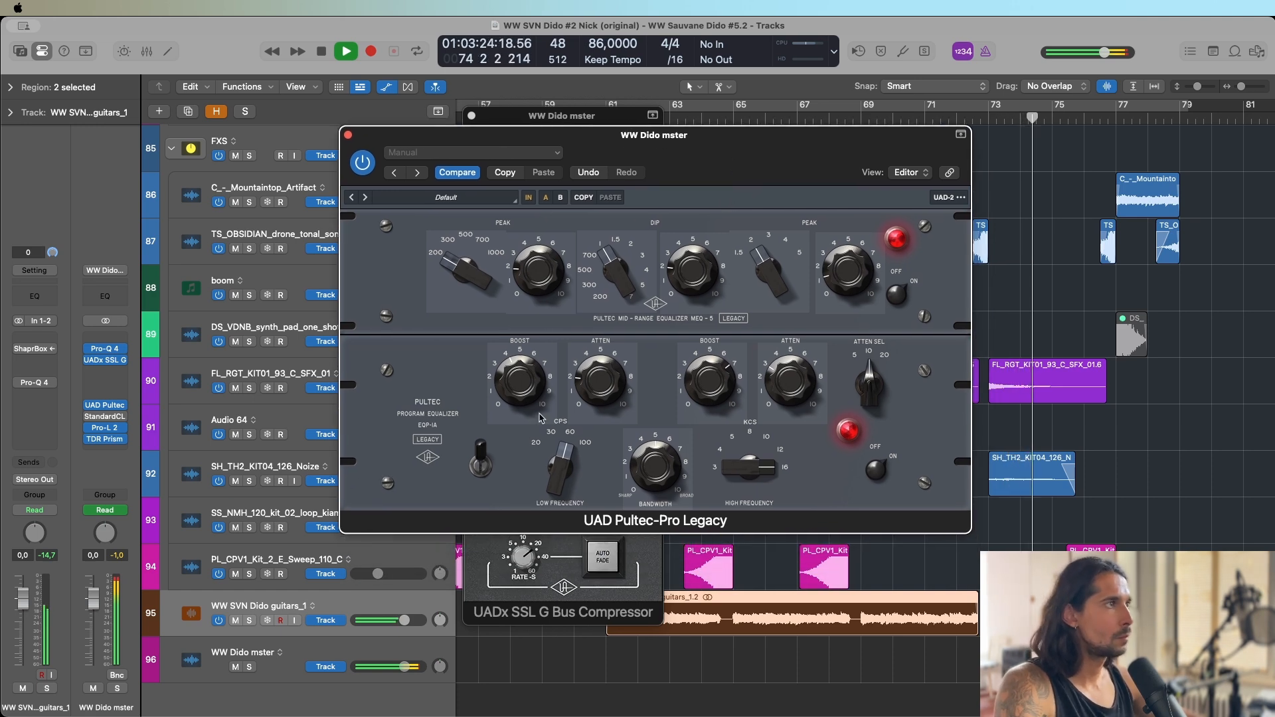
drag(530, 388, 529, 376)
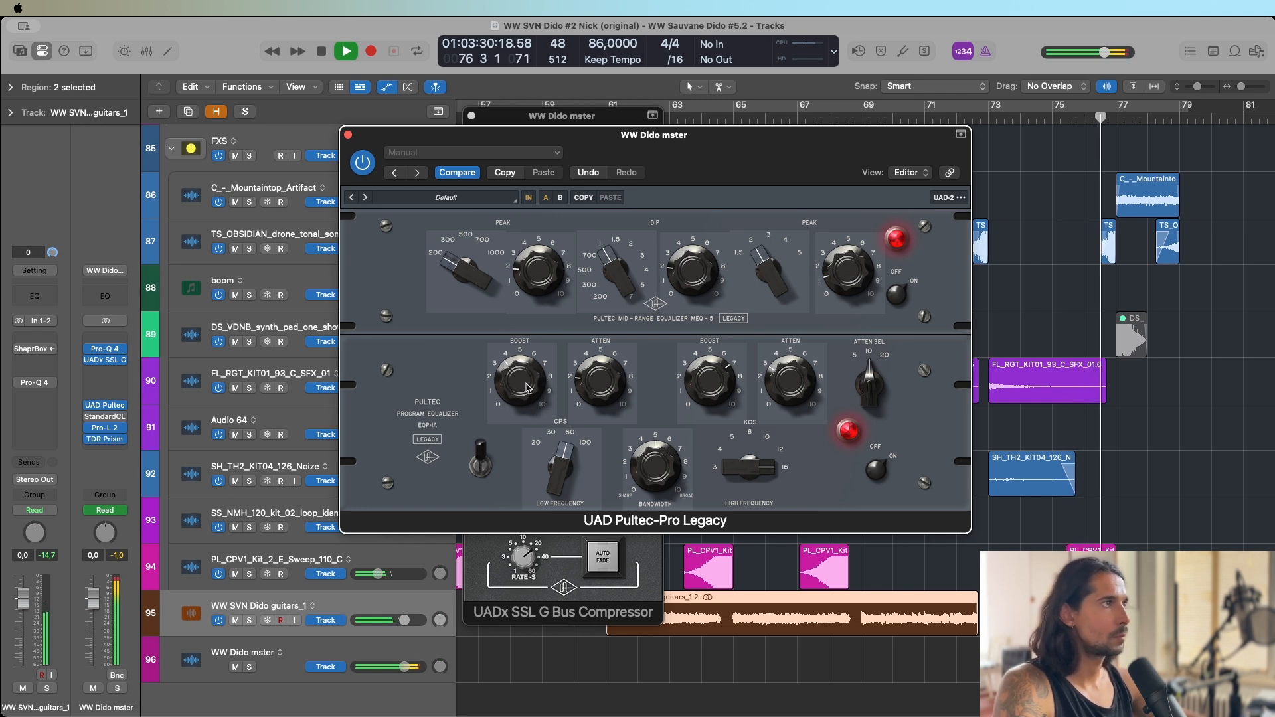
drag(681, 164, 674, 150)
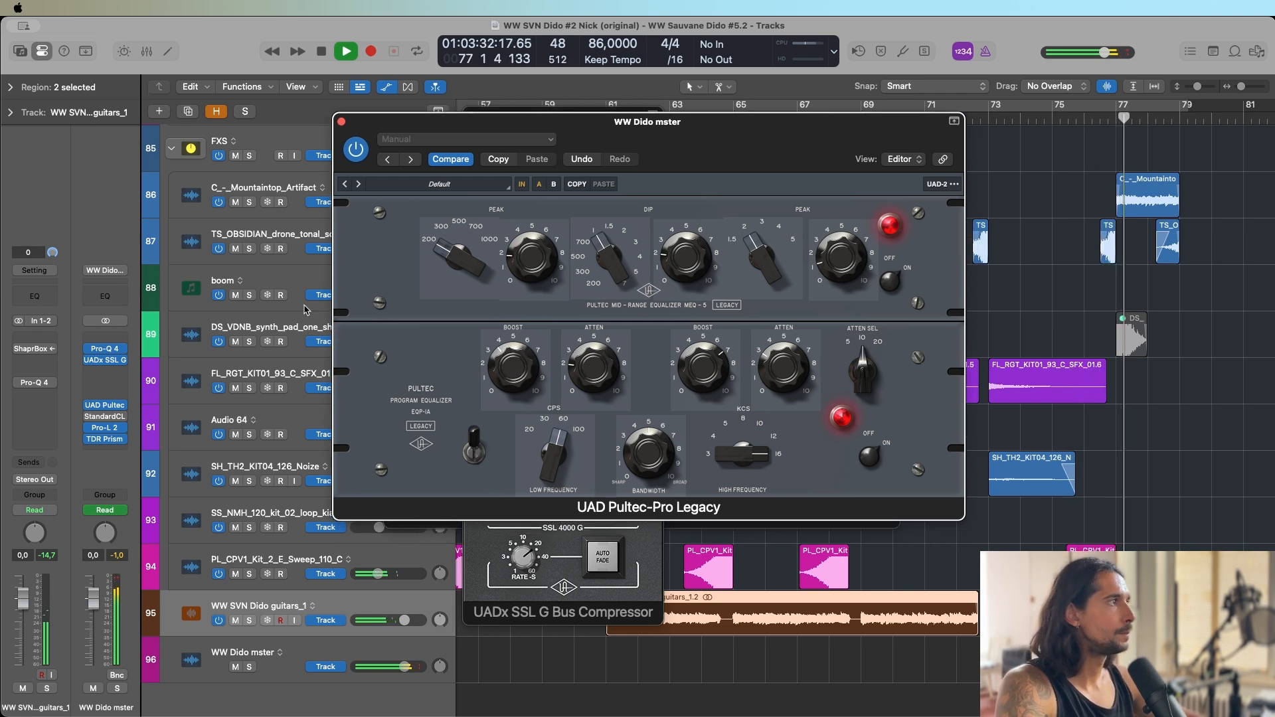
key(space)
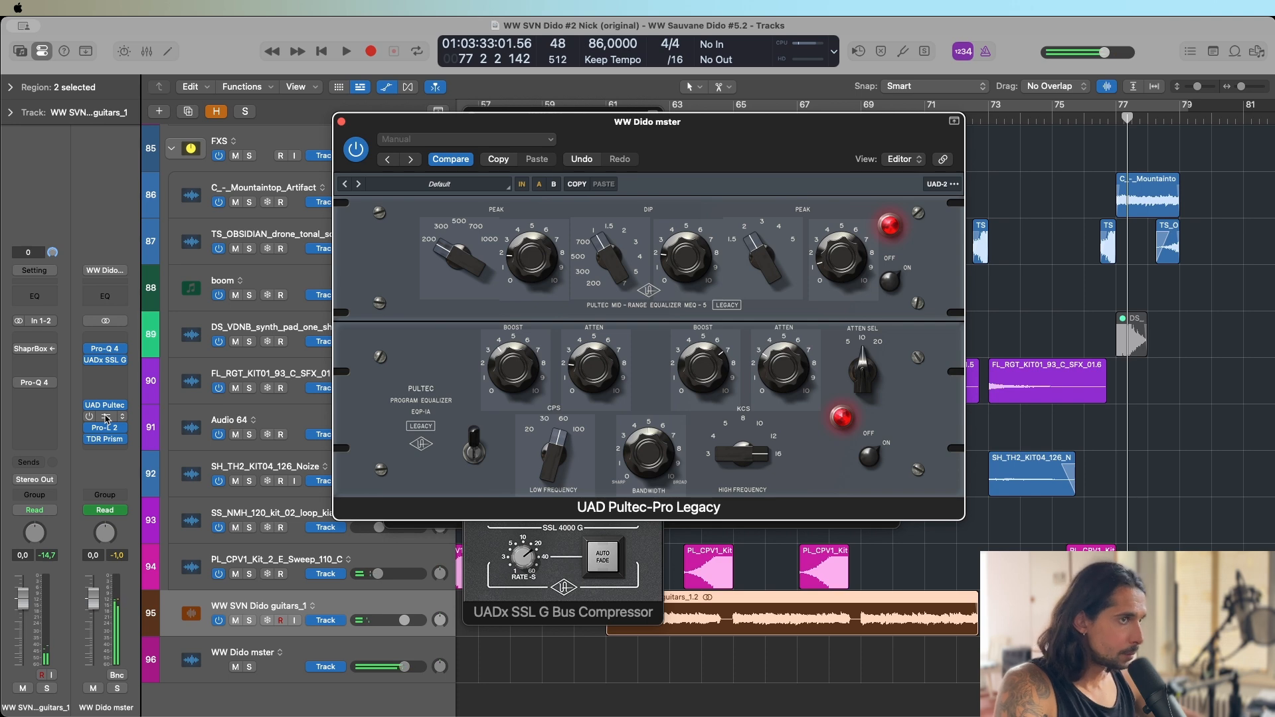
Enable and open the WW Dido mster's StandardCLIP, play the mix, open Pro-L 2 during playback, and stop.
click(106, 417)
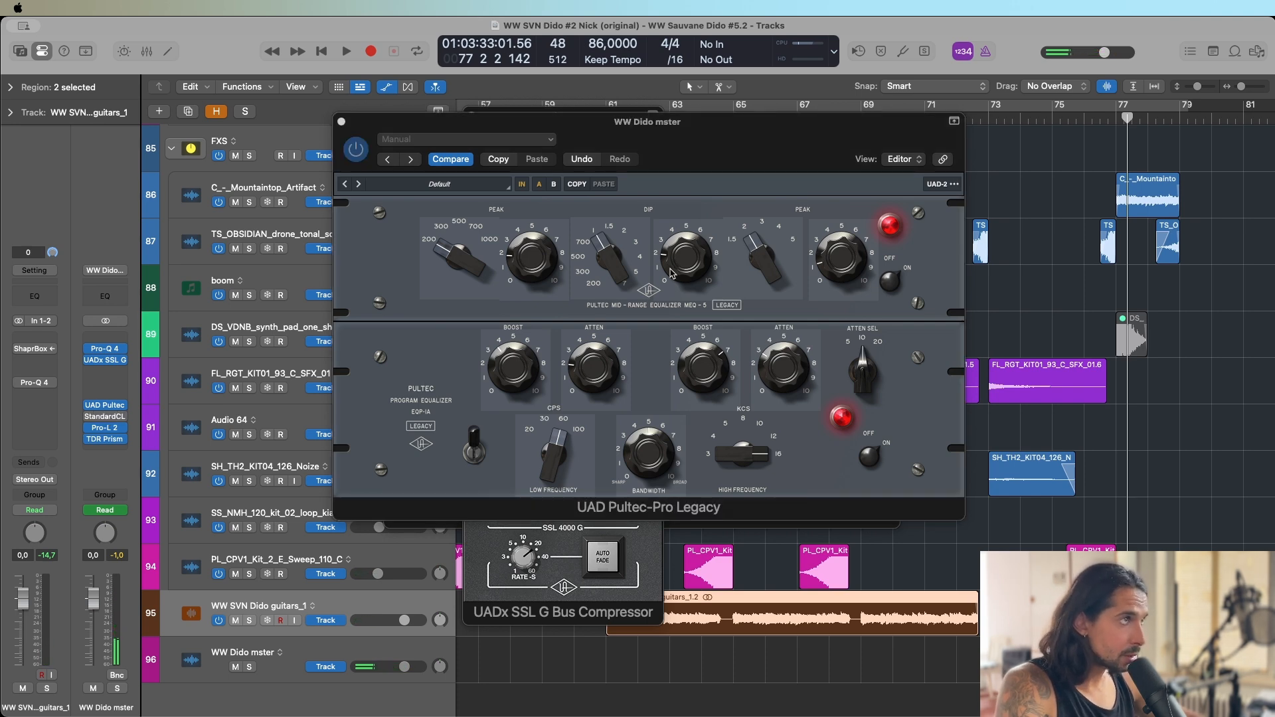
key(space)
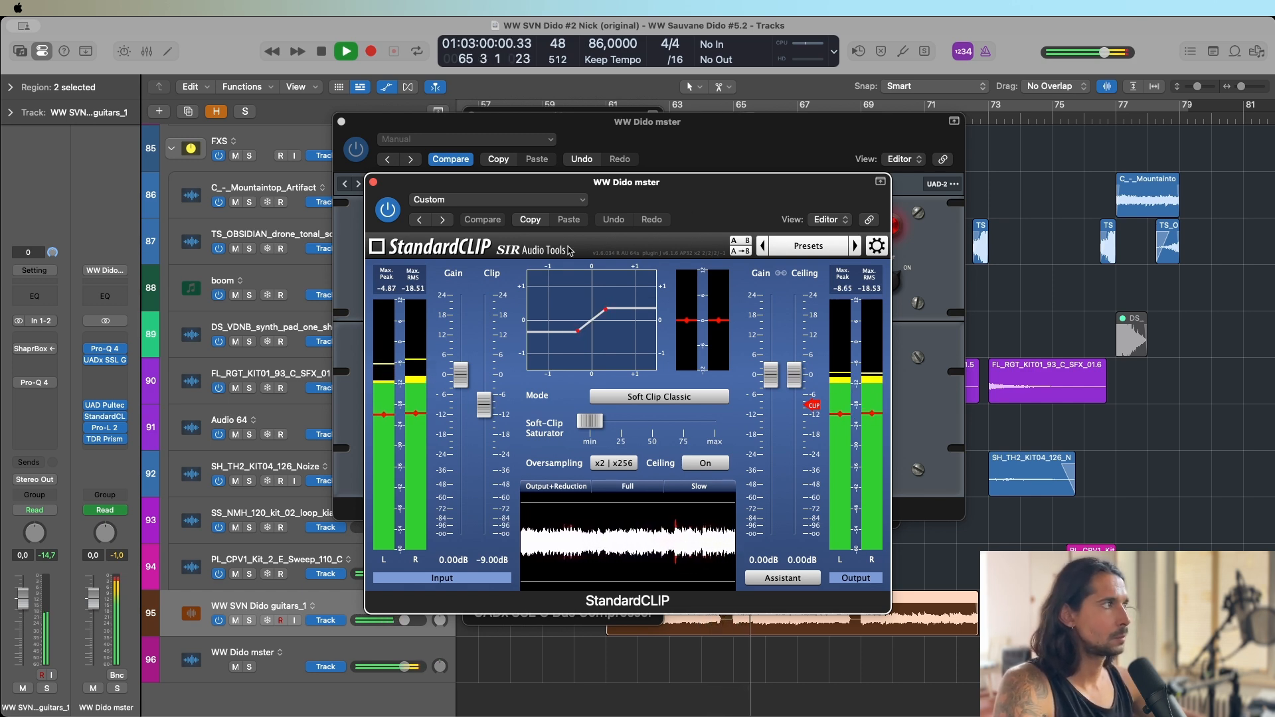
click(106, 429)
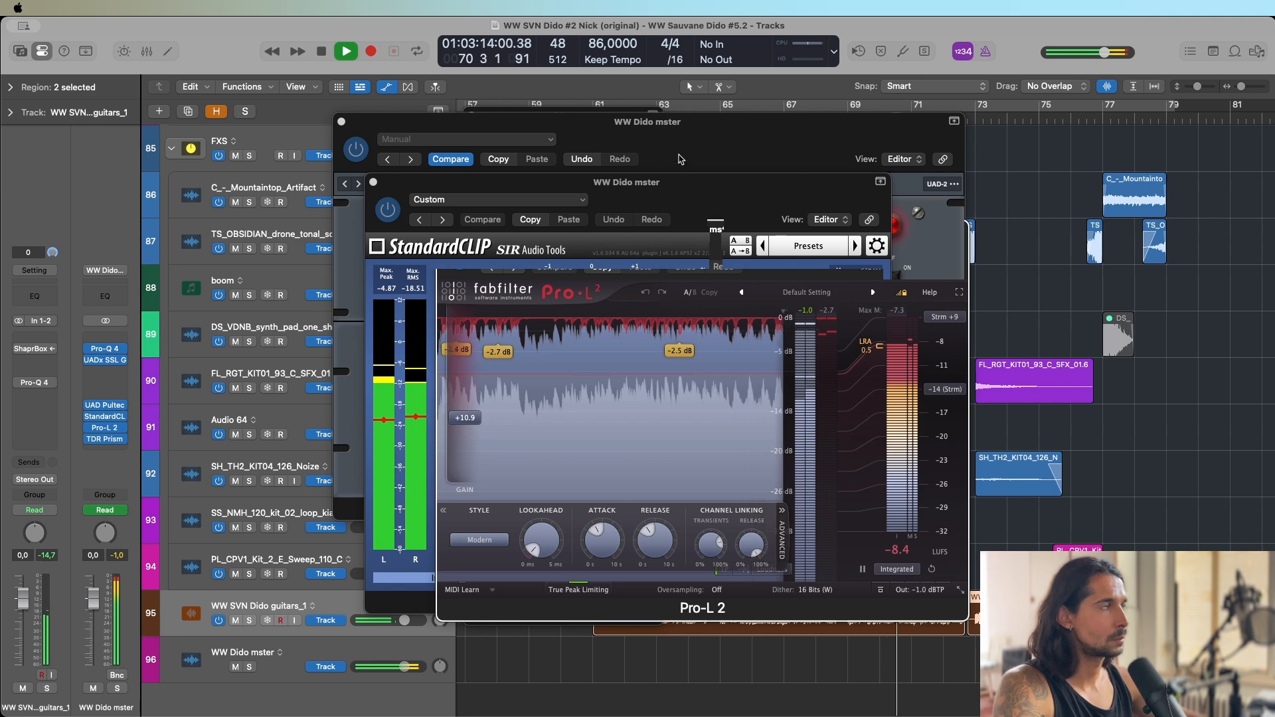
key(space)
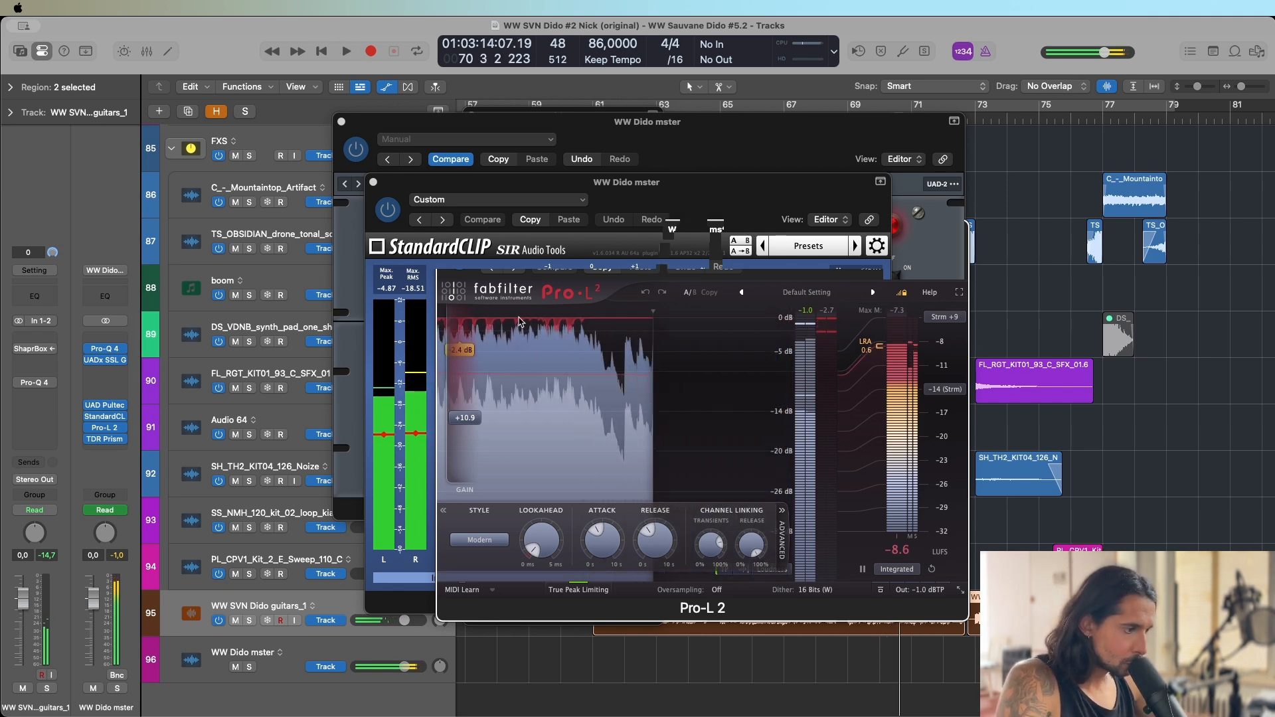
Close the Pro-L 2, Pultec-Pro, StandardCLIP, Pro-Q 4 and SSL G Bus Compressor plug-in windows.
key(super+w)
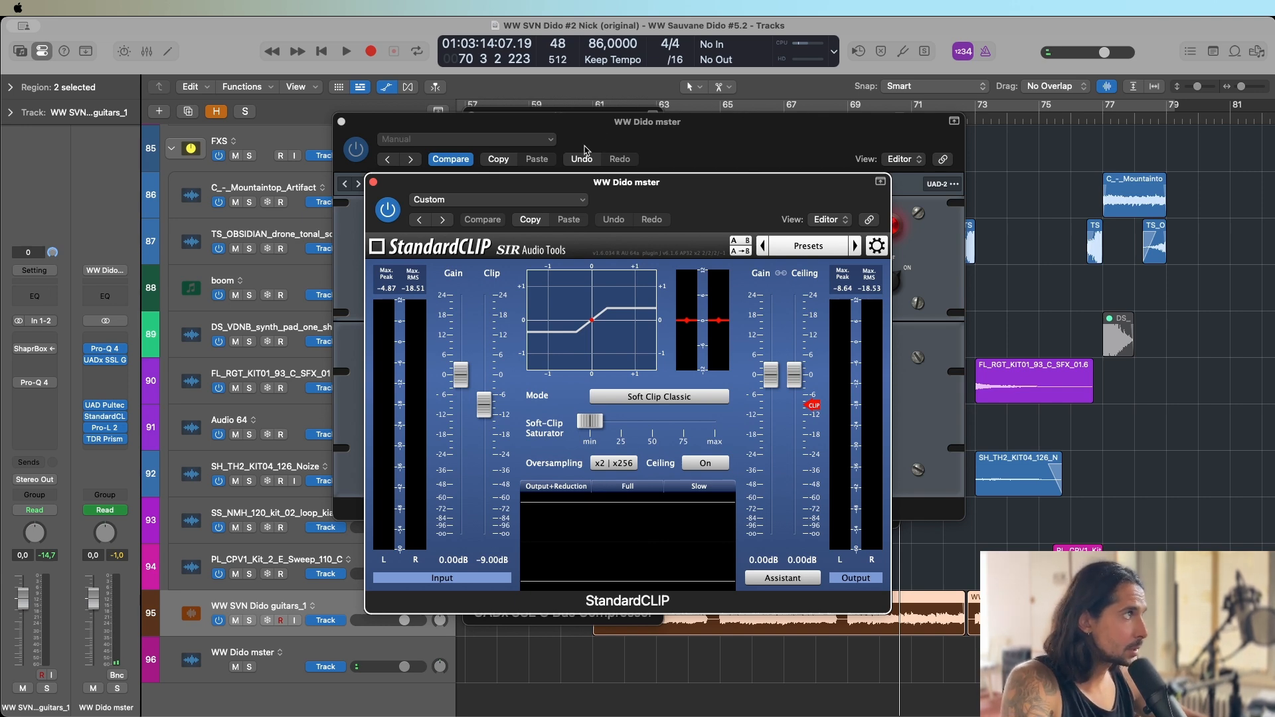
click(342, 121)
click(372, 182)
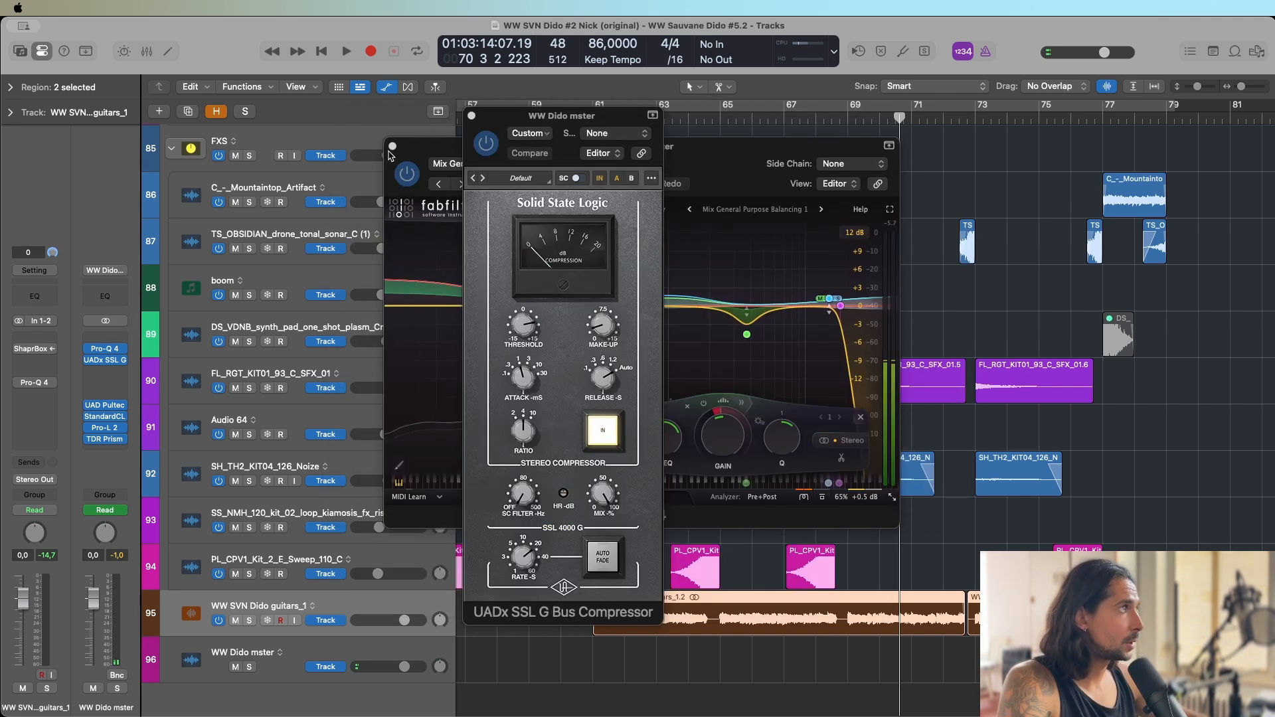
click(393, 146)
click(472, 116)
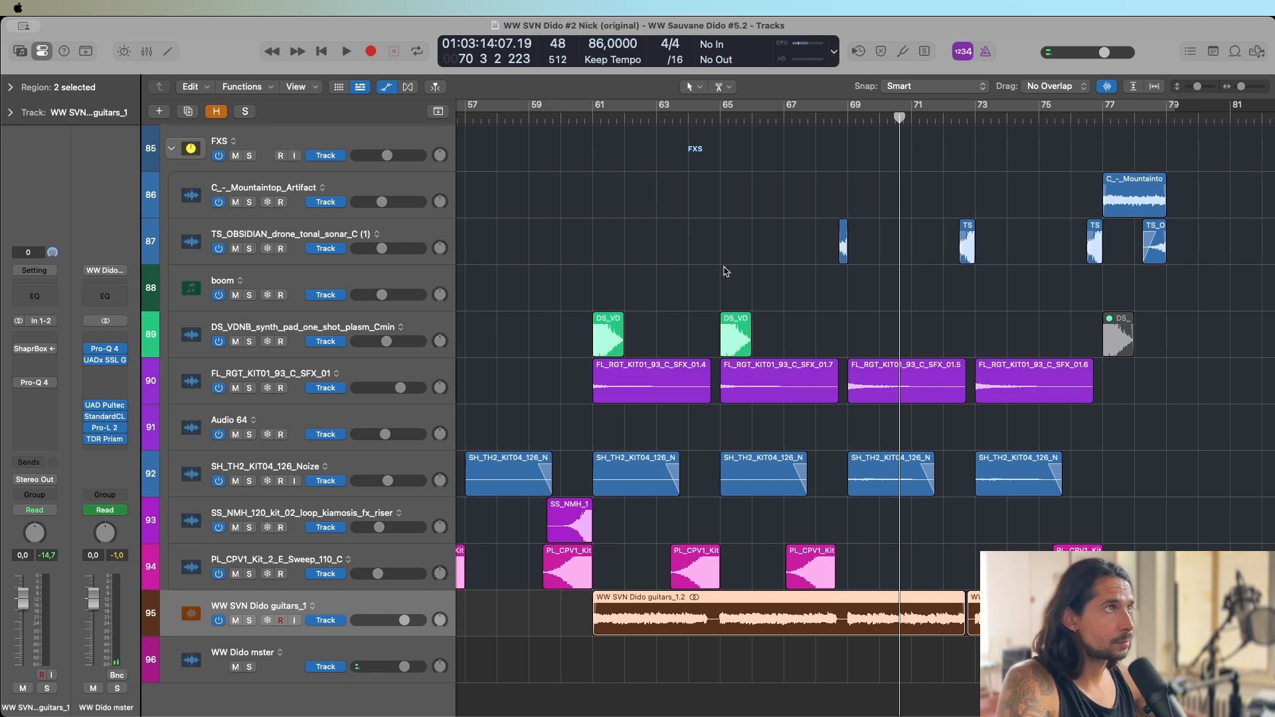
Deselect the guitar regions, return to the song's start, and place the playhead at bar 2, beat 3 with the whole arrangement in view.
key(Delete)
key(z)
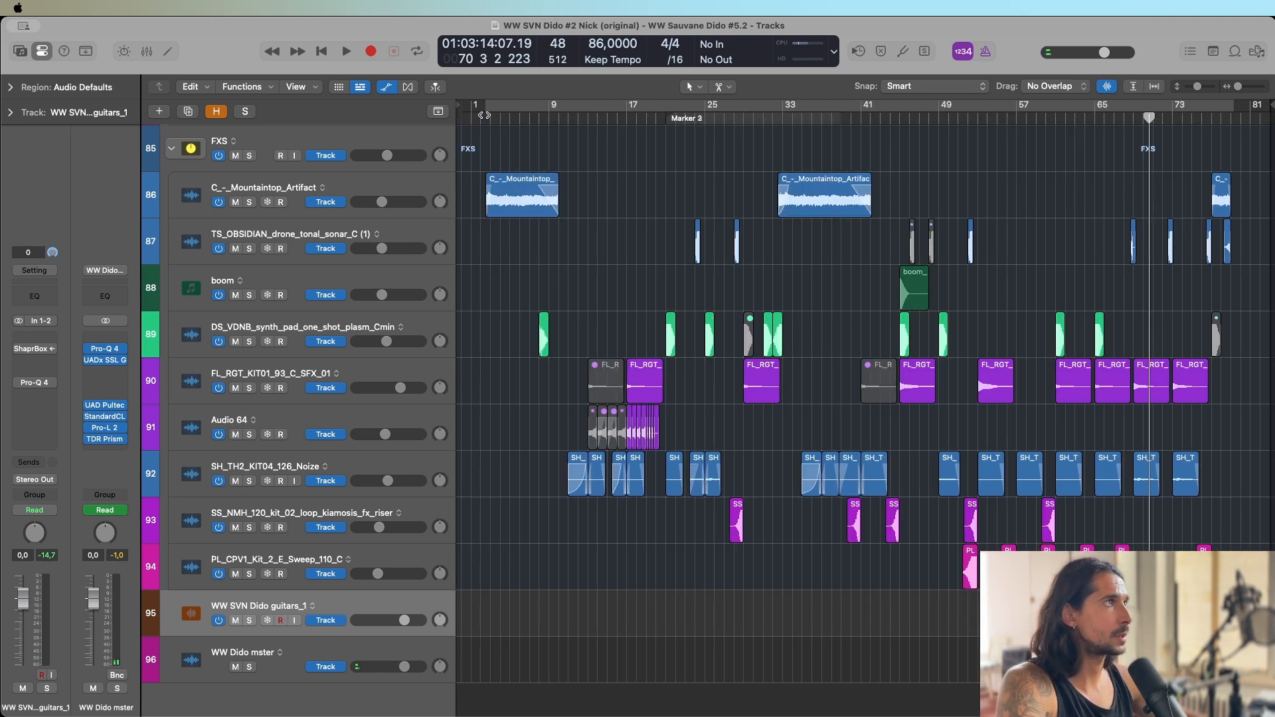
key(Return)
key(z)
key(super+Right)
key(super+Right)
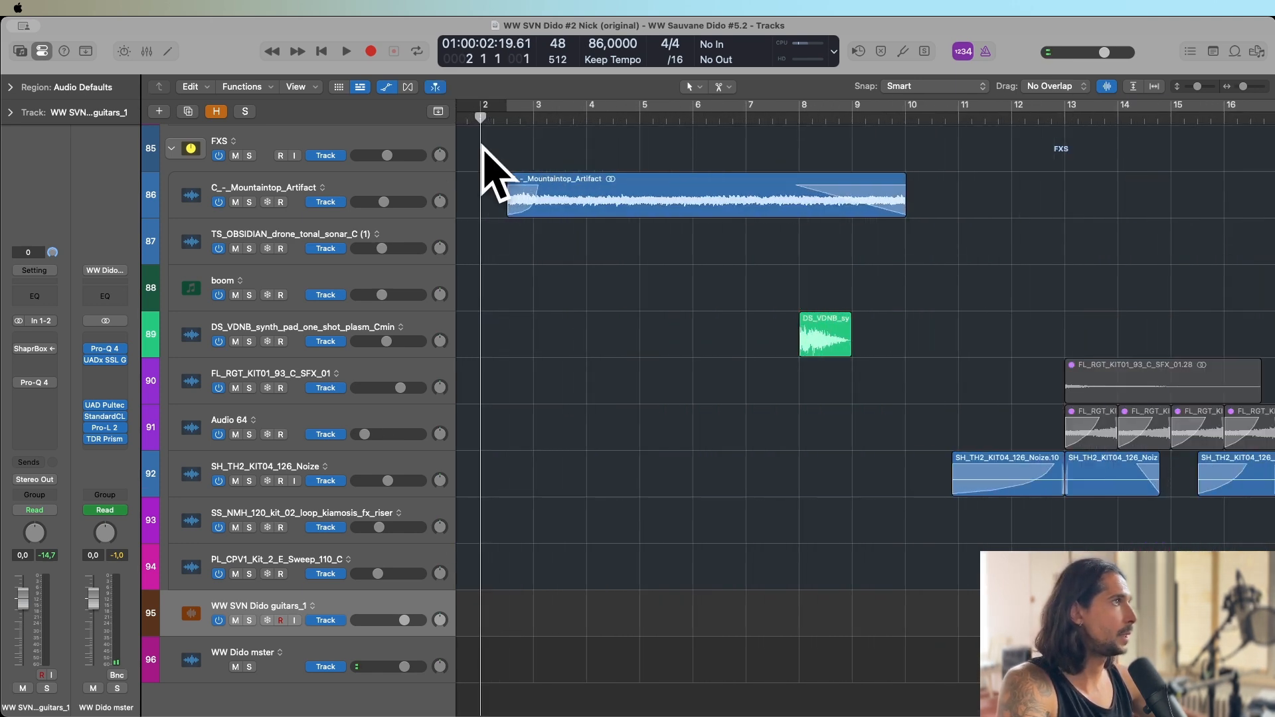
click(507, 114)
key(super+Left)
key(super+Left)
key(super+Left)
key(super+Left)
key(super+Left)
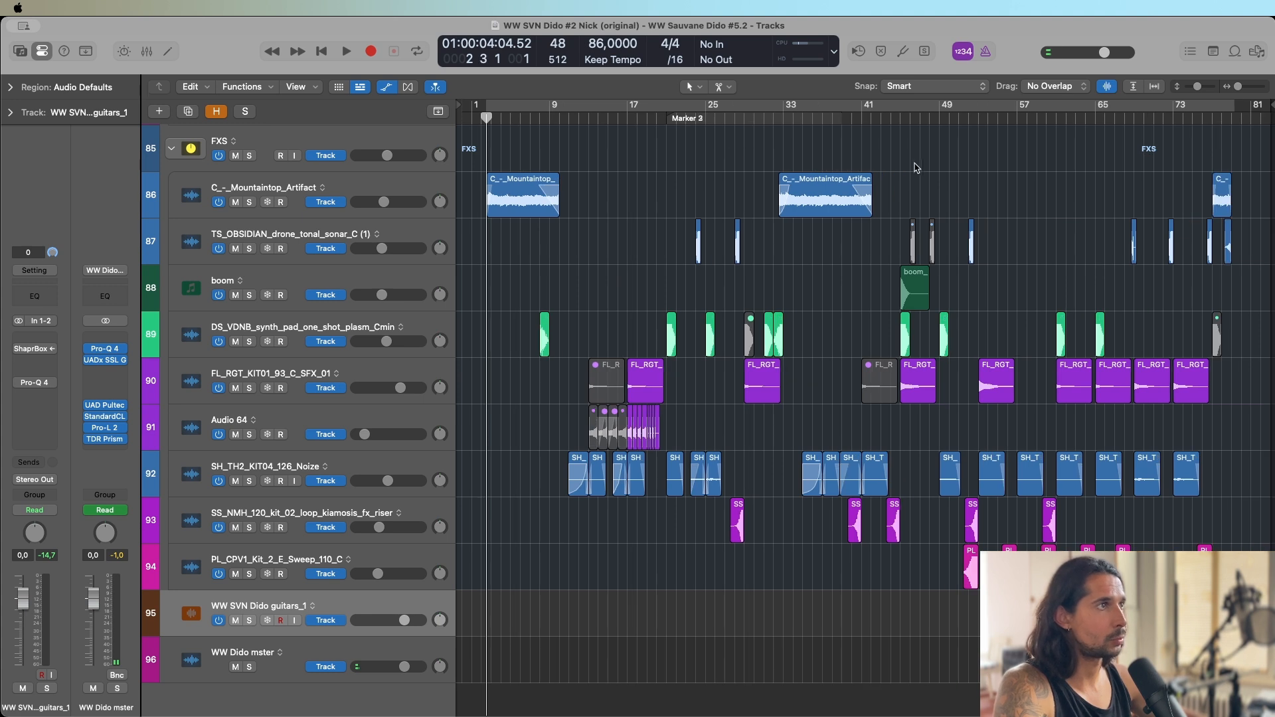
Collapse the FXS, VX LOOP, VOCALS and ARP SUM track stacks.
click(171, 152)
scroll(437, 226, up, 3)
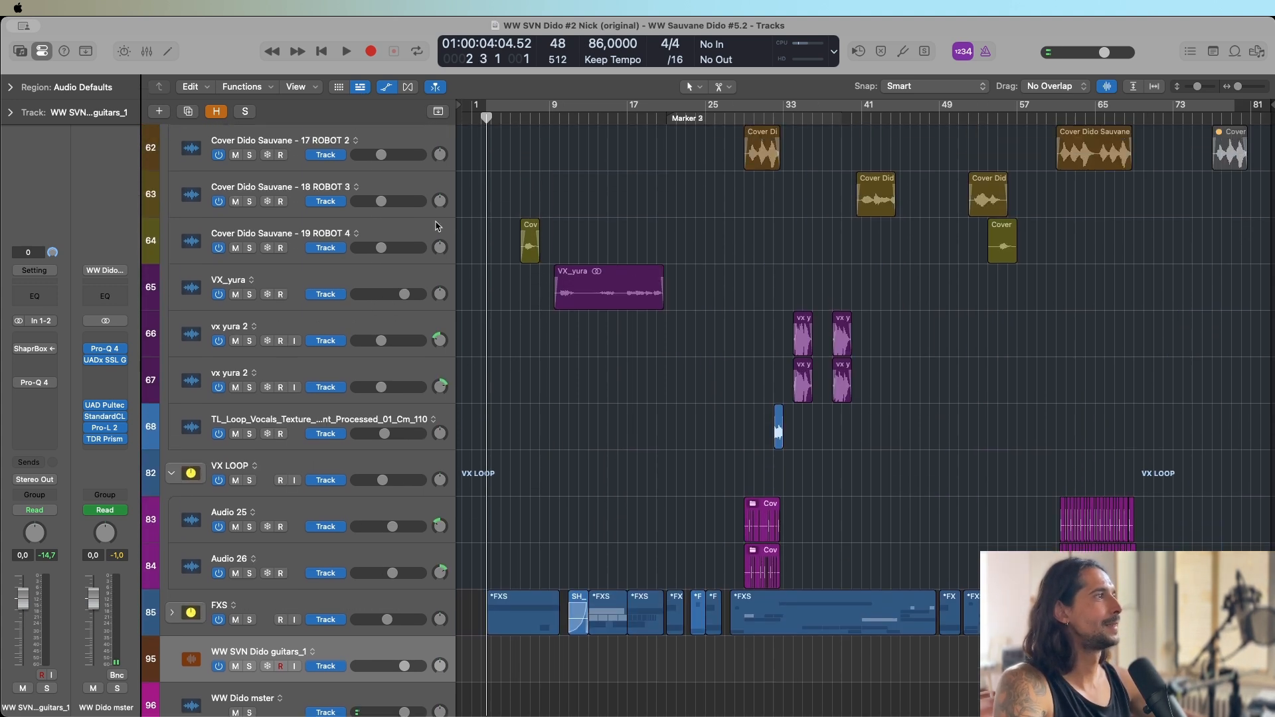
click(171, 475)
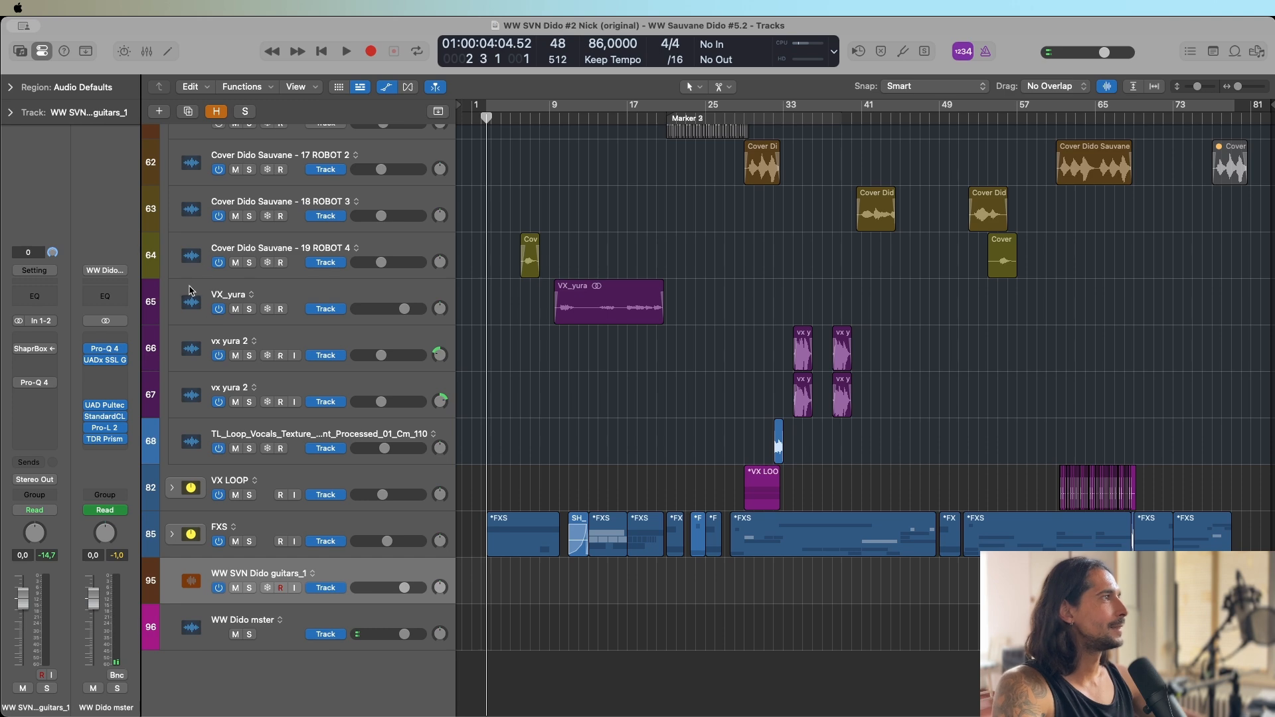
scroll(190, 291, up, 20)
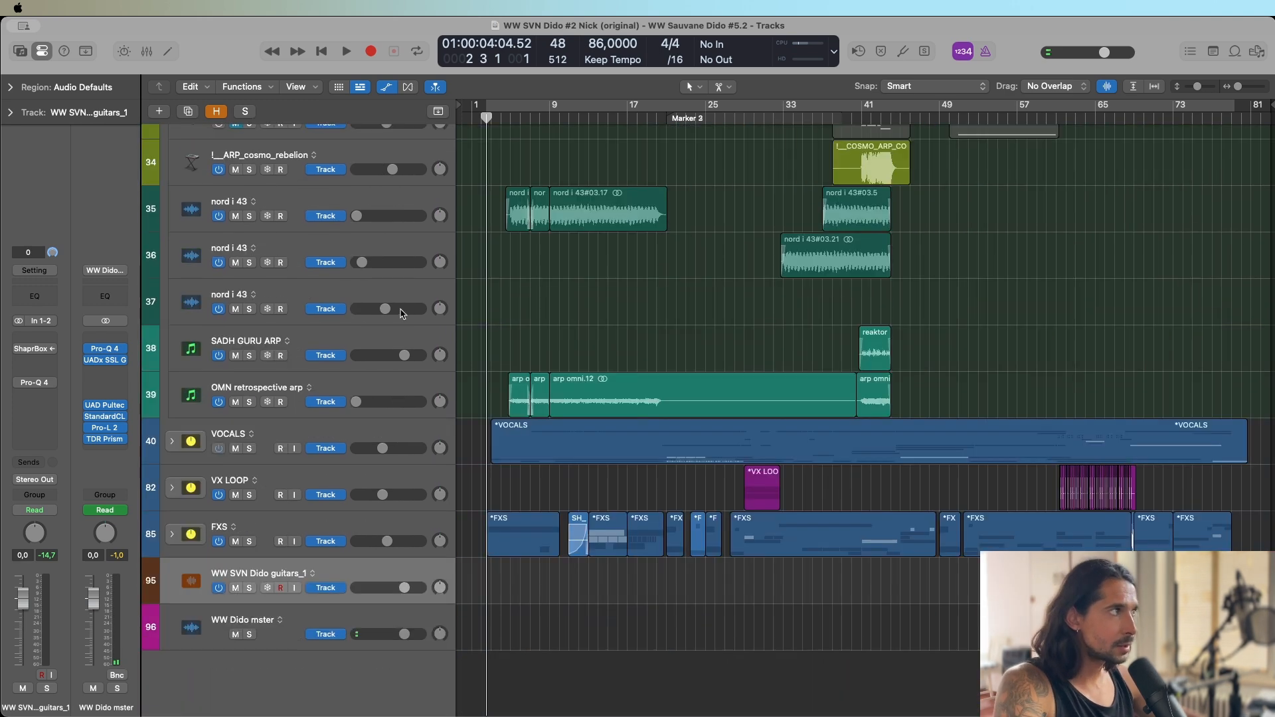
scroll(340, 321, up, 8)
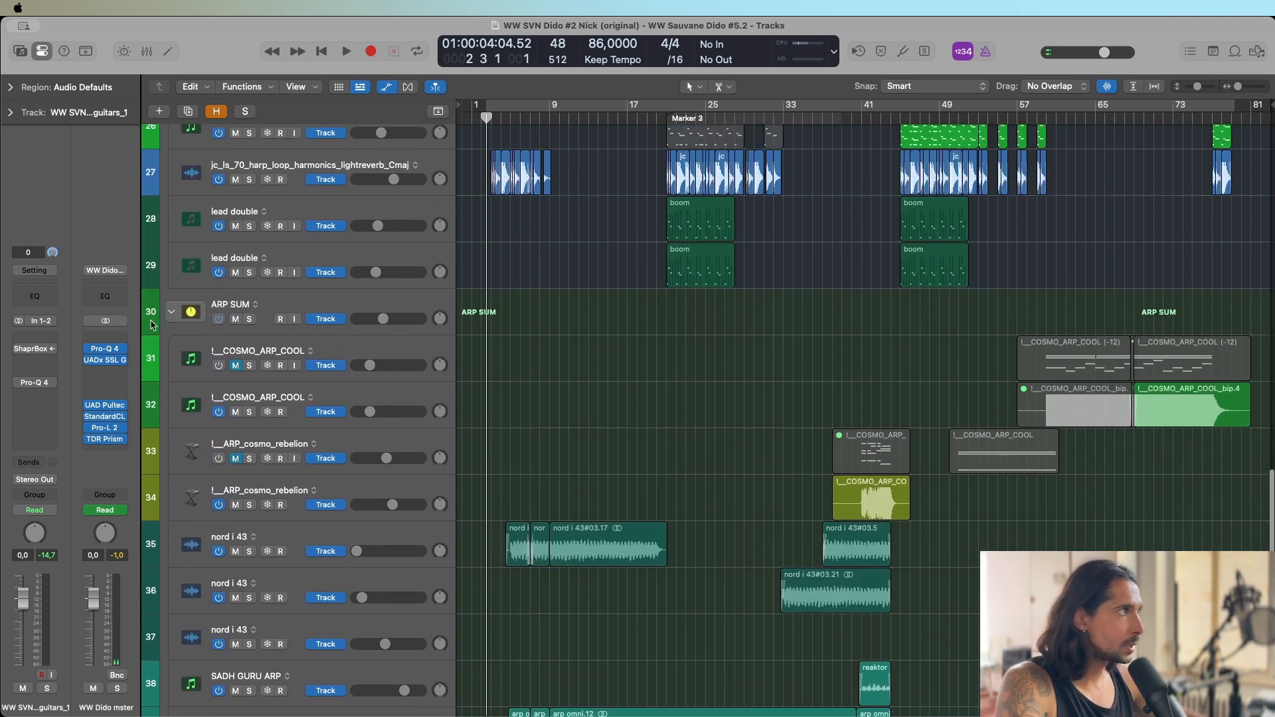
click(172, 315)
Collapse the SYNTHS, SYNTS and DRUMS track stacks.
scroll(309, 345, up, 10)
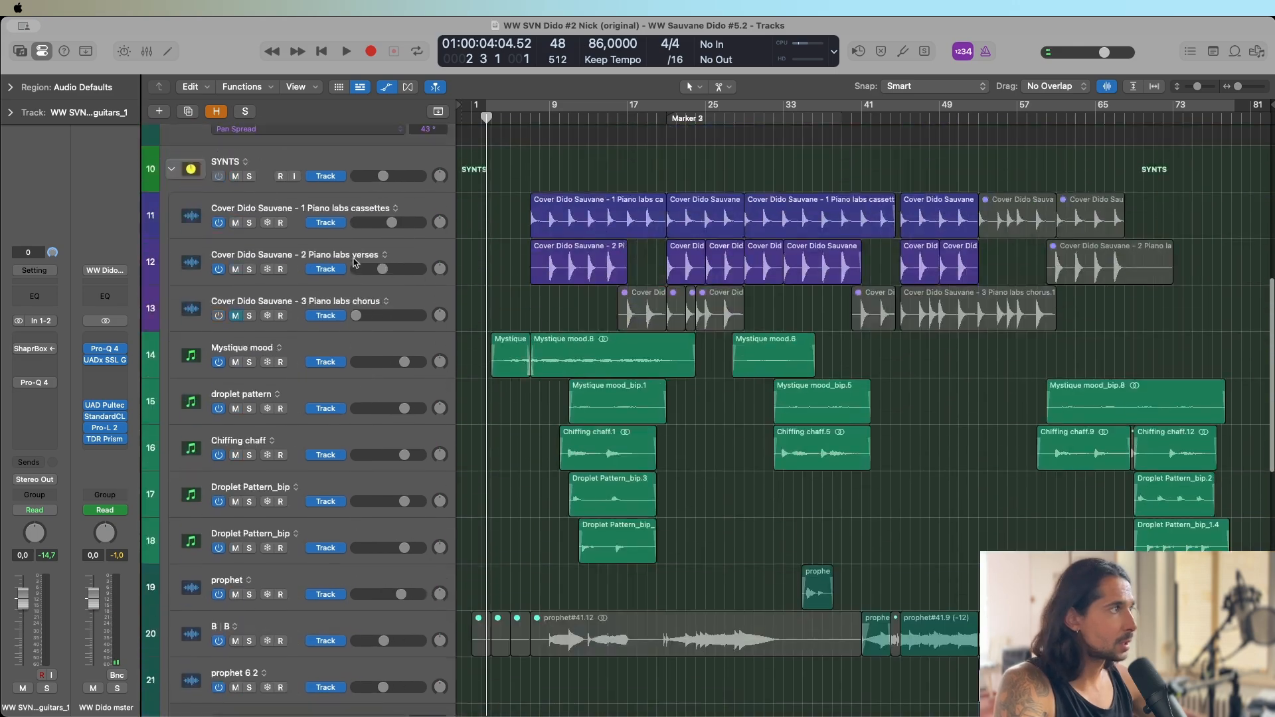
scroll(309, 349, down, 5)
click(172, 346)
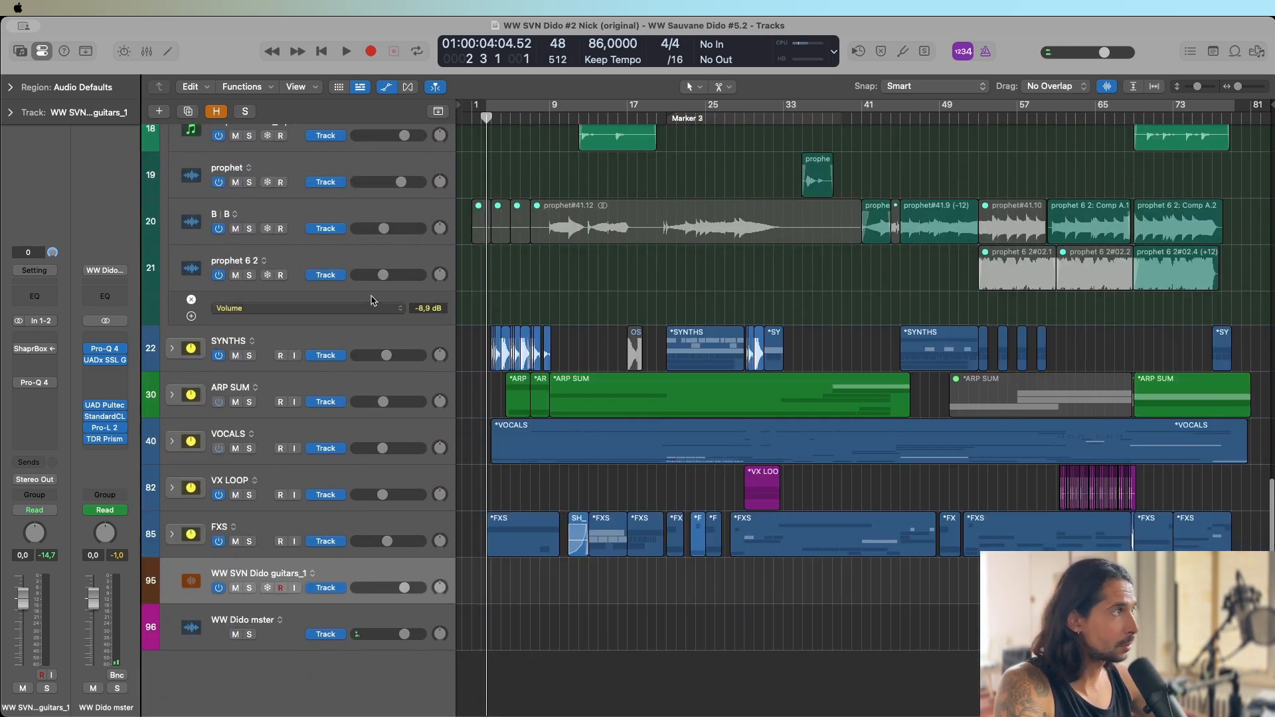
scroll(341, 263, up, 15)
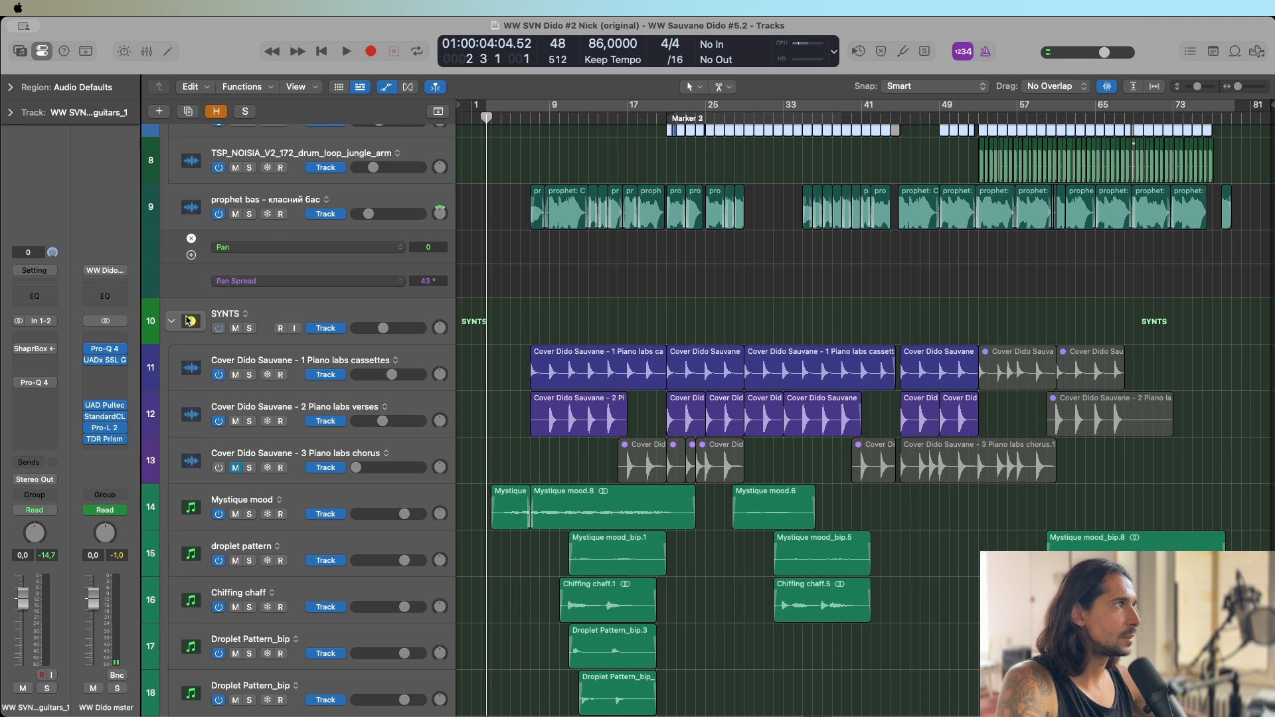
click(172, 322)
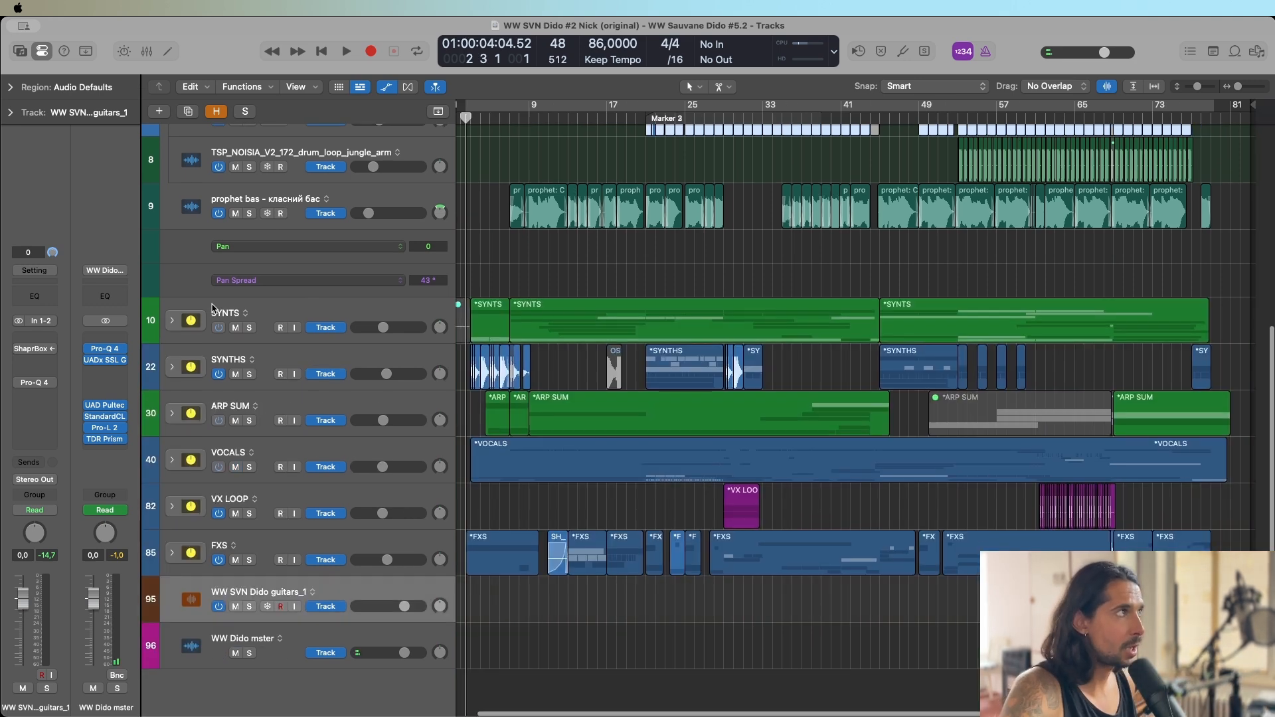
scroll(301, 251, up, 8)
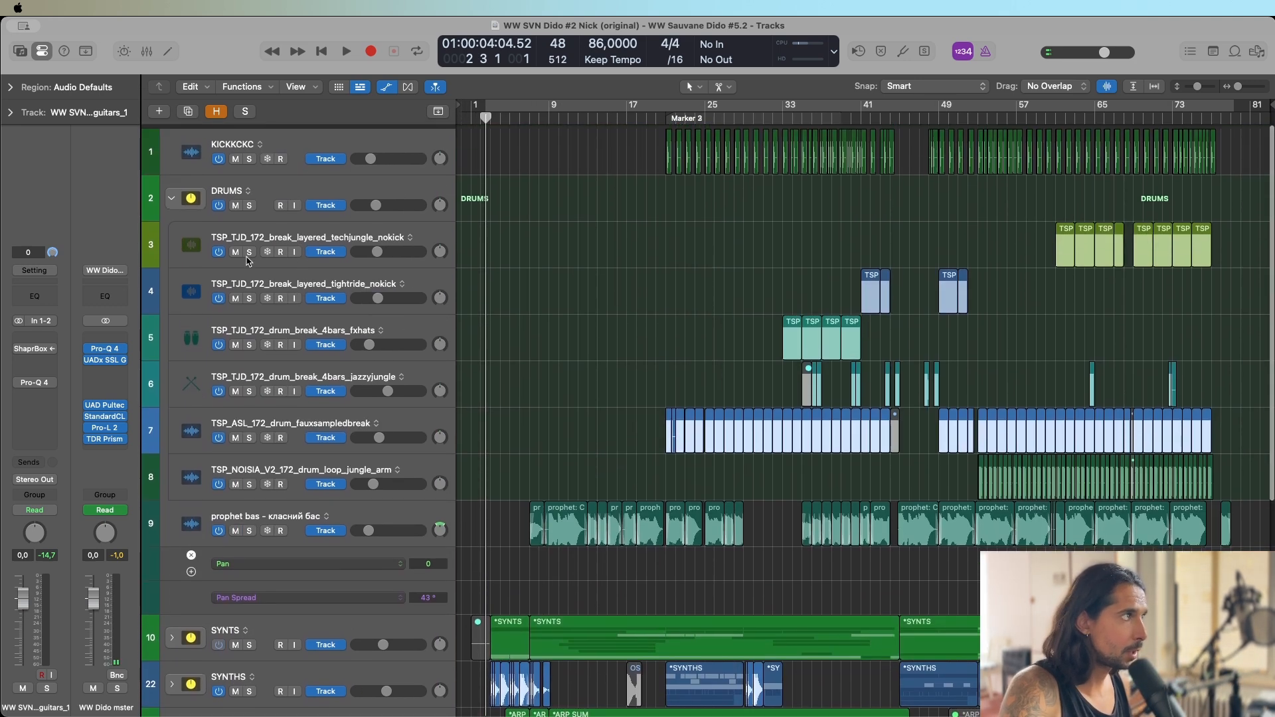
click(171, 196)
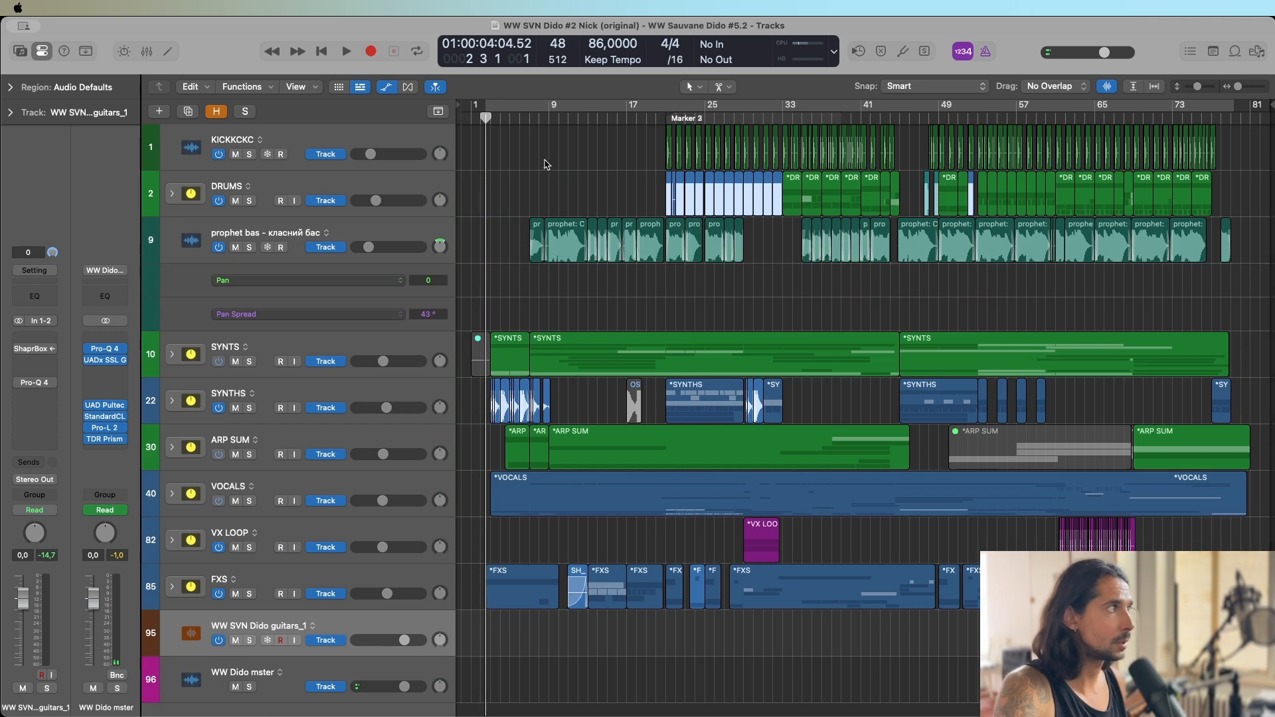
Place the playhead at bar 20 and reduce the track heights to fit the whole collapsed arrangement.
click(655, 117)
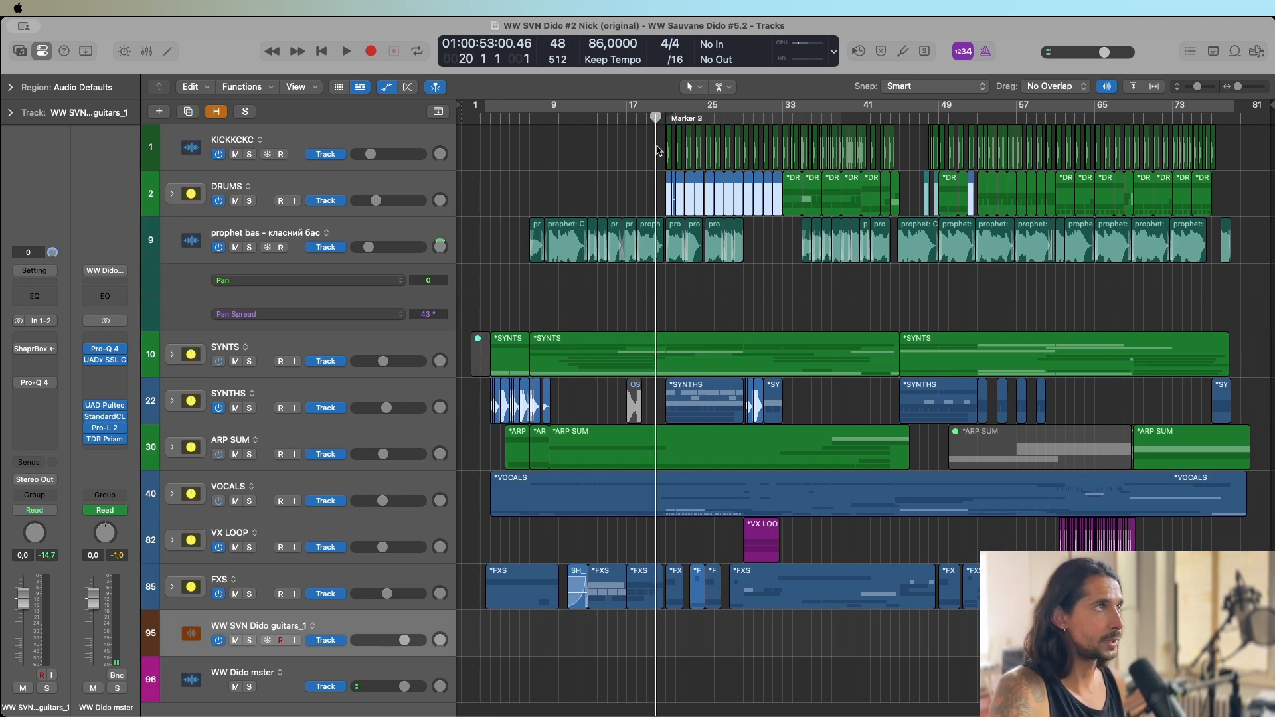
key(super+Right)
key(super+Right)
key(super+Right)
key(super+Right)
key(super+Right)
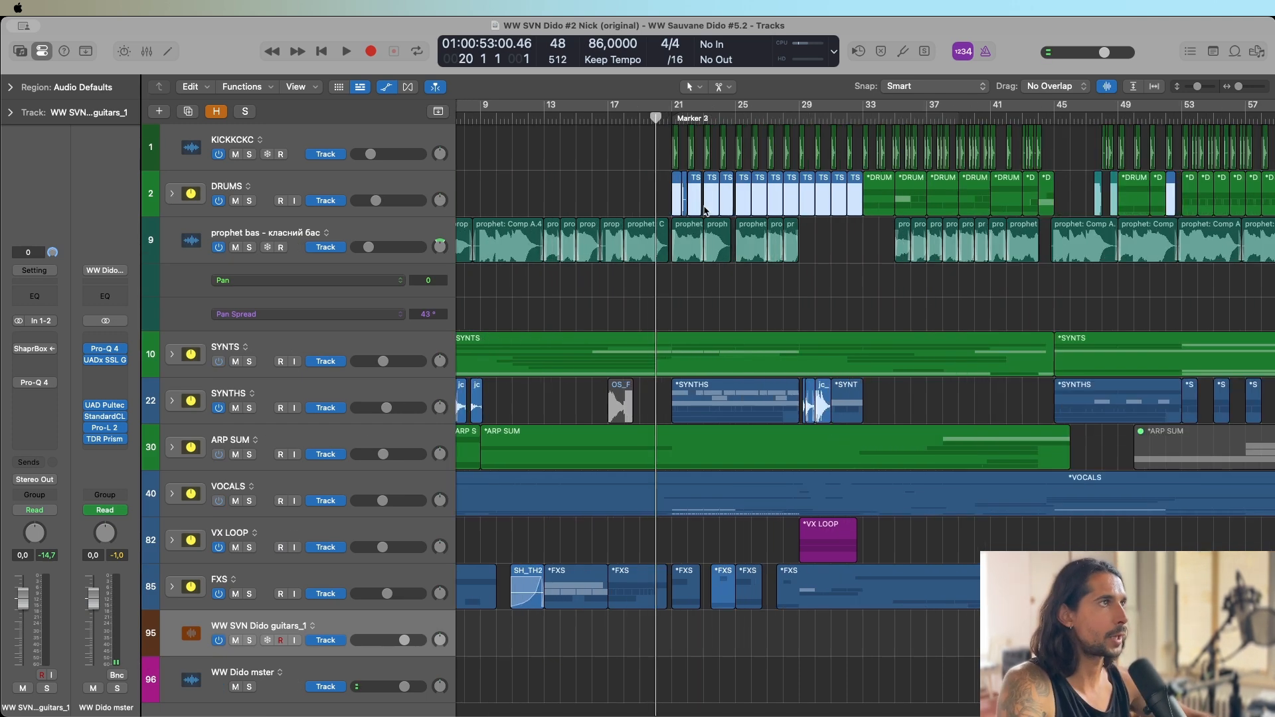
key(super+Left)
key(super+Left)
key(super+Left)
key(super+Left)
key(super+Left)
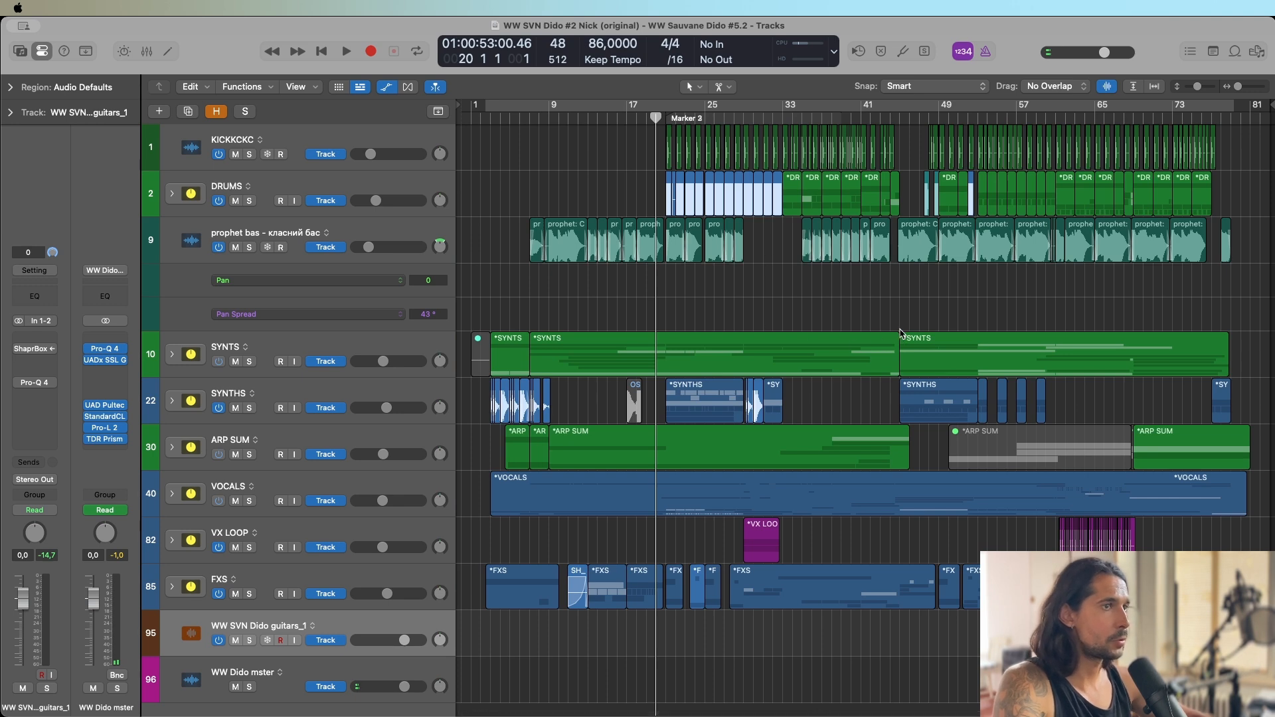
key(super+Up)
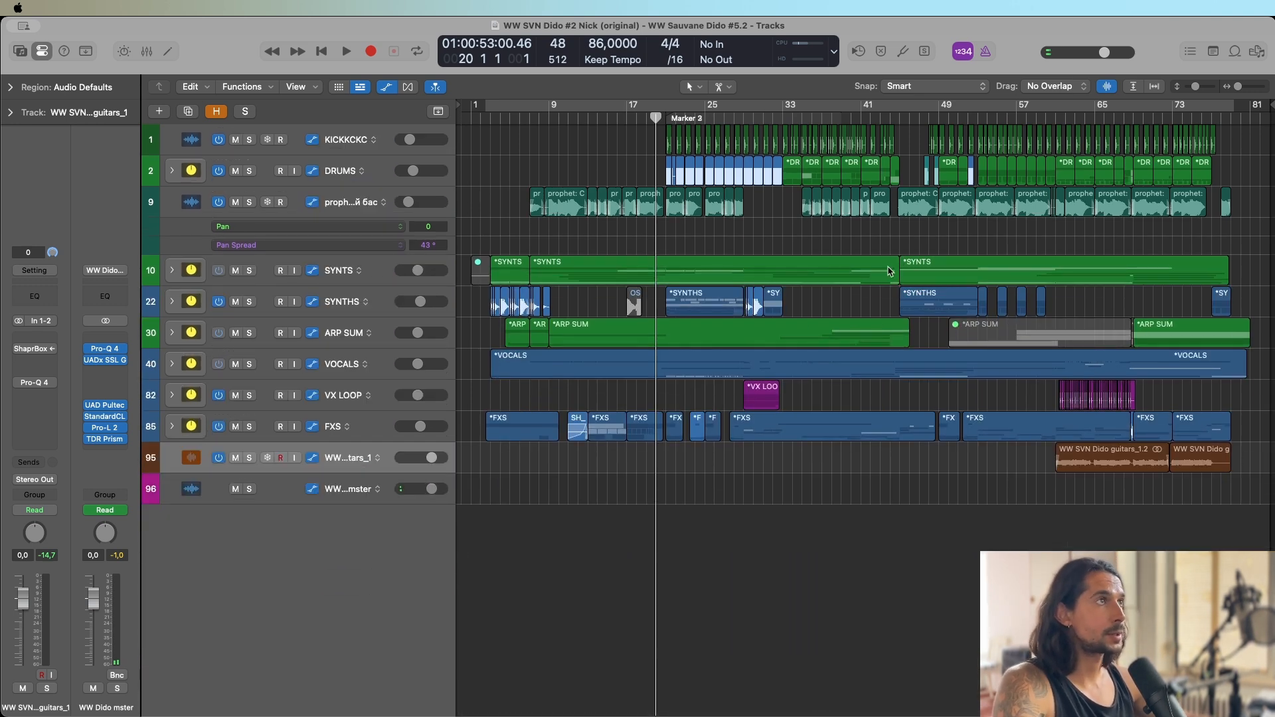